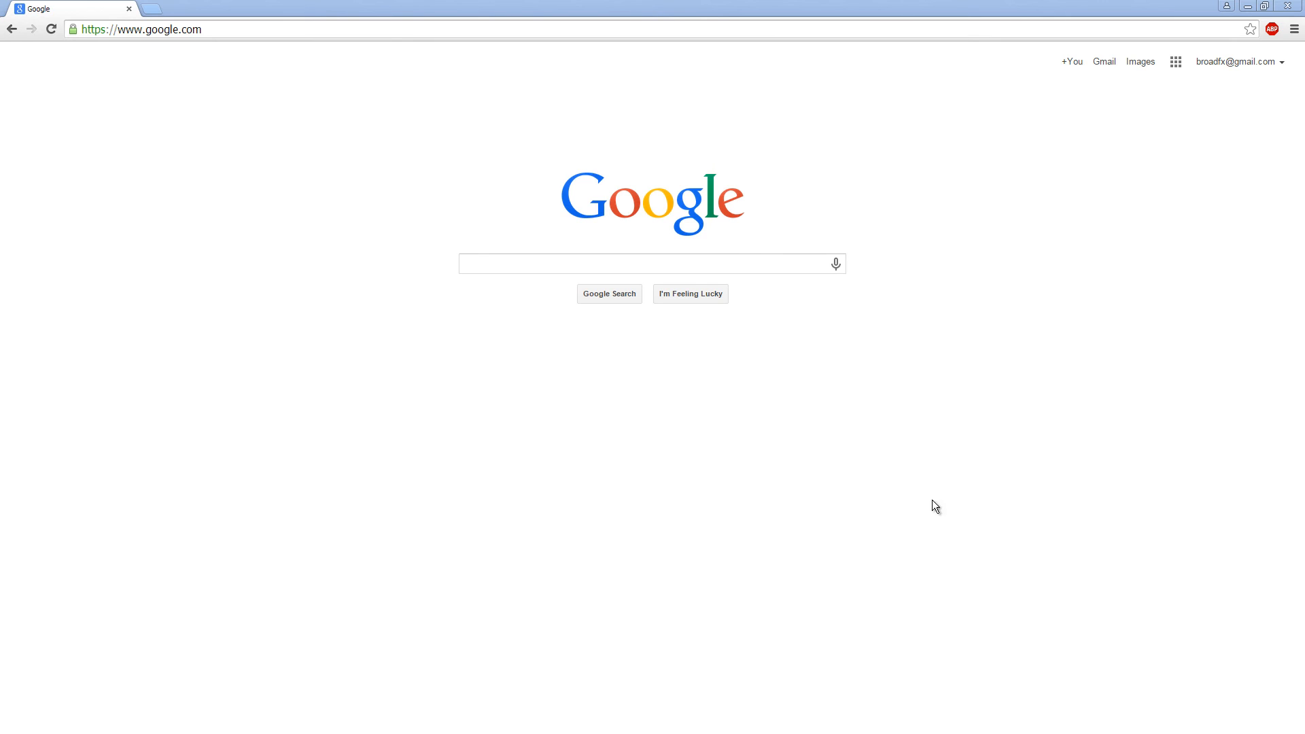
Search Google for "blue marble nasa"
click(539, 264)
text(blue m)
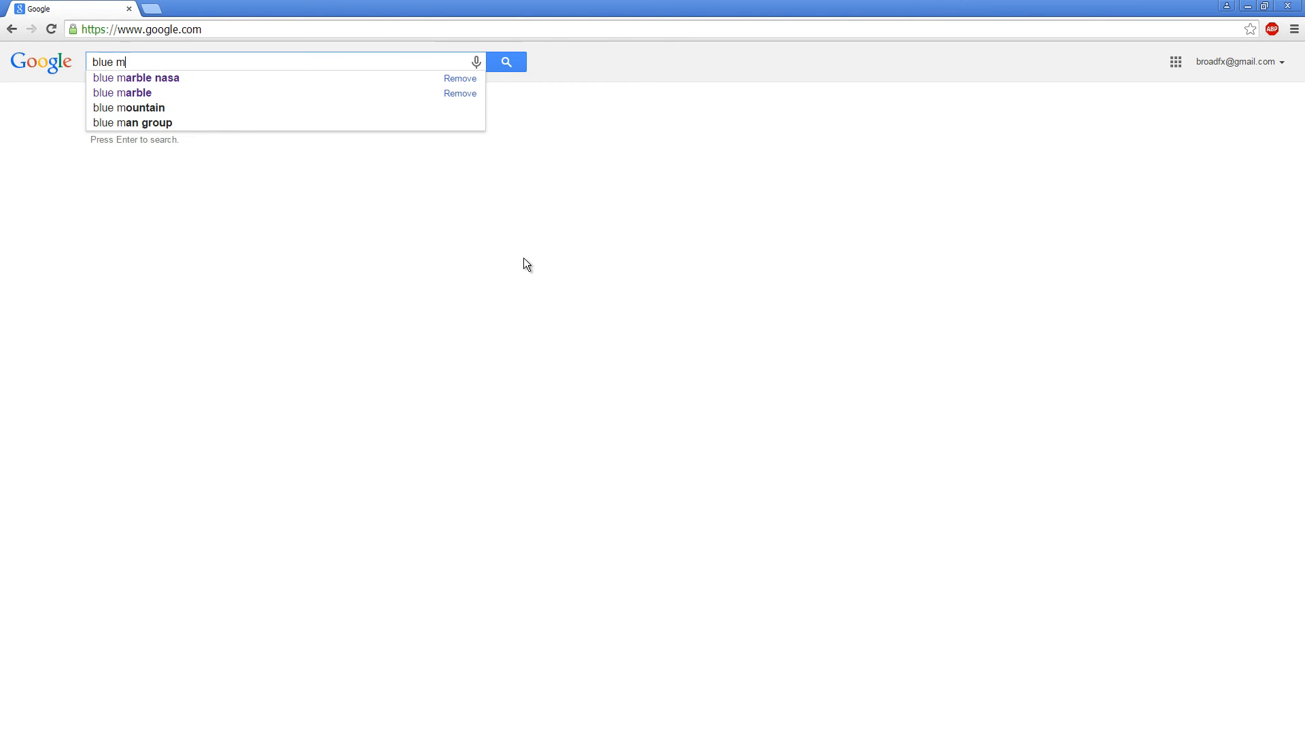
key(Down)
key(Return)
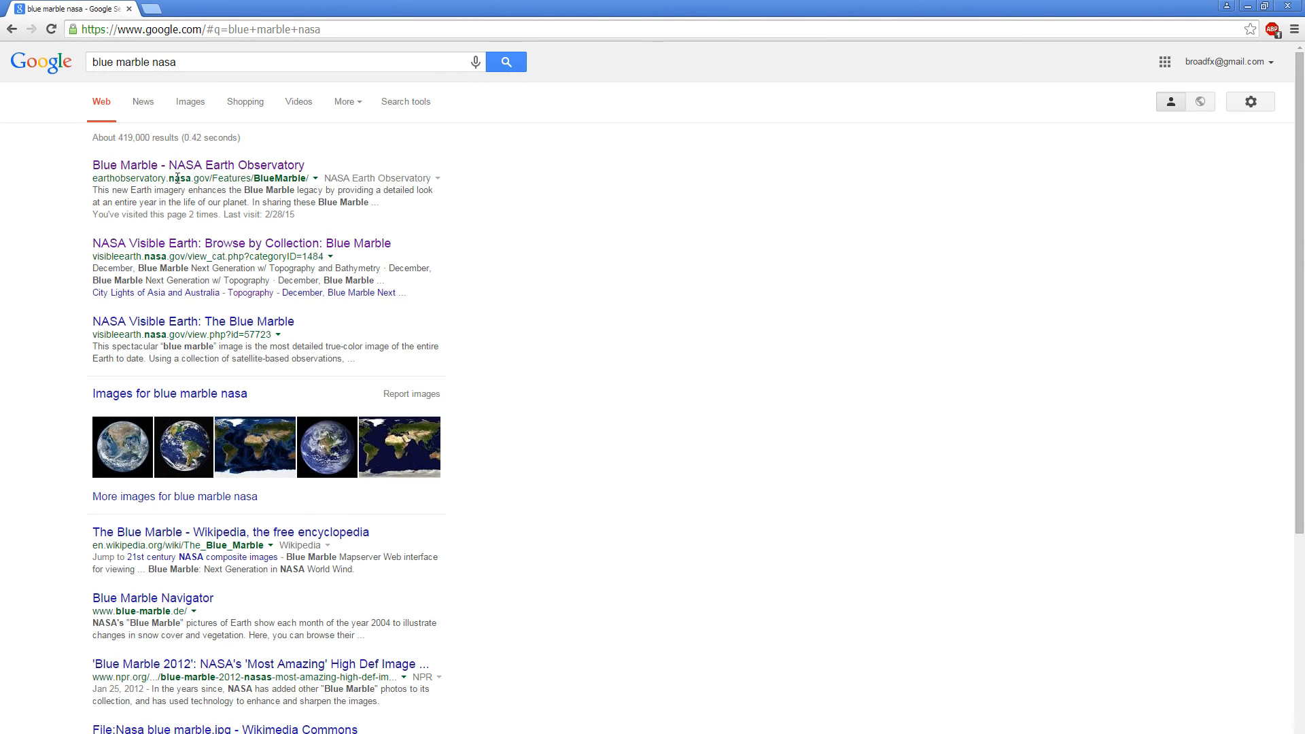
Open the NASA Earth Observatory Blue Marble article, follow its Visible Earth link and browse the Blue Marble collection's first page
click(227, 170)
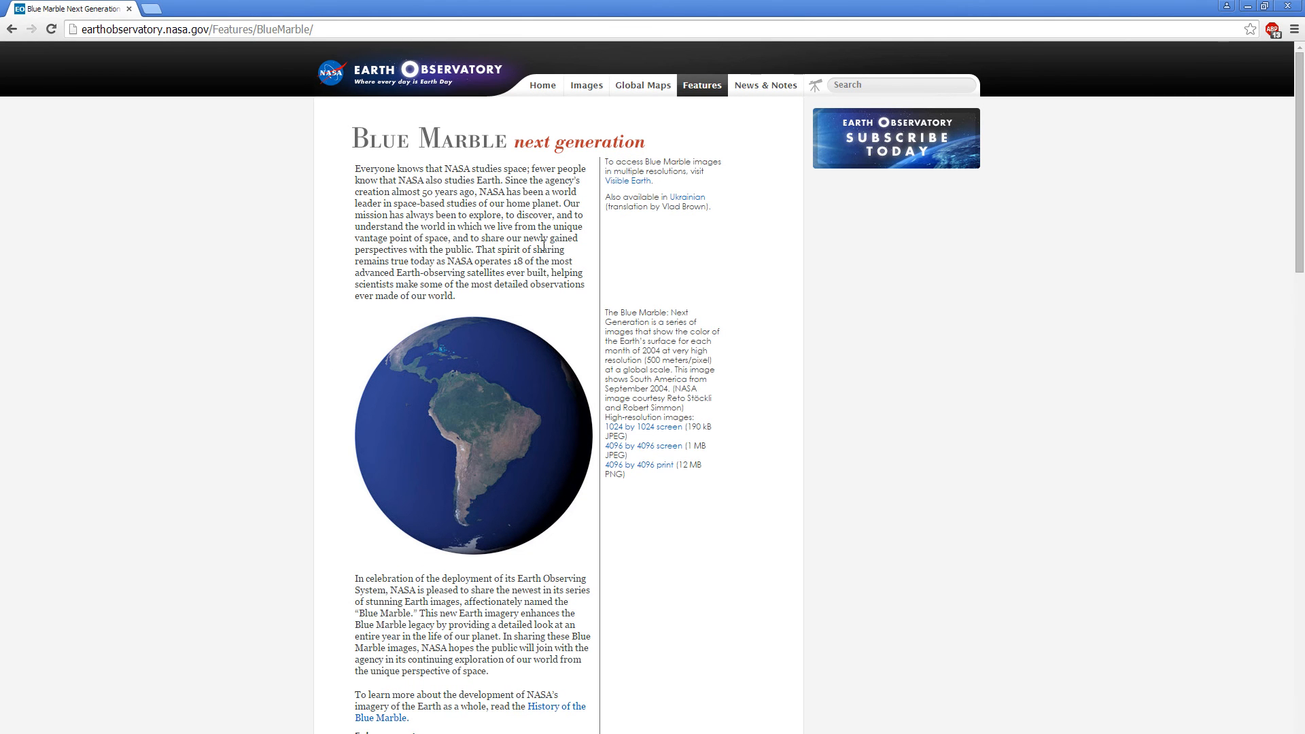
click(631, 182)
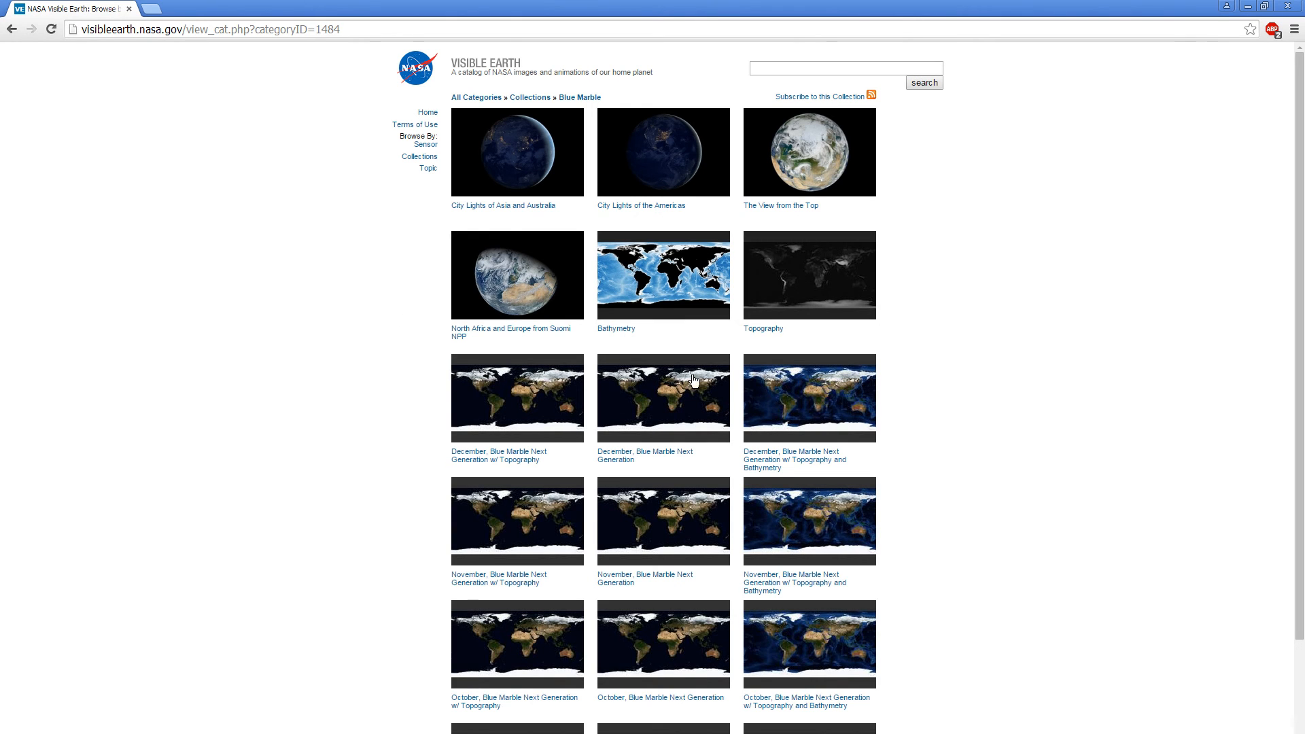
scroll(410, 337, down, 3)
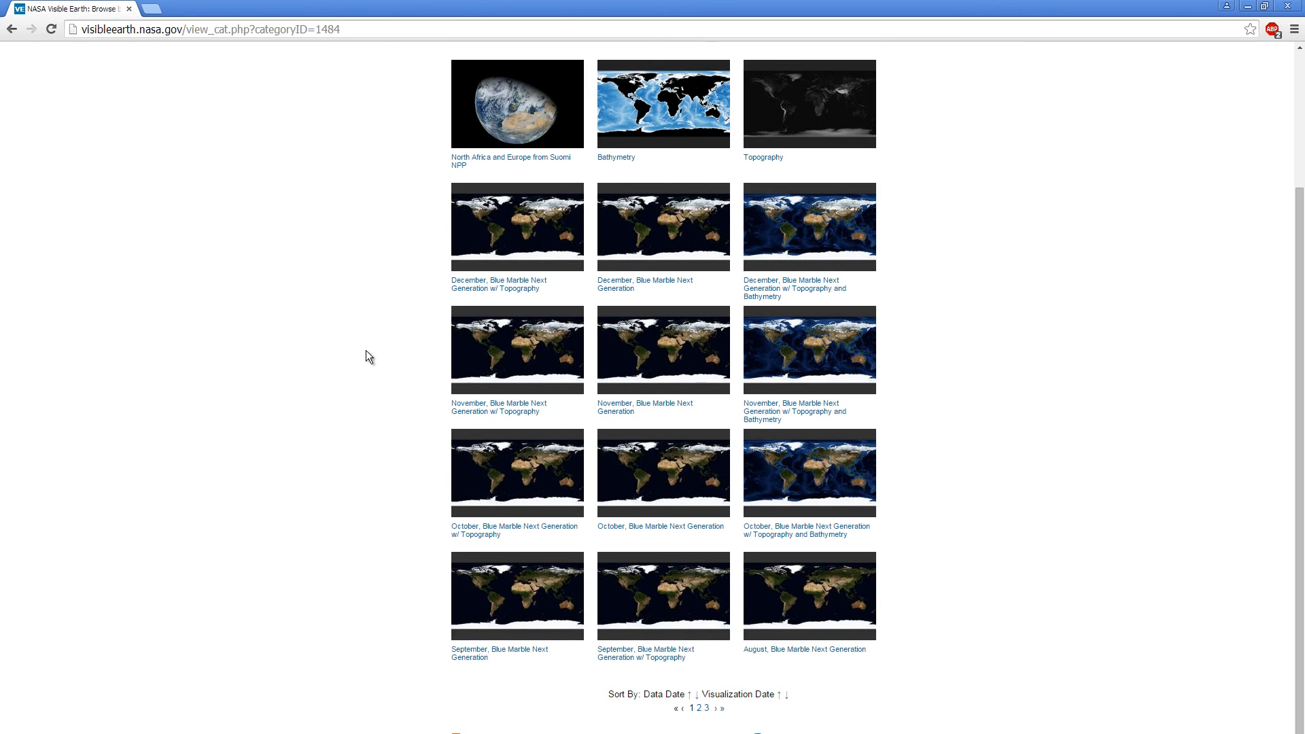
scroll(402, 388, up, 2)
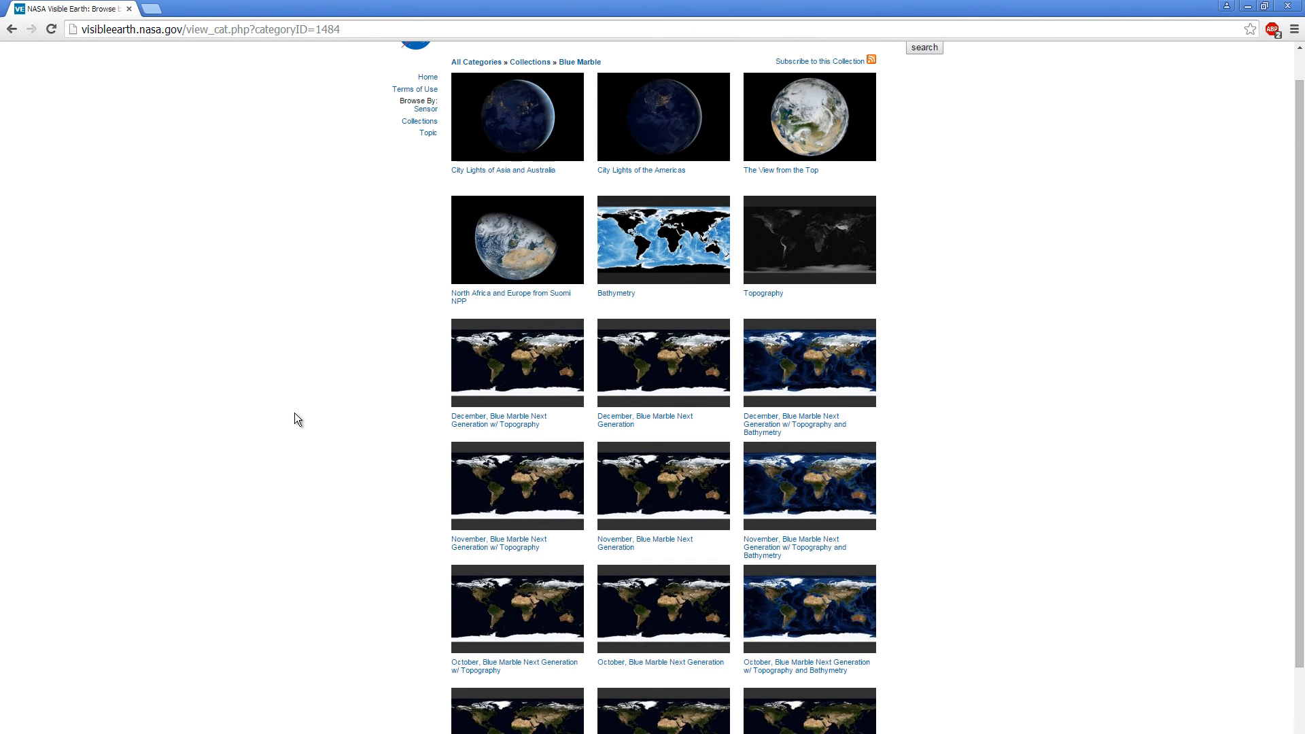
scroll(295, 416, down, 2)
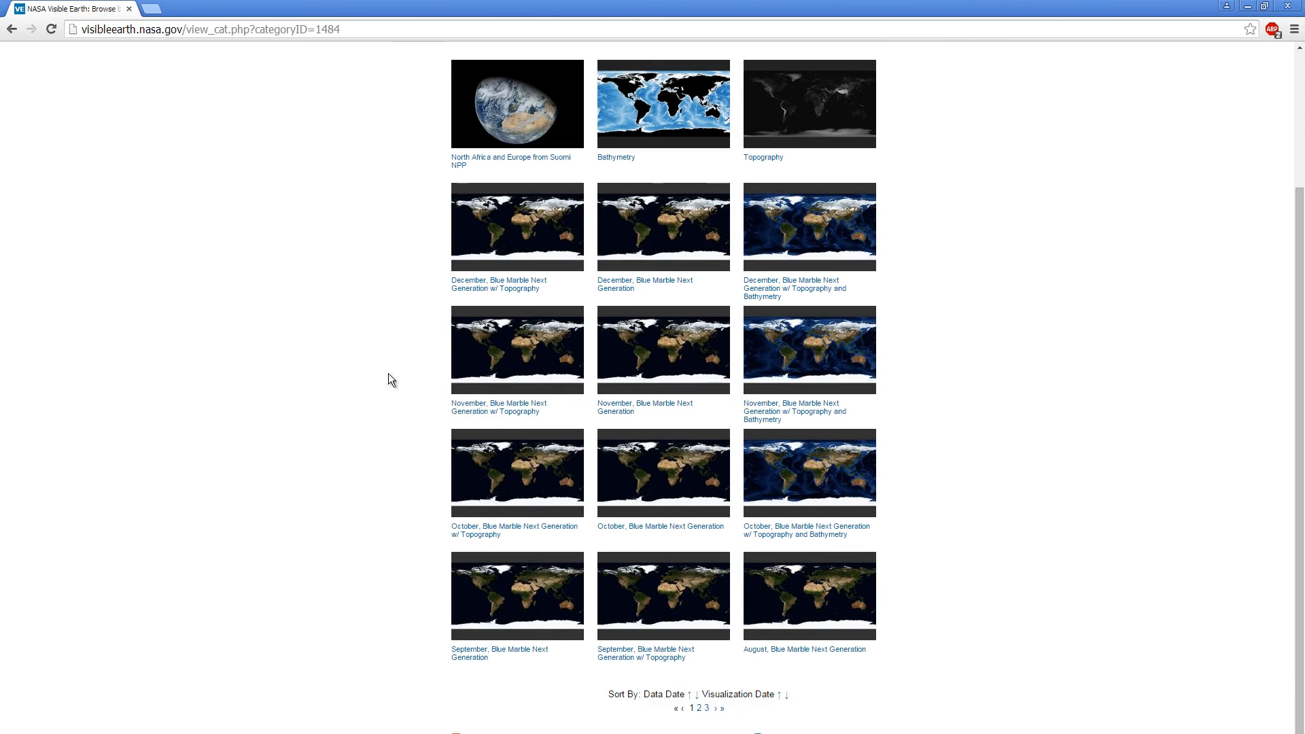
Go to page 3 of the collection, check the file dimensions of "Blue Marble: Clouds" and return to the list
click(706, 708)
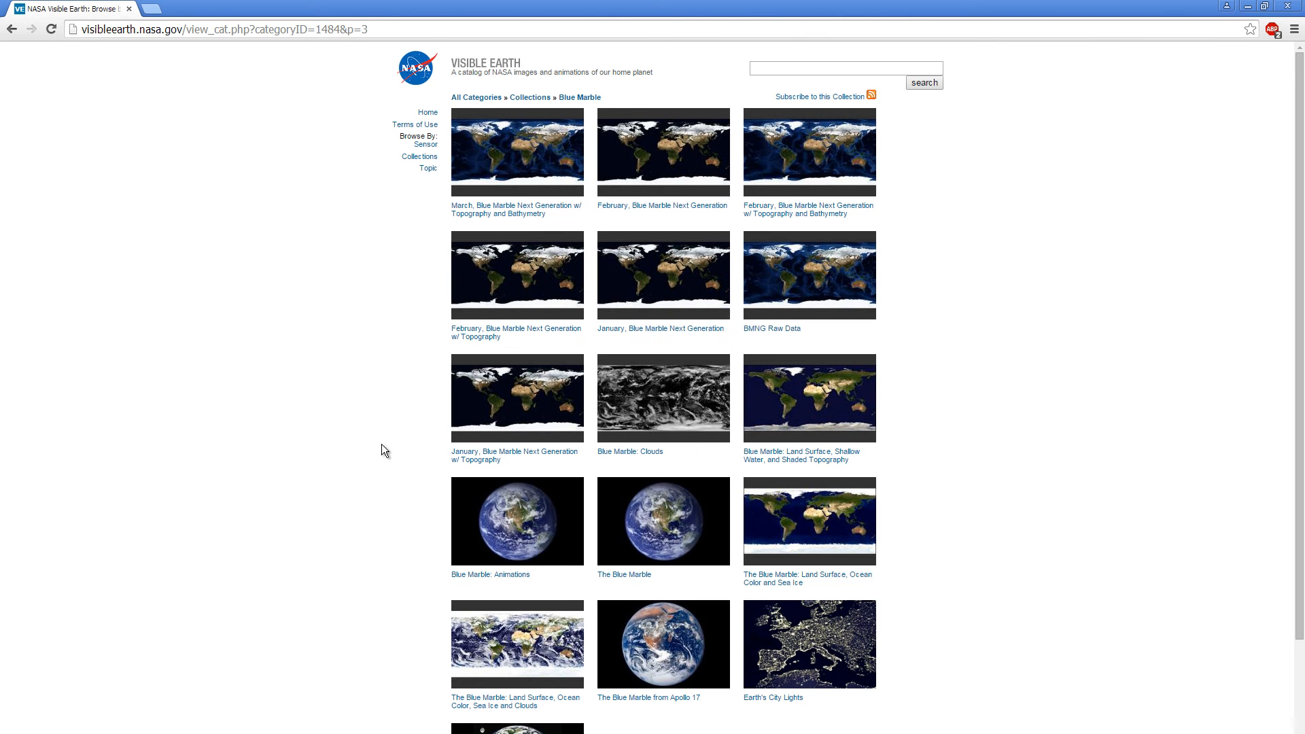
scroll(411, 460, down, 1)
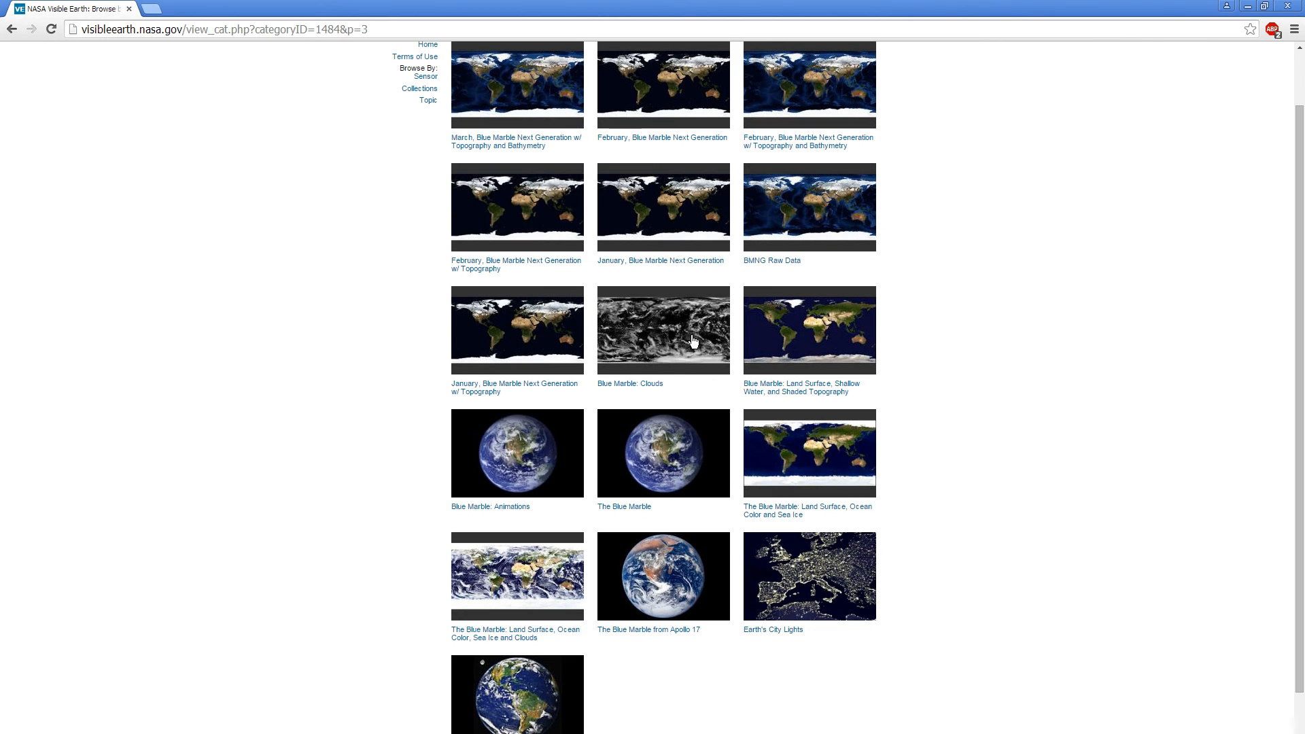
click(667, 340)
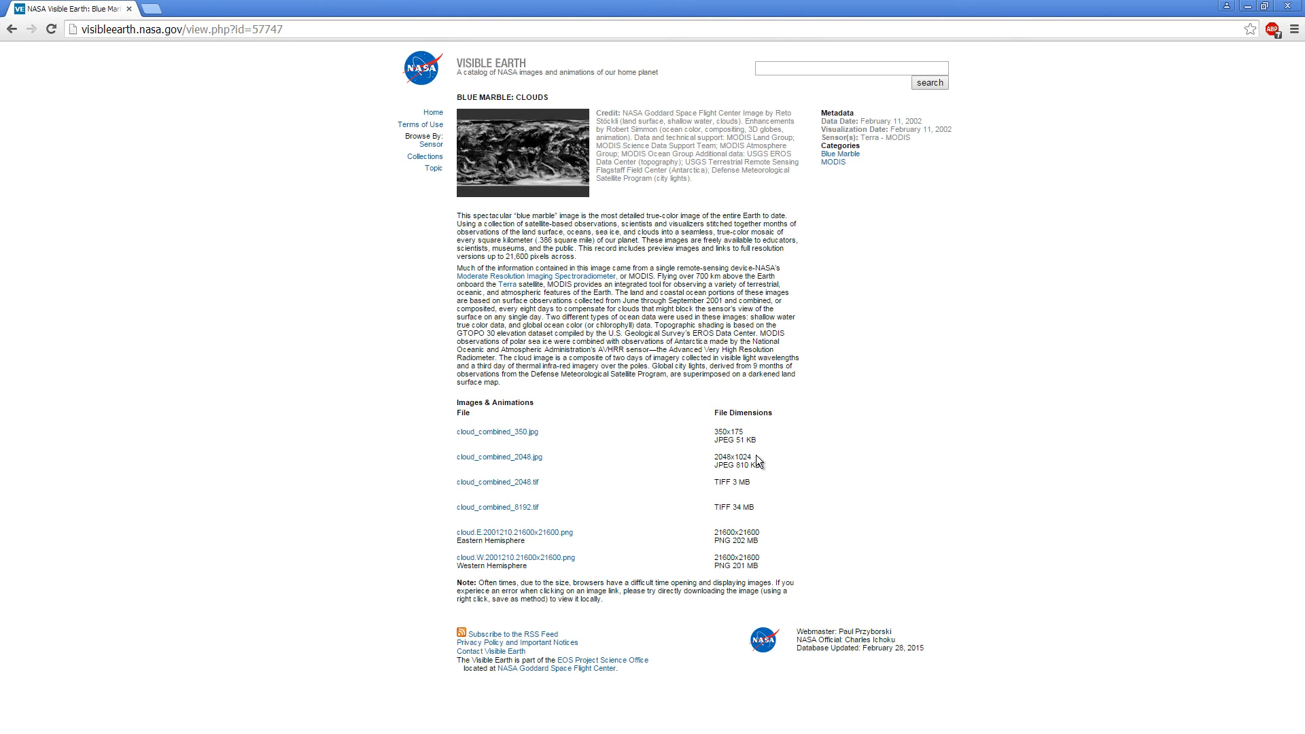
drag(755, 454, 714, 401)
click(685, 468)
click(19, 32)
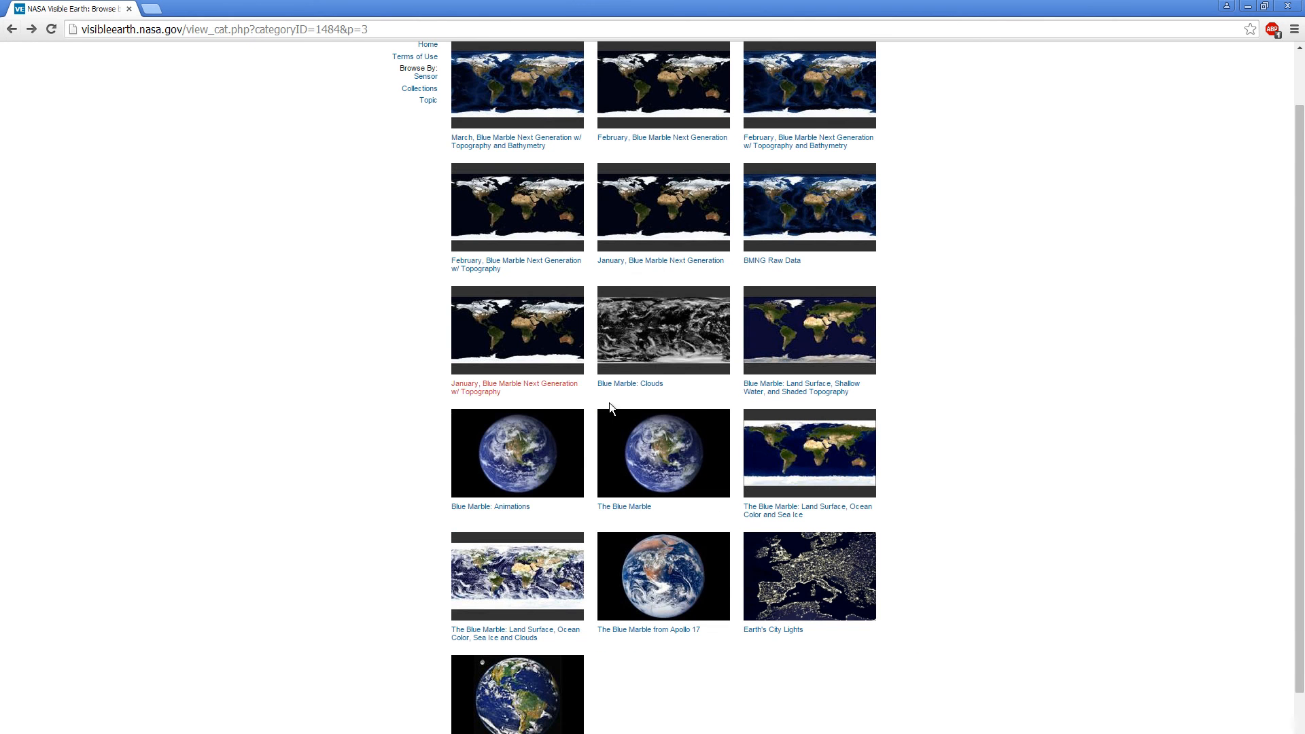
Review the available files and dimensions for "January, Blue Marble Next Generation w/ Topography", and return to the collection list
click(500, 401)
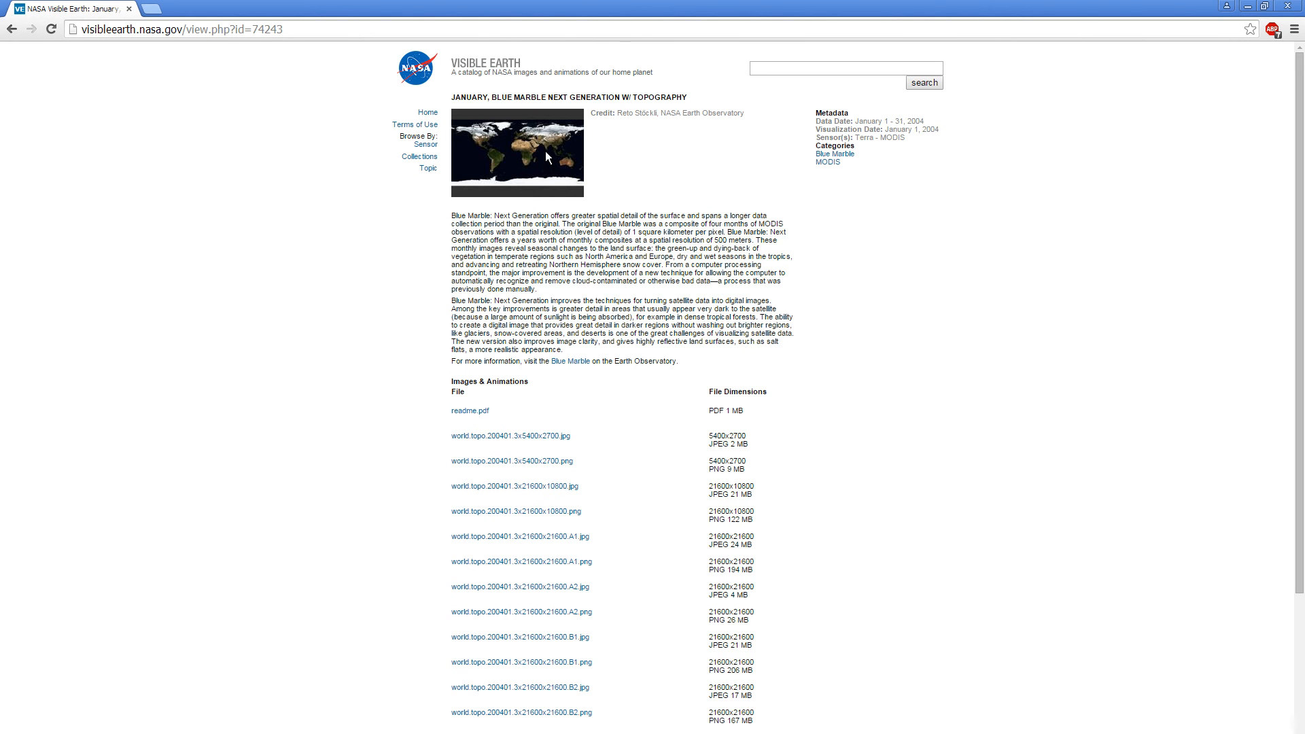
scroll(517, 425, down, 2)
scroll(501, 358, up, 3)
drag(710, 435, 748, 436)
click(11, 29)
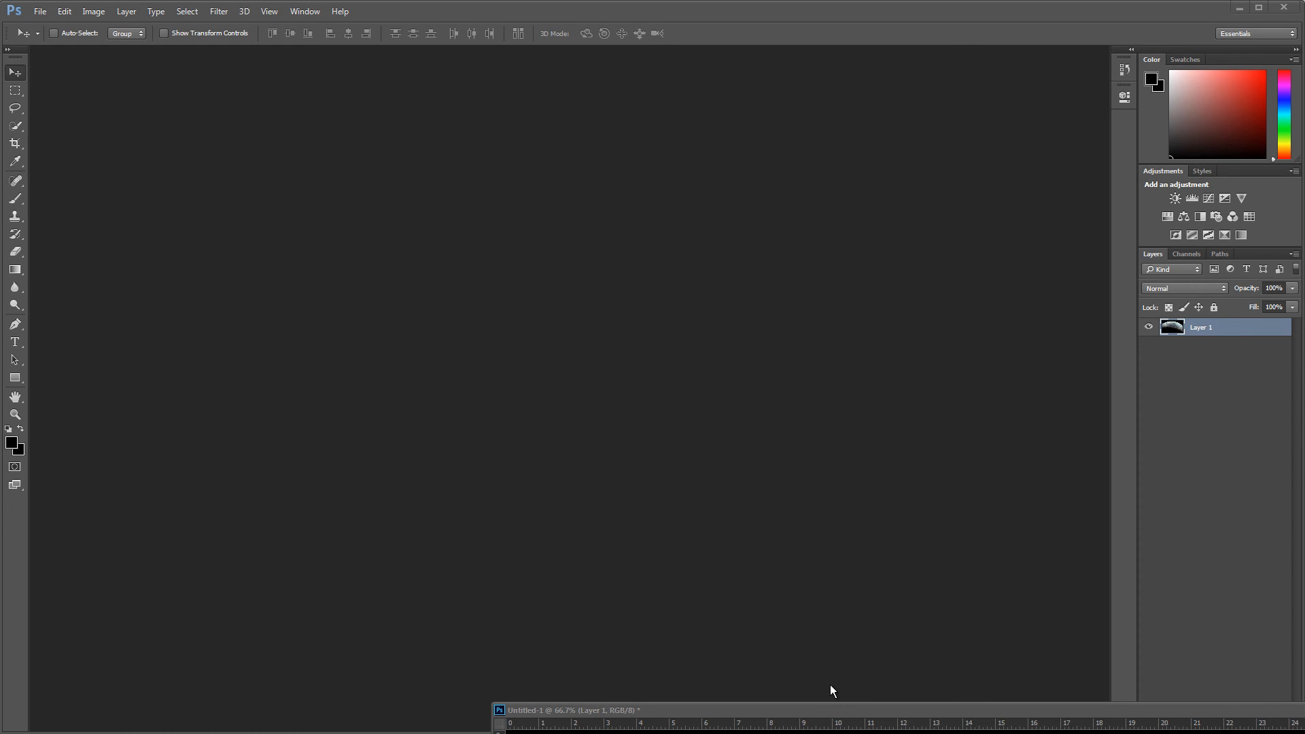
Switch to Photoshop, enlarge the Untitled-1 image window and examine the Earth photo's clouds and shadow edge at 100% zoom
drag(878, 710, 461, 139)
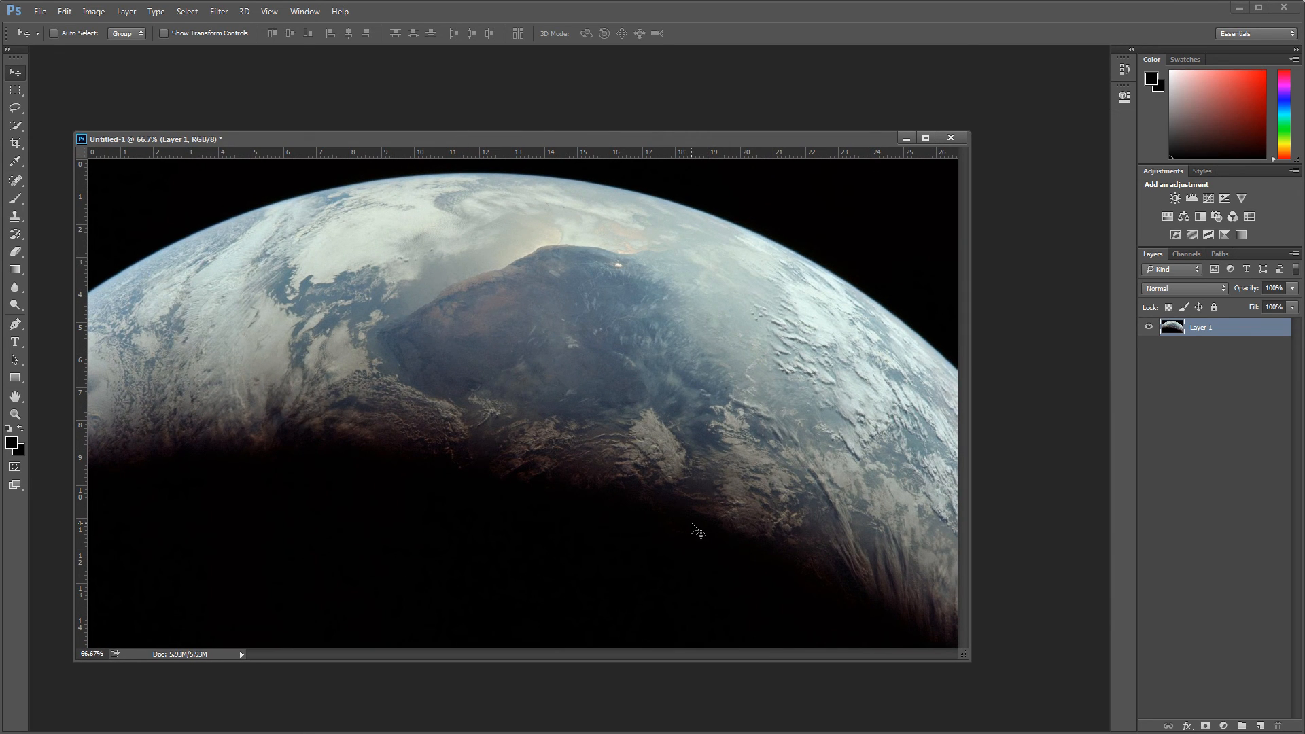
drag(964, 656, 1056, 702)
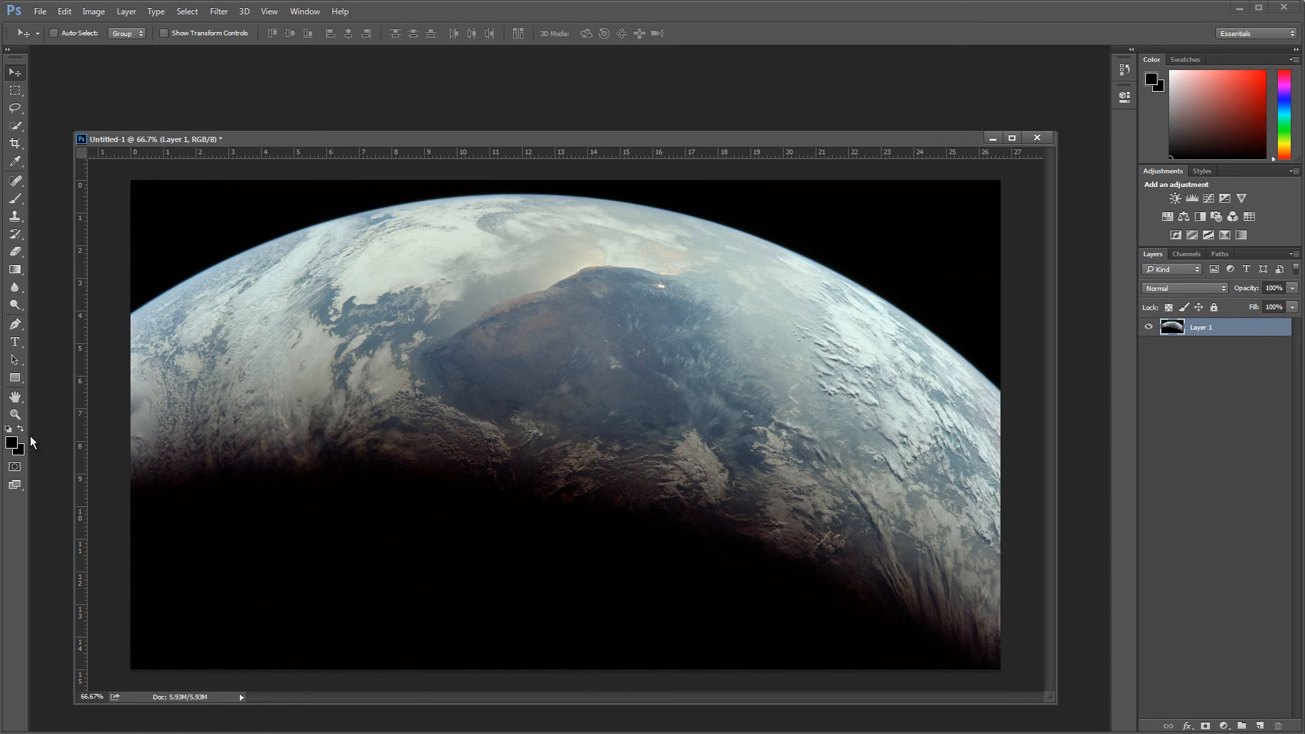
click(15, 414)
click(854, 474)
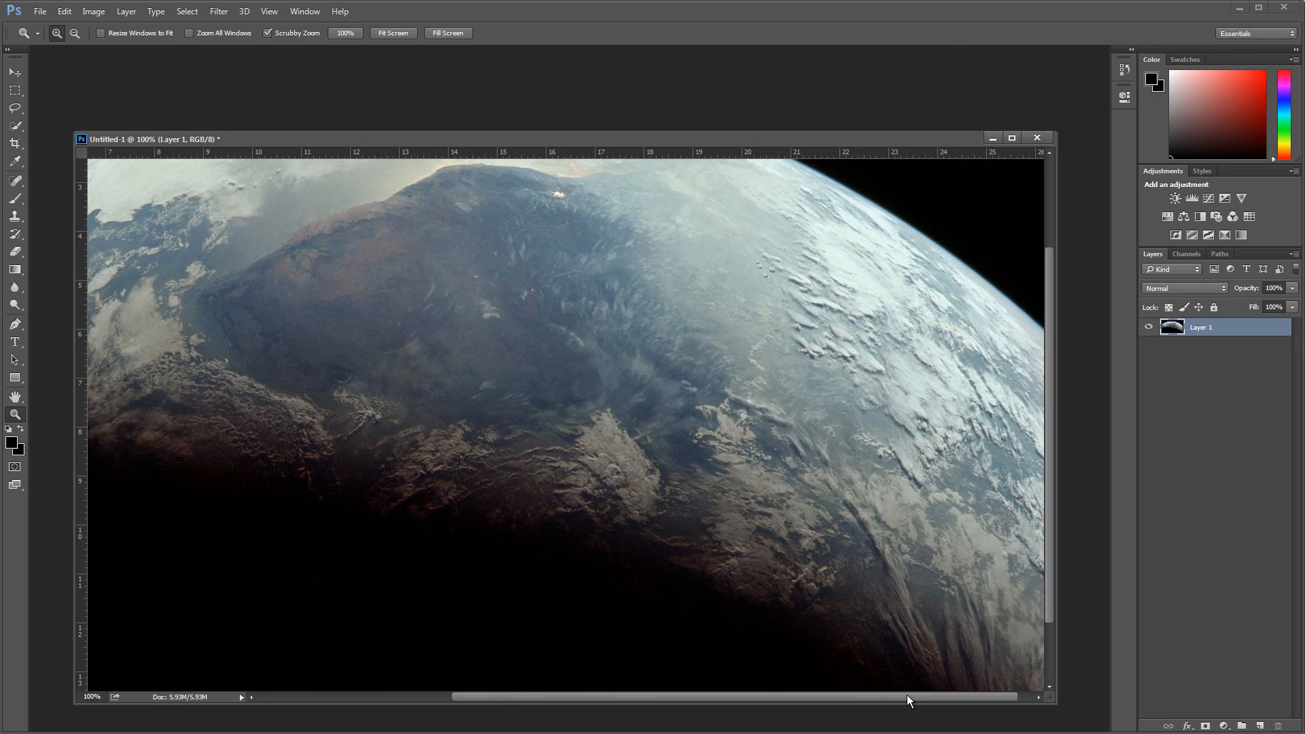
scroll(970, 699, right, 1)
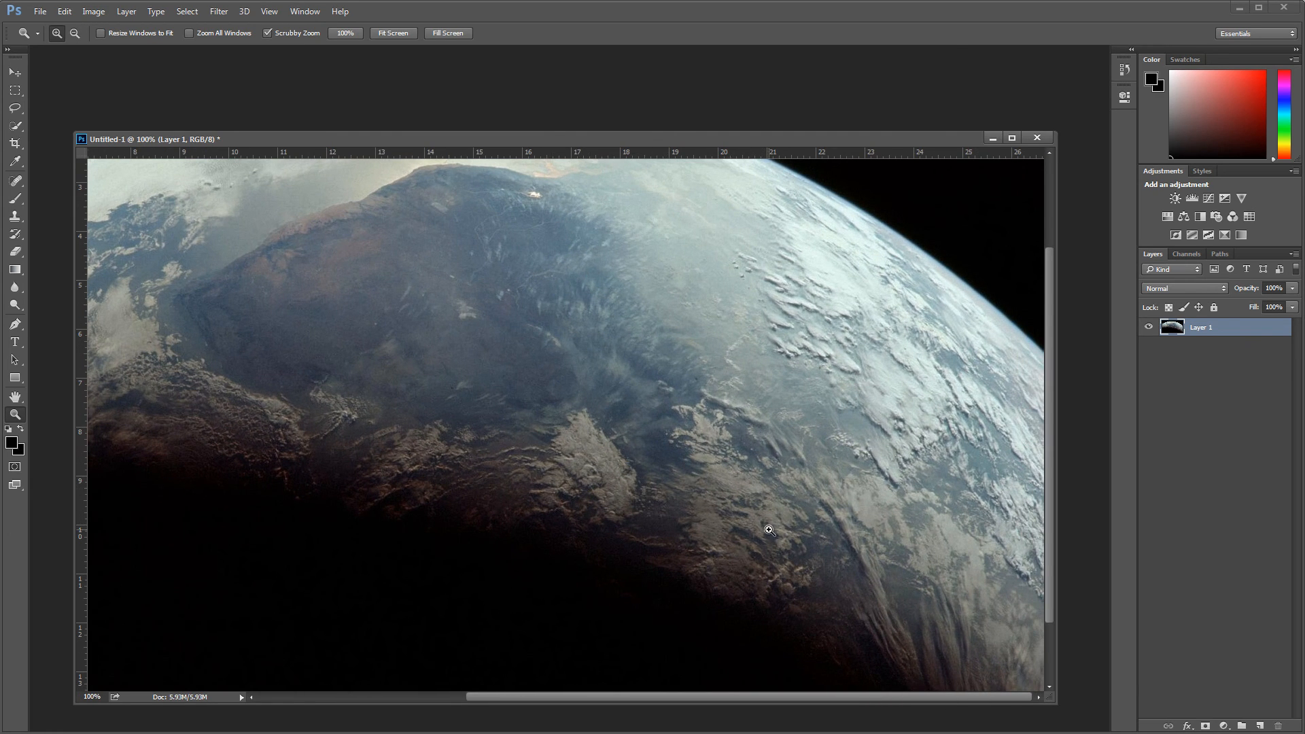
click(16, 199)
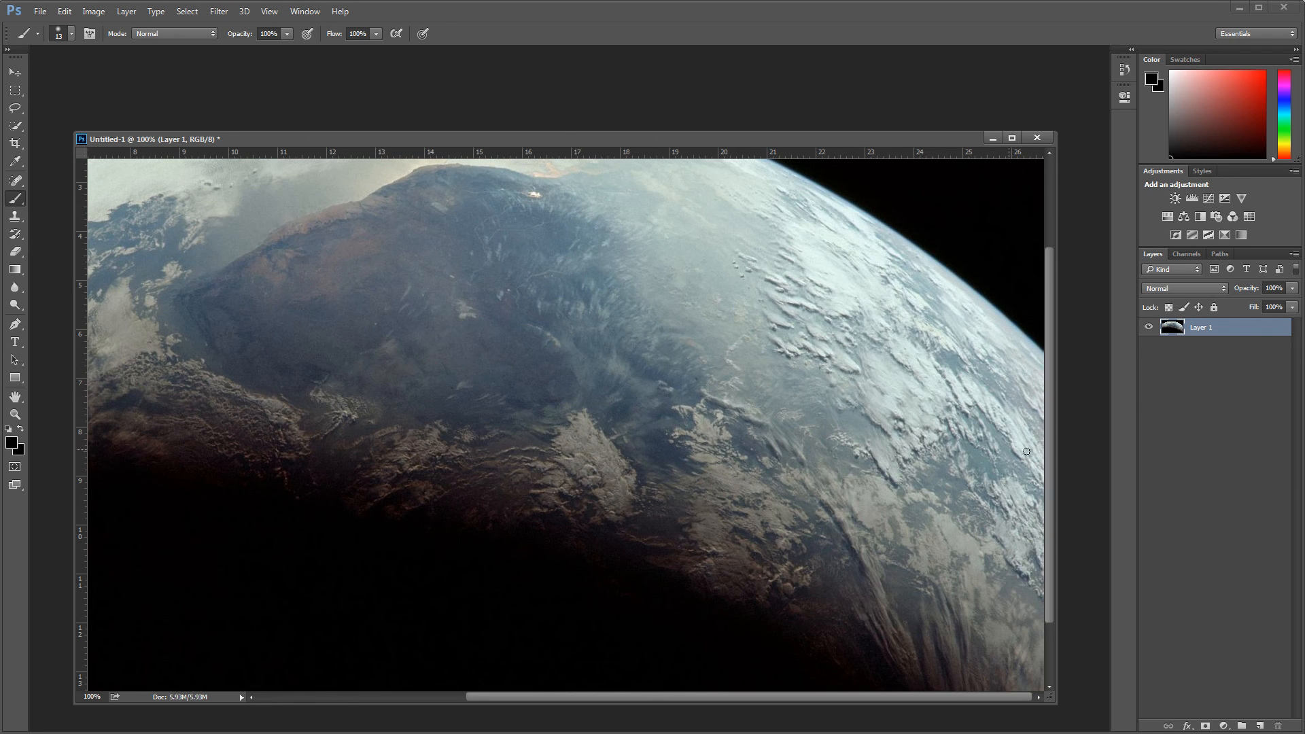
drag(1048, 422, 1051, 461)
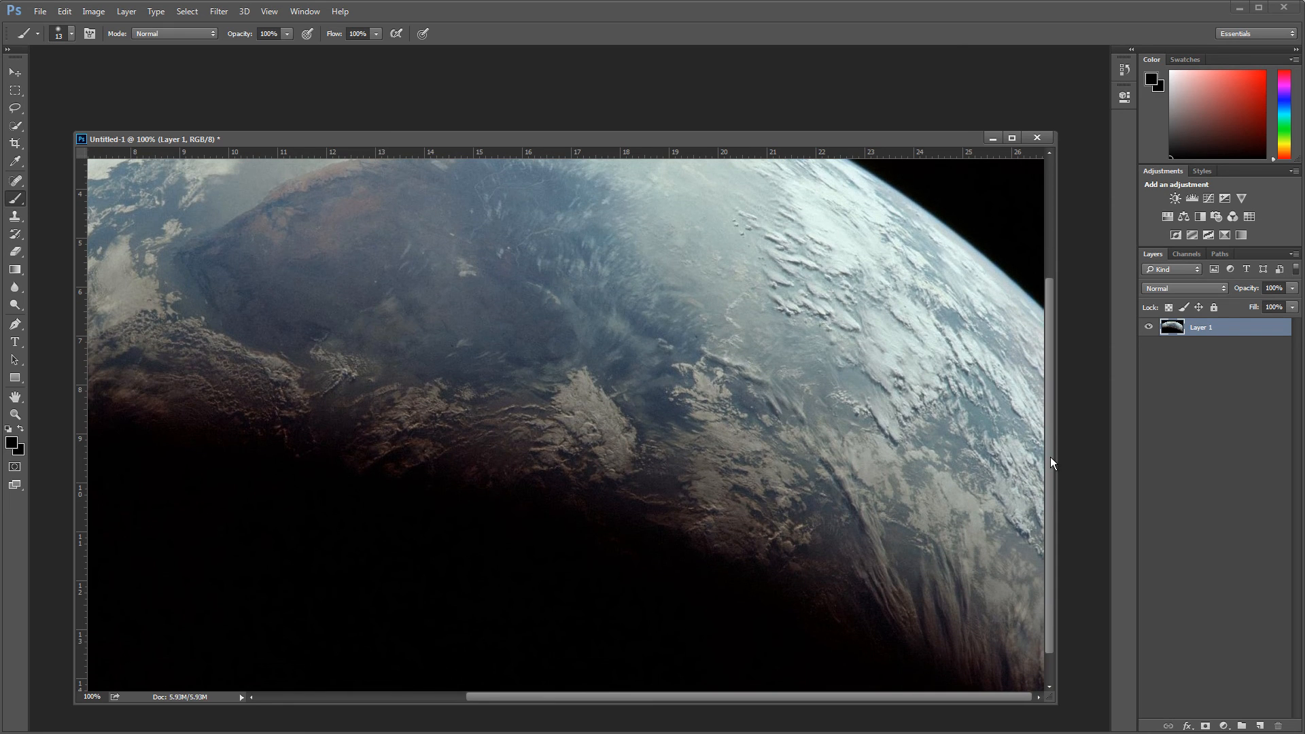
mouse_move(1051, 643)
mouse_down()
mouse_move(1048, 675)
mouse_move(985, 696)
mouse_move(865, 691)
mouse_up()
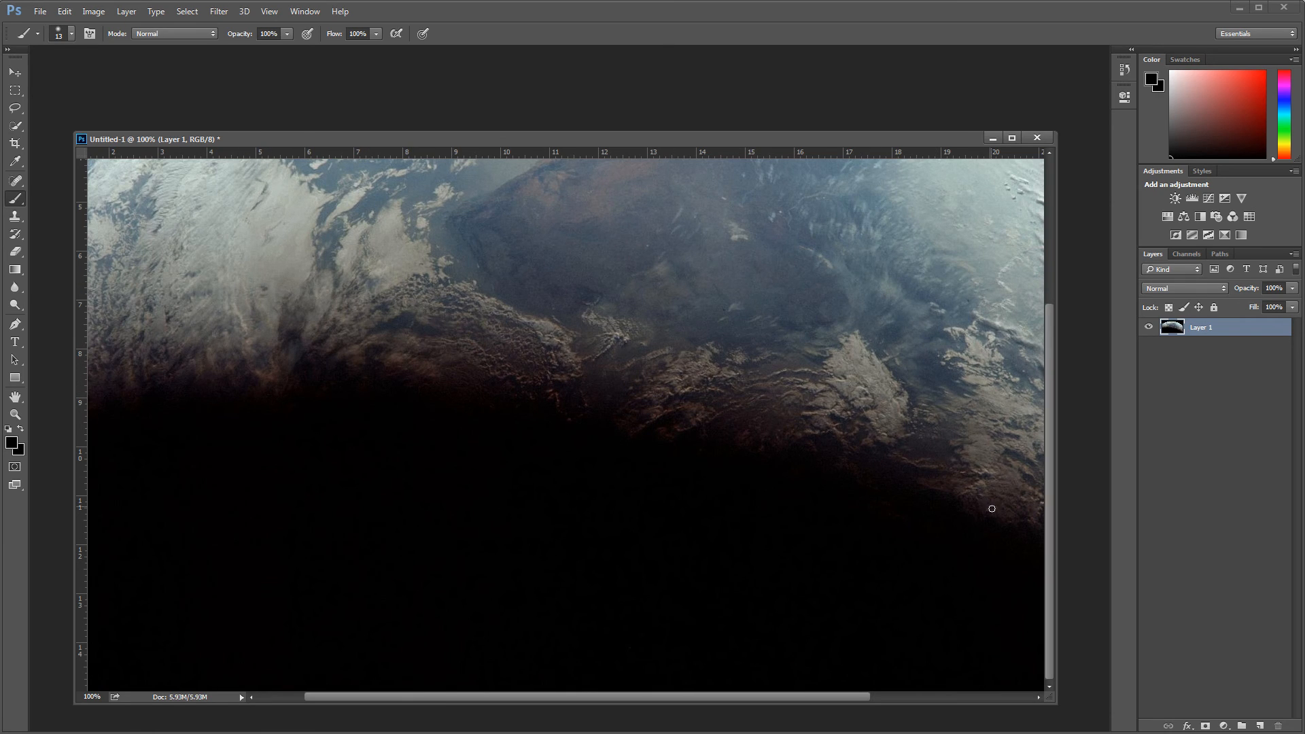
mouse_move(1050, 372)
mouse_down()
mouse_move(1053, 256)
mouse_move(1068, 361)
mouse_up()
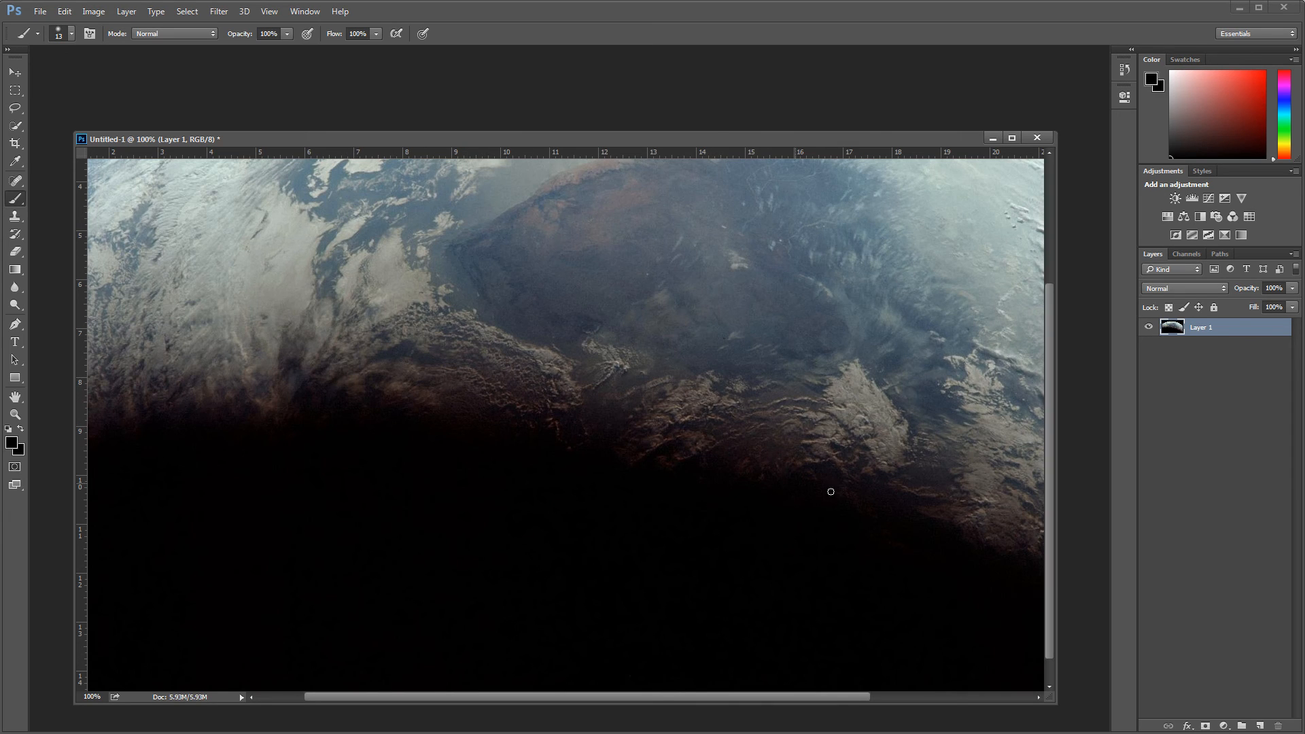
drag(1055, 548, 1051, 448)
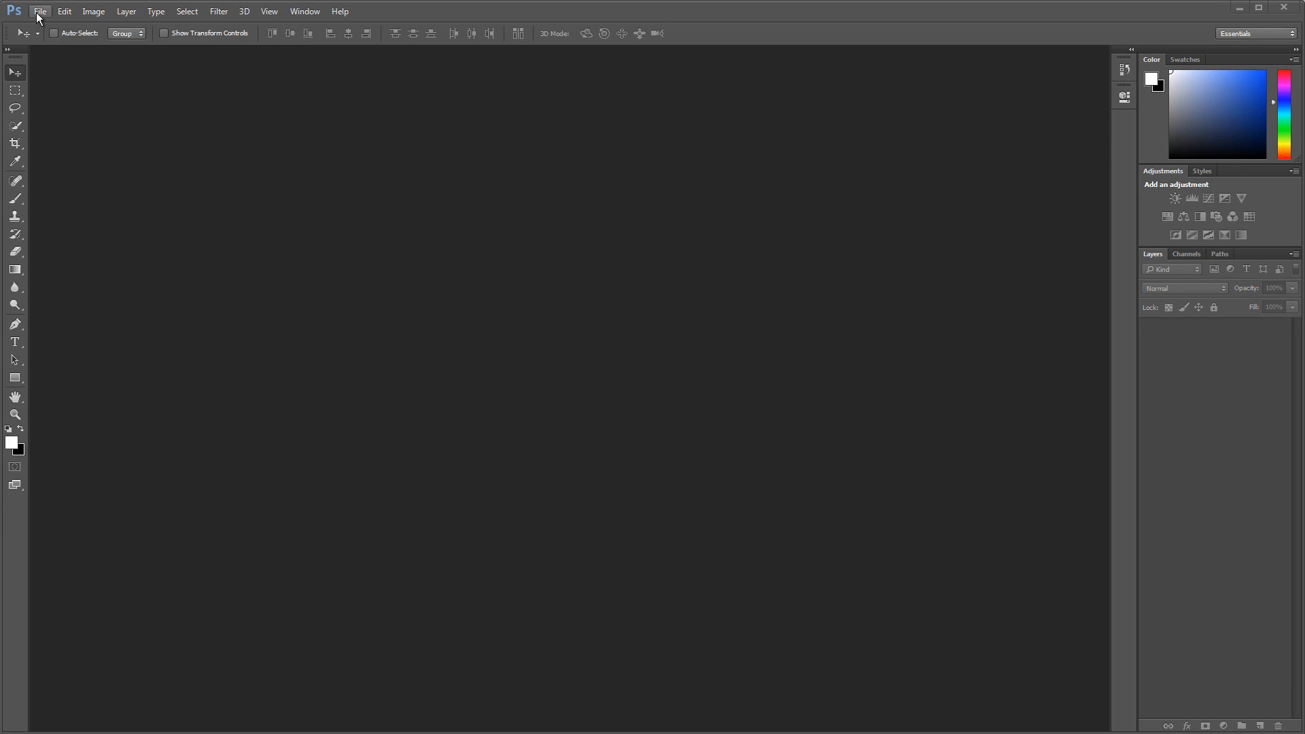
Open Earth_Color_5400x2700.png from the Earth Planet Images folder
click(40, 11)
click(55, 39)
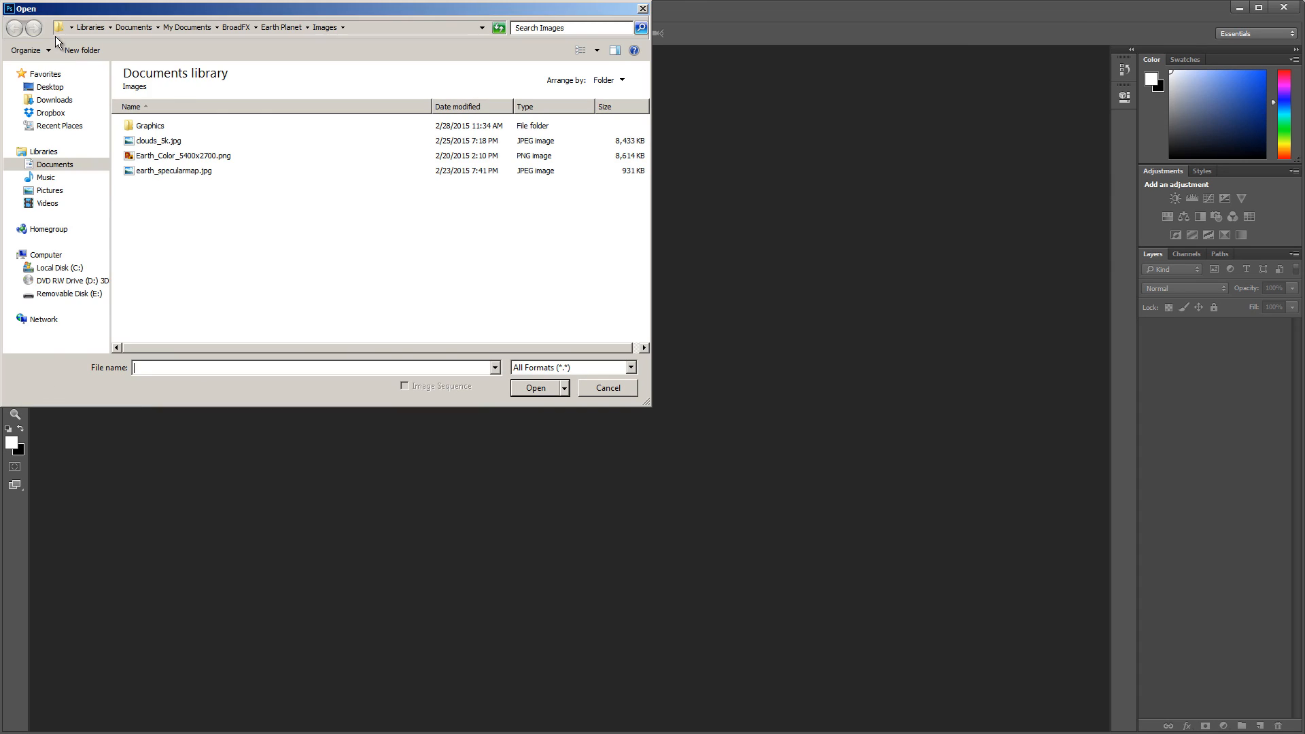
click(171, 161)
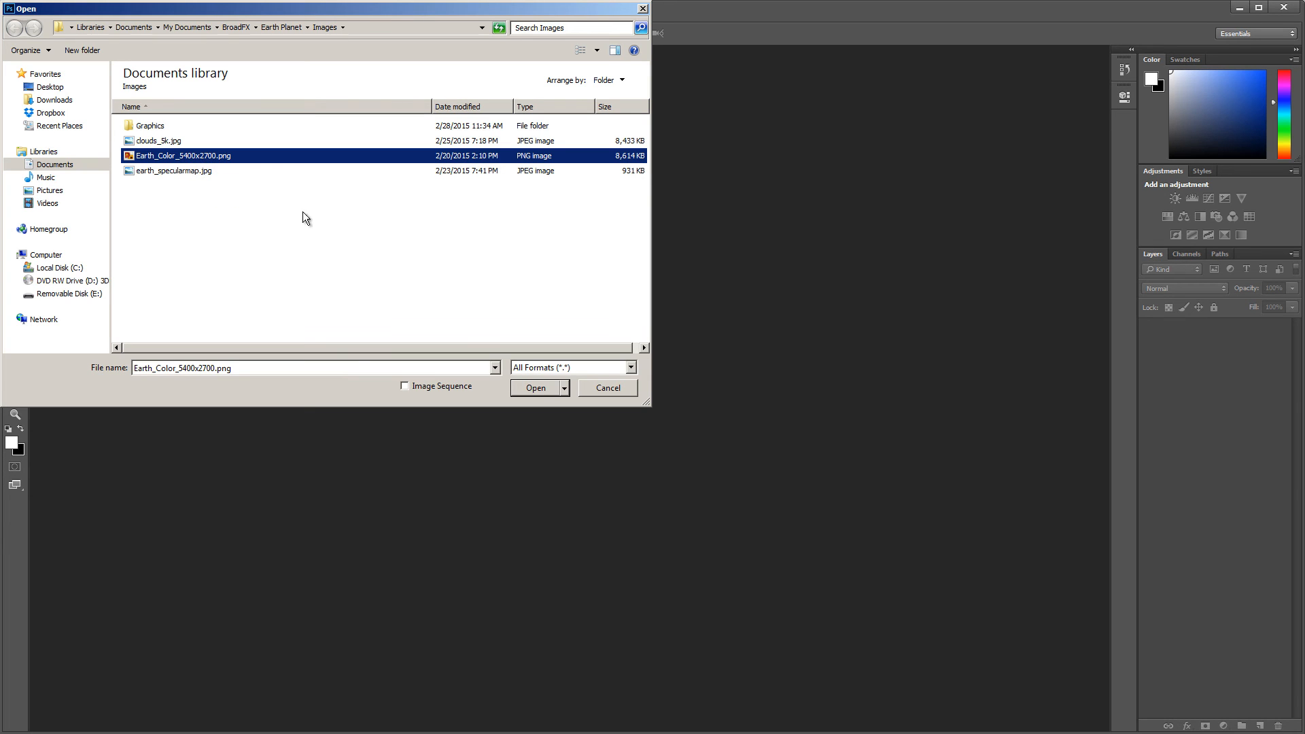
click(535, 388)
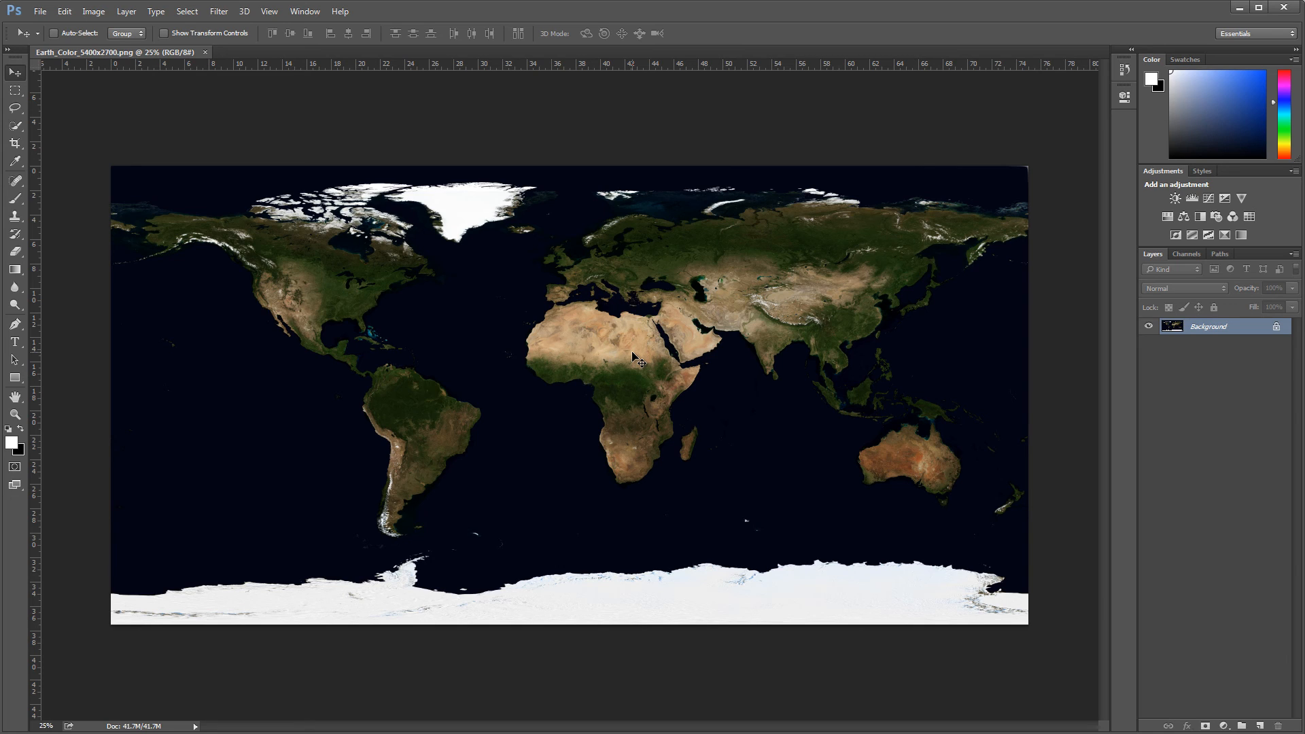
Examine the detail of North America, Europe and Africa on the Earth color map at up to 200% zoom
click(15, 413)
click(311, 331)
drag(311, 331, 329, 299)
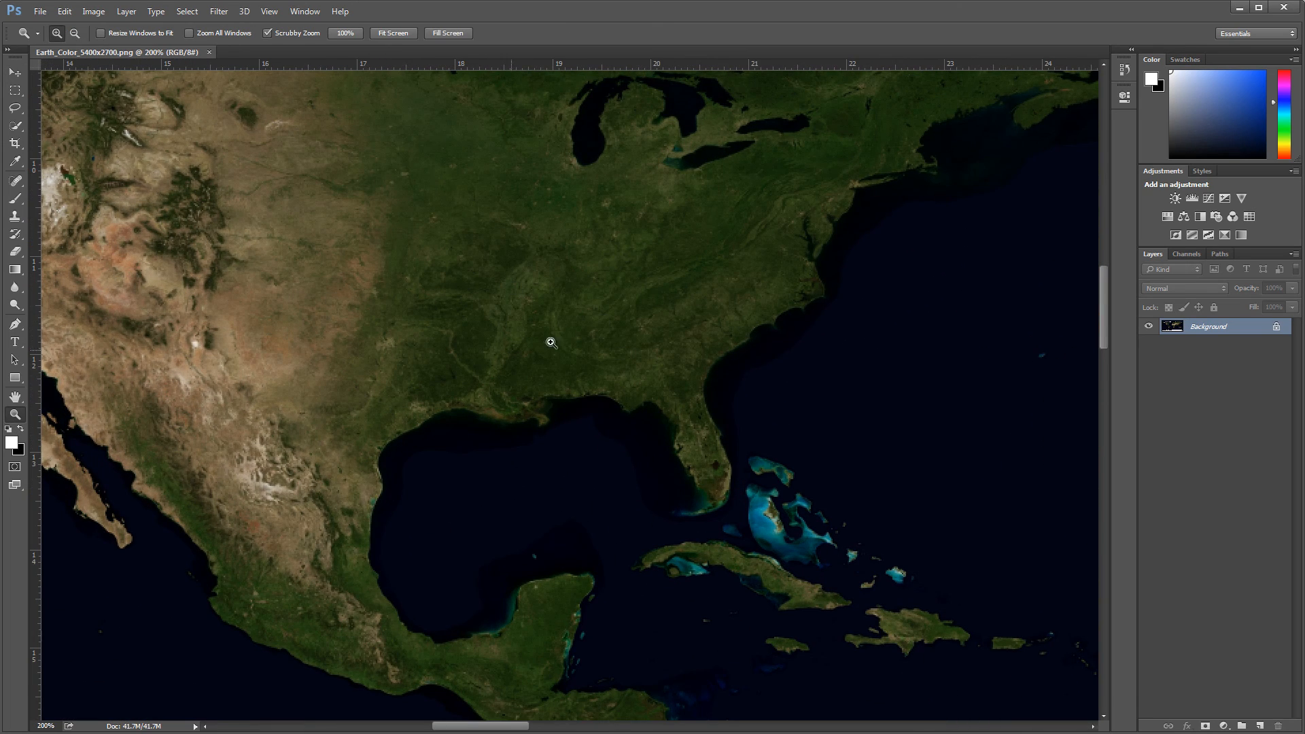
right_click(583, 301)
click(613, 322)
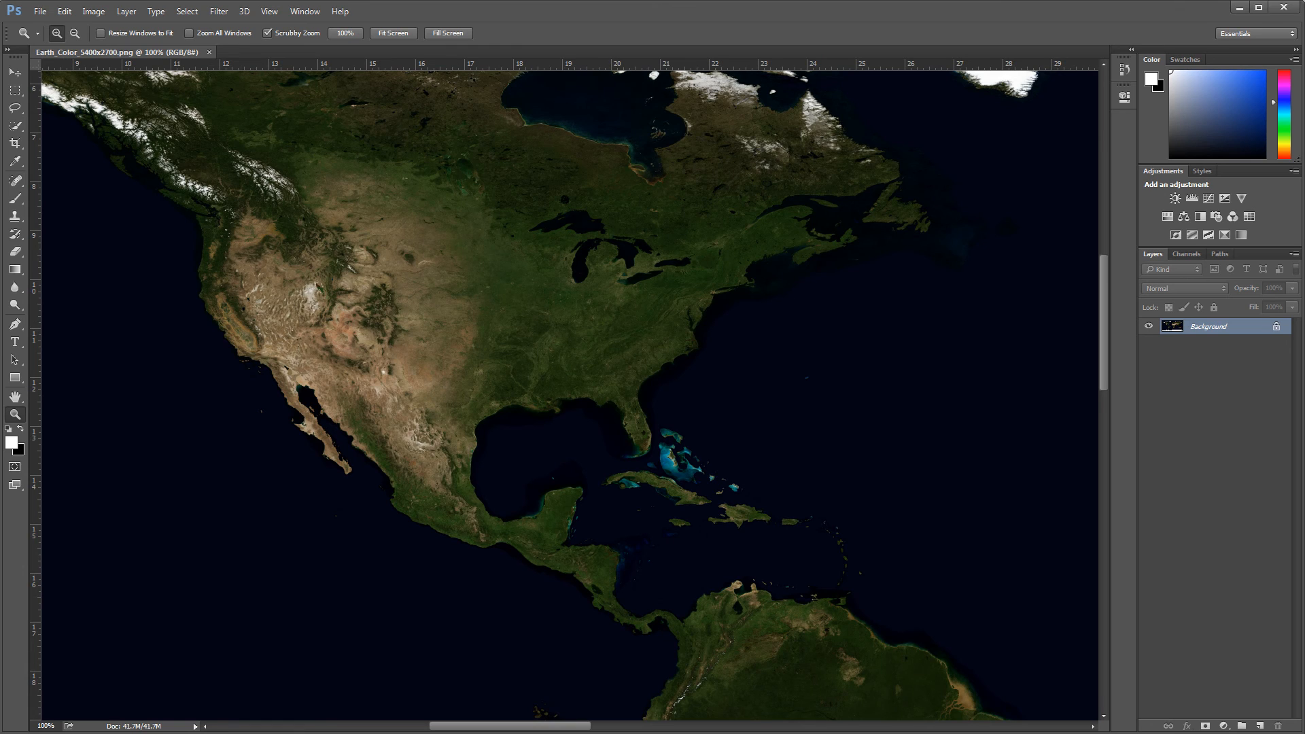
drag(529, 729, 684, 726)
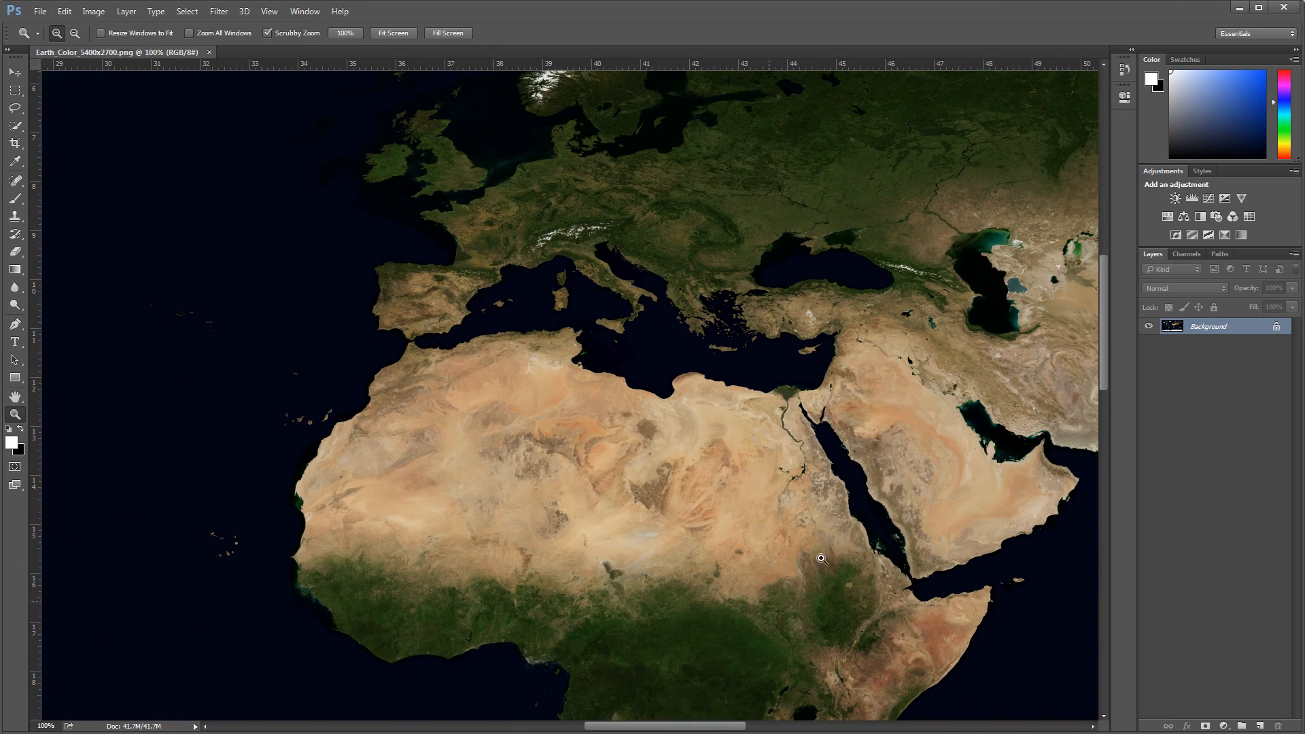
drag(1100, 328, 1107, 378)
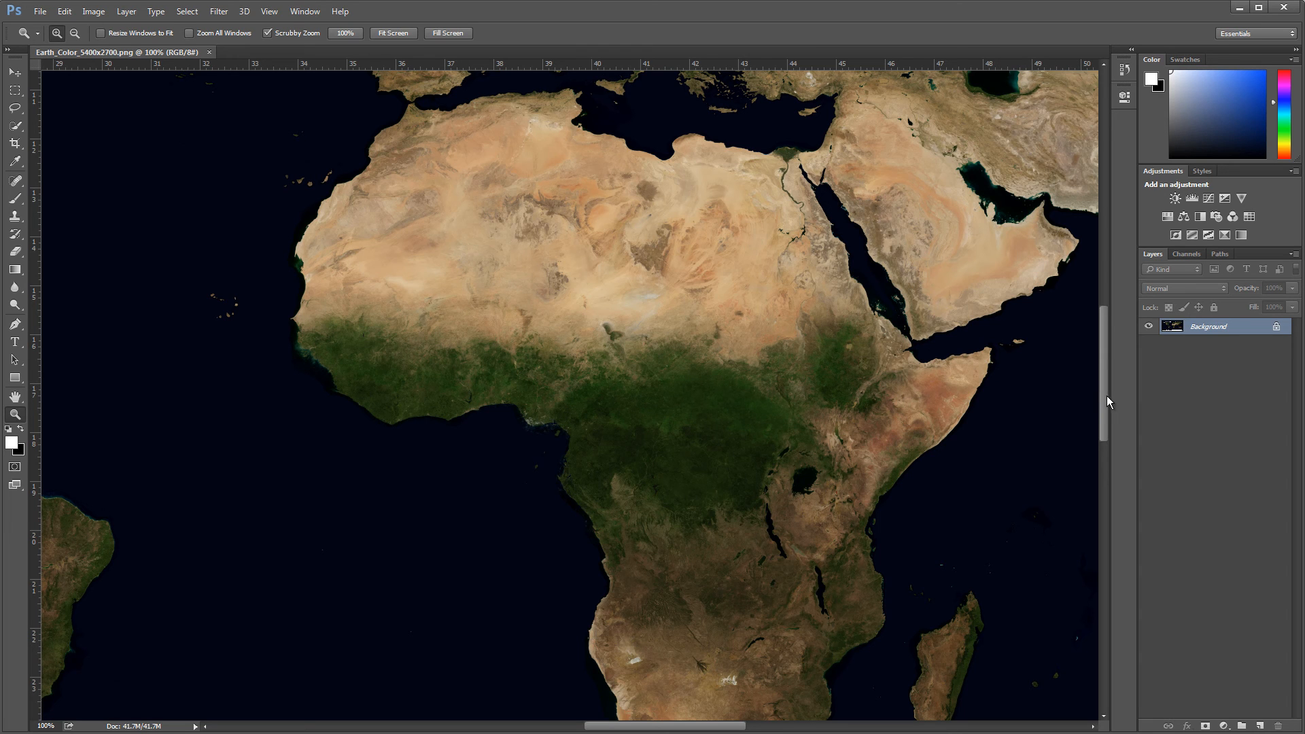
drag(1107, 401, 1107, 365)
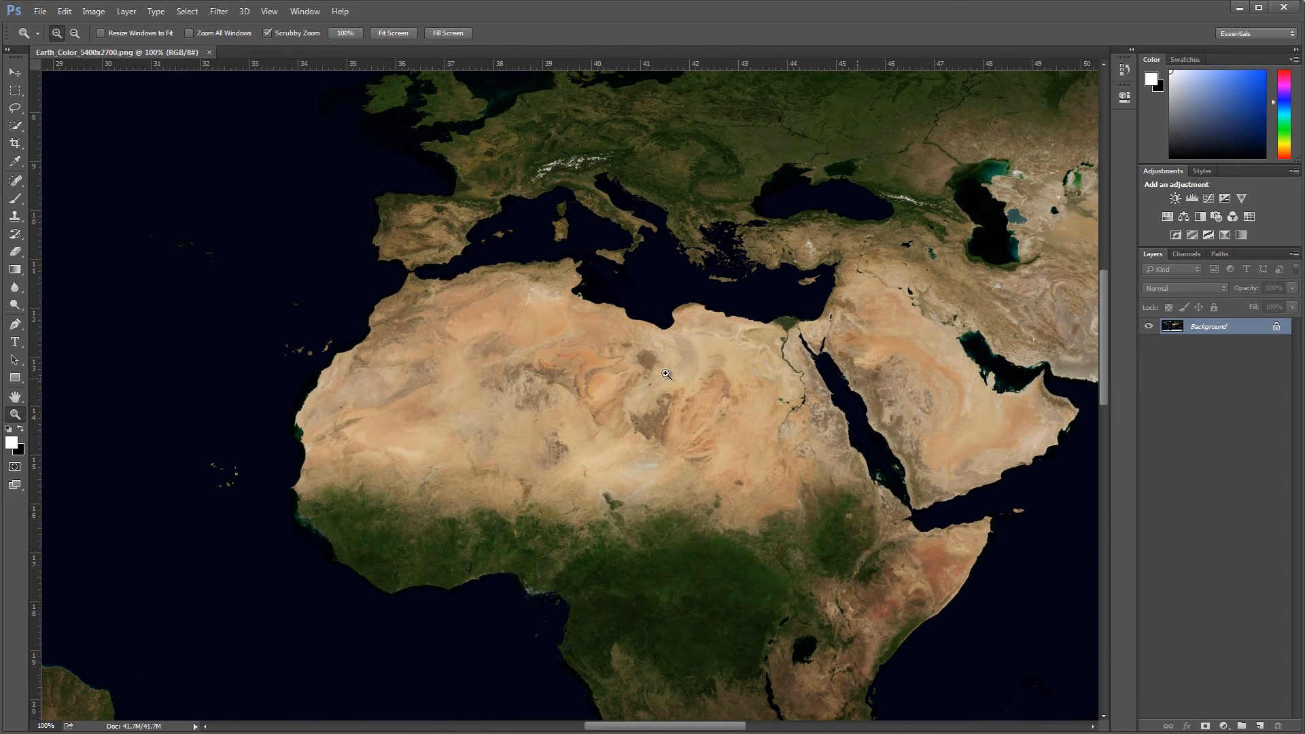
Convert the Earth color map to 32 Bits/Channel mode with the Move tool active
click(15, 72)
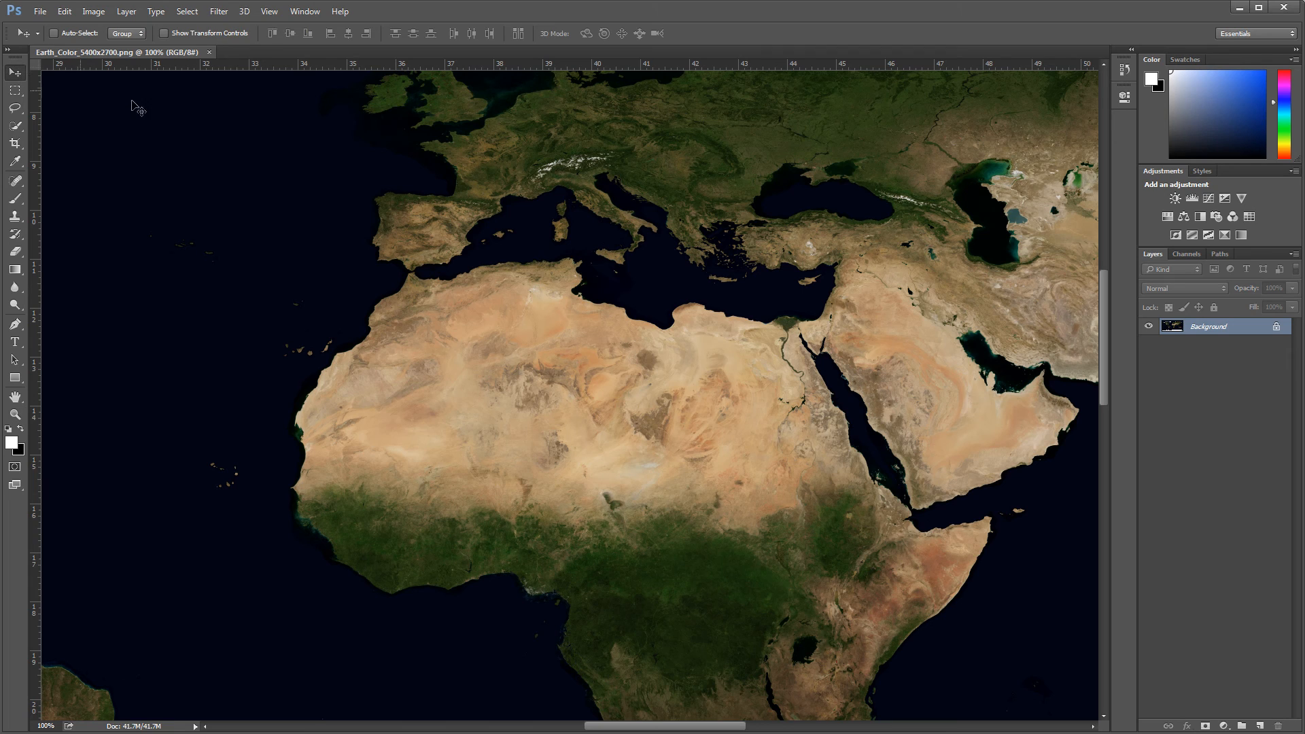
click(94, 12)
mouse_move(112, 27)
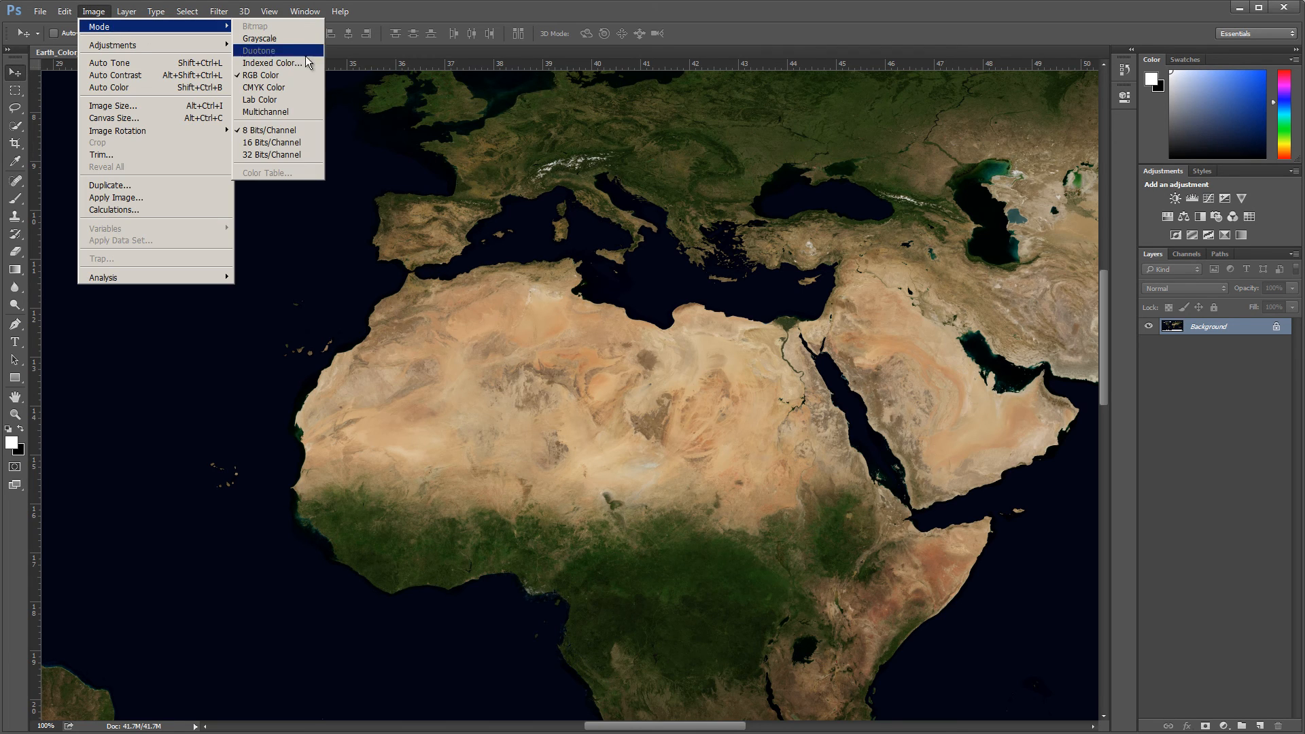
click(271, 155)
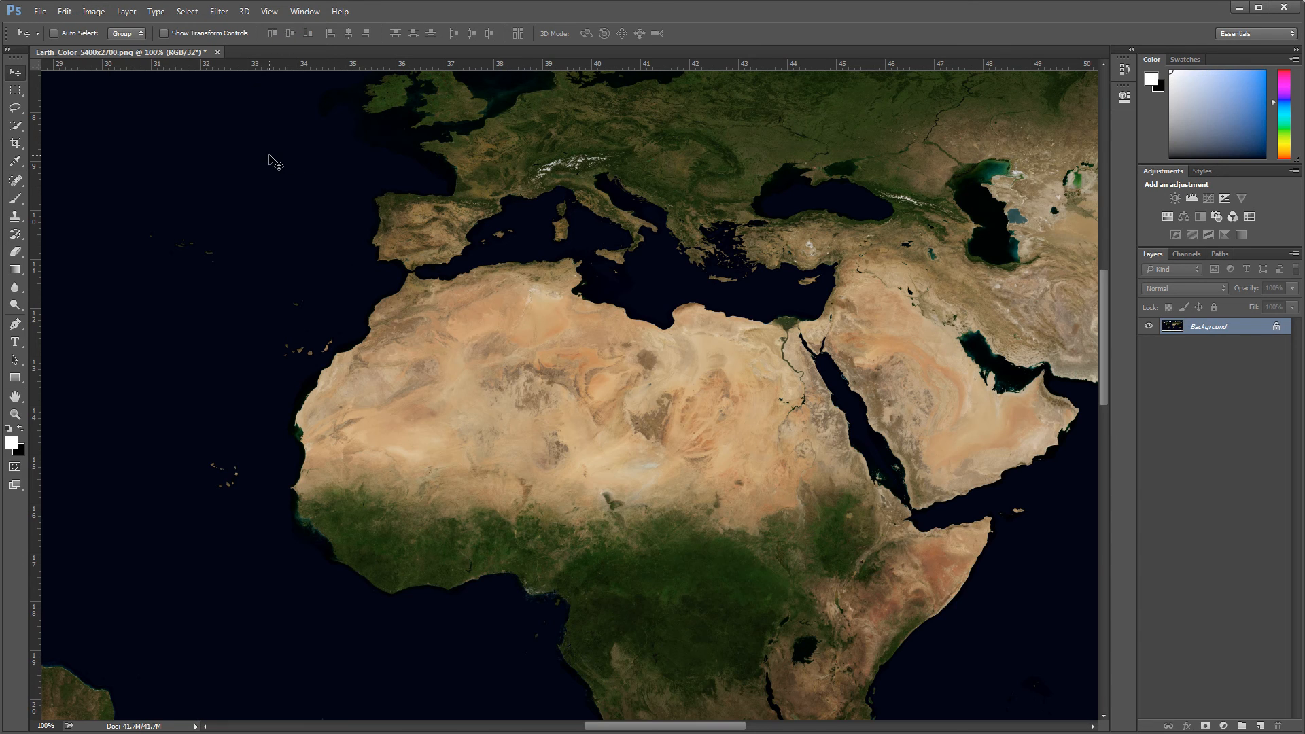
Add a new layer above the Background and name it "atmosphere"
click(1263, 725)
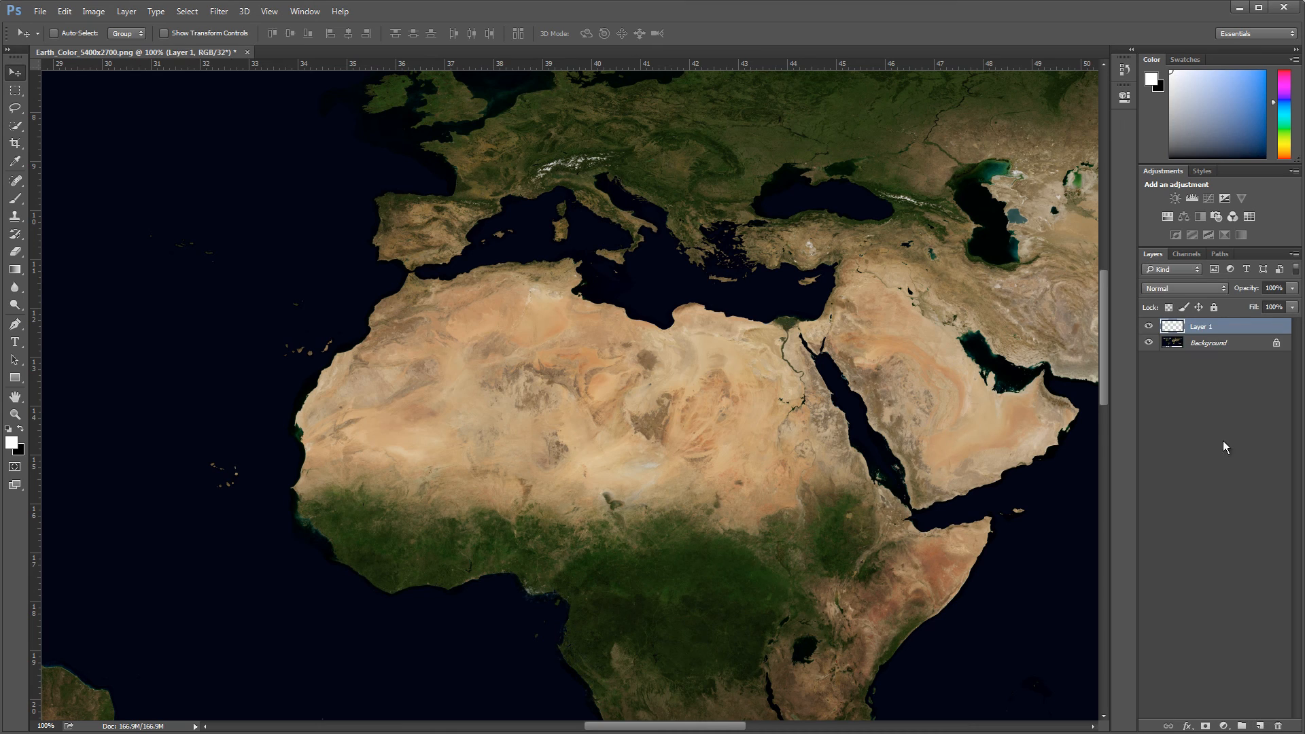
double_click(1201, 327)
text(atc)
key(BackSpace)
text(mosphere)
key(Return)
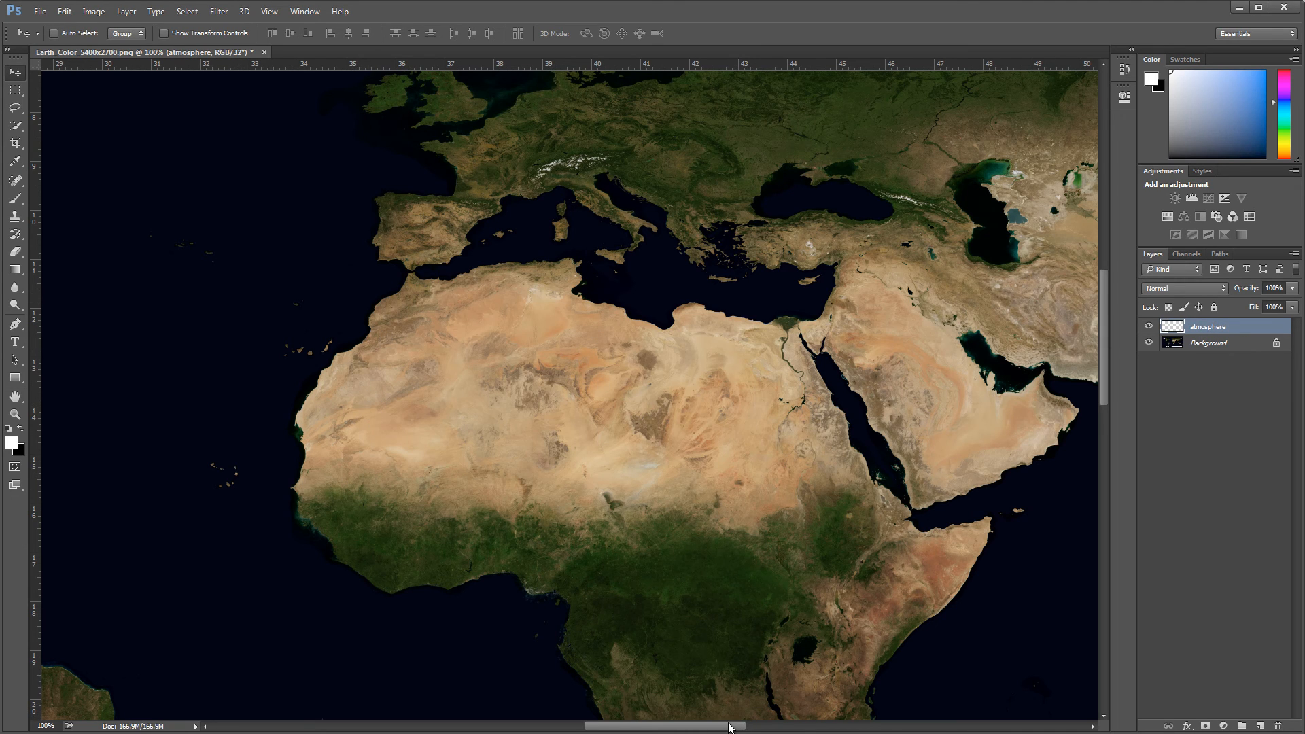
Set the foreground color to a saturated blue with RGB values 0, 75, 255
drag(731, 725, 644, 725)
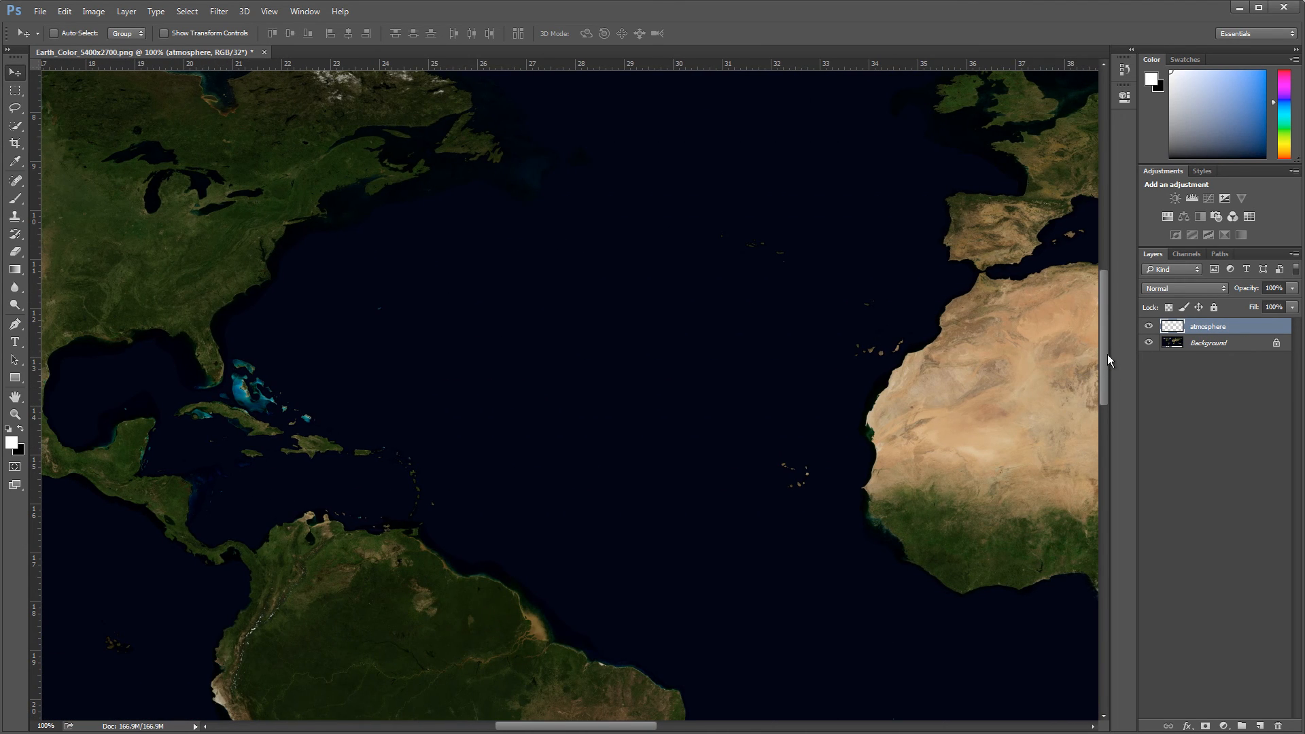
drag(1104, 354, 1104, 291)
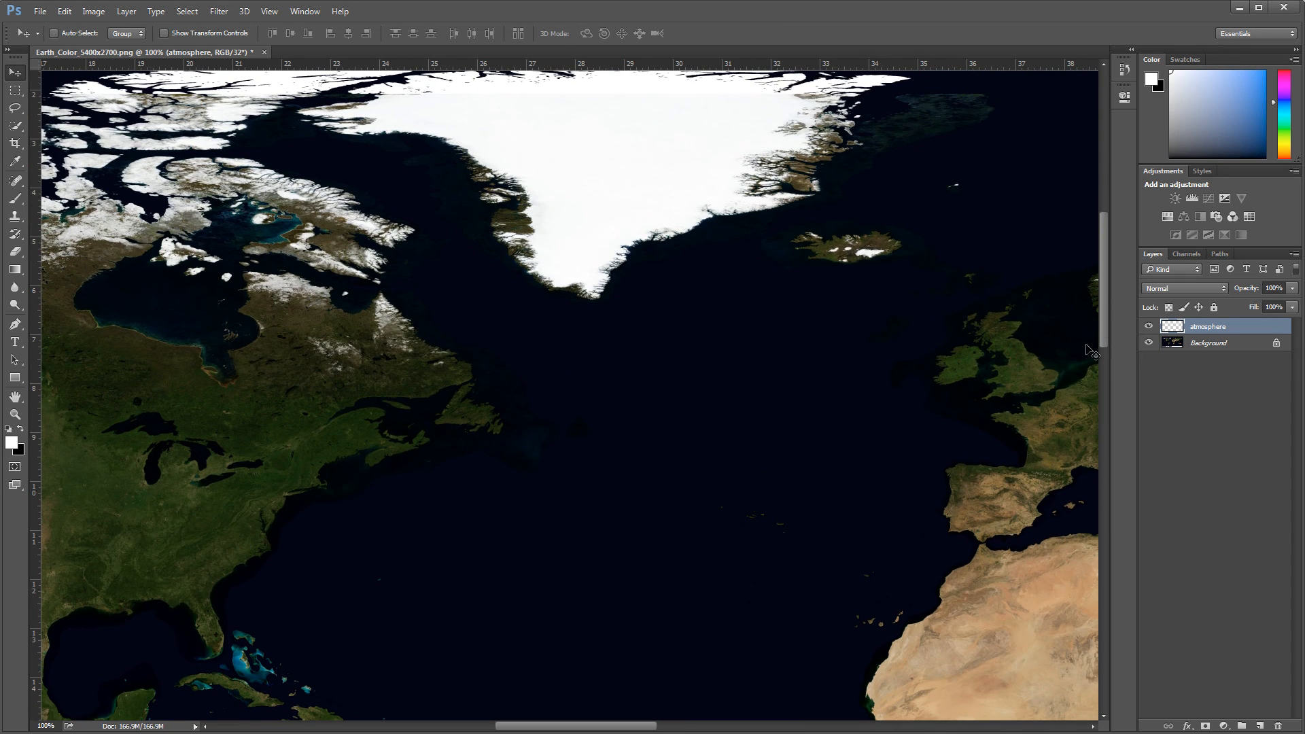
click(11, 444)
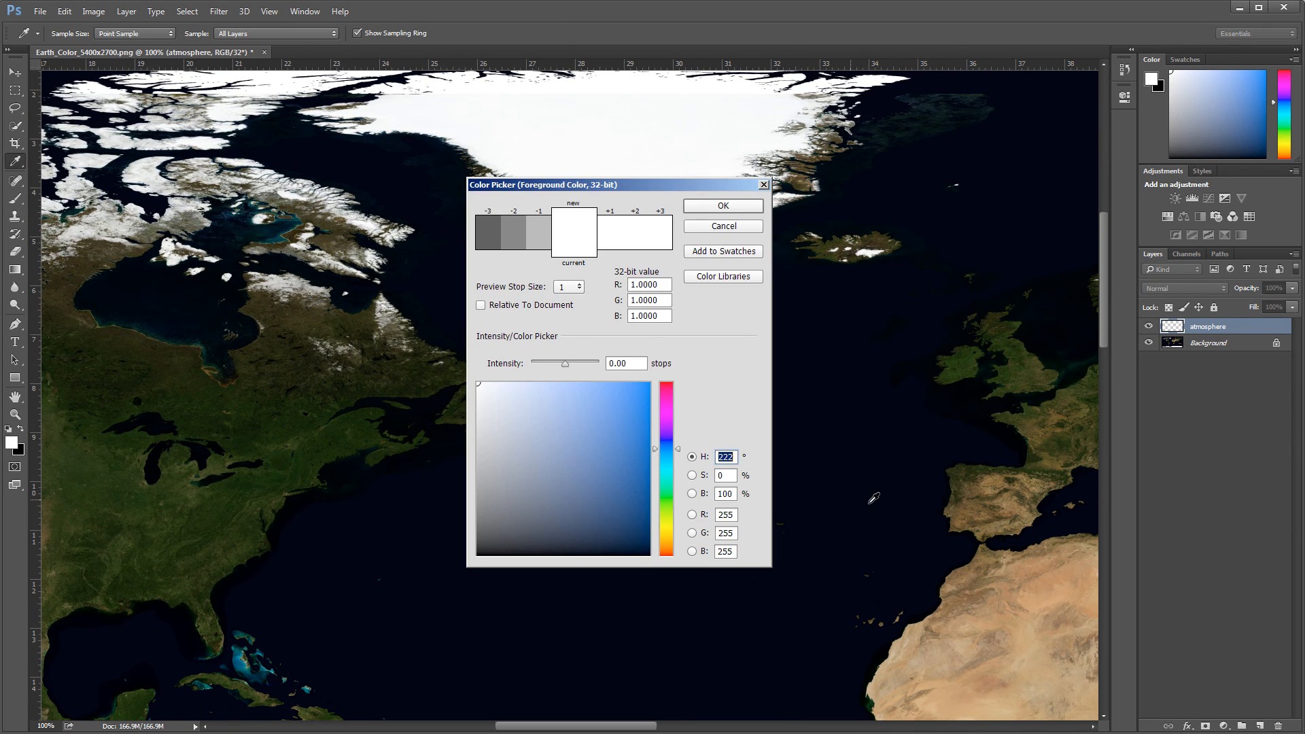
click(736, 515)
text(0)
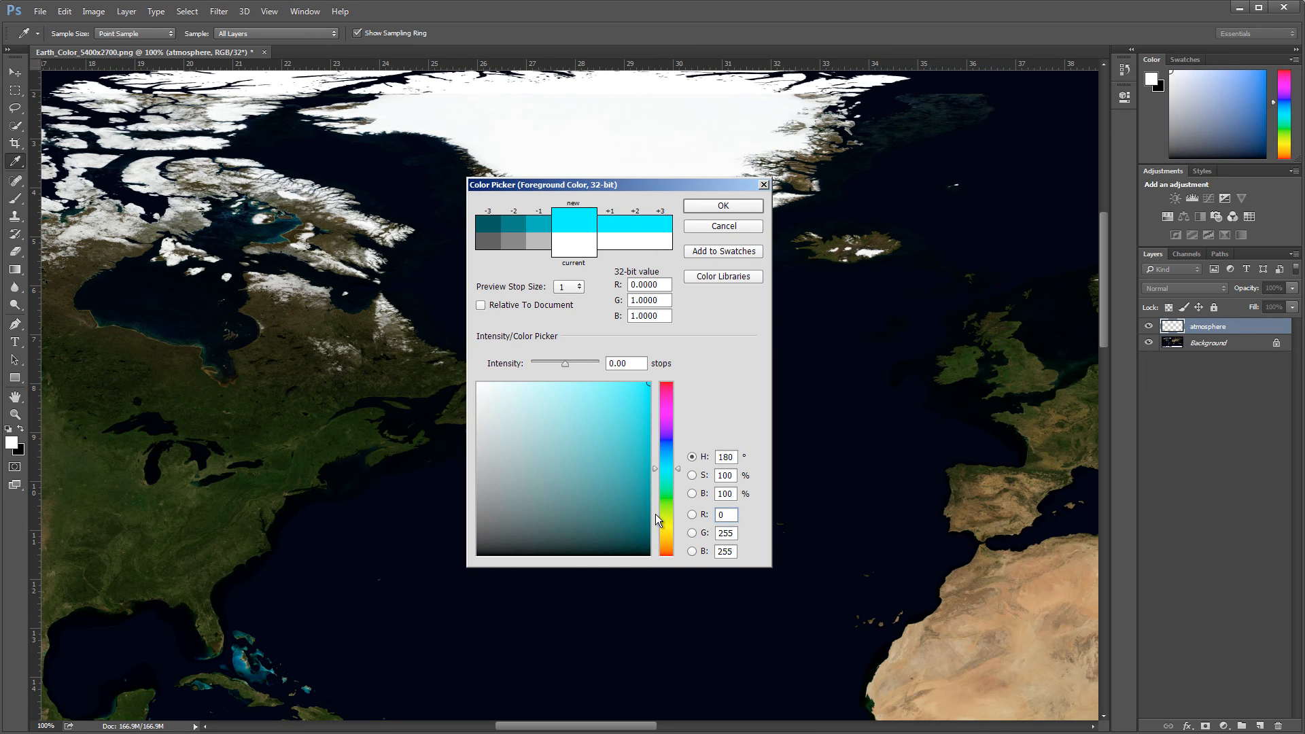
key(Tab)
text(75)
key(Tab)
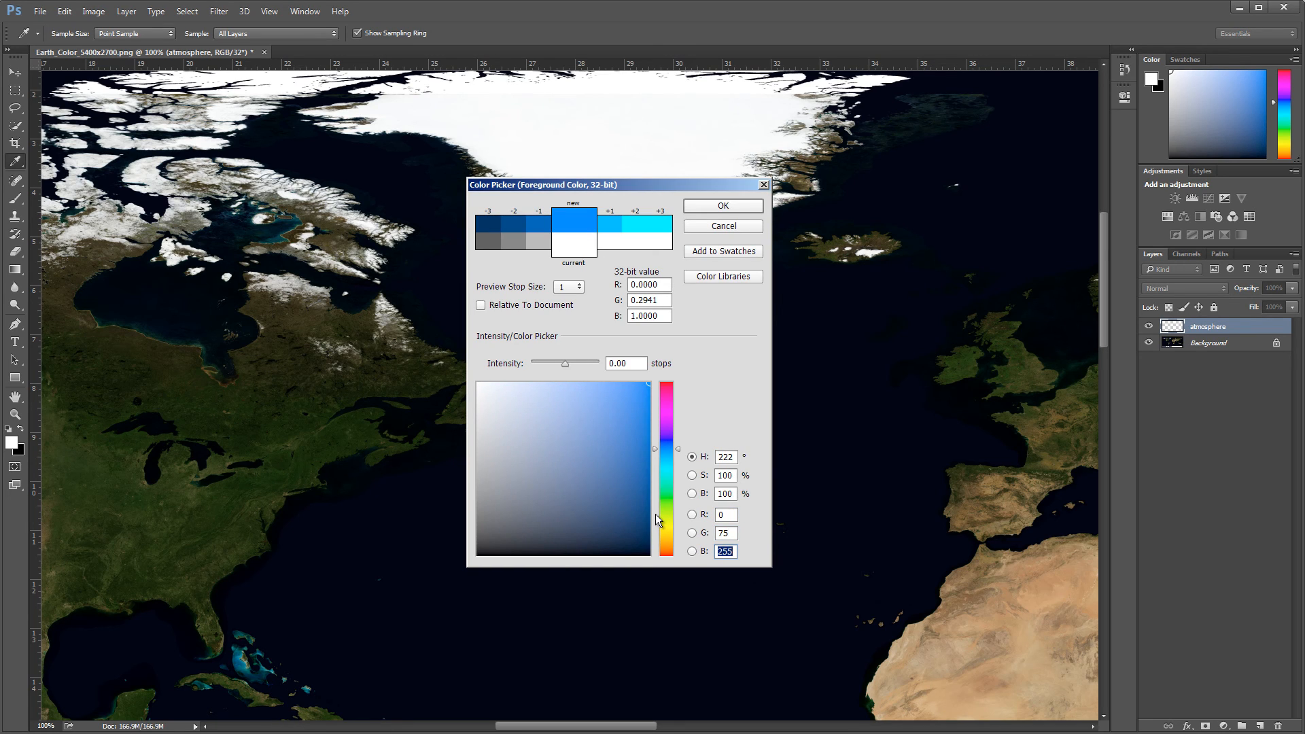
click(725, 206)
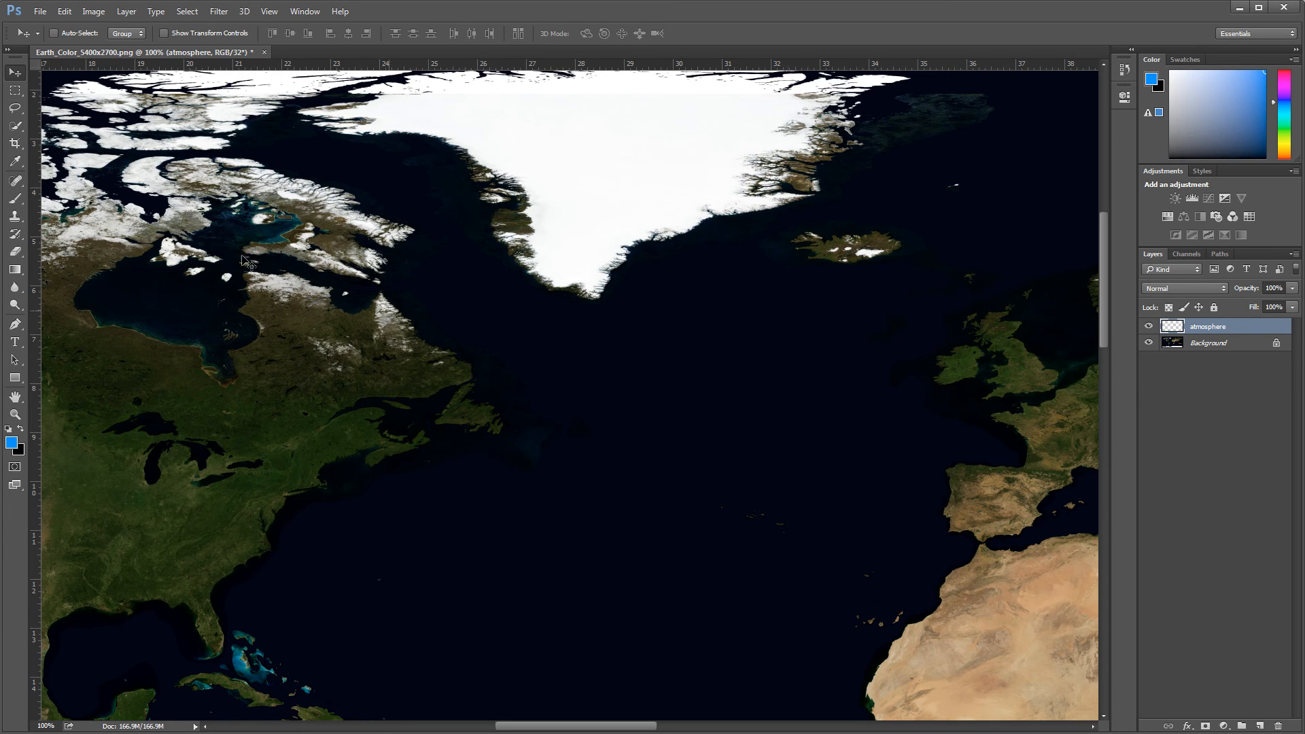
Fill the atmosphere layer with the foreground color in Normal mode at 100% opacity
click(66, 13)
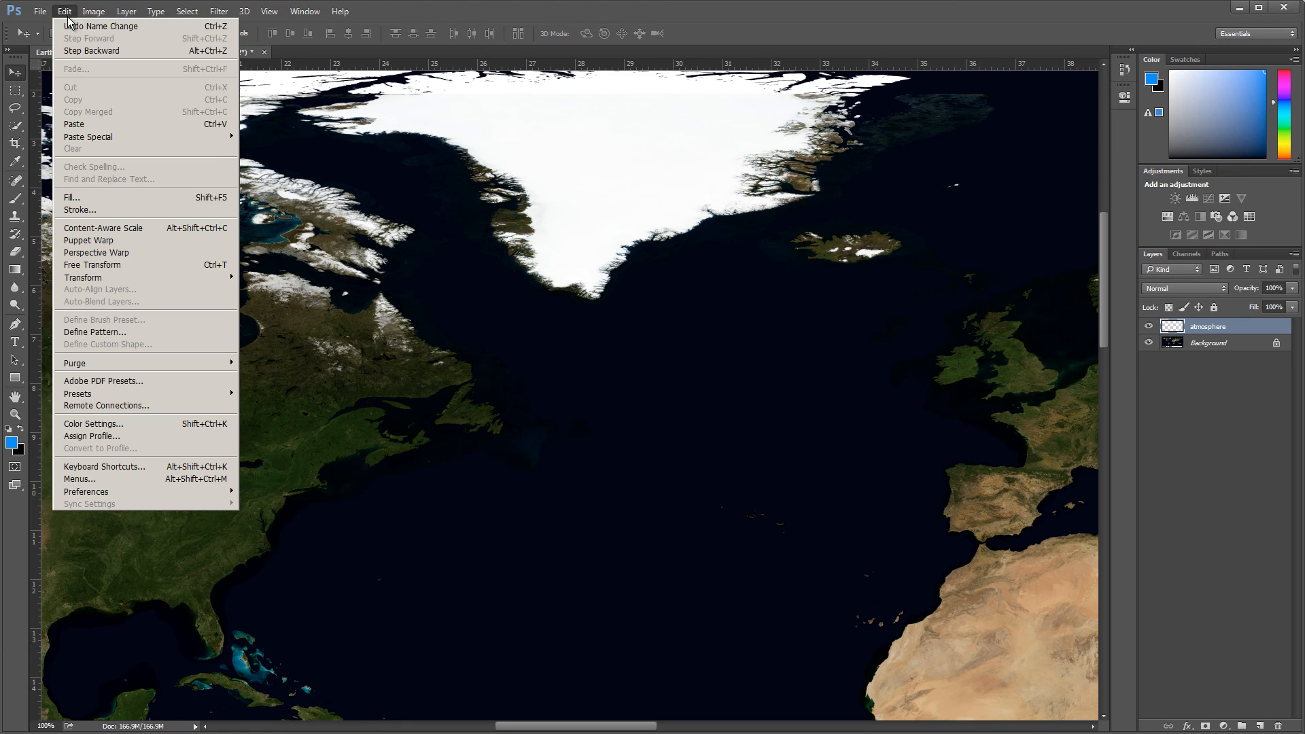
click(96, 197)
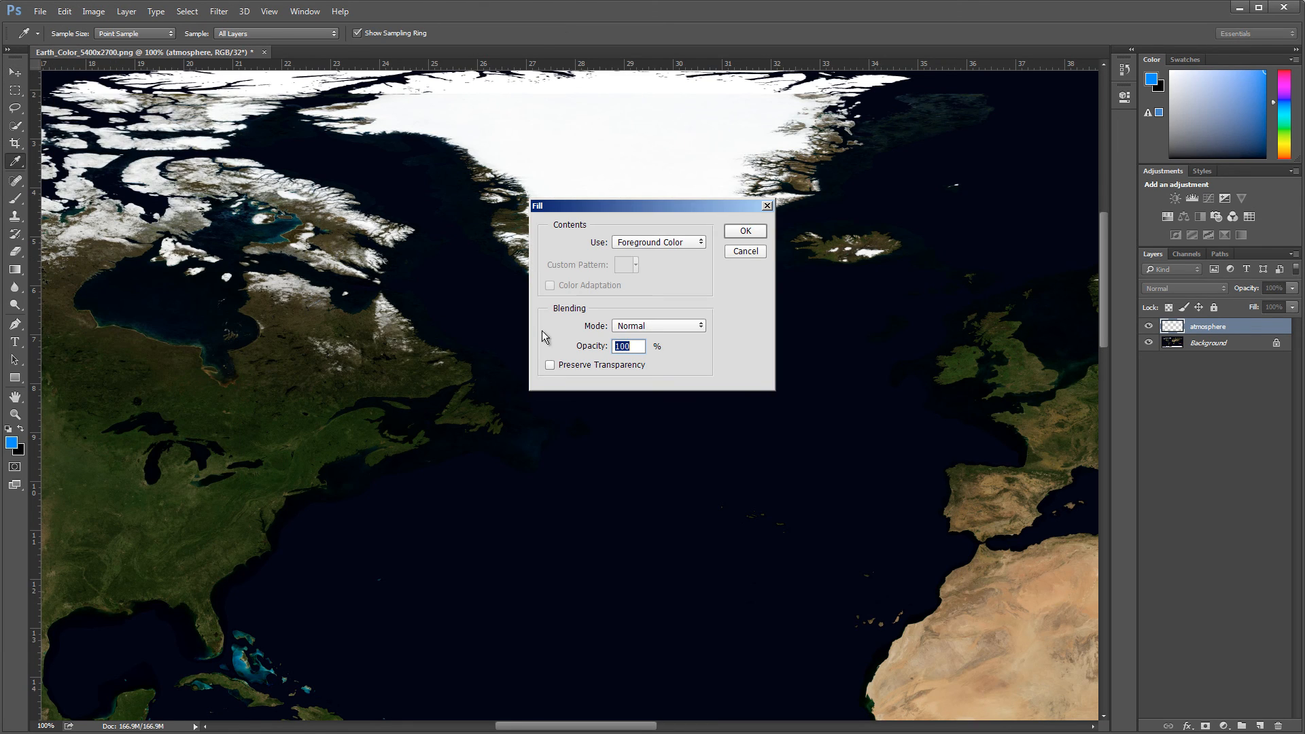
click(747, 231)
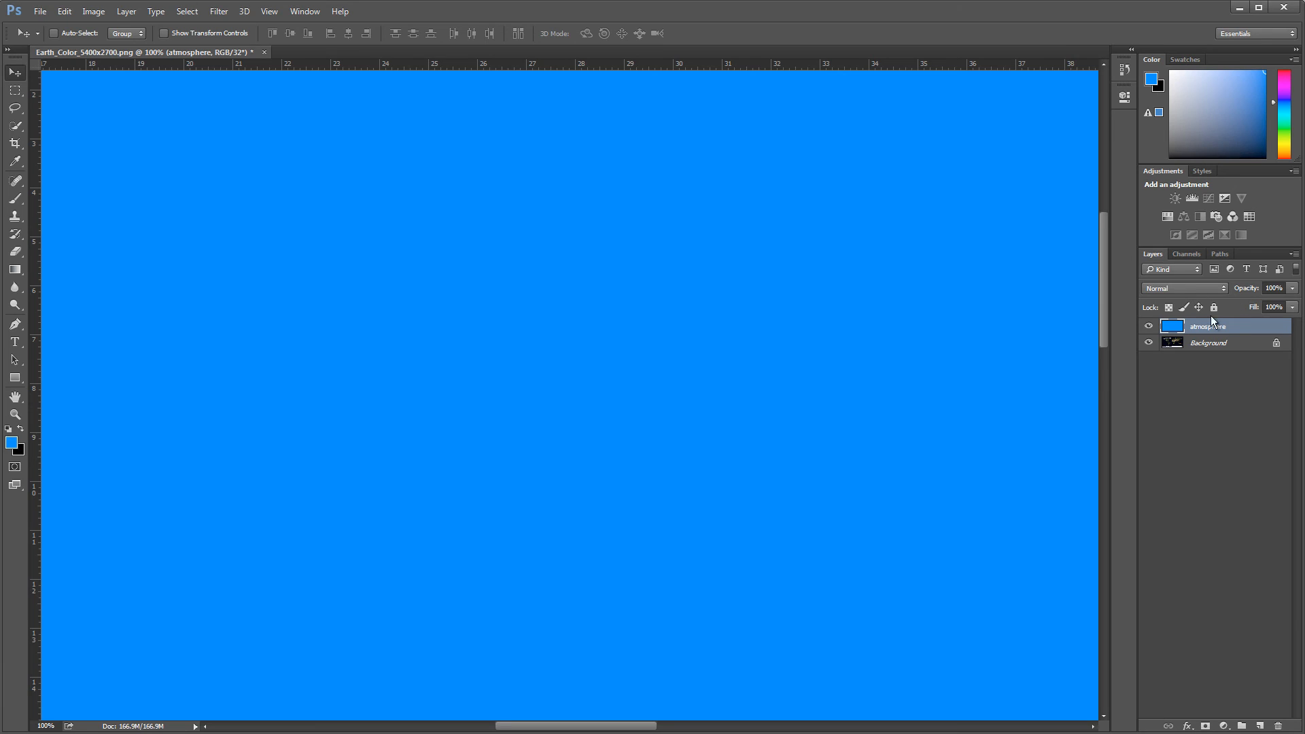
Lower the opacity of the atmosphere layer to 7% so it tints the map as a faint blue haze
click(1293, 289)
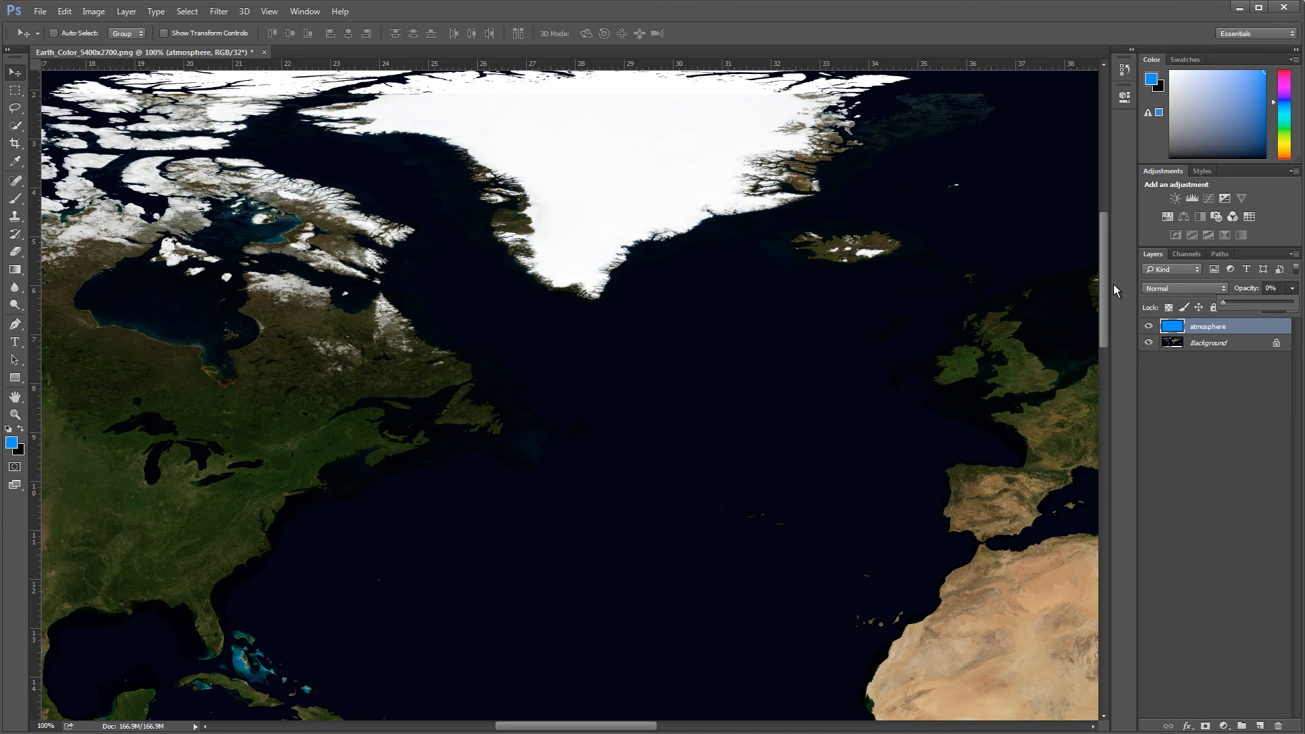
click(1113, 284)
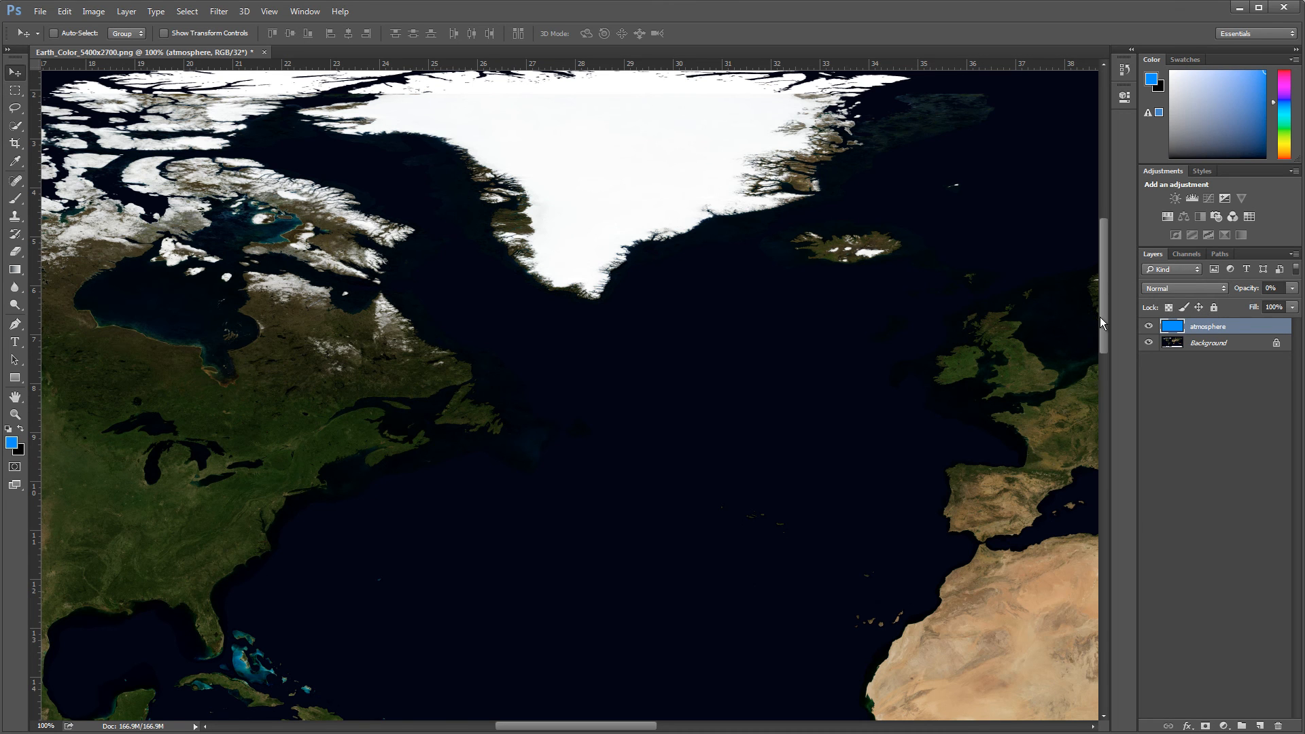
scroll(1100, 317, down, 3)
drag(573, 729, 653, 729)
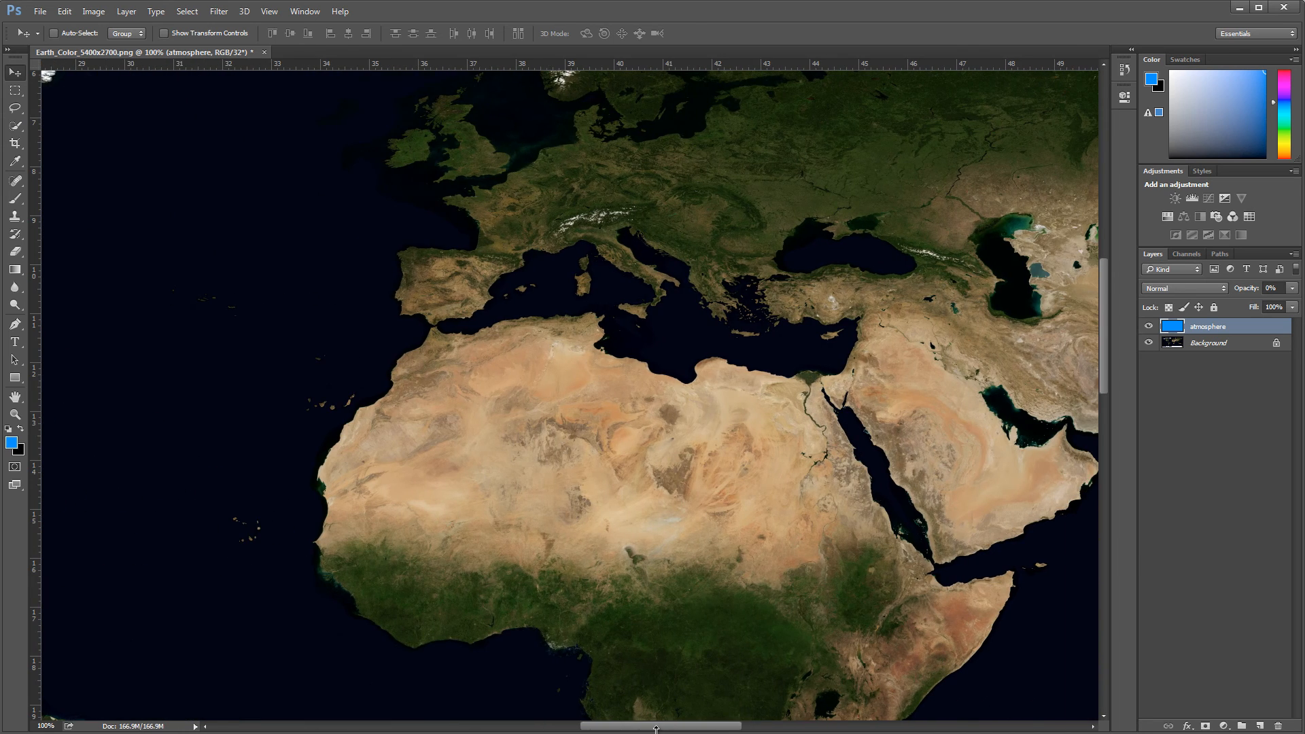
click(1292, 289)
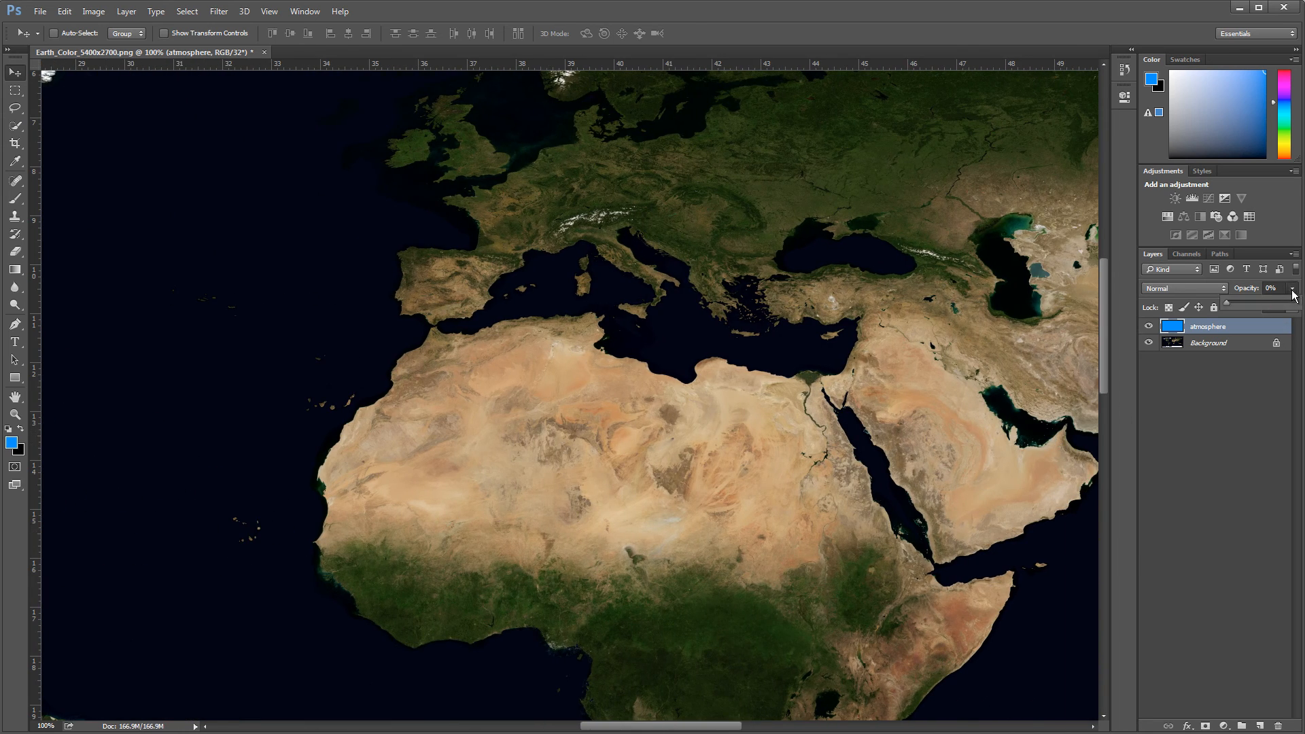
drag(1228, 304, 1231, 305)
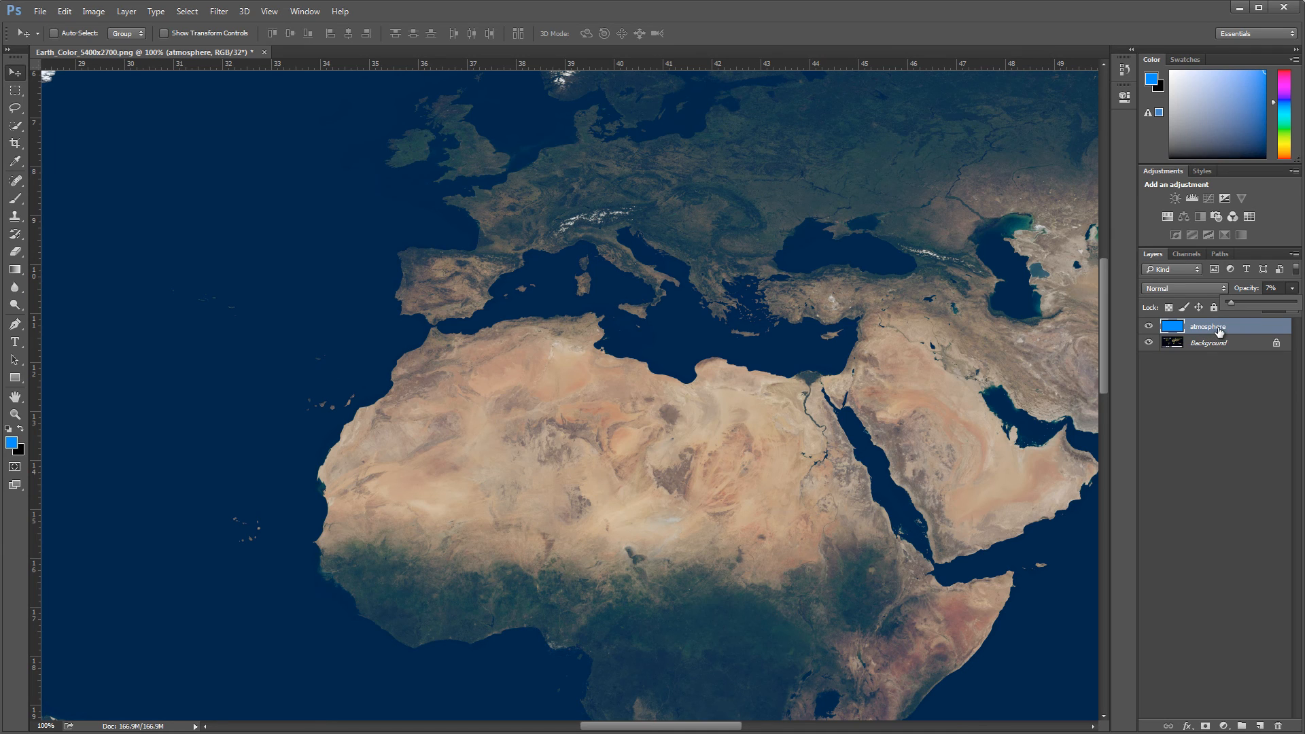
click(1220, 333)
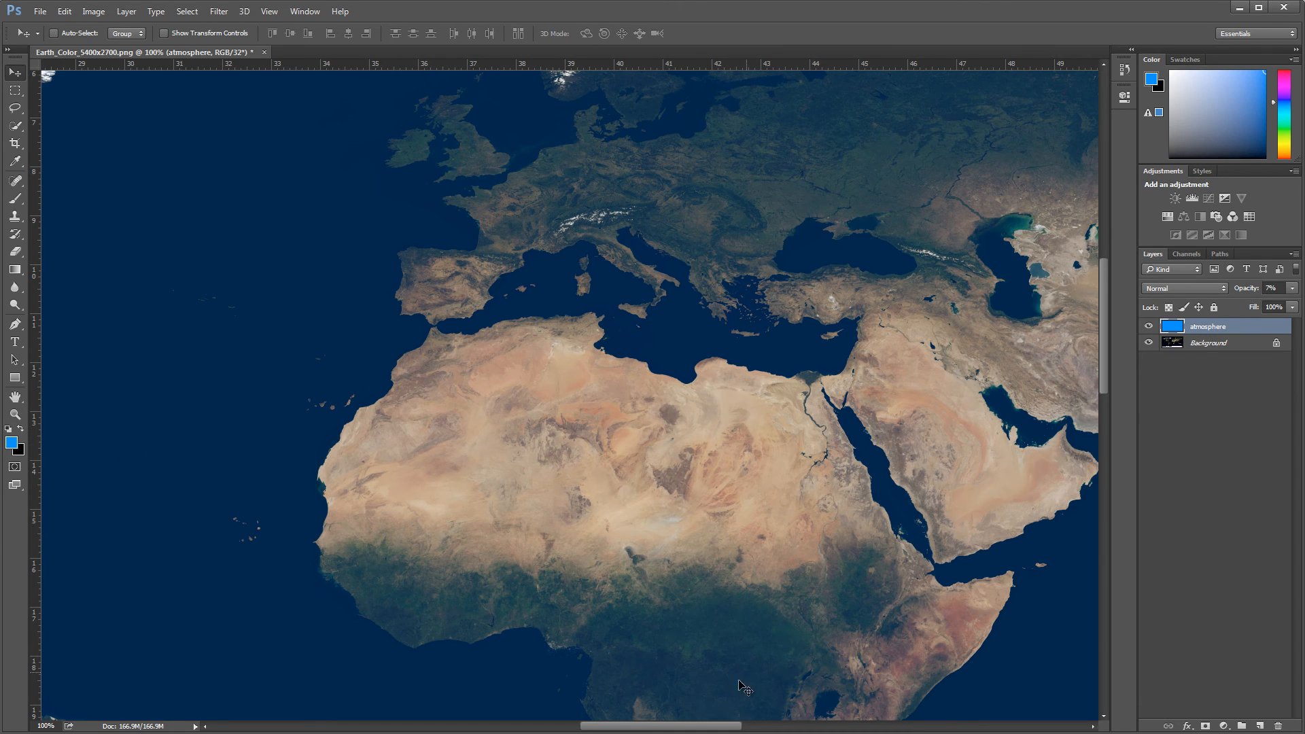
Compare North America on the map with the atmosphere layer hidden and shown
drag(729, 723, 590, 719)
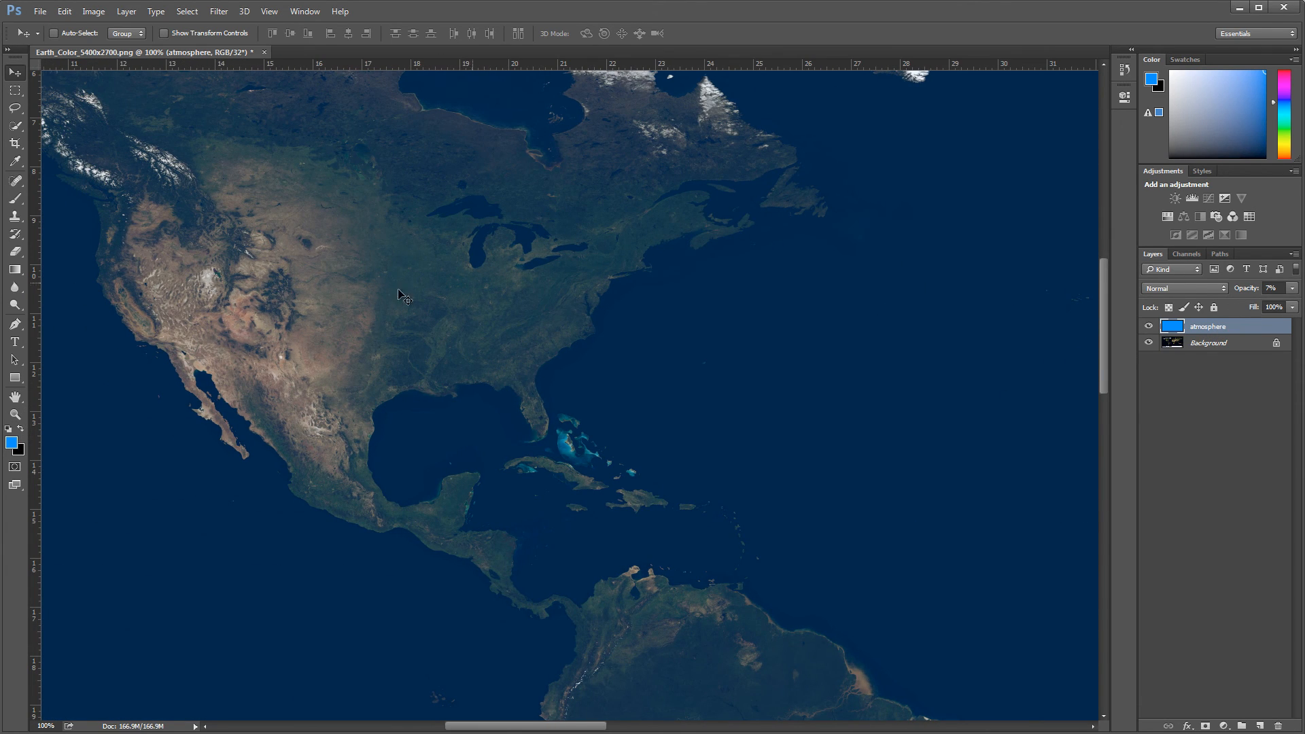
click(1149, 326)
click(1149, 327)
click(1148, 326)
click(1149, 326)
click(1148, 326)
click(1149, 326)
Flatten the image and convert the locked Background into a regular layer
click(1295, 253)
click(1247, 489)
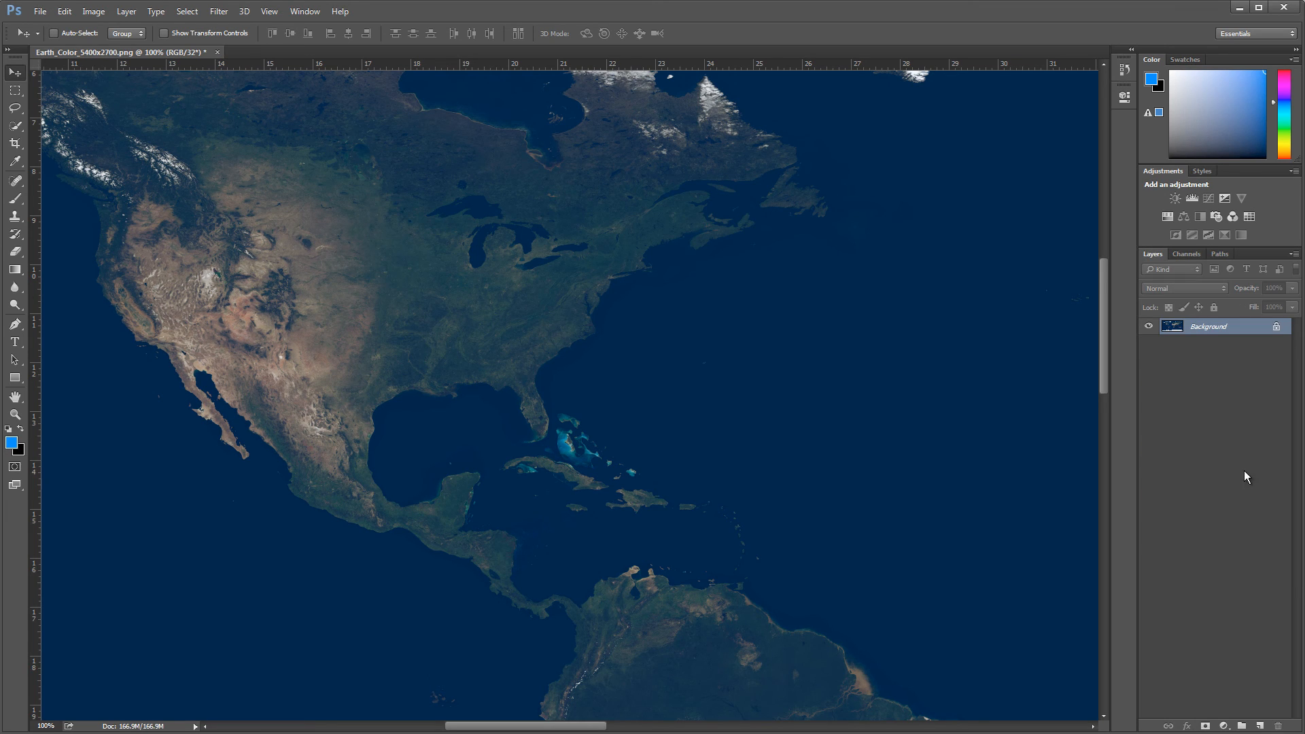
double_click(1220, 330)
click(773, 257)
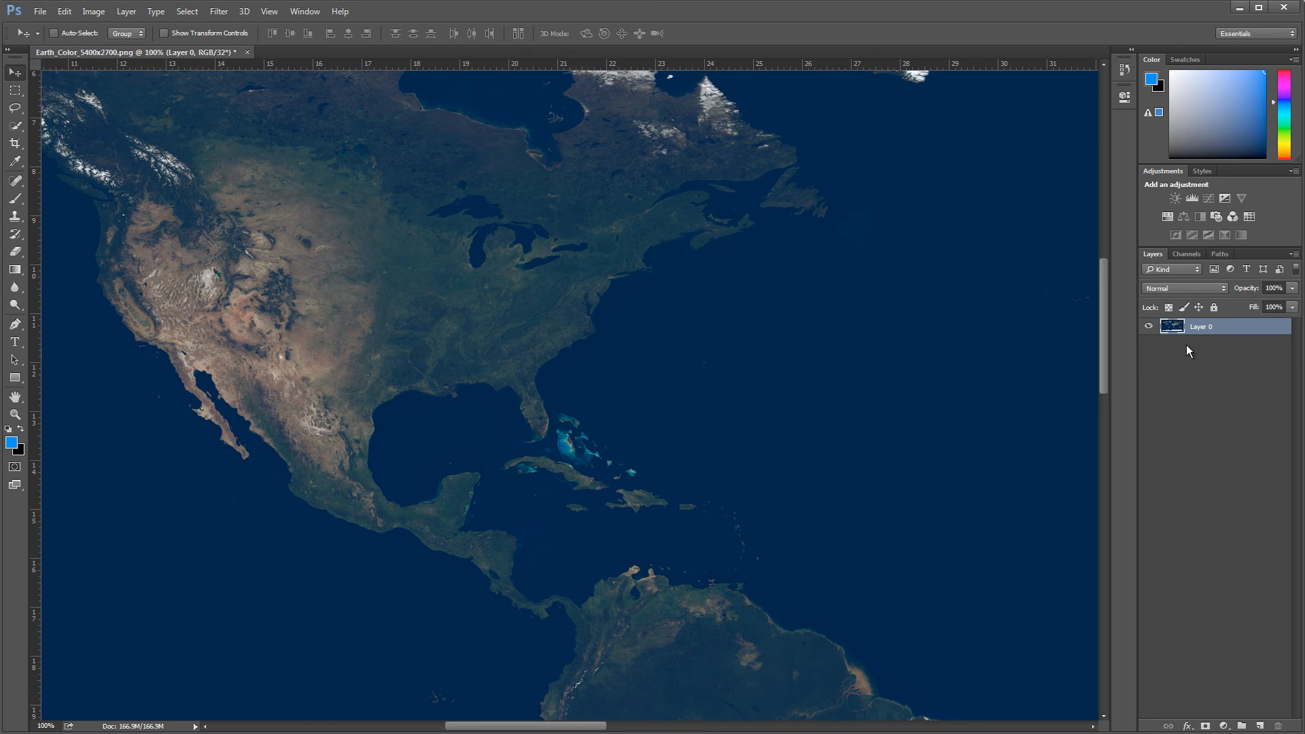
Rename the only layer as "ground"
double_click(1207, 327)
text(groudn)
key(Return)
double_click(1206, 329)
text(ground)
key(Return)
Convert the document to 8 Bits/Channel mode without merging the layers
click(93, 11)
mouse_move(105, 27)
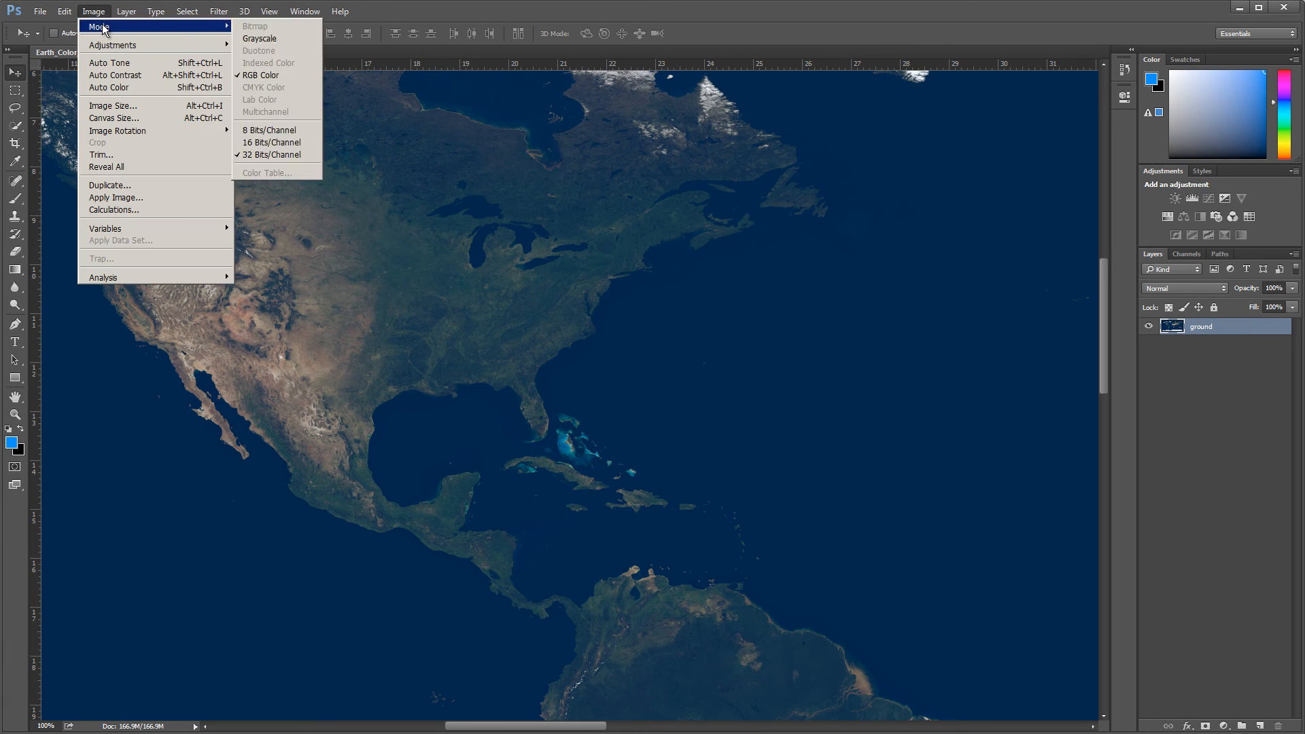
click(250, 130)
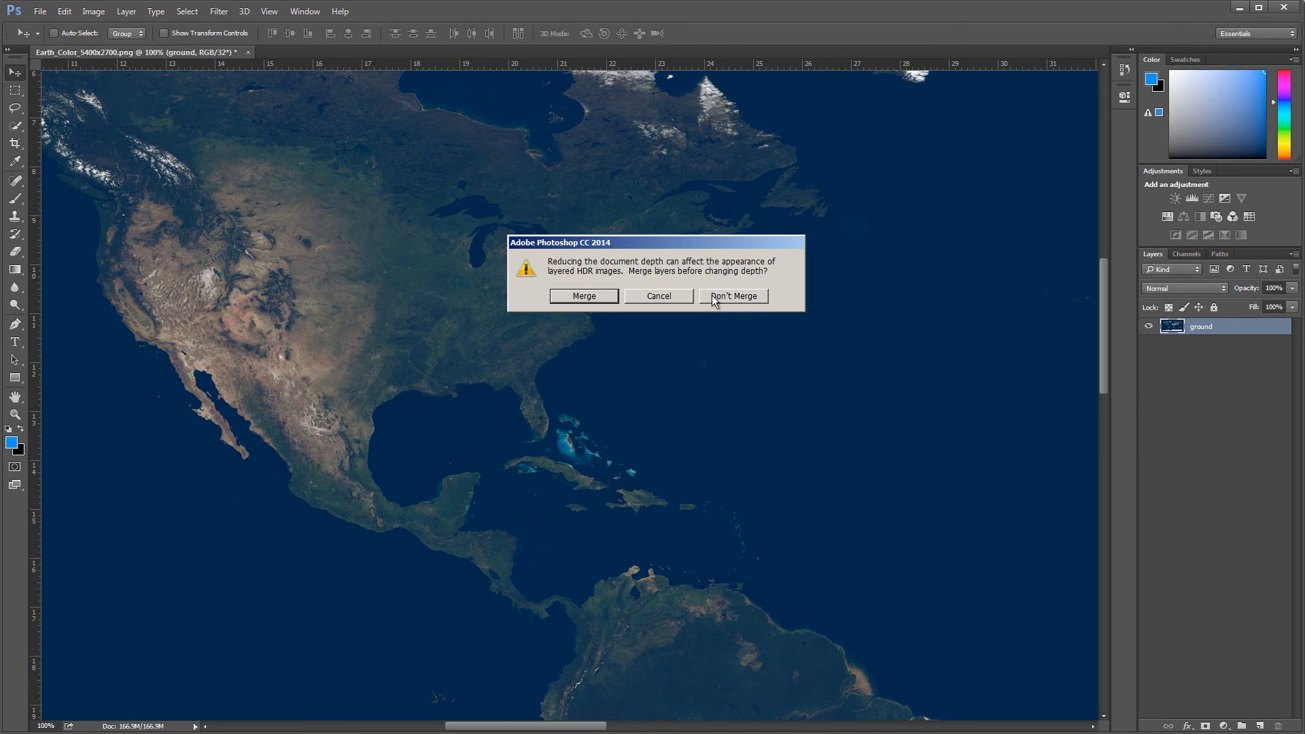
click(734, 297)
With the whole map in view at 25% zoom, draw a circular Elliptical Marquee selection around Africa, spanning nearly the full map height
click(15, 414)
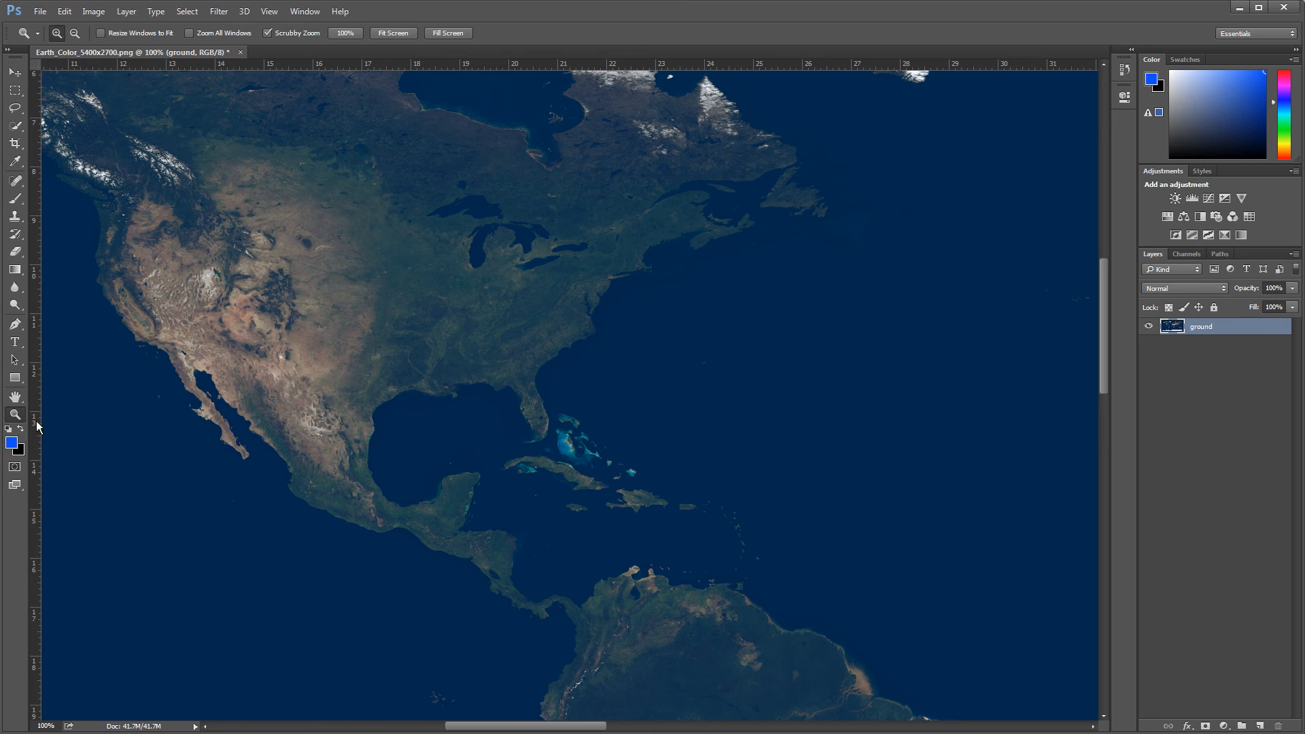
alt+click(346, 463)
alt+click(346, 463)
alt+click(347, 463)
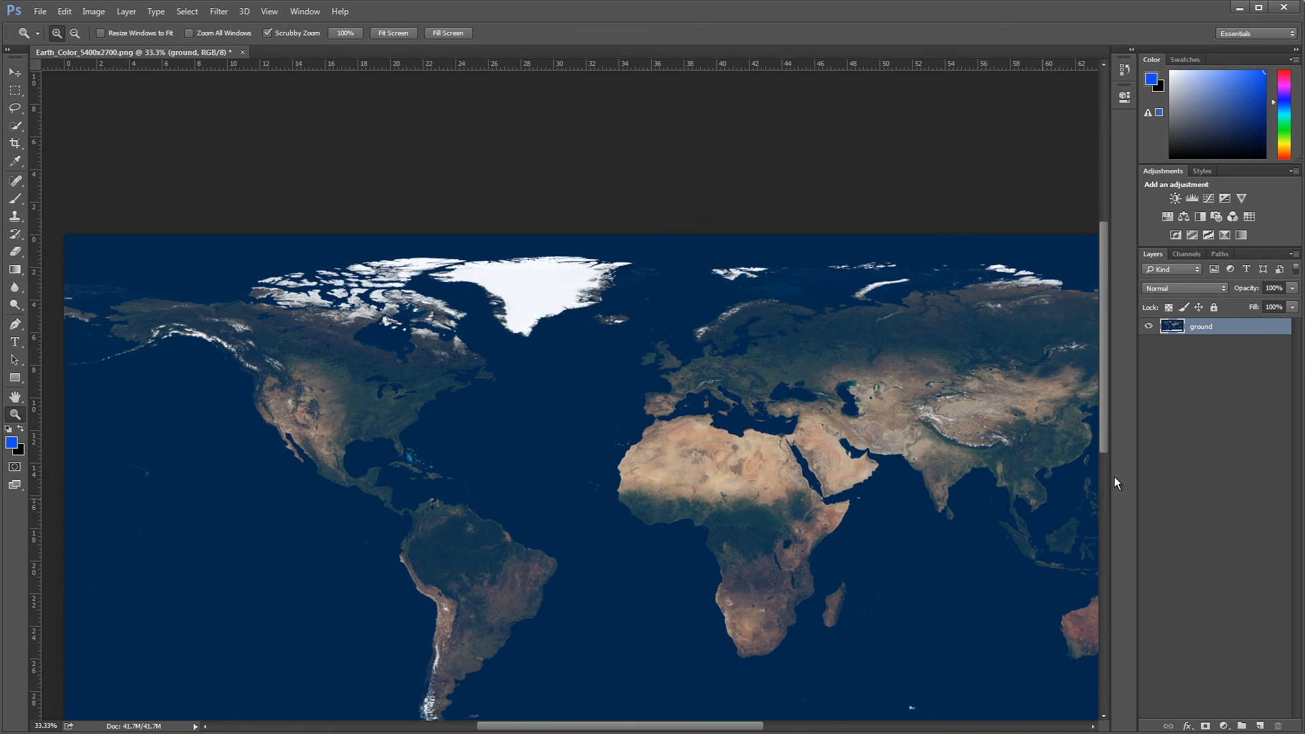
drag(1104, 393, 1107, 451)
key(v)
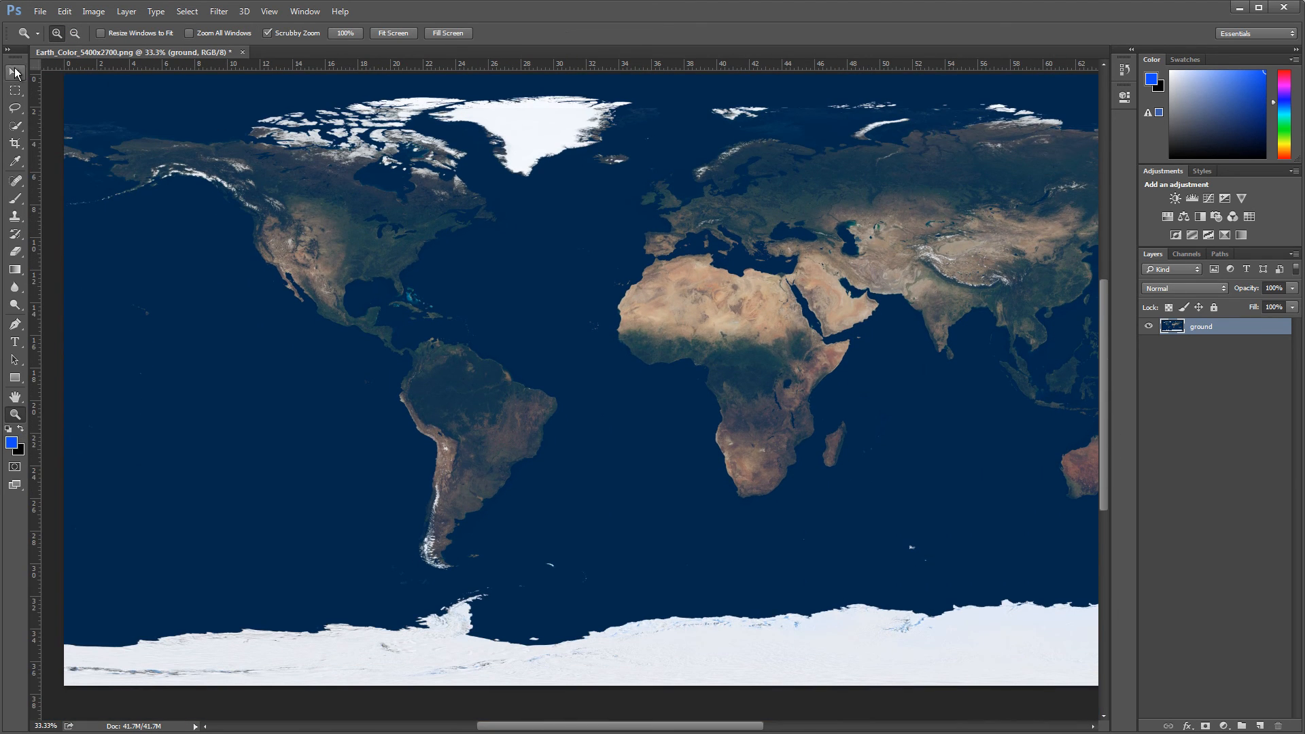
drag(727, 728, 755, 726)
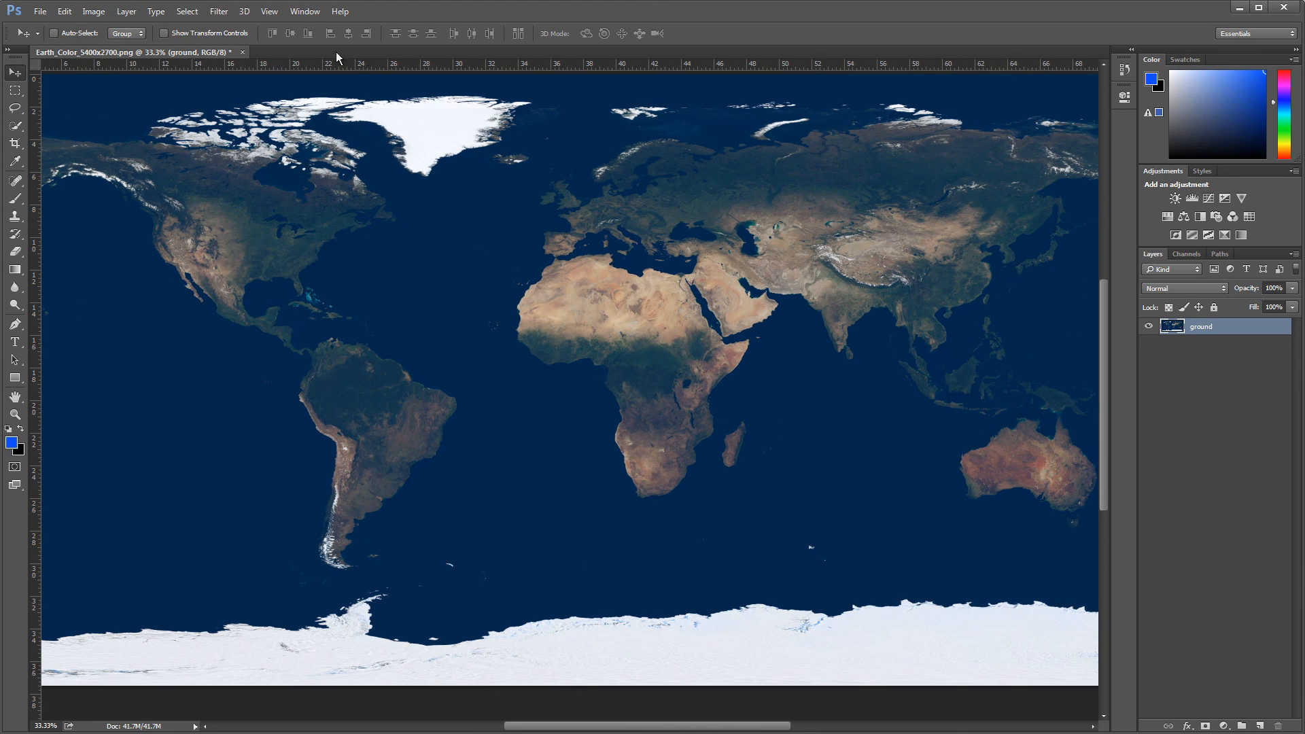
click(15, 414)
alt+click(376, 385)
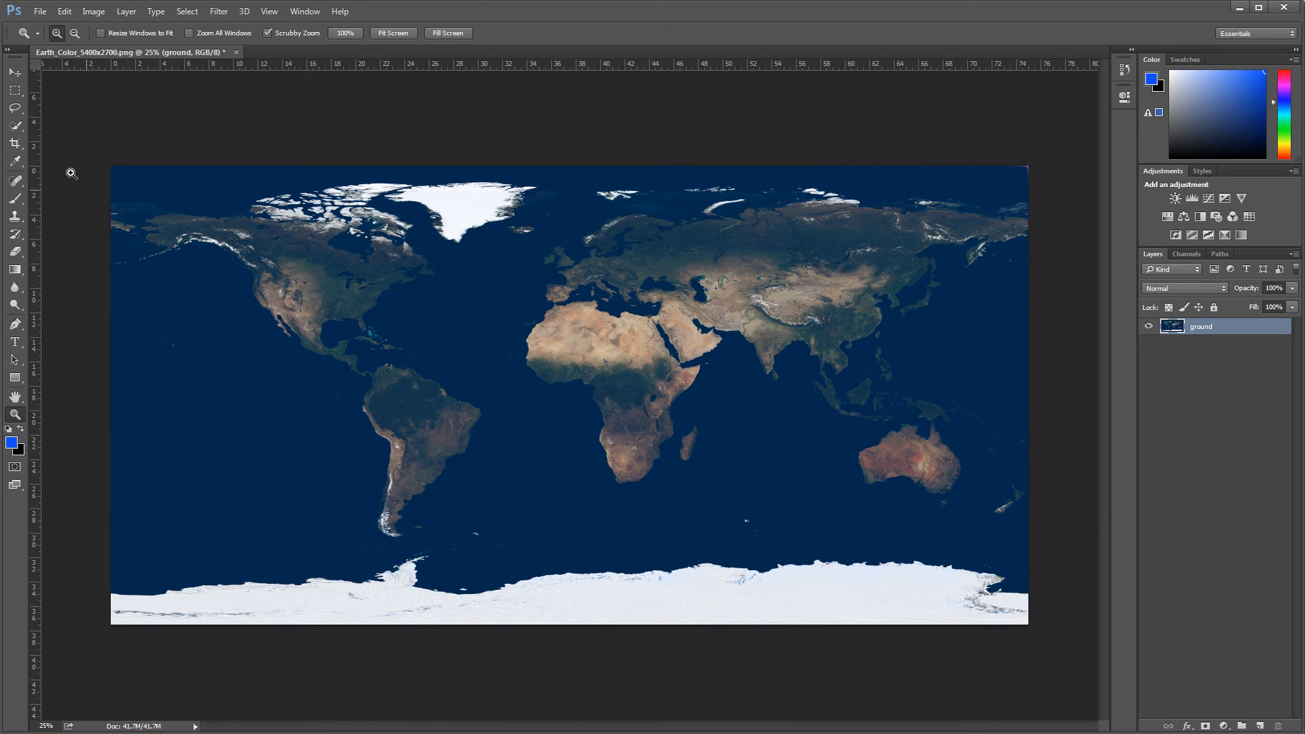
click(17, 92)
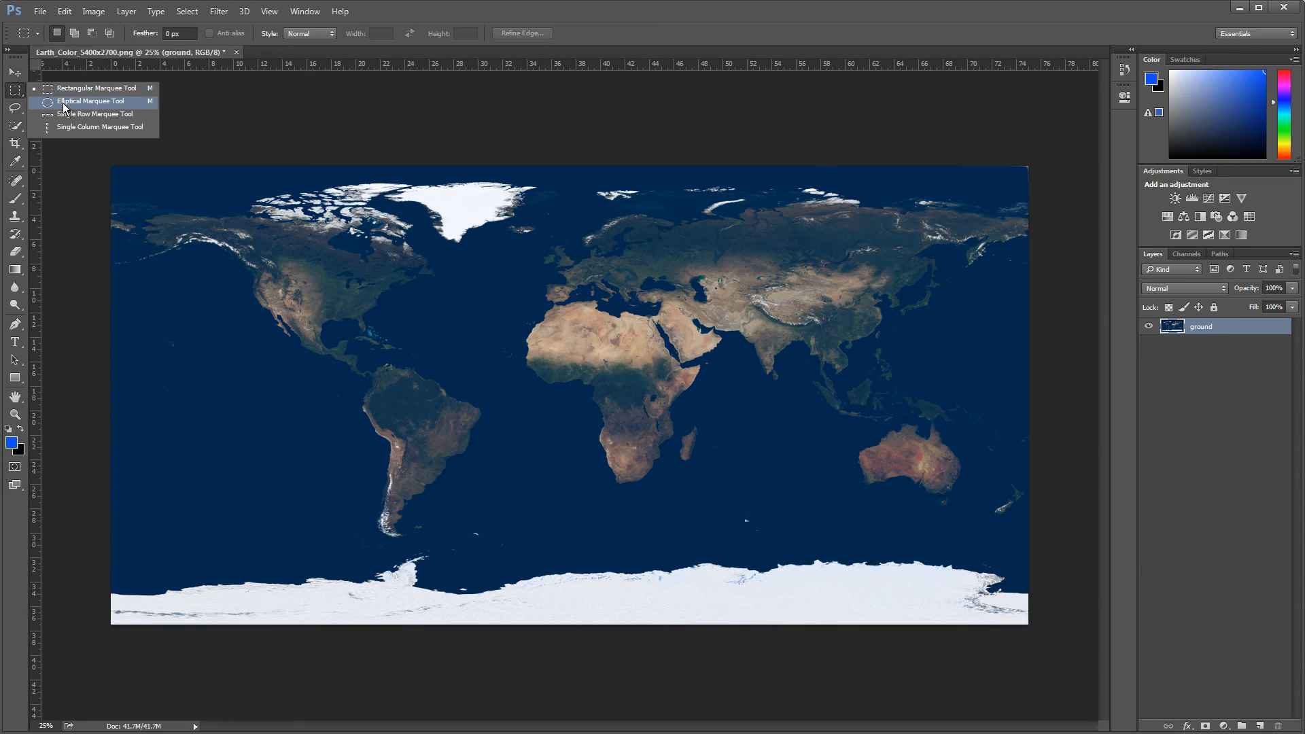
click(65, 103)
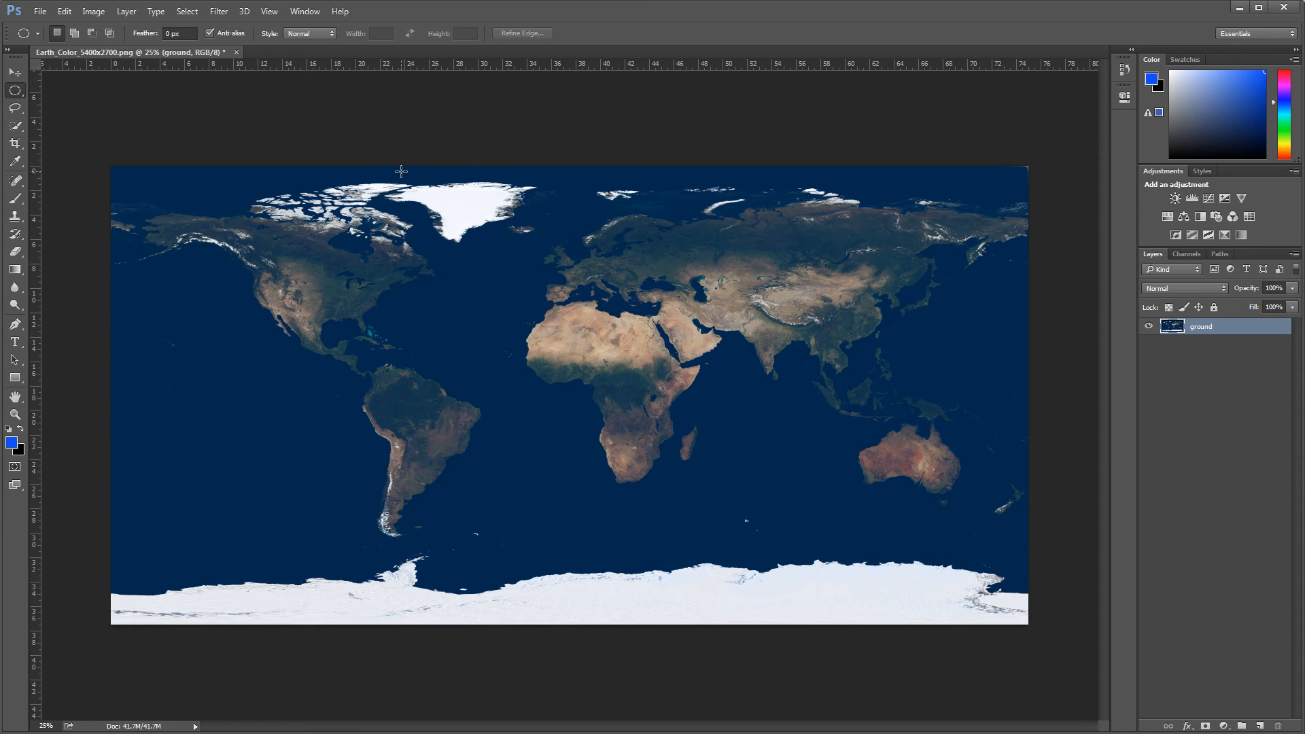
drag(401, 172, 847, 667)
Delete everything outside the circle from the ground layer and invert the selection back to the circle
click(187, 11)
click(197, 63)
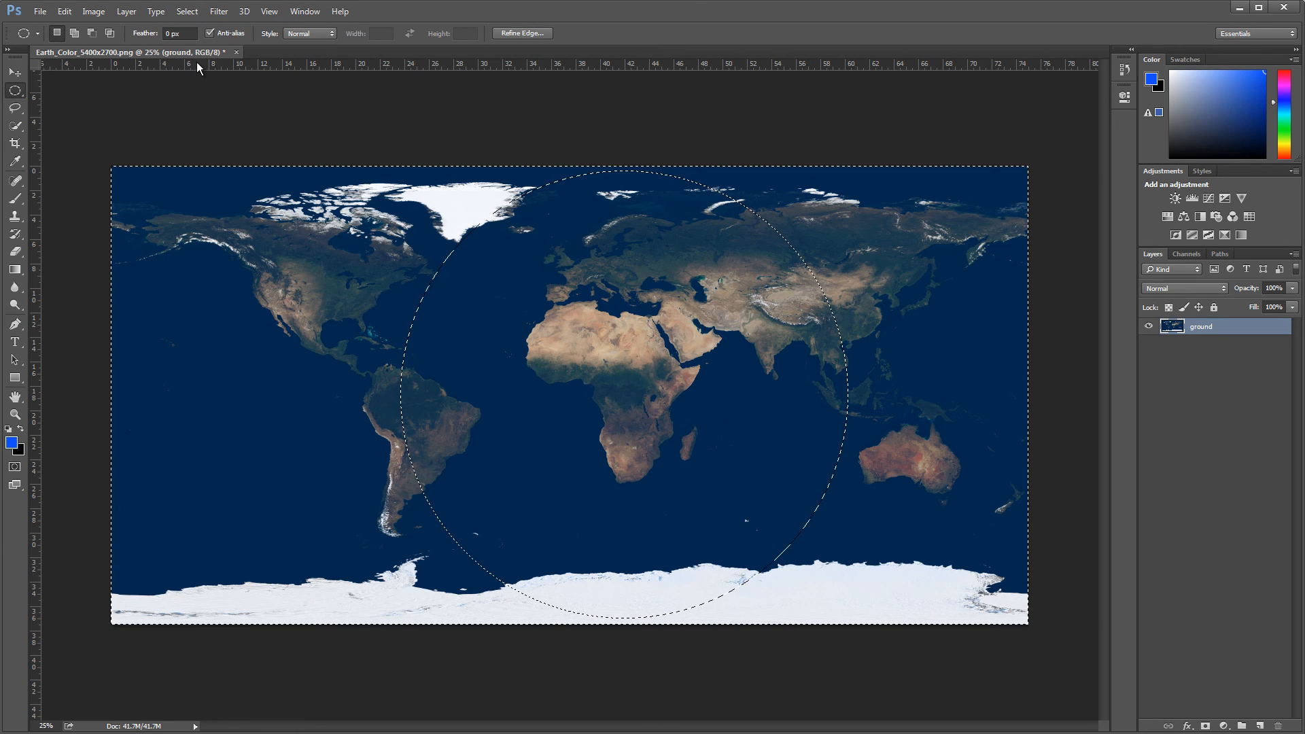
key(Delete)
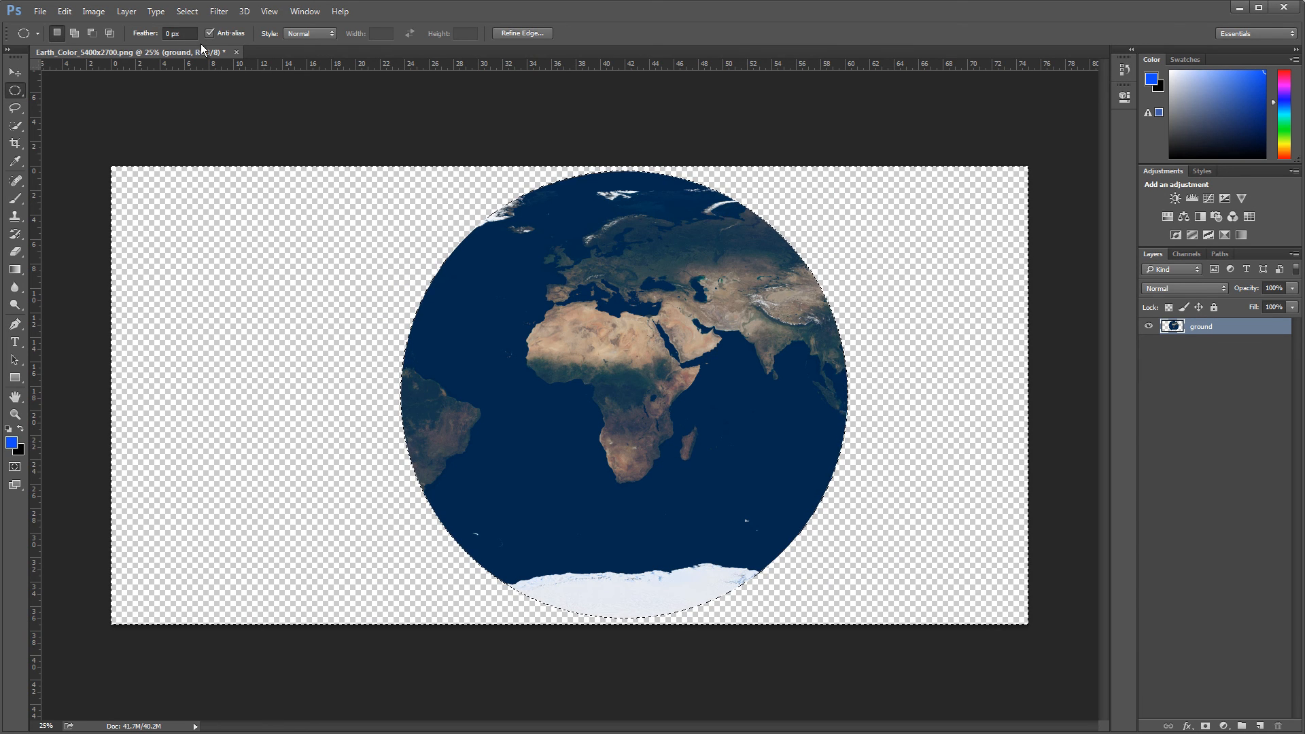
click(184, 12)
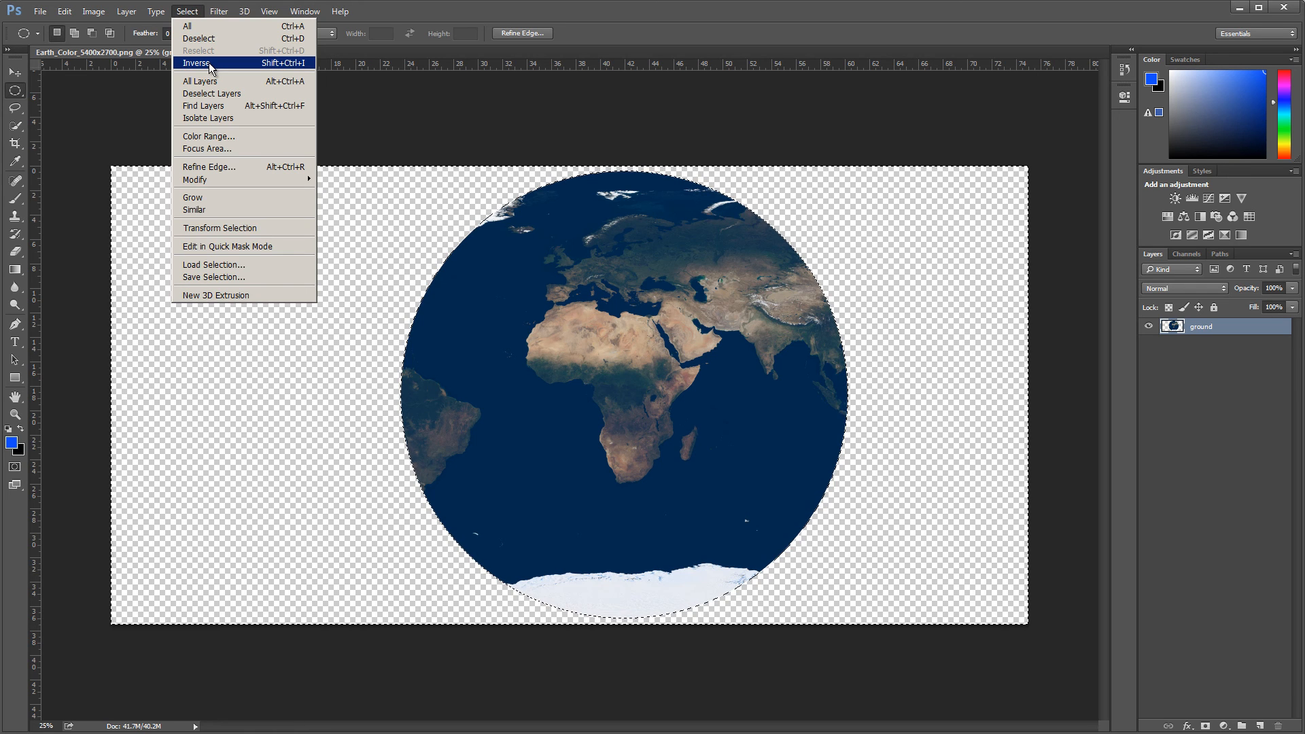
click(210, 65)
Apply the Spherize filter to the circular selection with an amount of 100% in Normal mode
click(219, 12)
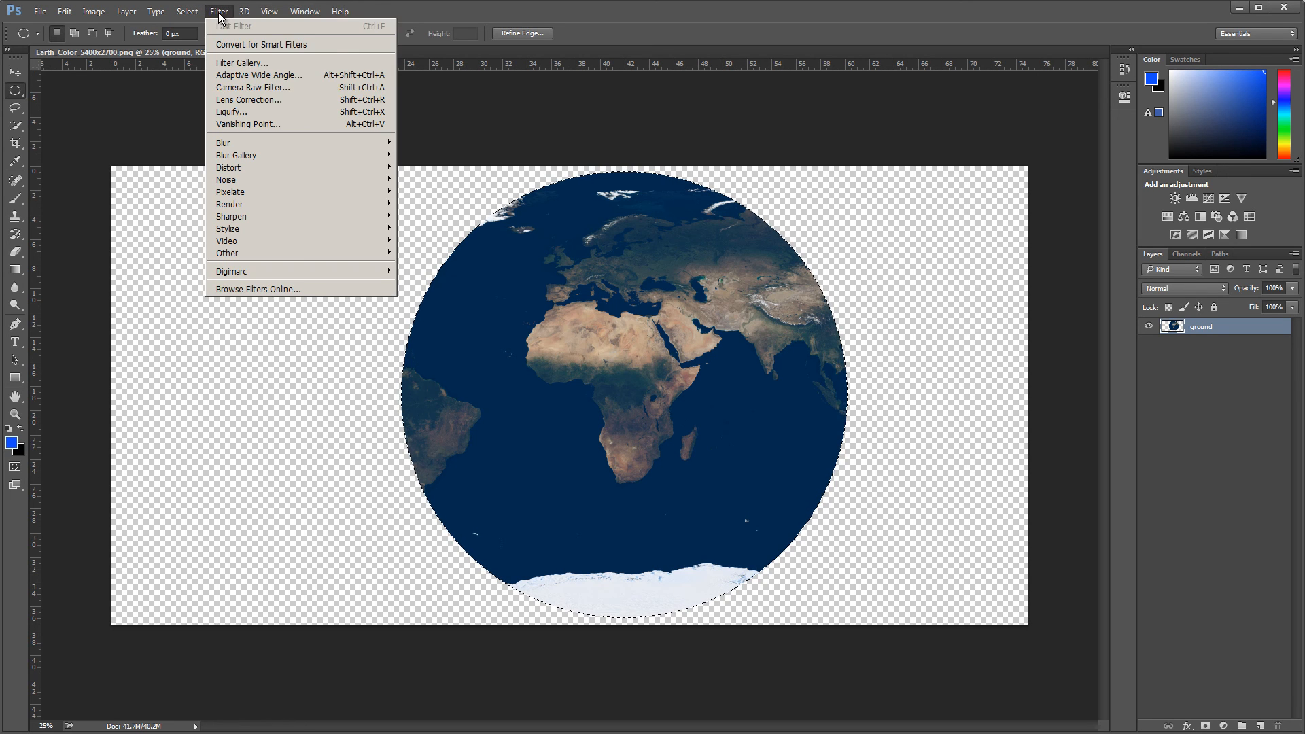
mouse_move(268, 166)
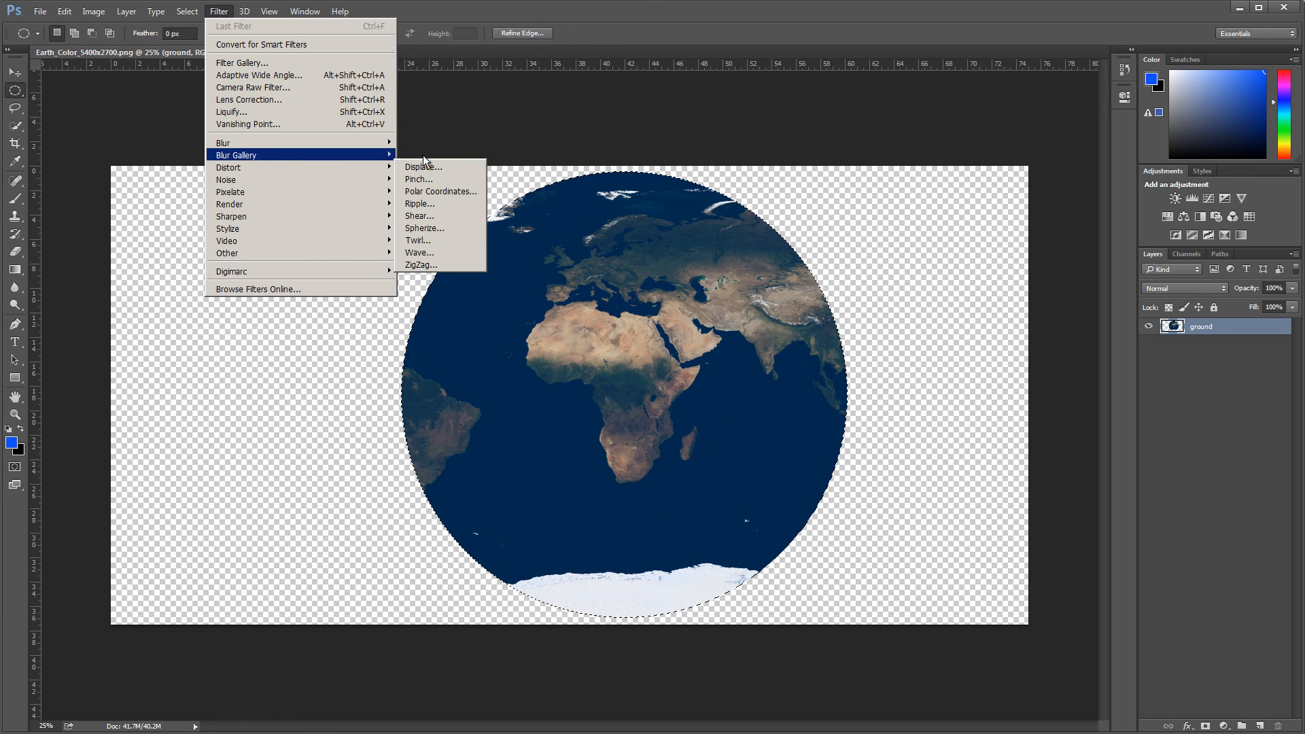
click(439, 226)
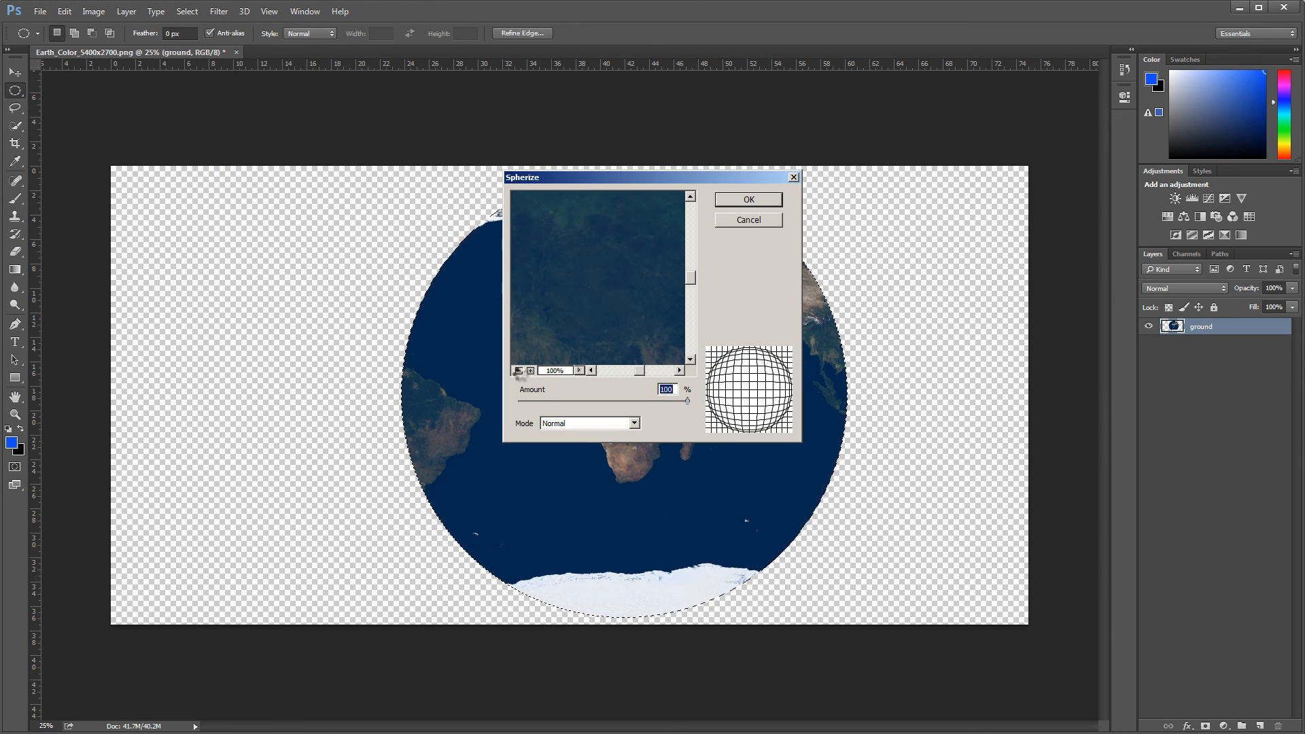
click(519, 371)
click(519, 371)
click(519, 371)
click(518, 371)
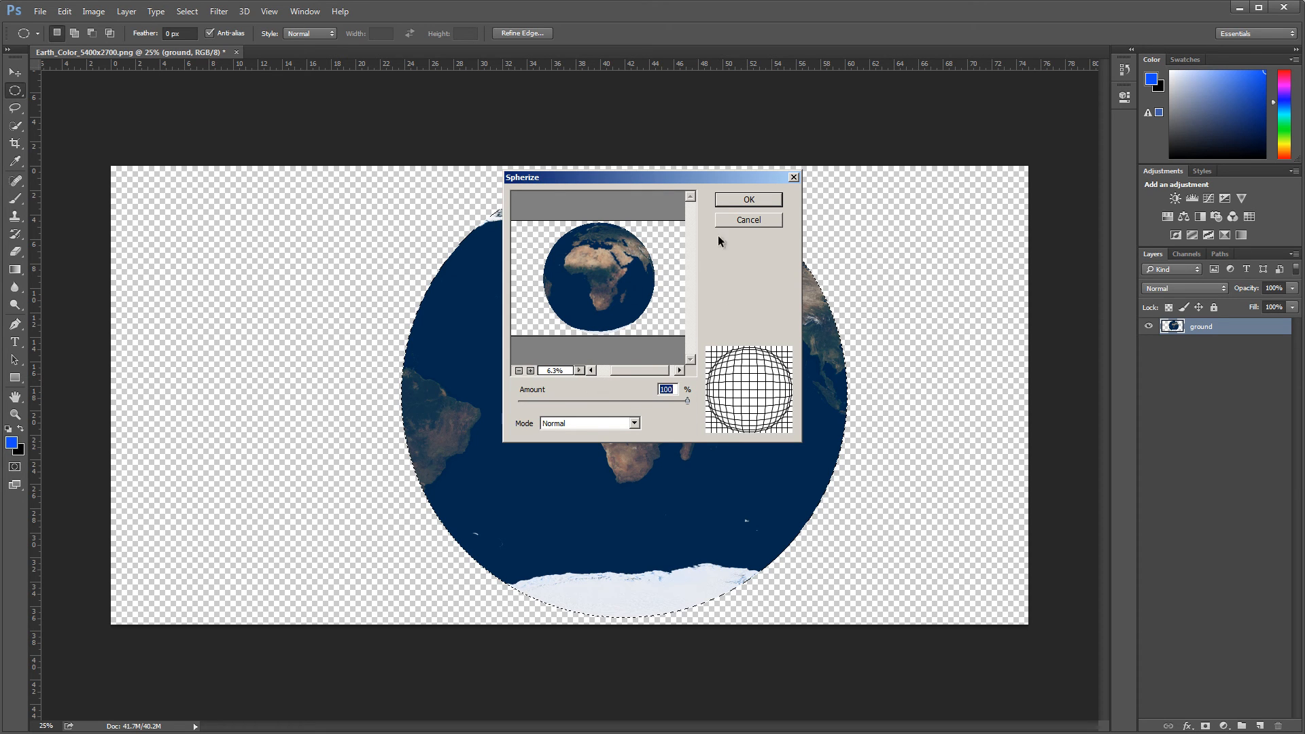
click(748, 200)
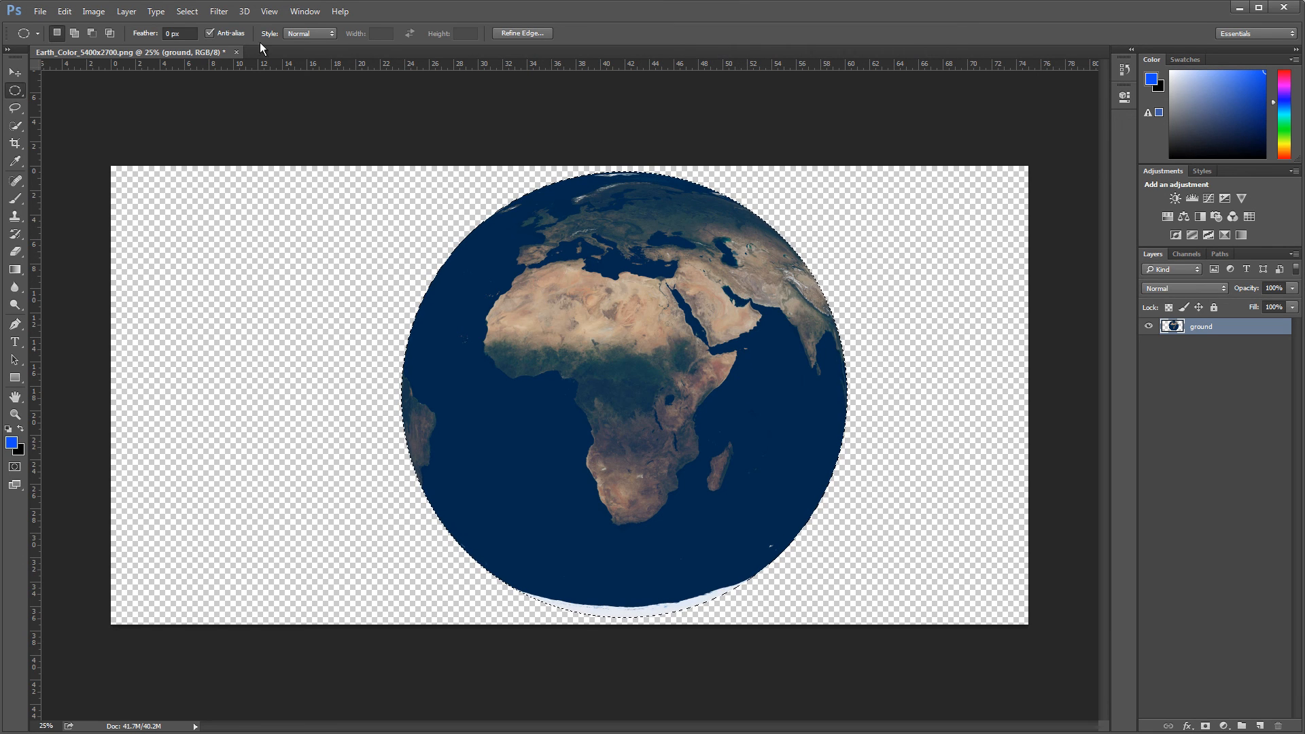
Clear the circular selection on the ground layer and open the image earth_specularmap.jpg
click(185, 13)
click(194, 40)
click(40, 12)
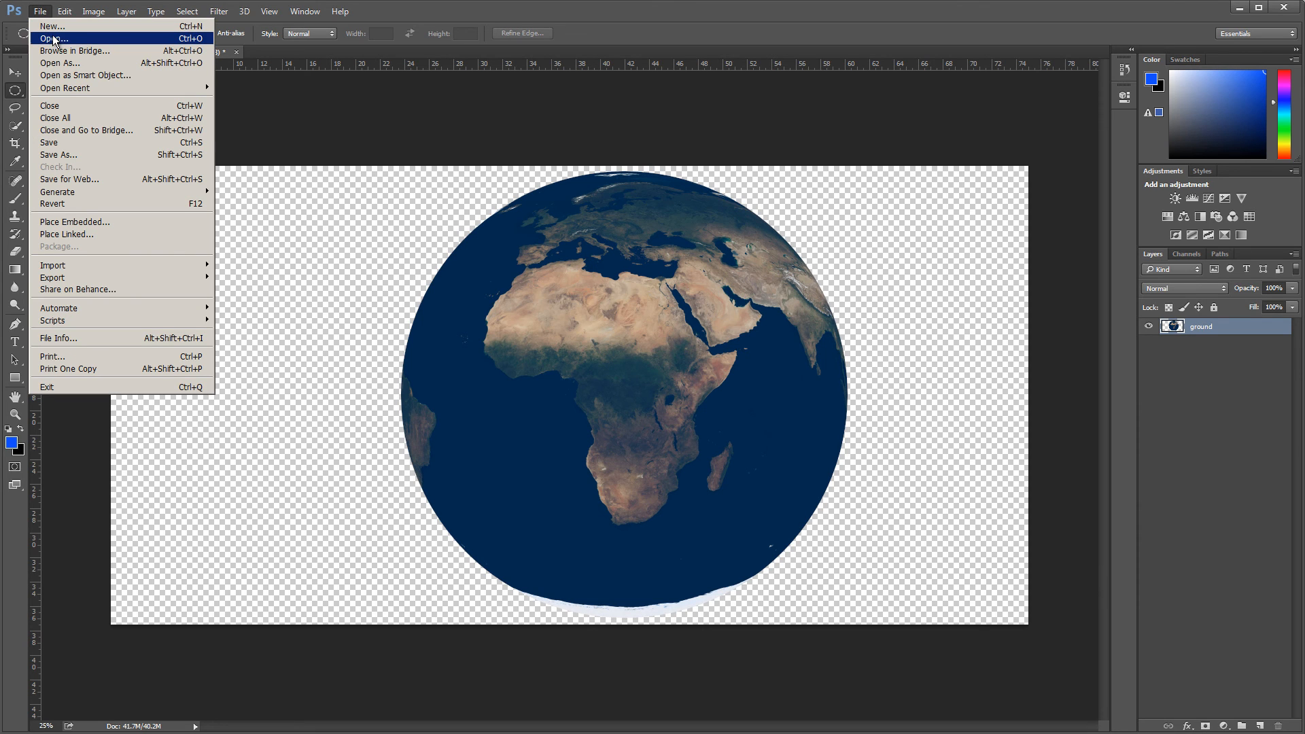
click(54, 39)
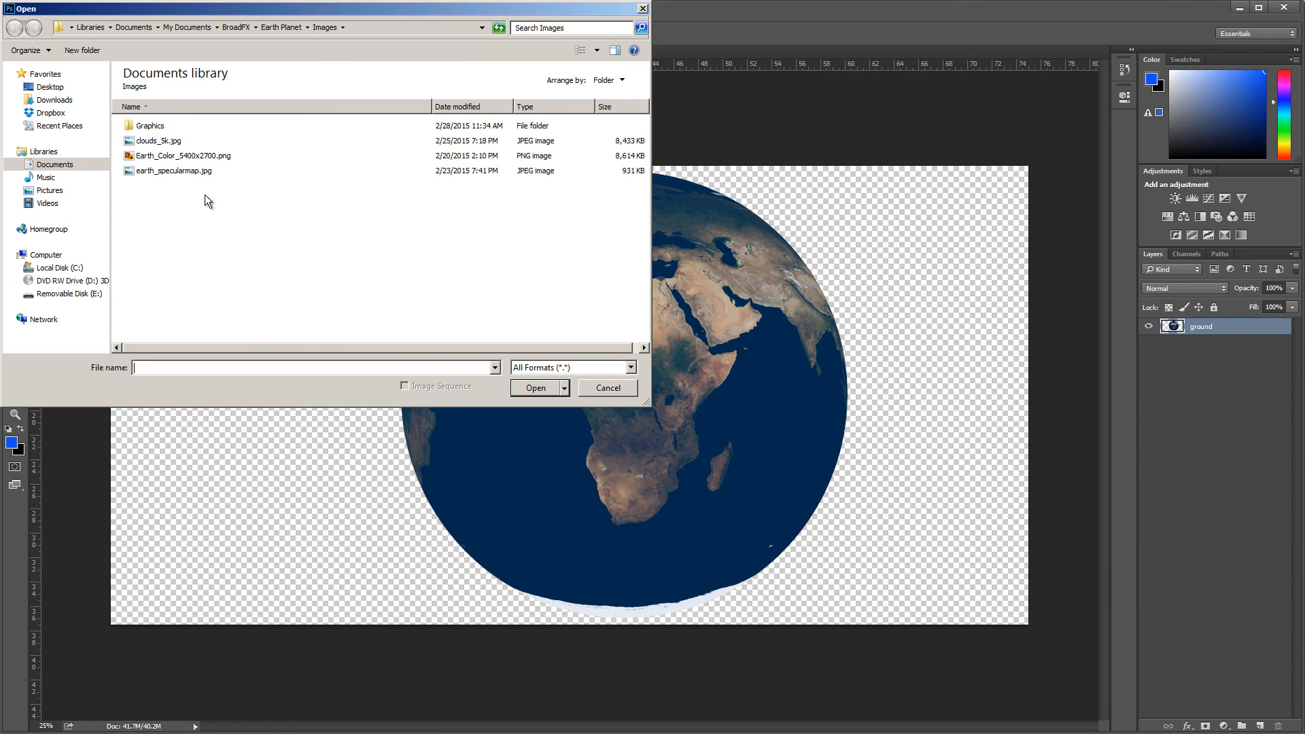
click(184, 173)
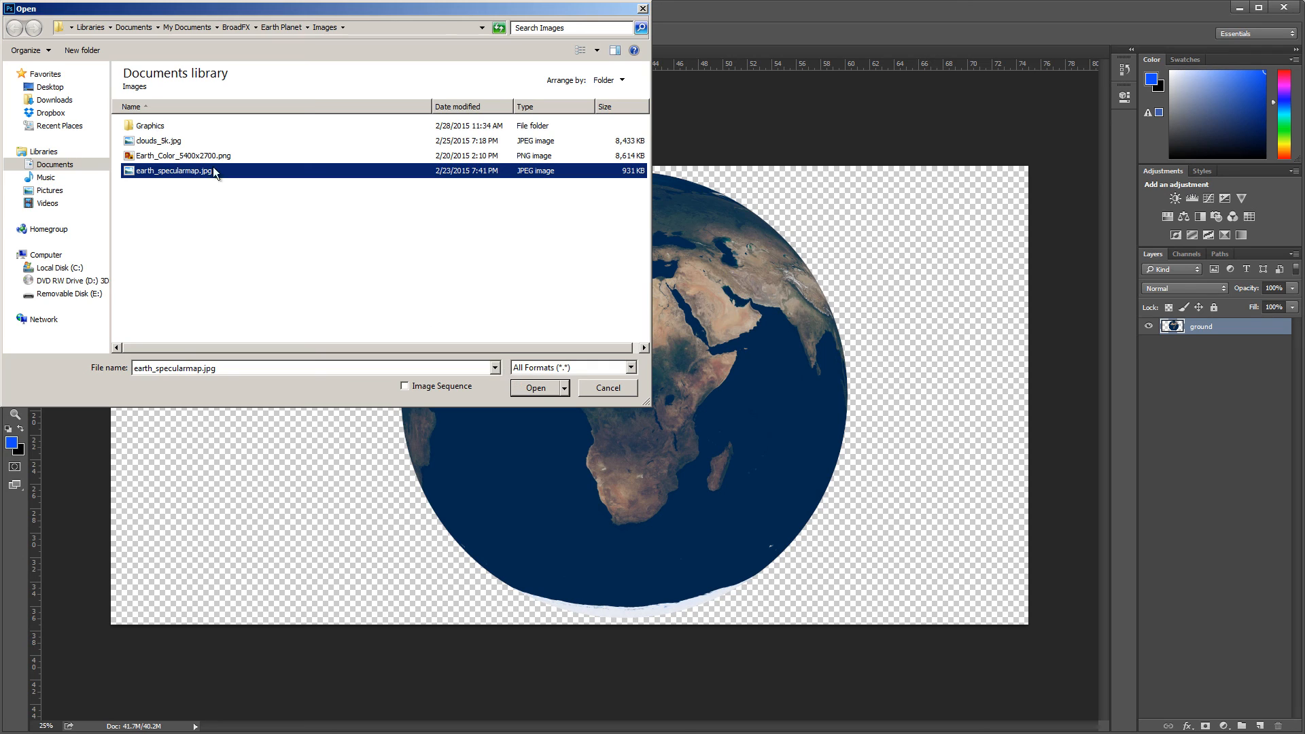
click(544, 389)
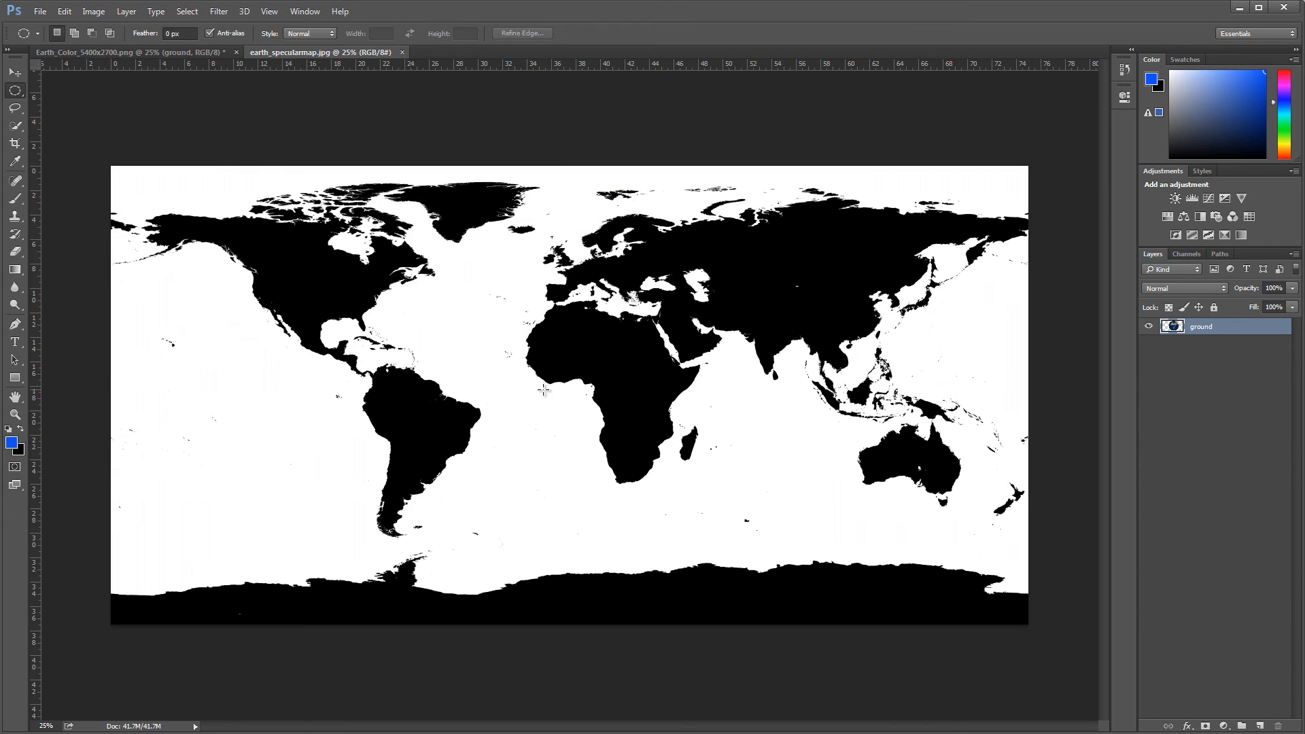
Copy the entire specular map and paste it as a new layer into the Earth_Color_5400x2700.png document
click(18, 78)
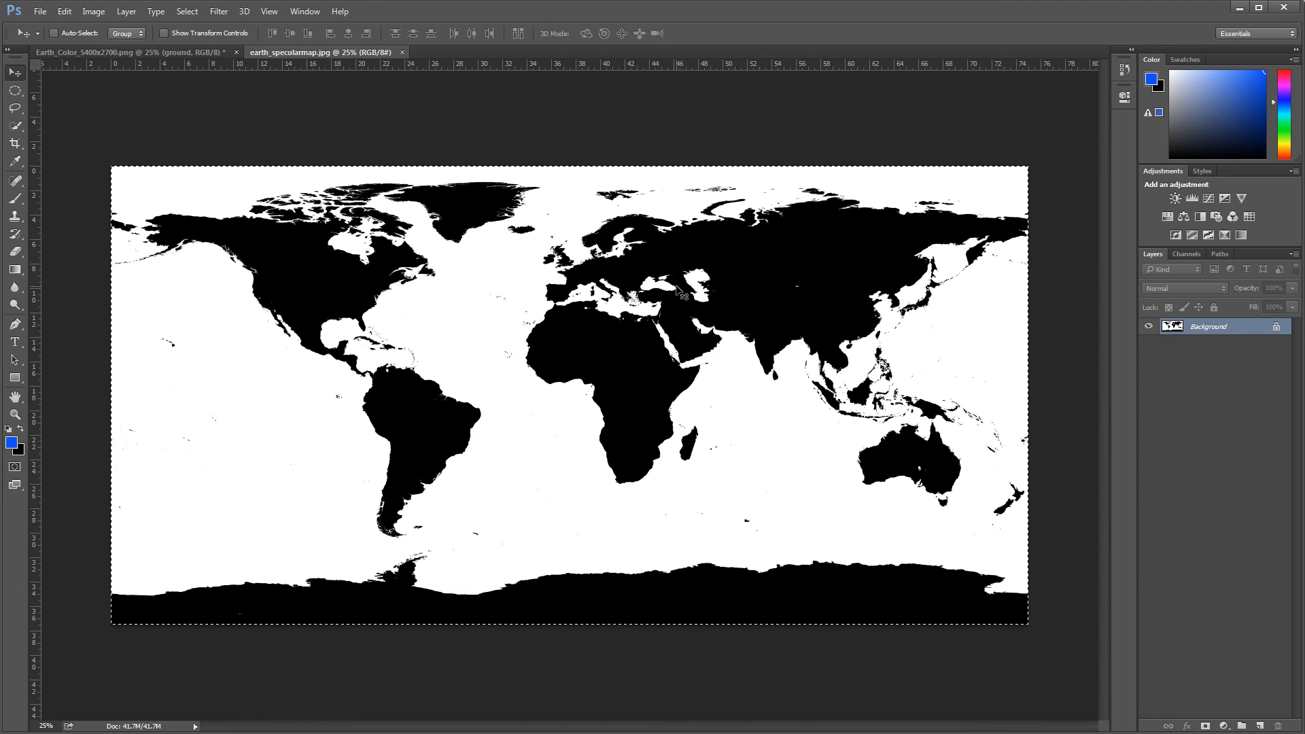
click(173, 52)
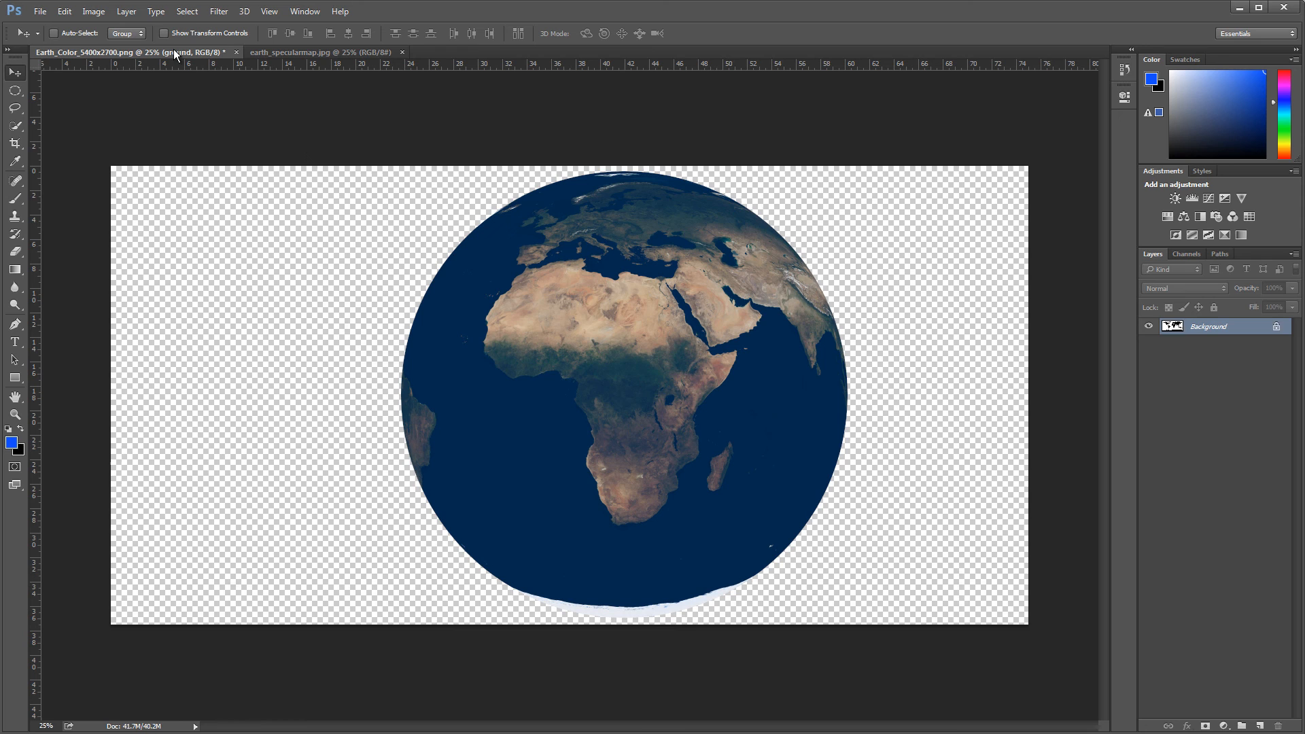
key(ctrl+v)
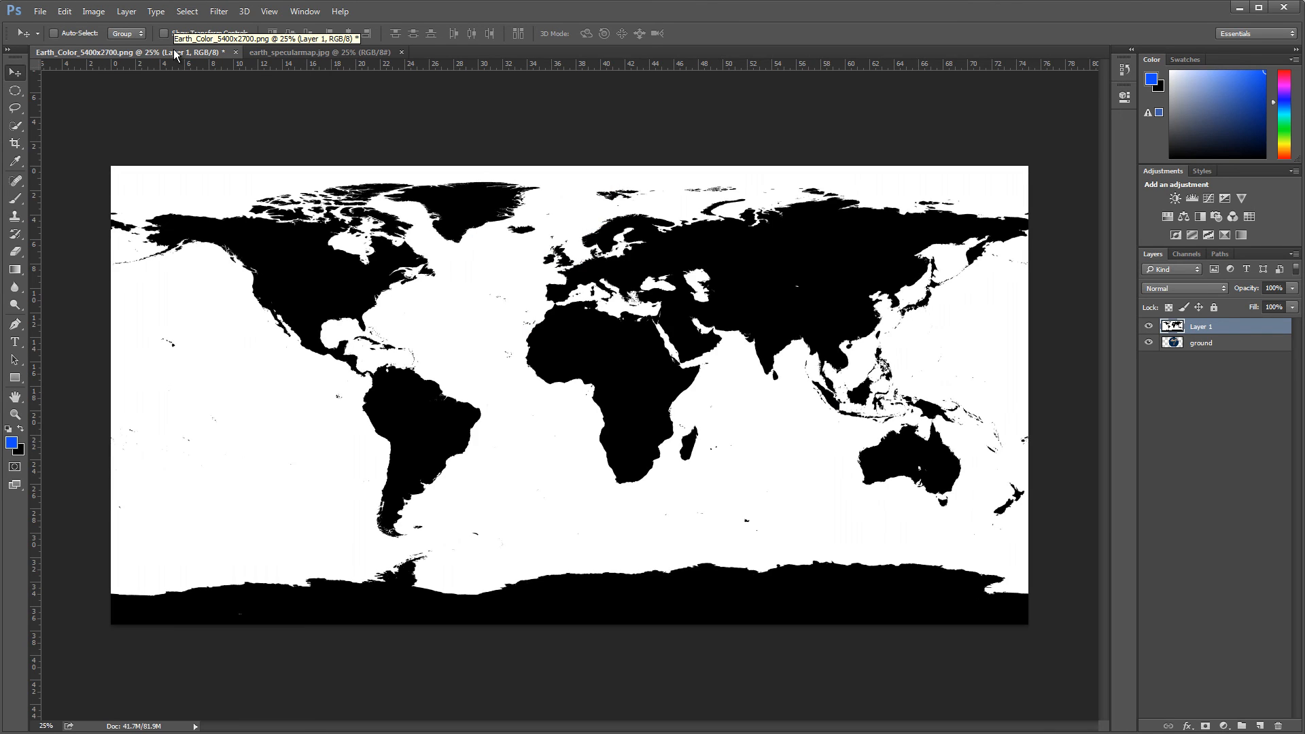
Mask the pasted specular map to the circular outline of the ground layer and apply the mask permanently
ctrl+click(1179, 345)
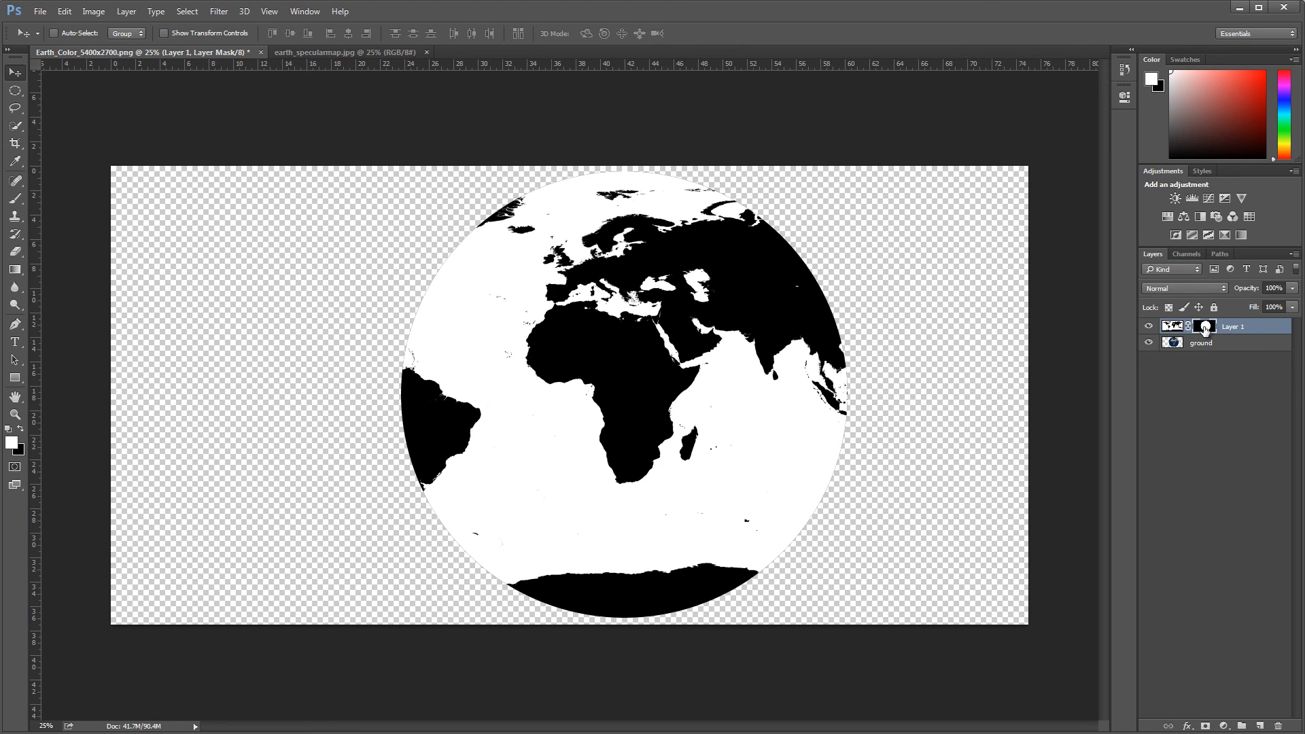
drag(1206, 326, 1282, 727)
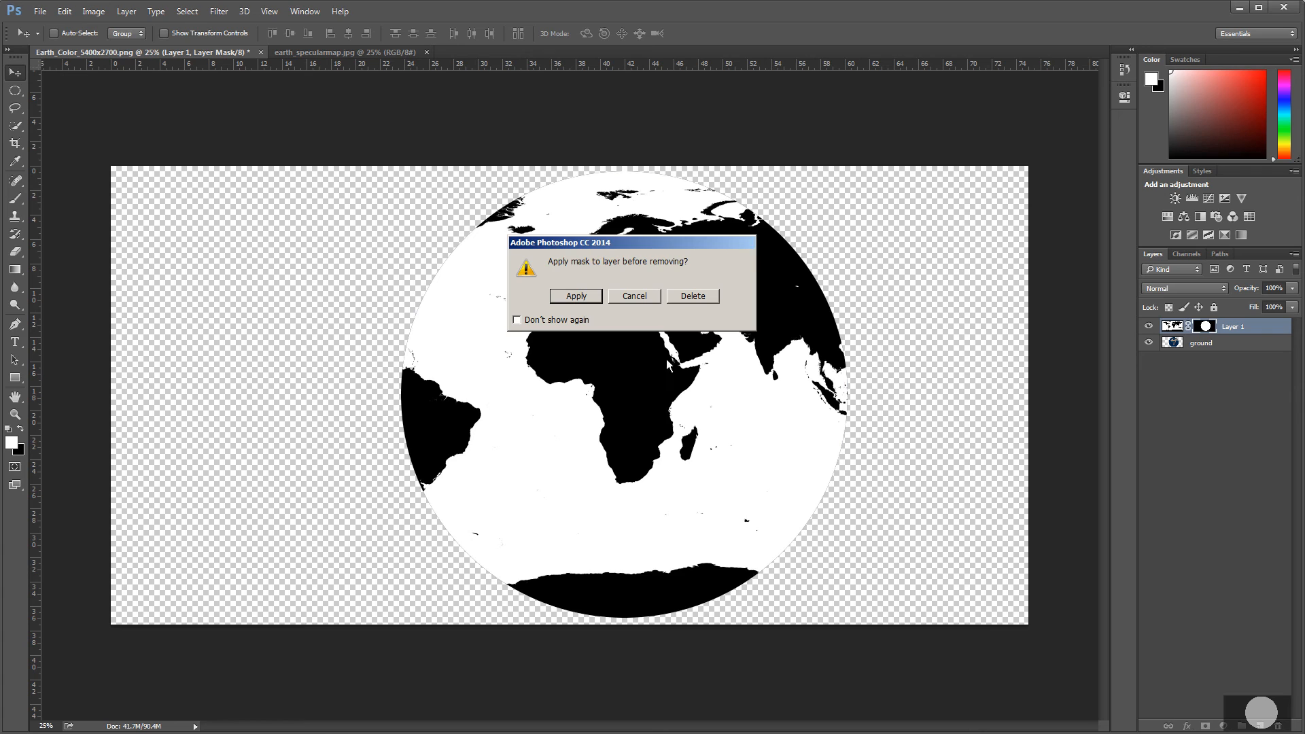
click(576, 296)
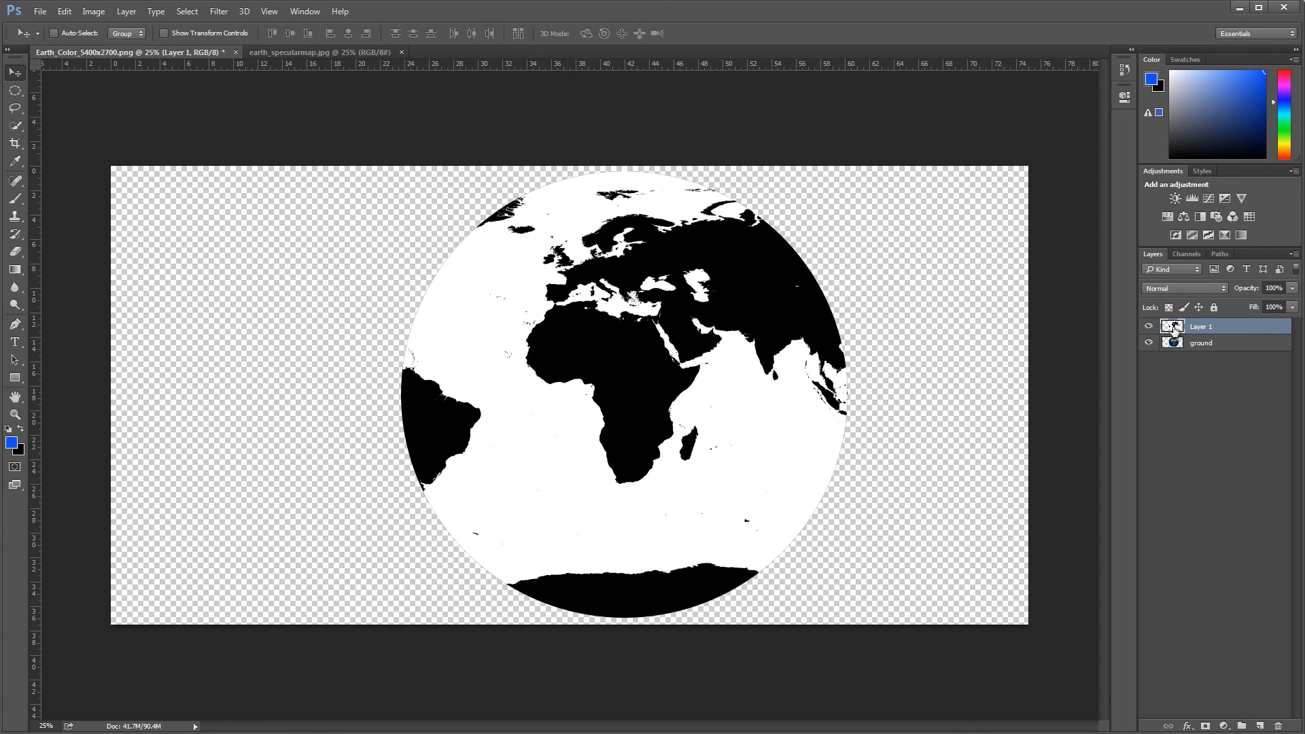
Rename the specular map layer to "ocean specular"
double_click(1205, 327)
text(ocean specular)
key(Return)
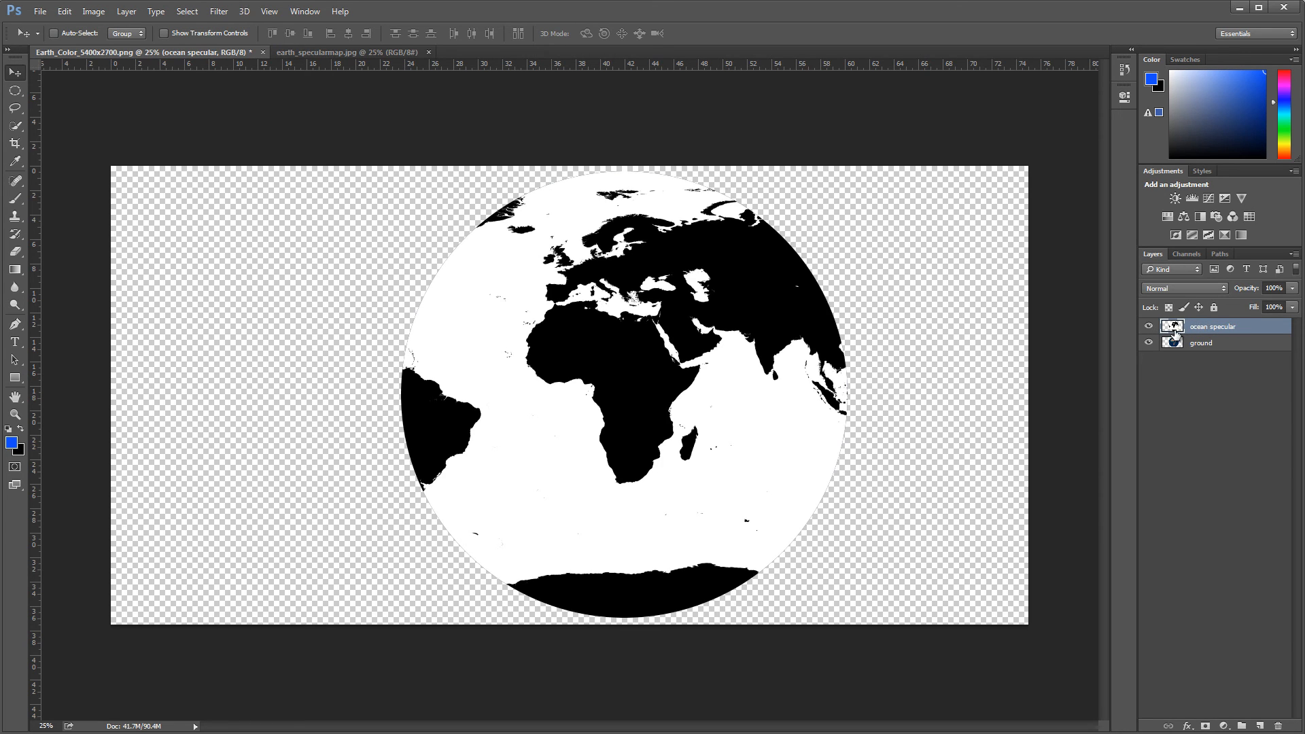
Select the circular area of the ocean specular layer and apply the Spherize filter at 100% in Normal mode
ctrl+click(1172, 327)
click(219, 12)
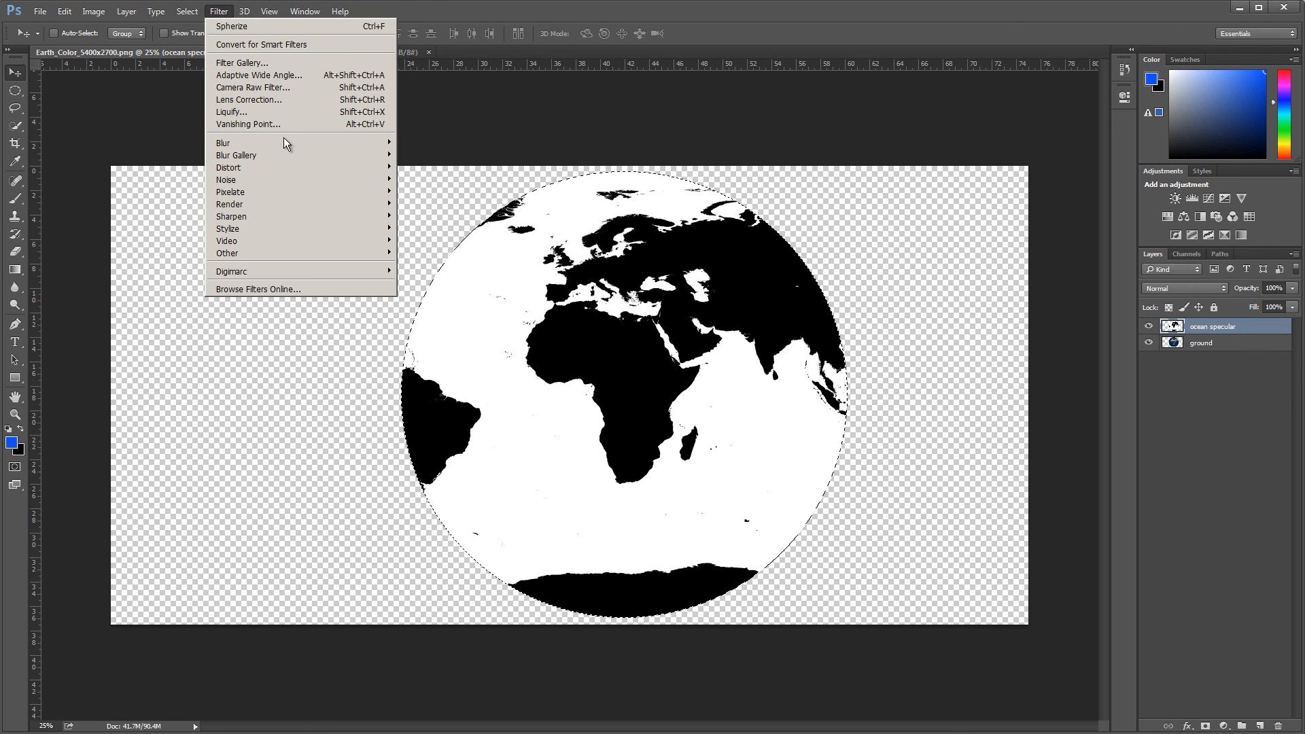
mouse_move(302, 167)
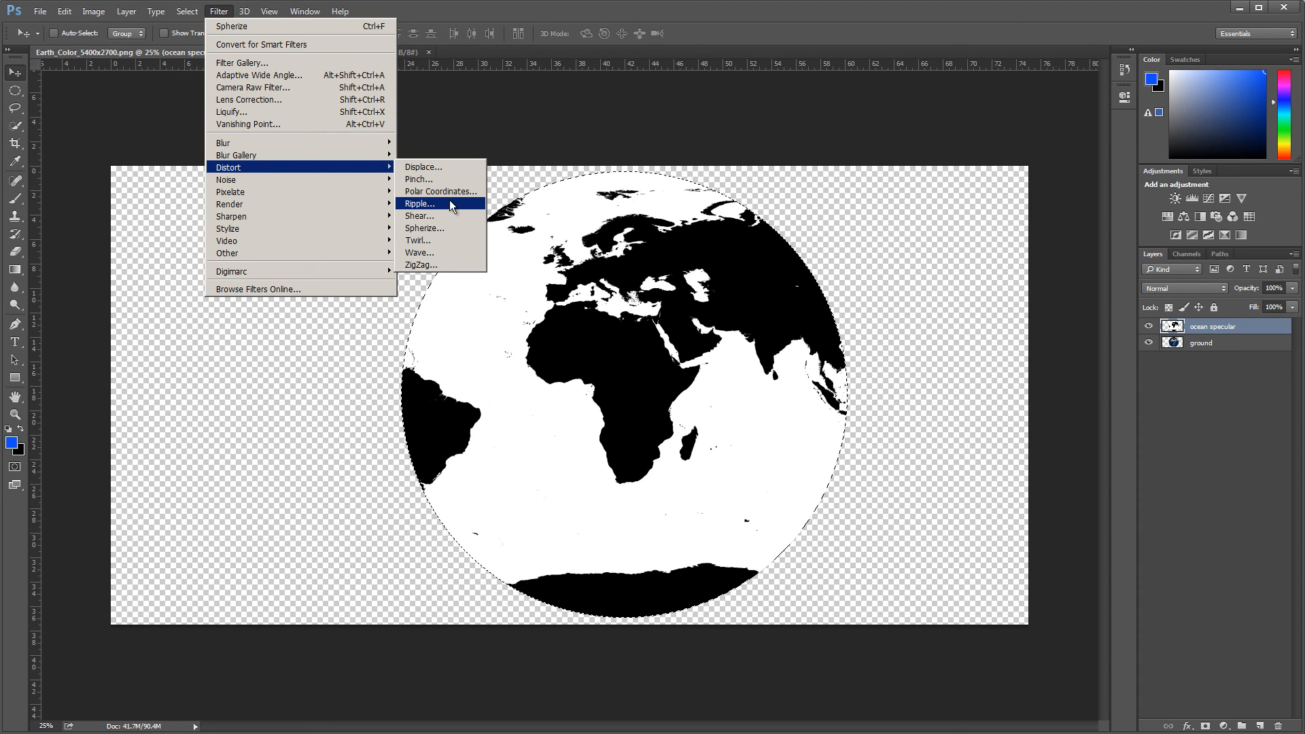
click(447, 228)
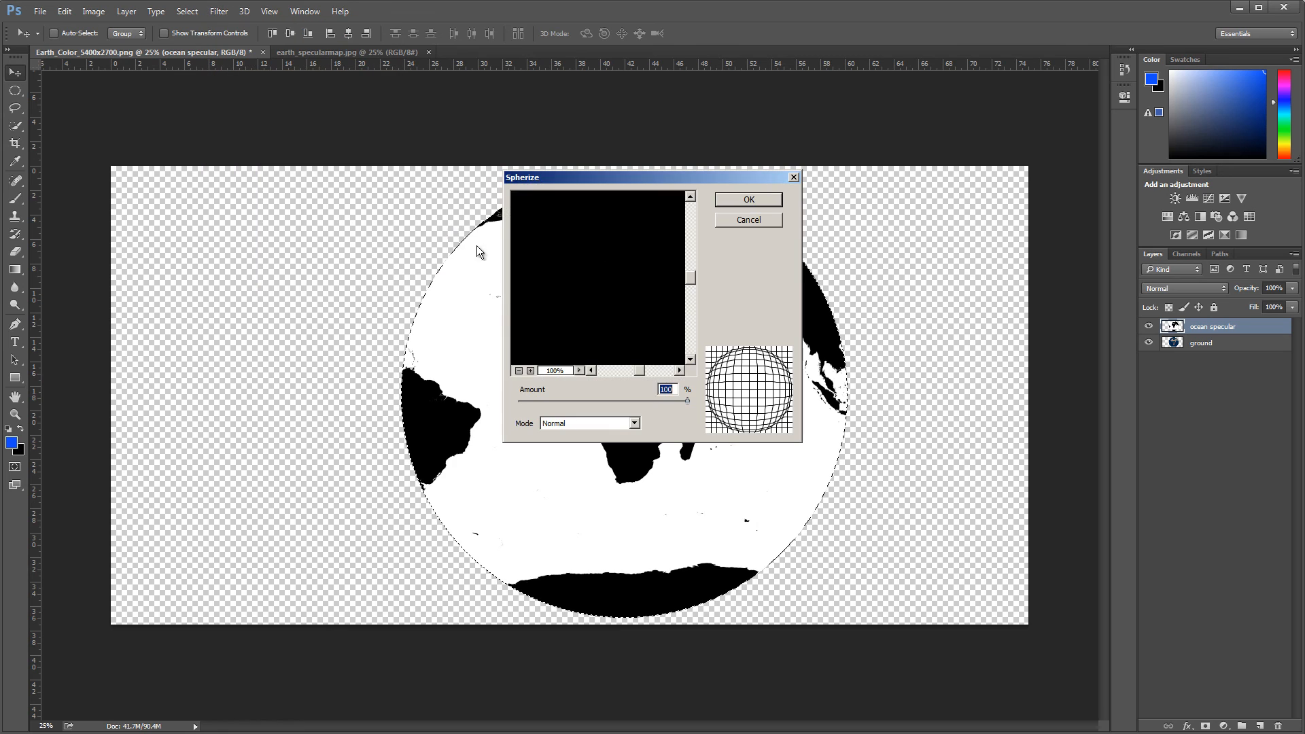
click(749, 200)
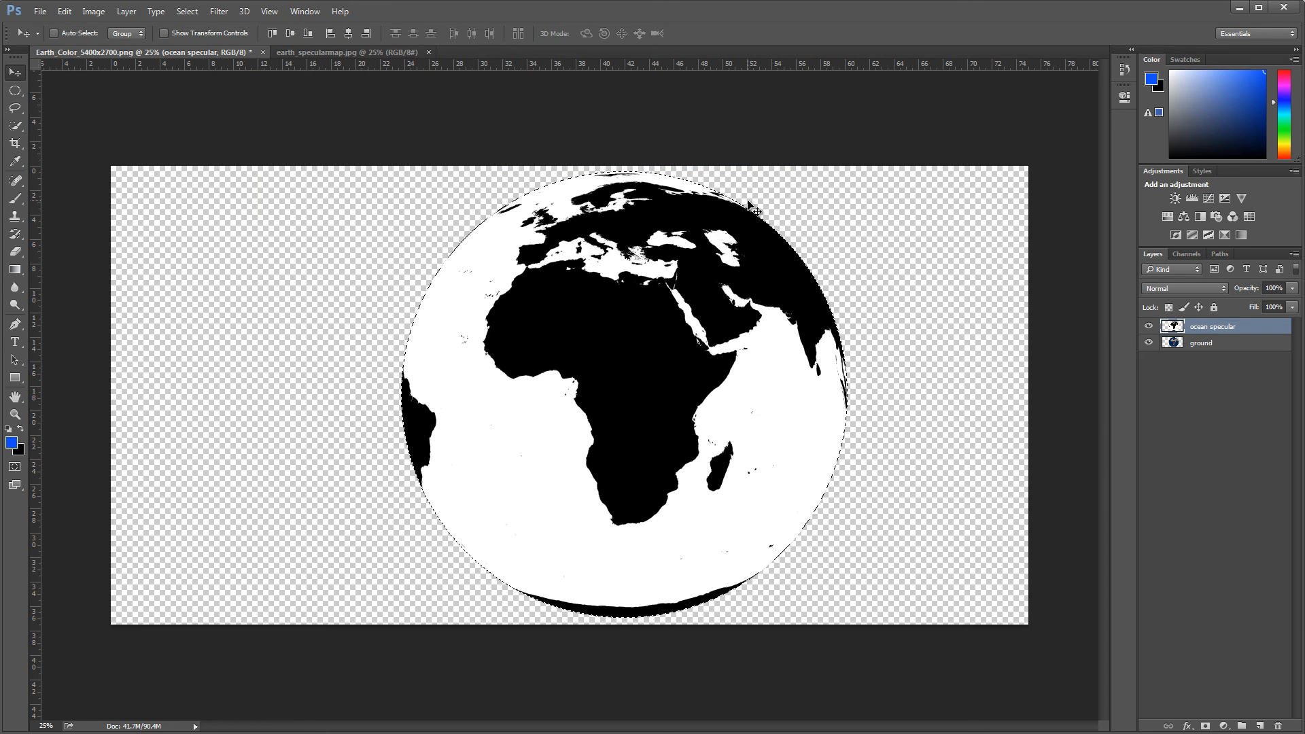
Toggle the ocean specular layer's visibility repeatedly to check its alignment with the ground layer
click(1149, 327)
click(1148, 327)
click(1149, 327)
click(1149, 328)
click(1149, 328)
click(1148, 328)
click(1148, 328)
click(1148, 328)
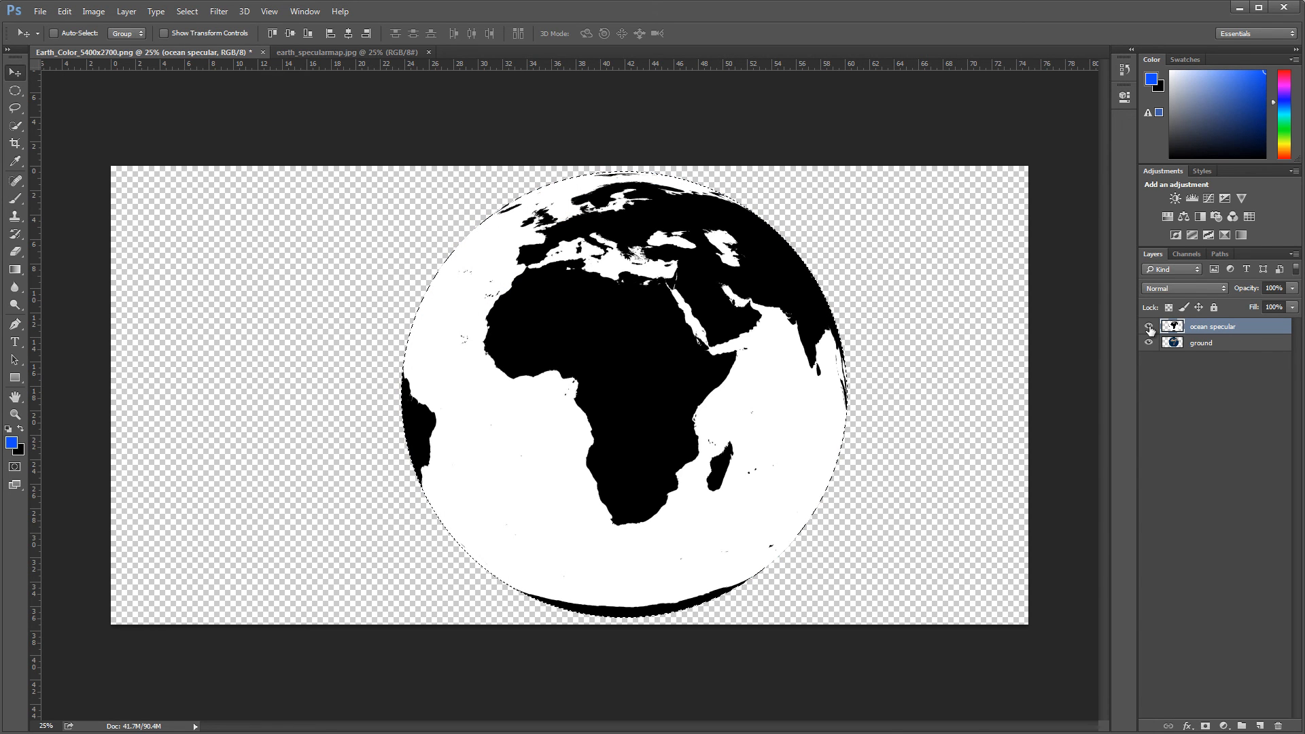
Close the earth_specularmap.jpg document and open the image clouds_5k.jpg
click(403, 54)
click(428, 52)
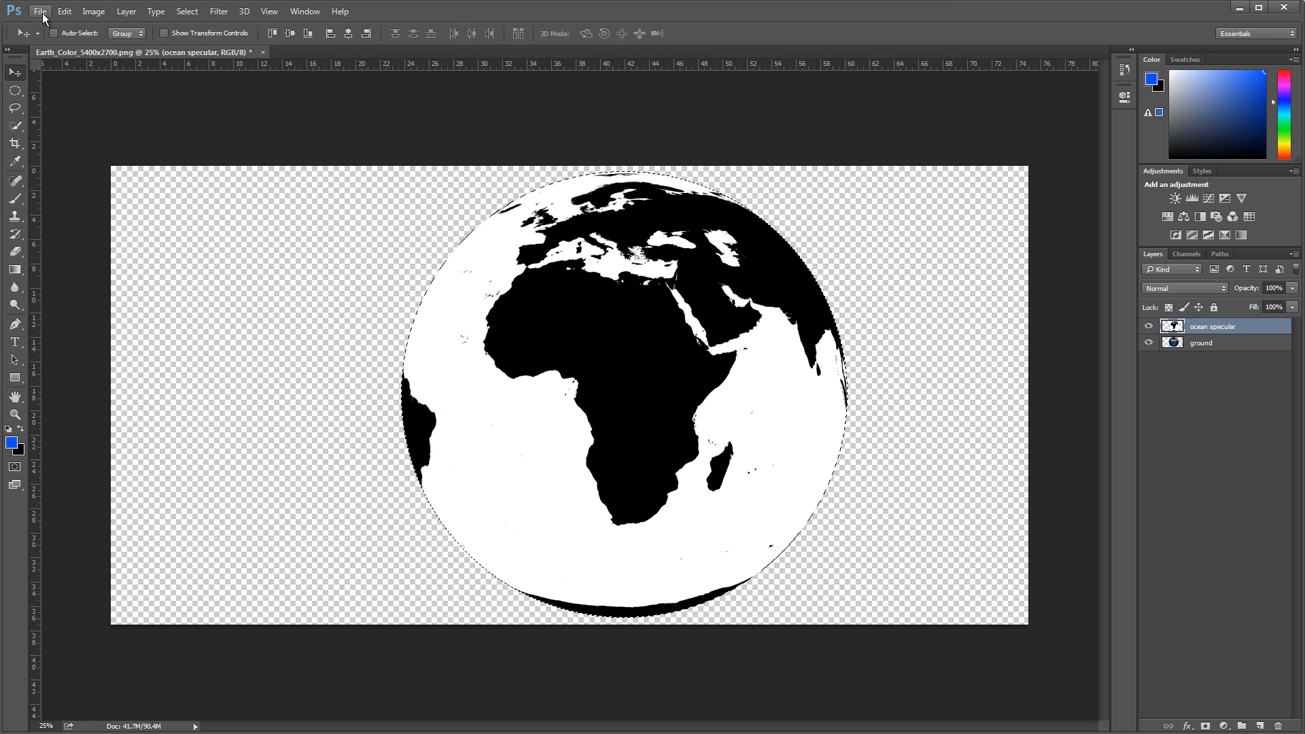
click(41, 12)
click(102, 87)
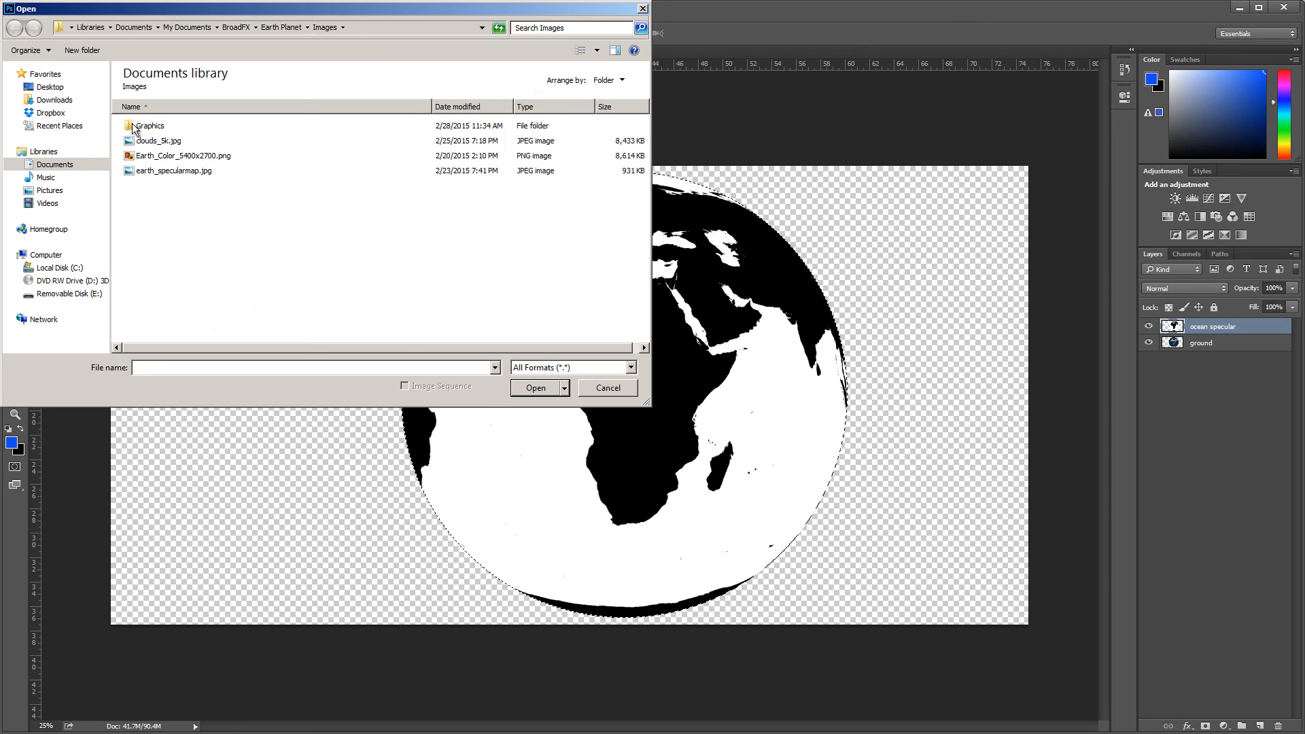
click(153, 141)
click(545, 390)
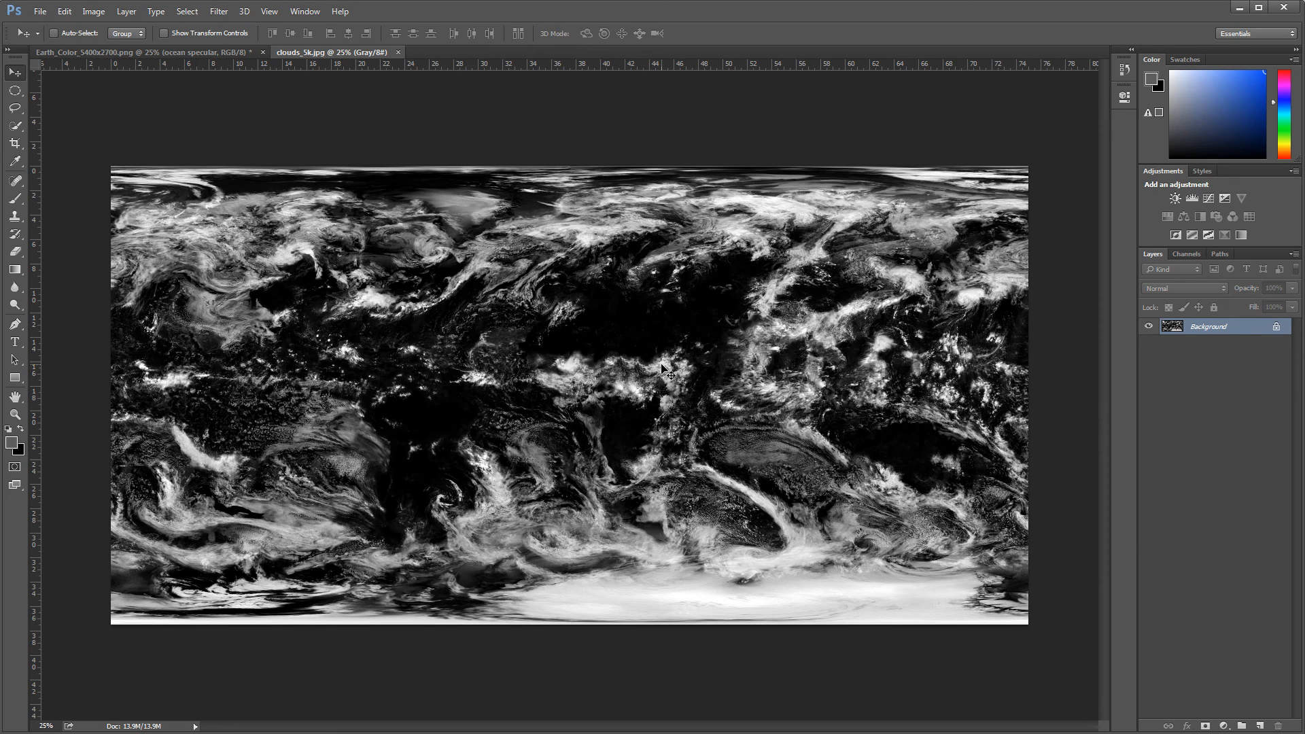
Copy the entire clouds image and paste it as a new top layer into the Earth_Color_5400x2700.png document
key(ctrl+a)
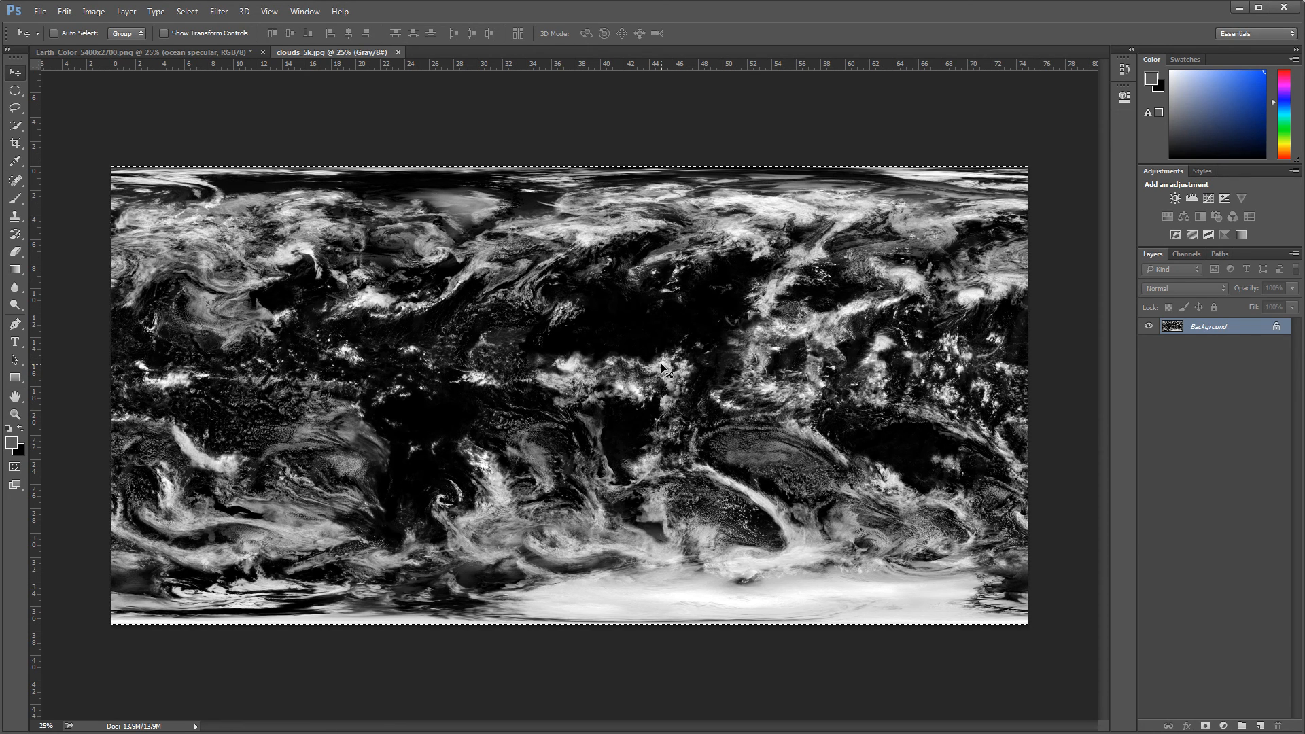
click(185, 51)
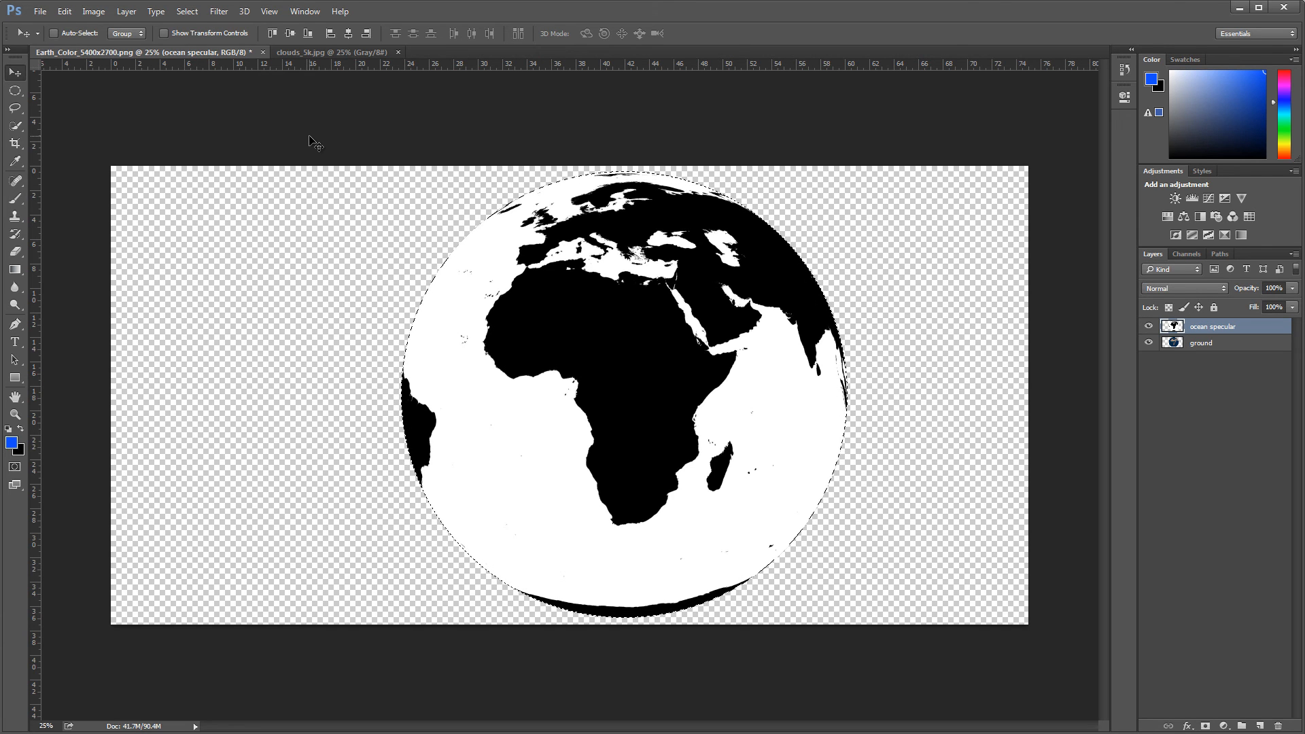
key(ctrl+v)
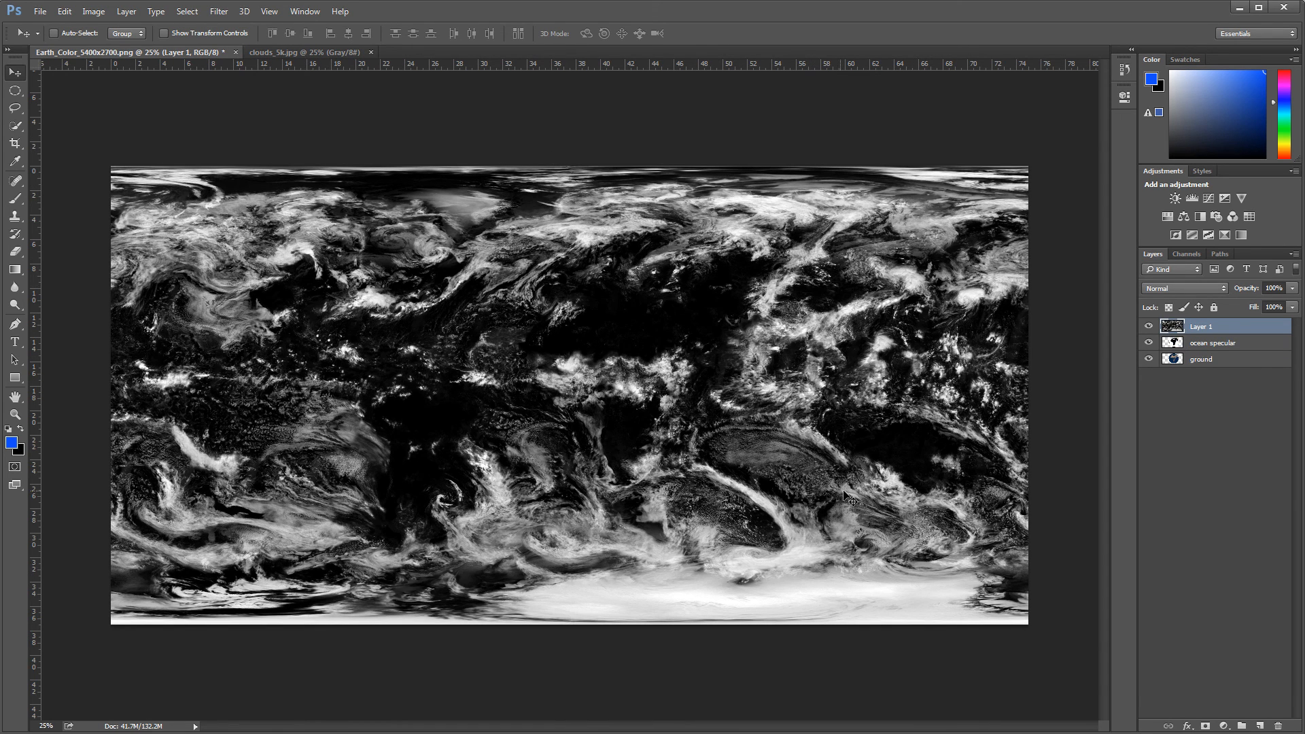
Mask the pasted clouds image to the circular outline of the ocean specular layer and apply the mask permanently
click(1174, 344)
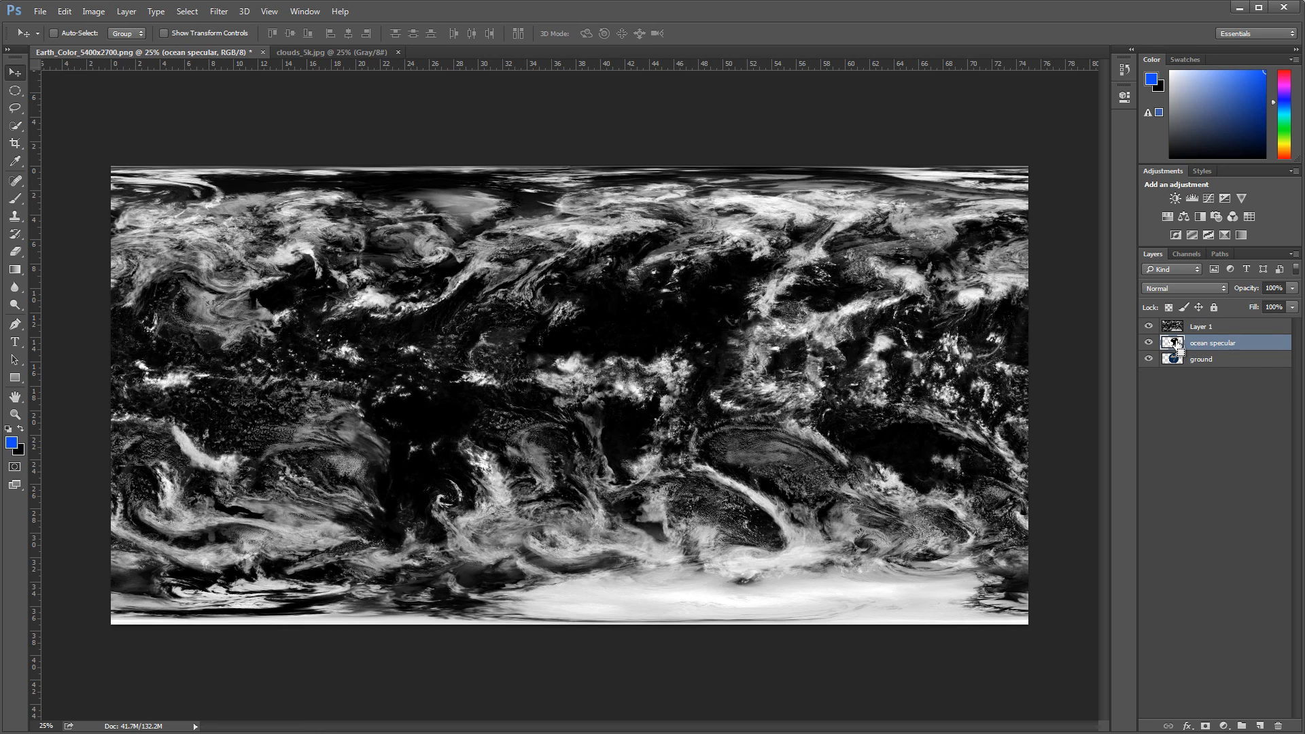
ctrl+click(1176, 344)
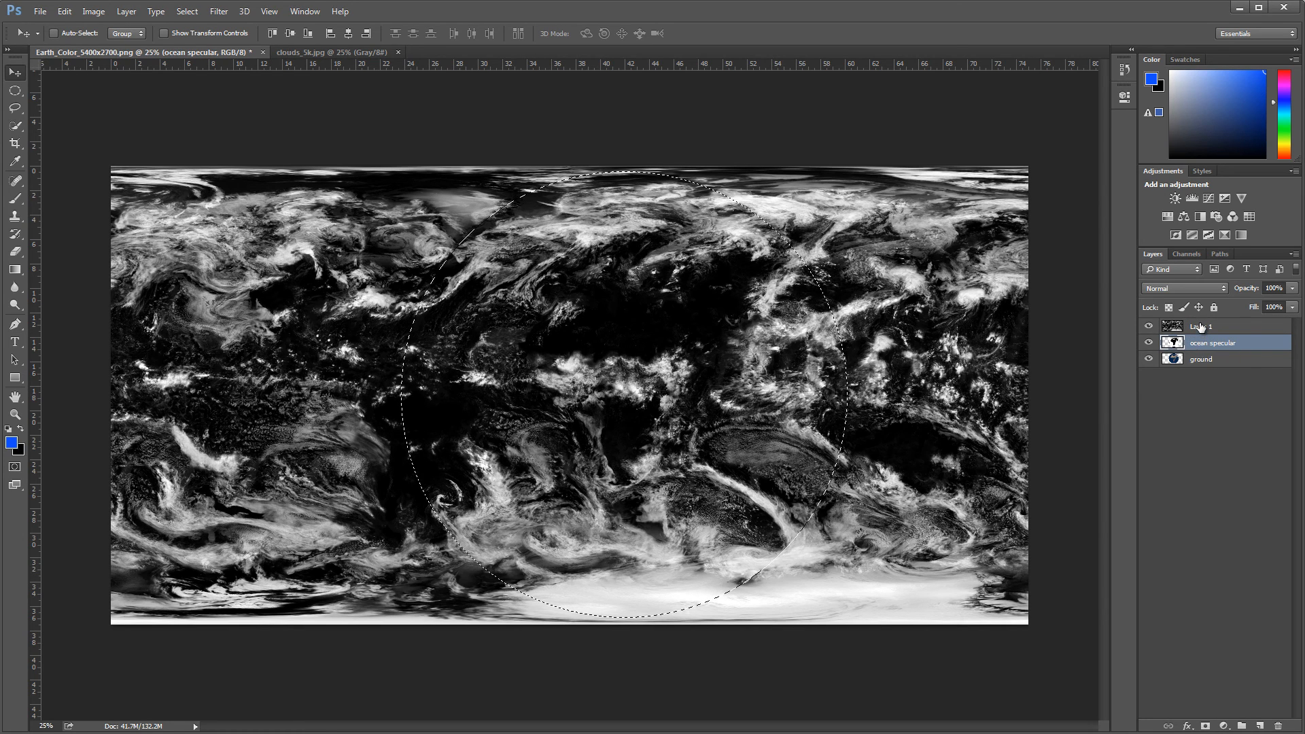
click(1200, 327)
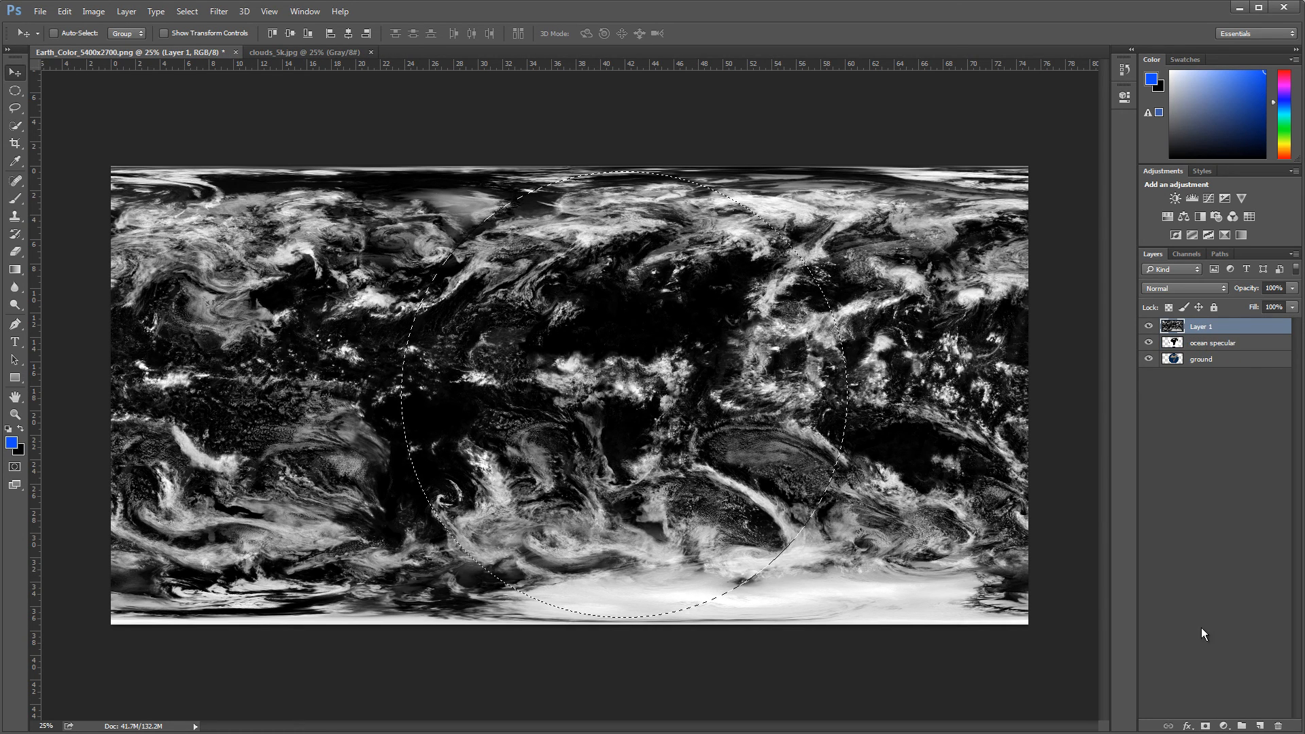
click(1205, 726)
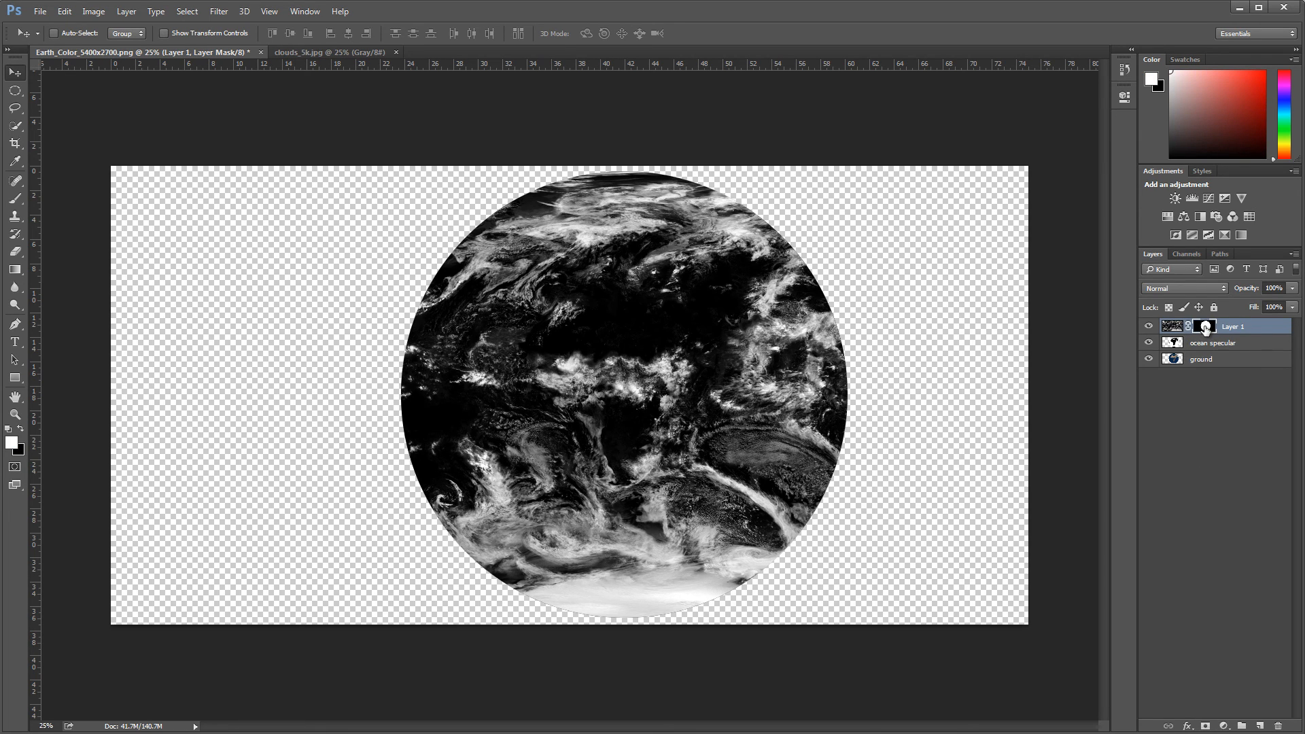
drag(1205, 327, 1278, 726)
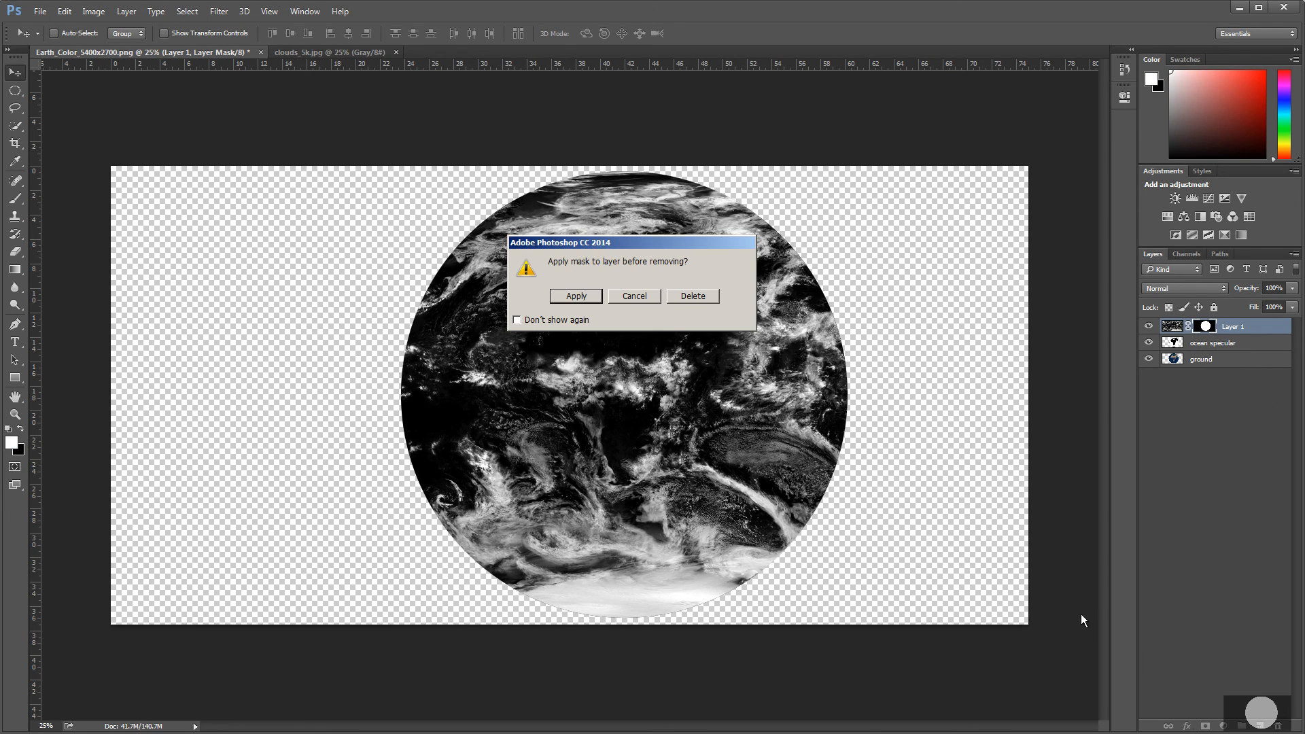
click(576, 296)
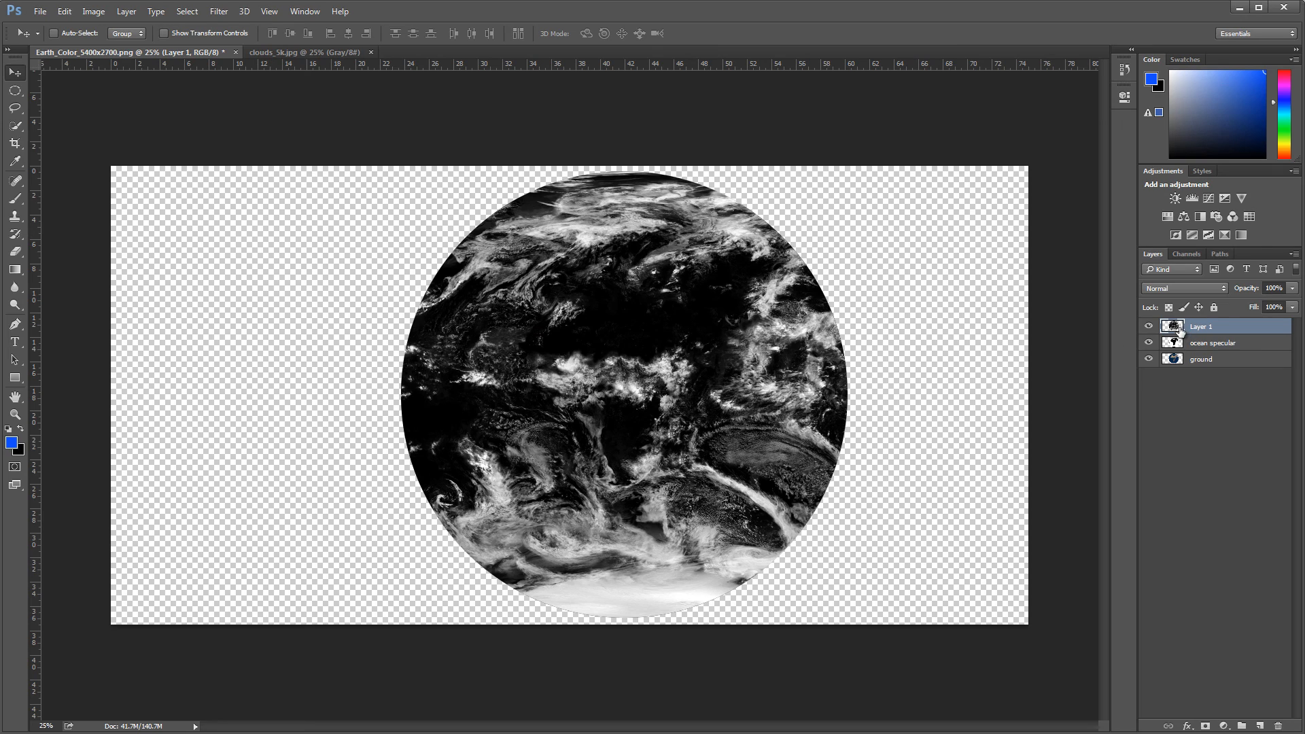
Rename the masked clouds image layer to "clouds"
double_click(1205, 328)
text(clouds)
key(Return)
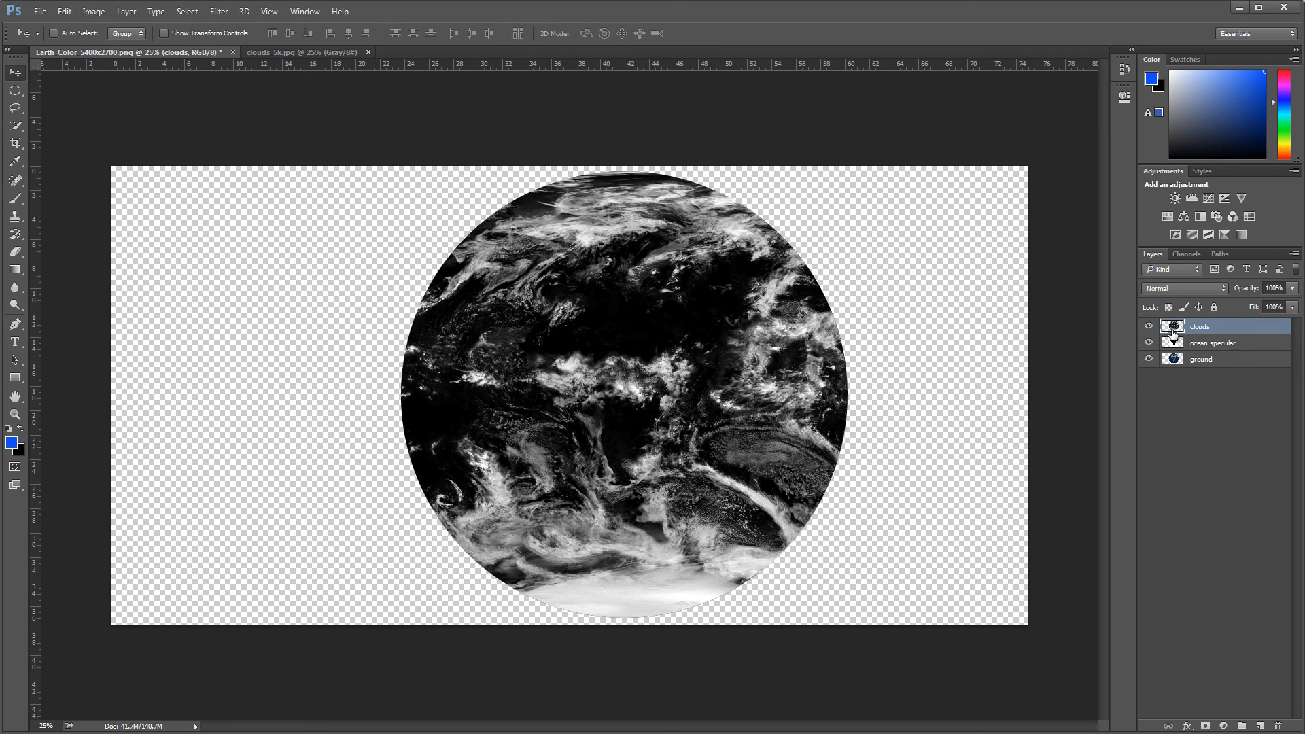
Select the circular area of the clouds layer, apply the Spherize filter to it, and deselect
drag(1172, 327, 1176, 335)
ctrl+click(1174, 331)
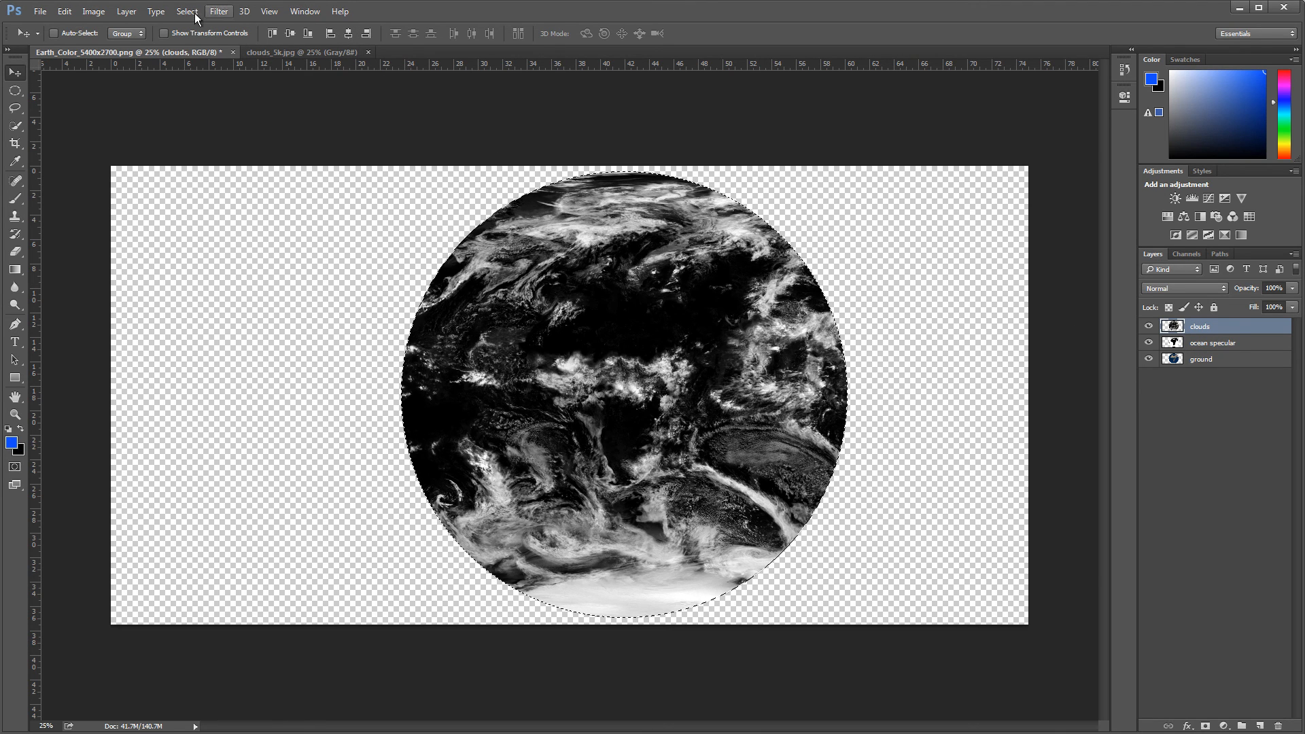
click(226, 11)
mouse_move(329, 170)
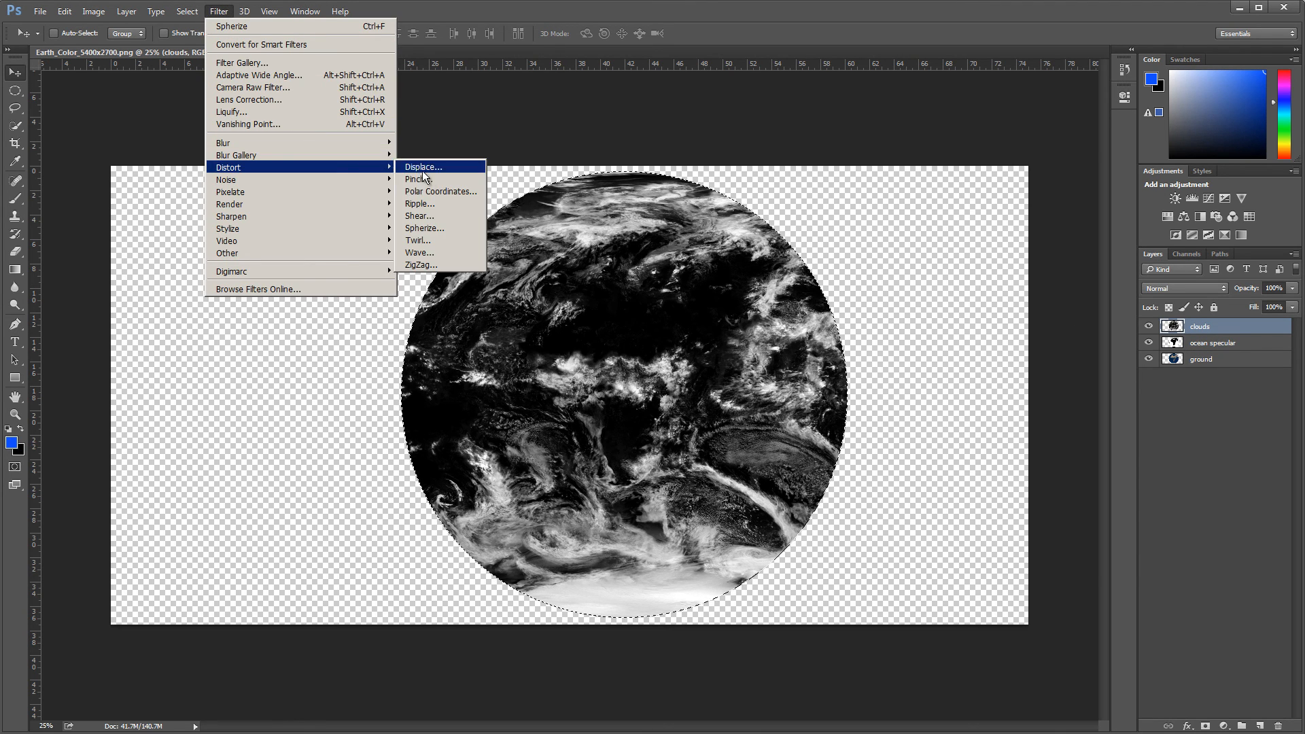
click(439, 227)
click(750, 197)
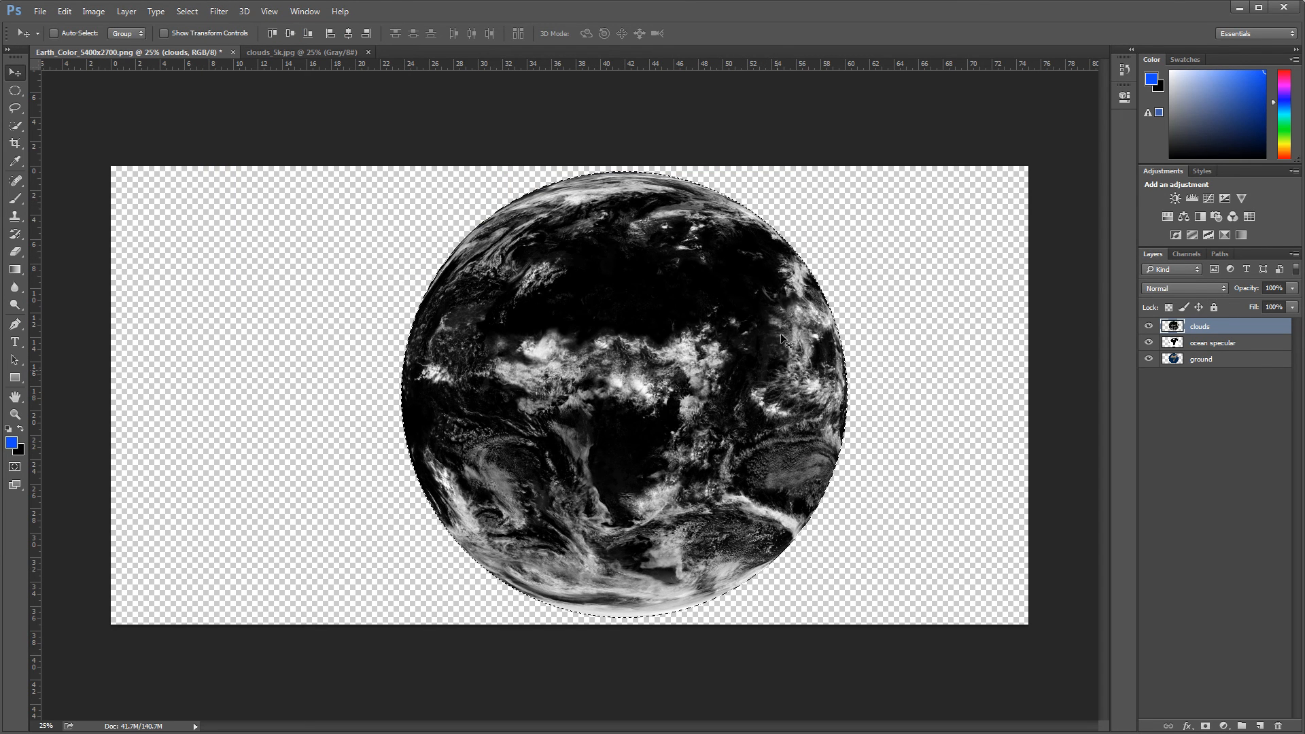
key(ctrl+d)
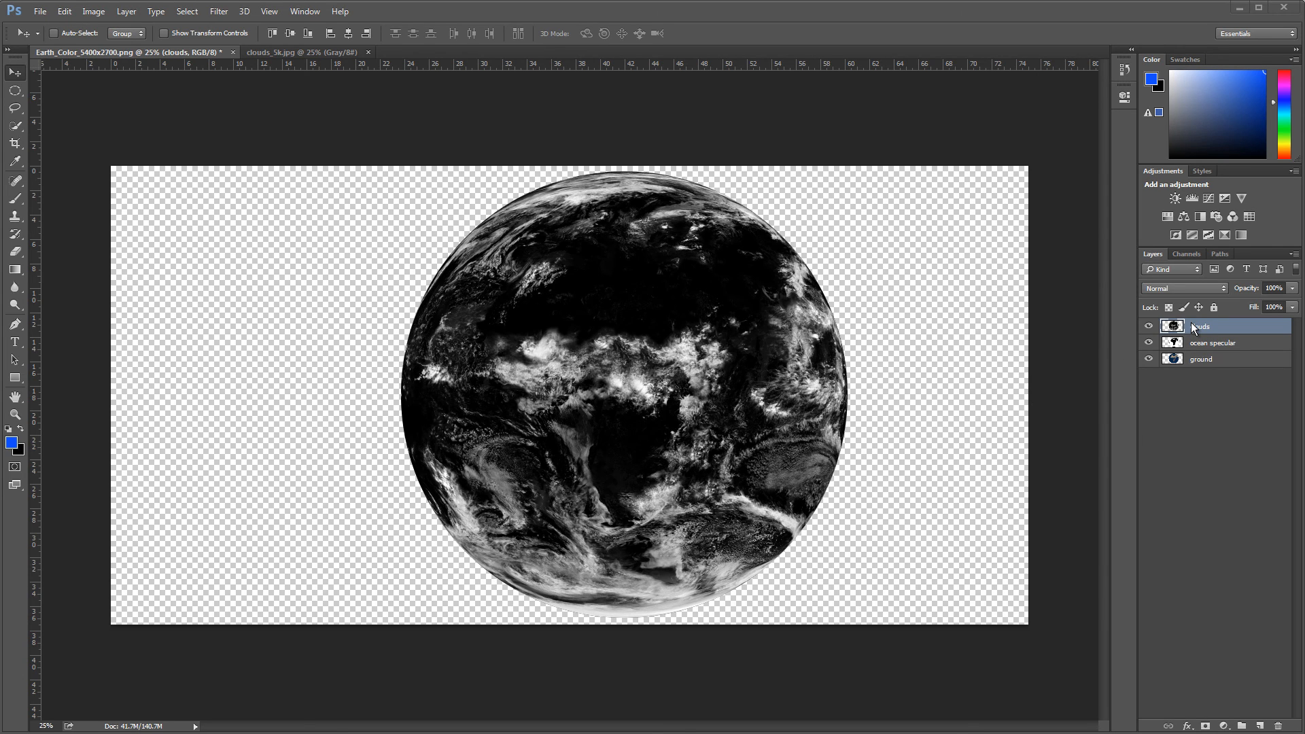
Copy the whole clouds layer and paste it in place into a new alpha channel
ctrl+click(1172, 326)
key(ctrl+shift+i)
click(1199, 256)
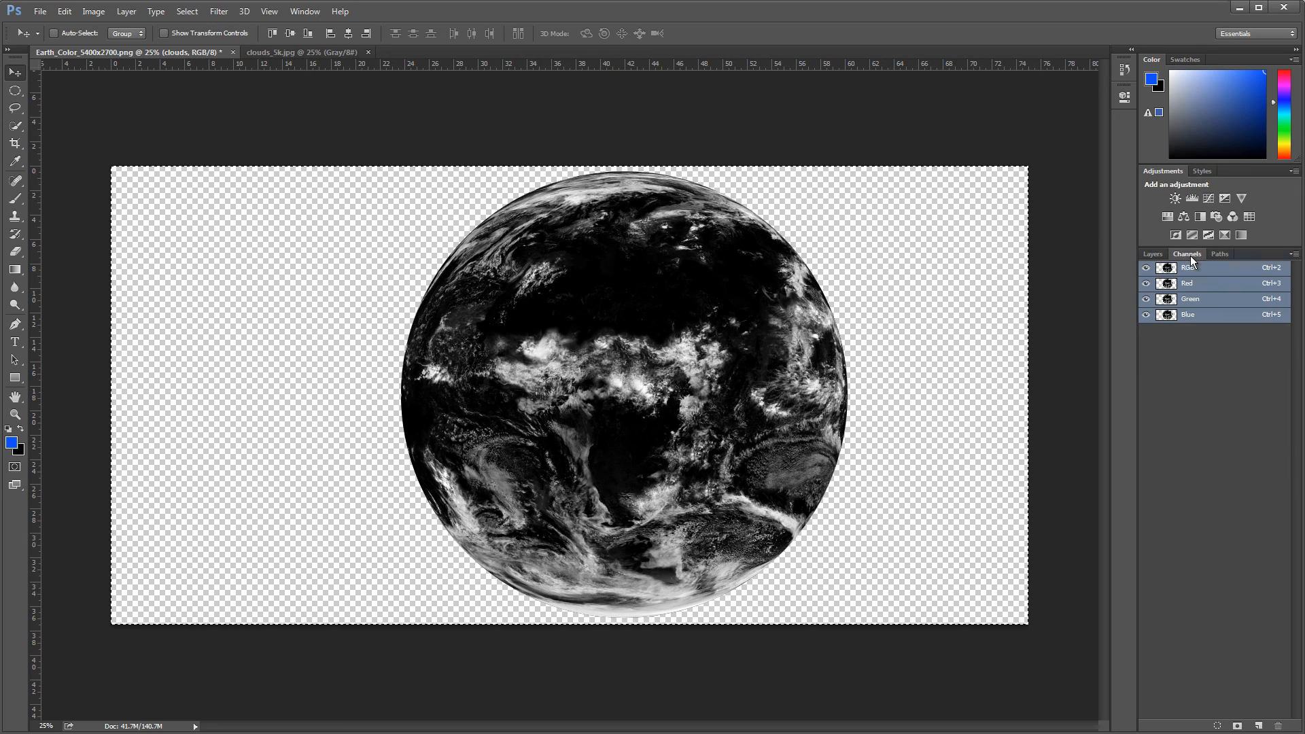
click(1258, 726)
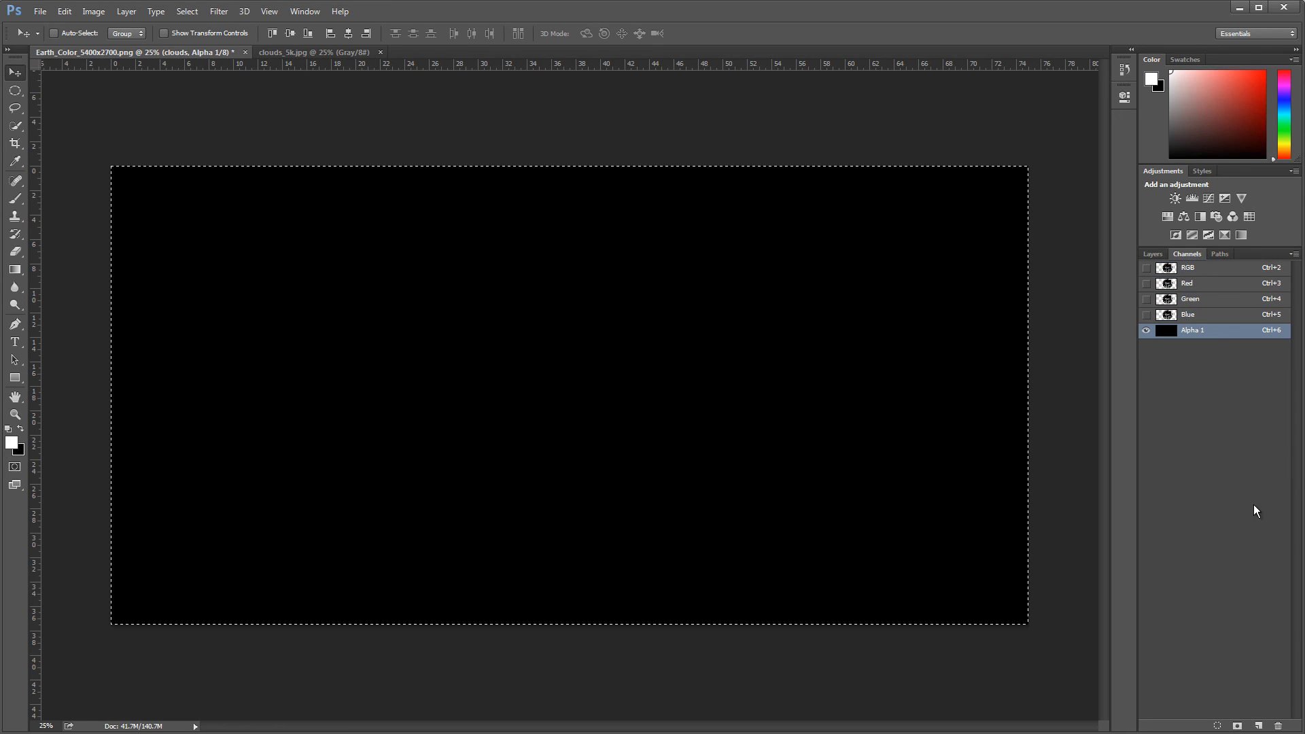
click(64, 14)
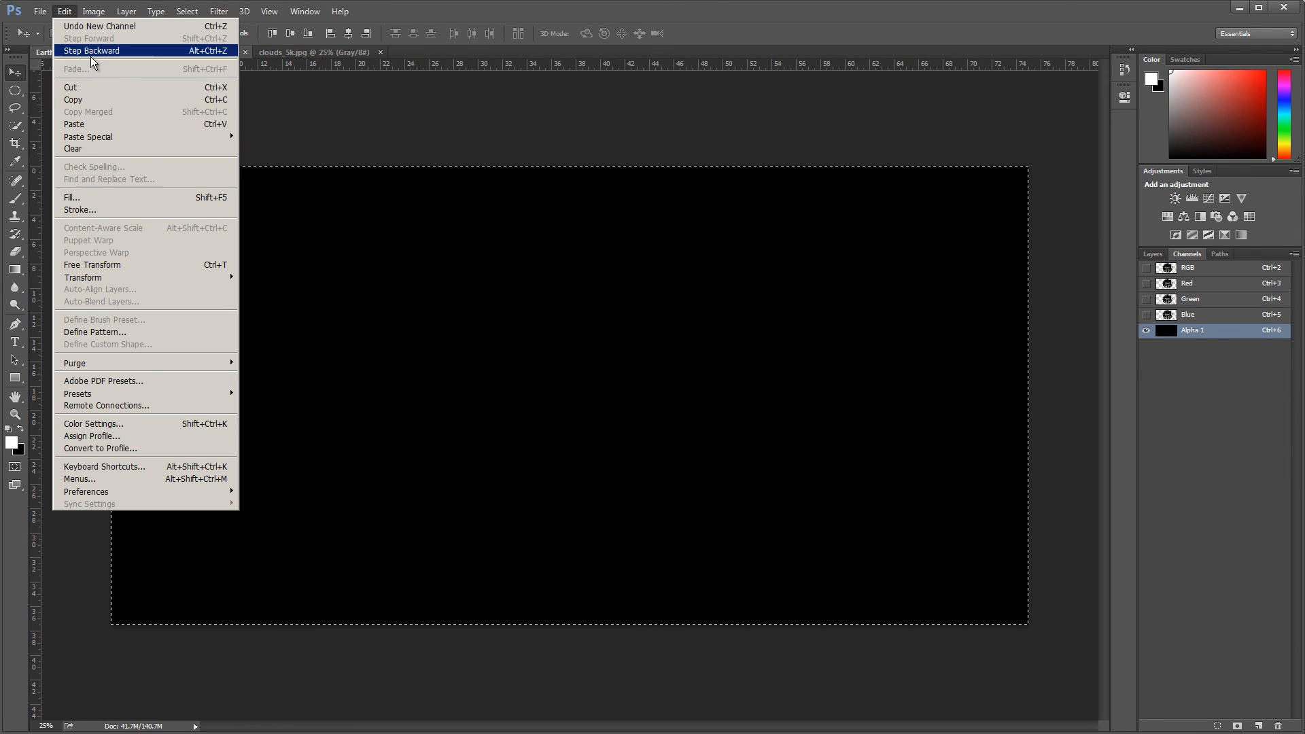
mouse_move(152, 134)
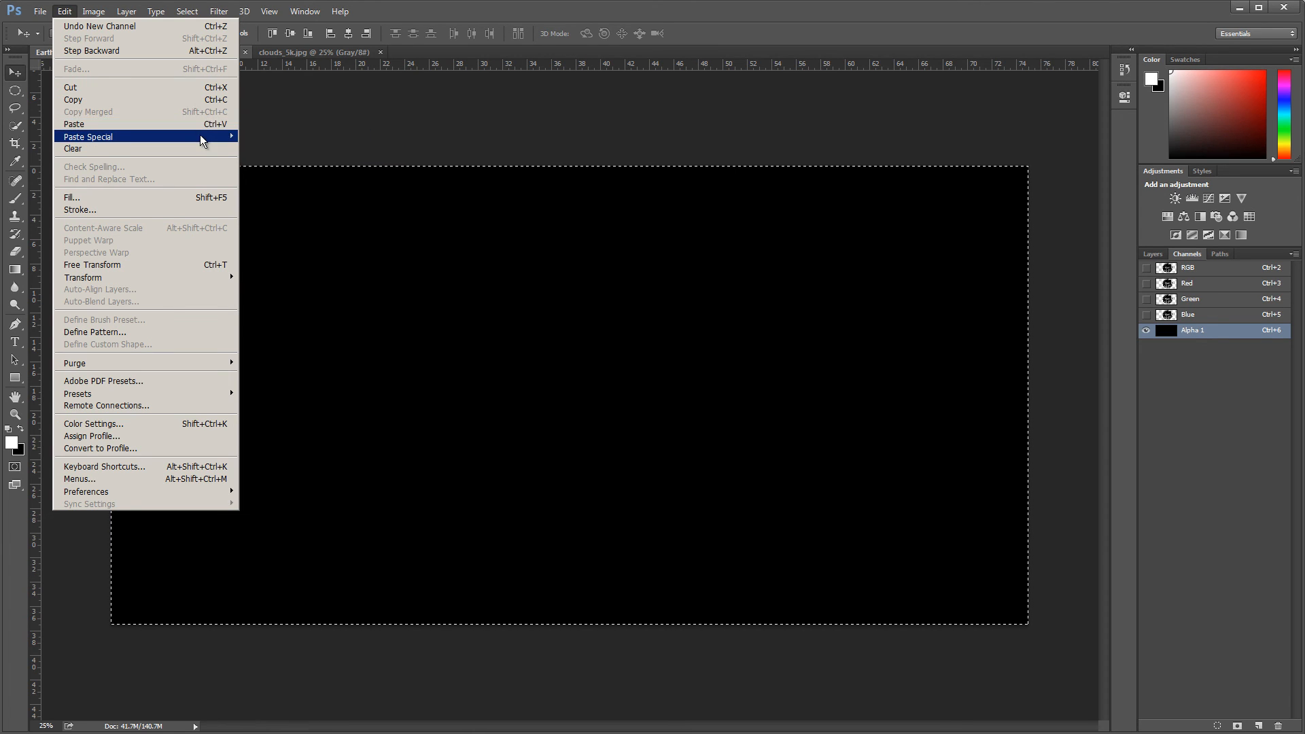
mouse_move(200, 139)
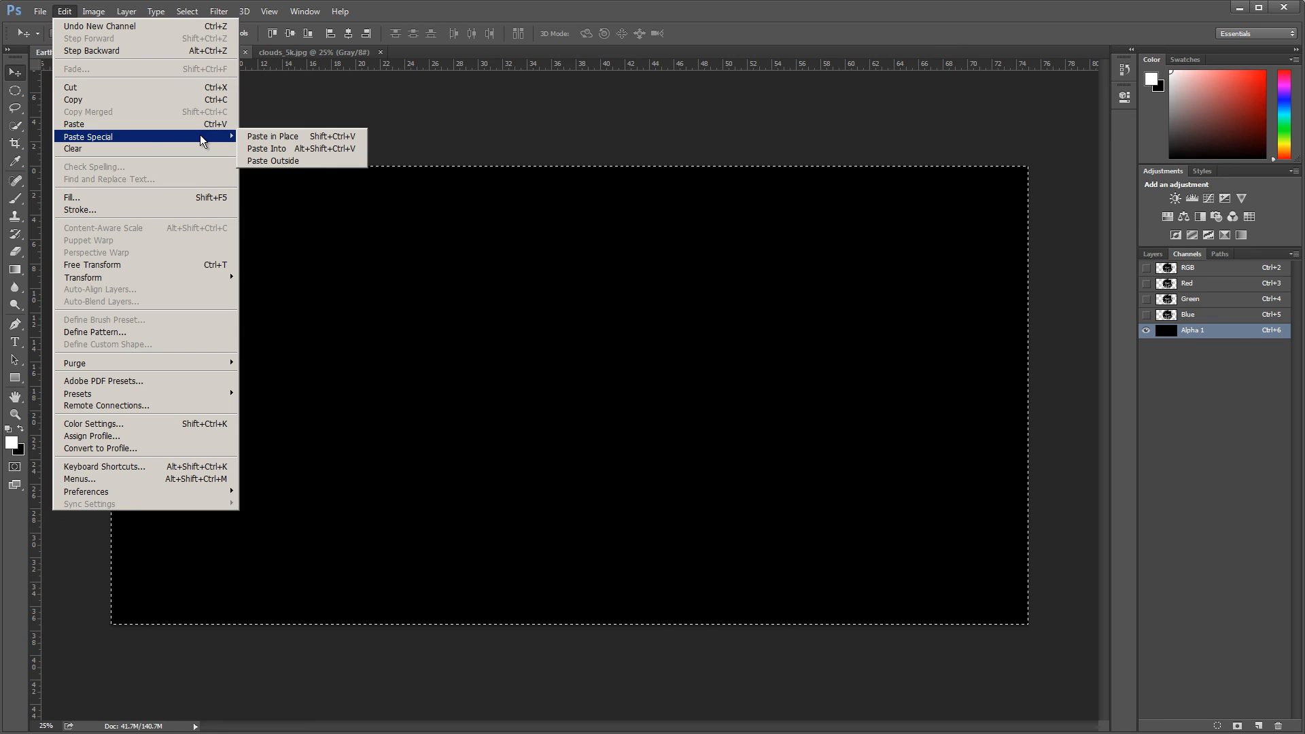
click(272, 137)
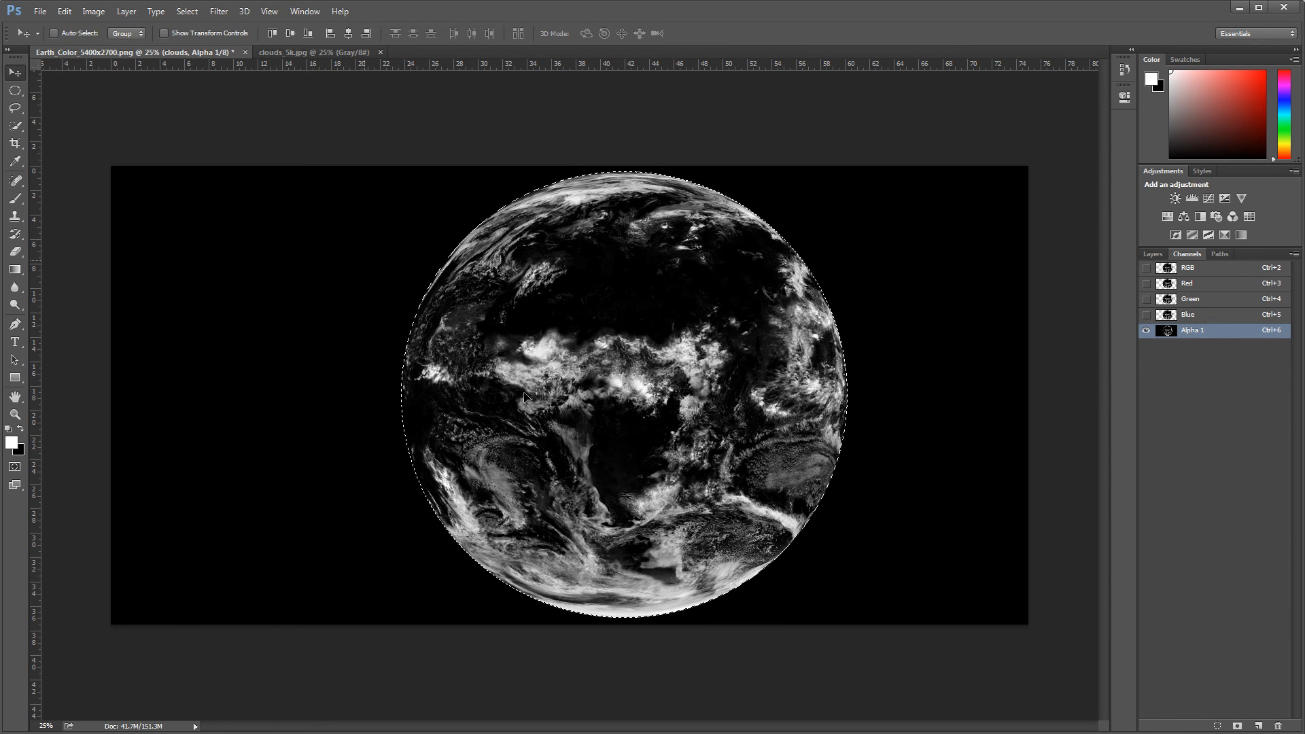
Load the alpha channel as a selection and add a new layer named "clouds" above the existing layers
ctrl+click(1167, 331)
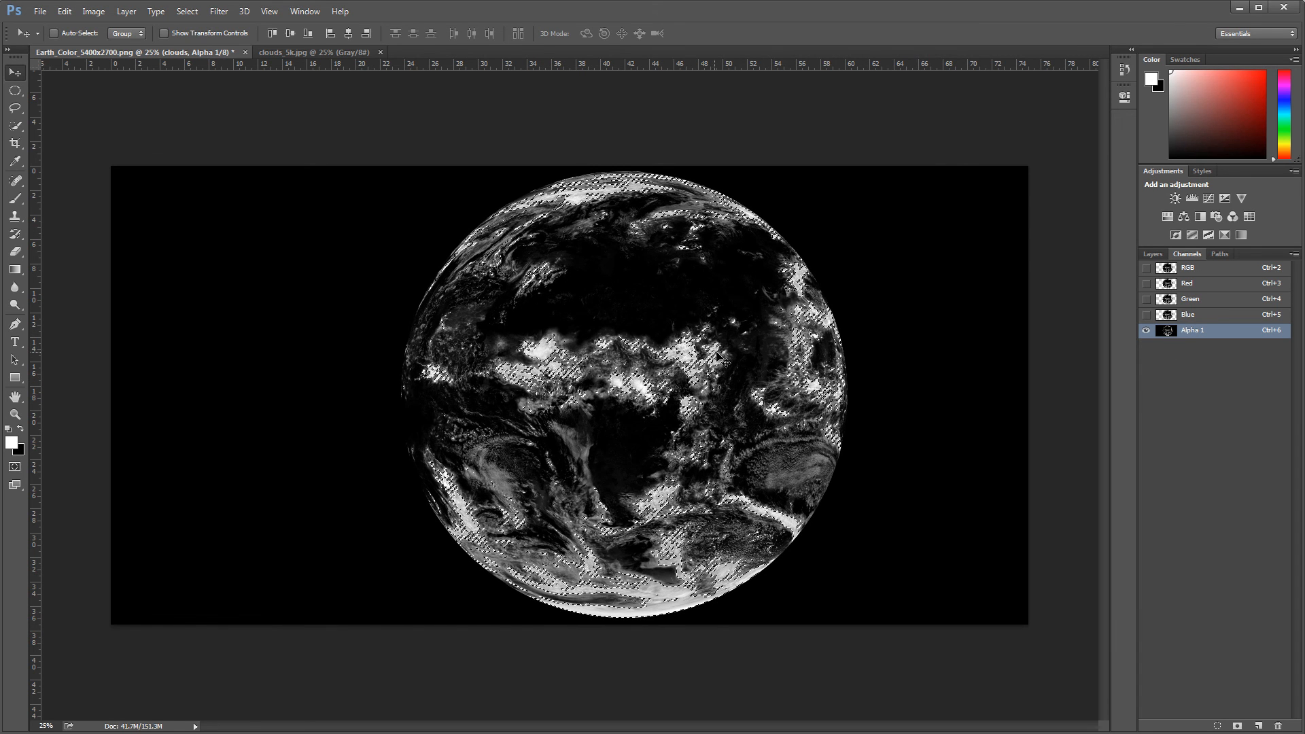
click(1152, 253)
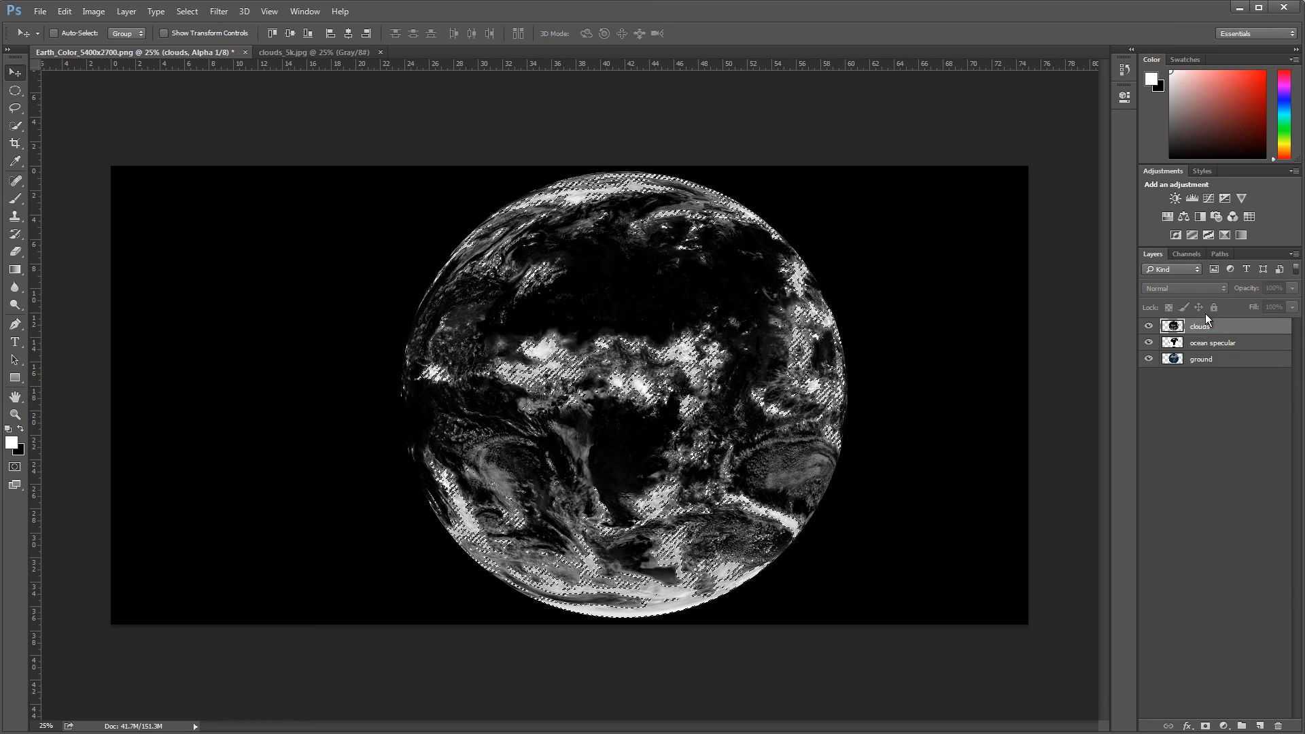
click(1261, 725)
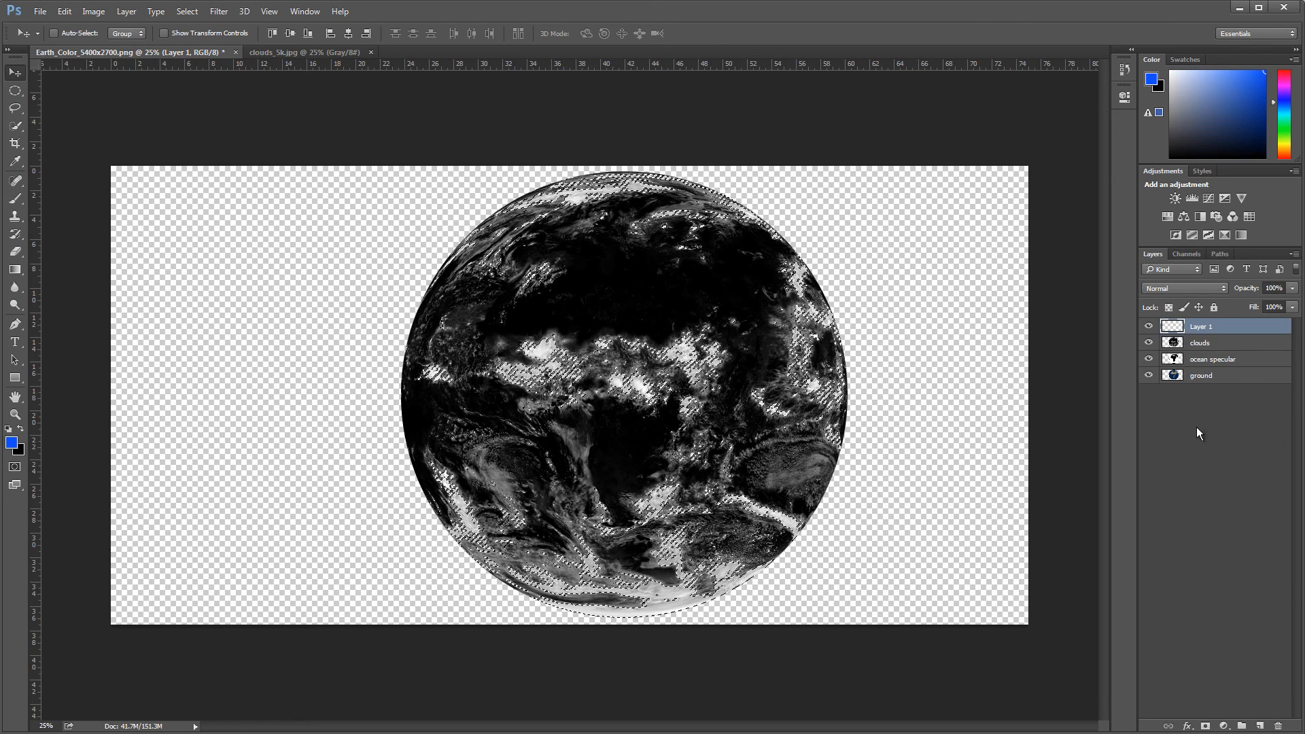
double_click(1200, 325)
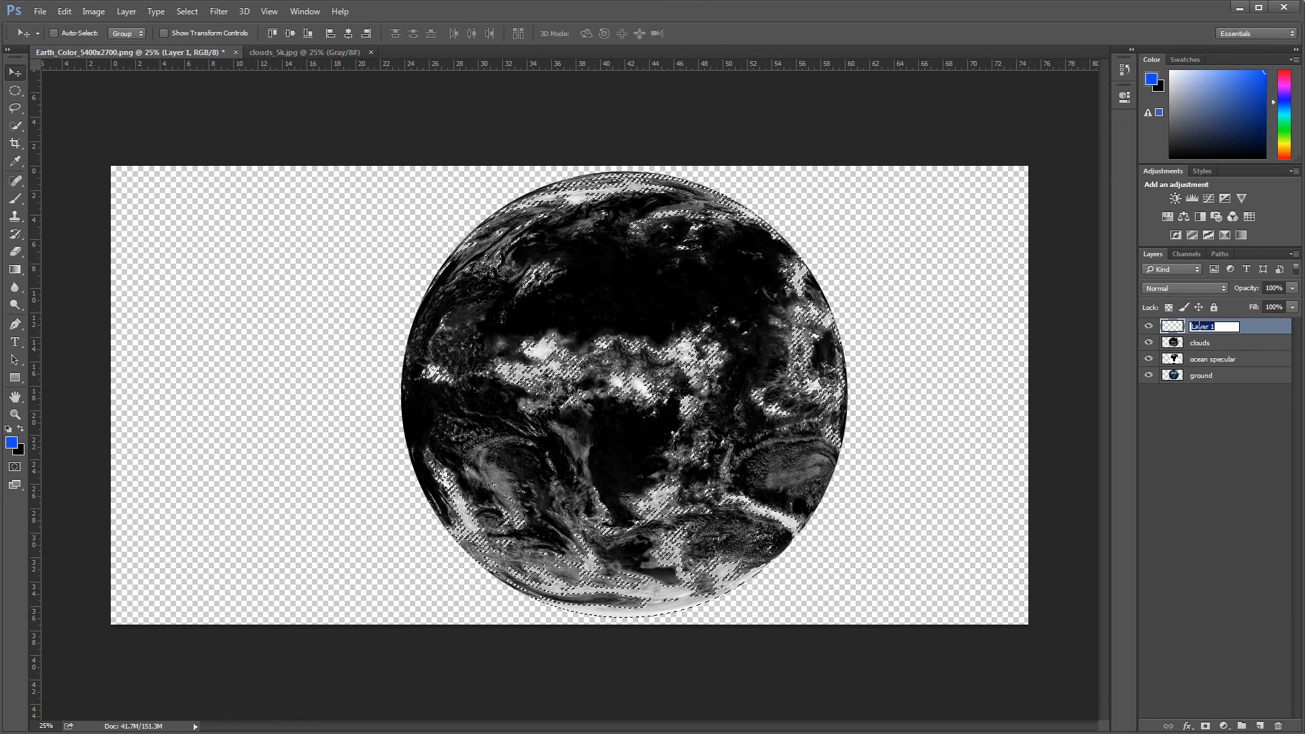
text(clouds)
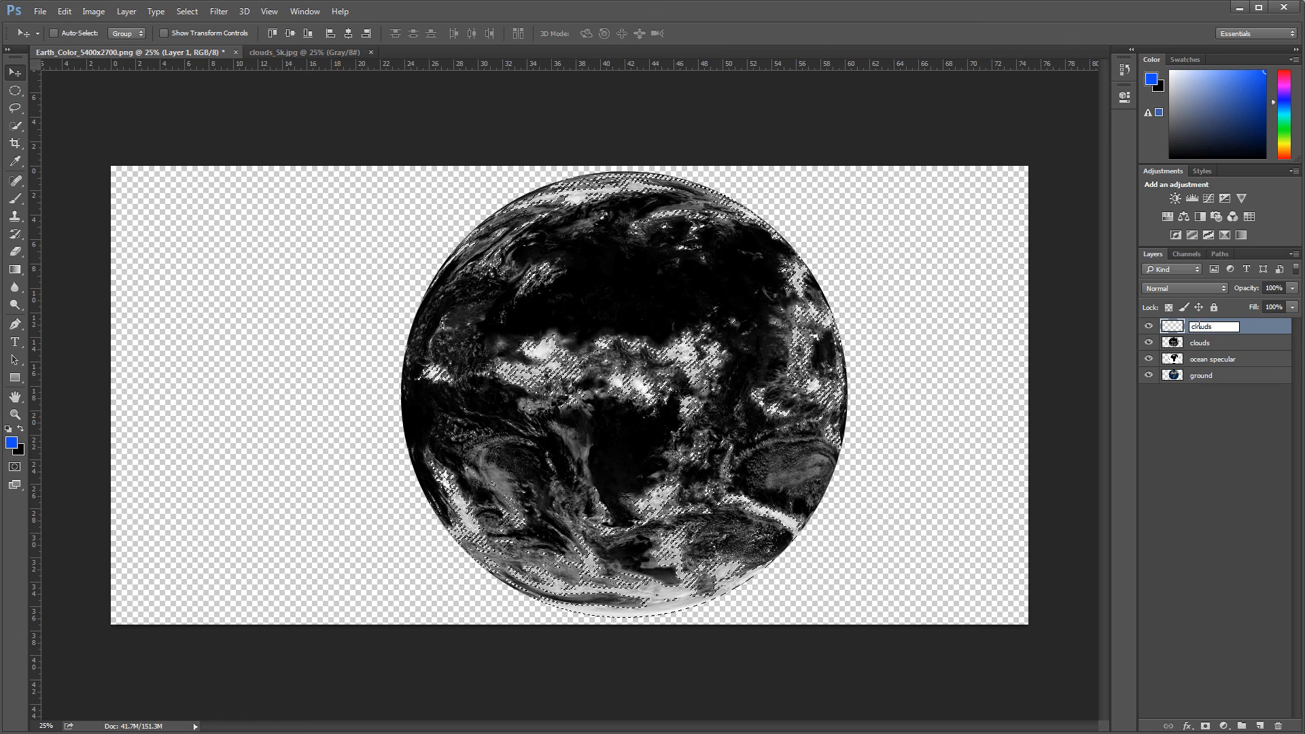
key(Return)
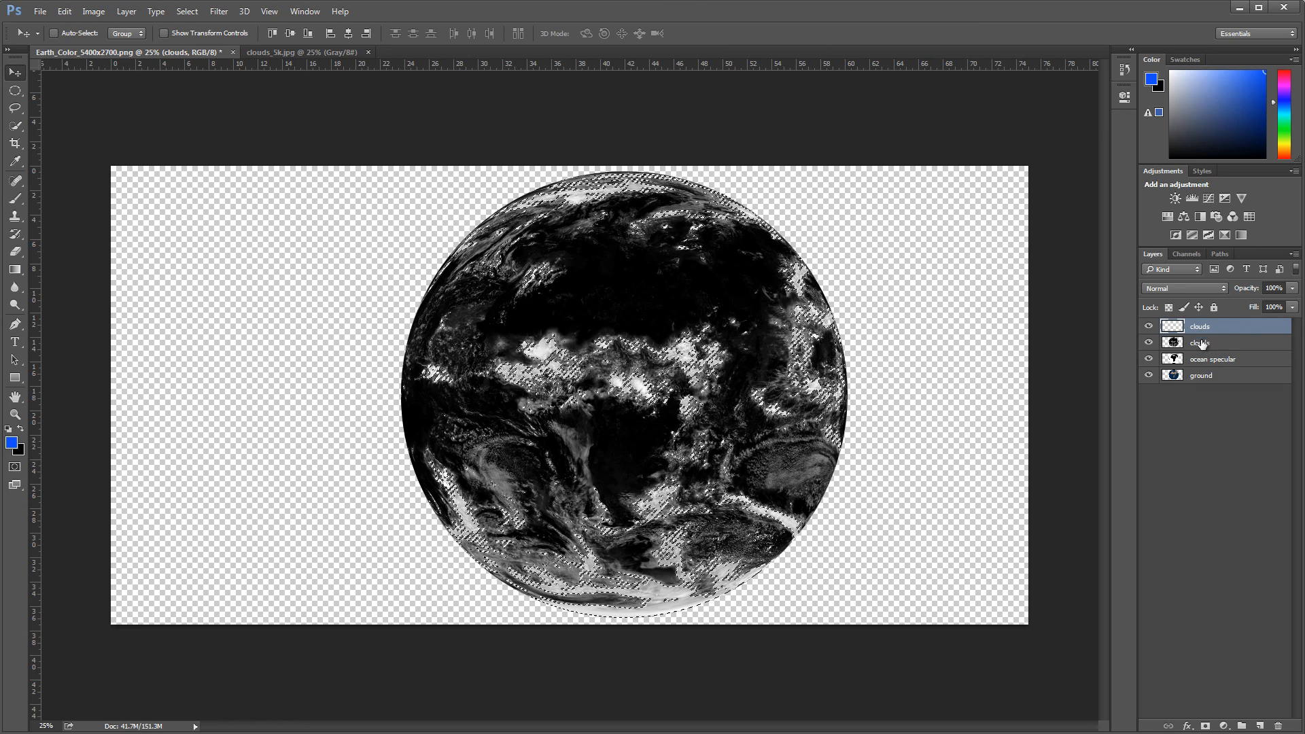
Set the foreground color to white and fill the selection on the new clouds layer with it at 100% opacity
click(11, 444)
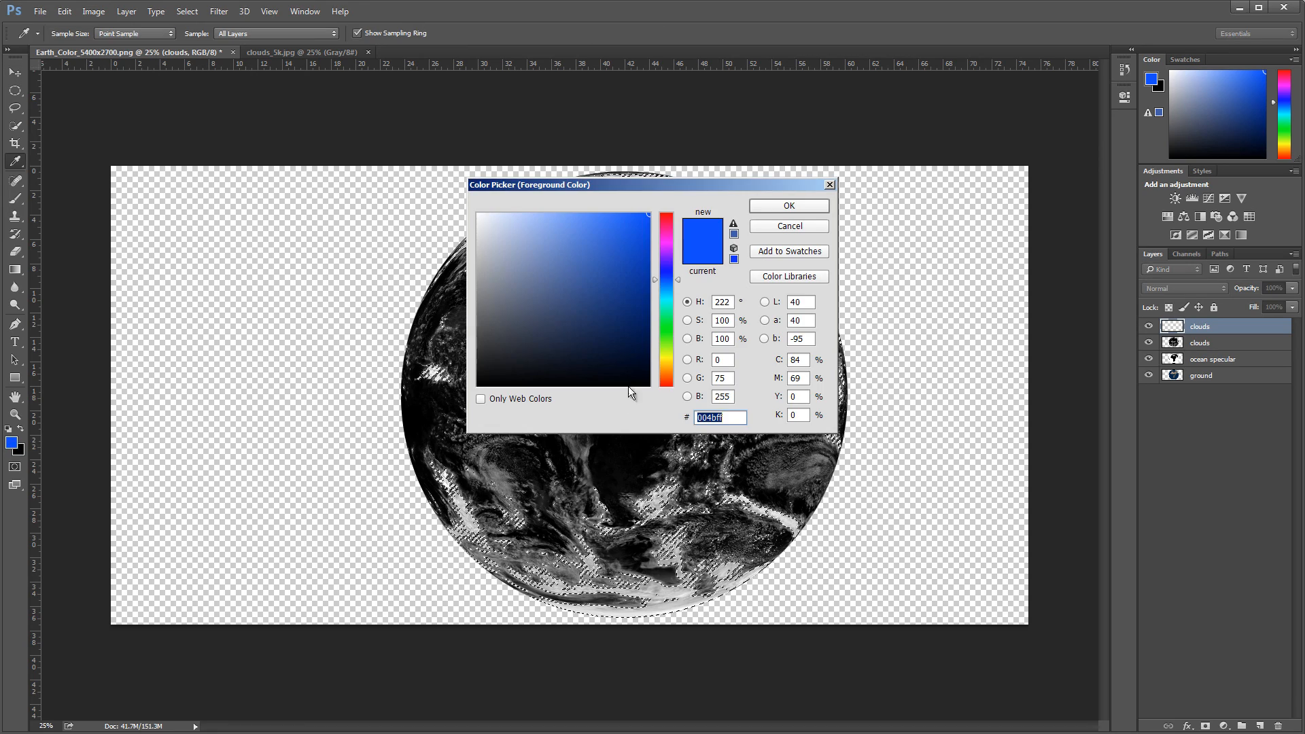
click(761, 207)
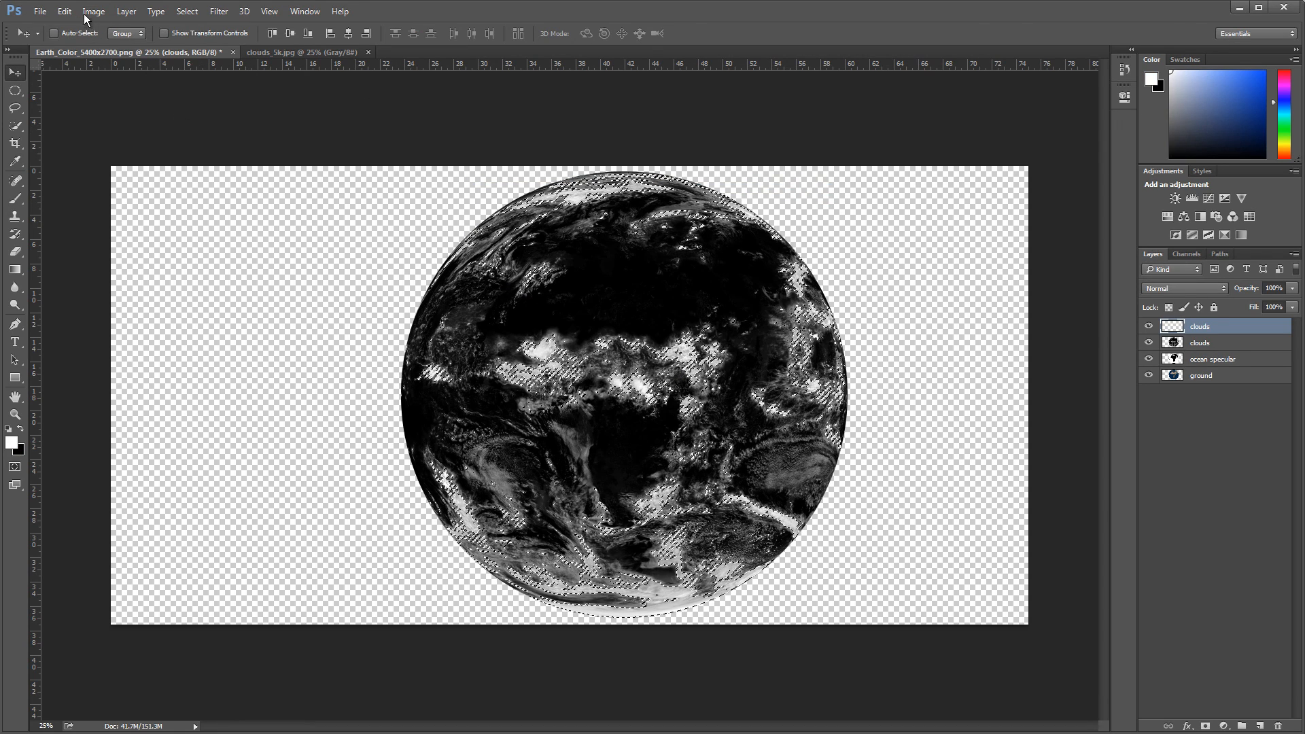
click(65, 11)
click(105, 196)
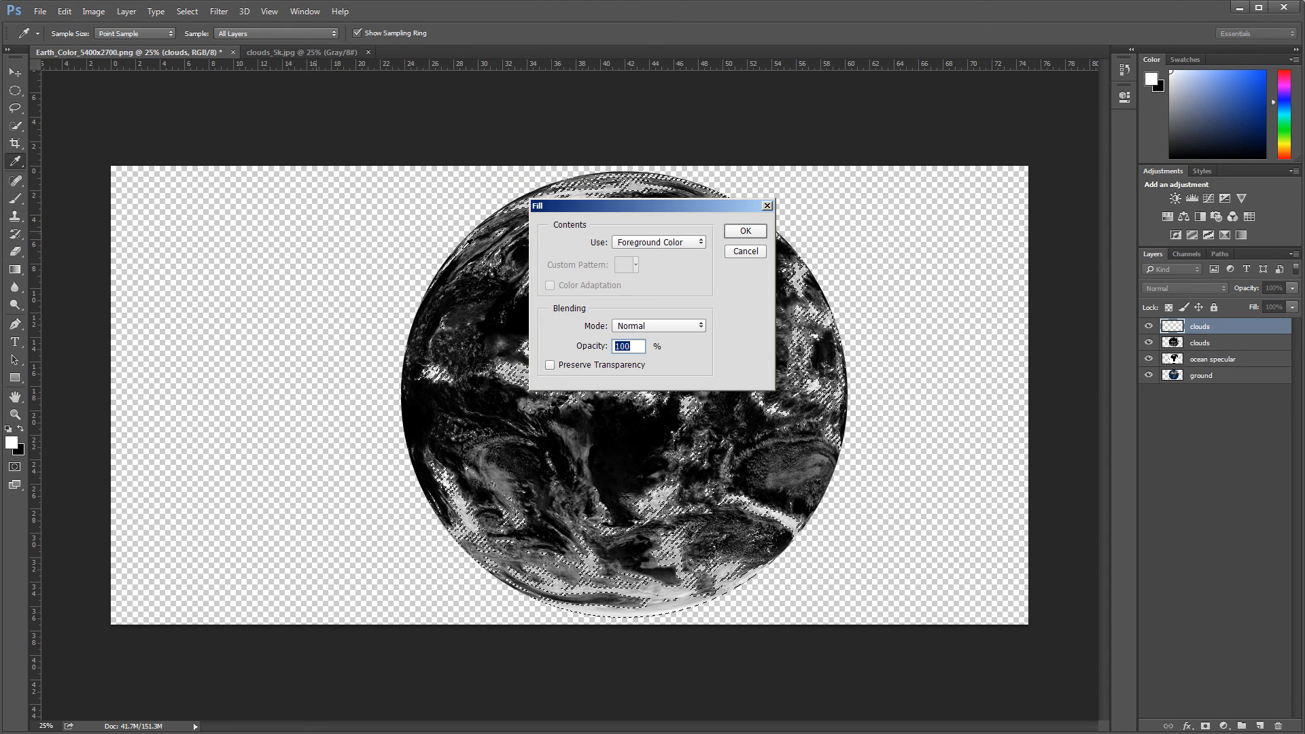
click(749, 235)
key(v)
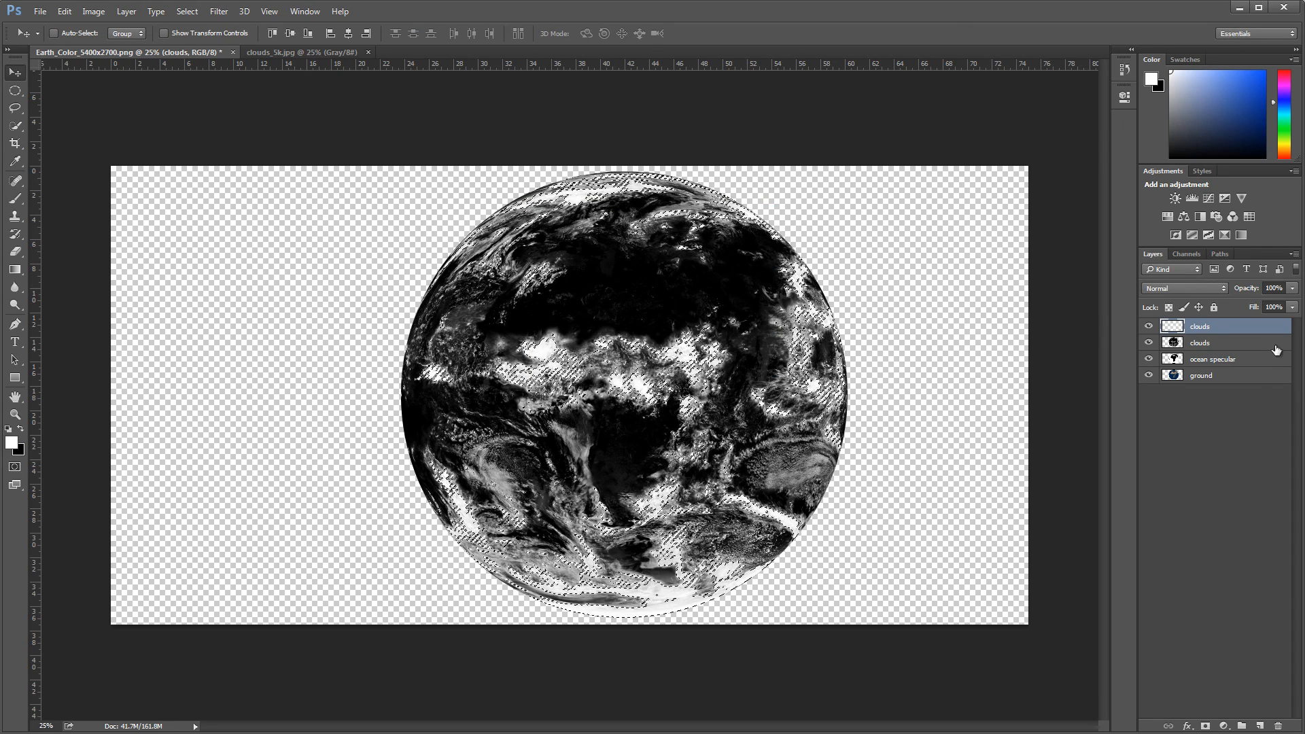
Hide the original grayscale clouds layer and the ocean specular layer, and clear the selection
click(1149, 343)
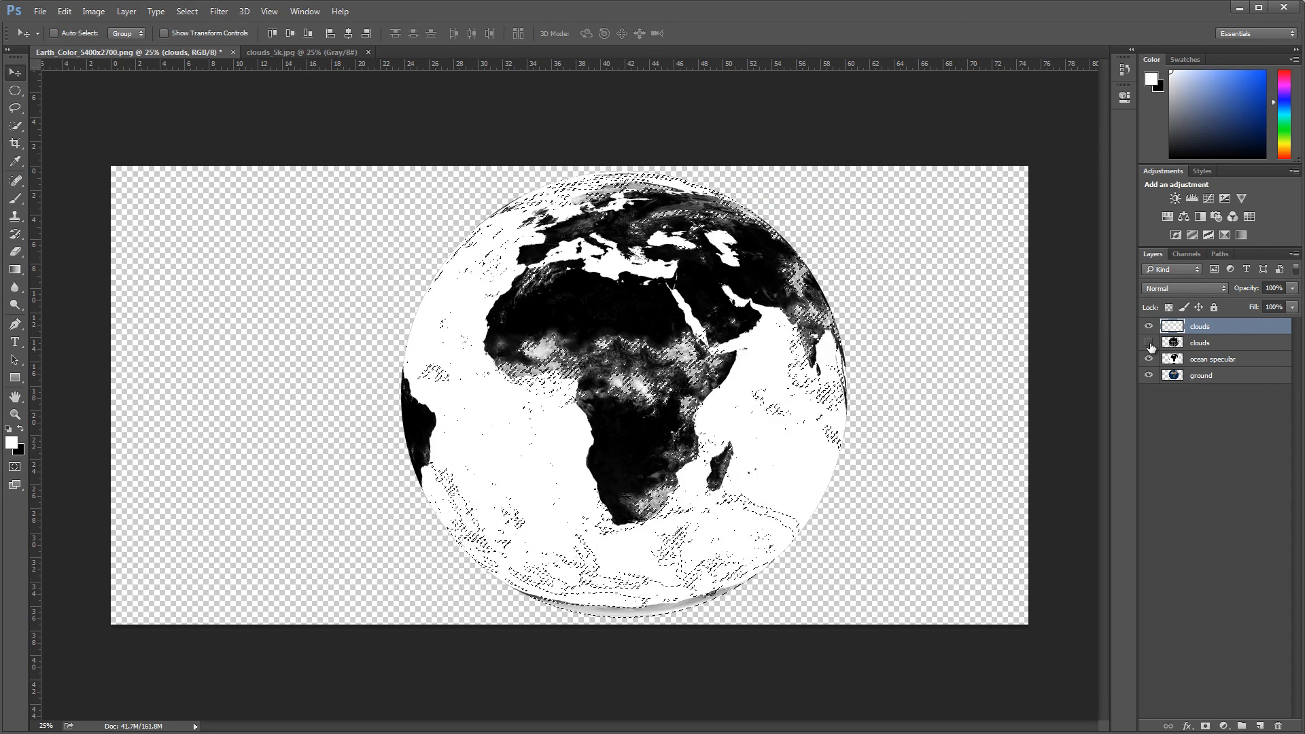
click(1148, 359)
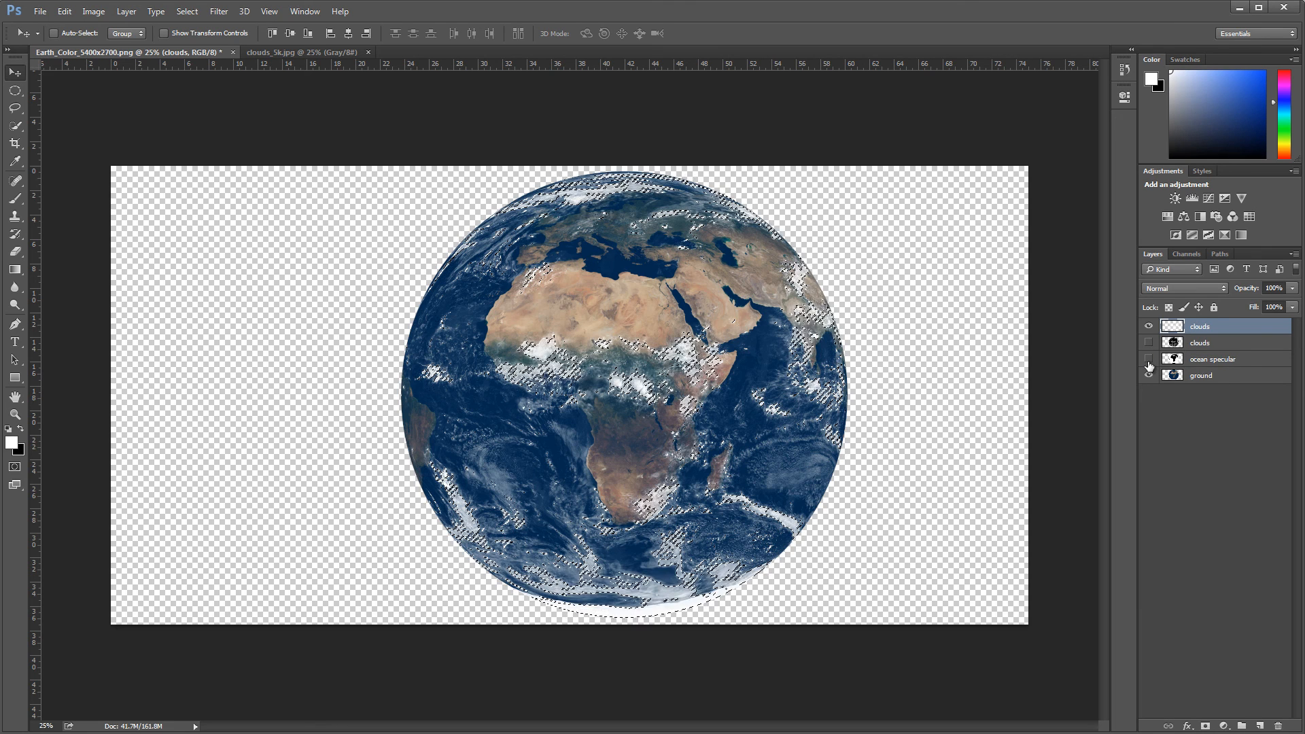
click(187, 11)
click(197, 40)
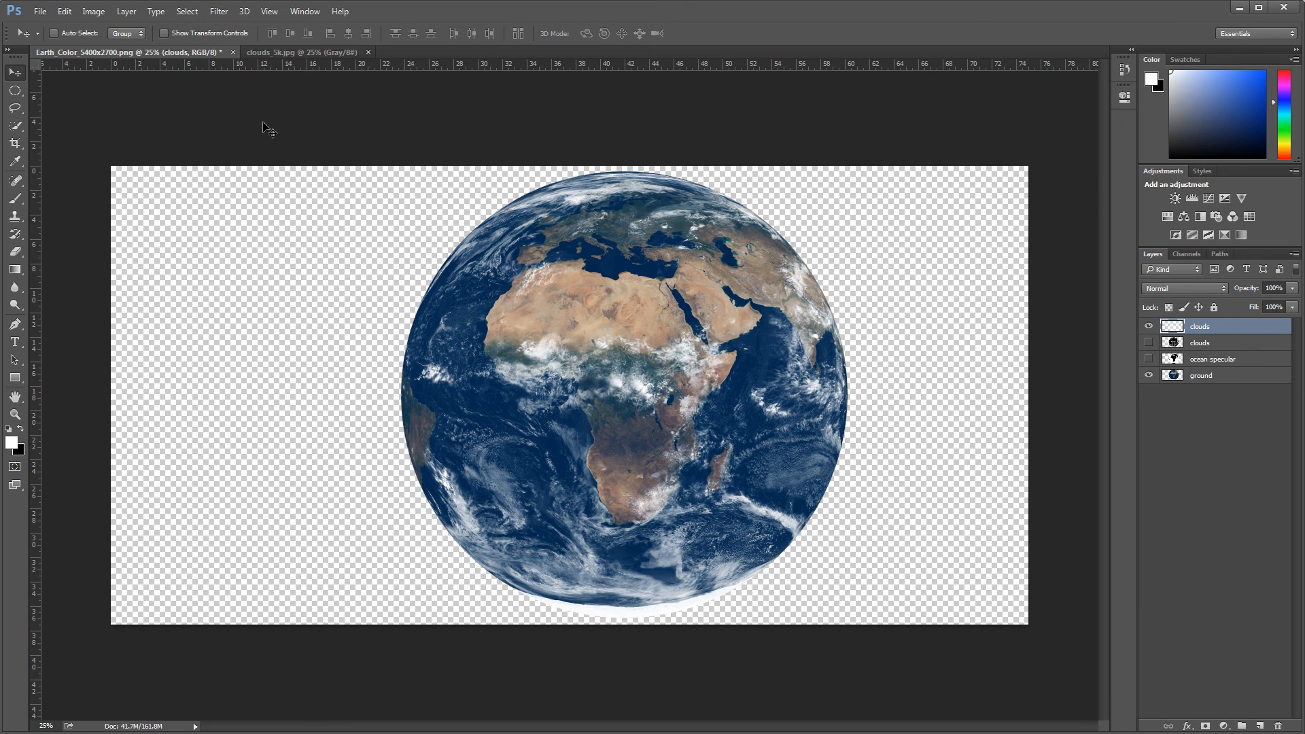
Inspect the white clouds over the ground up close and delete the original grayscale clouds layer
click(15, 414)
click(759, 404)
click(819, 416)
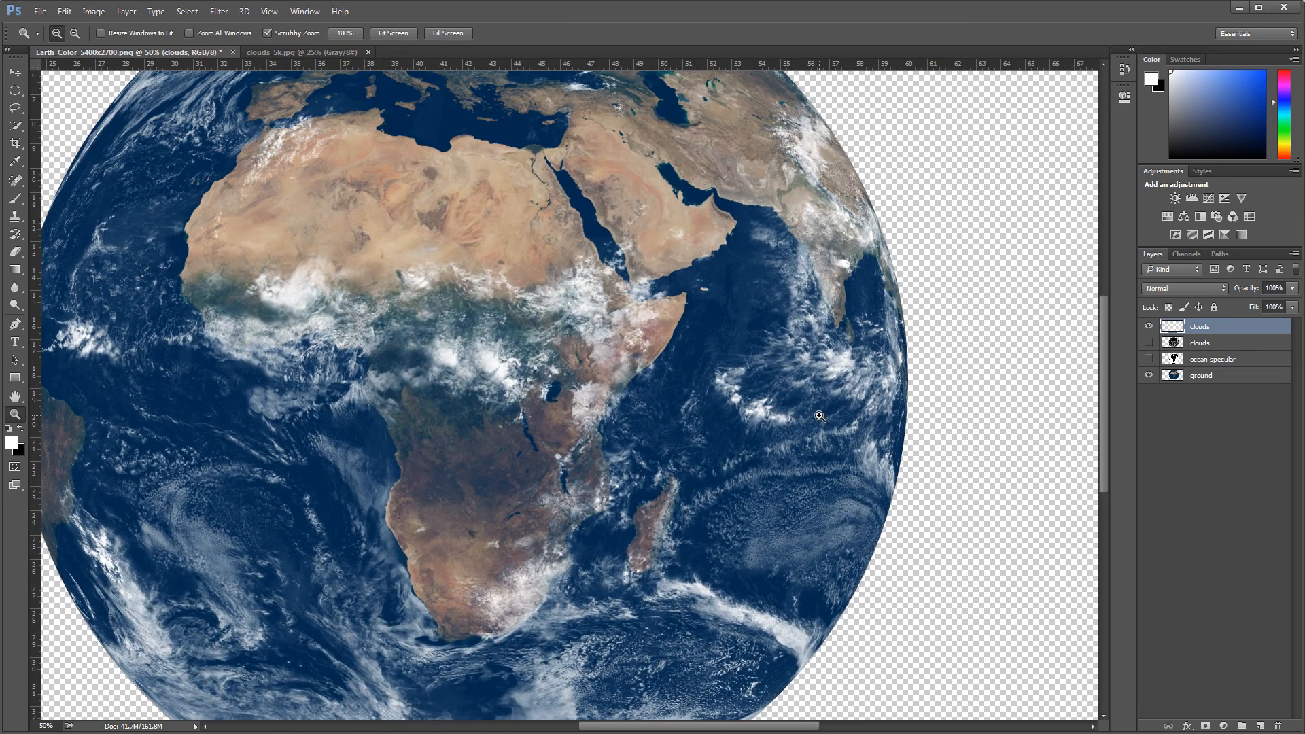
right_click(676, 390)
click(698, 407)
key(ctrl+0)
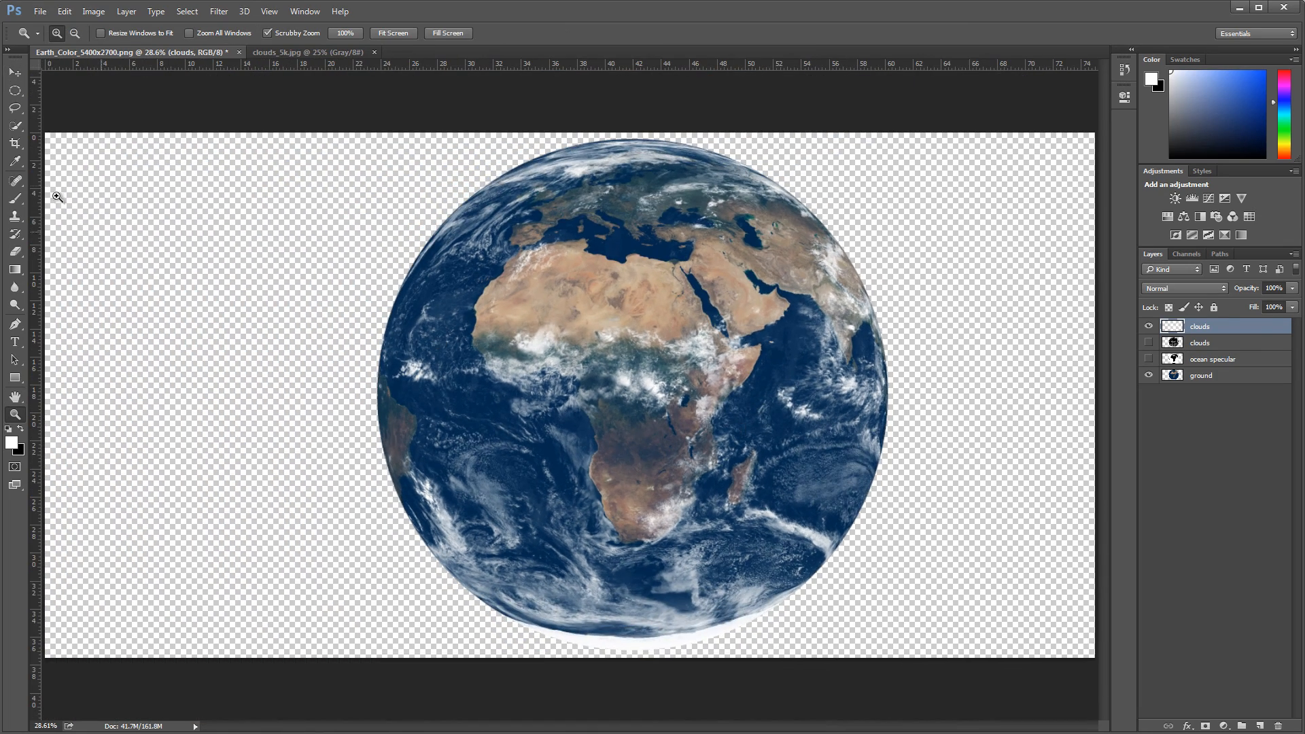
click(15, 72)
drag(1223, 347, 1278, 726)
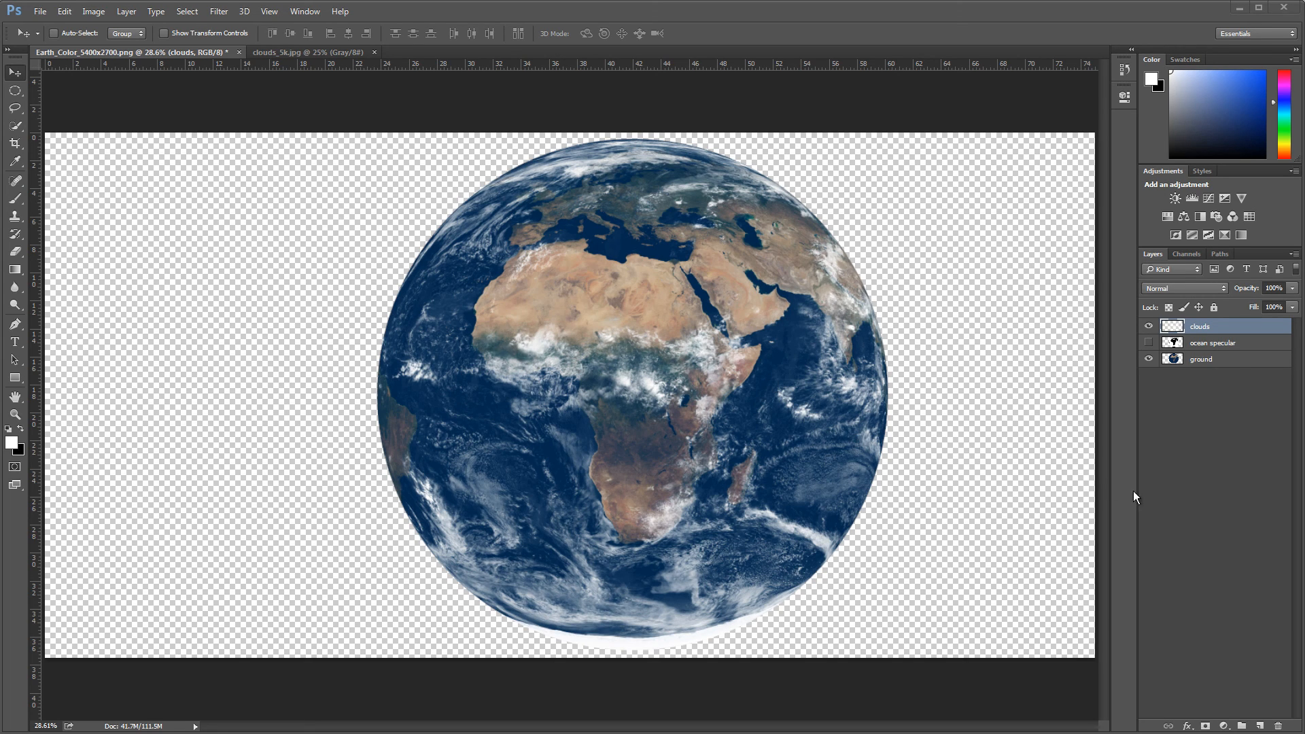
Create a new layer named "bg" and place it below the ground layer
click(1260, 726)
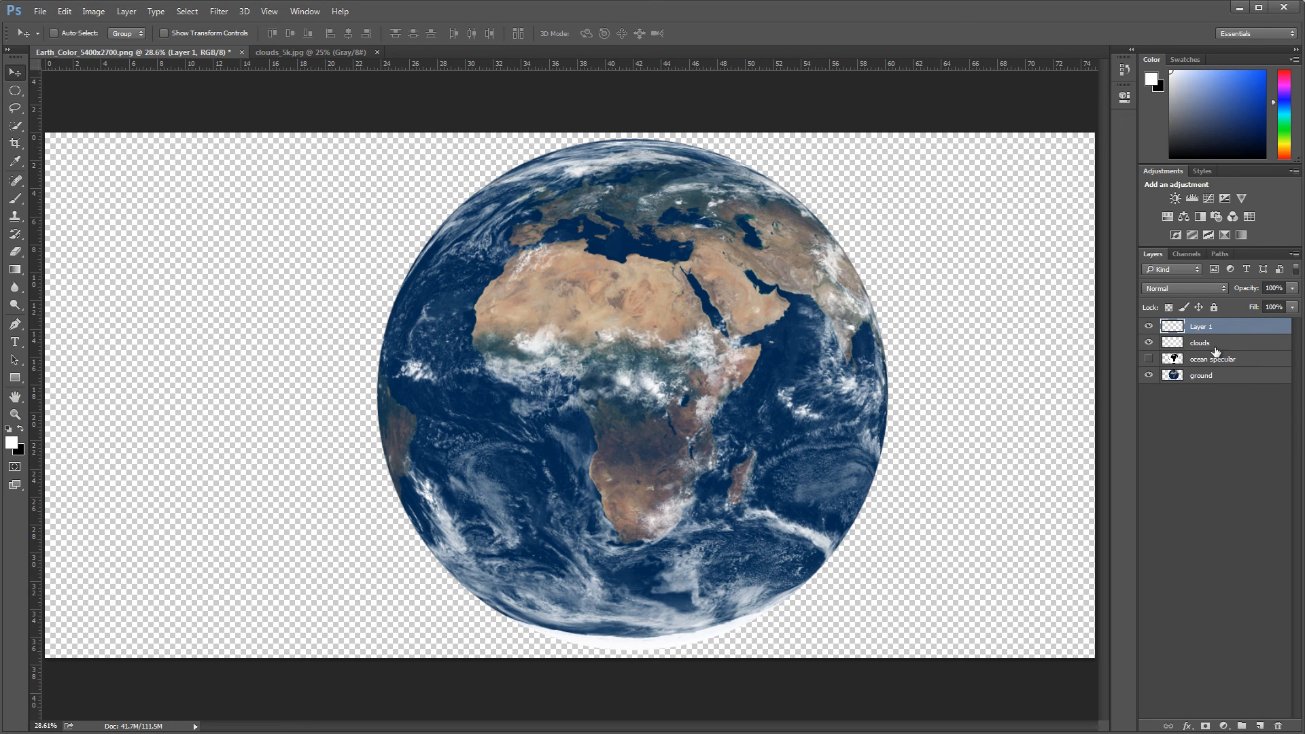
double_click(1202, 327)
text(bg)
key(Return)
drag(1205, 331, 1226, 406)
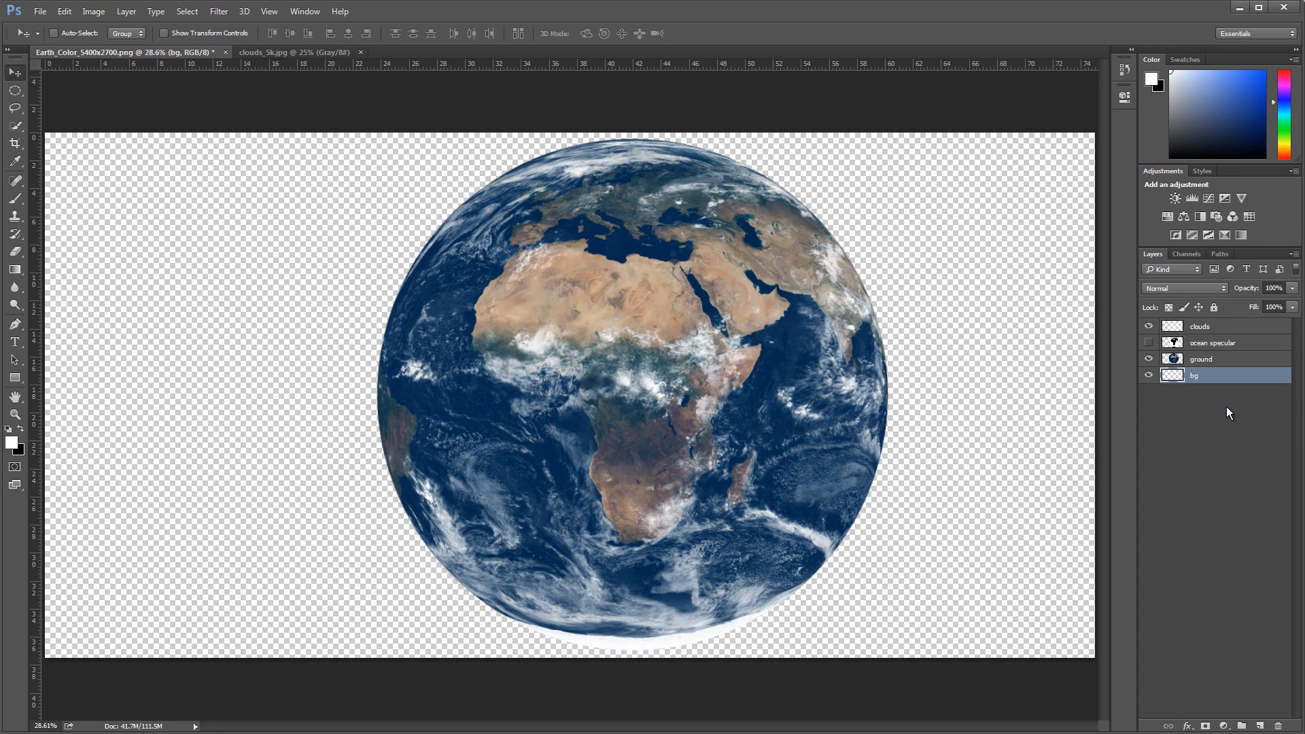
Make black the foreground color and fill the bg layer with it at 100% opacity
click(21, 427)
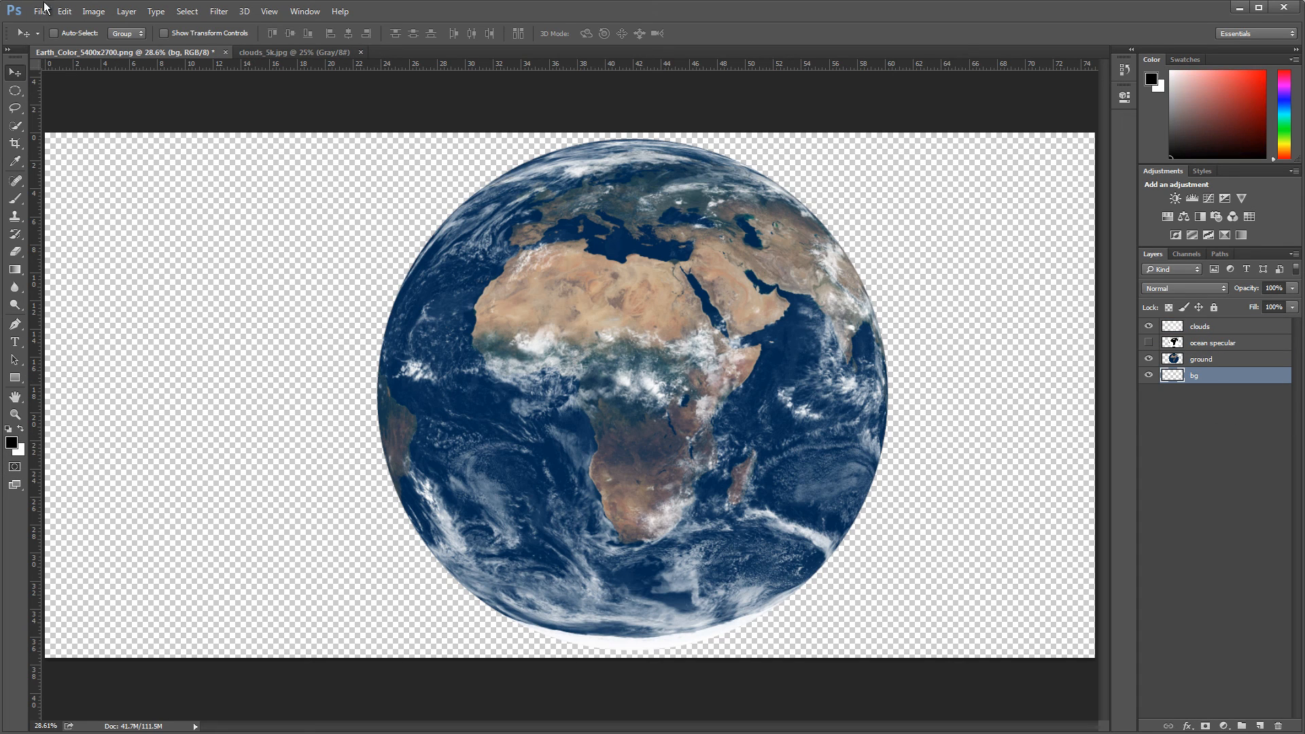
click(64, 11)
click(72, 197)
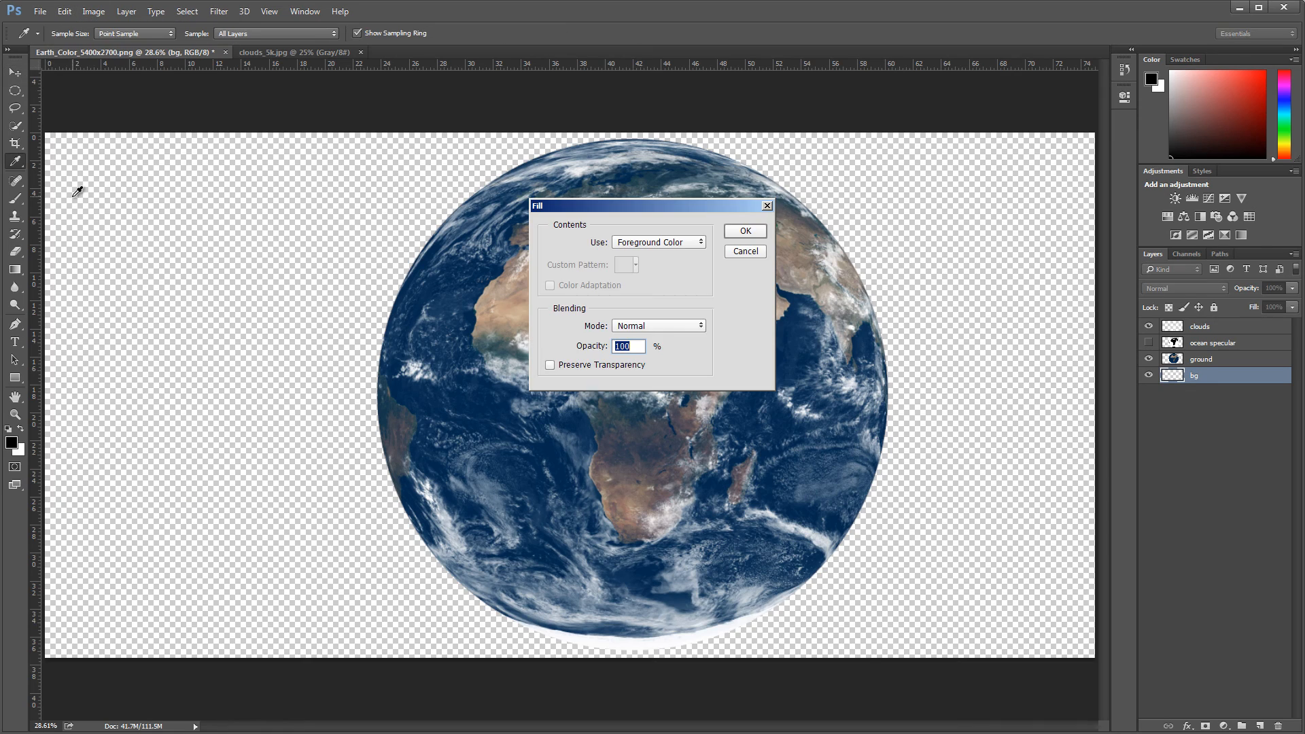
key(Return)
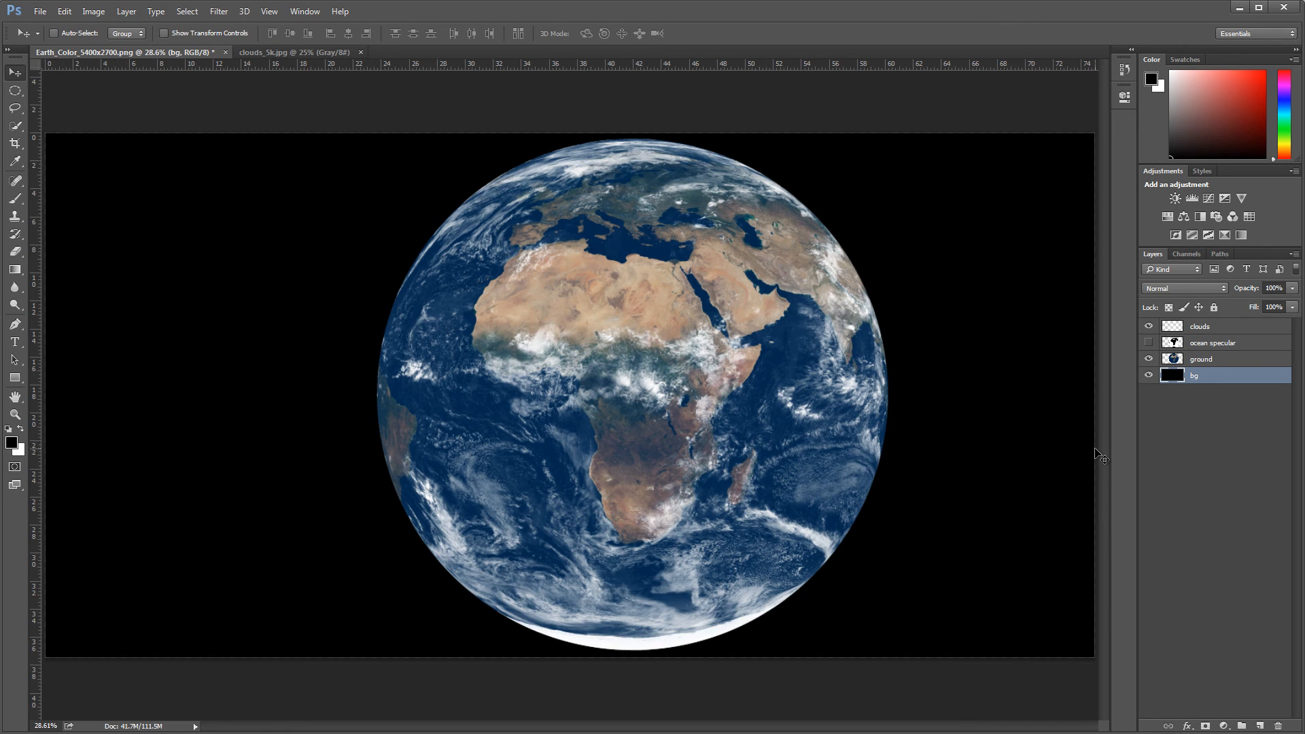
Add a new layer named "shadow" above the clouds layer
click(1238, 327)
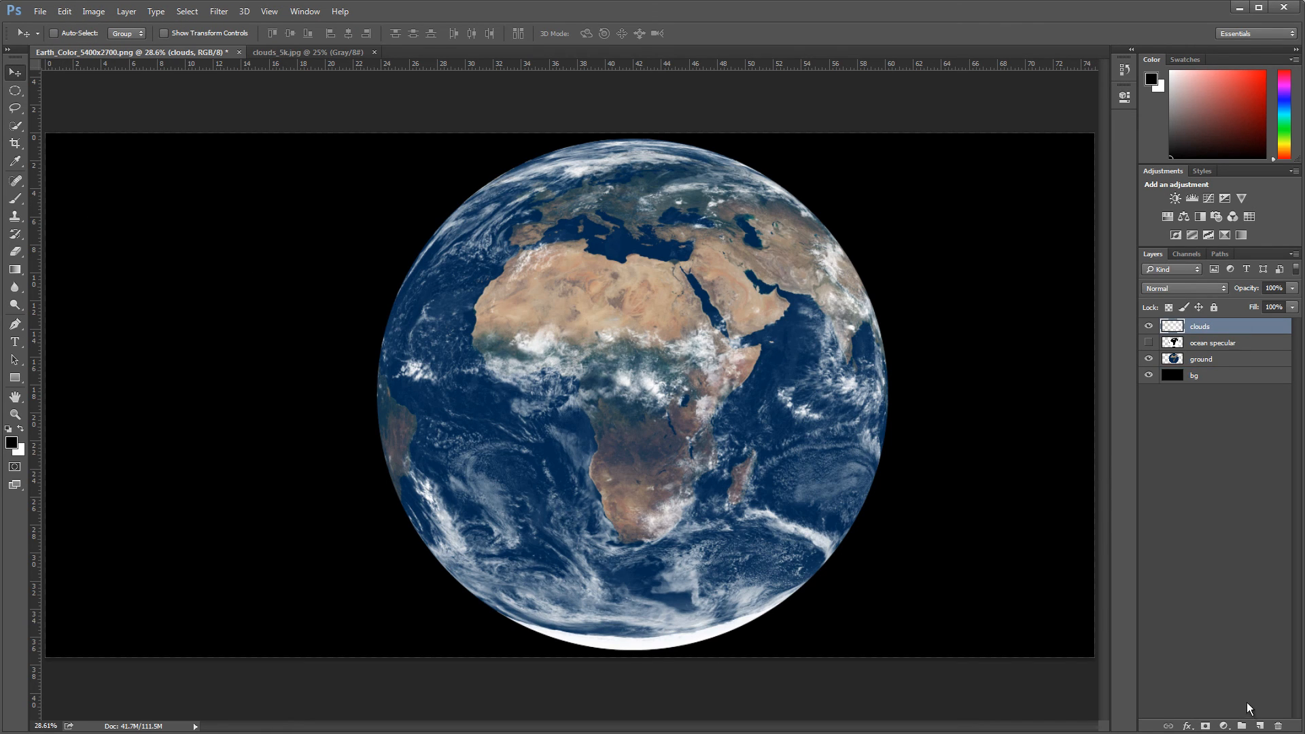
click(1259, 725)
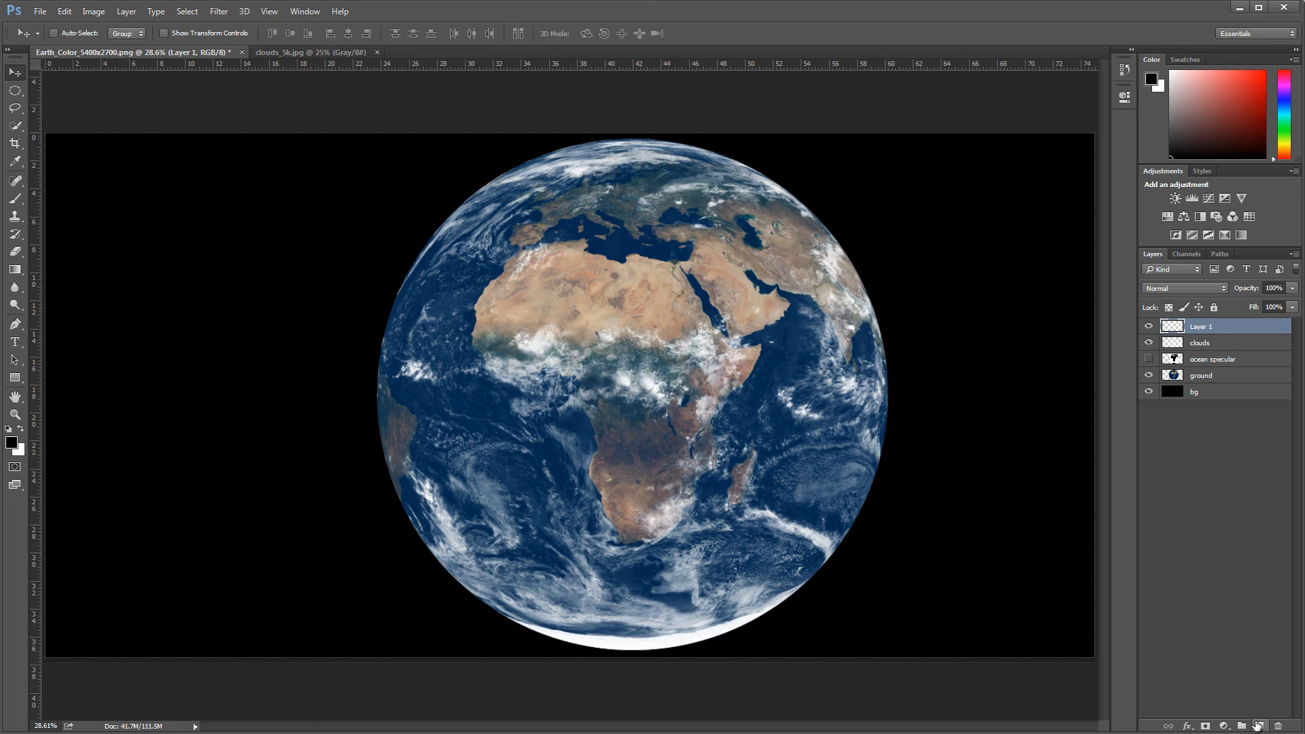
double_click(1199, 327)
text(shadow)
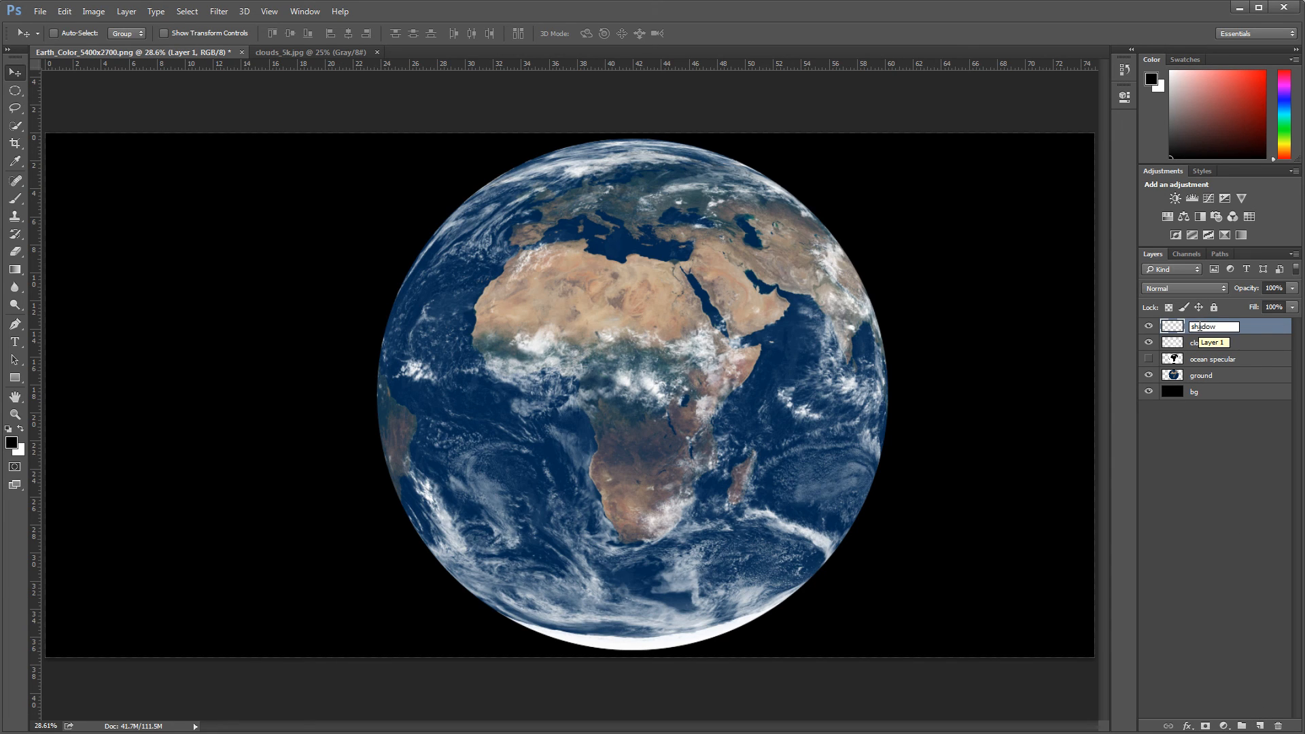
key(Return)
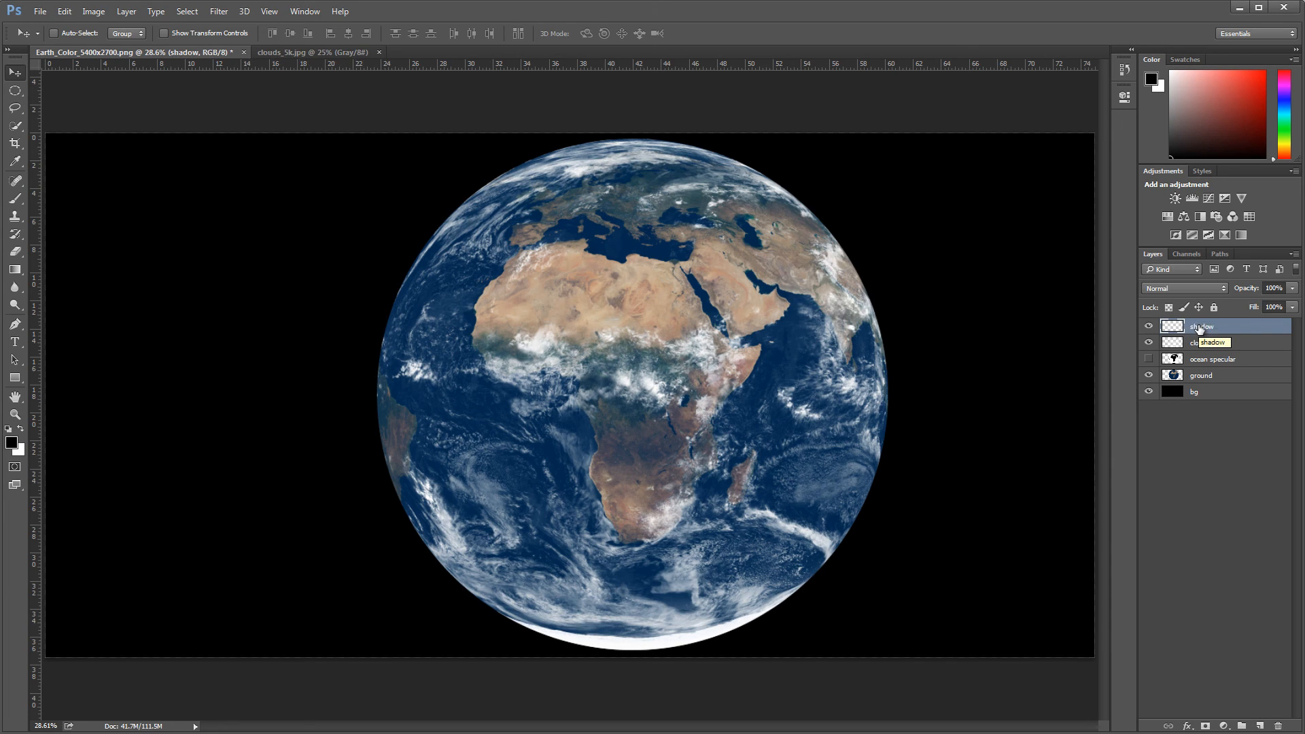
Load the ground layer's circular outline as a selection and fill it with black on the shadow layer
ctrl+click(1174, 376)
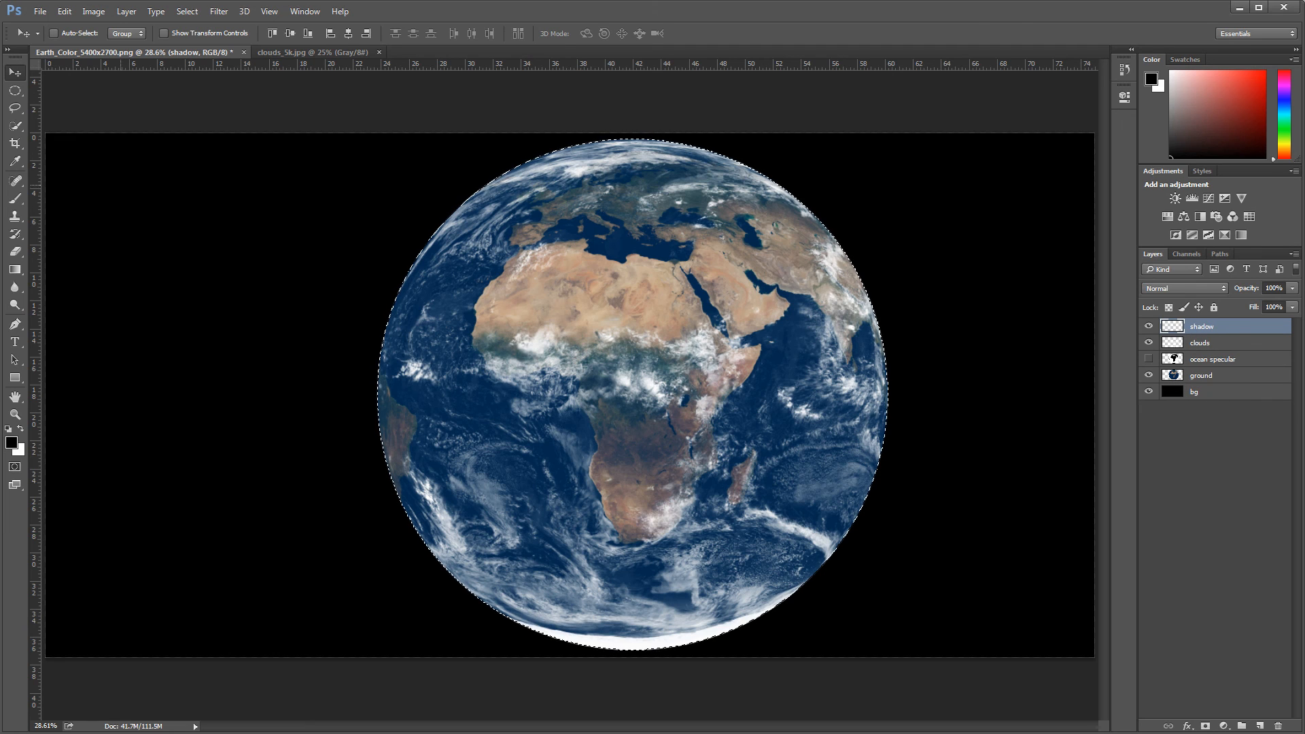
click(65, 12)
click(98, 196)
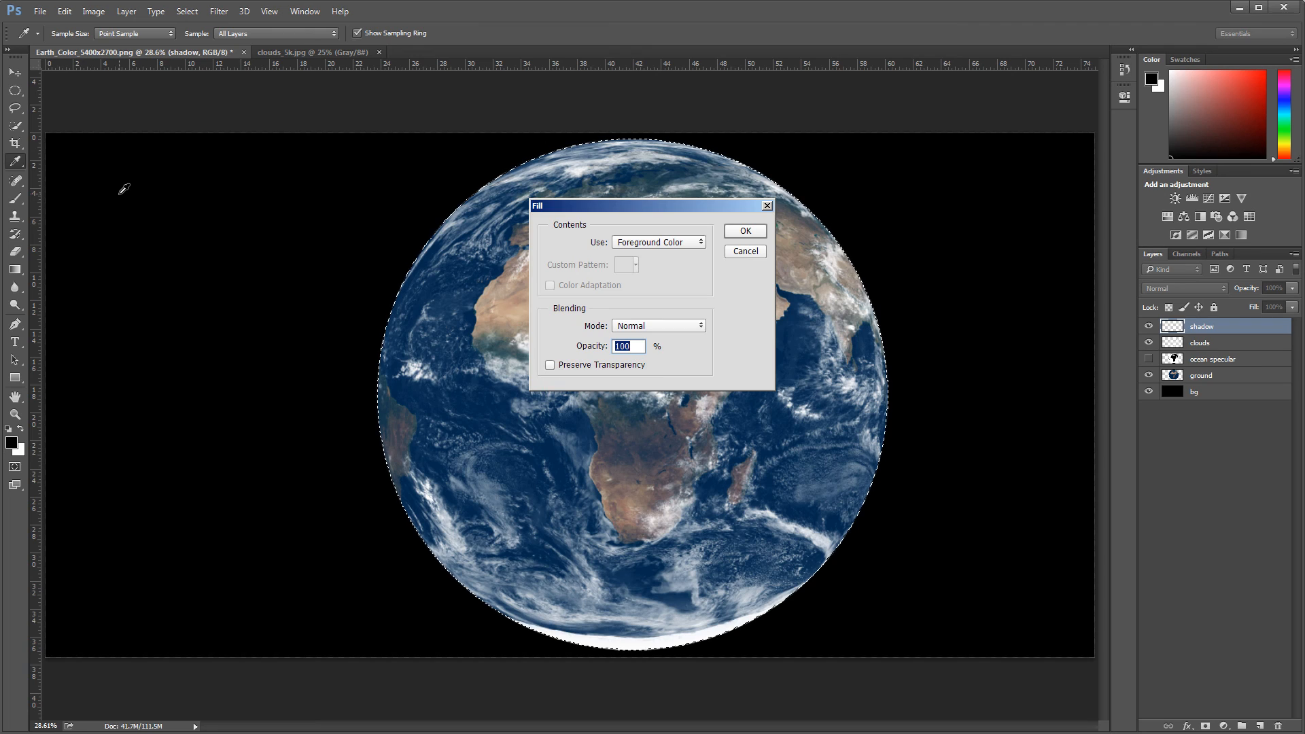
key(Return)
key(v)
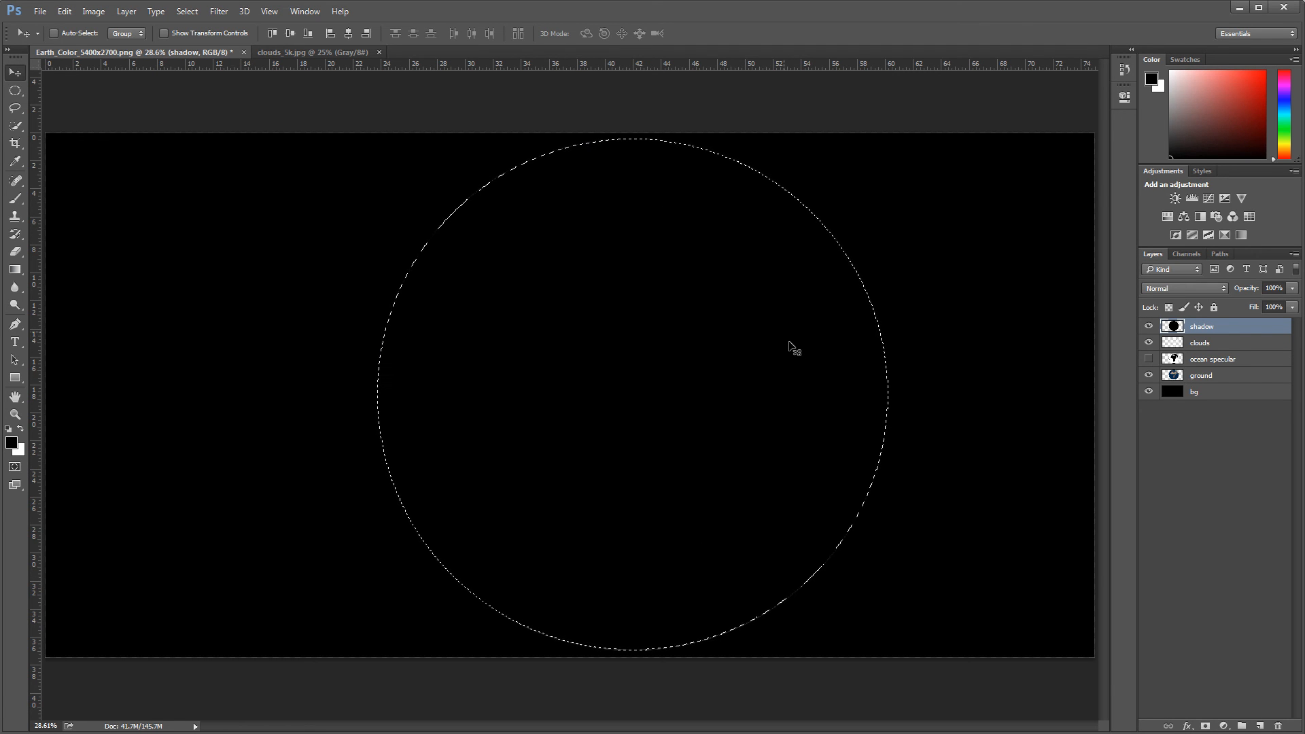
Move only the circular selection outline left by about a quarter of its width, leaving the shadow layer's pixels in place
click(16, 91)
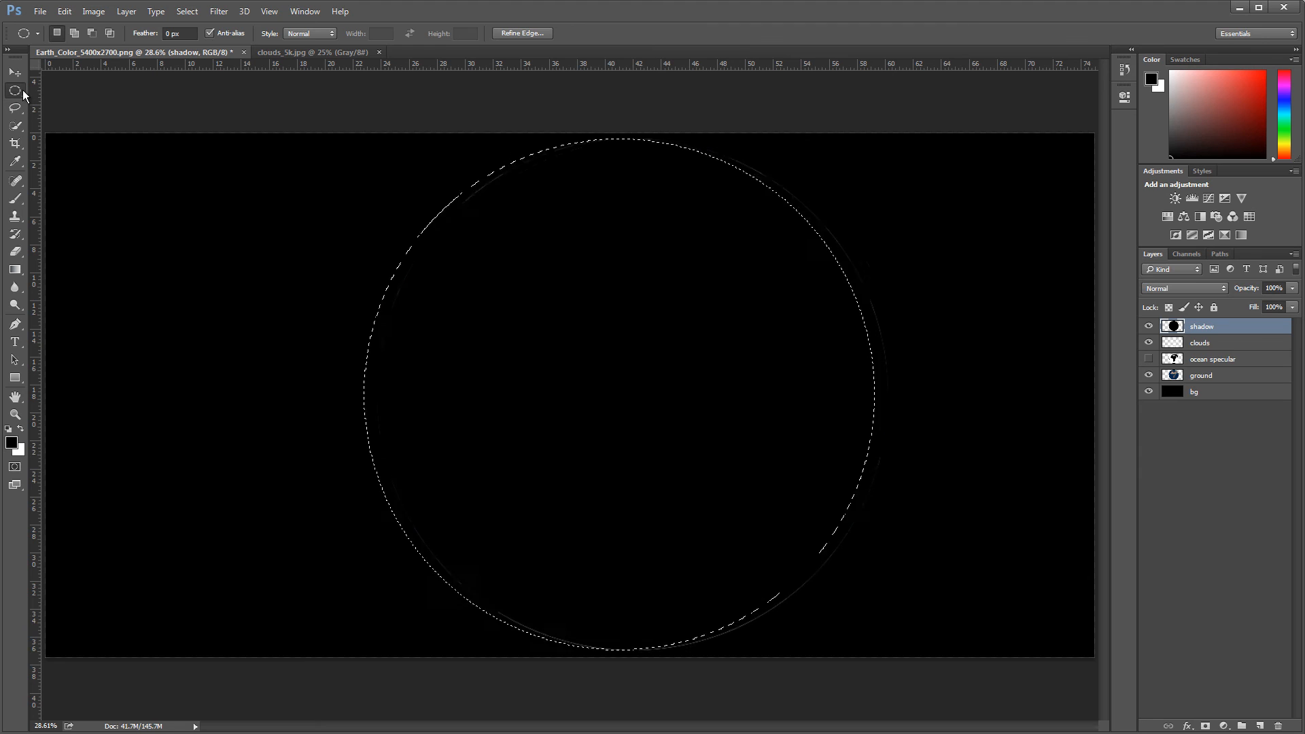
key(shift+Left)
key(shift+Left)
key(shift+Left)
key(shift+Left)
key(shift+Left)
key(shift+Left)
key(shift+Left)
key(shift+Left)
key(shift+Left)
key(shift+Left)
key(shift+Left)
key(shift+Left)
key(shift+Left)
key(shift+Left)
key(shift+Left)
key(shift+Left)
key(shift+Left)
key(shift+Left)
key(shift+Left)
key(shift+Left)
key(shift+Left)
key(shift+Left)
key(shift+Left)
key(shift+Left)
key(shift+Left)
key(shift+Left)
key(shift+Left)
key(shift+Left)
key(shift+Left)
key(shift+Left)
key(shift+Left)
key(shift+Left)
key(shift+Left)
key(shift+Left)
key(shift+Left)
key(shift+Left)
key(shift+Left)
key(shift+Left)
key(shift+Left)
key(shift+Left)
key(shift+Left)
key(shift+Left)
key(shift+Left)
key(shift+Left)
key(shift+Left)
key(shift+Left)
Transform the selection outline into a tall ellipse of about 114% height, extending past the canvas's upper and lower edges, and apply it
click(187, 11)
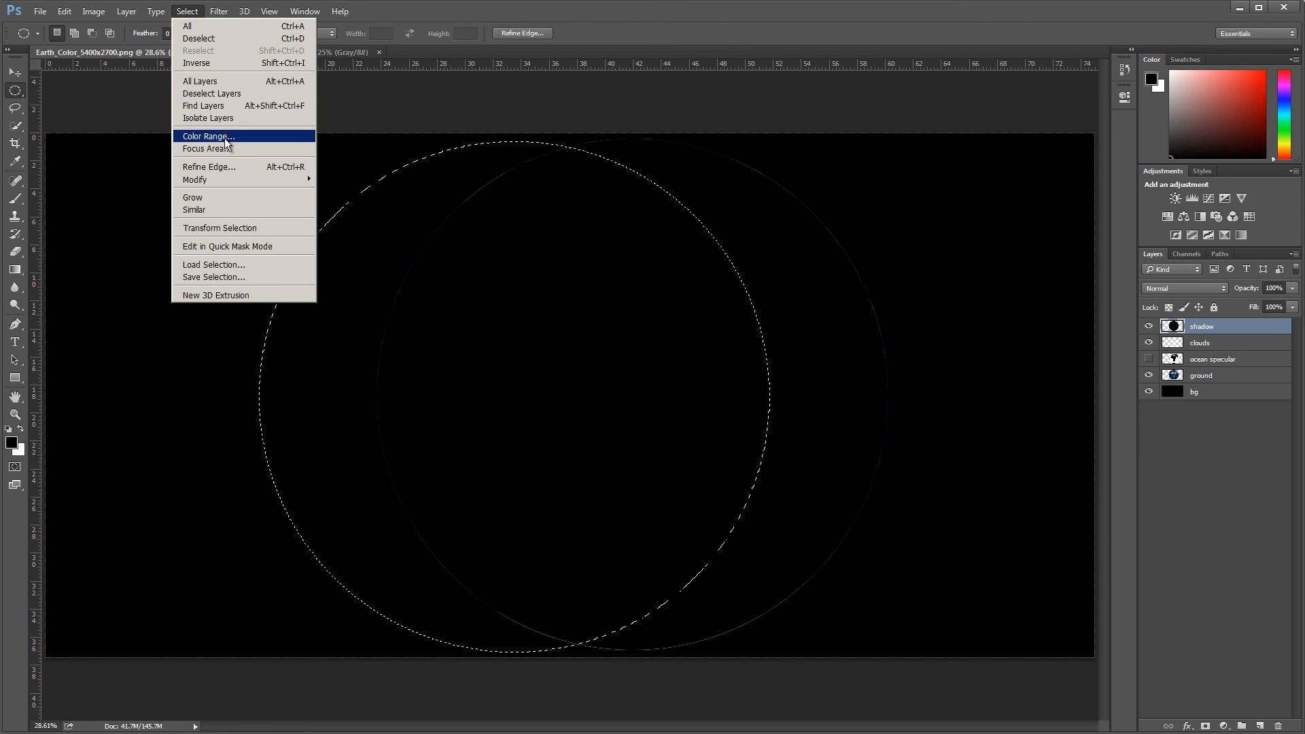
click(228, 228)
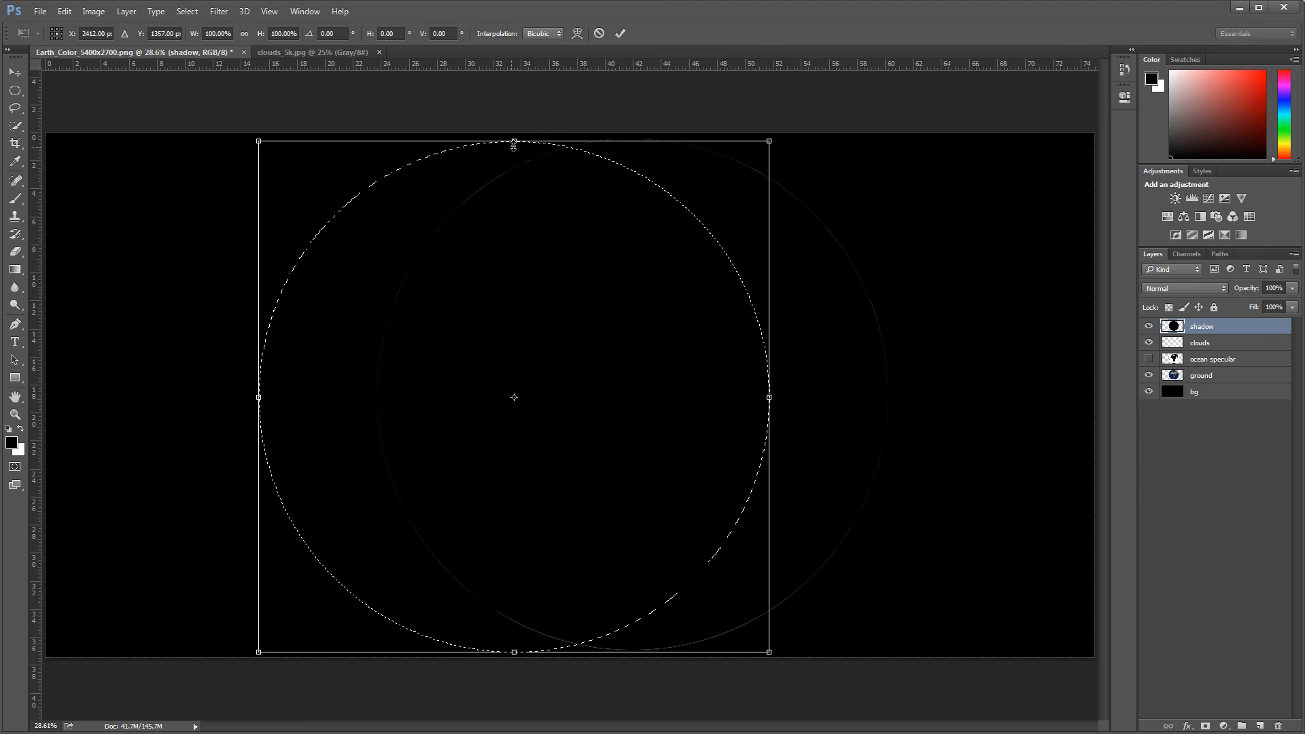
drag(514, 143, 514, 111)
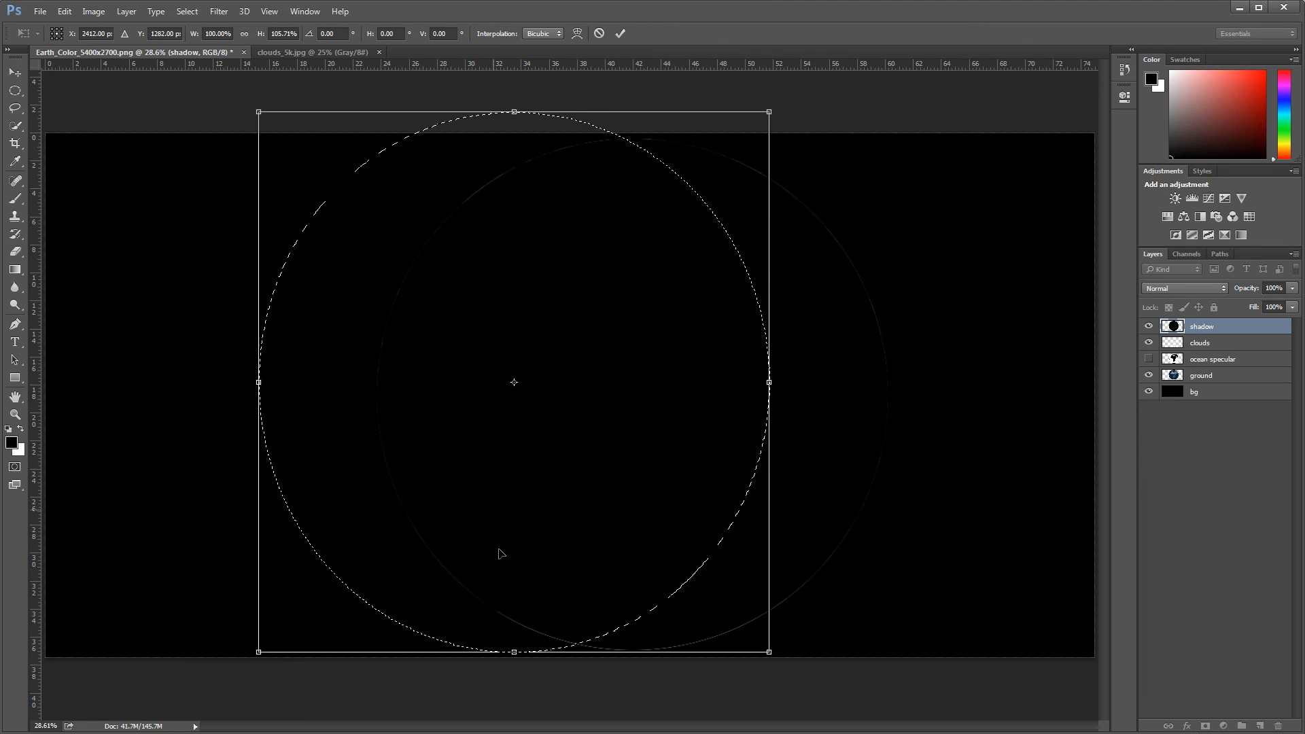
drag(514, 652, 507, 700)
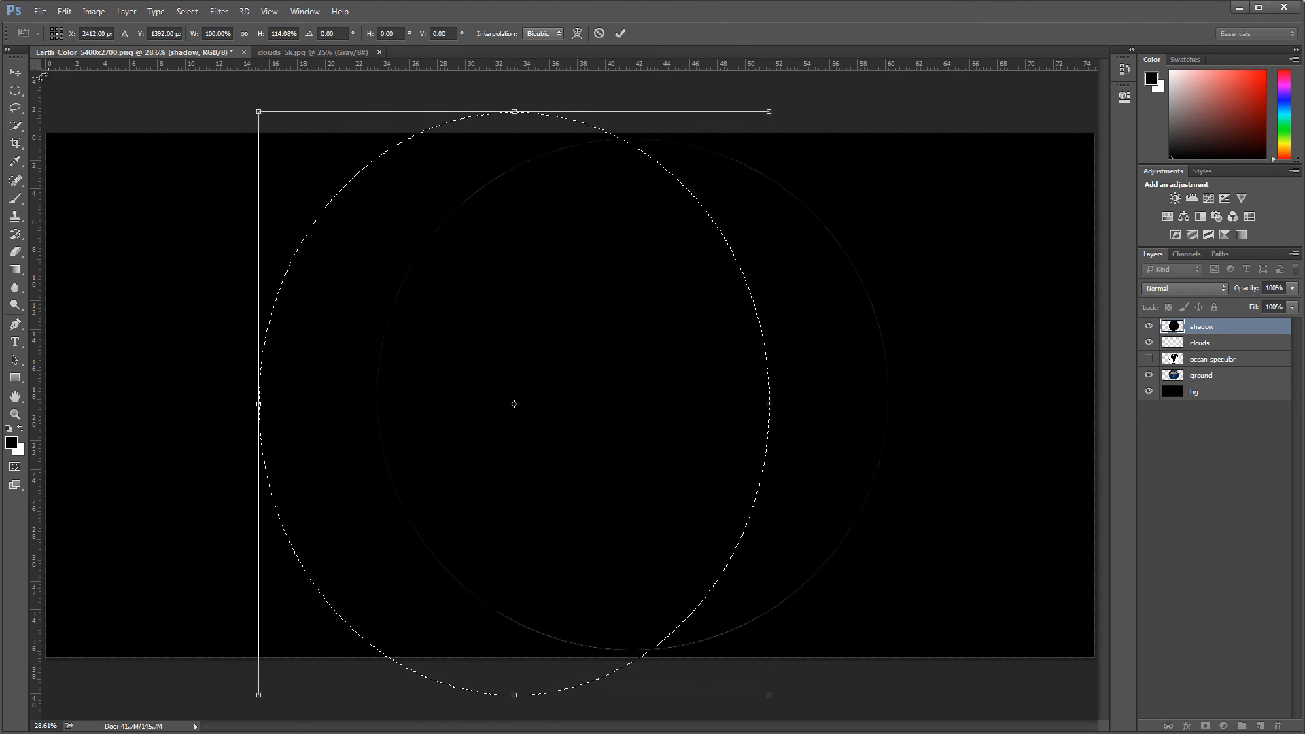
click(15, 72)
click(582, 295)
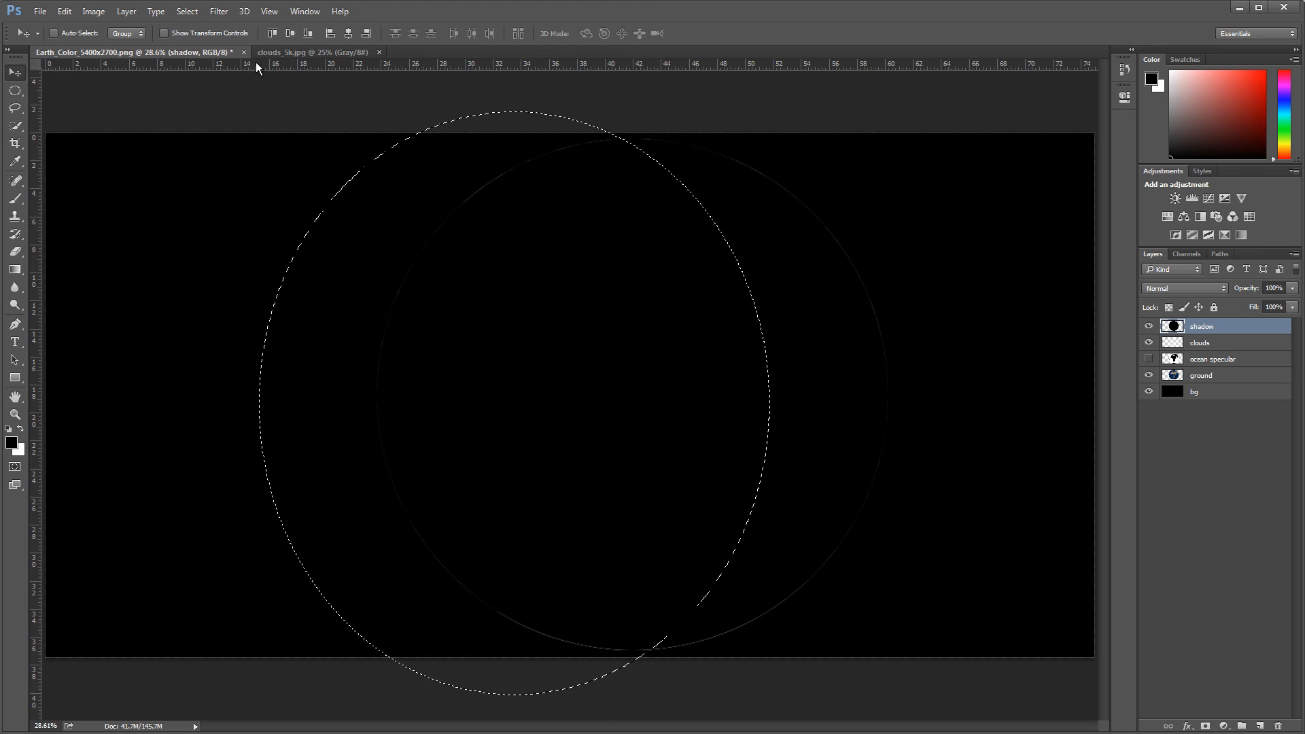
Feather the elliptical selection with a radius of 75 pixels
click(187, 14)
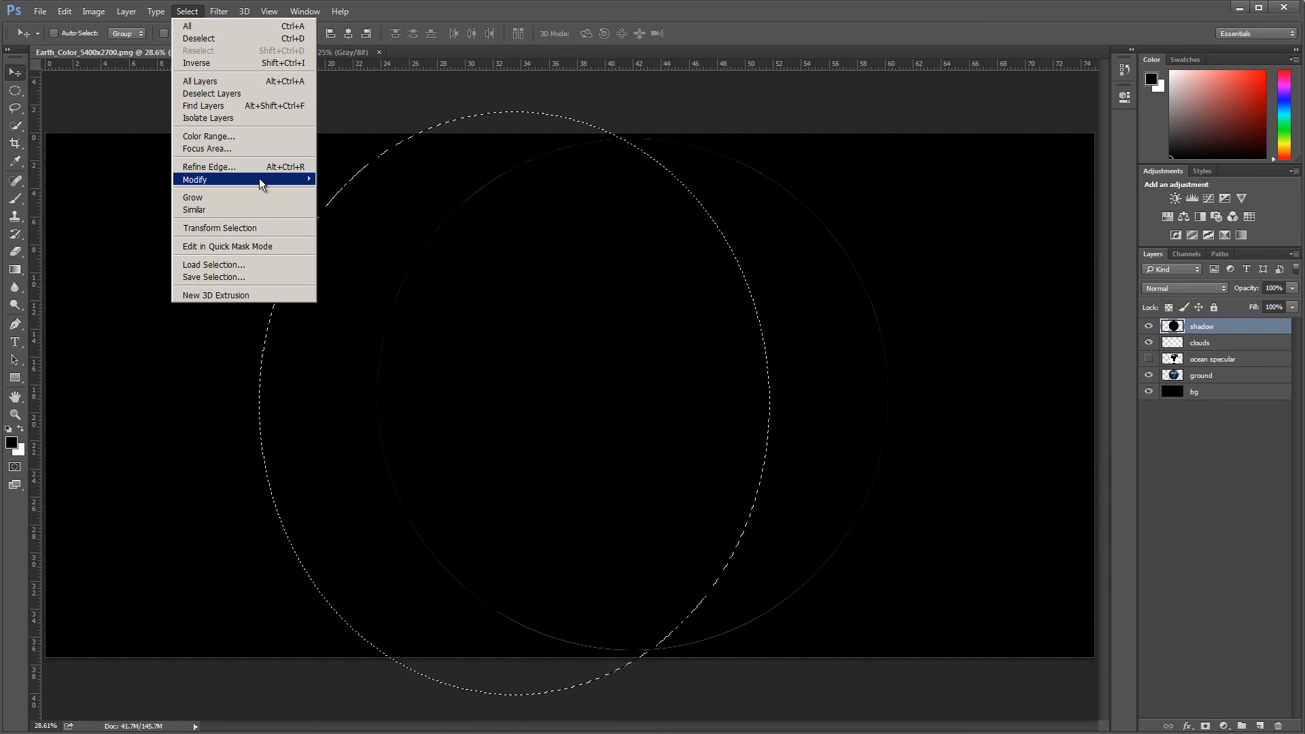
mouse_move(259, 178)
click(363, 227)
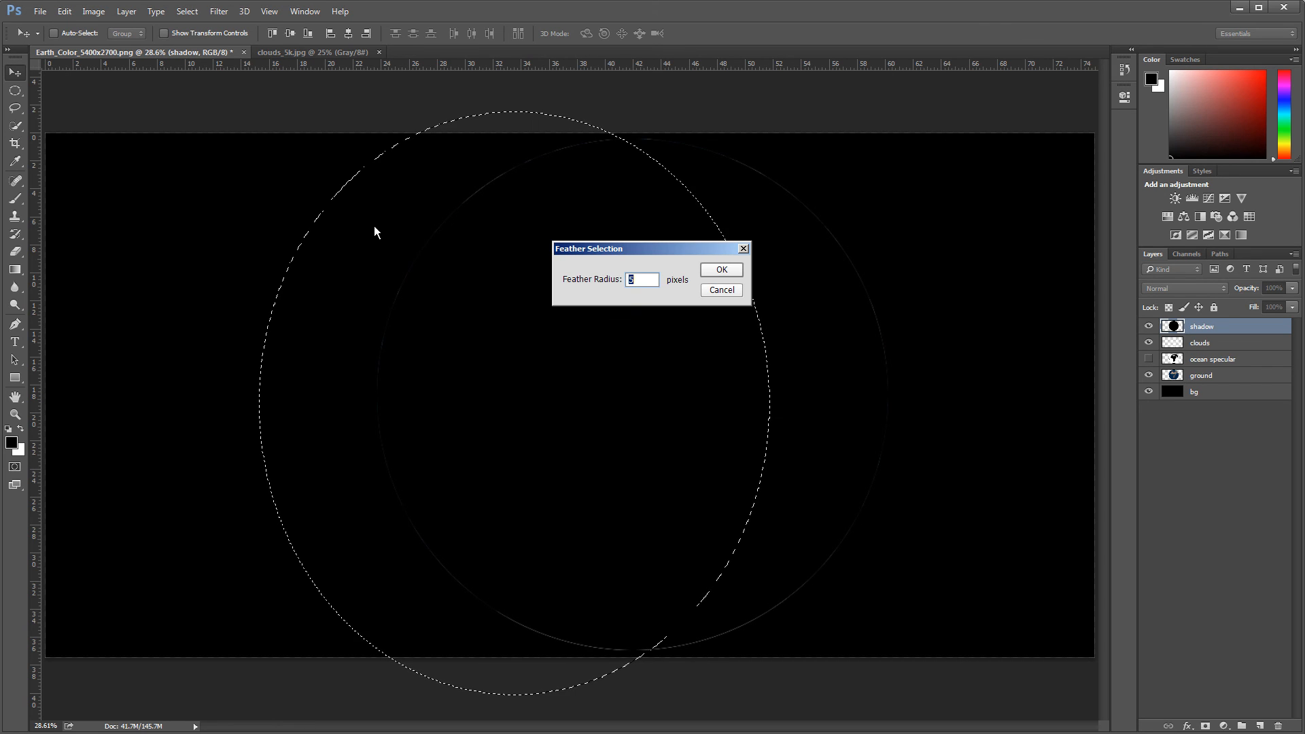
text(75)
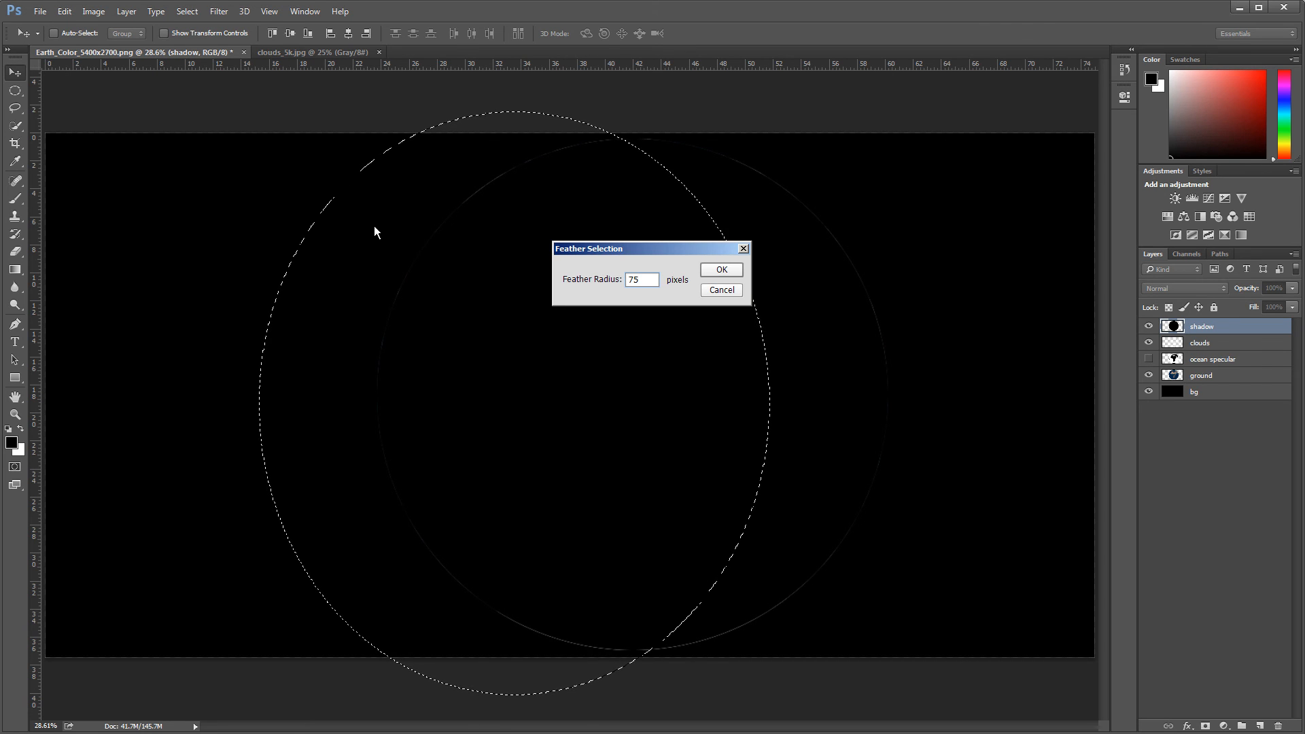
click(719, 272)
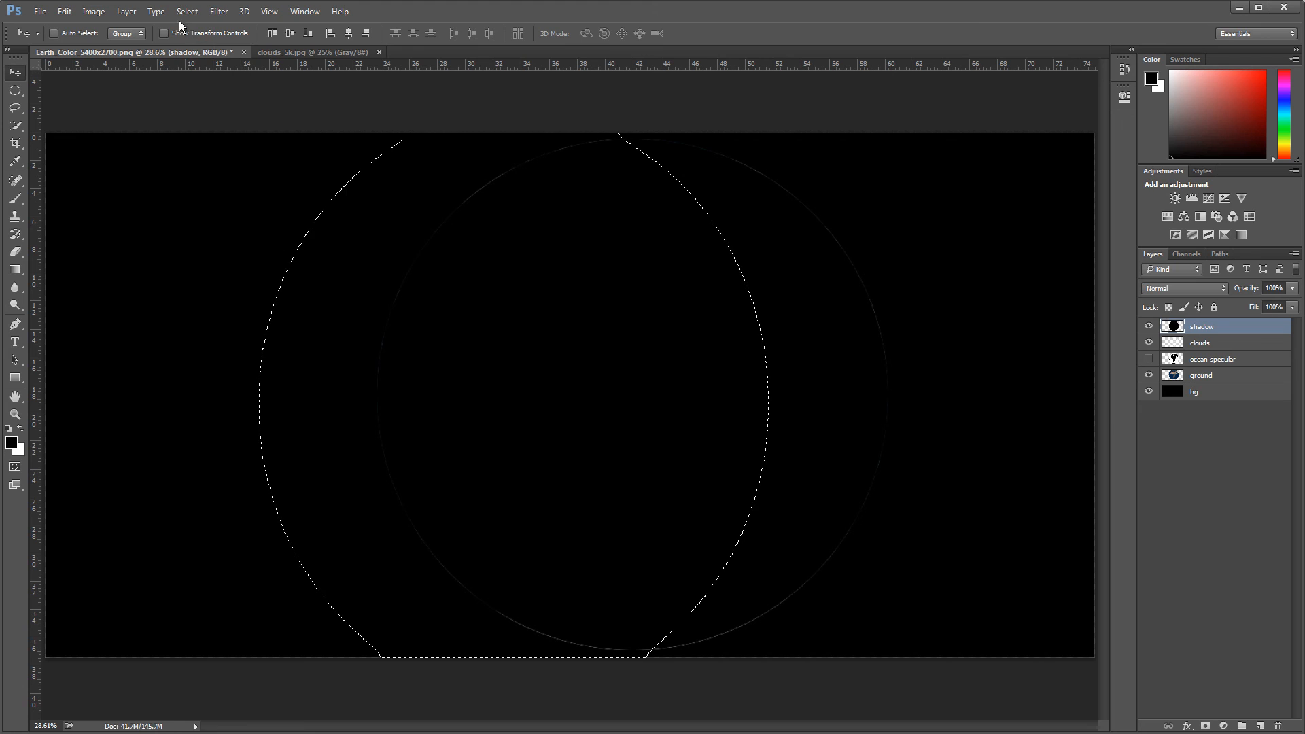
Invert the feathered selection, delete that area from the shadow layer, and deselect
click(187, 12)
click(198, 67)
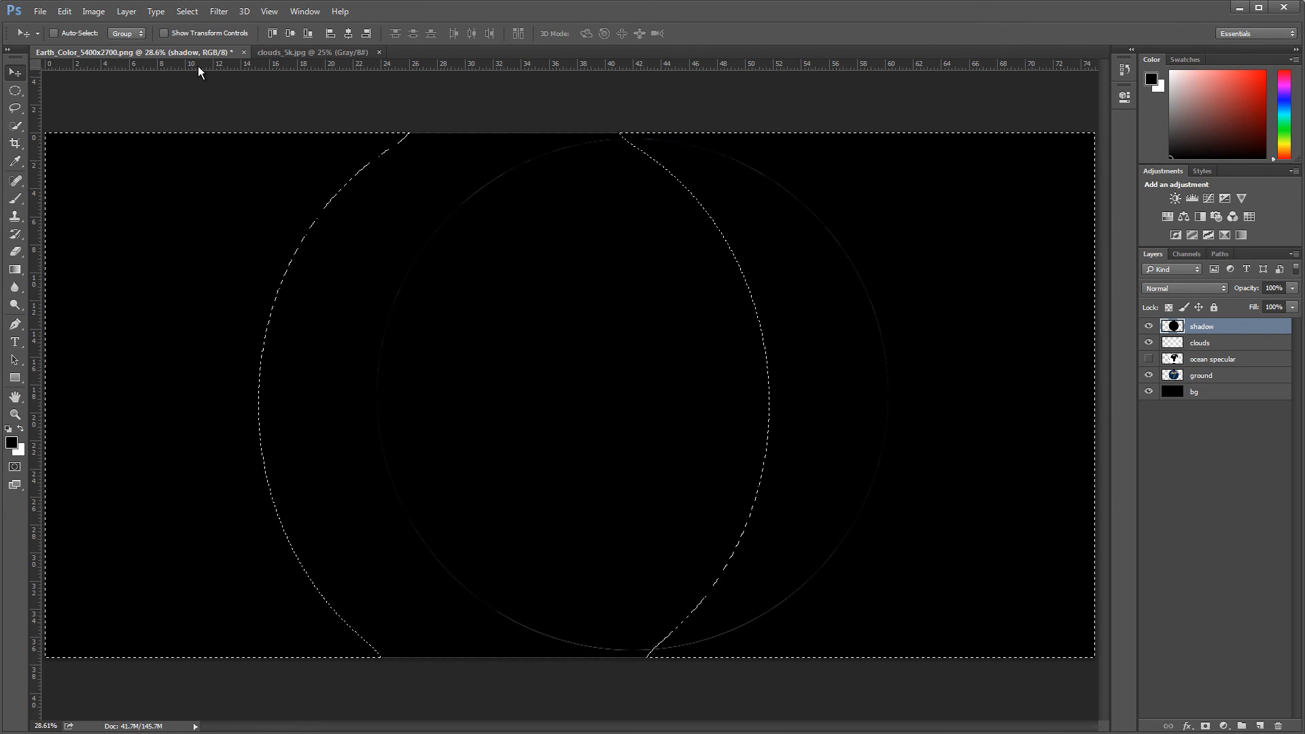
key(Delete)
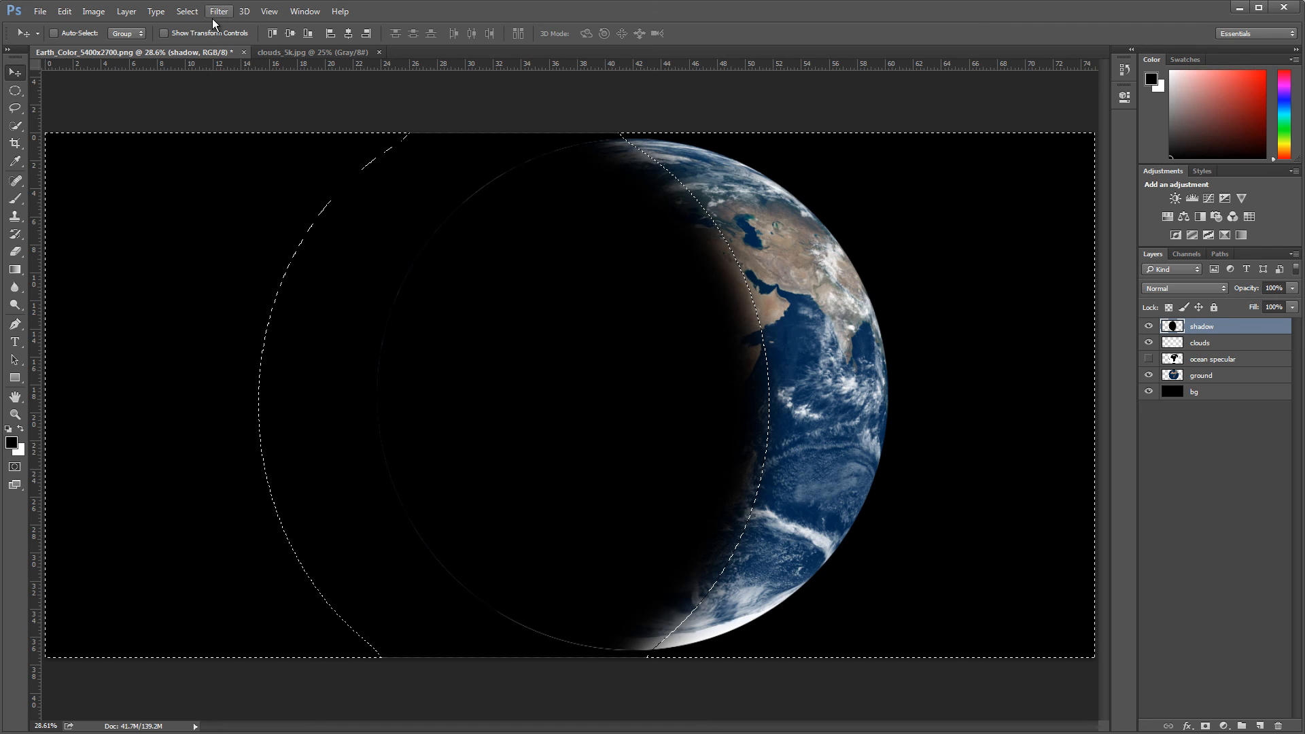
click(187, 11)
click(199, 39)
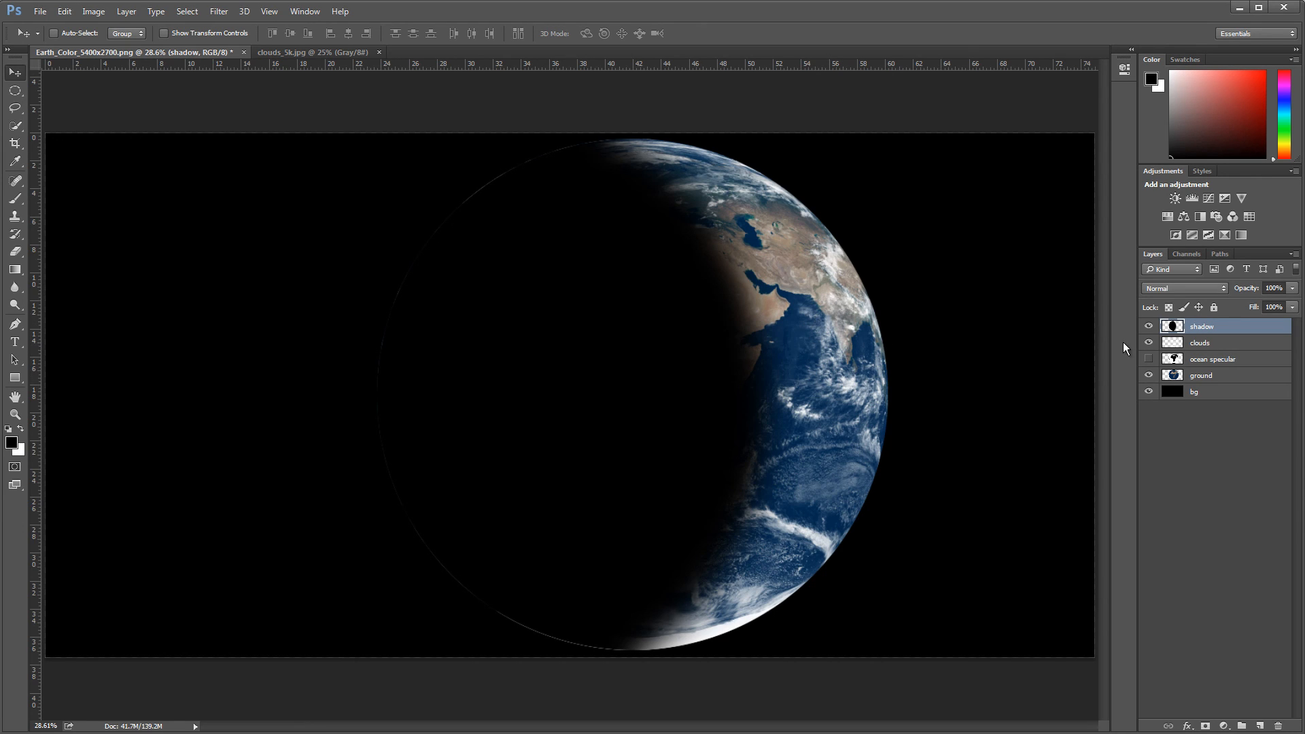
Hide the clouds and shadow layers, then select the ocean specular layer and make it visible
click(1149, 343)
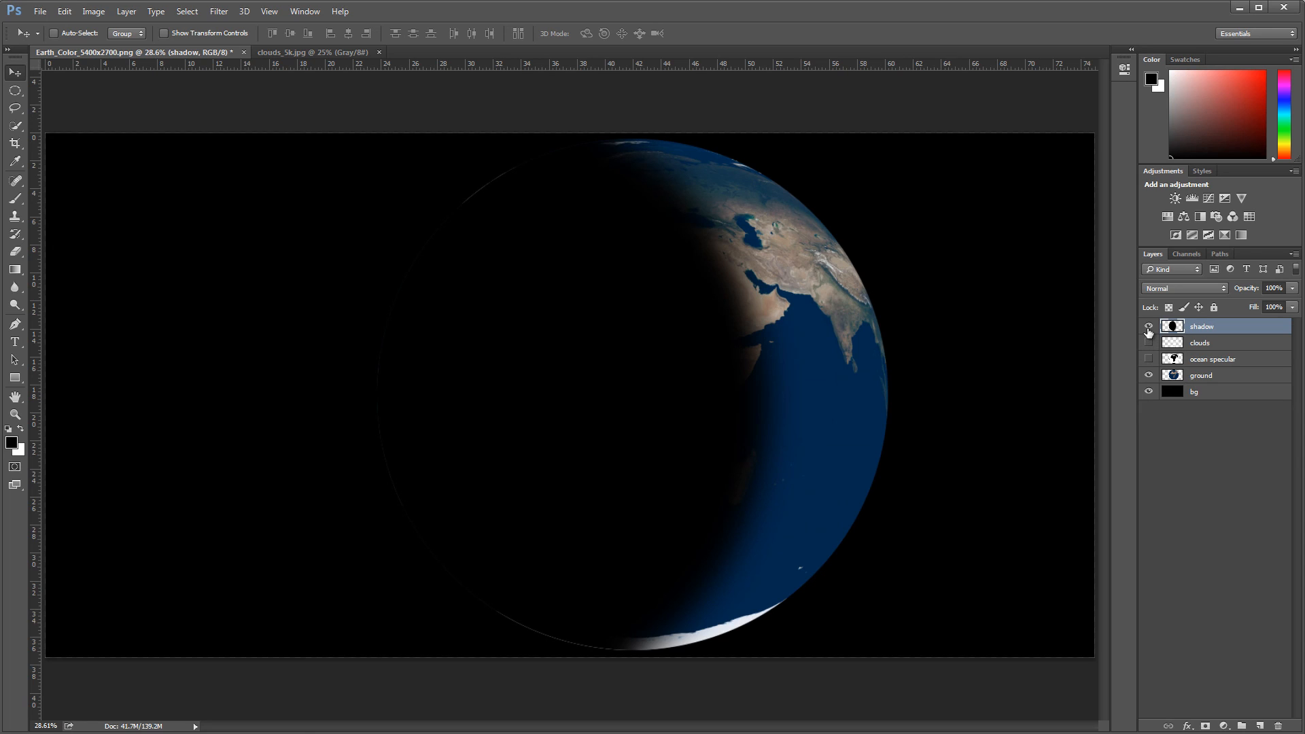
click(1149, 327)
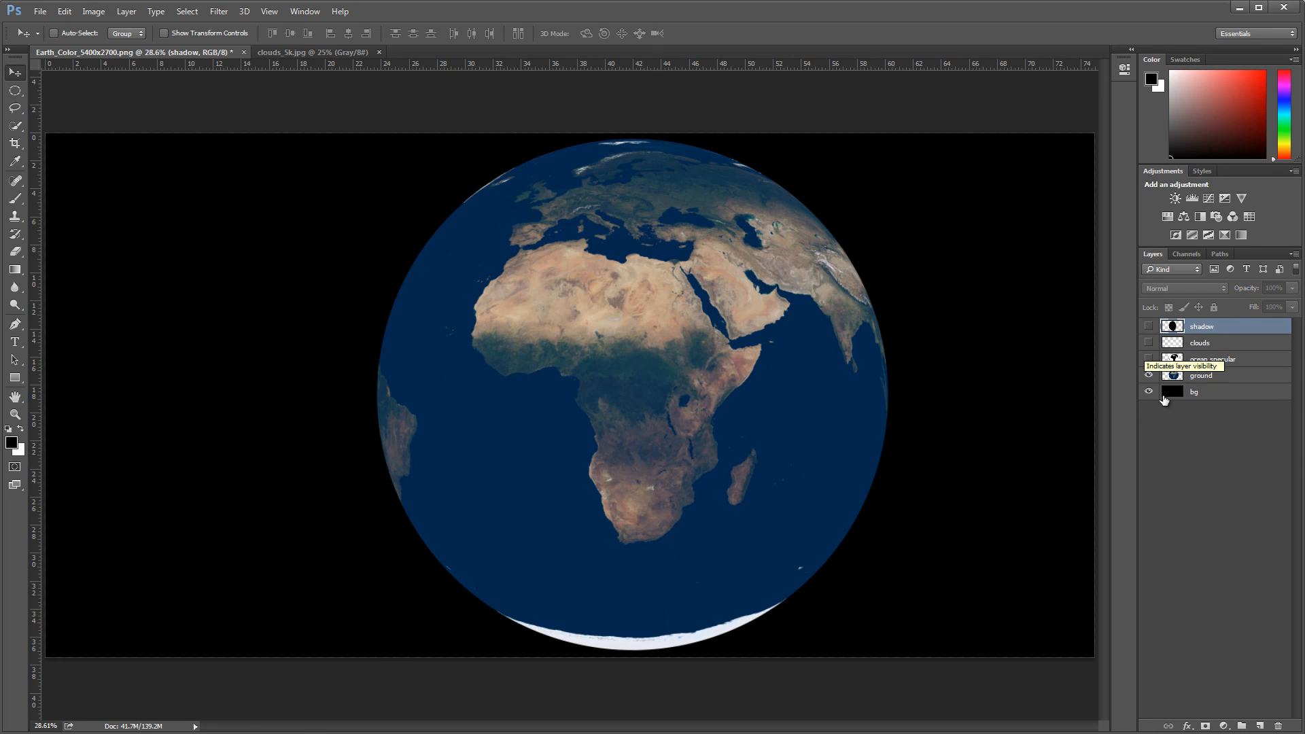
click(1211, 361)
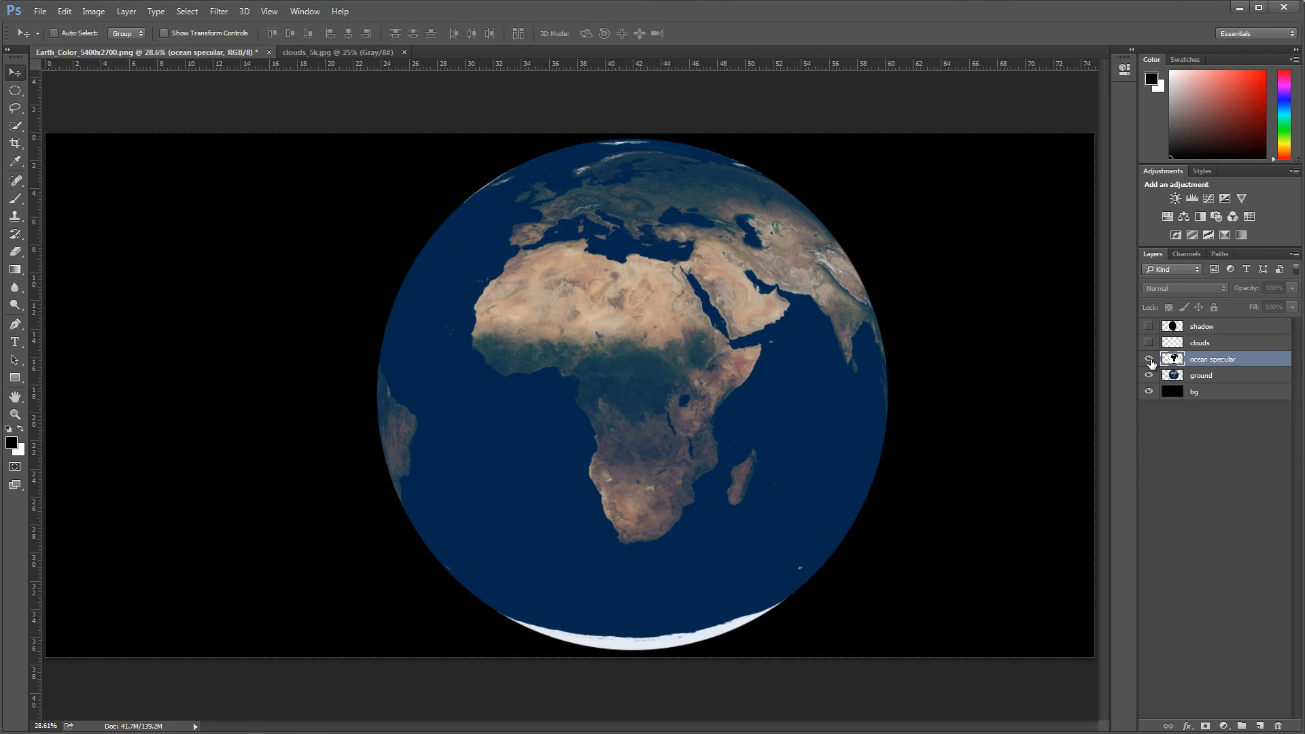
click(1149, 359)
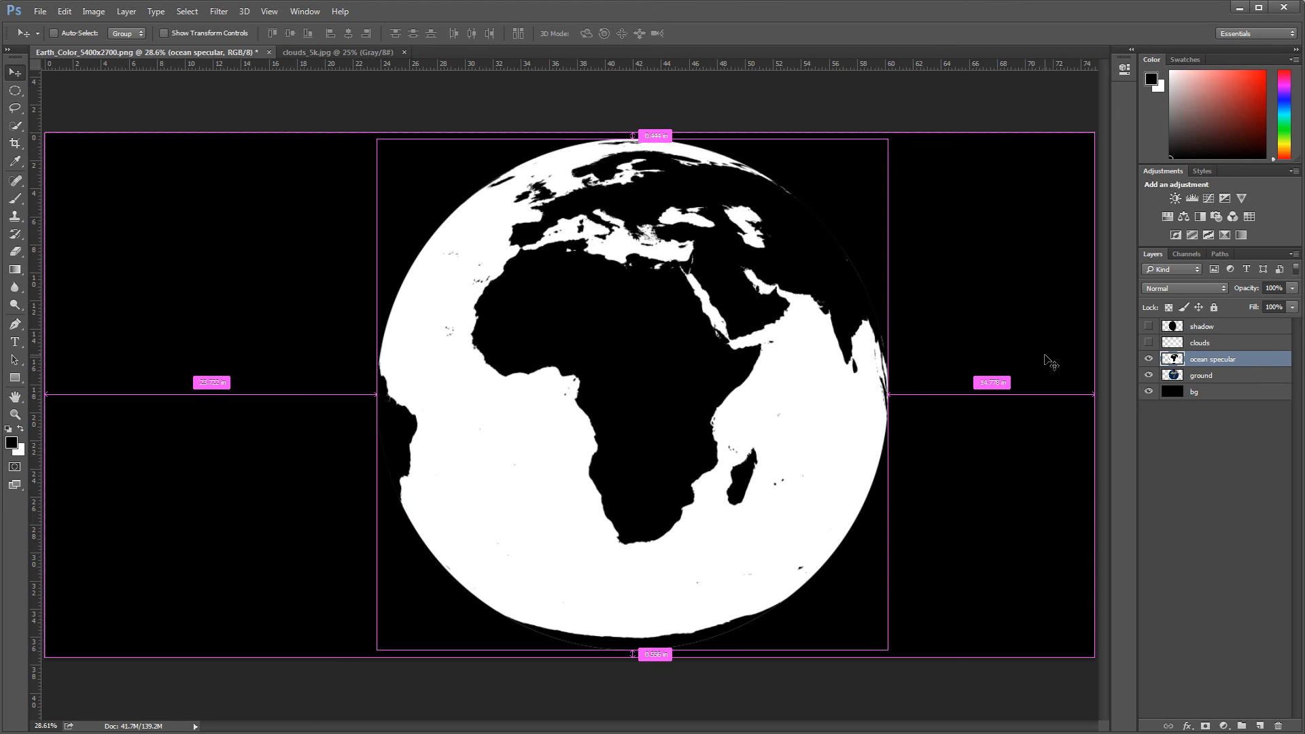
Paste a copy of the entire ocean specular layer in place into the Alpha 1 channel and load that channel as a selection
key(ctrl+a)
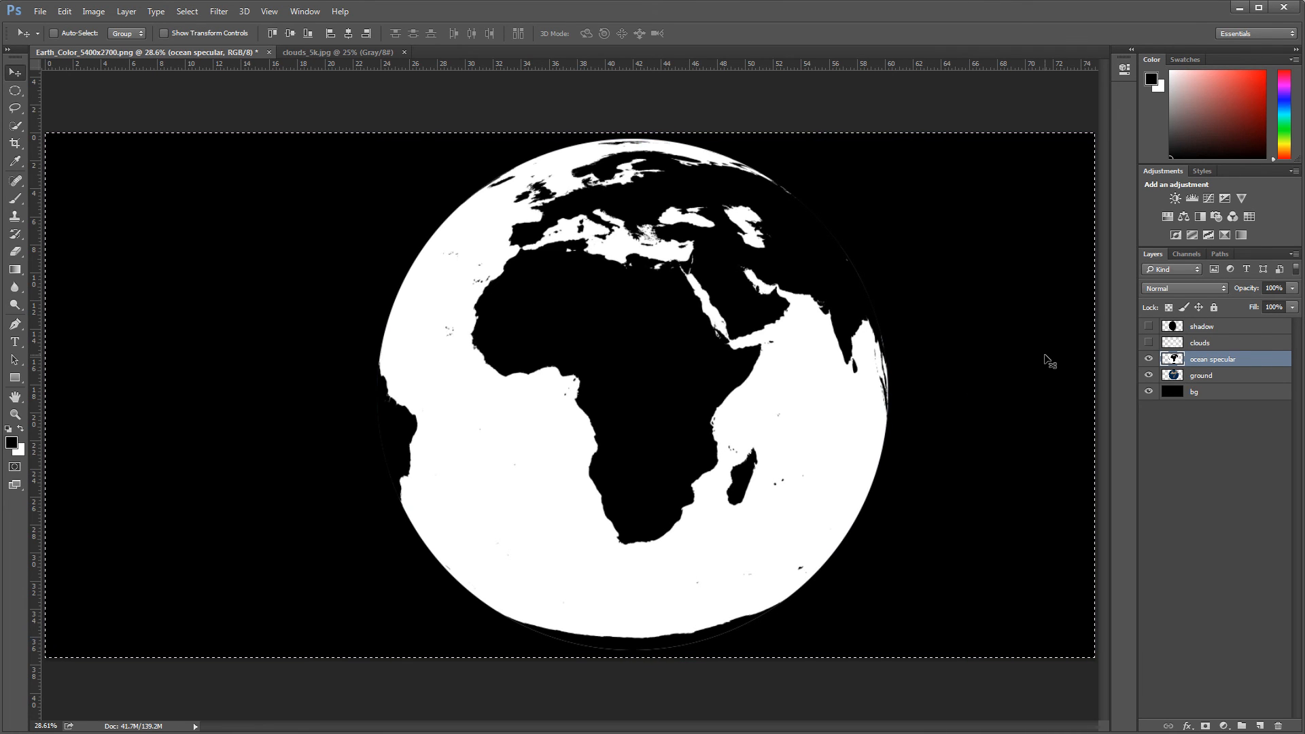
key(ctrl)
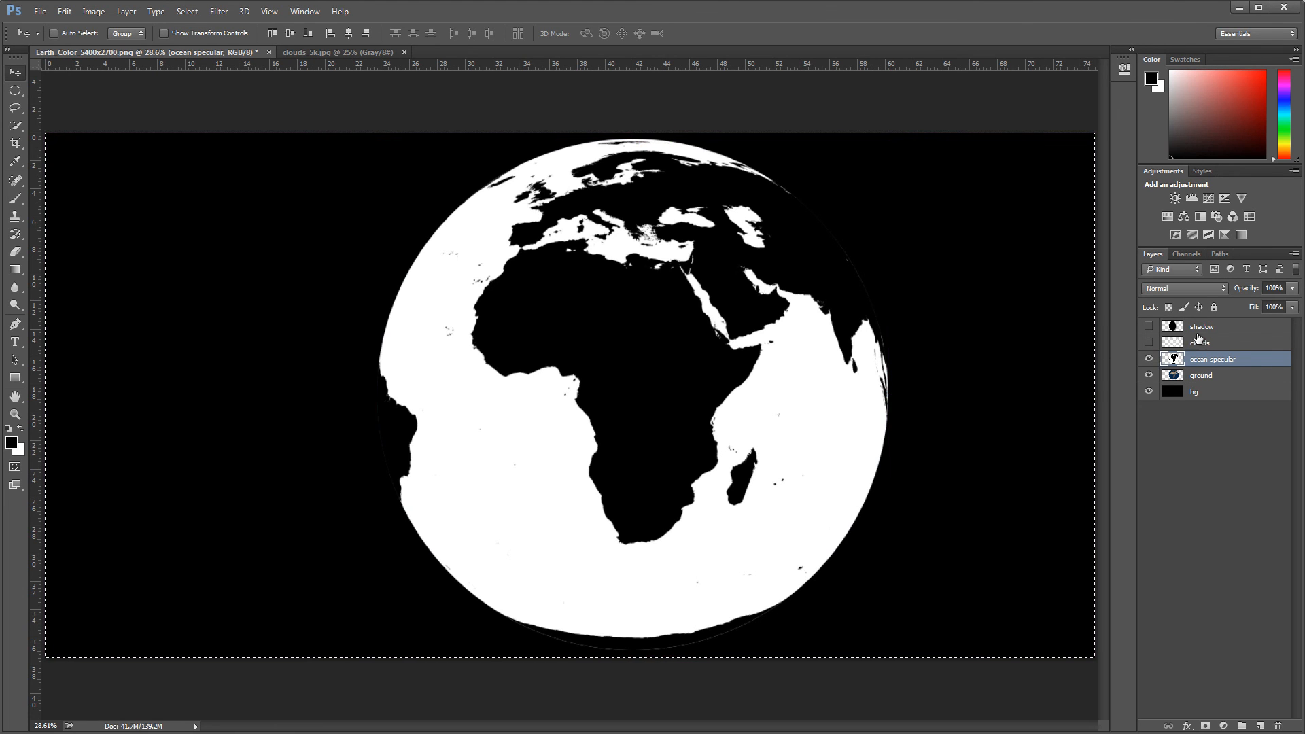
click(1186, 253)
click(1202, 332)
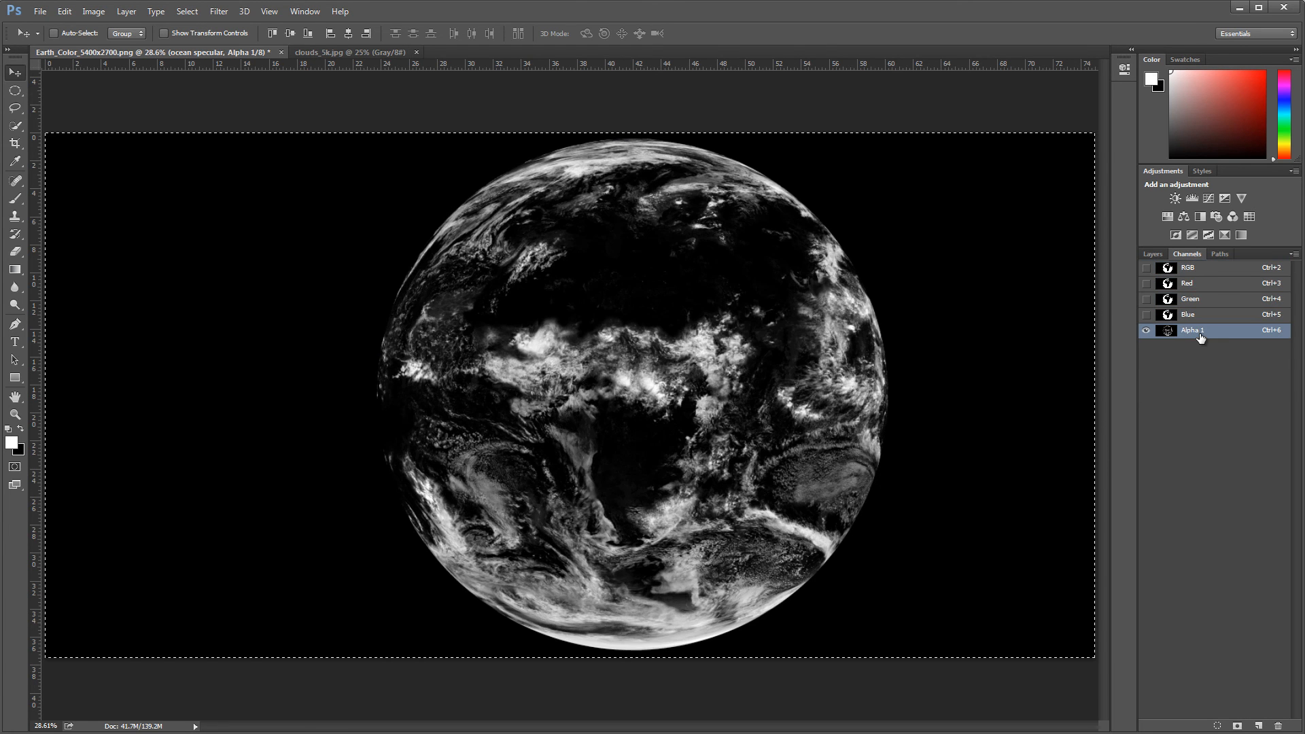
click(65, 11)
mouse_move(147, 136)
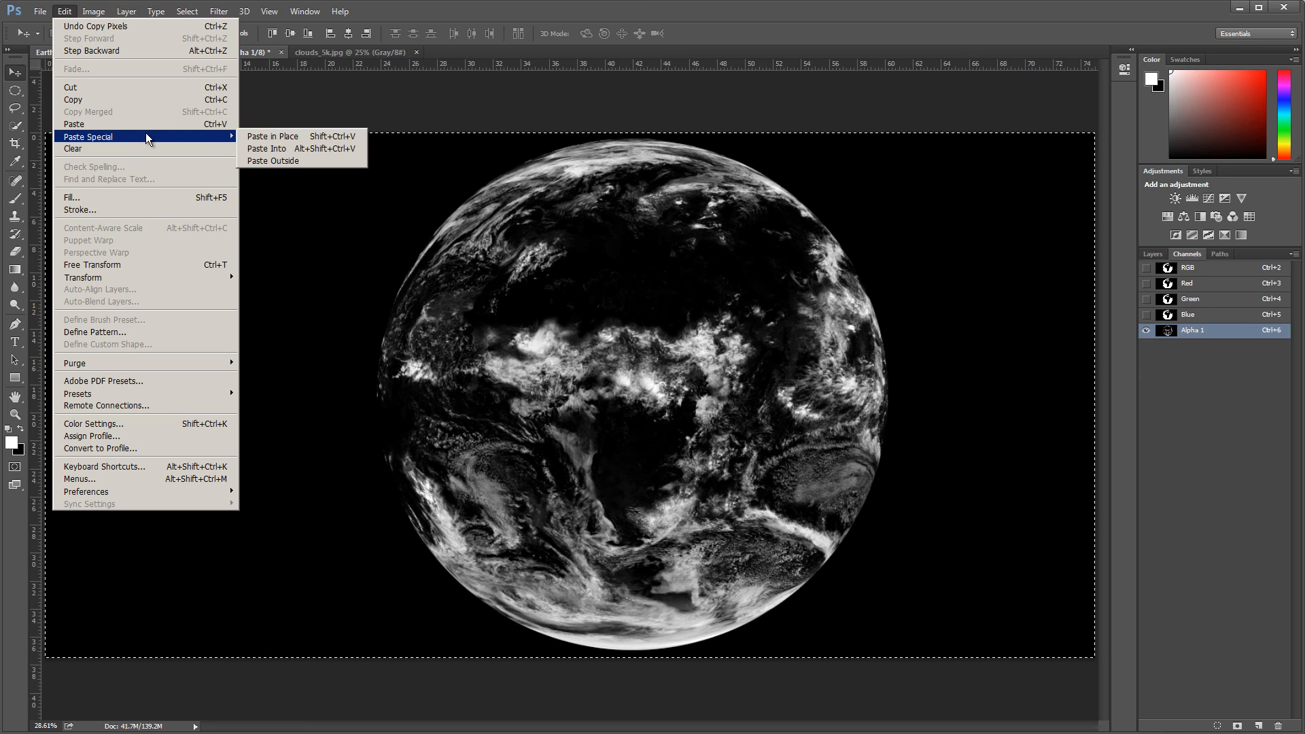
click(276, 137)
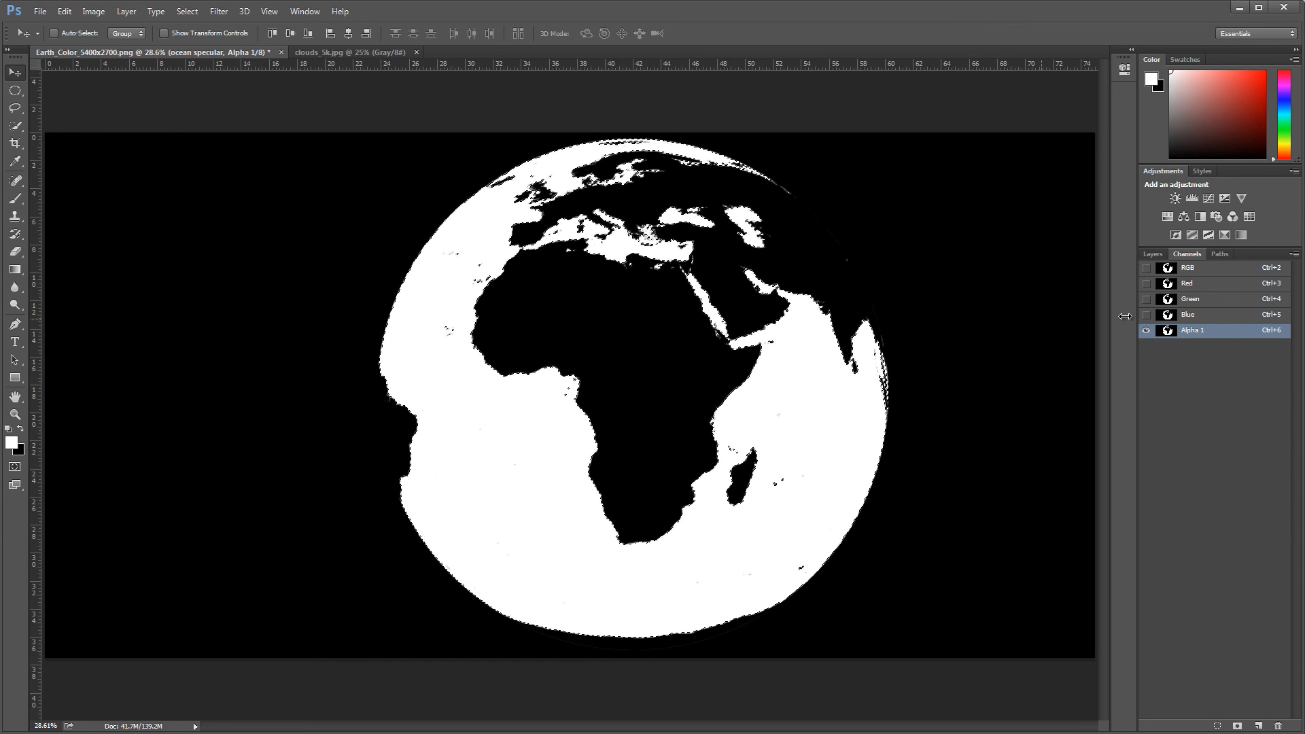
Create a layer named "specular reflection" above the ocean specular layer and hide the ocean specular layer
click(1147, 255)
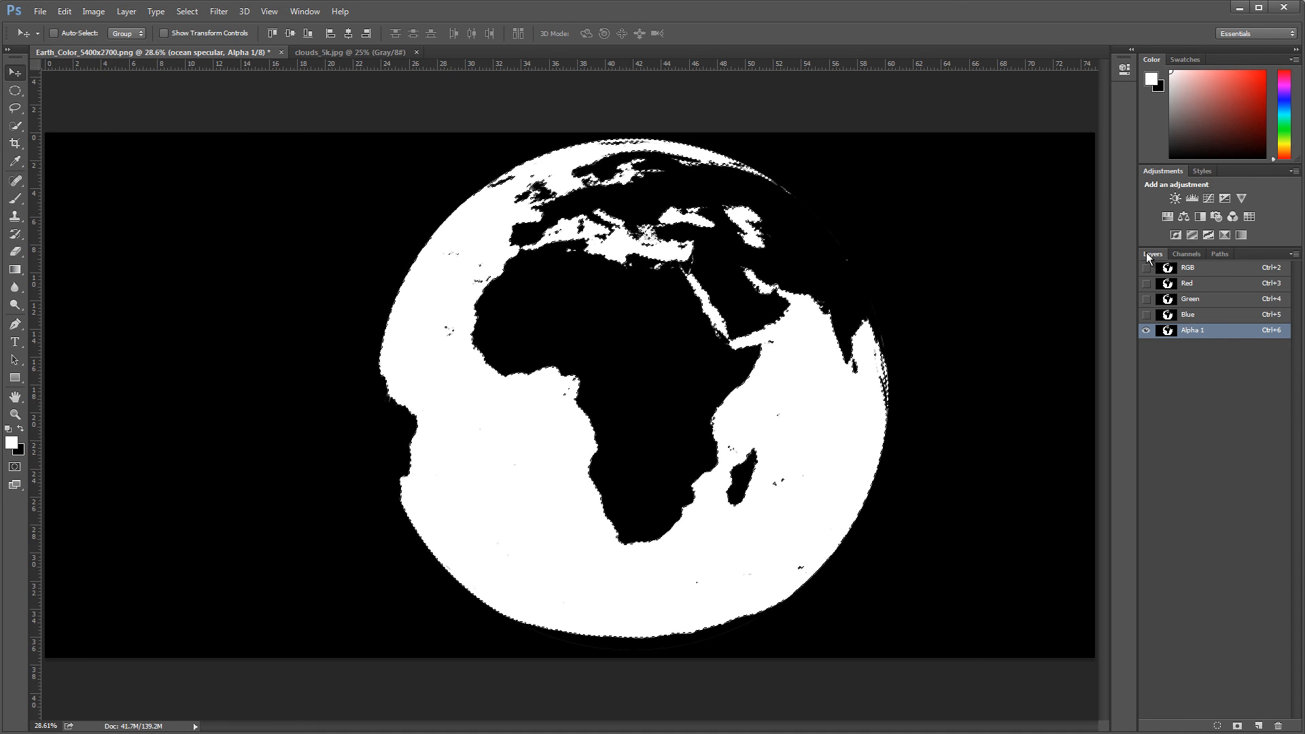
click(1259, 726)
double_click(1203, 361)
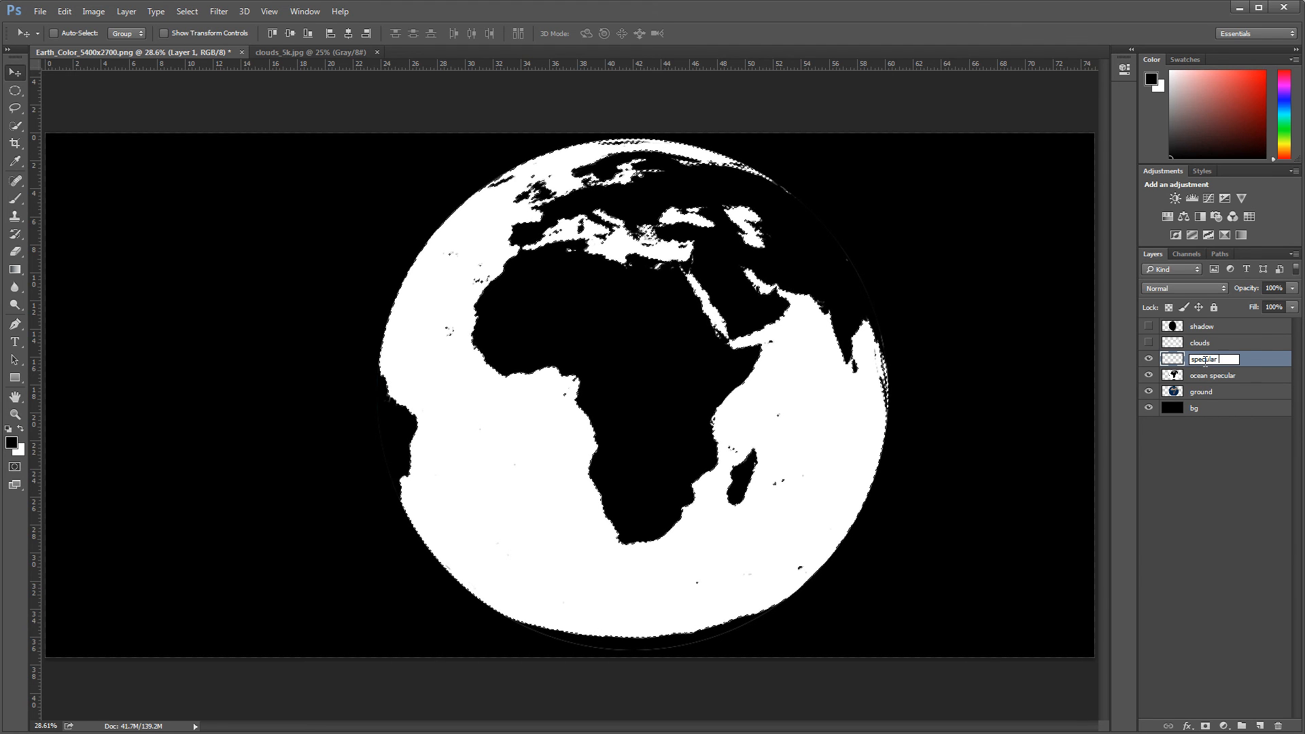
key(BackSpace)
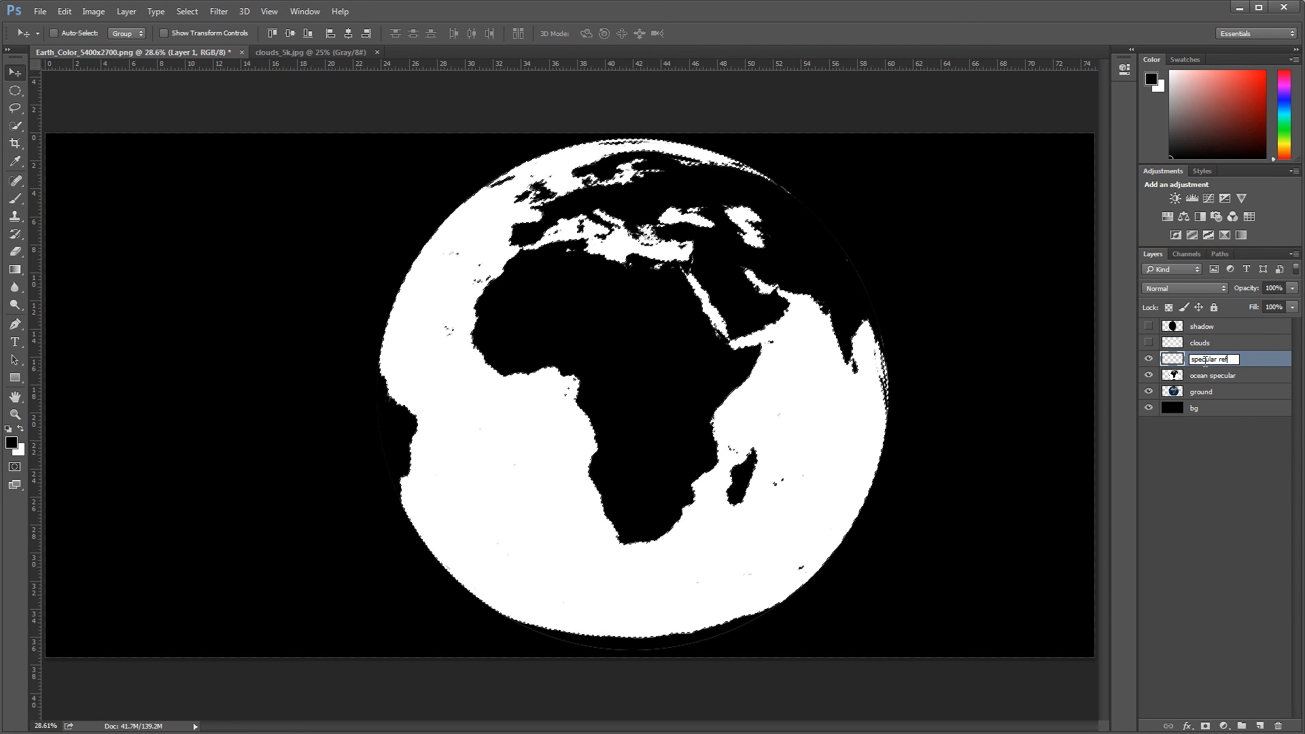
text(ion)
key(Return)
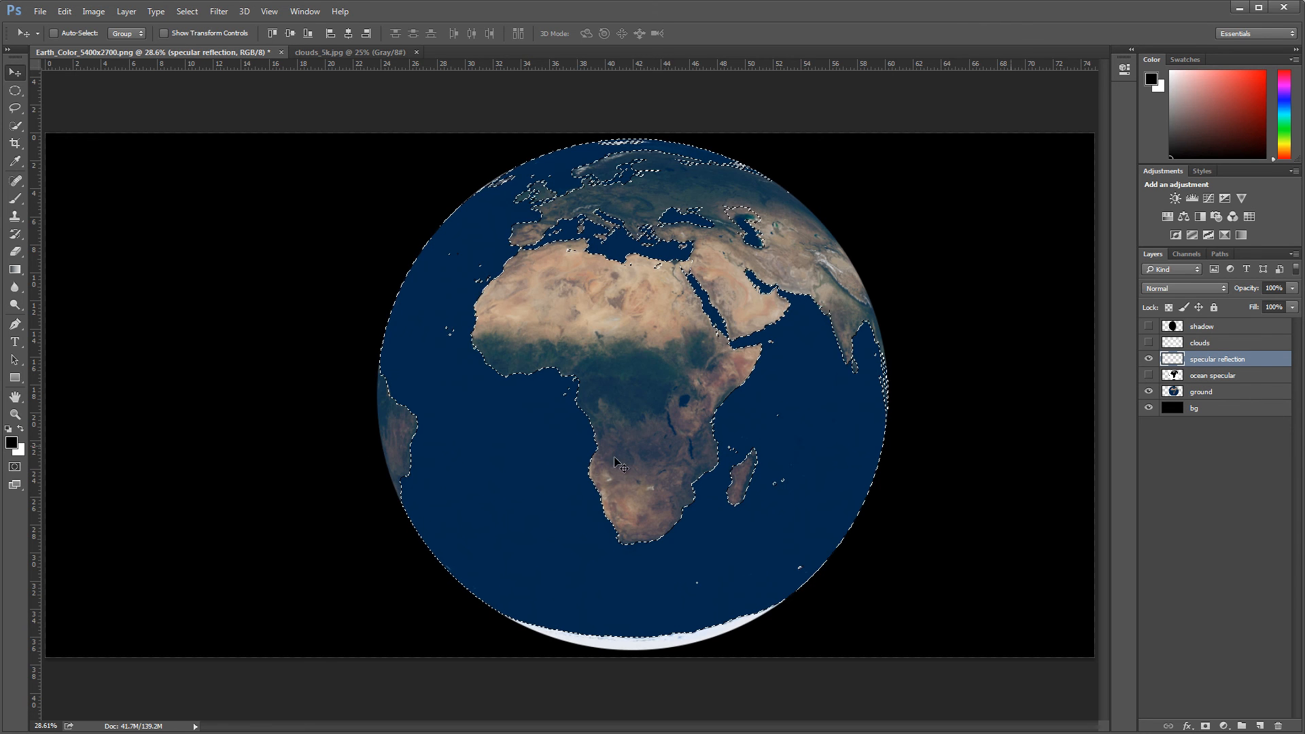
Choose the Gradient tool and set the foreground color to the pale warm yellow #fff3ce
click(15, 414)
click(811, 309)
drag(811, 309, 691, 272)
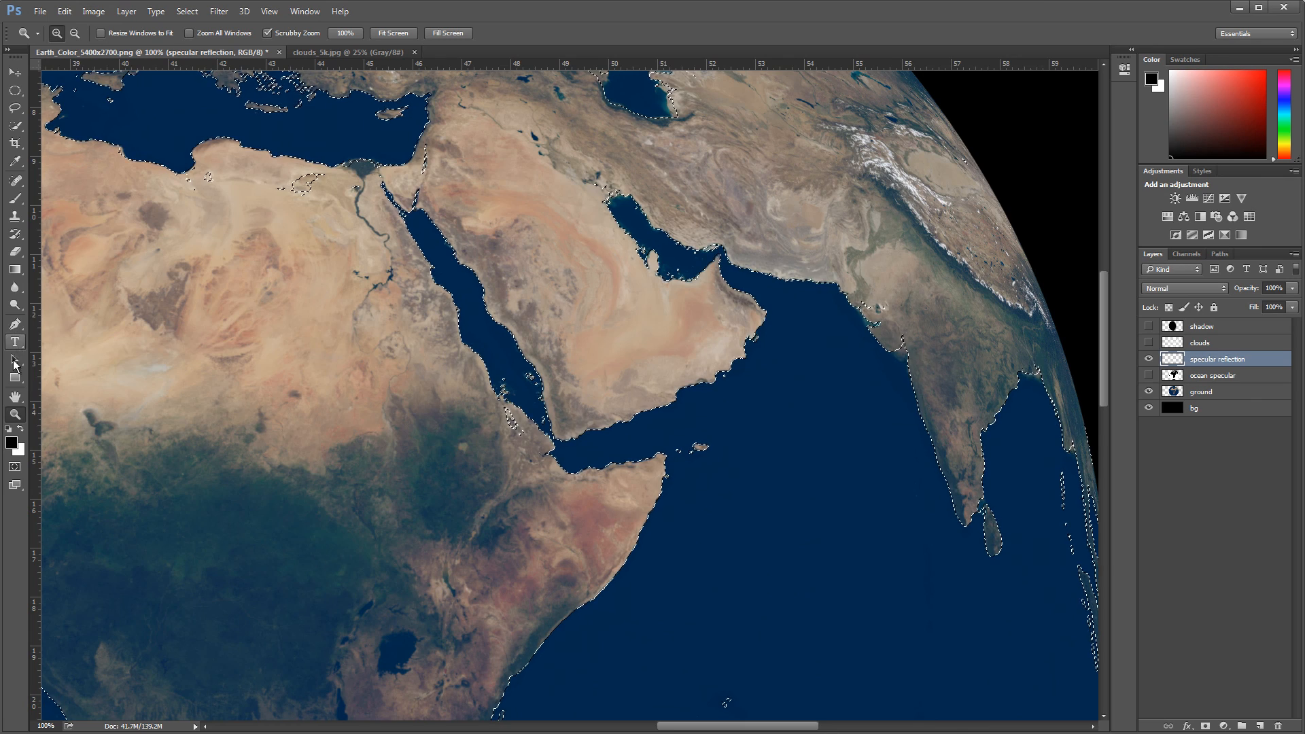
click(15, 271)
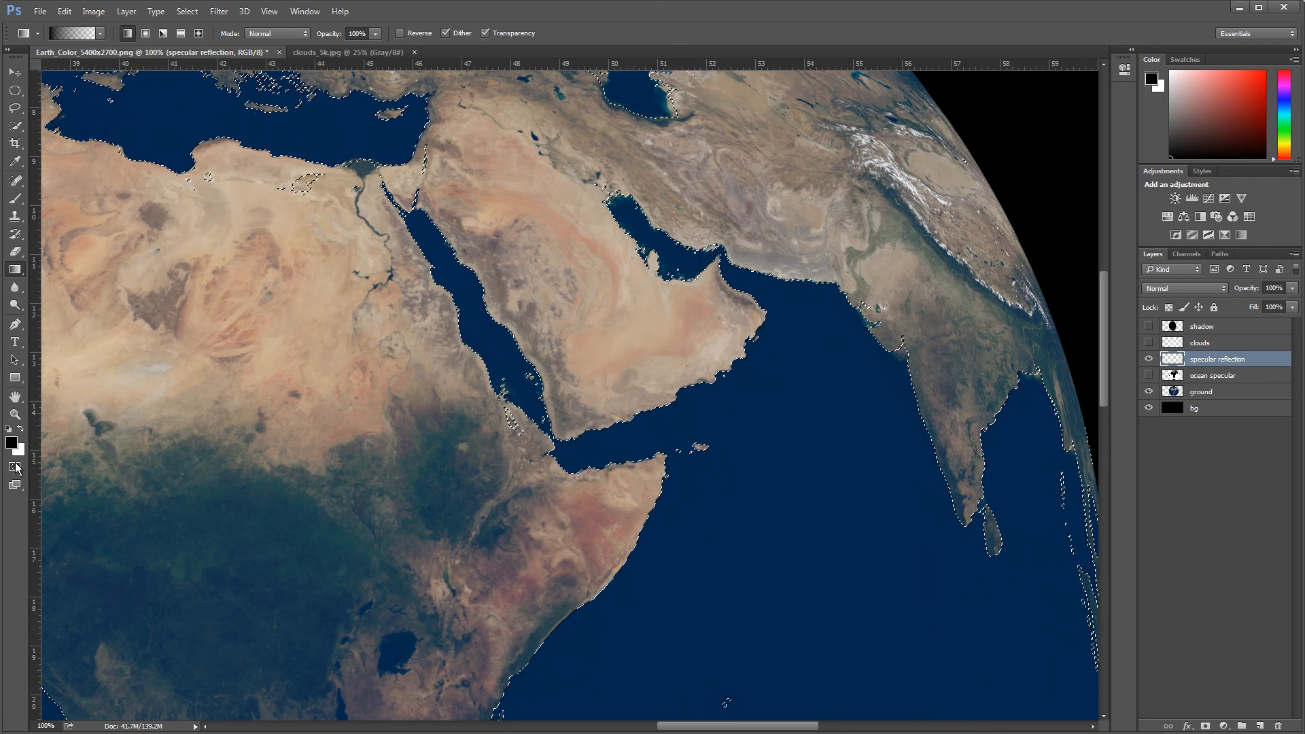
click(21, 428)
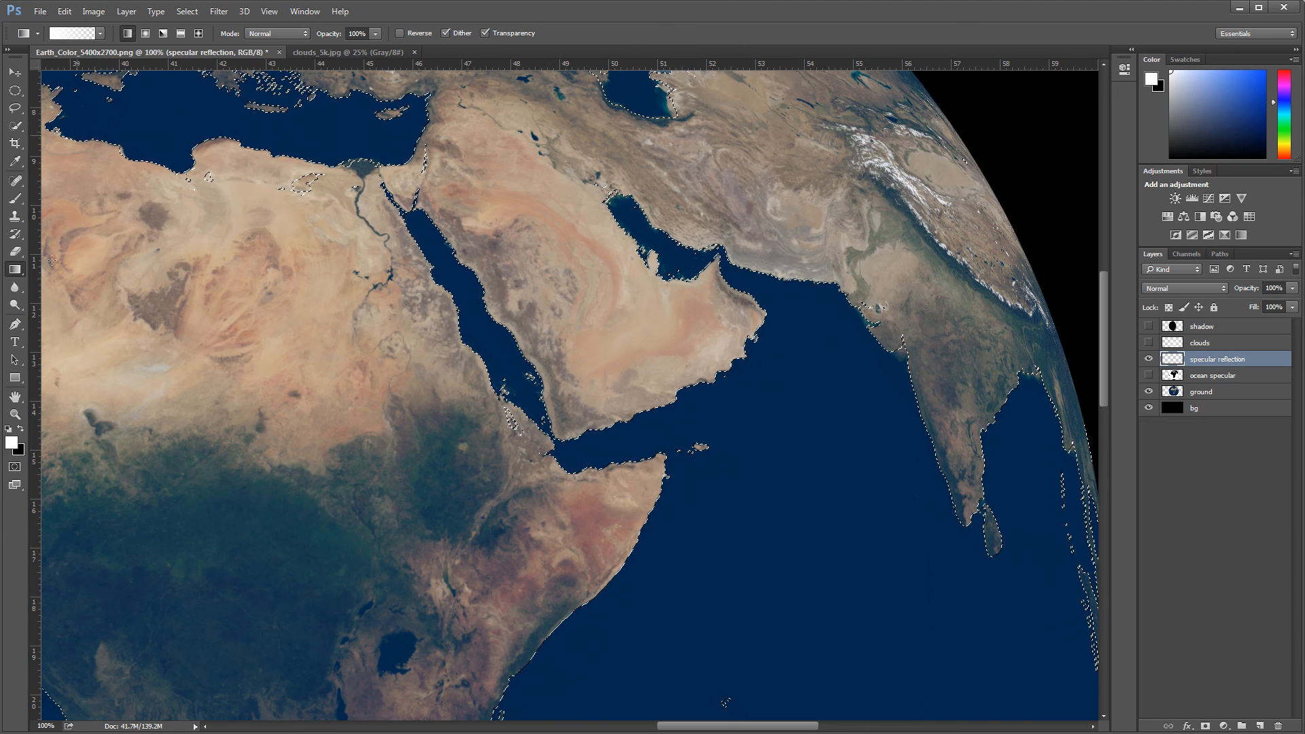
click(11, 443)
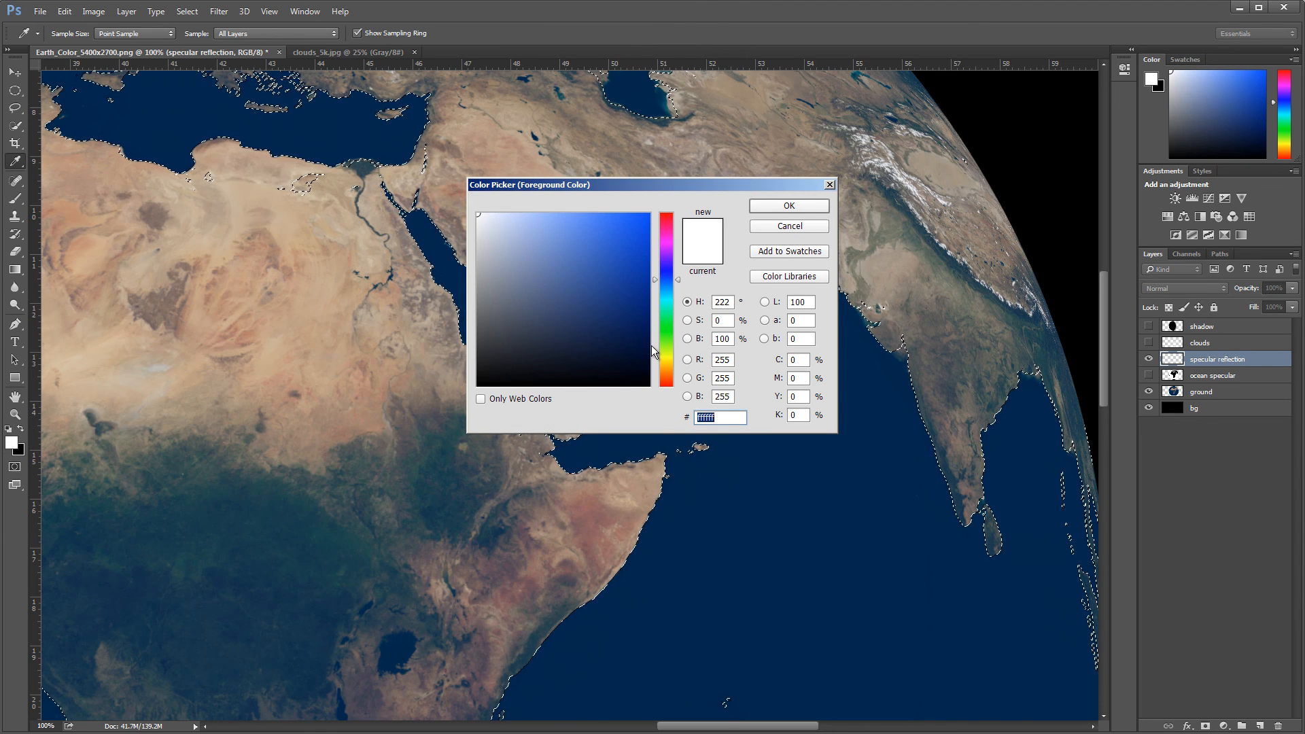
drag(667, 348, 678, 366)
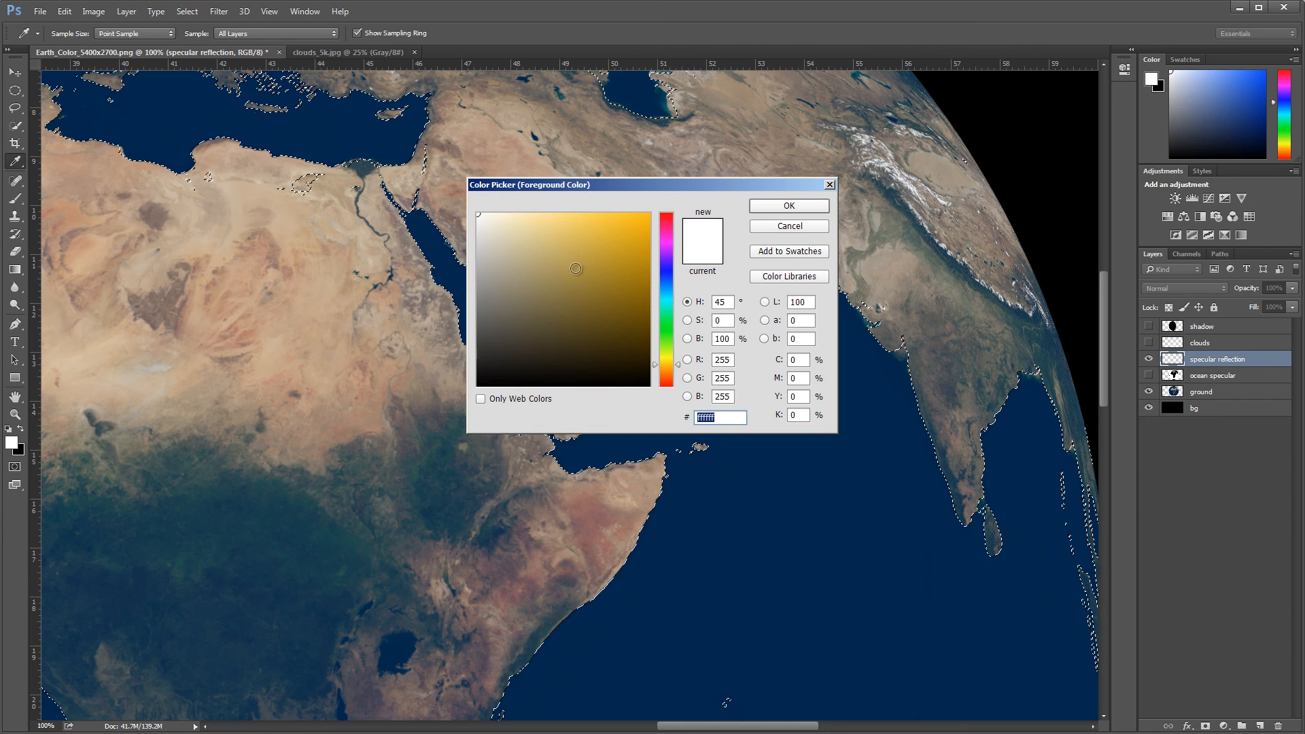
mouse_move(484, 222)
mouse_down()
mouse_move(498, 194)
mouse_move(670, 185)
mouse_move(500, 180)
mouse_move(689, 188)
mouse_move(510, 192)
mouse_up()
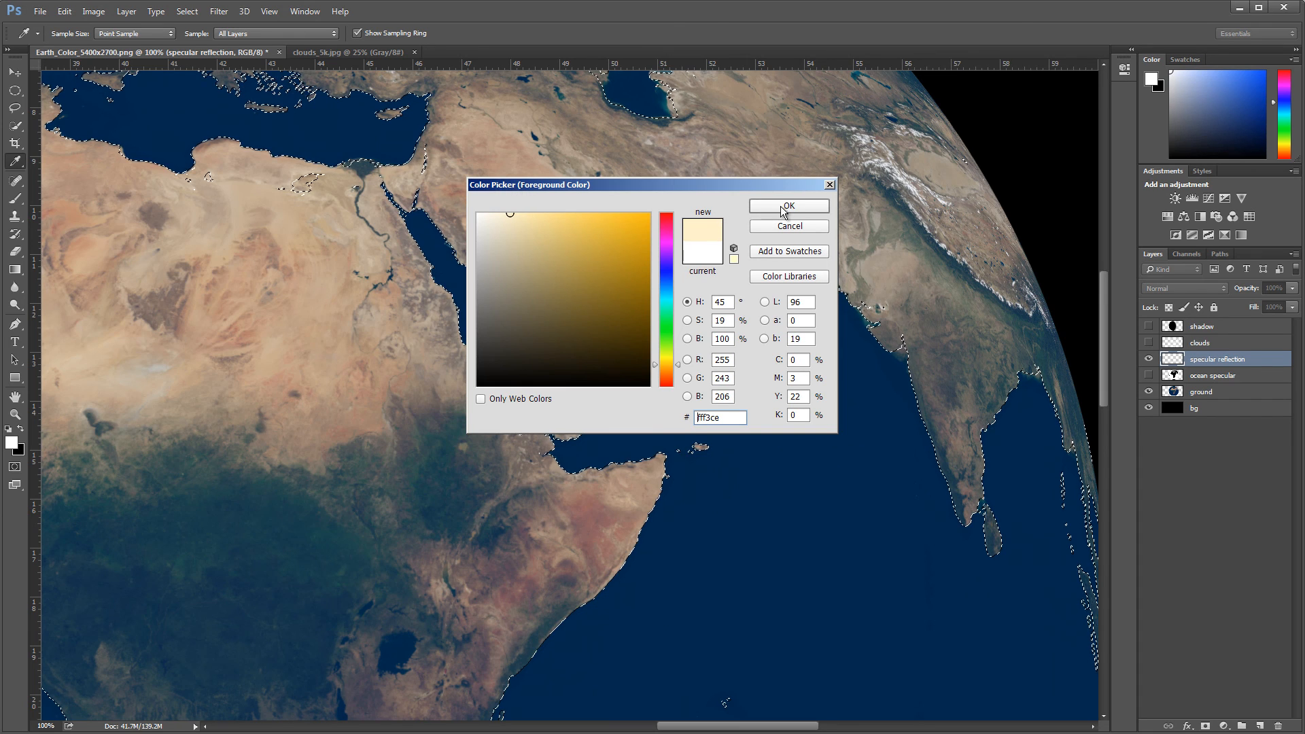
click(789, 206)
Set the Gradient tool to draw radial gradients, using the foreground-to-transparent gradient
key(g)
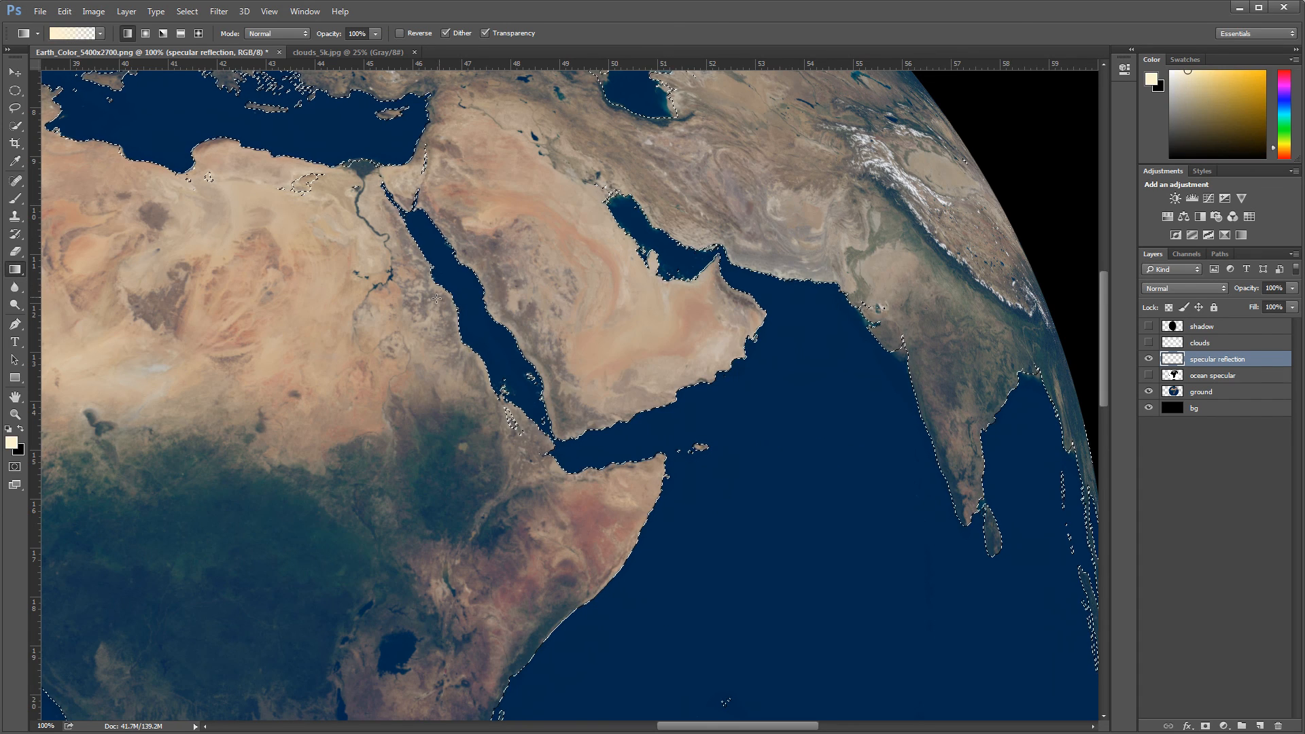
click(146, 34)
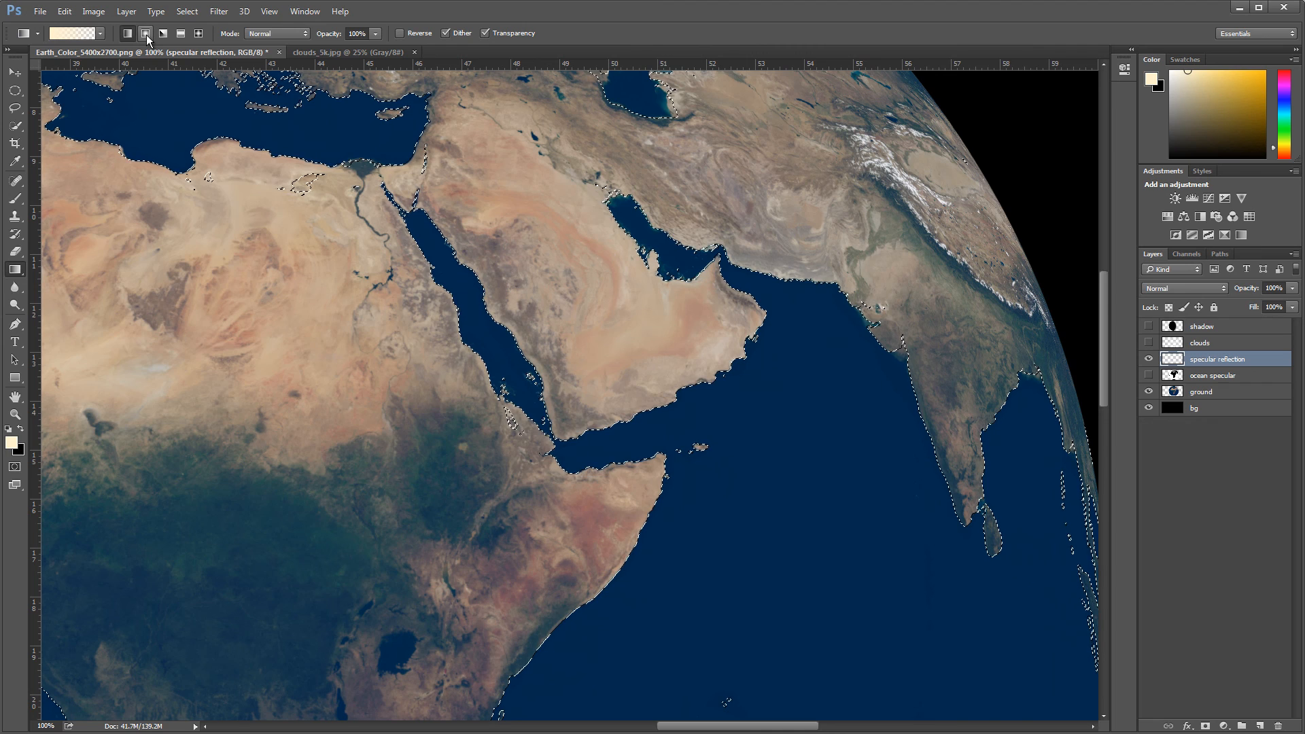
click(146, 34)
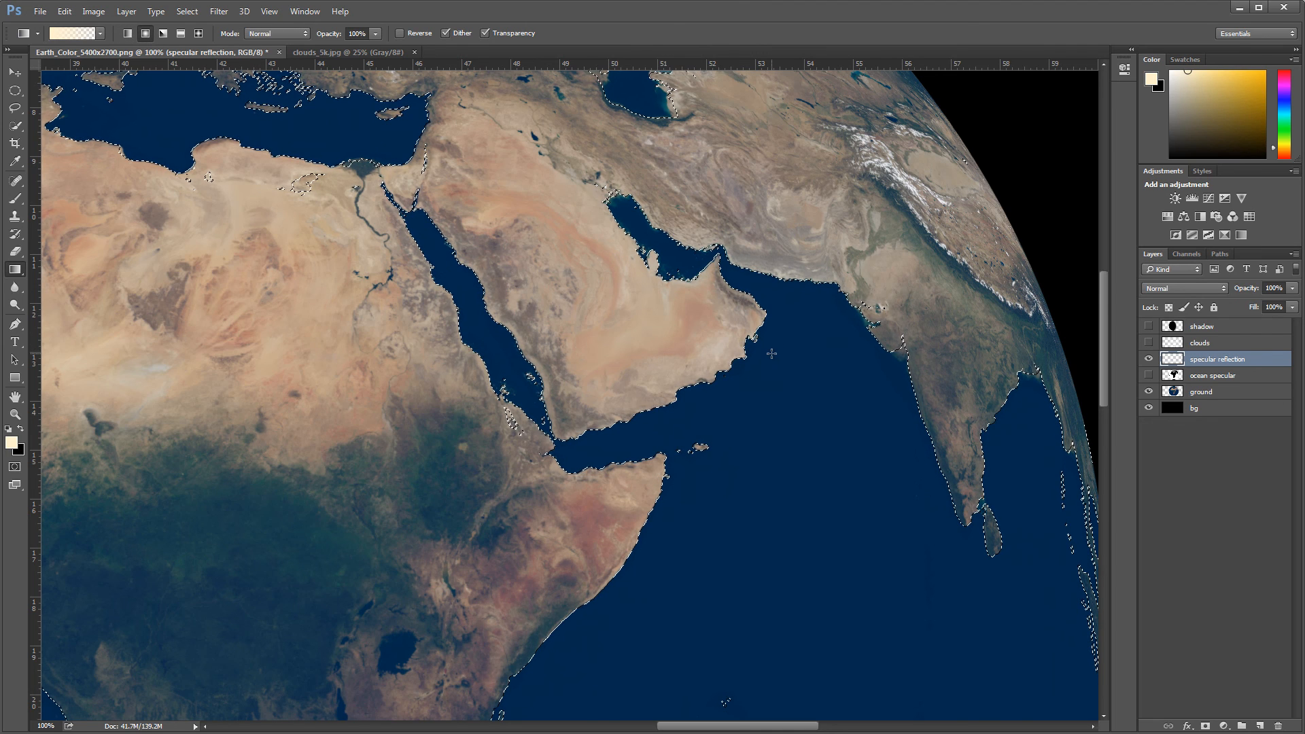
drag(771, 353, 979, 692)
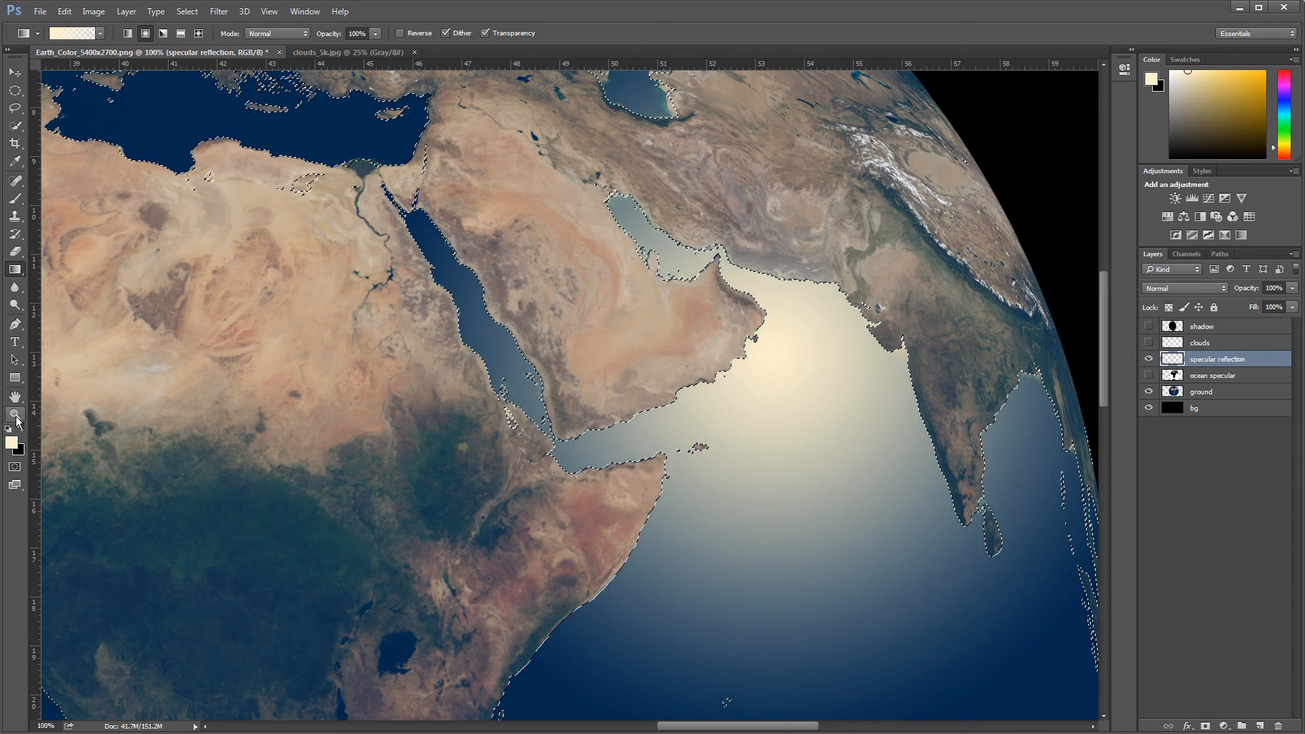
key(z)
right_click(494, 347)
click(520, 352)
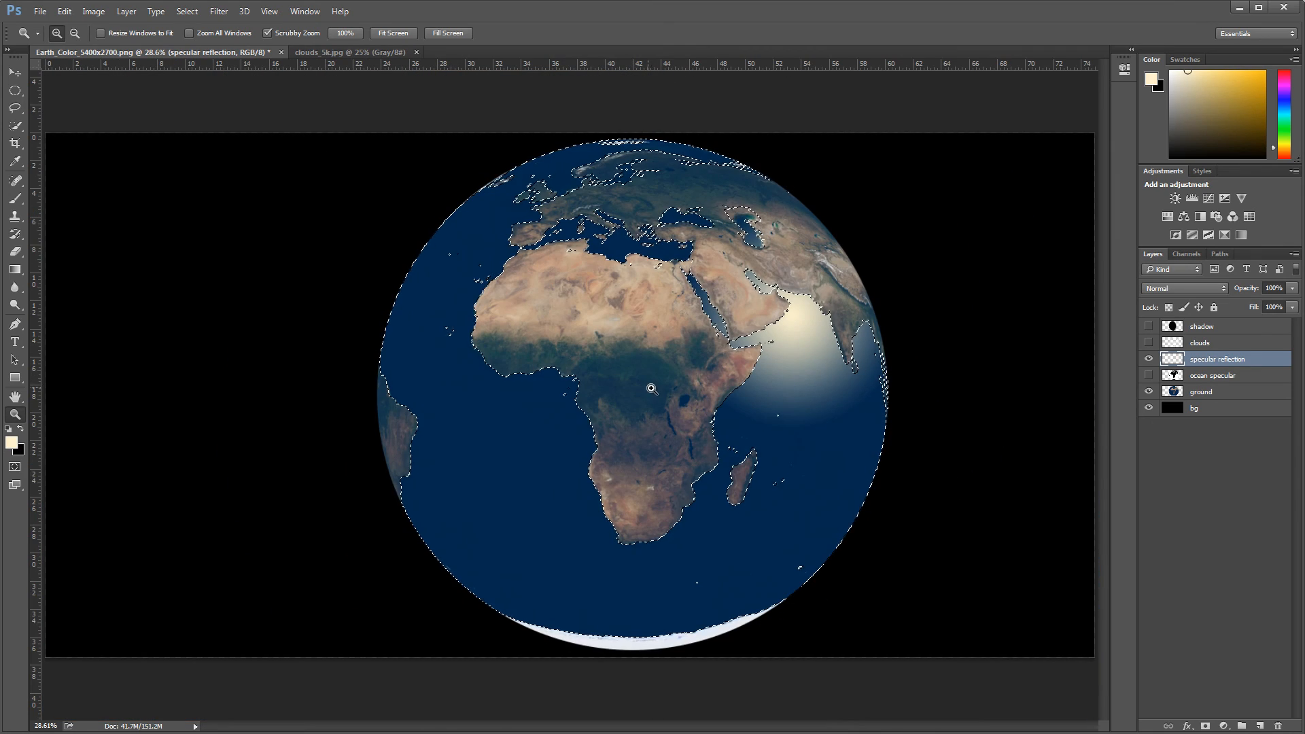
click(65, 11)
click(71, 27)
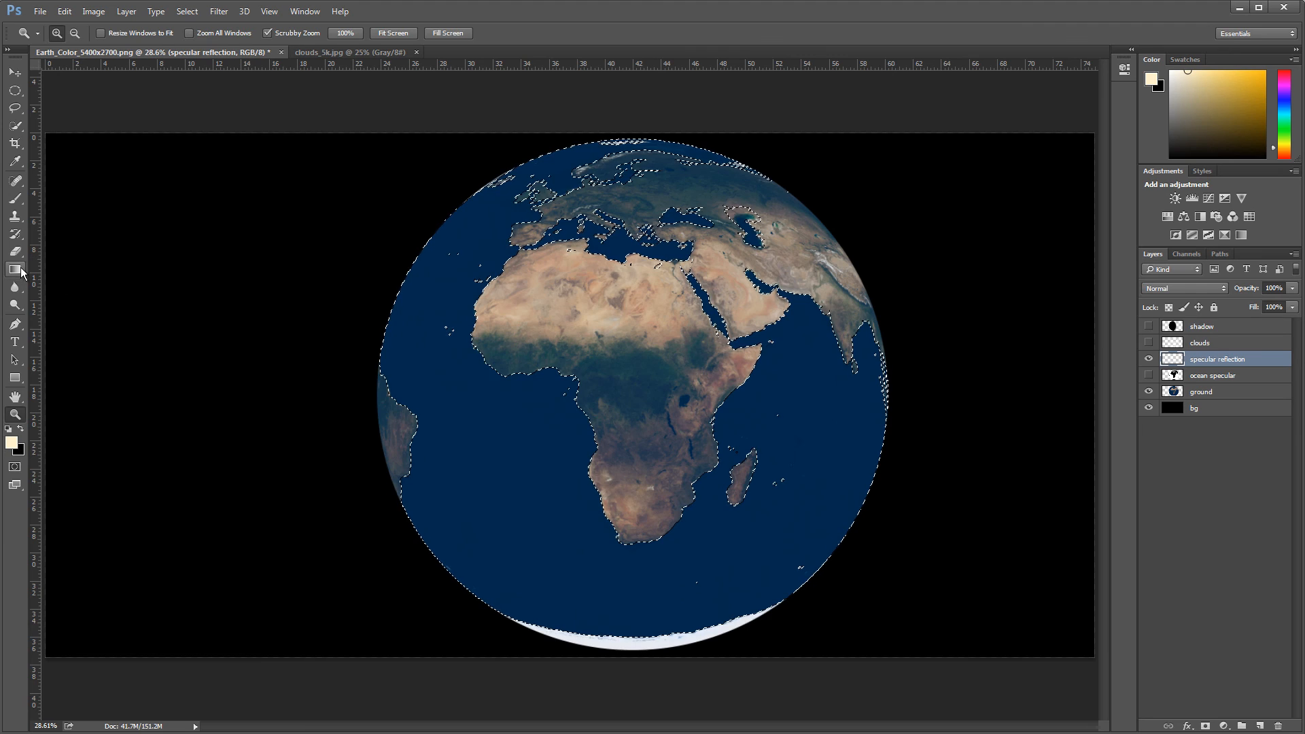
click(15, 269)
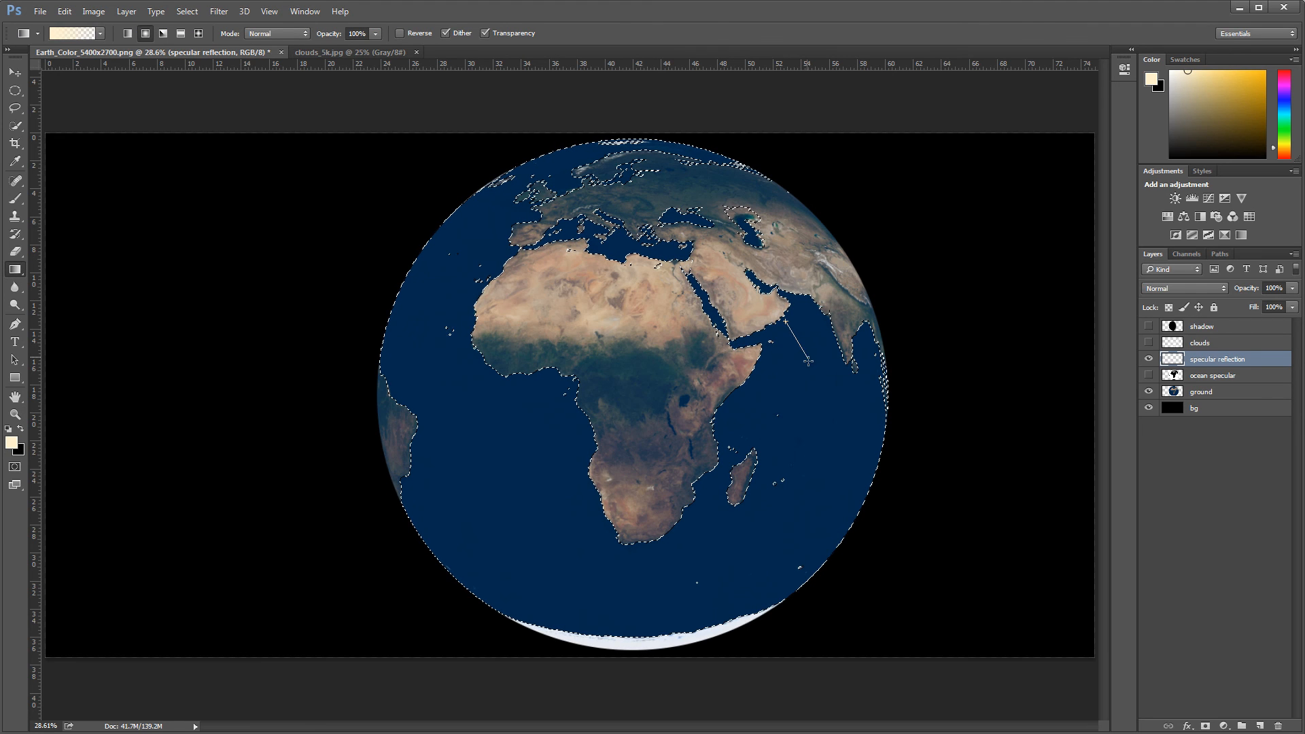
drag(810, 367, 812, 368)
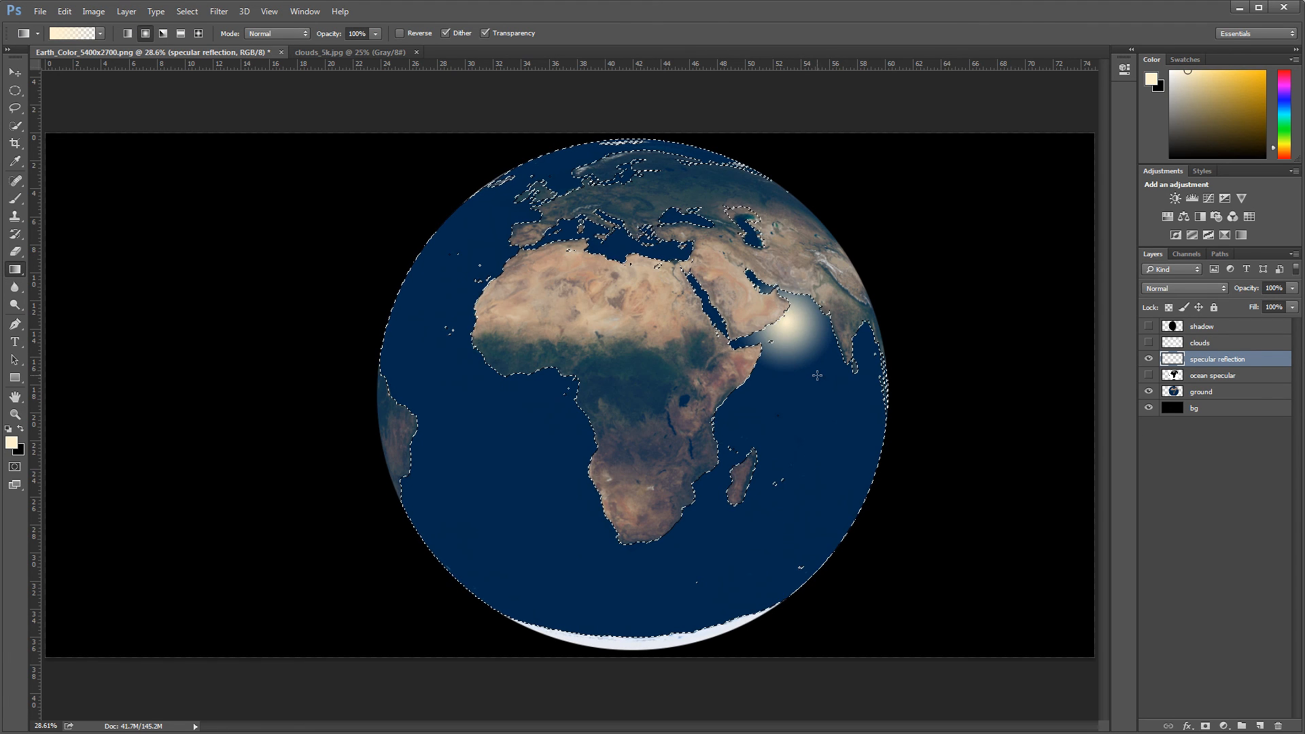
key(ctrl+z)
Draw a radial gradient over the Arabian Sea, from Oman's coast southeast into the Indian Ocean, and deselect the ocean
drag(781, 325, 830, 402)
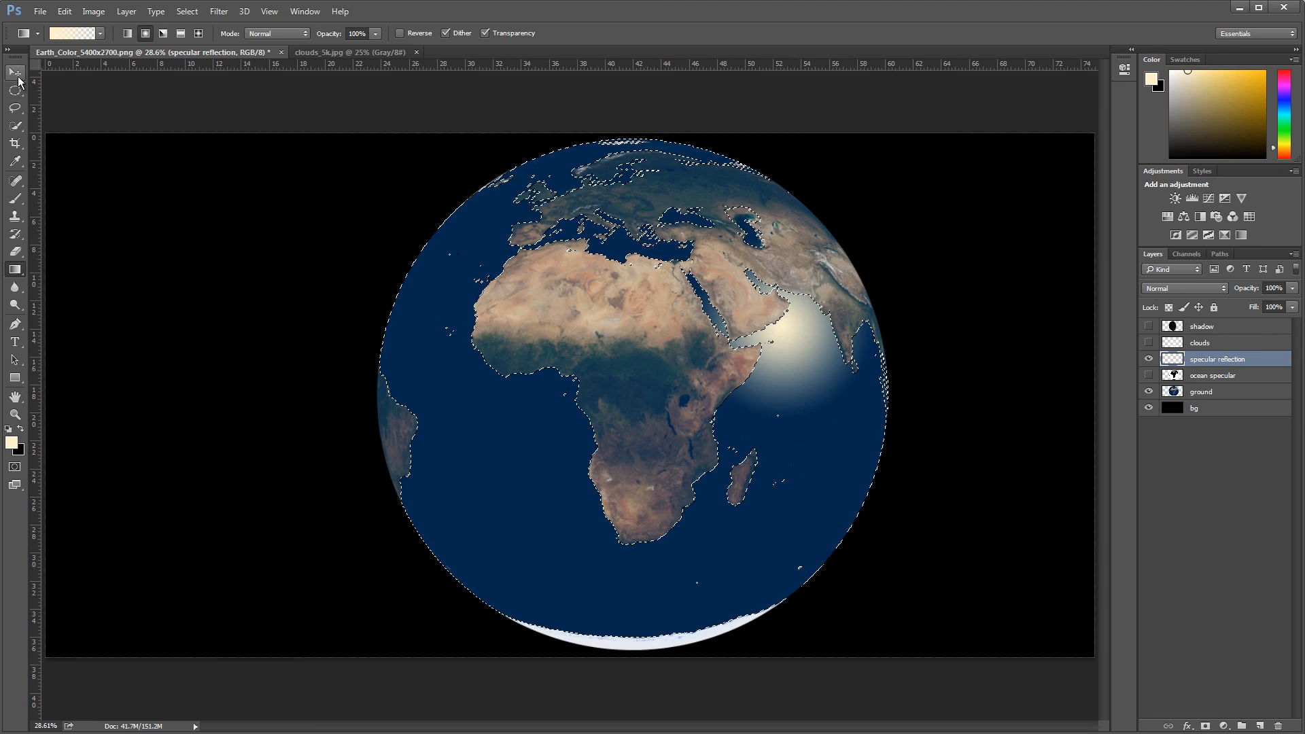
click(188, 12)
click(200, 39)
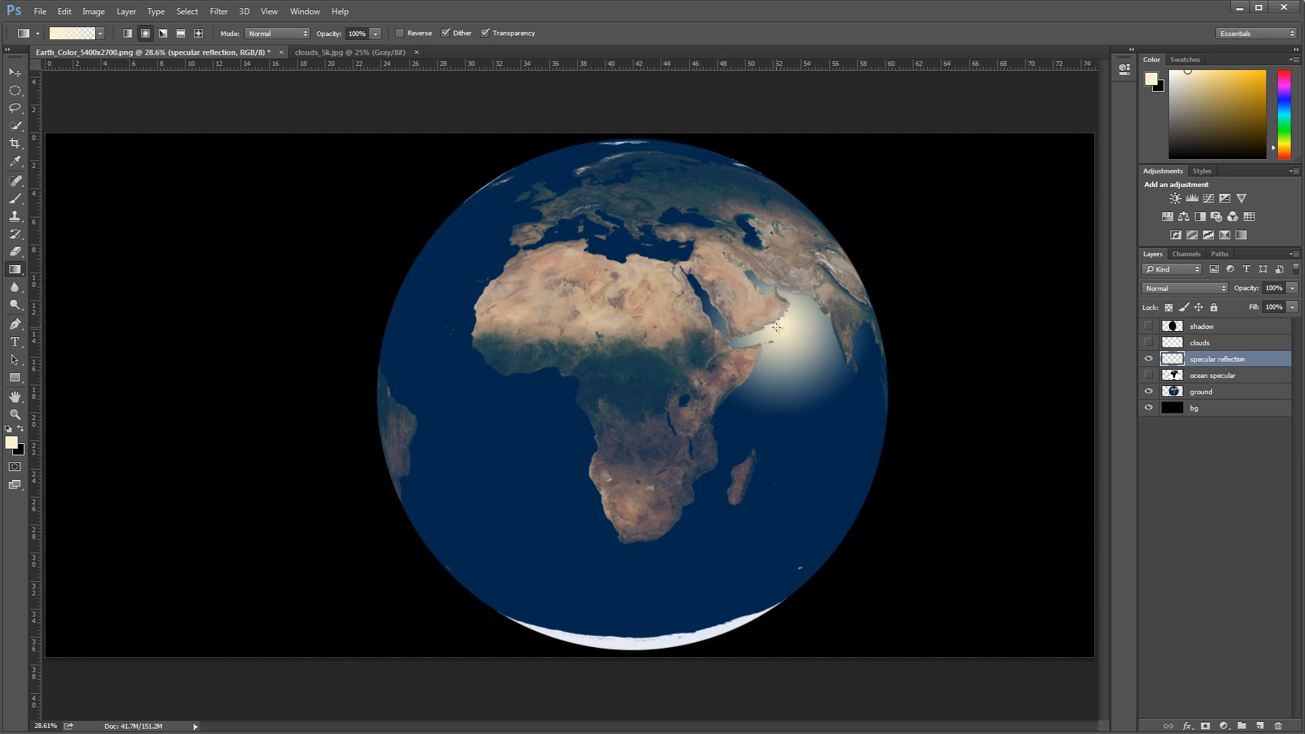
Make the clouds and shadow layers visible and lower the specular reflection layer's opacity to 70%
click(1149, 346)
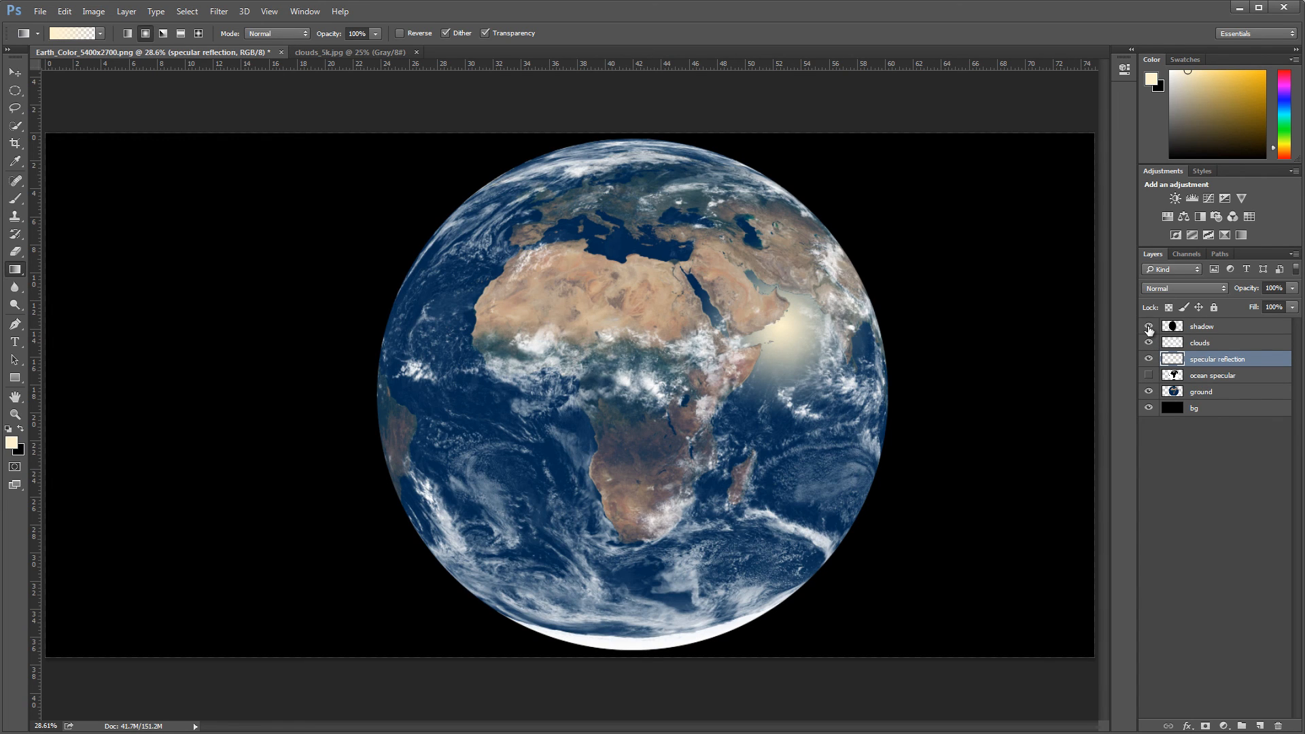
click(1148, 327)
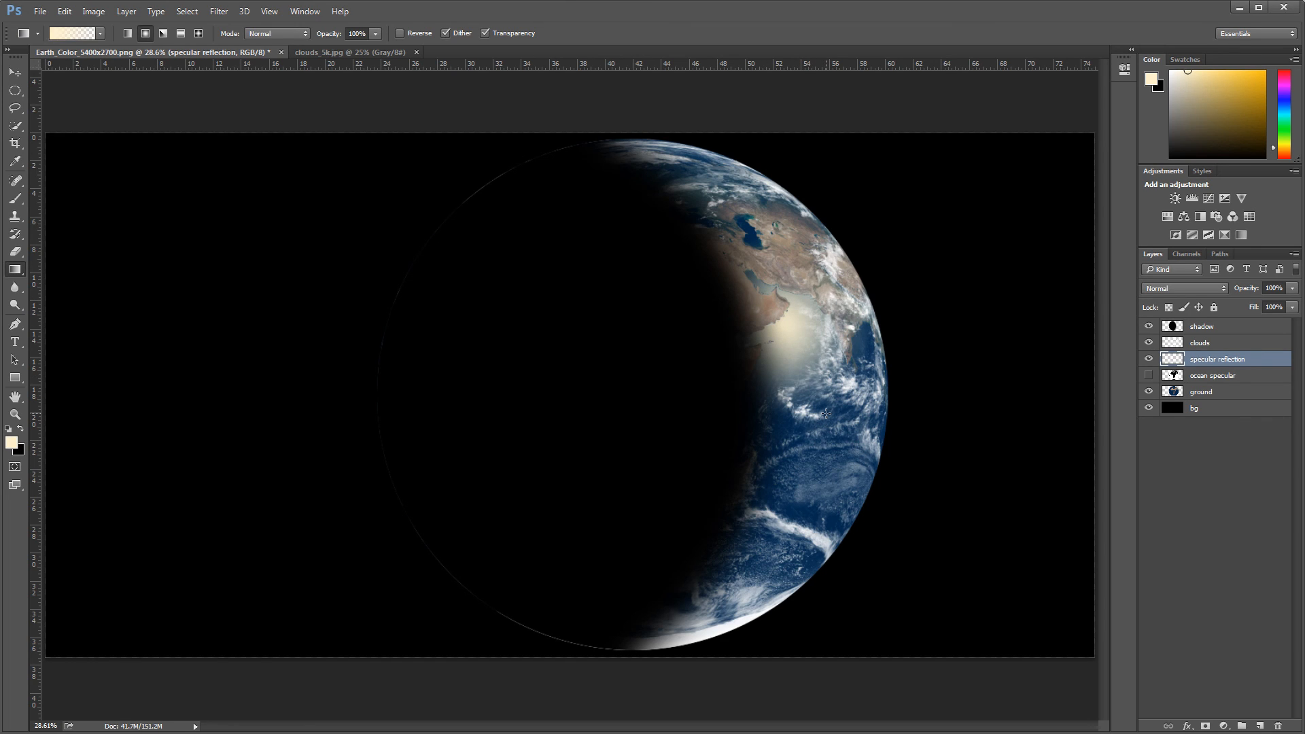
click(1292, 289)
mouse_move(1255, 301)
mouse_down()
mouse_move(1222, 301)
mouse_move(1267, 302)
mouse_up()
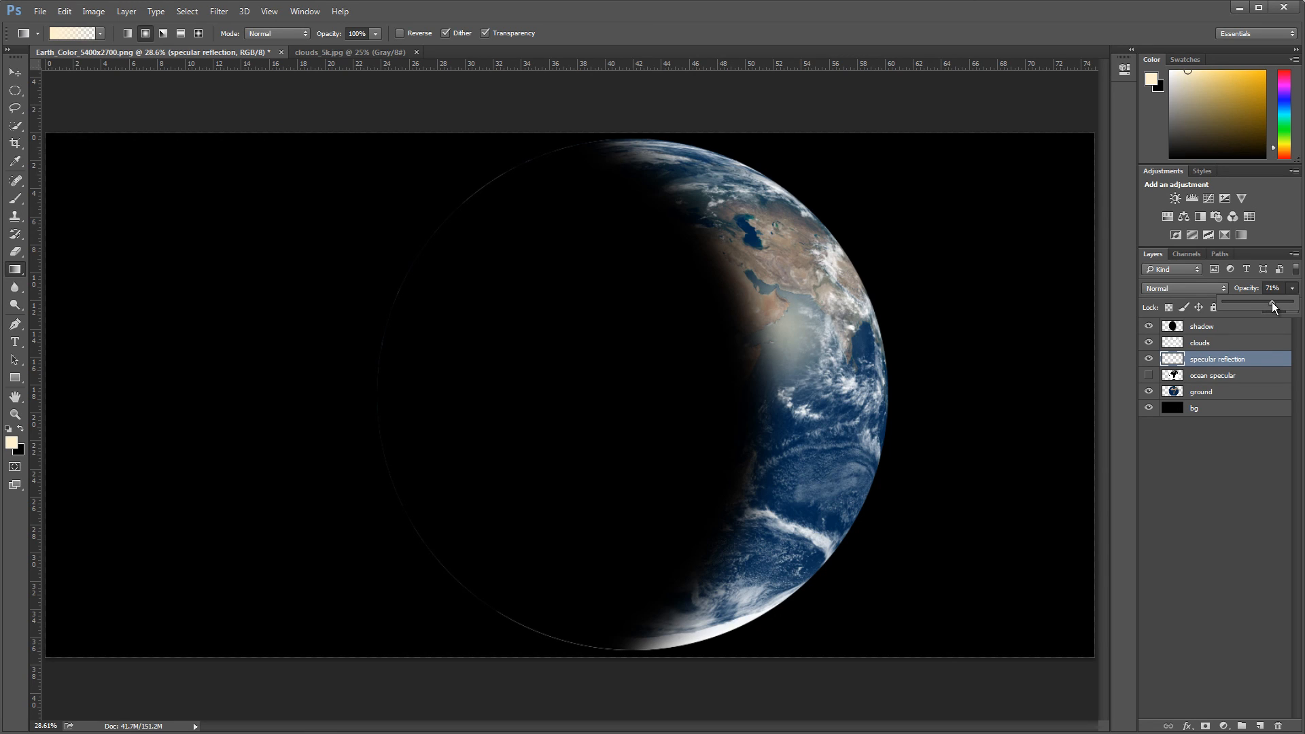
click(1219, 361)
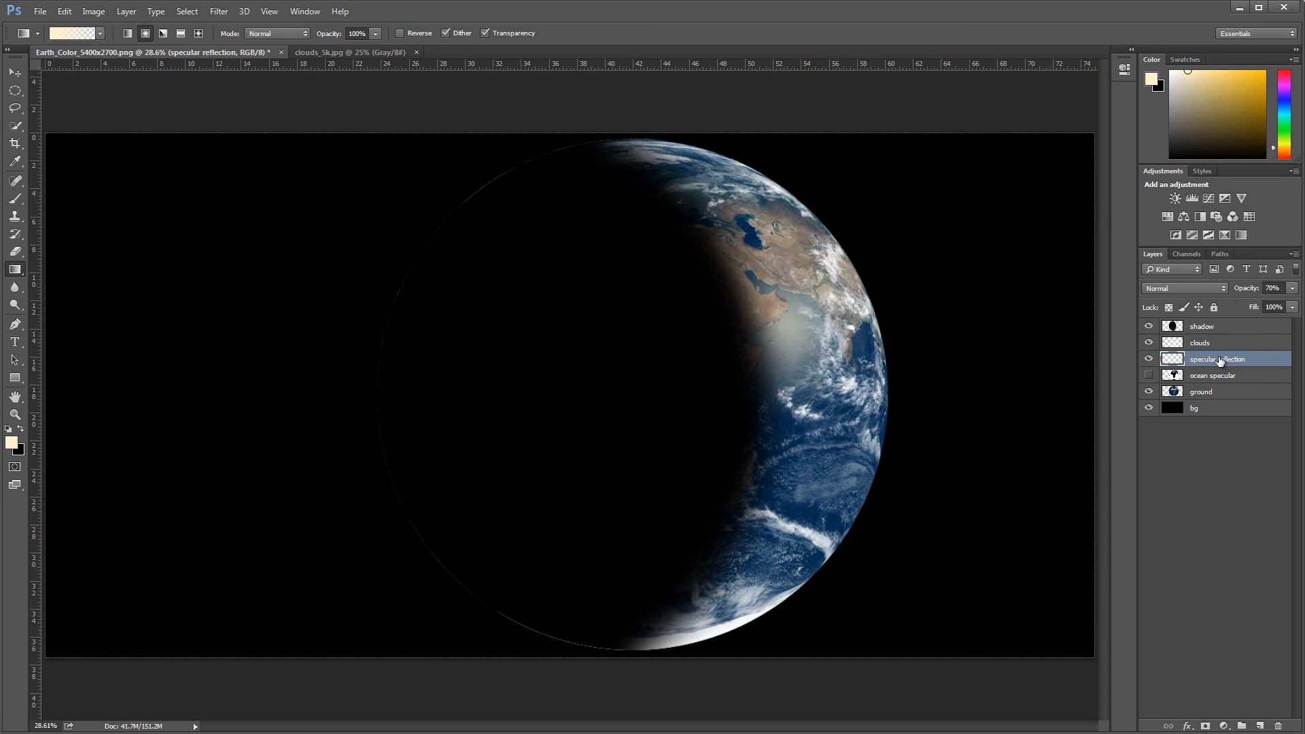
Duplicate the clouds layer
click(15, 414)
click(851, 374)
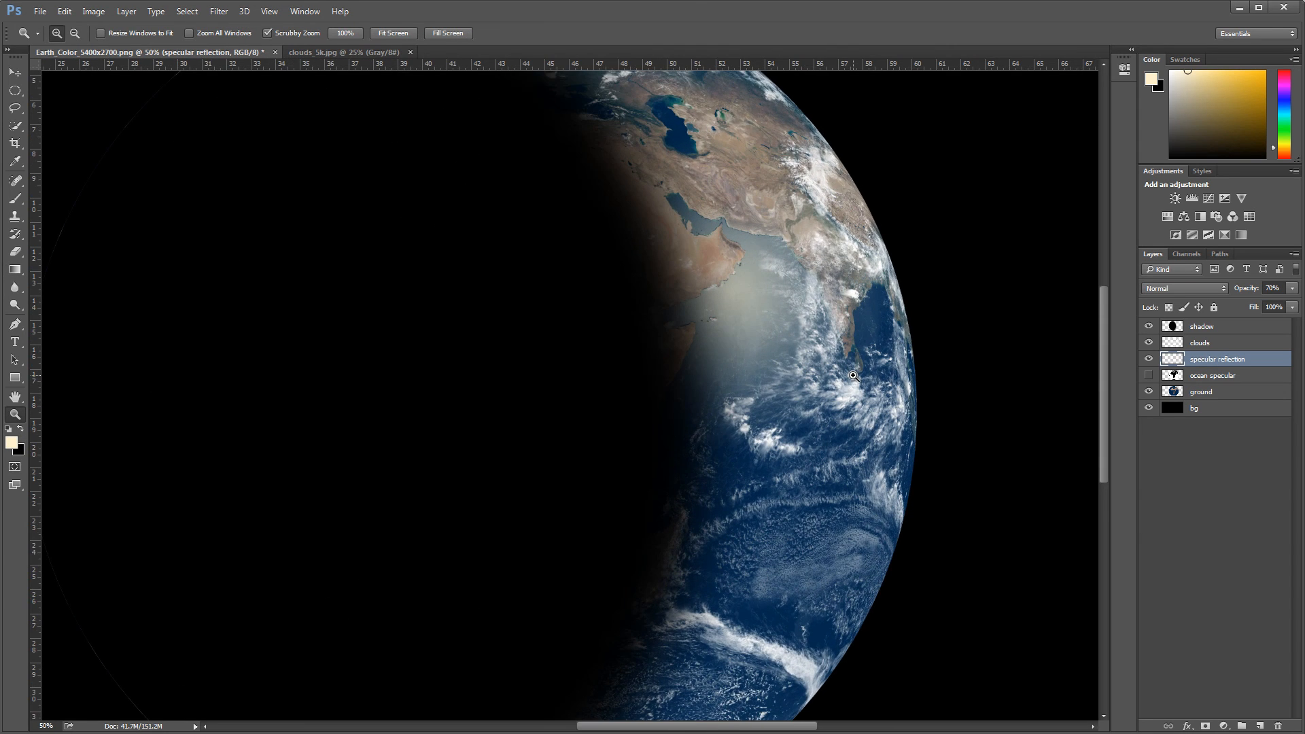
mouse_move(1107, 393)
mouse_down()
mouse_move(1104, 409)
mouse_move(1107, 391)
mouse_up()
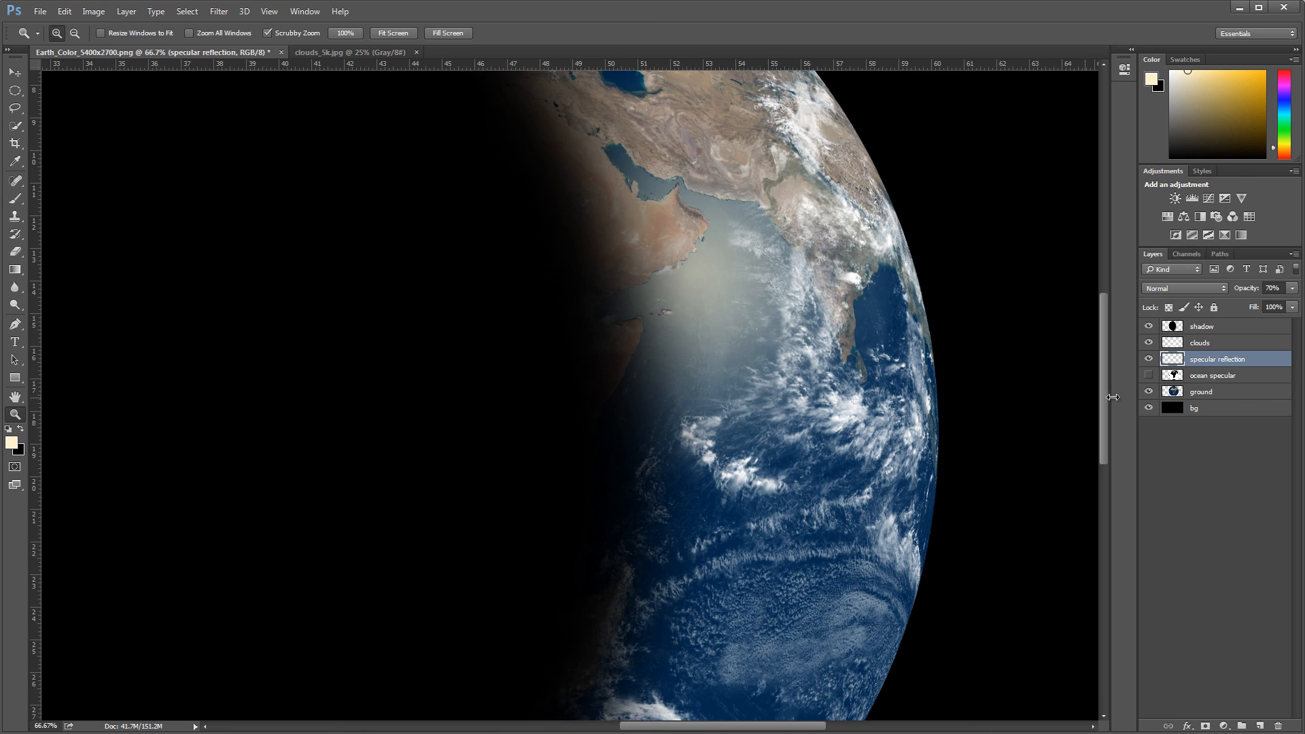
click(1244, 343)
drag(1244, 344, 1260, 726)
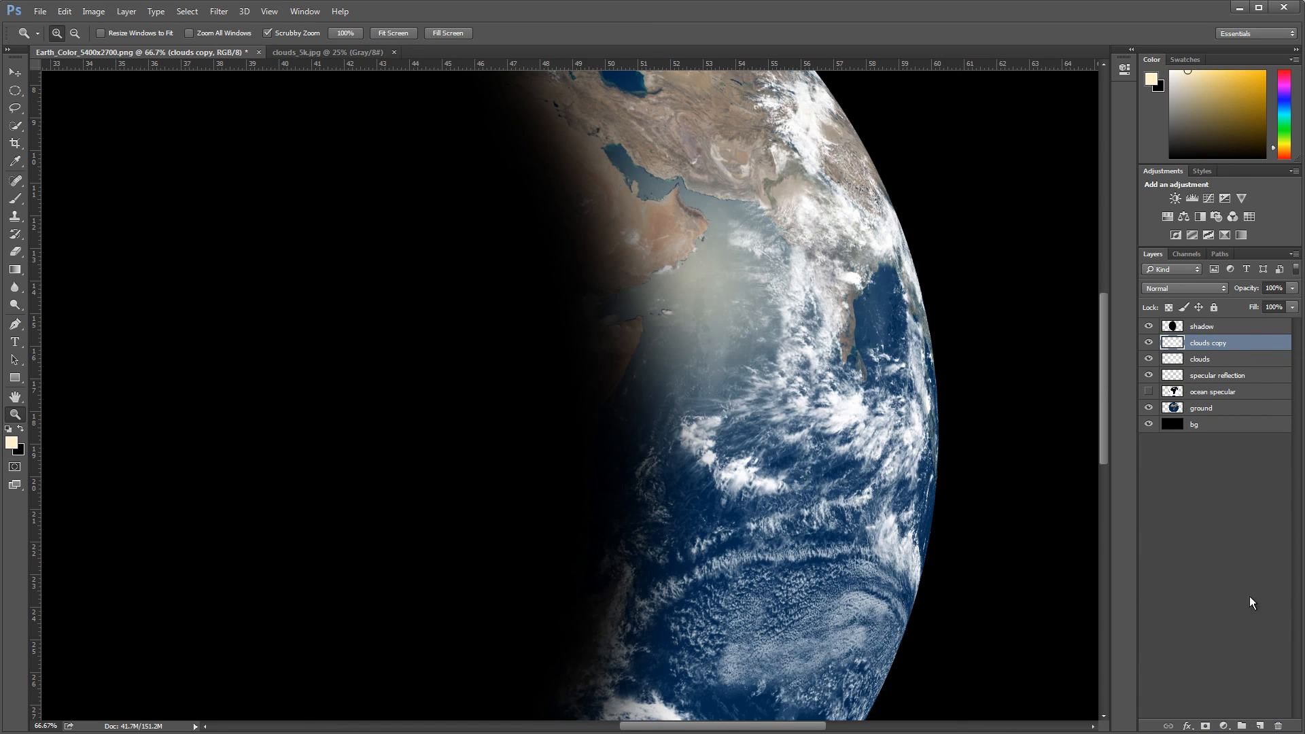
Rename the clouds copy "cloud shadow" and place it directly below the clouds layer
double_click(1214, 344)
text(cloud shadow)
key(Return)
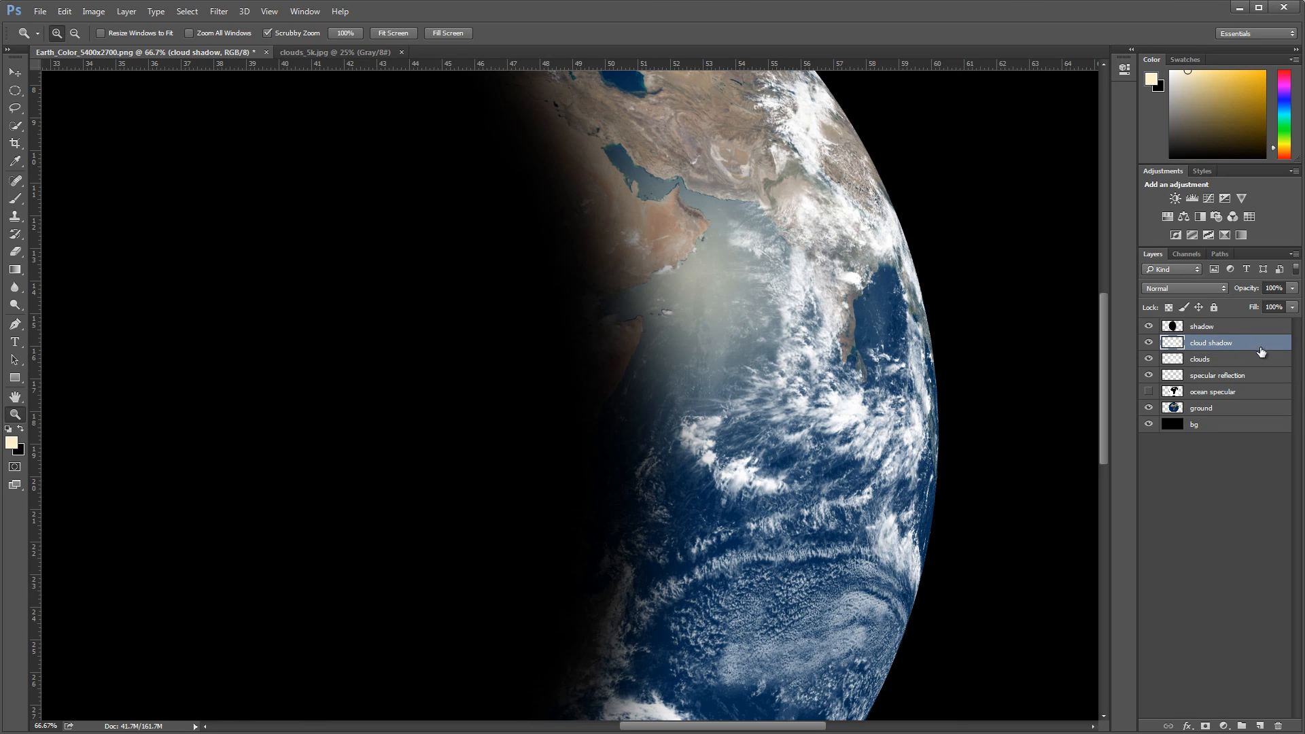
drag(1260, 351, 1257, 367)
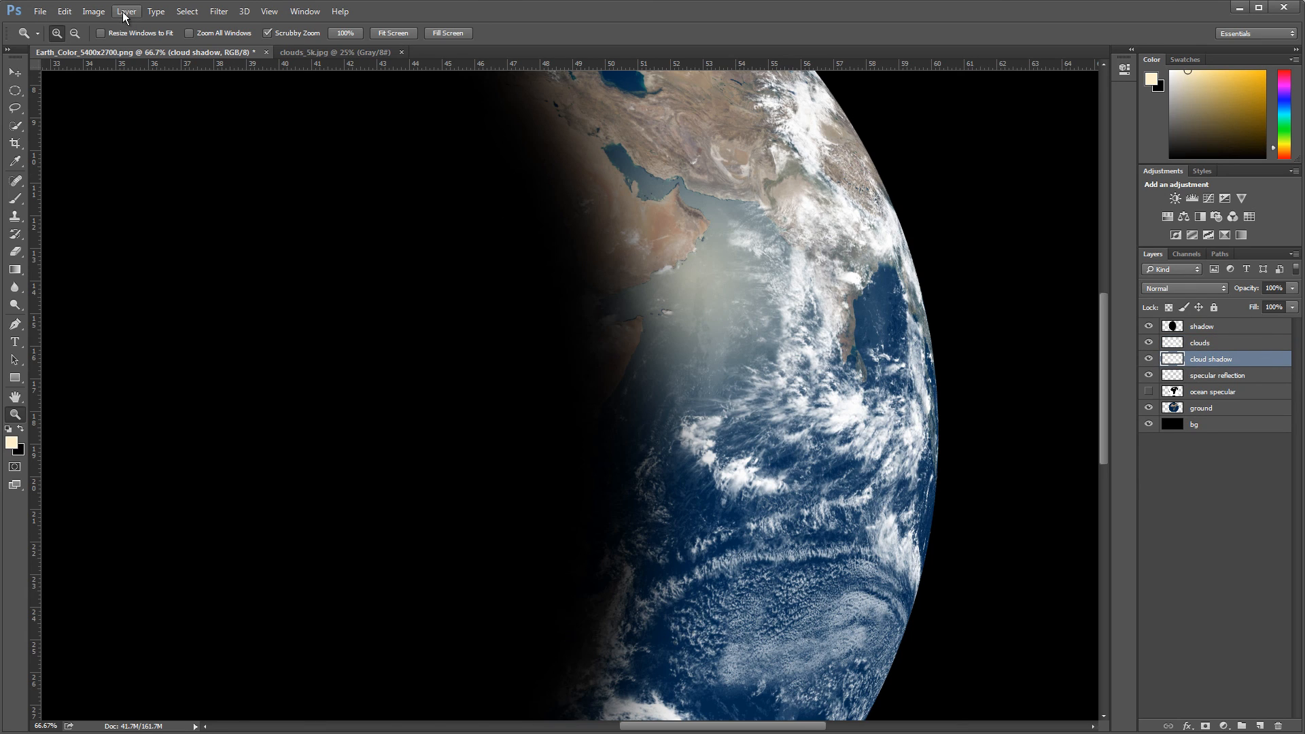
Add a Color Overlay effect to the cloud shadow layer in red, Normal mode, at 100% opacity
click(126, 11)
mouse_move(185, 91)
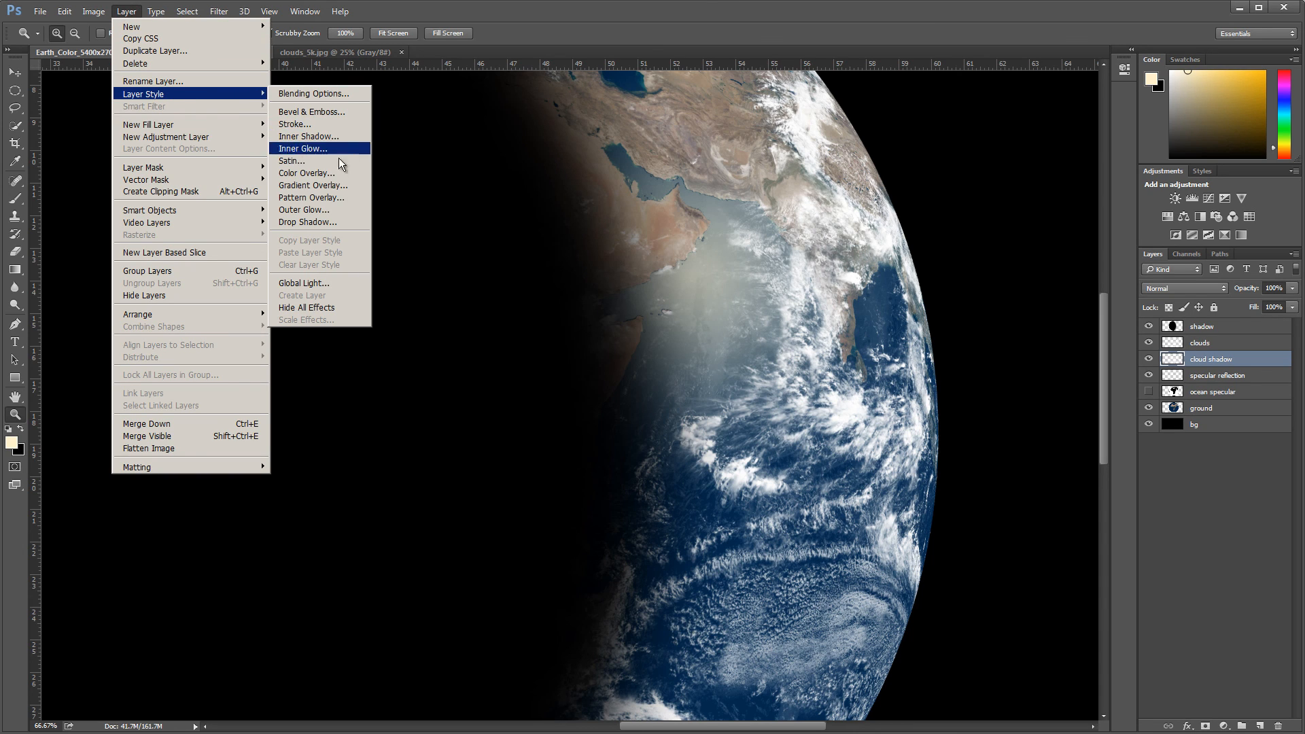
click(322, 174)
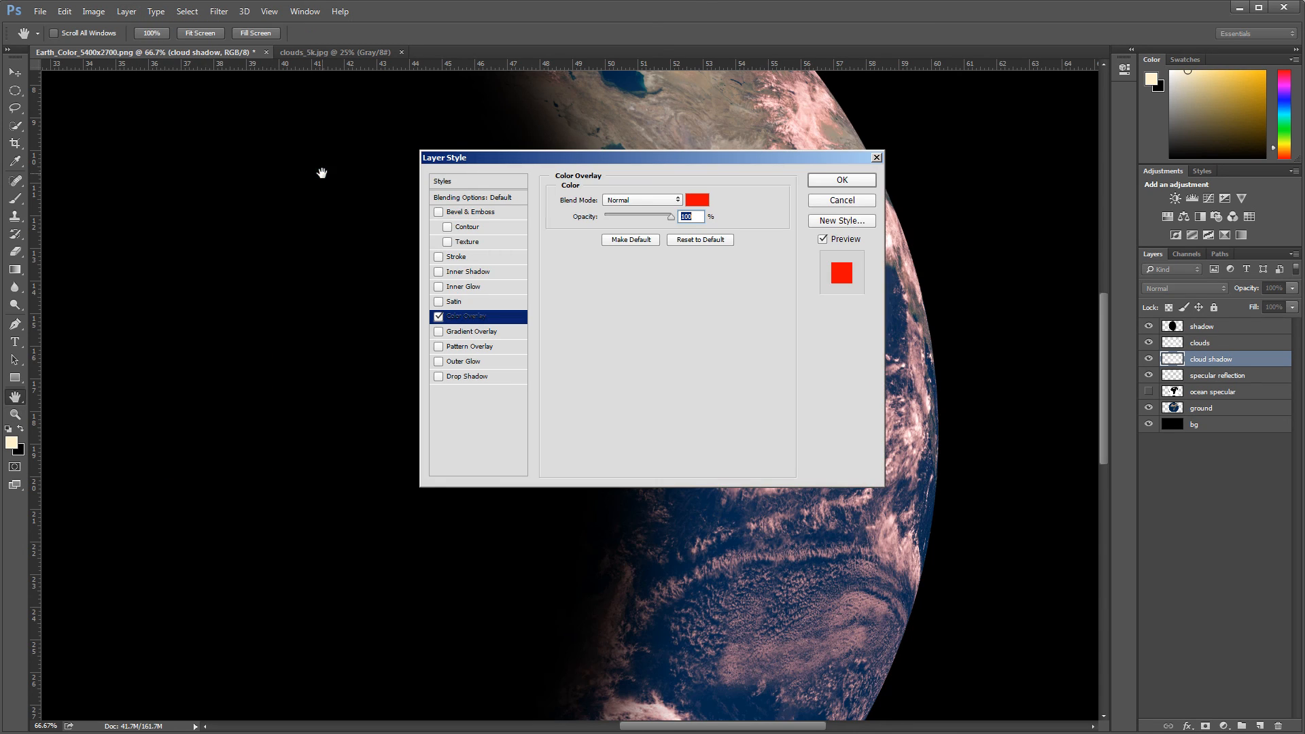
drag(780, 158, 374, 193)
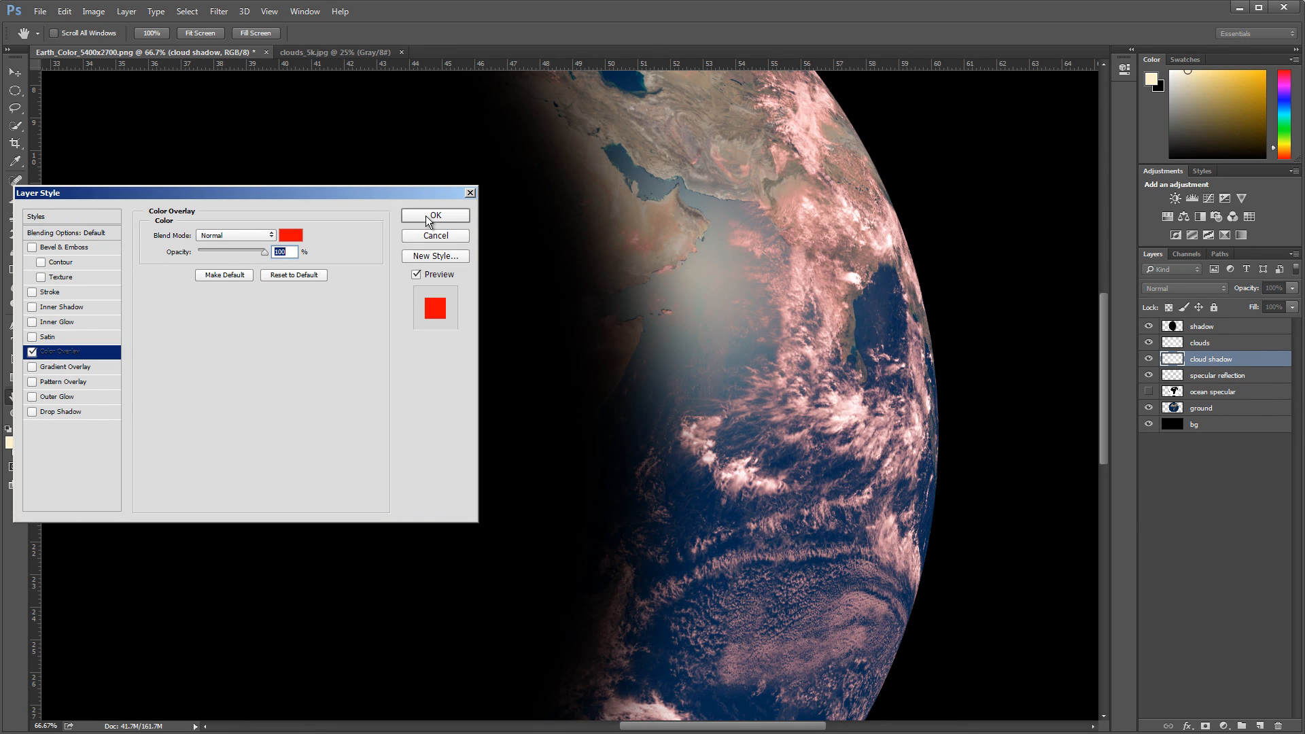
click(425, 215)
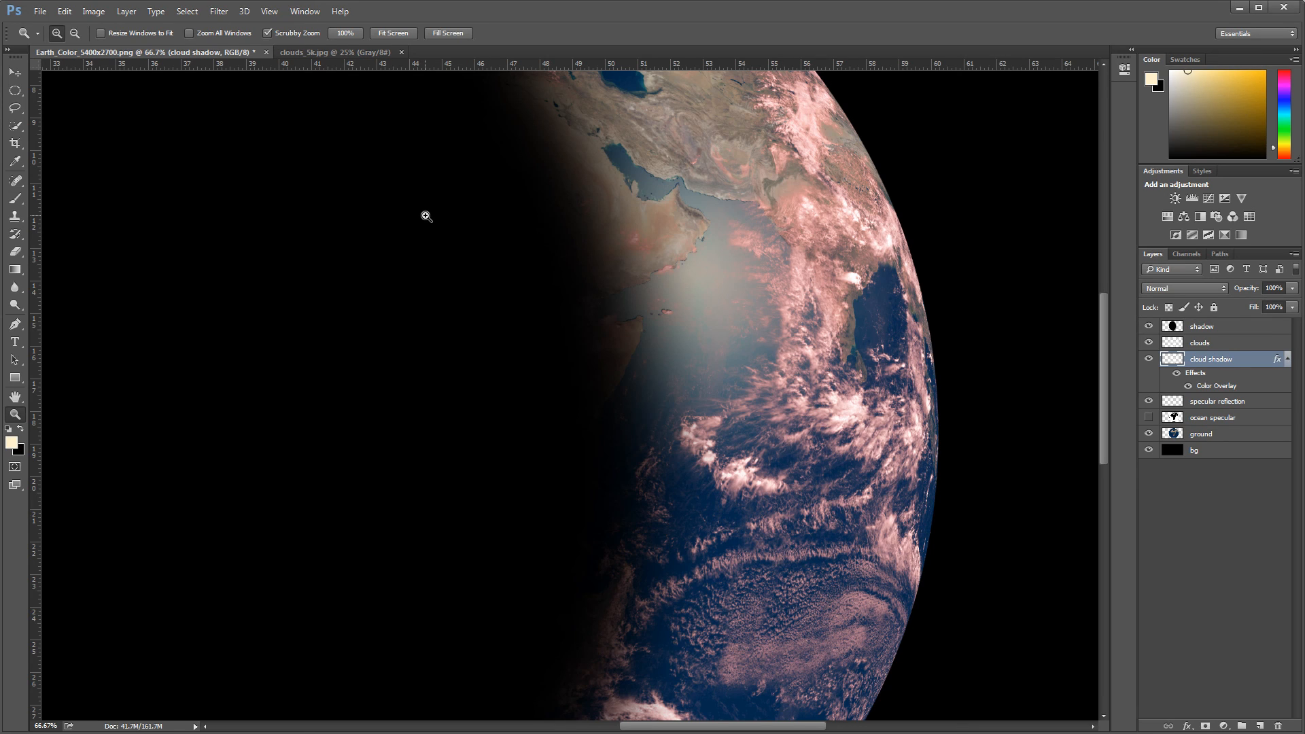
Nudge the cloud shadow layer so it sits slightly left of the clouds, toward the night side
click(15, 72)
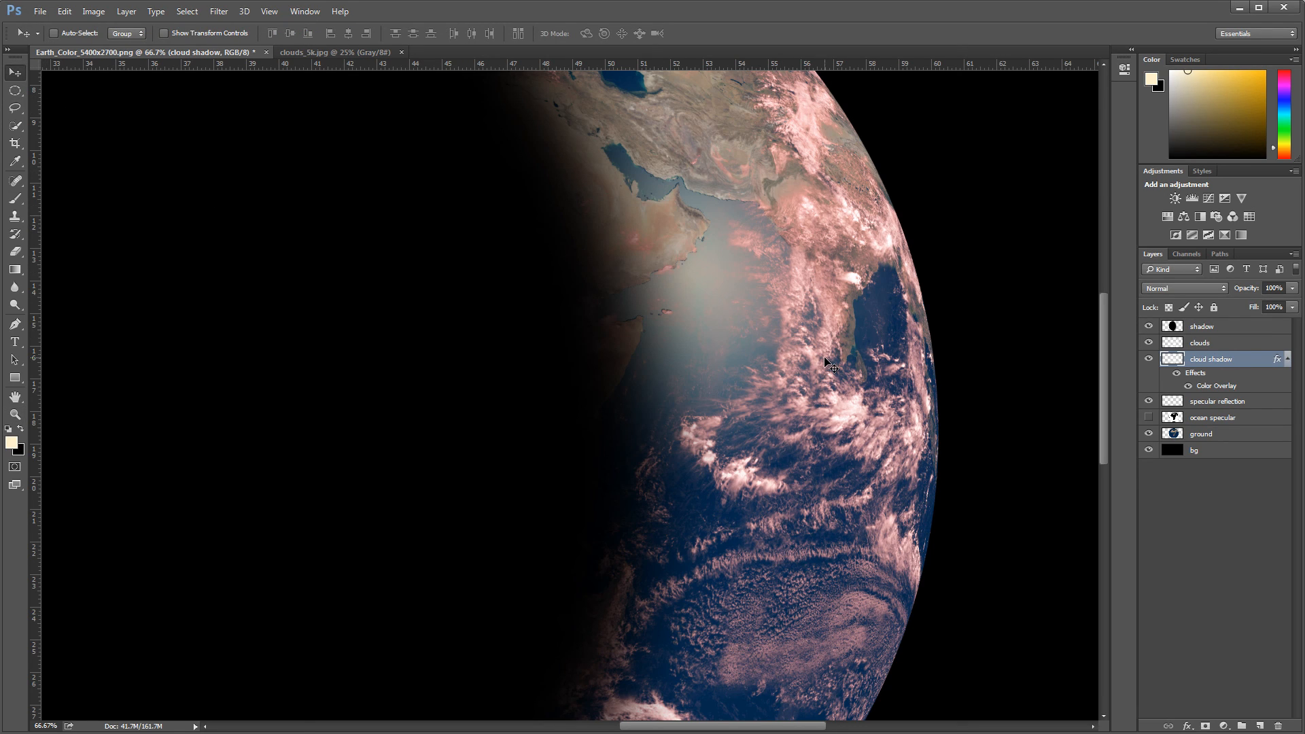
key(shift+Left)
key(shift+Left)
key(shift+Left)
key(shift+Left)
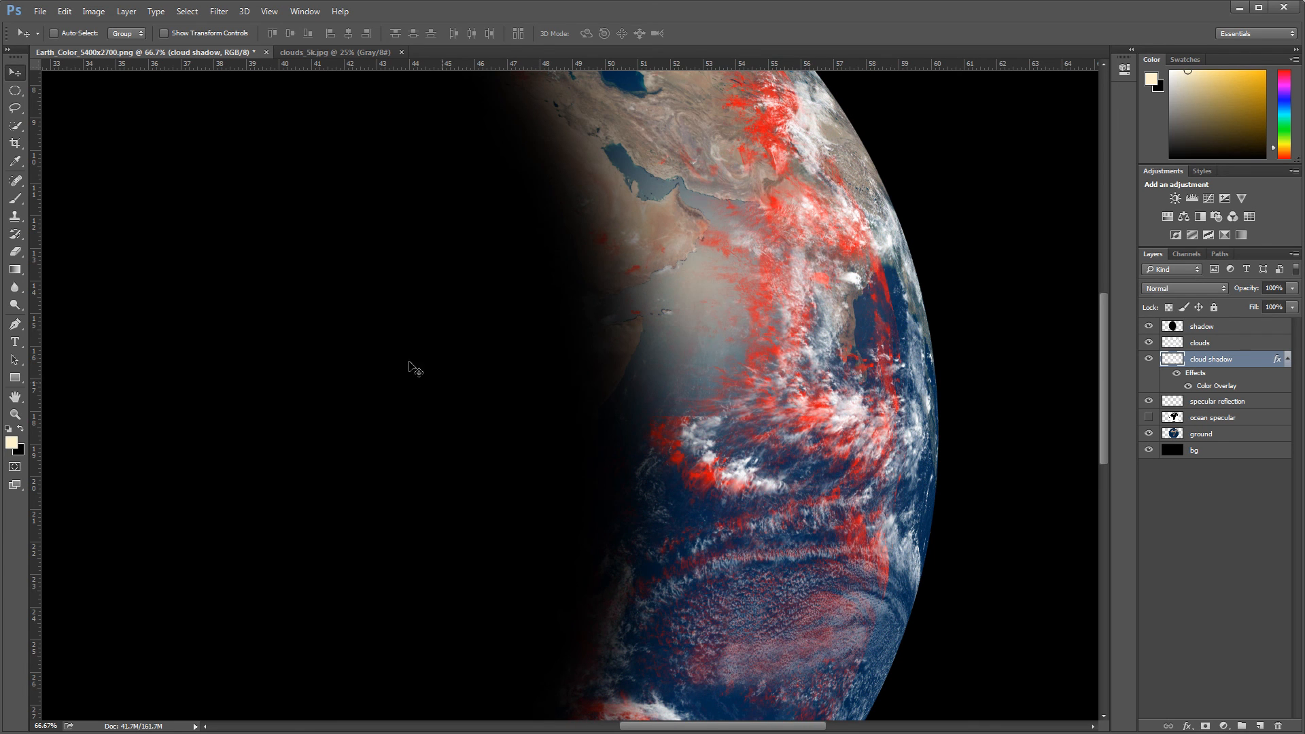
click(12, 417)
click(877, 382)
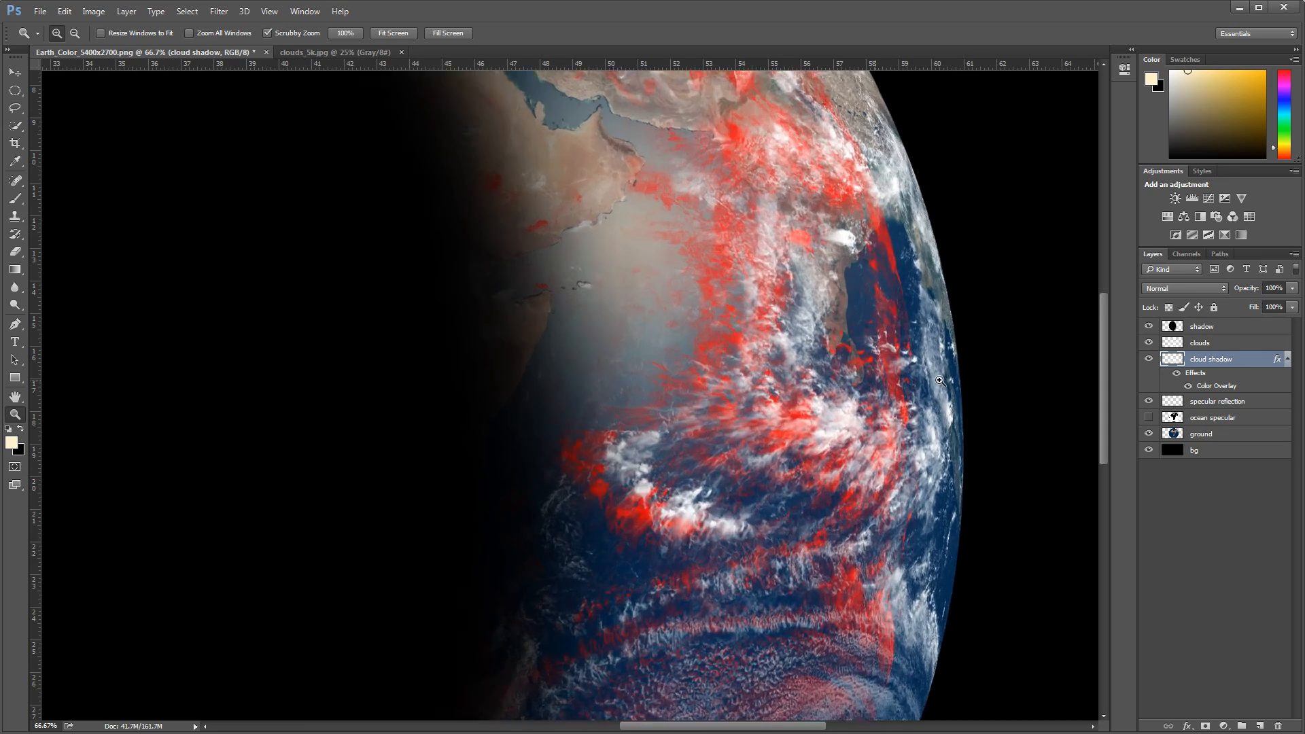
click(933, 393)
click(14, 71)
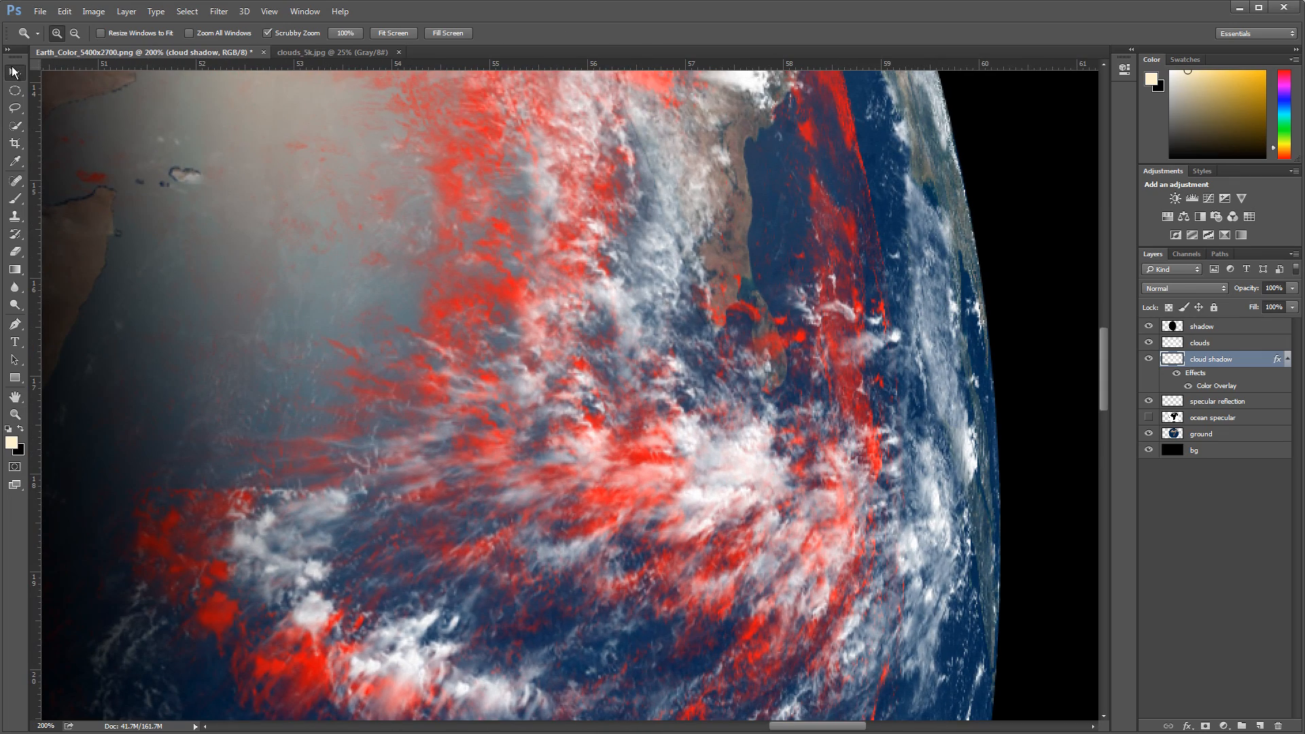
key(shift+Right)
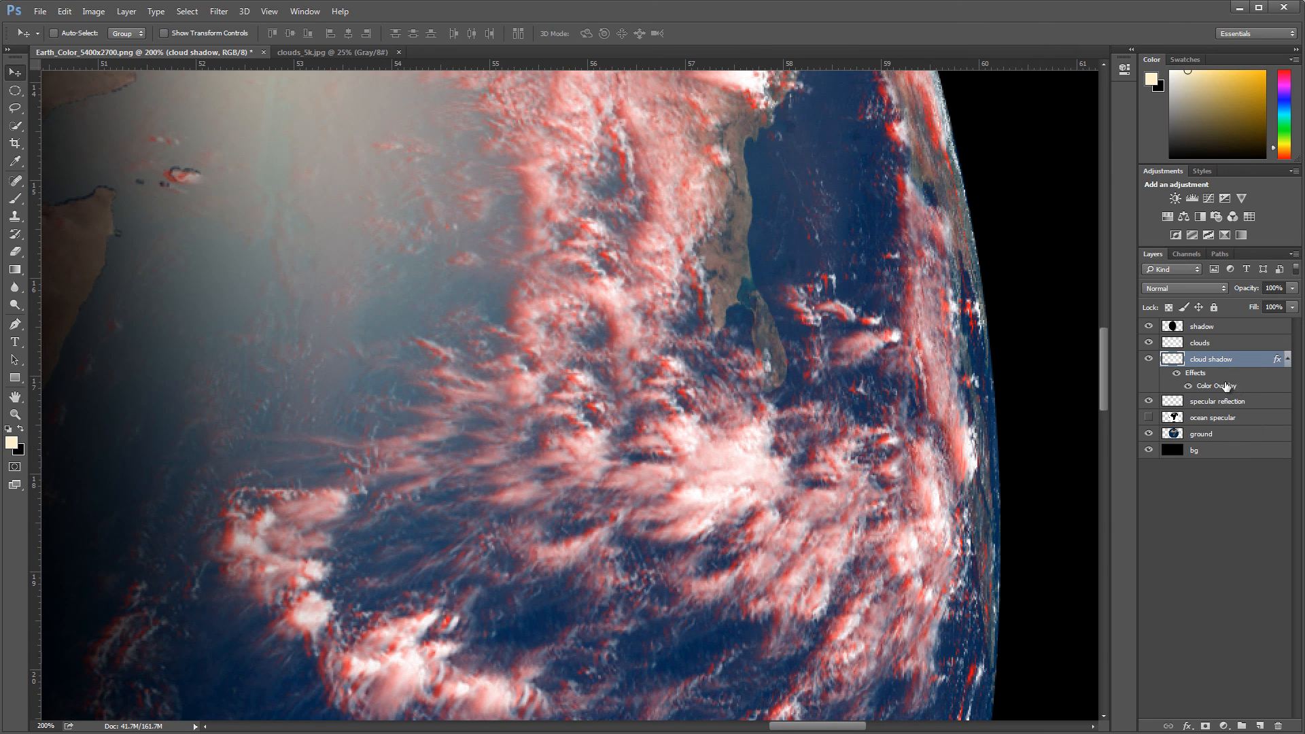
Change the cloud shadow's Color Overlay to a near-black blue, starting from a colour sampled from the ocean
mouse_move(1104, 386)
mouse_down()
mouse_move(1107, 324)
mouse_move(1111, 397)
mouse_up()
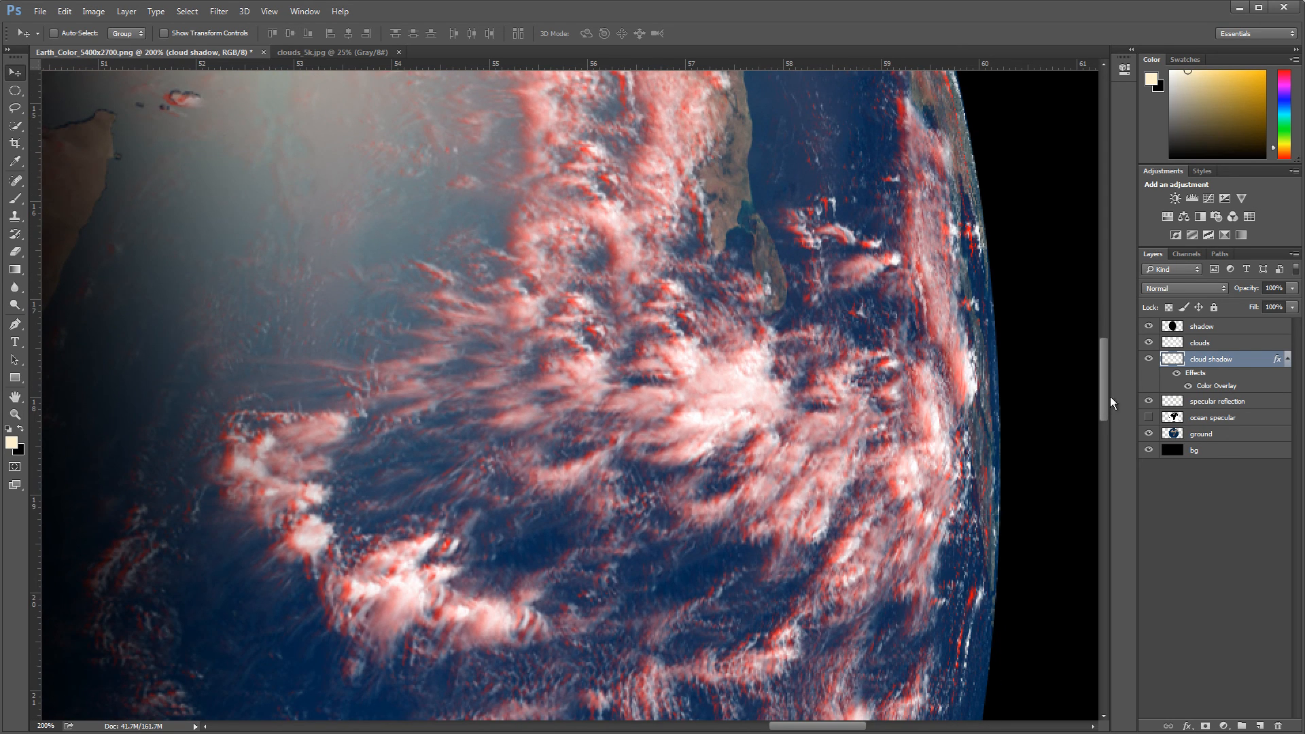
double_click(1213, 385)
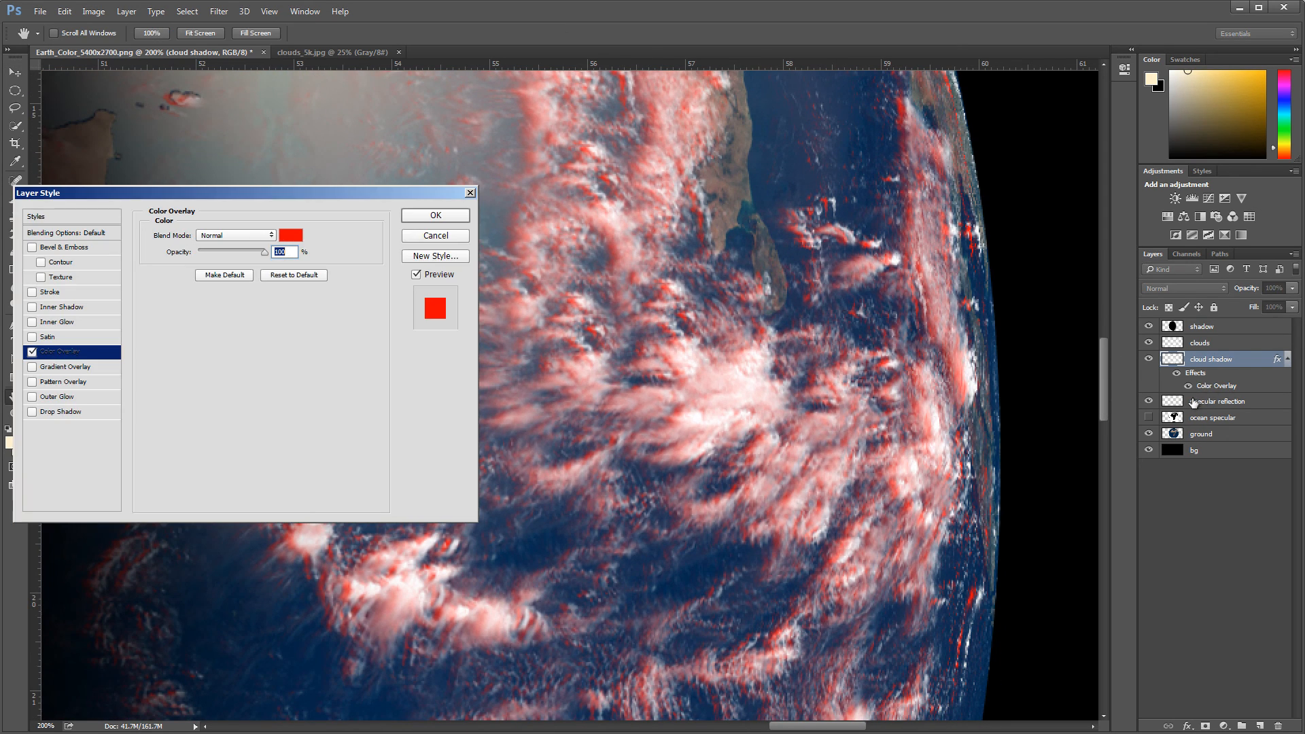
click(291, 235)
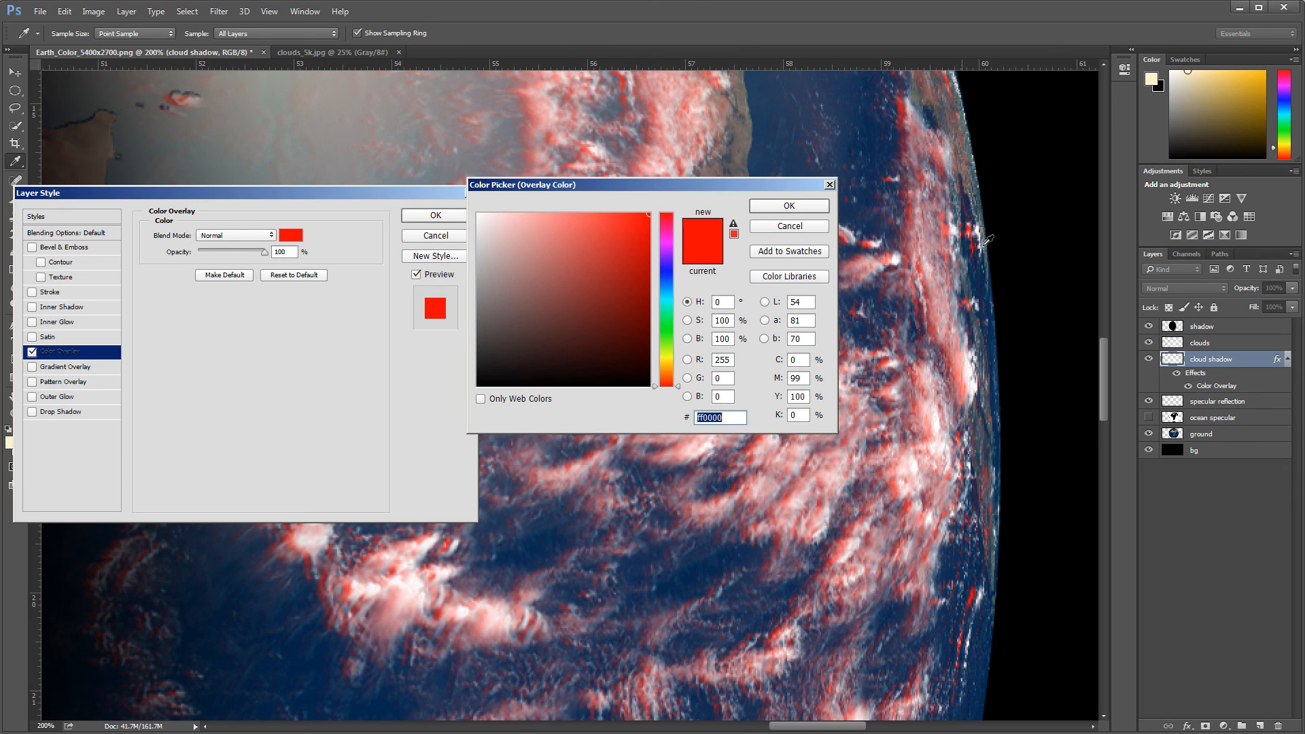
click(980, 286)
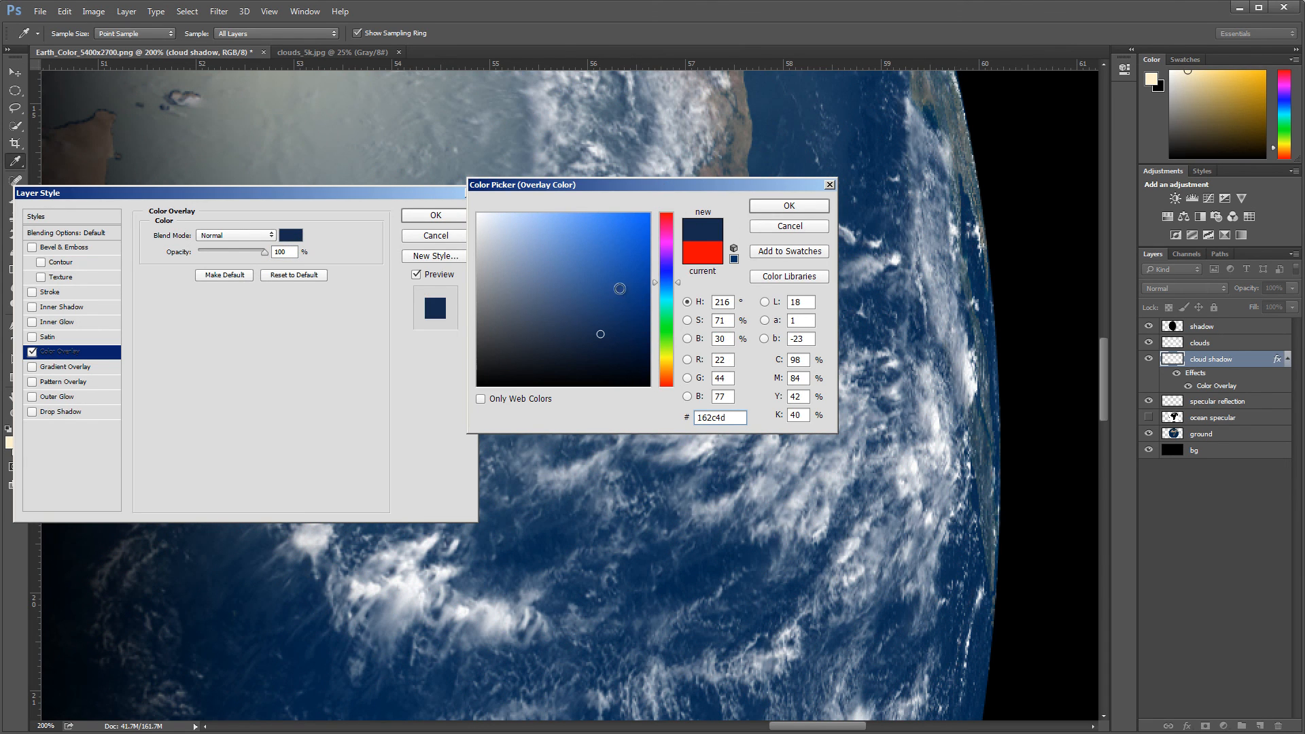
drag(599, 335, 605, 379)
click(802, 208)
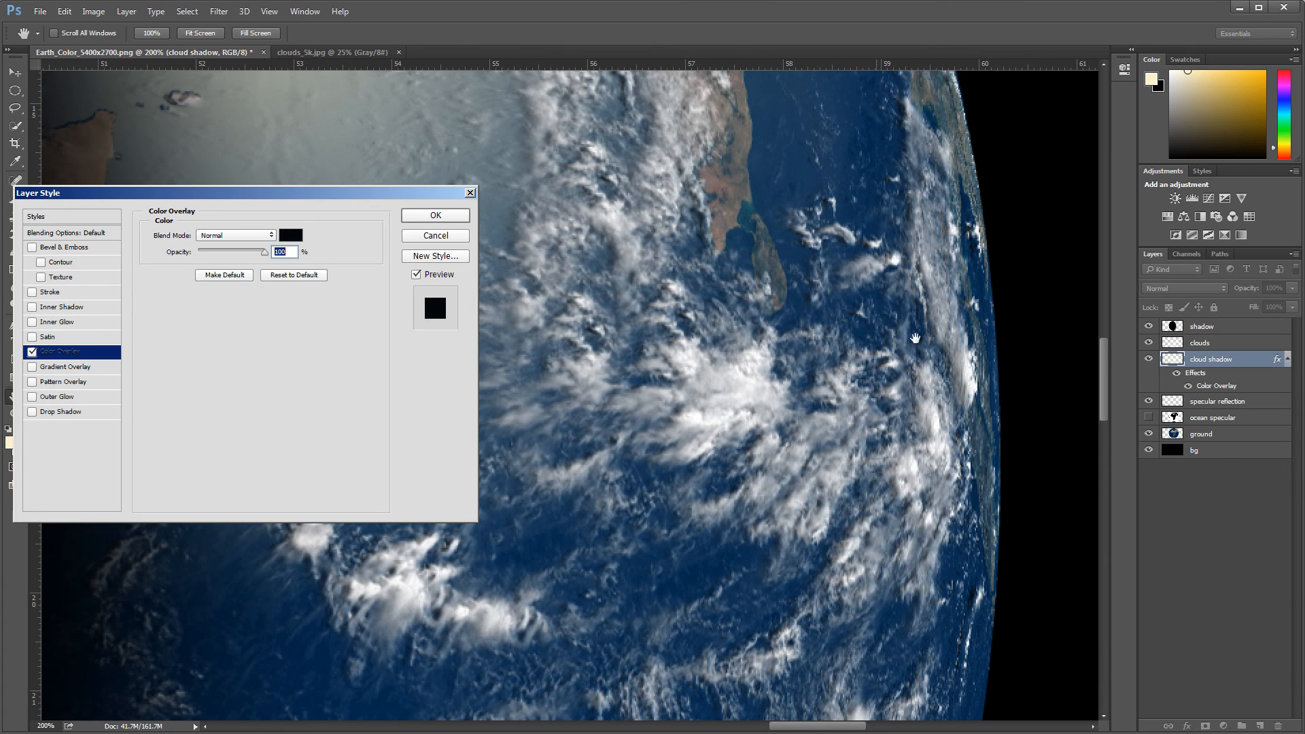
click(430, 216)
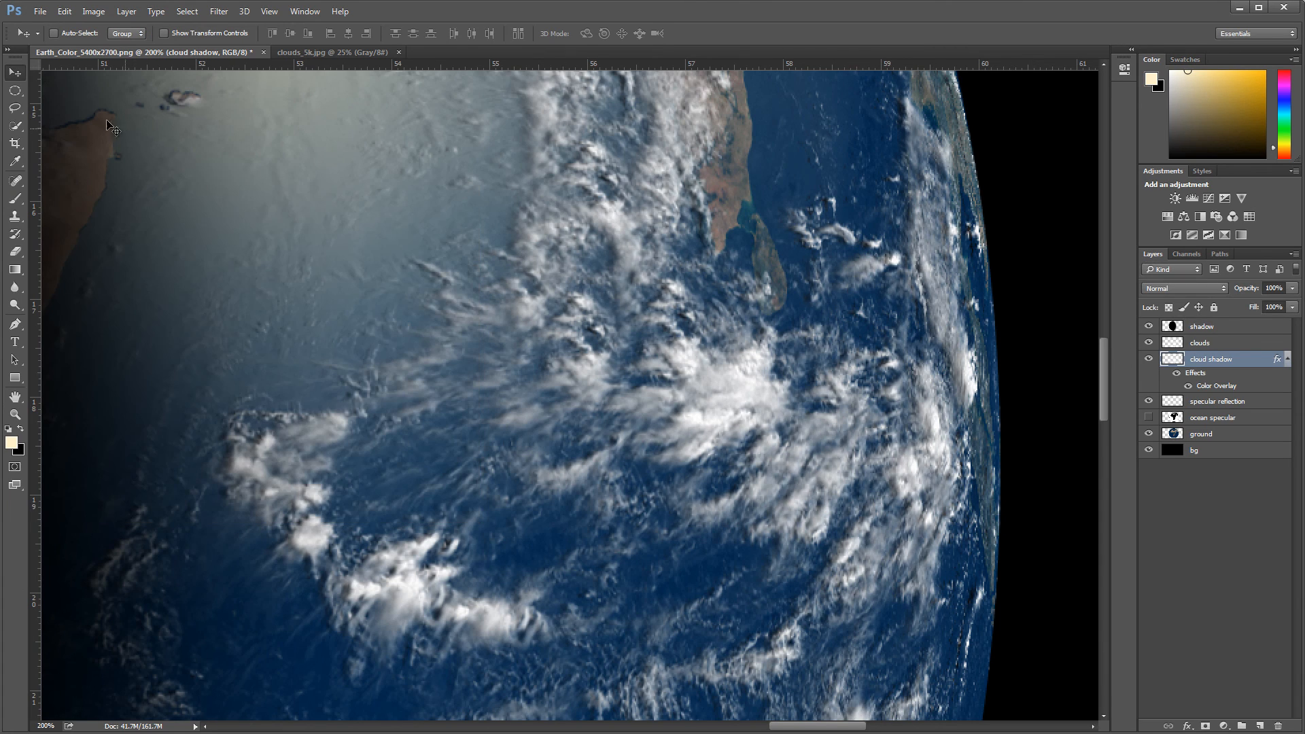
Compare the clouds over the ocean with the cloud shadow layer hidden and shown, leaving the layer visible
click(1149, 359)
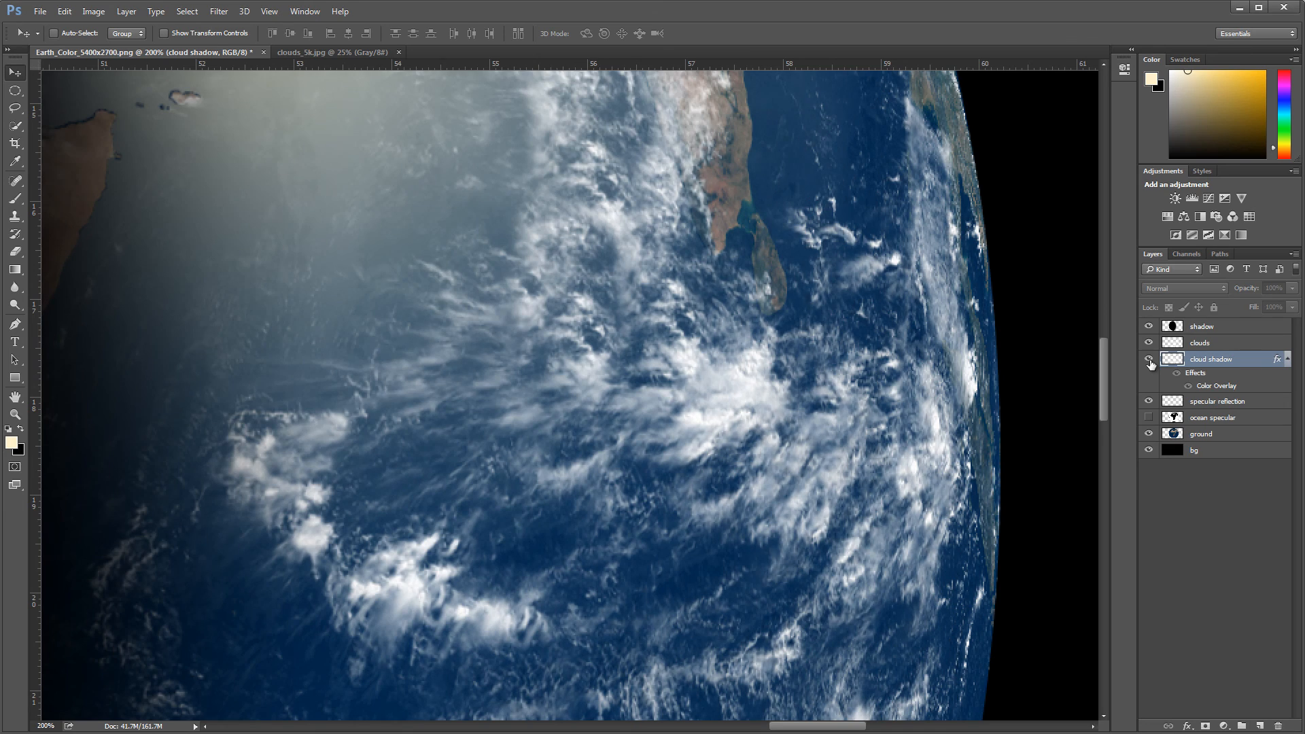
click(1148, 360)
click(1149, 360)
click(1149, 360)
click(1149, 360)
click(1148, 361)
click(1149, 361)
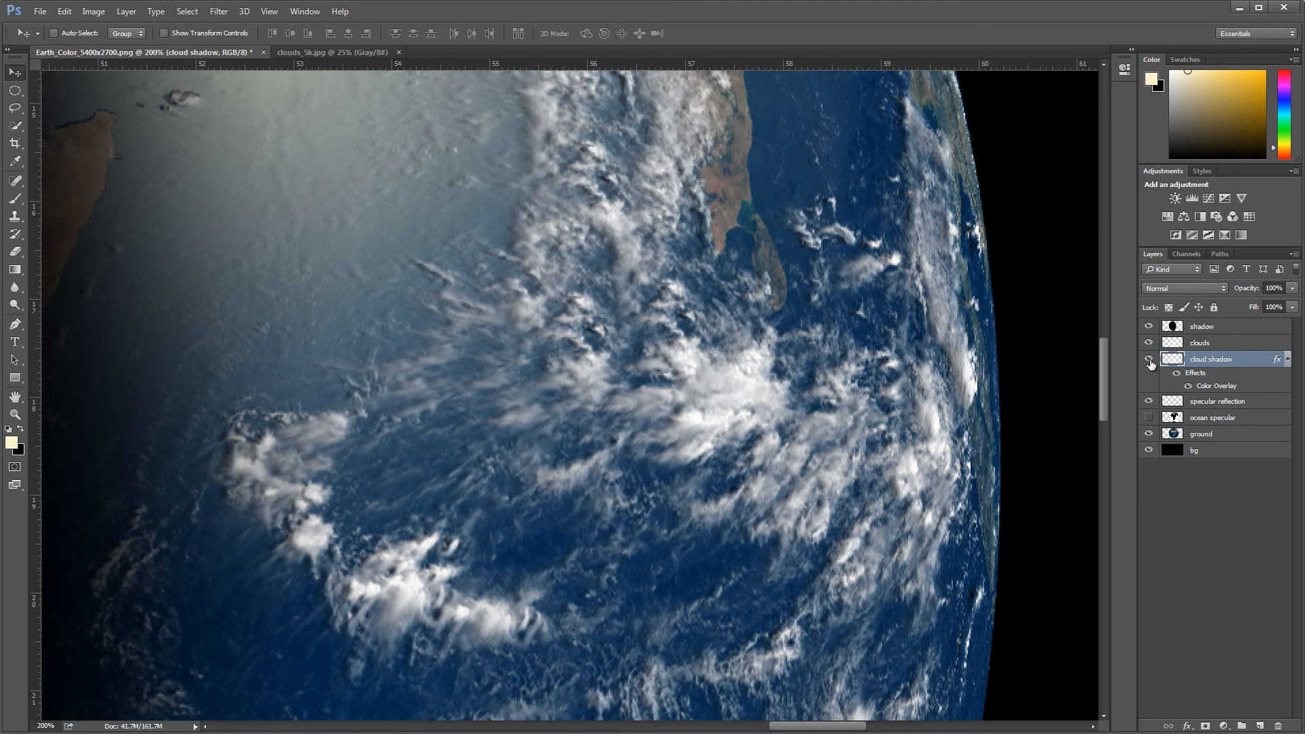
Examine the cloud shadows across the wider globe, from the Arabian Peninsula down to the southern ocean
click(15, 414)
right_click(299, 350)
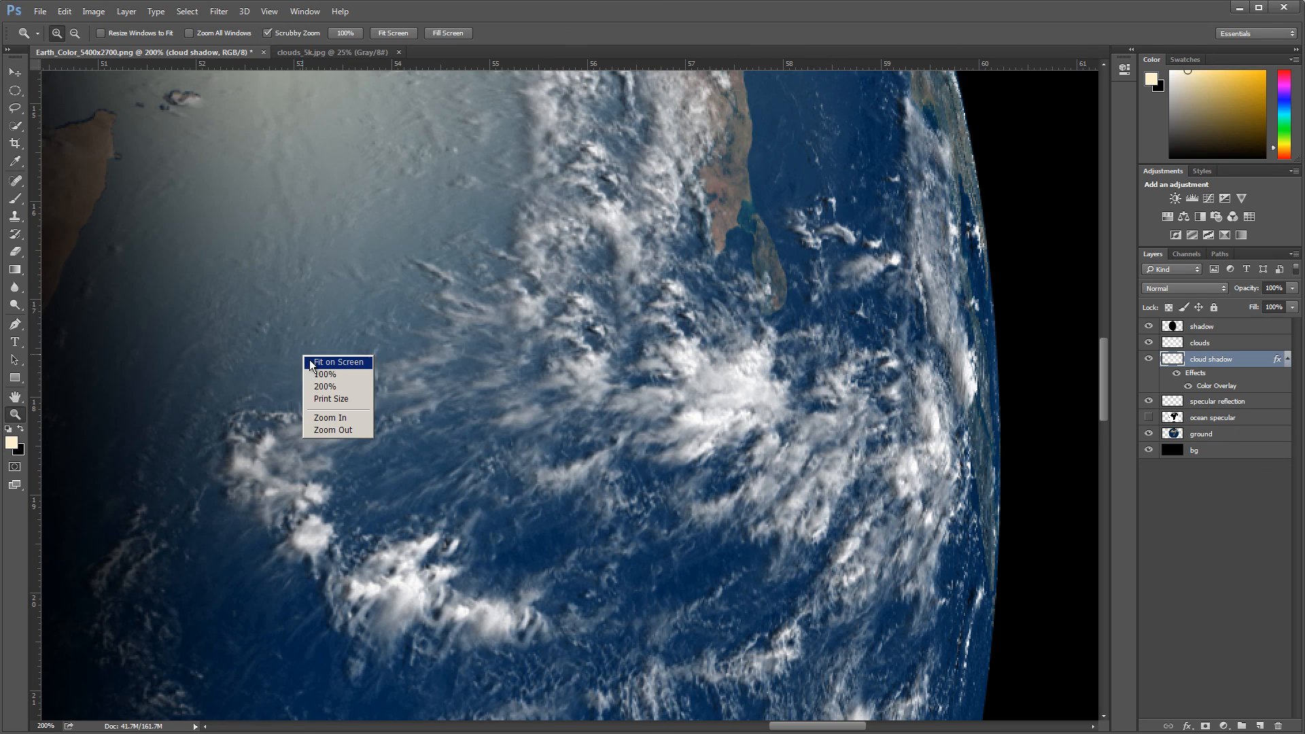
click(314, 365)
drag(850, 333, 843, 382)
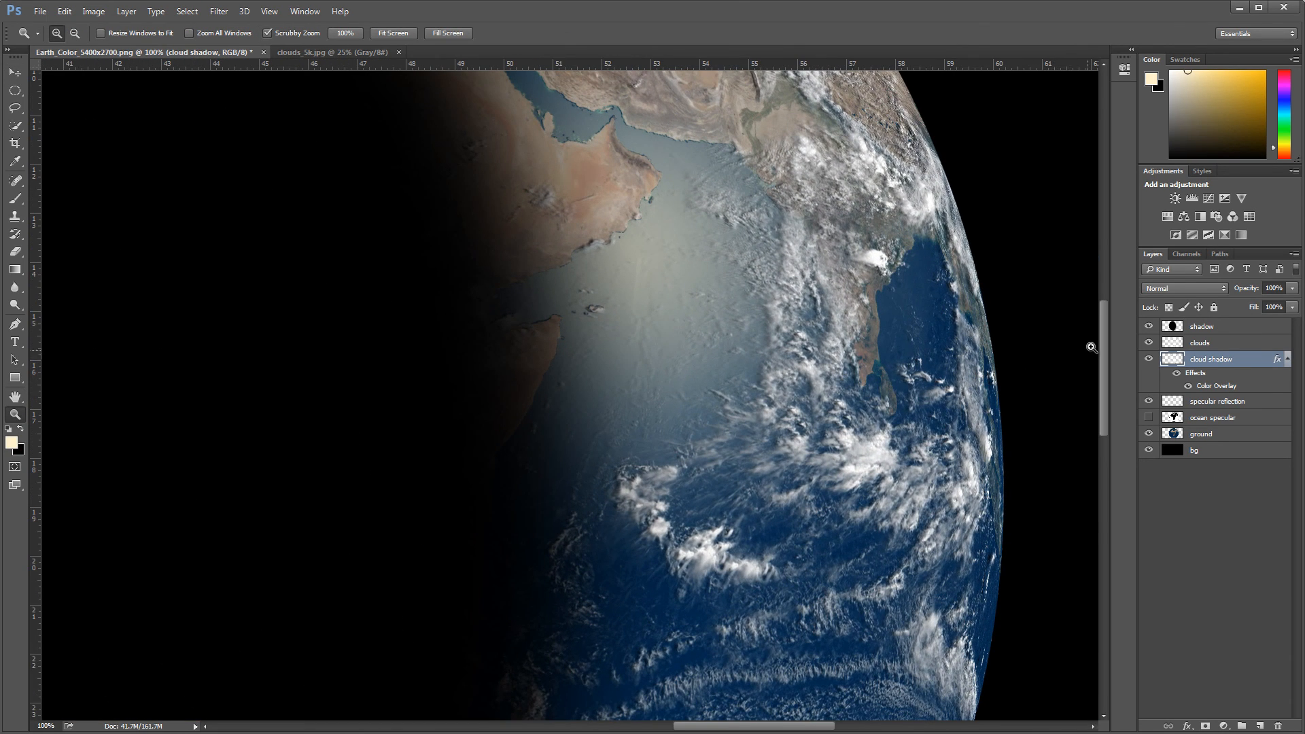
drag(1103, 340, 1081, 484)
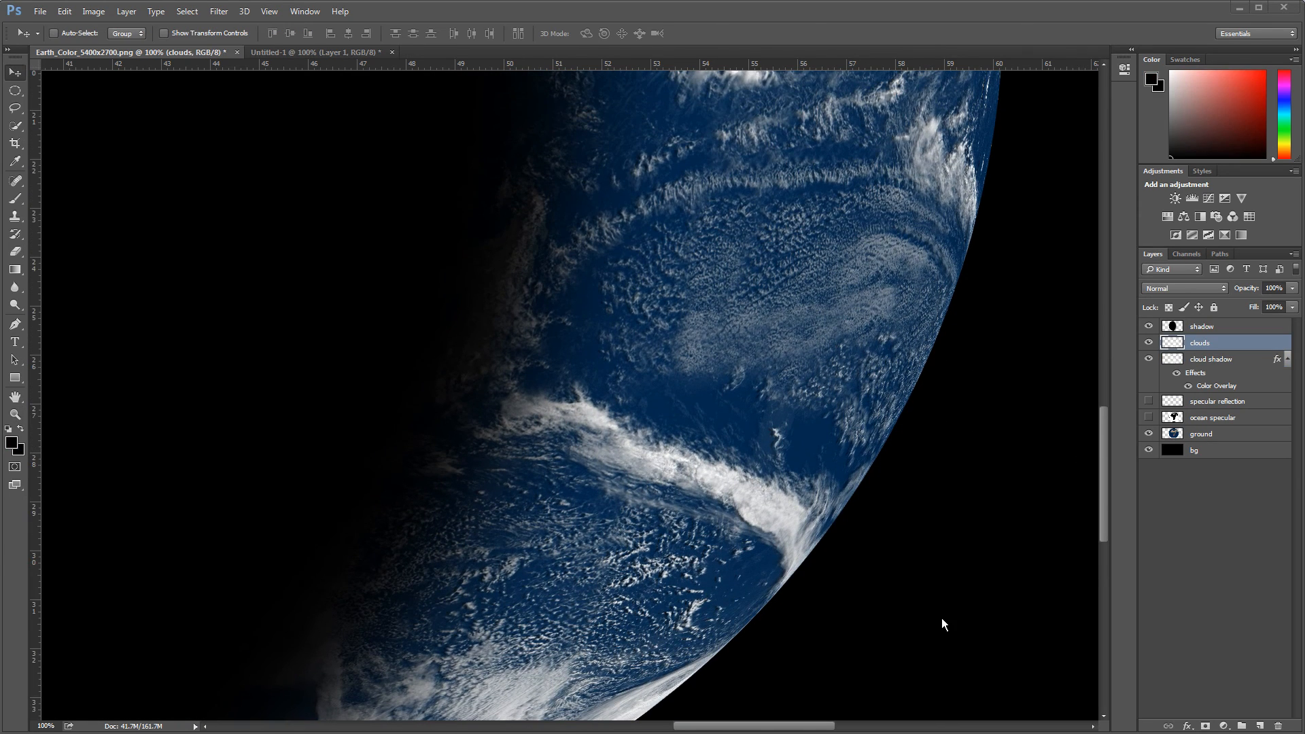
Examine the cloud relief along the day-night boundary in the Untitled-1 reference photo of Earth
click(308, 52)
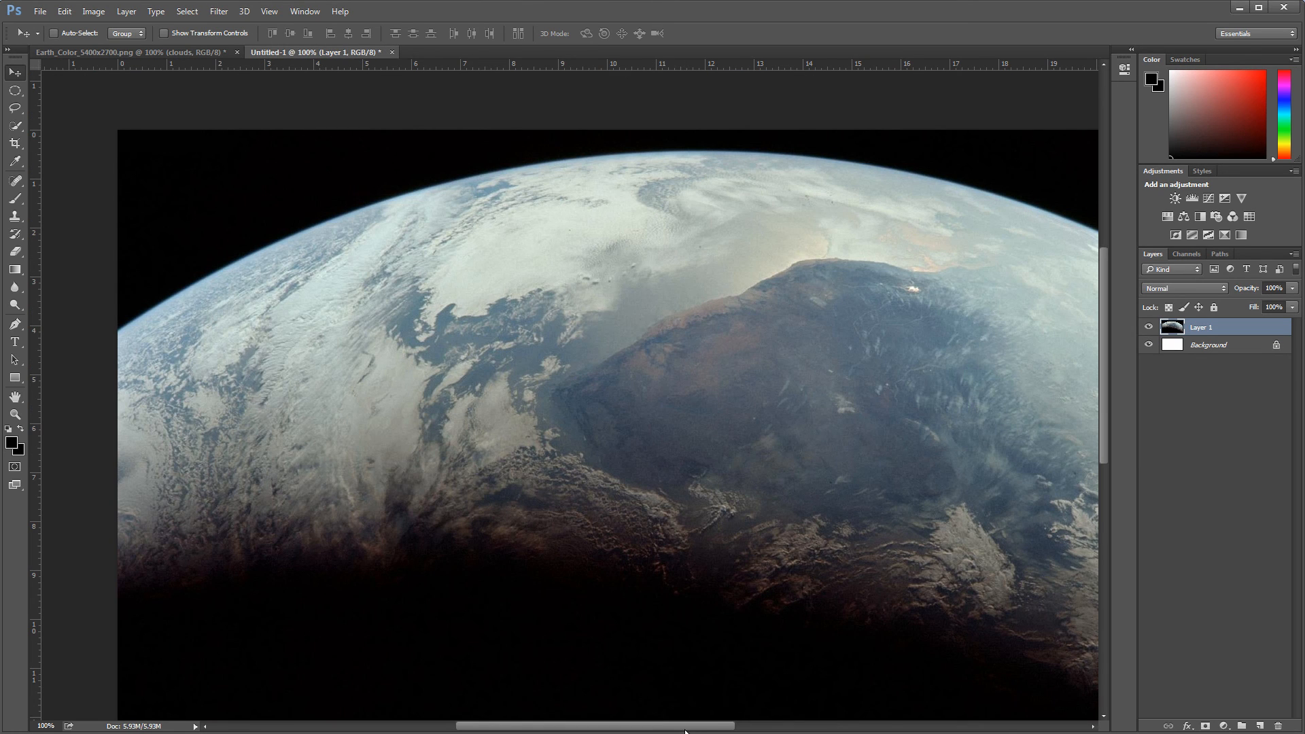
drag(687, 730, 802, 730)
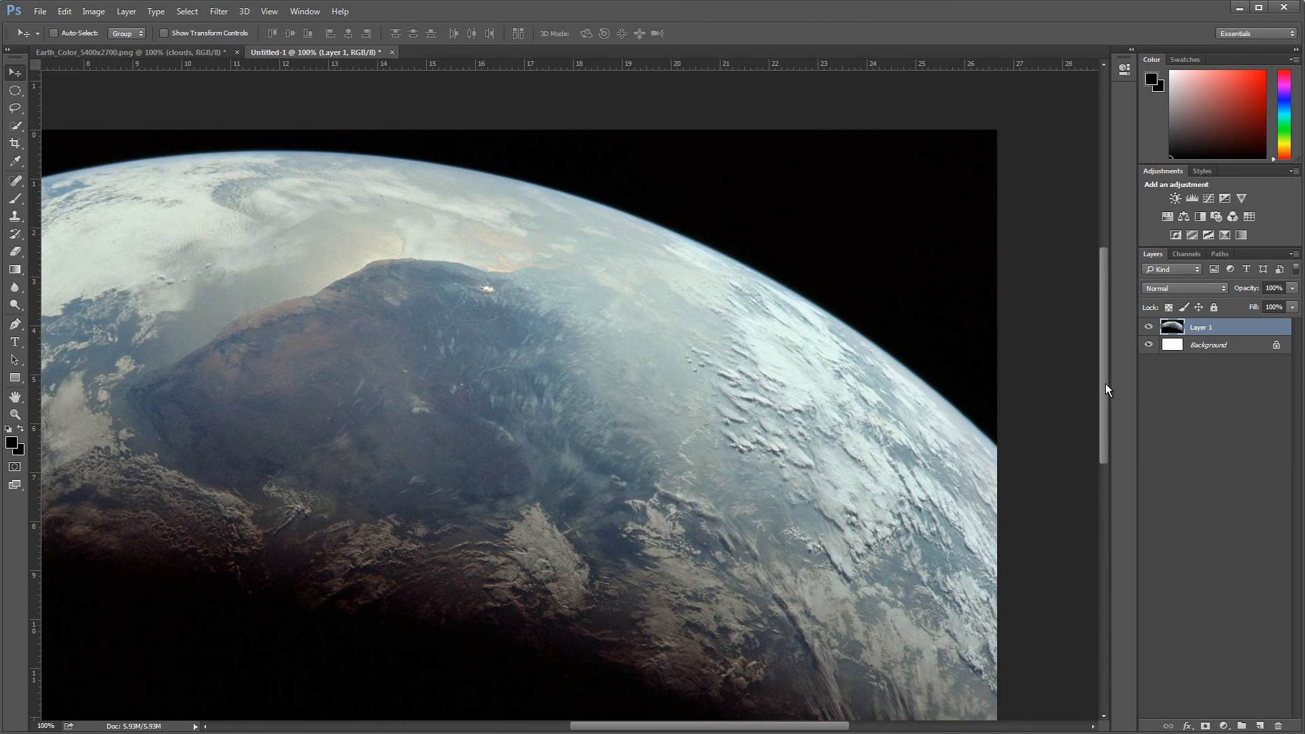
scroll(1106, 384, down, 3)
click(15, 416)
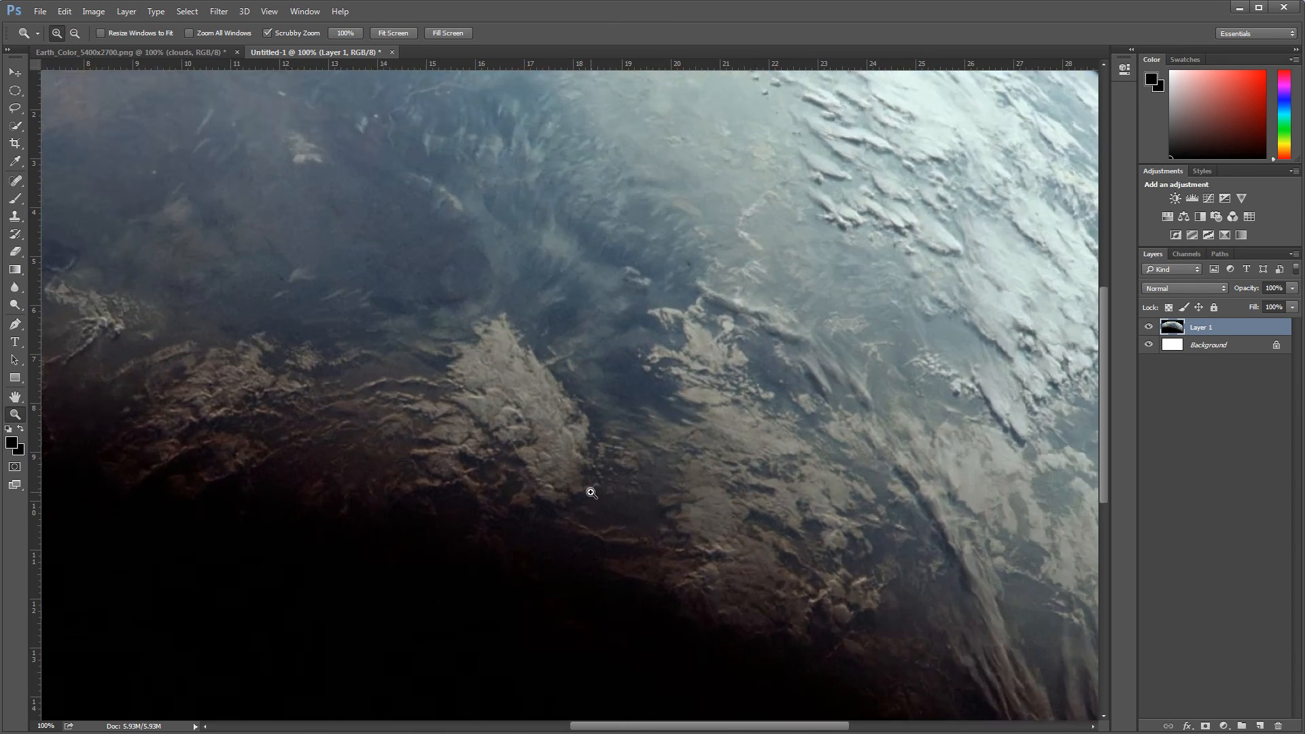
click(591, 492)
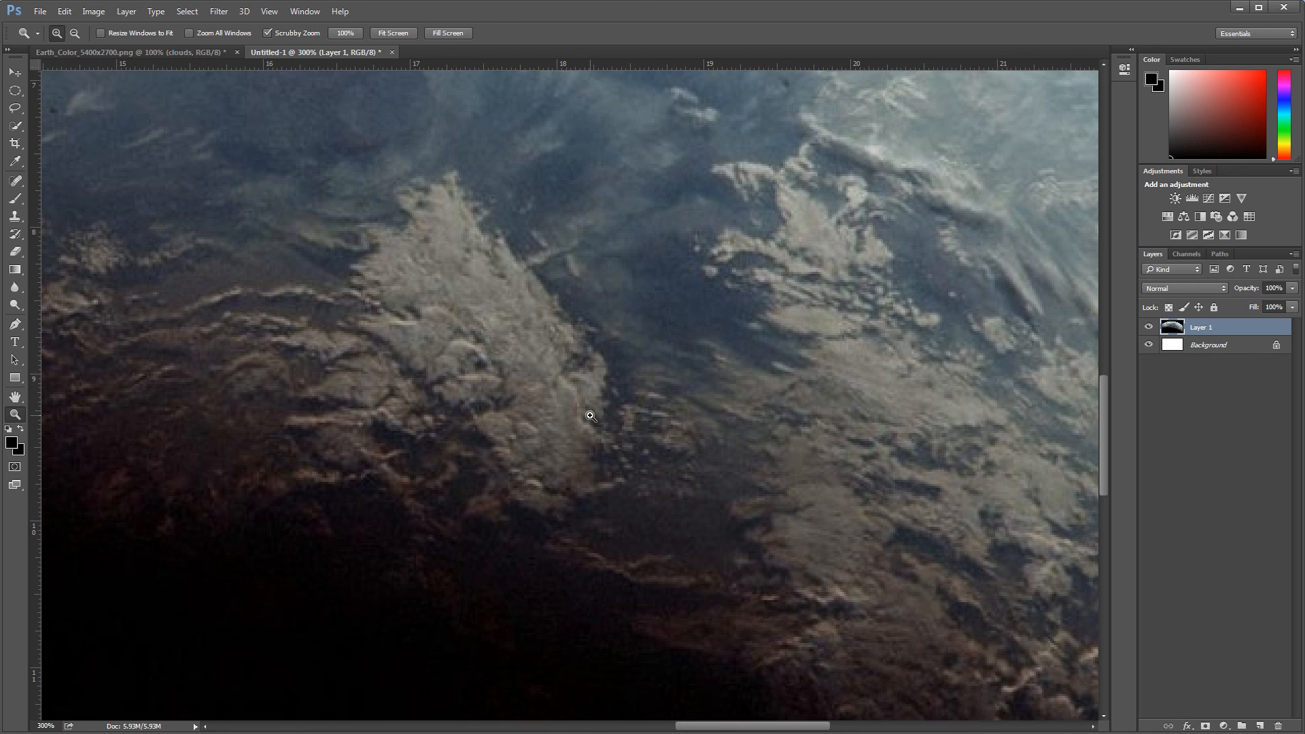
Duplicate the clouds layer in the Earth_Color document and hide the original clouds and cloud shadow layers
click(163, 52)
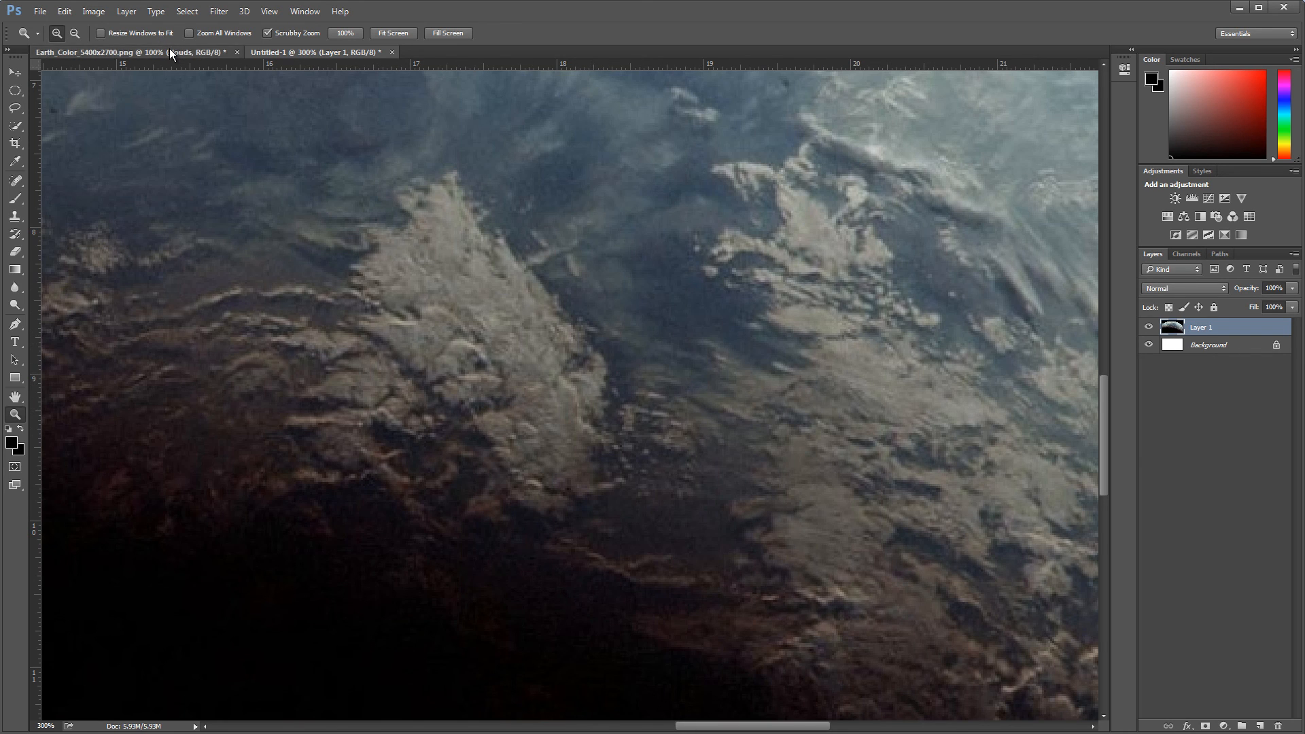
drag(1227, 347, 1261, 726)
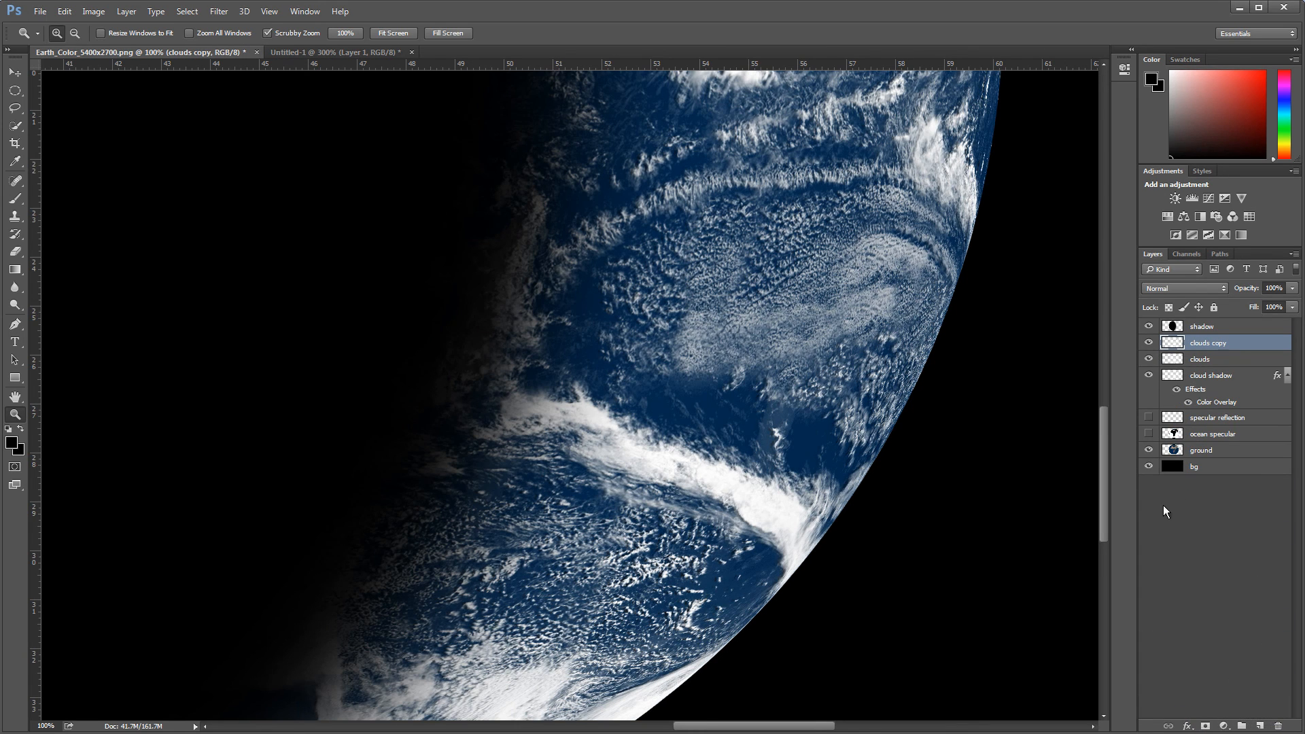
click(1149, 377)
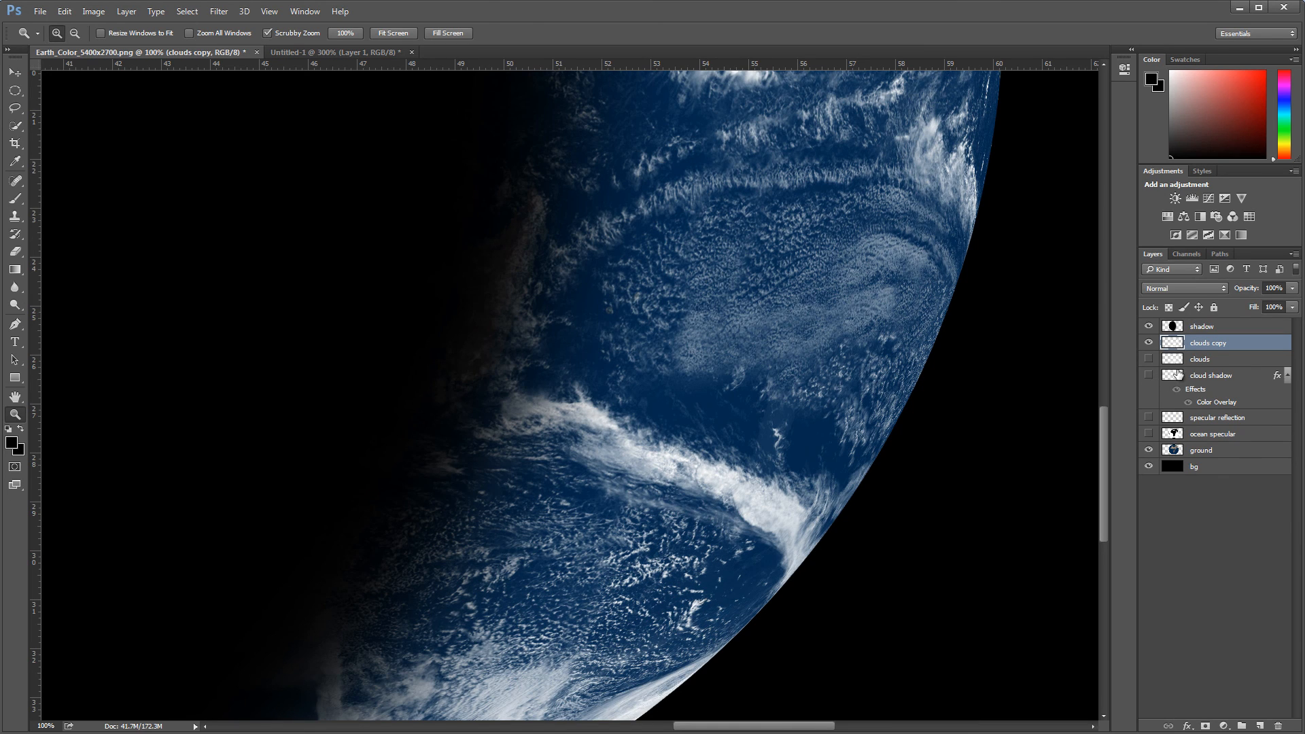
Rename the duplicated clouds layer "cloud height"
double_click(1210, 343)
text(cloud height)
key(Return)
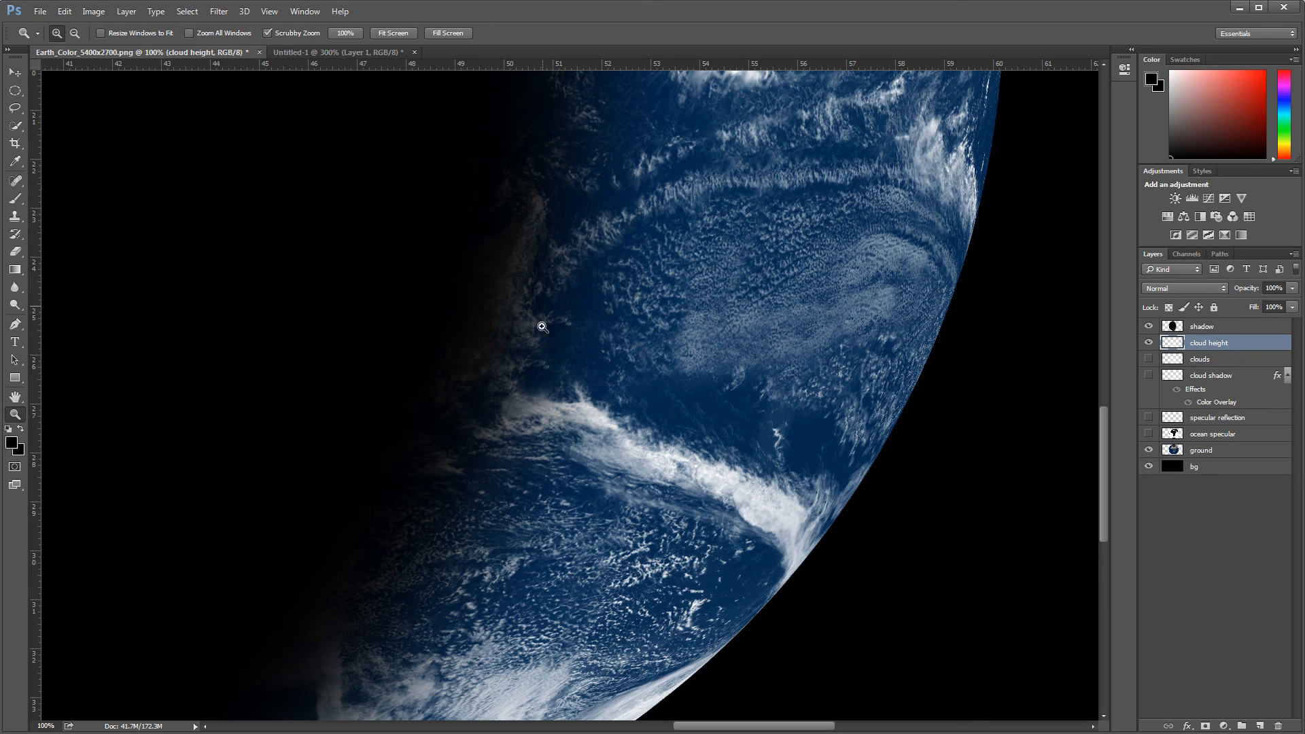
Start an Emboss filter on the cloud height layer and set its height to 2 pixels after trying a larger height
click(15, 72)
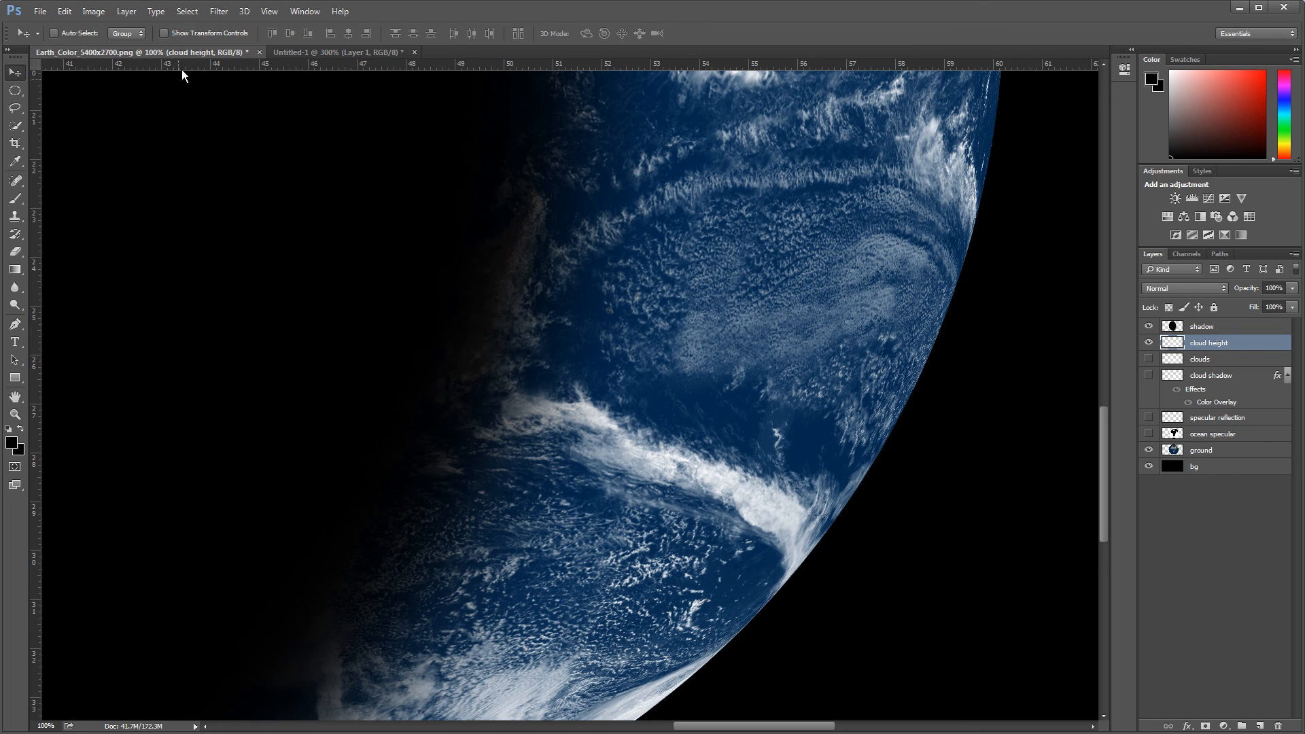
click(219, 11)
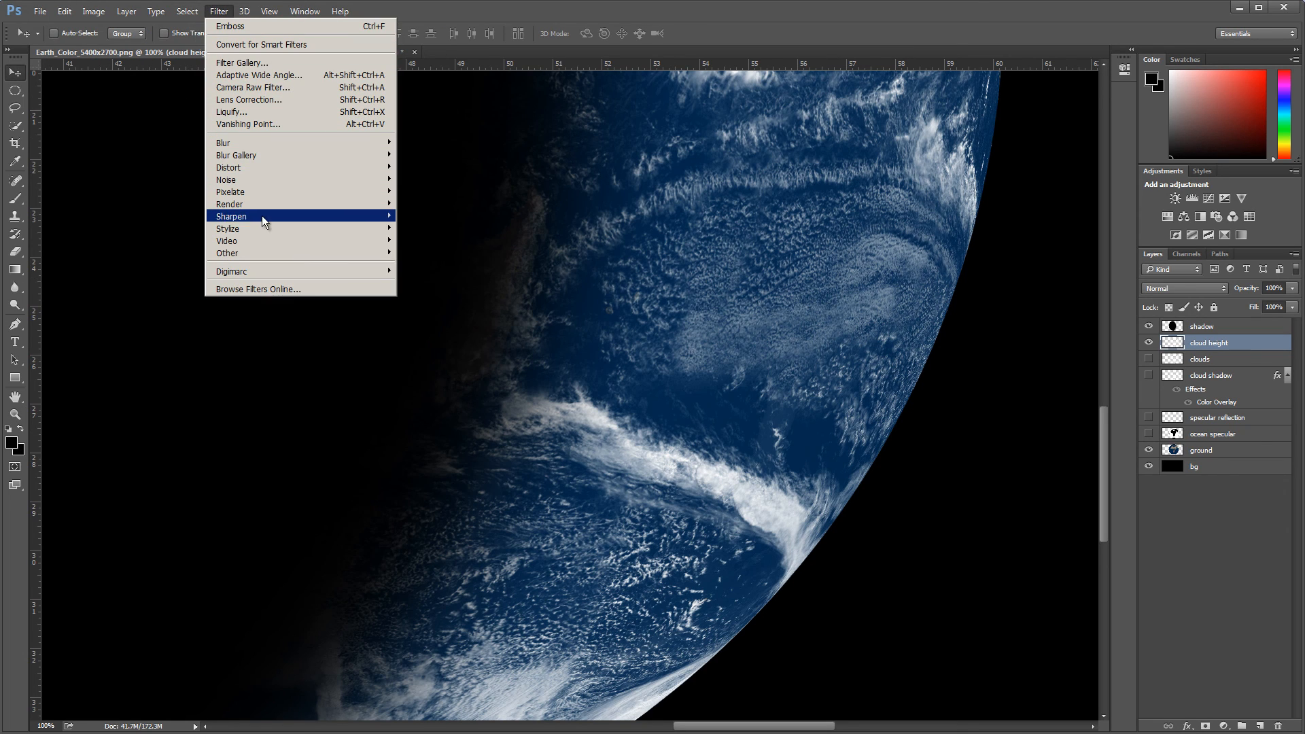
mouse_move(267, 227)
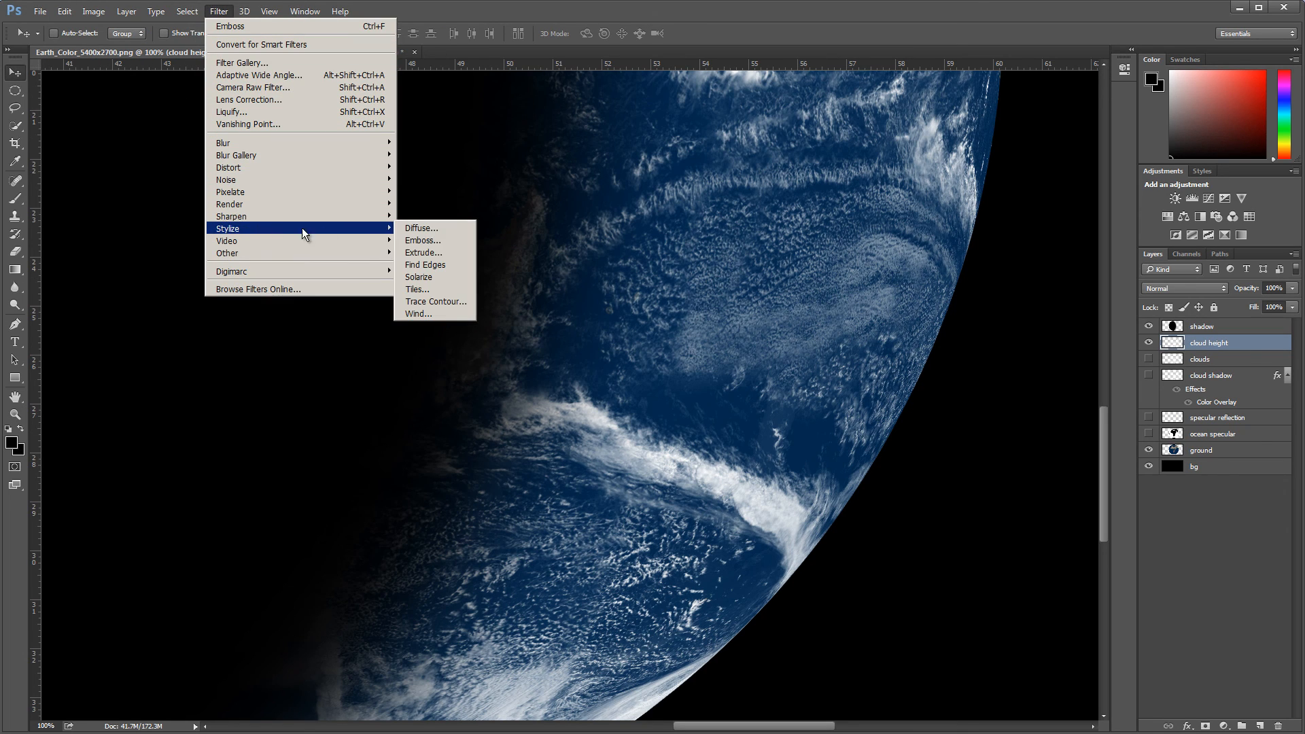
click(421, 240)
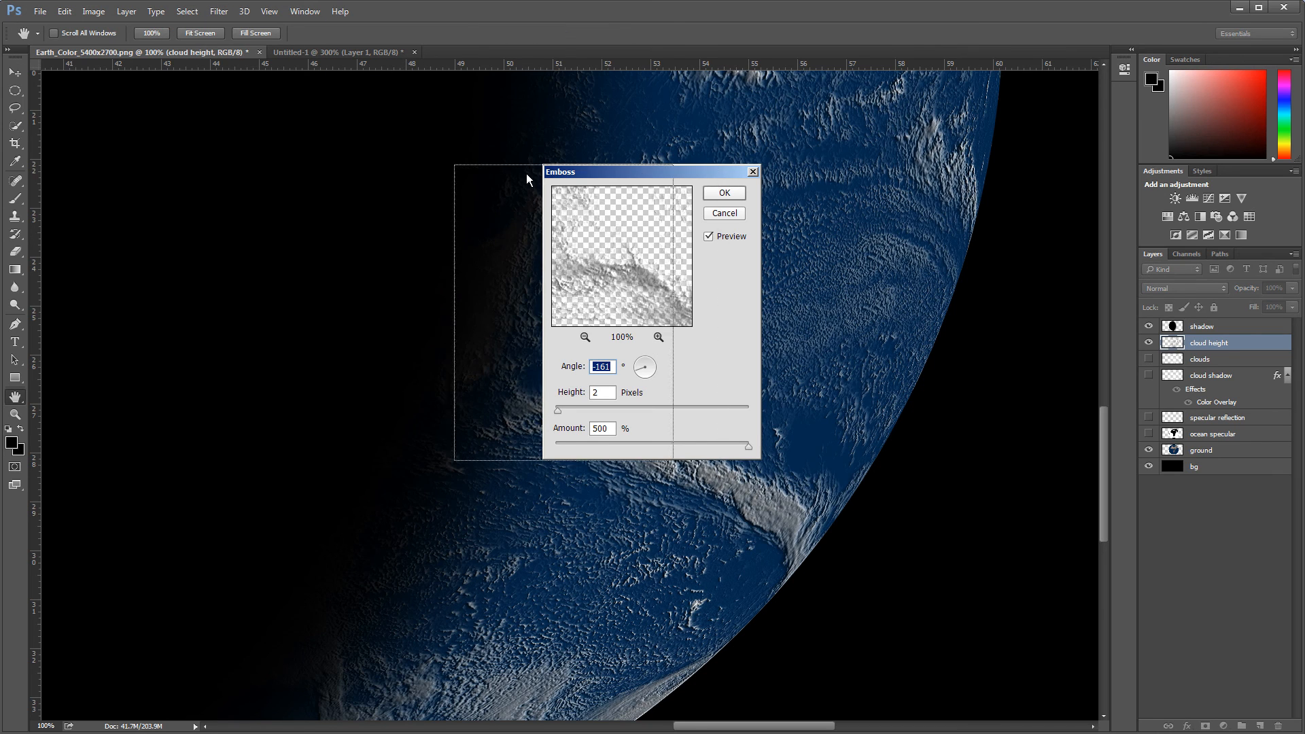
drag(526, 179, 329, 177)
mouse_move(272, 407)
mouse_down()
mouse_move(404, 406)
mouse_move(285, 405)
mouse_up()
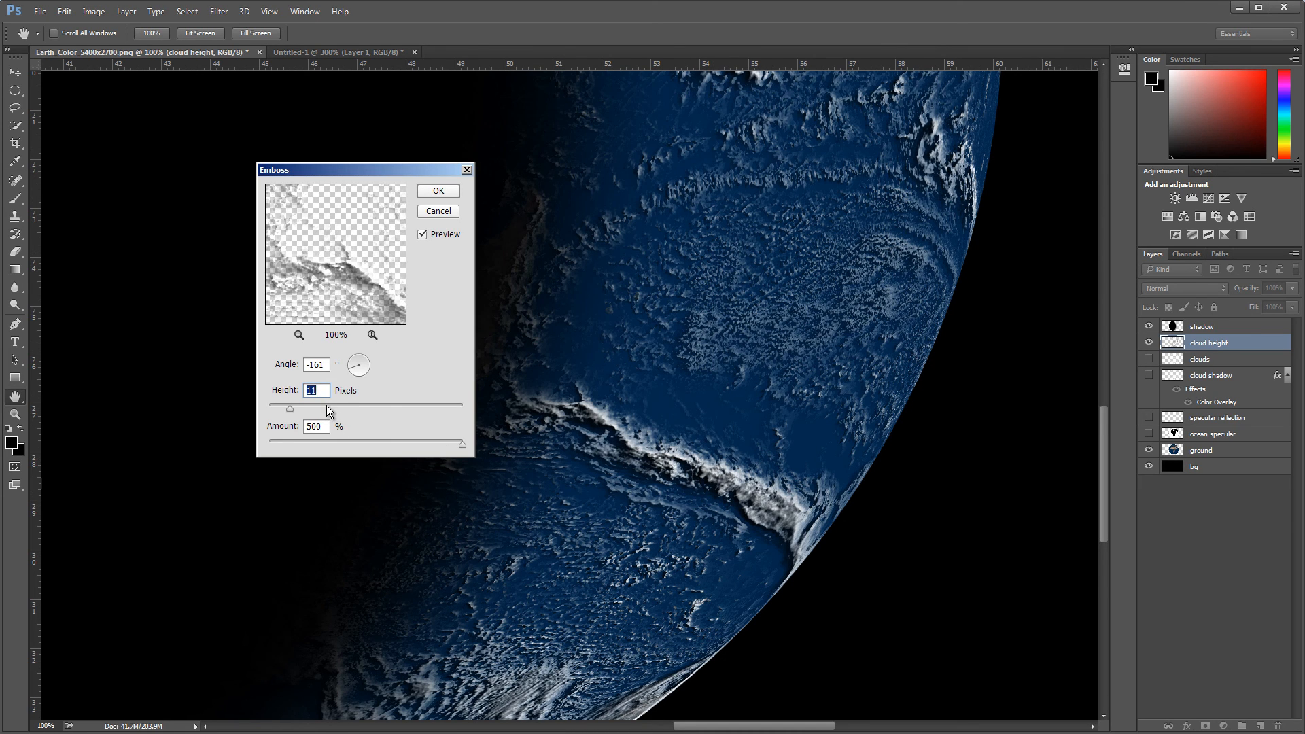
text(2)
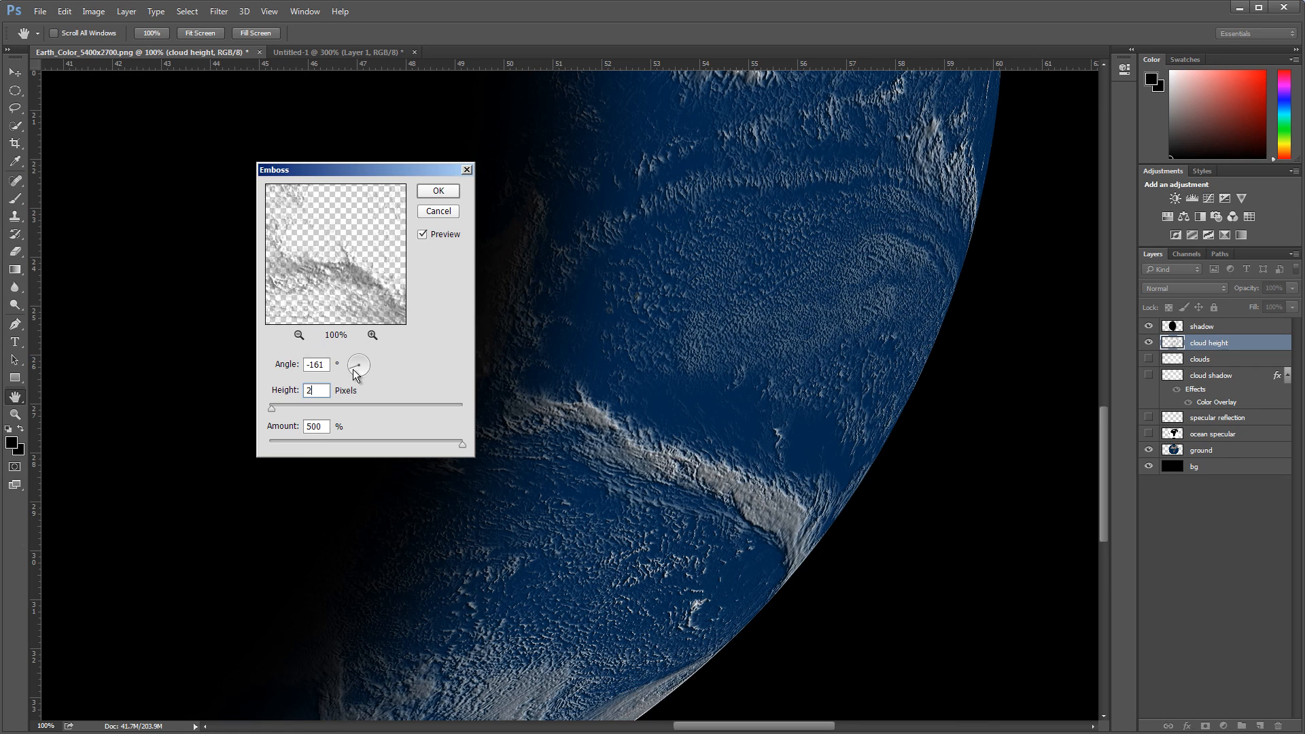
Set the emboss angle to -162° and the amount to 200%, apply the filter, and check the relief toward the south pole
drag(354, 374, 372, 364)
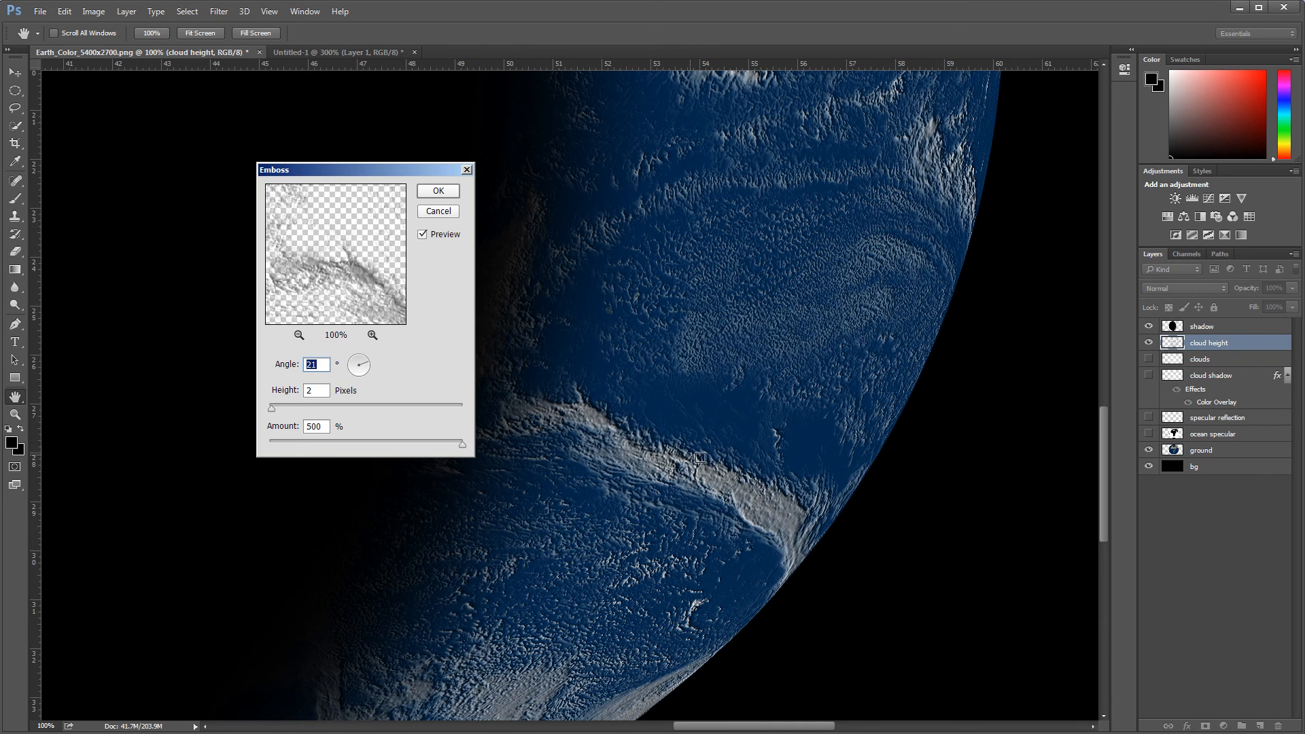
drag(367, 373, 338, 379)
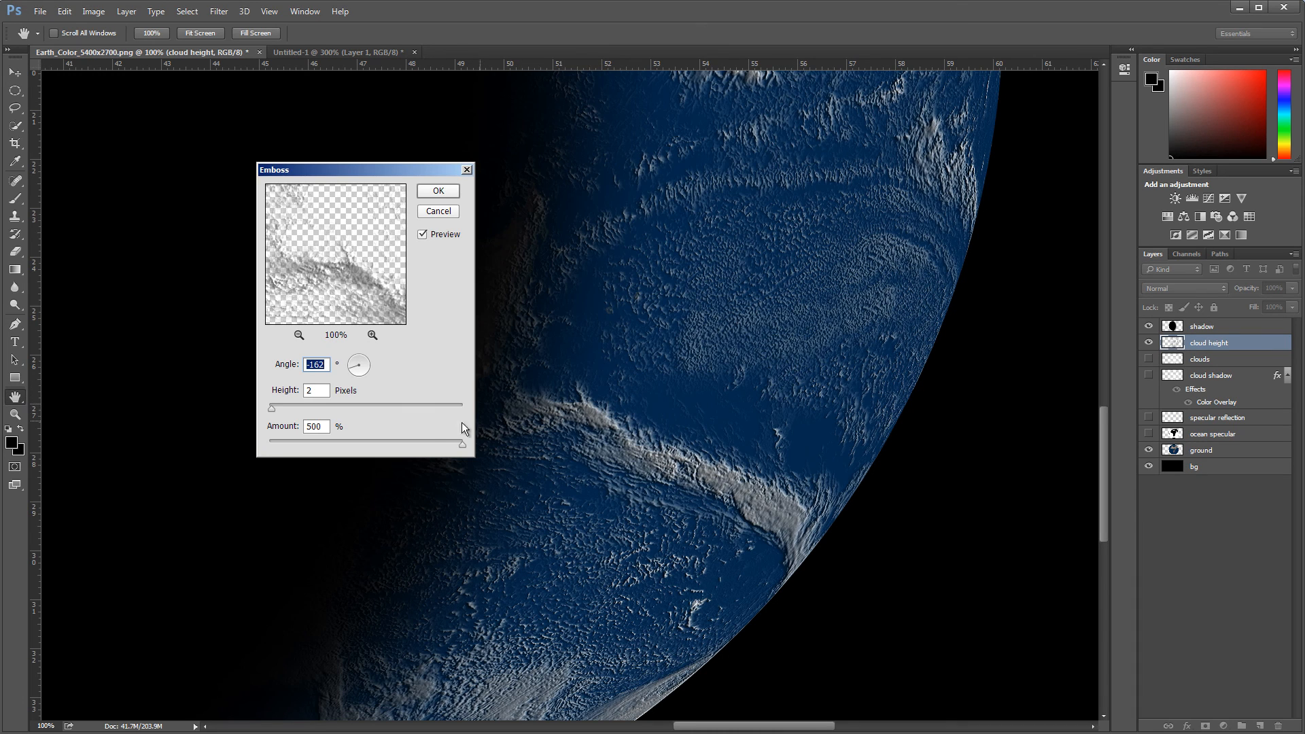
drag(462, 446, 426, 447)
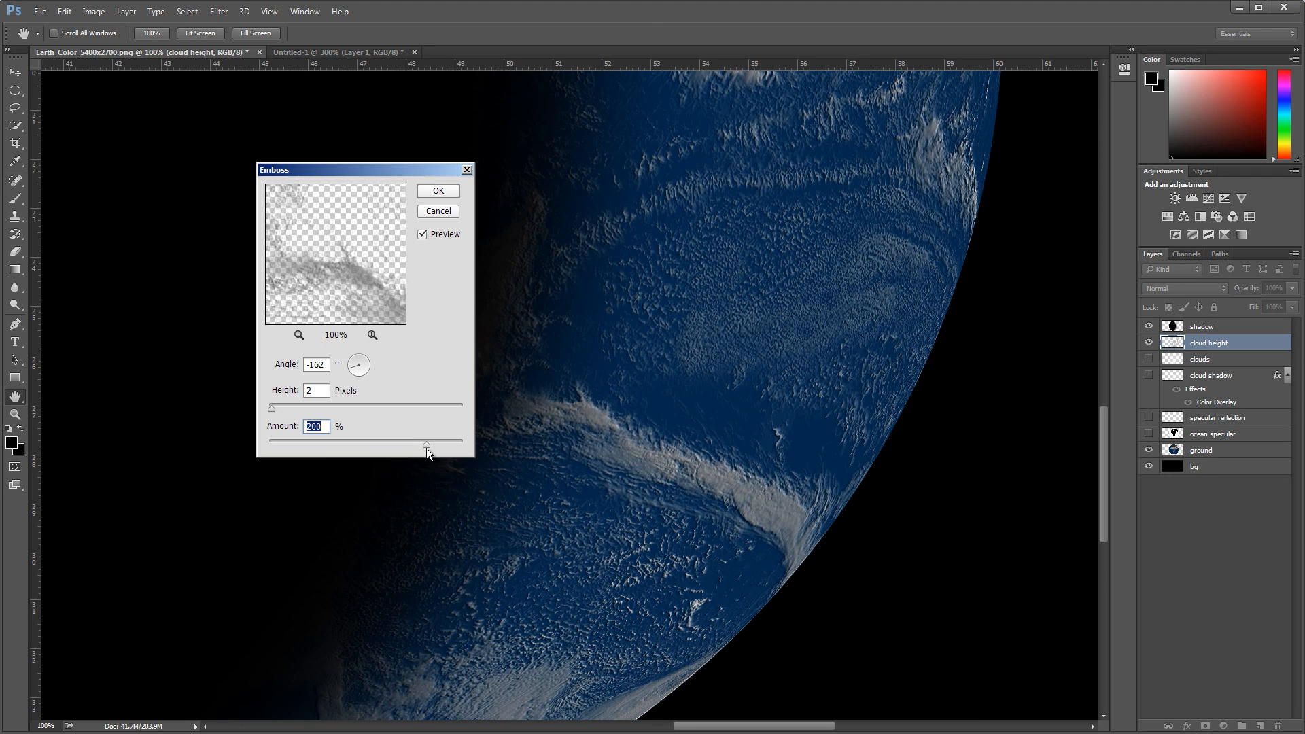
click(441, 190)
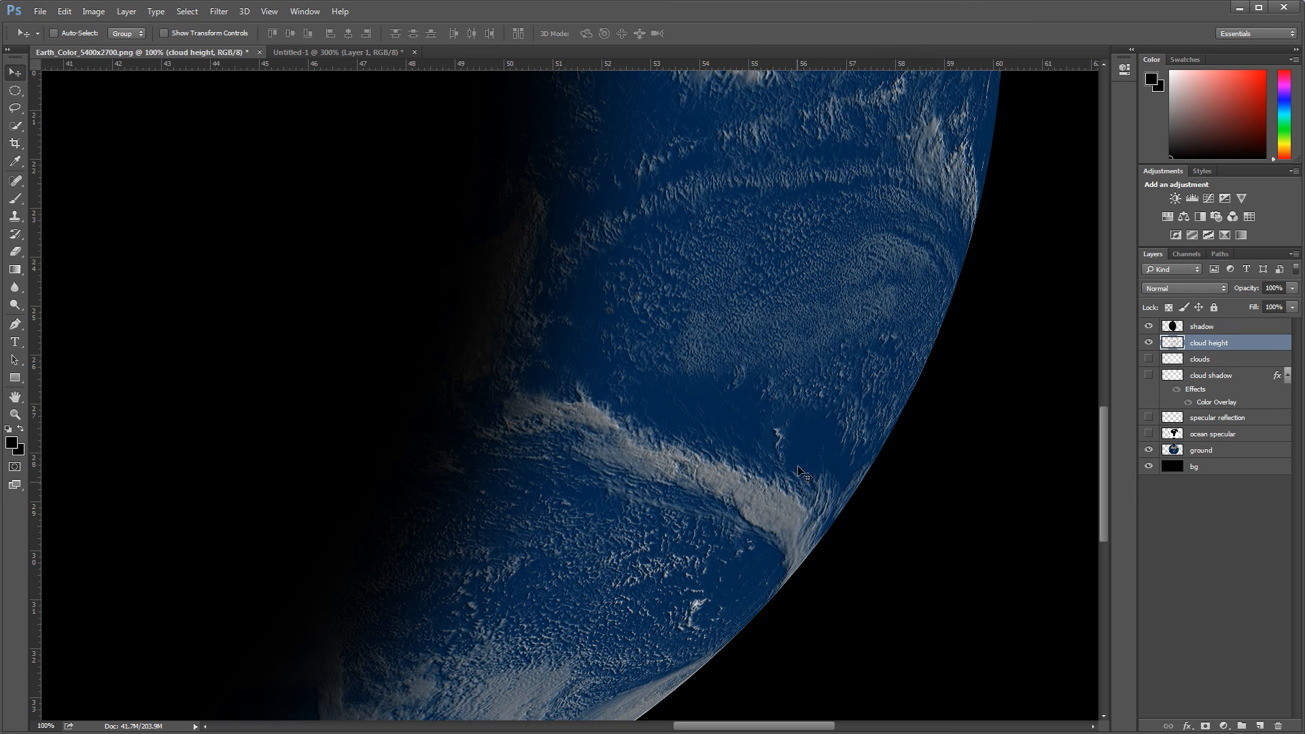
drag(1104, 500, 1125, 530)
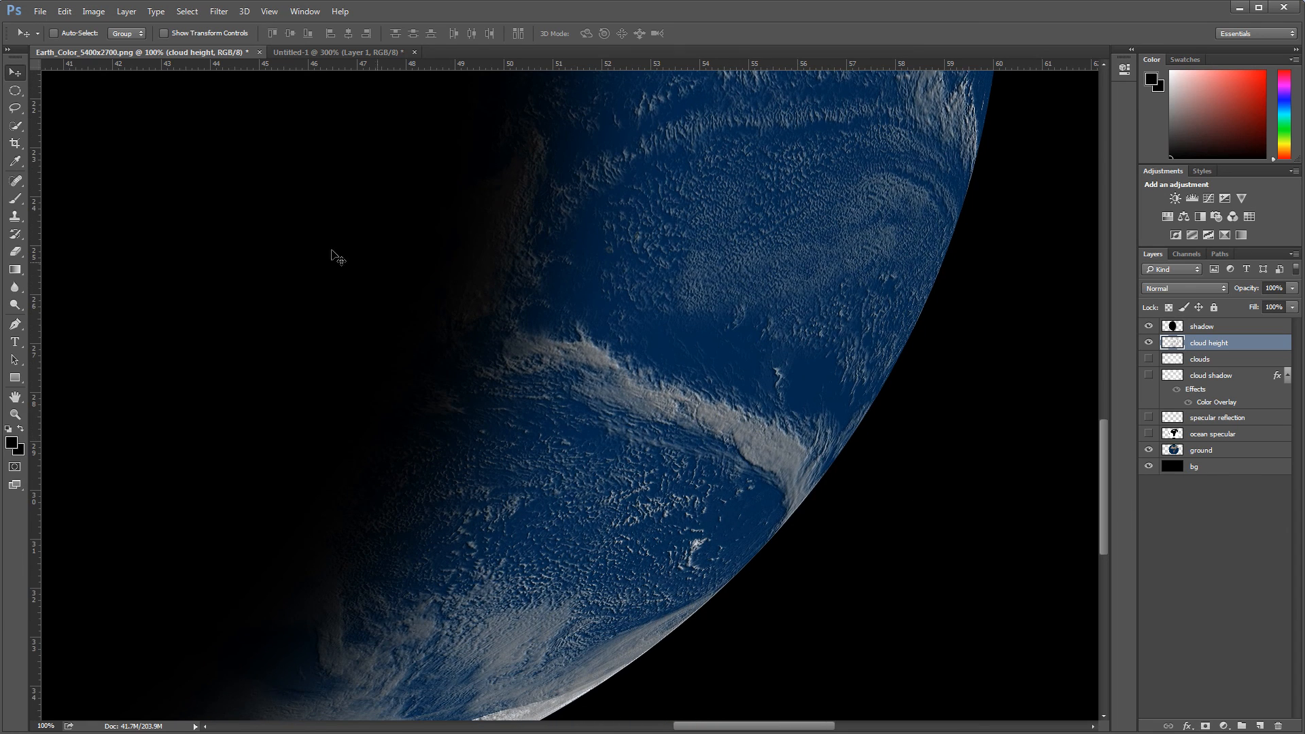
drag(1102, 455, 1054, 503)
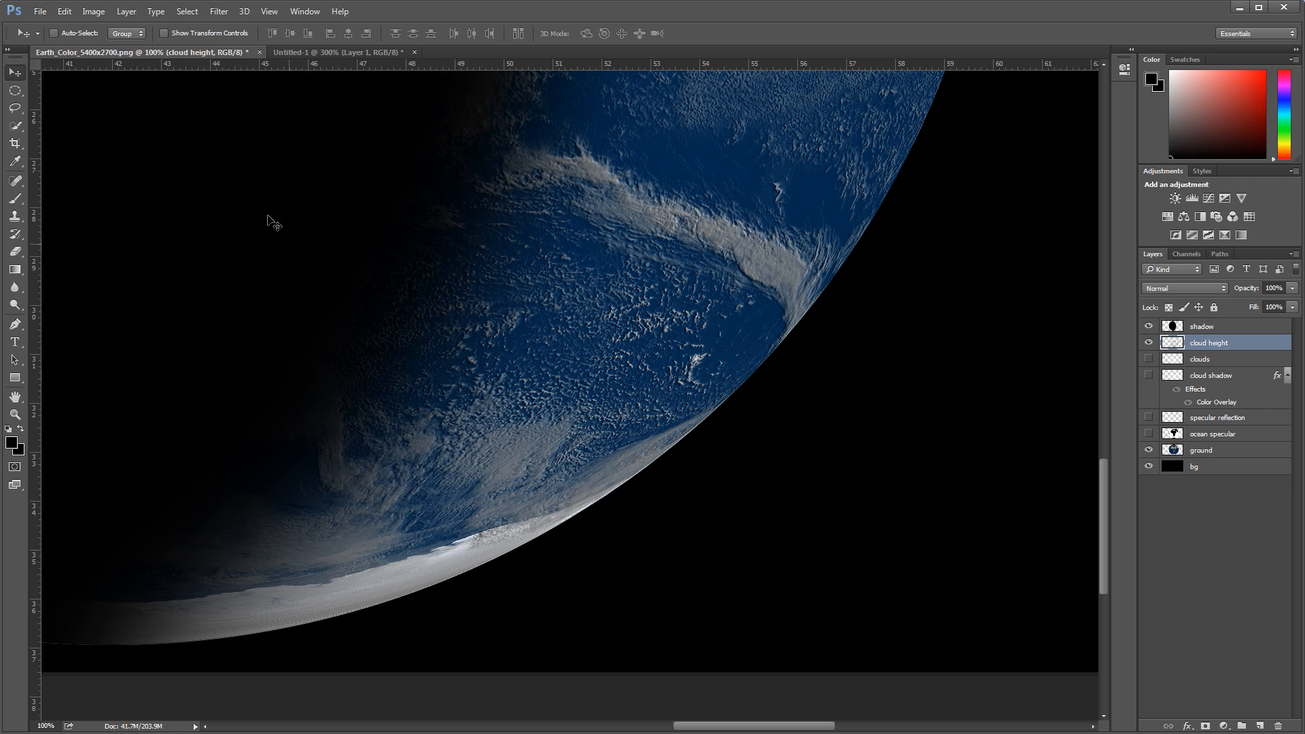
Brighten the cloud height layer with a Levels adjustment, setting the white input level to 152
click(94, 12)
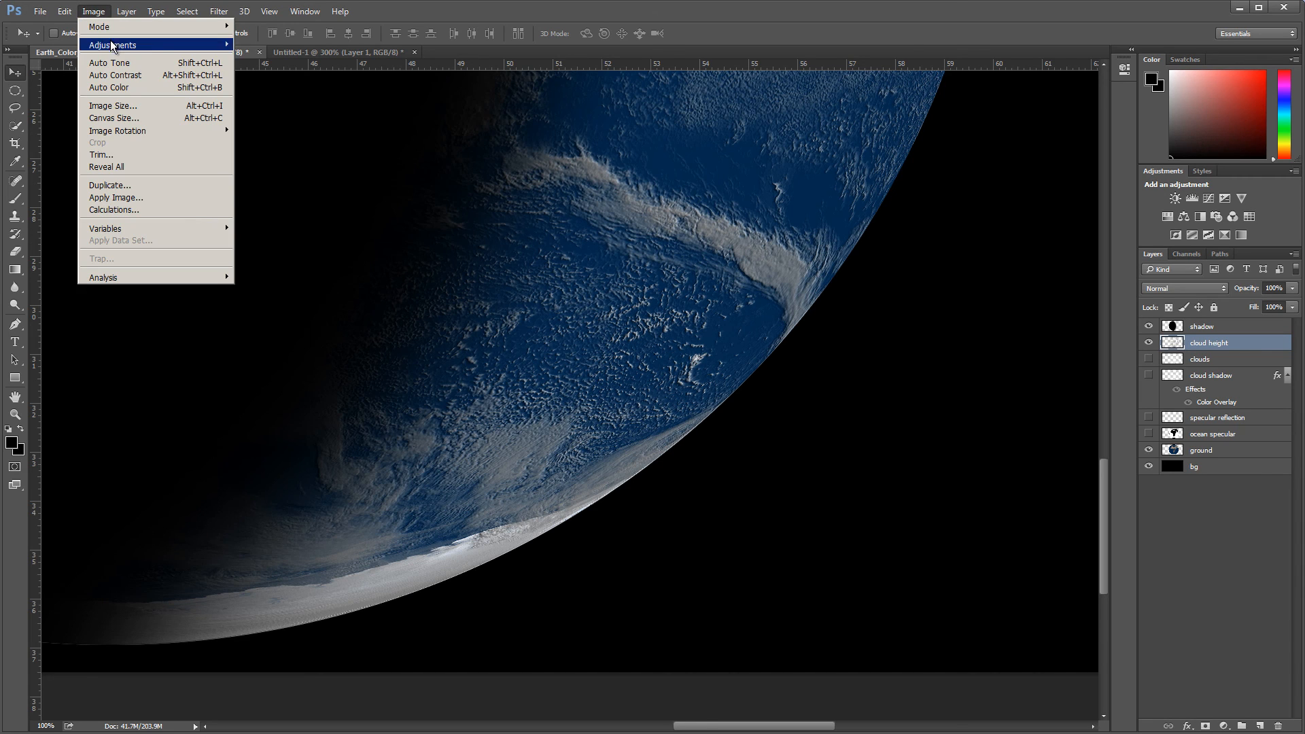
mouse_move(156, 45)
click(258, 59)
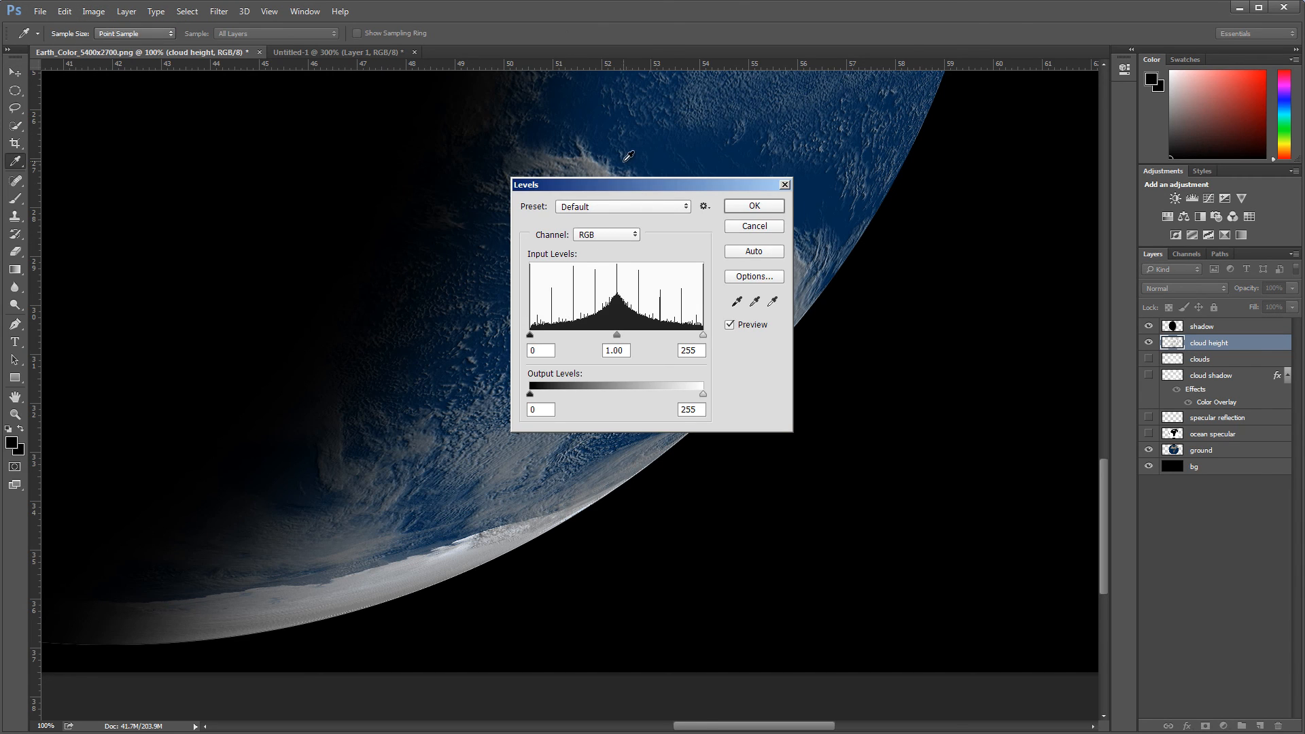
drag(636, 186, 871, 382)
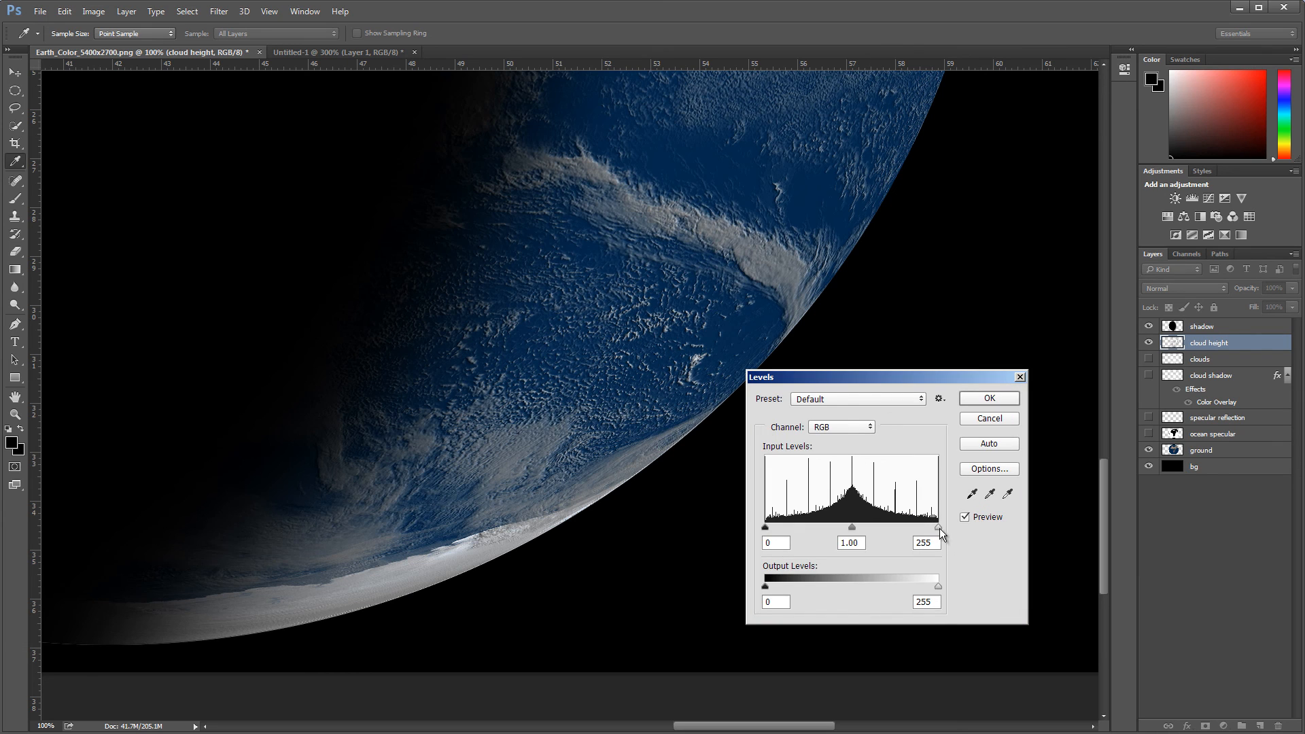
drag(939, 528, 868, 528)
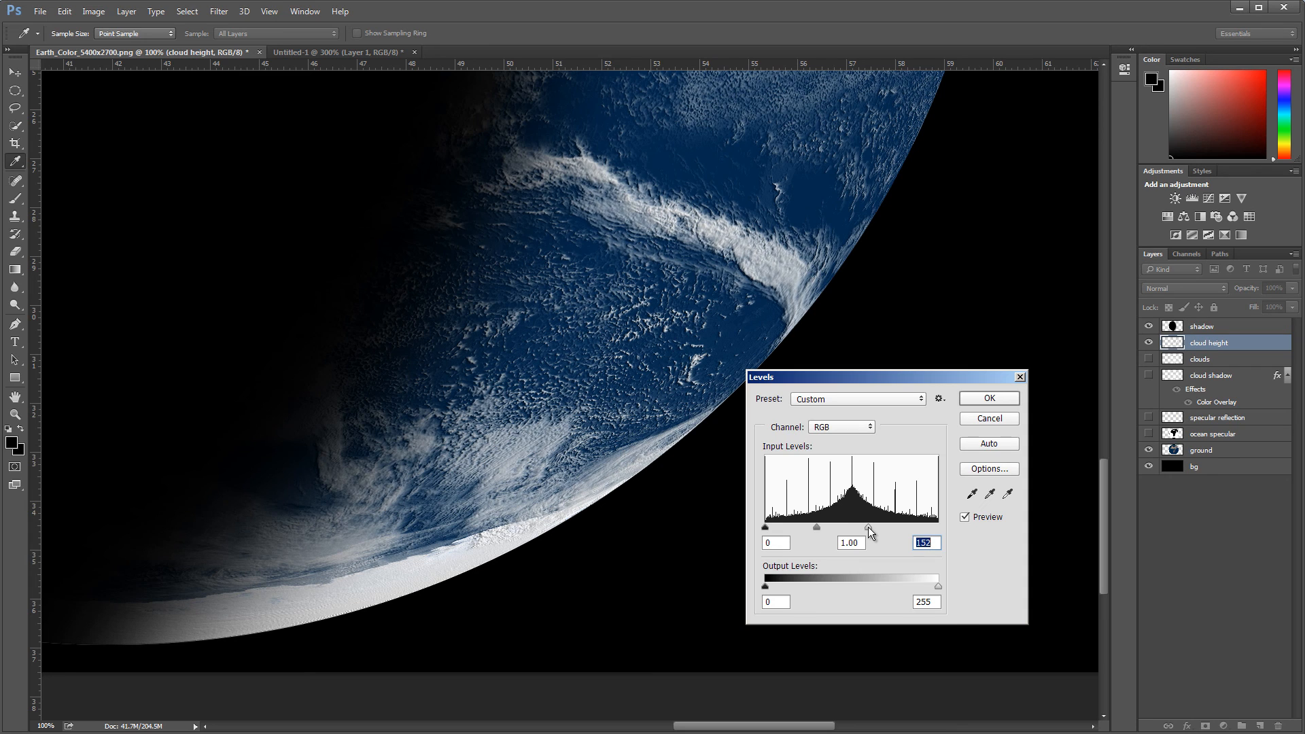
click(1003, 406)
Make the cloud shadow and clouds layers visible
drag(1100, 552, 1106, 495)
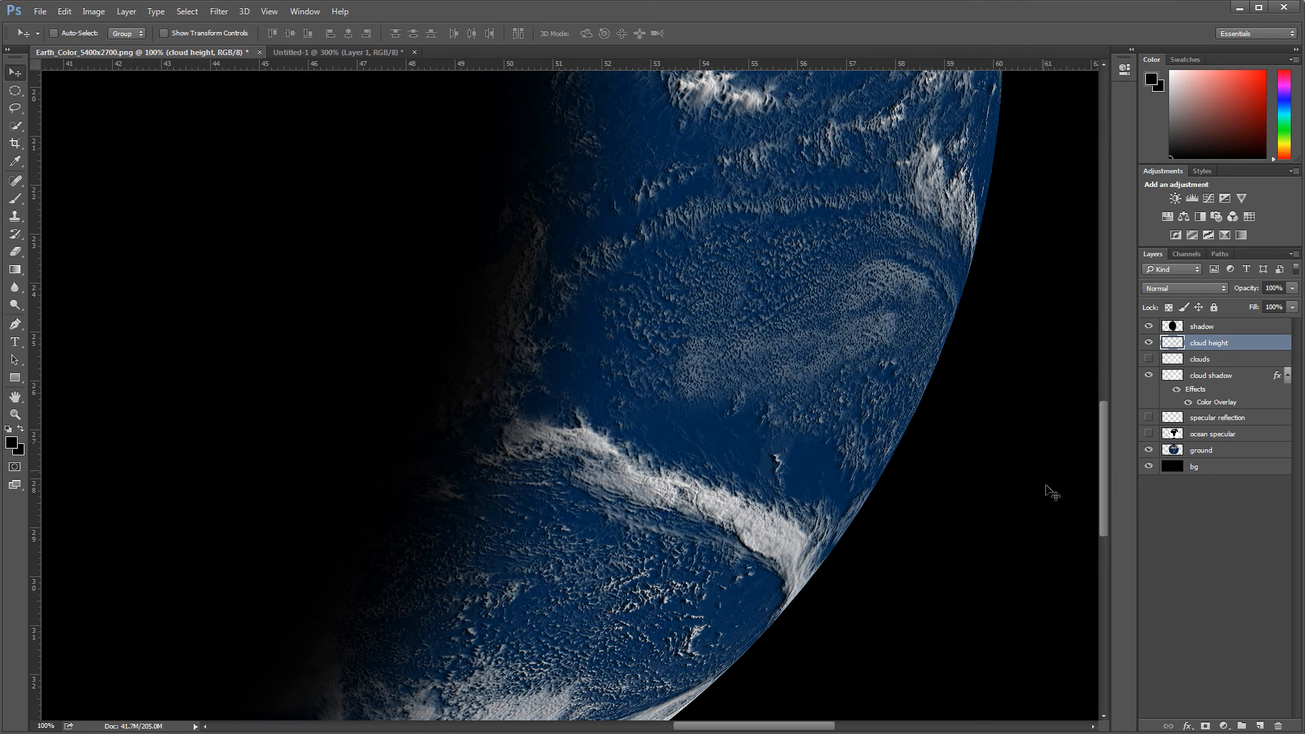
mouse_move(1099, 477)
mouse_down()
mouse_move(1102, 507)
mouse_move(1100, 493)
mouse_up()
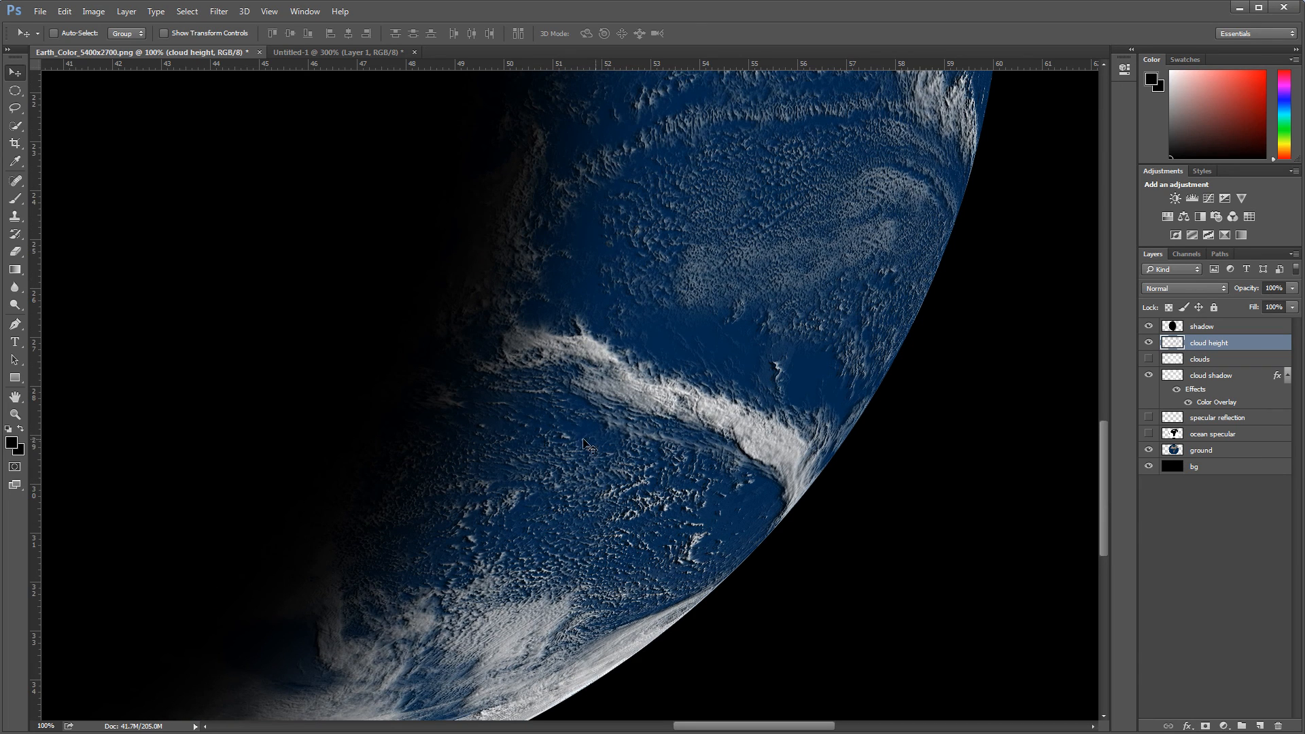
click(1208, 361)
click(1148, 359)
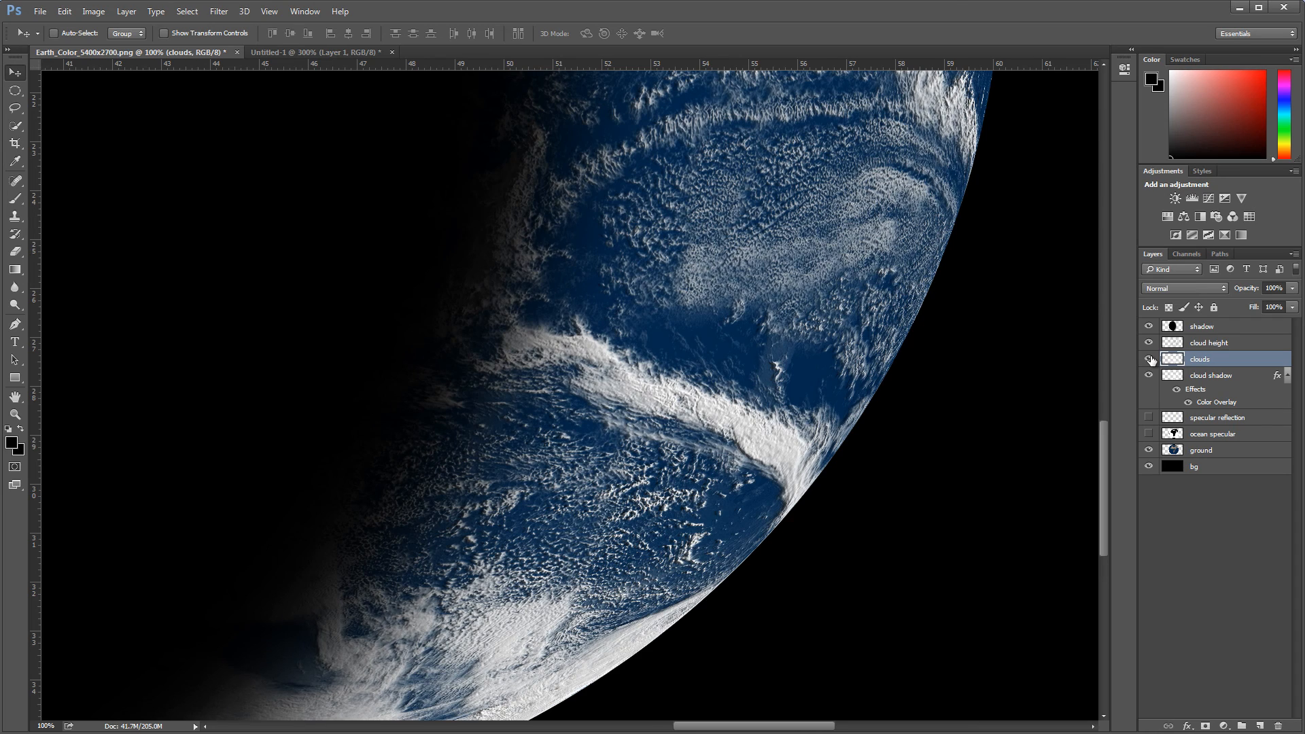
Reduce the cloud height layer's opacity to 50%
click(1213, 345)
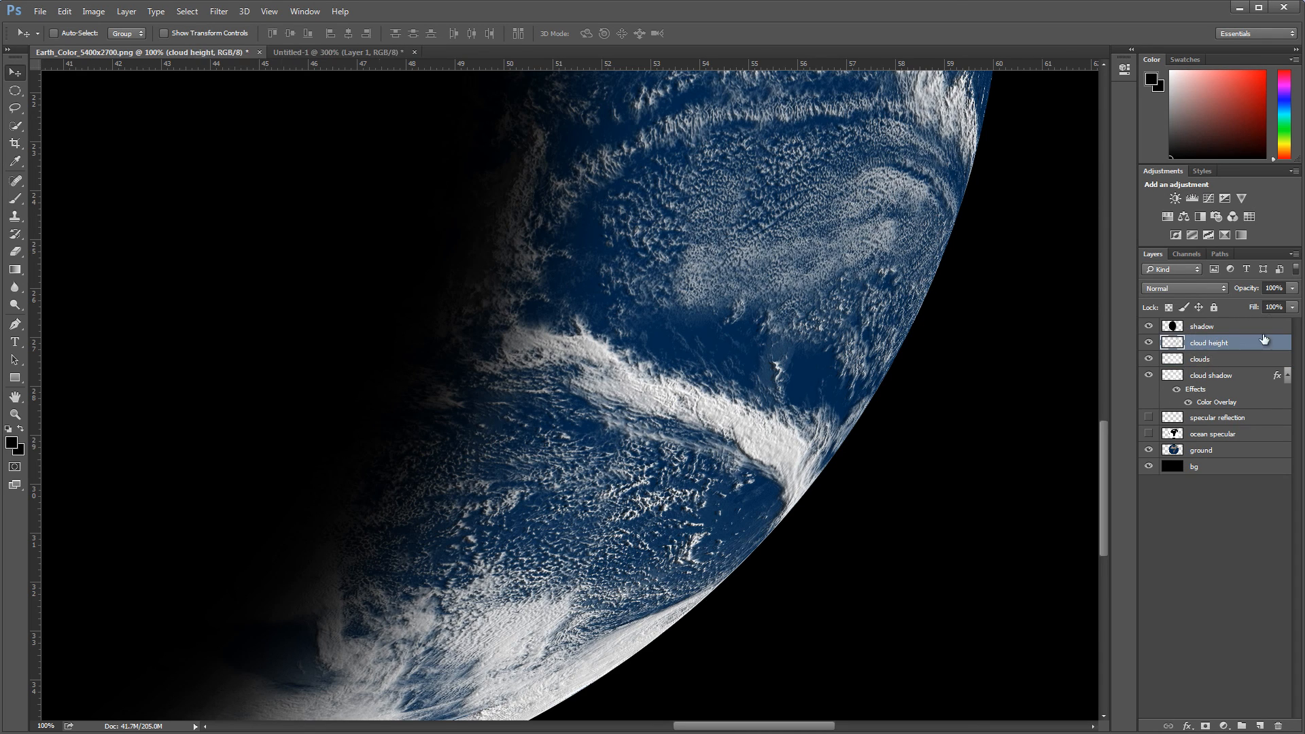
click(1293, 288)
drag(1290, 308, 1260, 316)
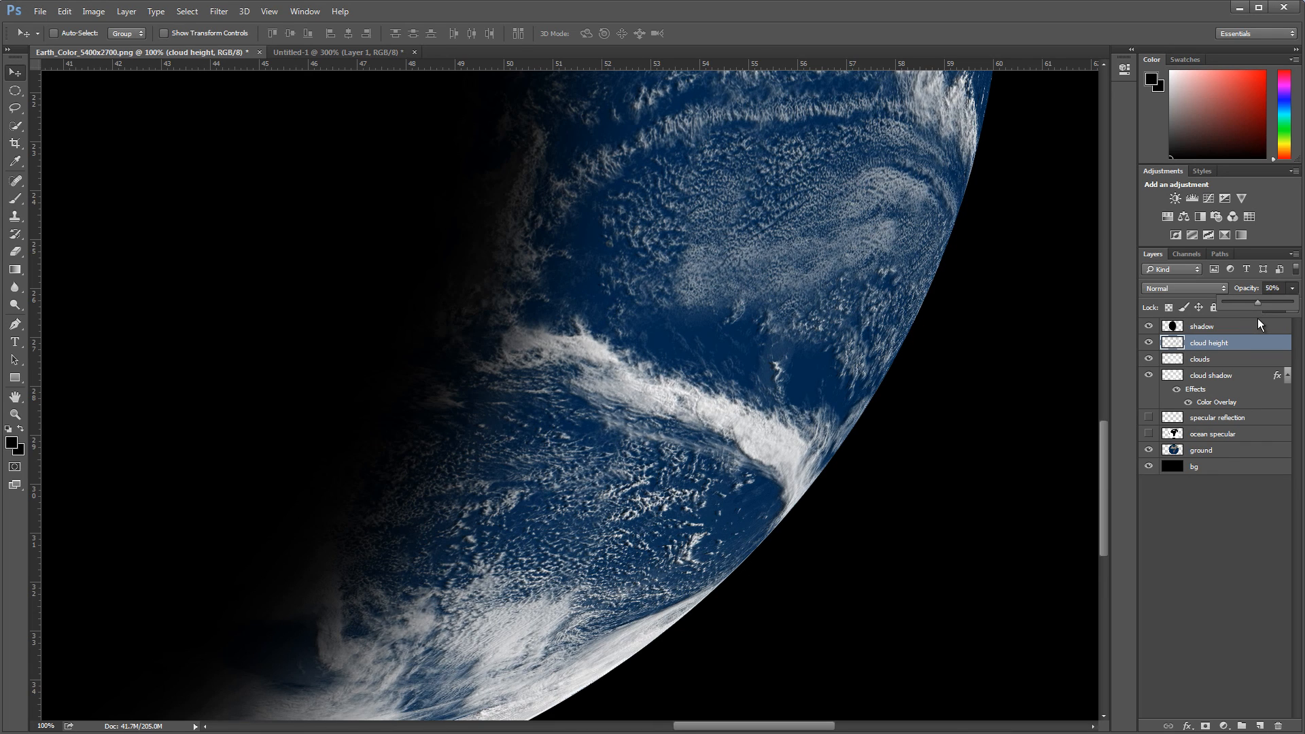
click(1230, 343)
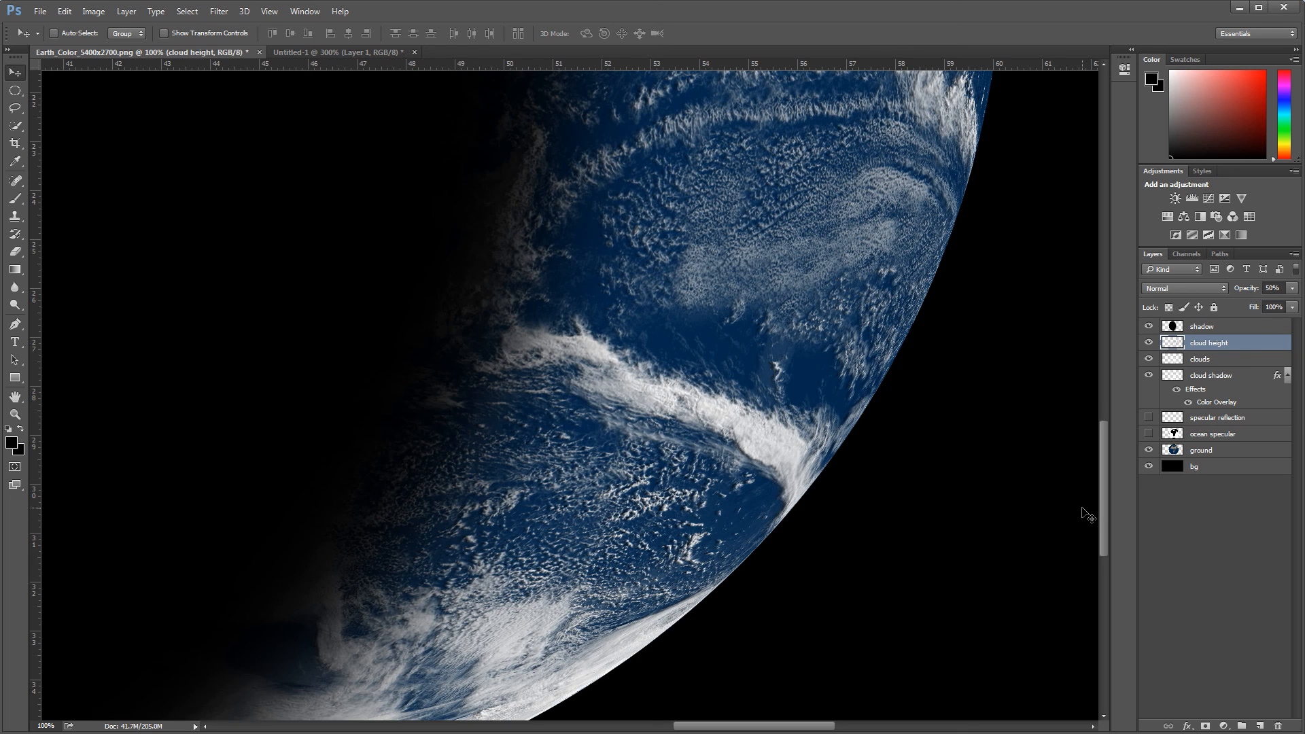
Duplicate the ground layer
drag(1105, 503, 1125, 325)
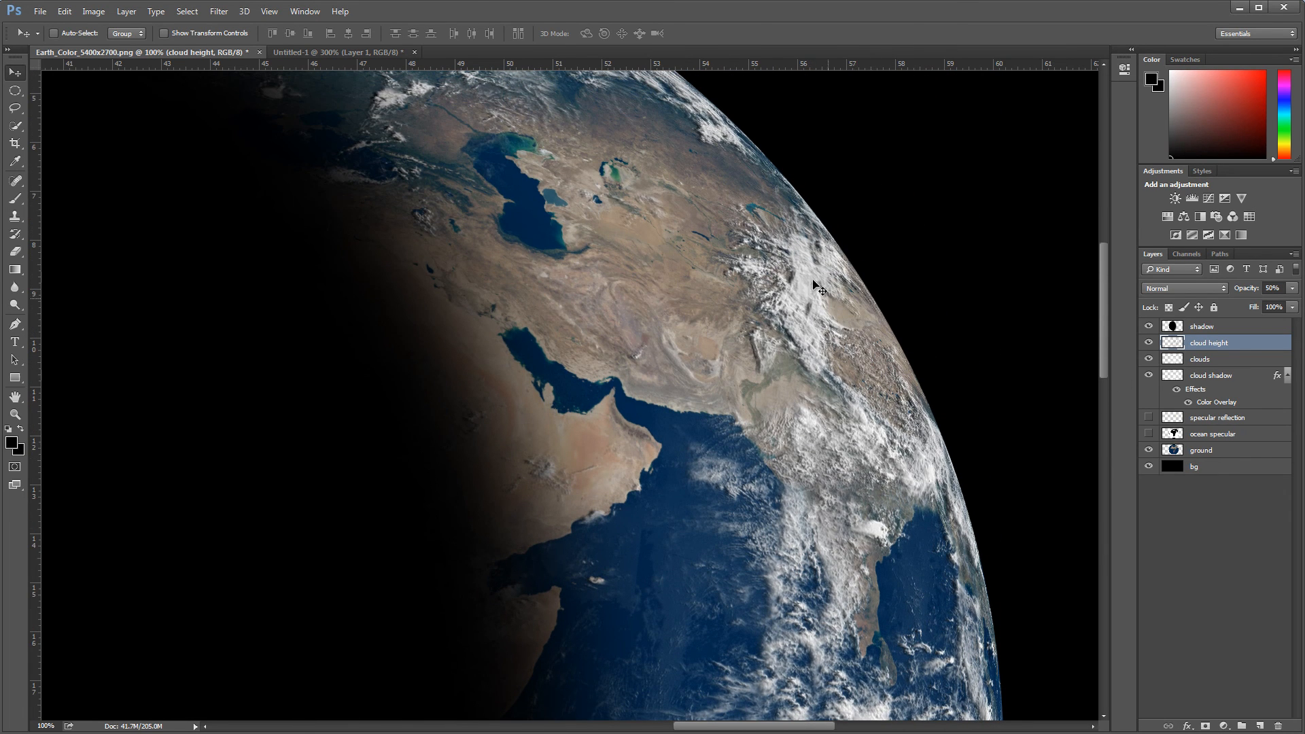
key(alt+bracketleft)
key(alt+bracketleft)
key(alt+bracketleft)
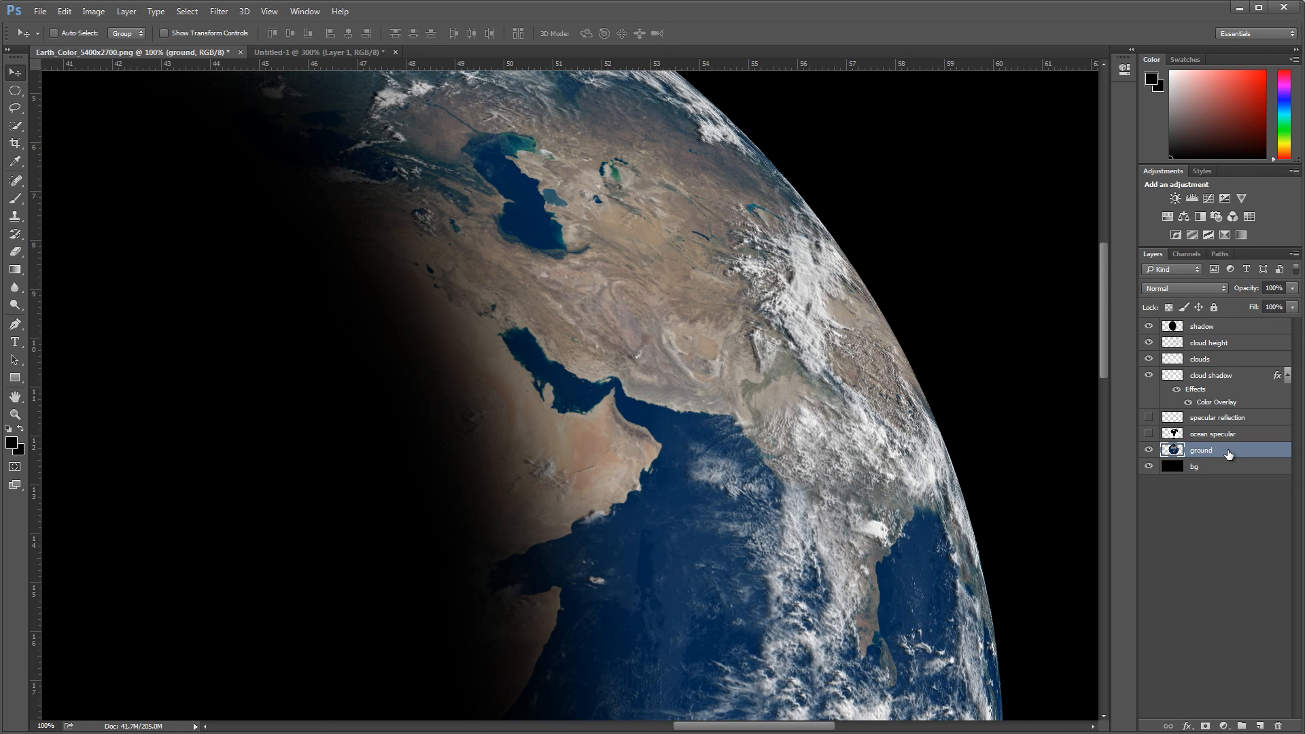
drag(1227, 450, 1263, 724)
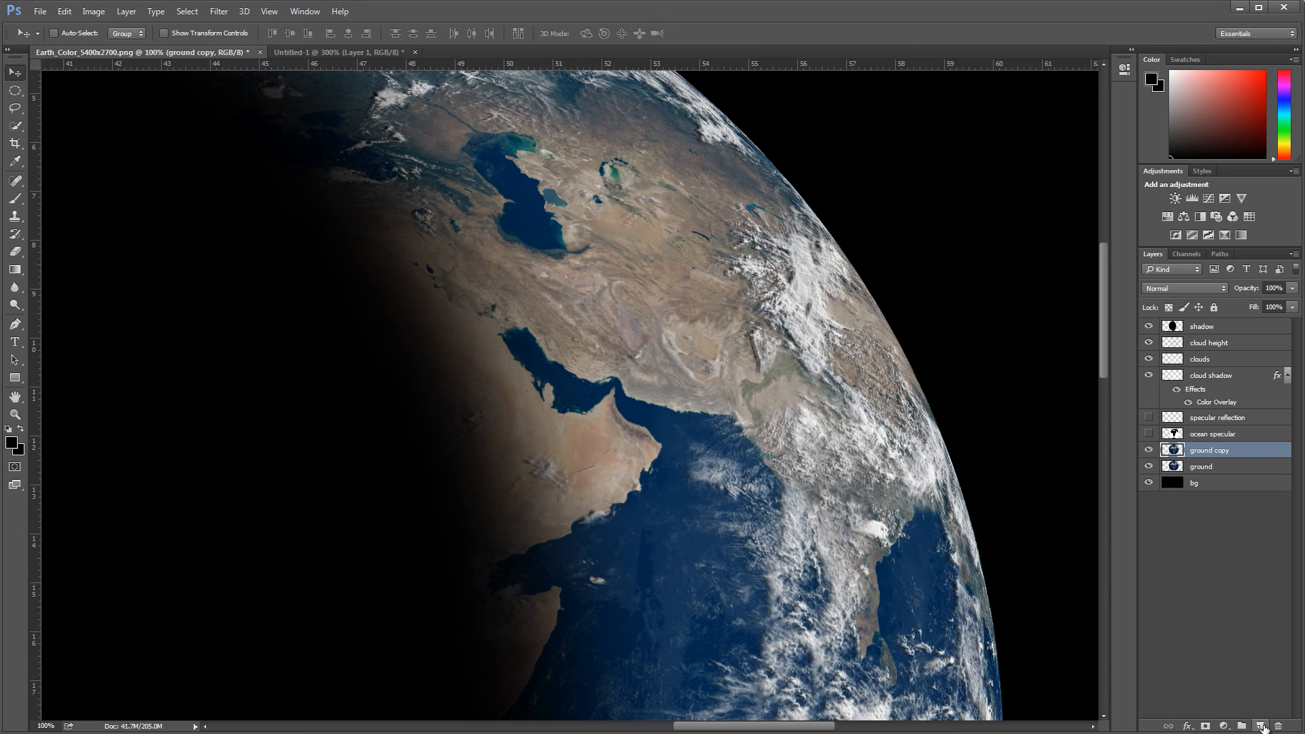
Apply the Emboss filter to the duplicated ground layer with angle -162°, height 2 pixels and amount 200%
click(219, 12)
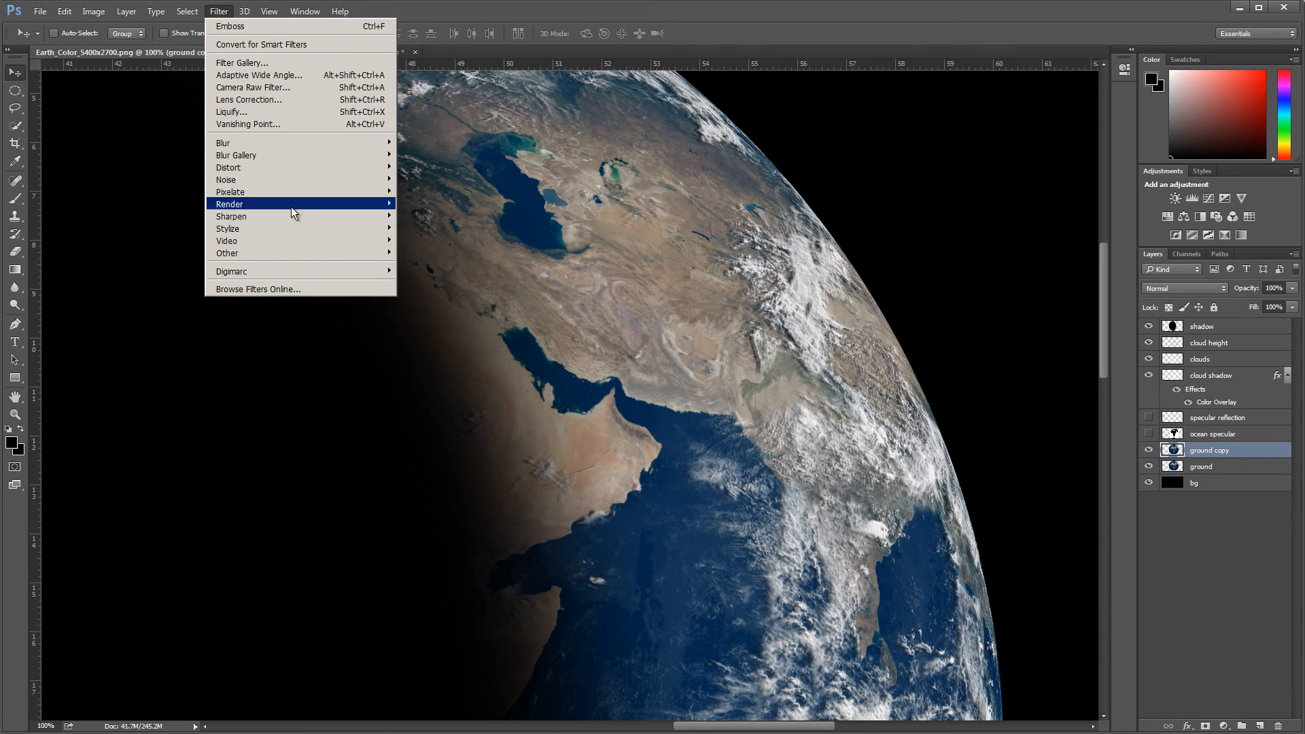
mouse_move(380, 231)
click(423, 240)
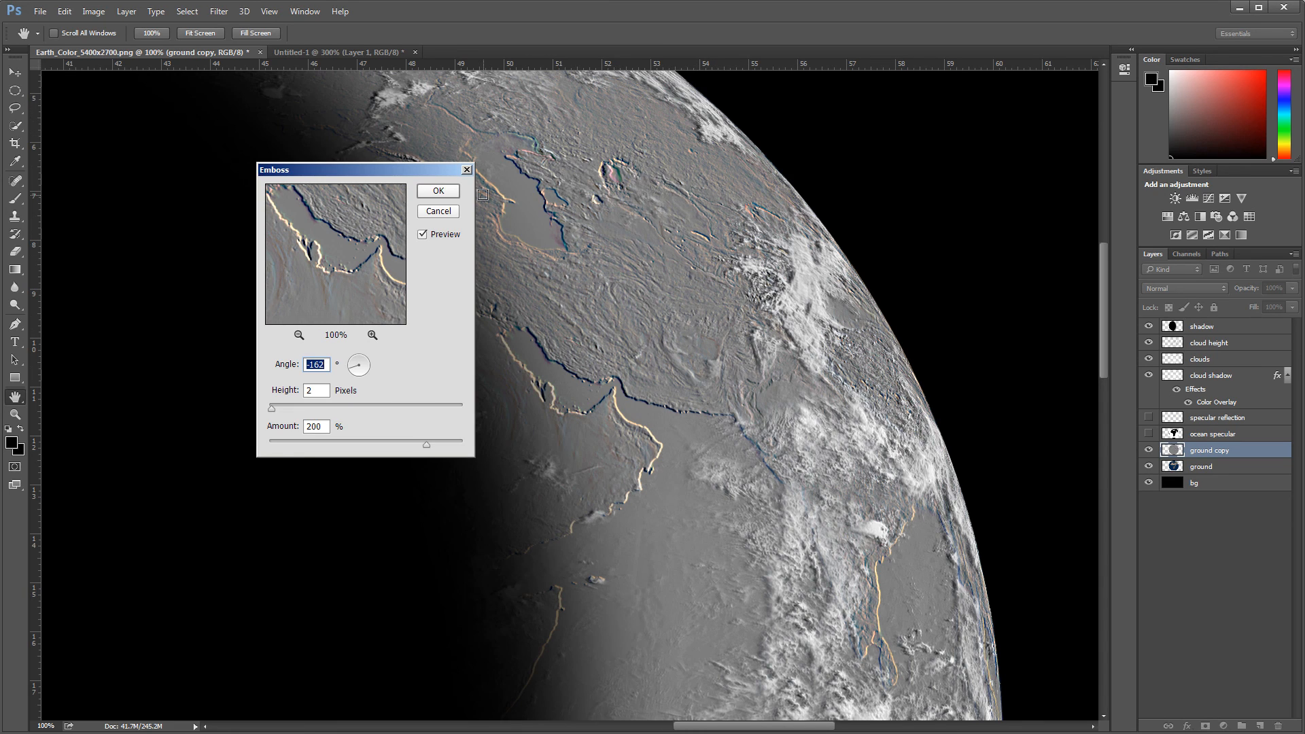
click(439, 191)
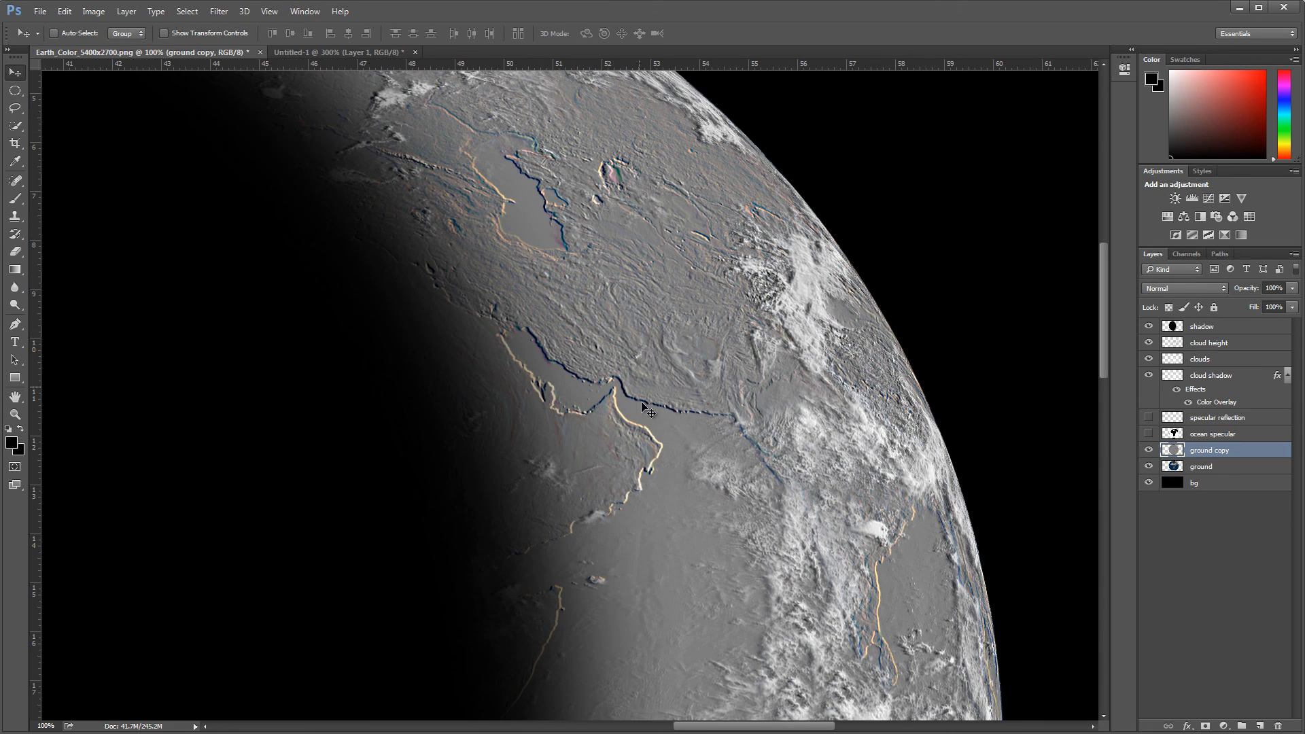
Desaturate the embossed ground copy layer
click(93, 12)
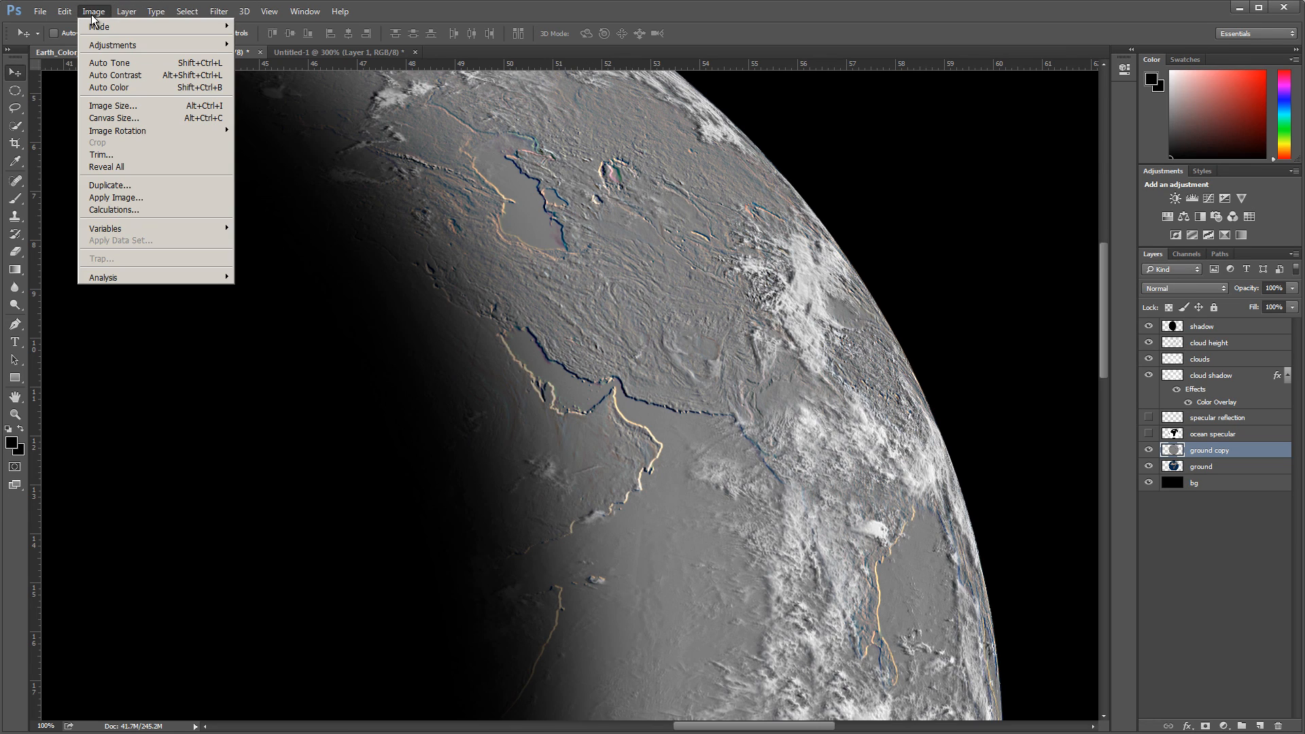
mouse_move(131, 47)
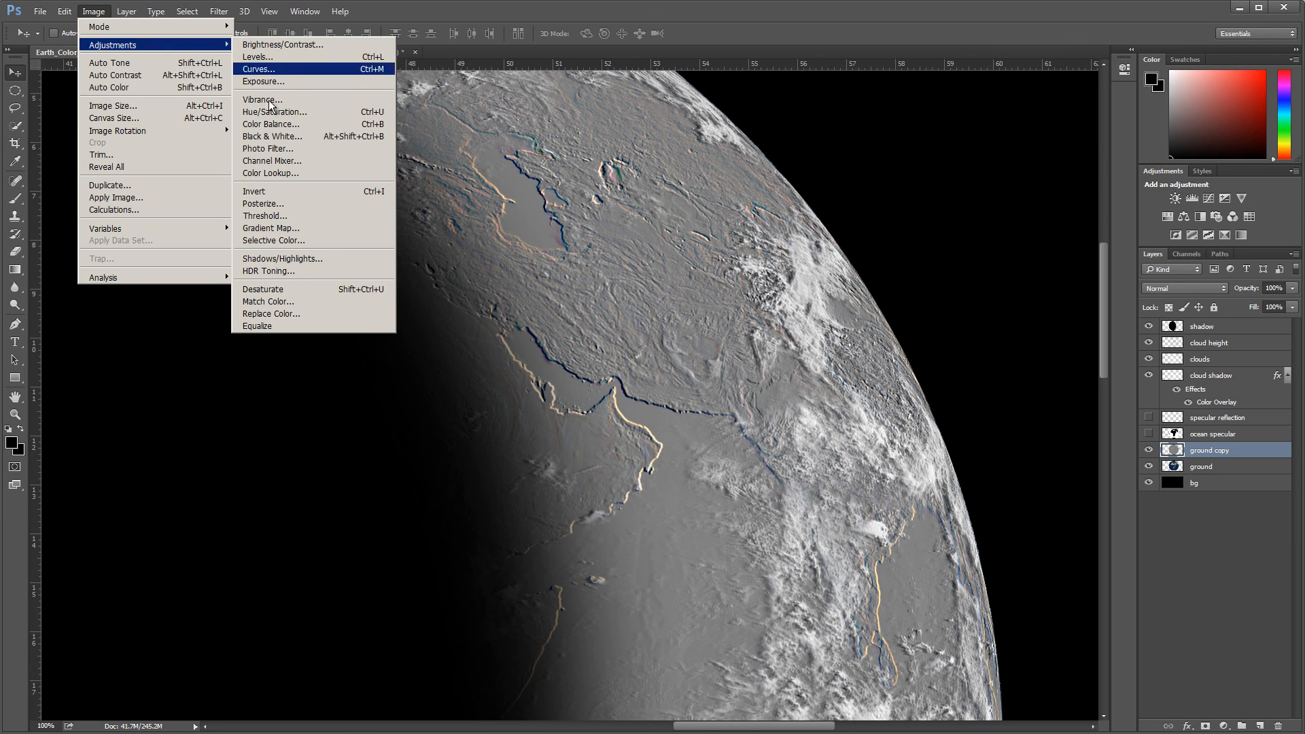
click(275, 290)
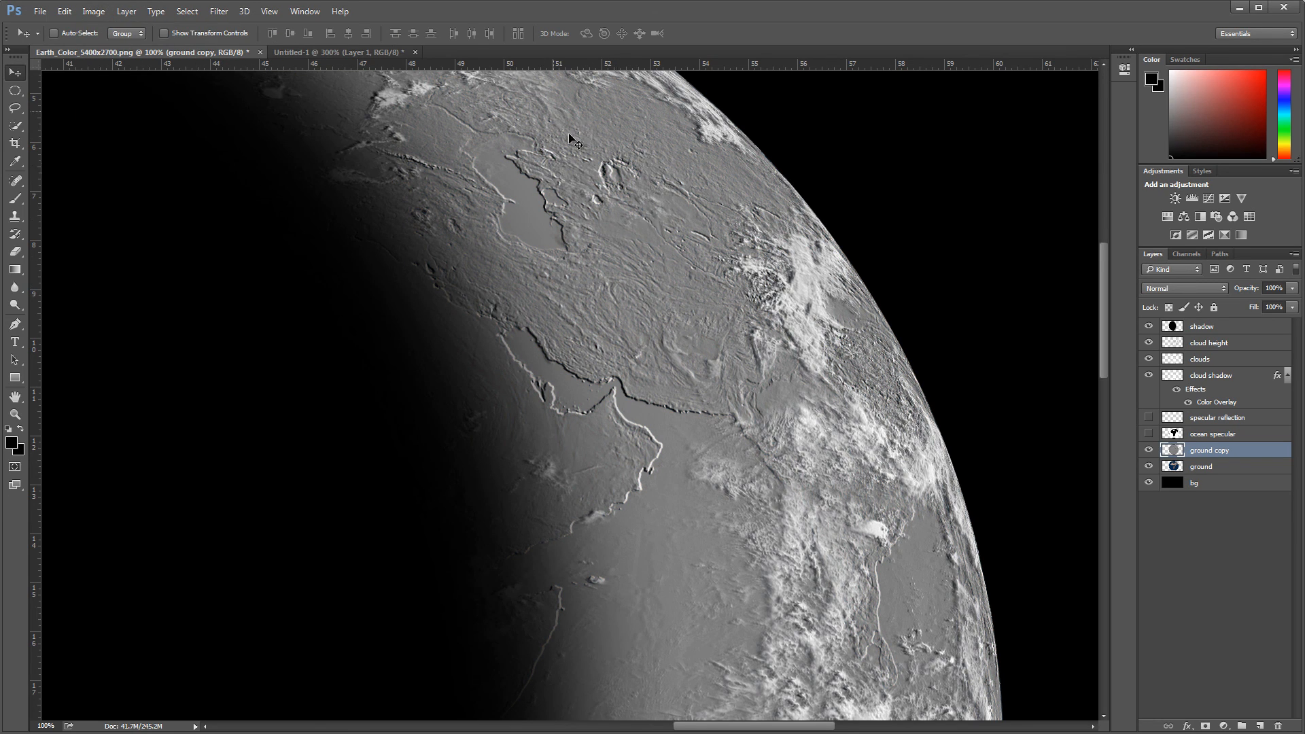
Load the Alpha 1 ocean mask channel as a selection and return to the ground copy layer
drag(1104, 326, 1120, 298)
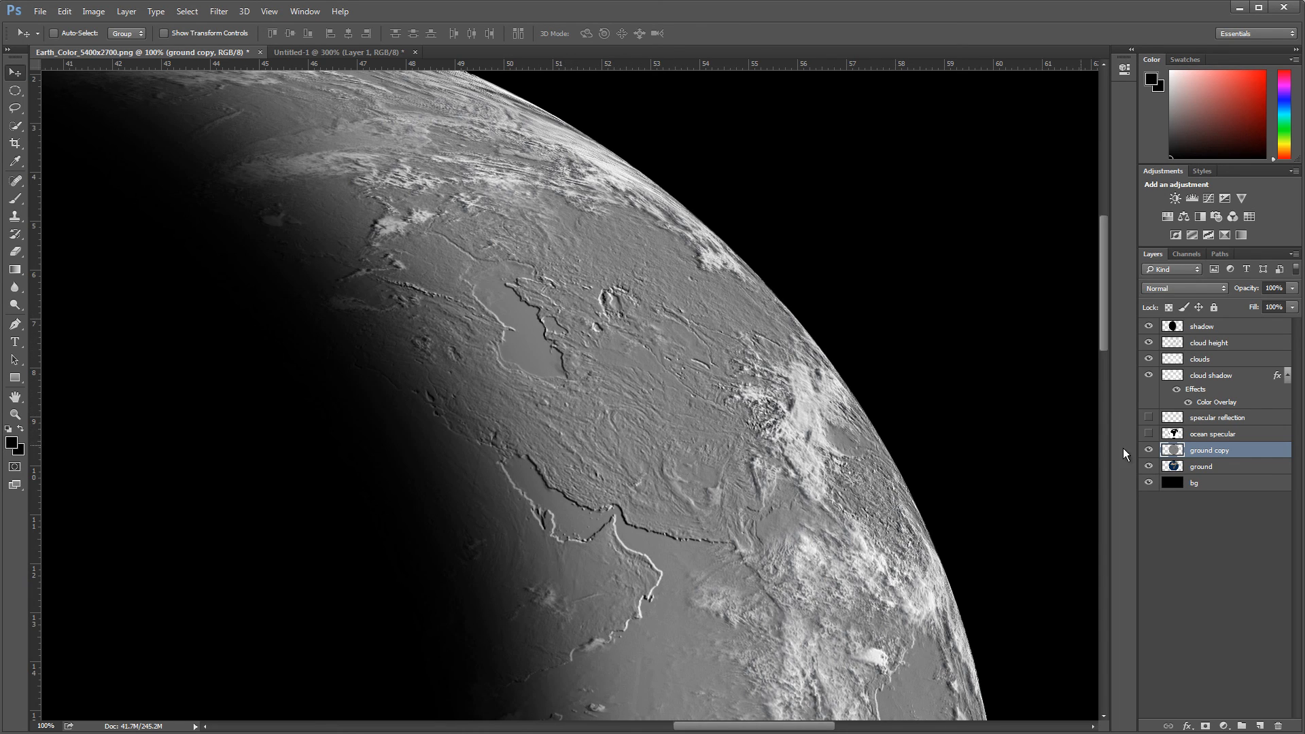
click(1189, 254)
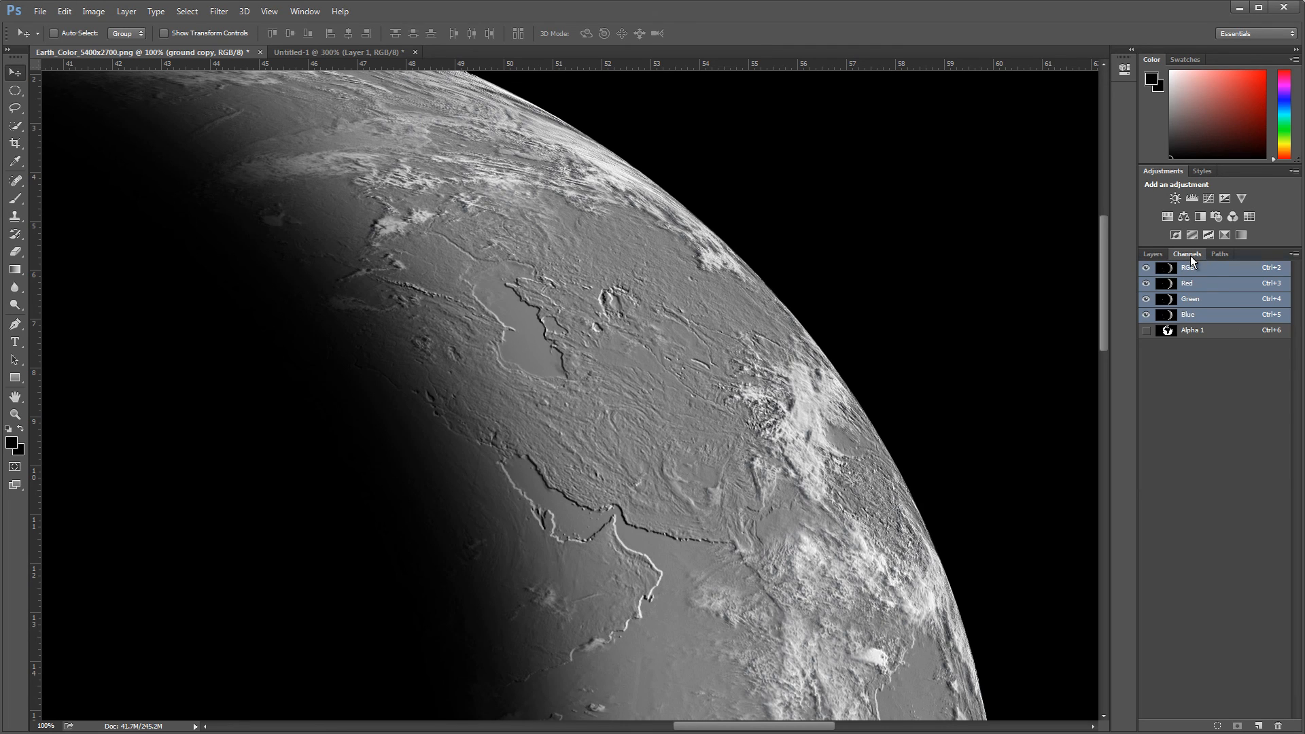
click(1191, 333)
drag(1103, 296, 1105, 363)
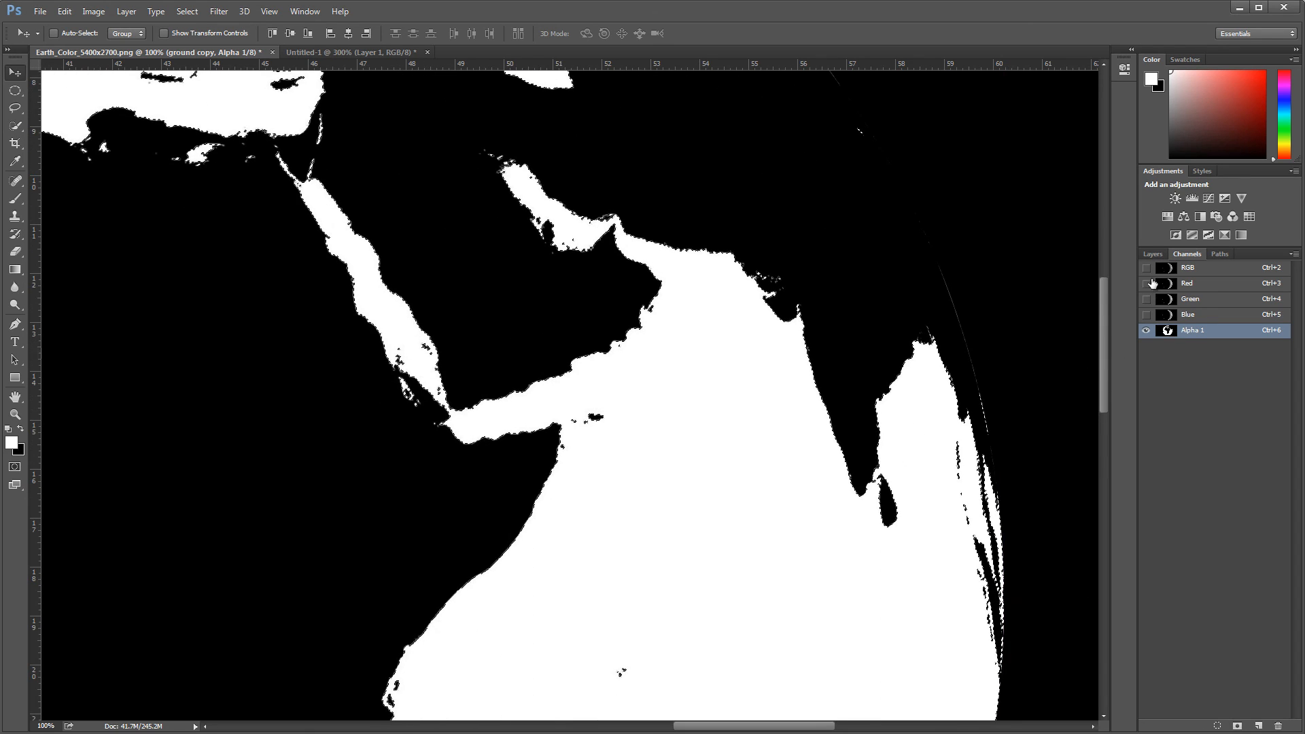
click(1157, 254)
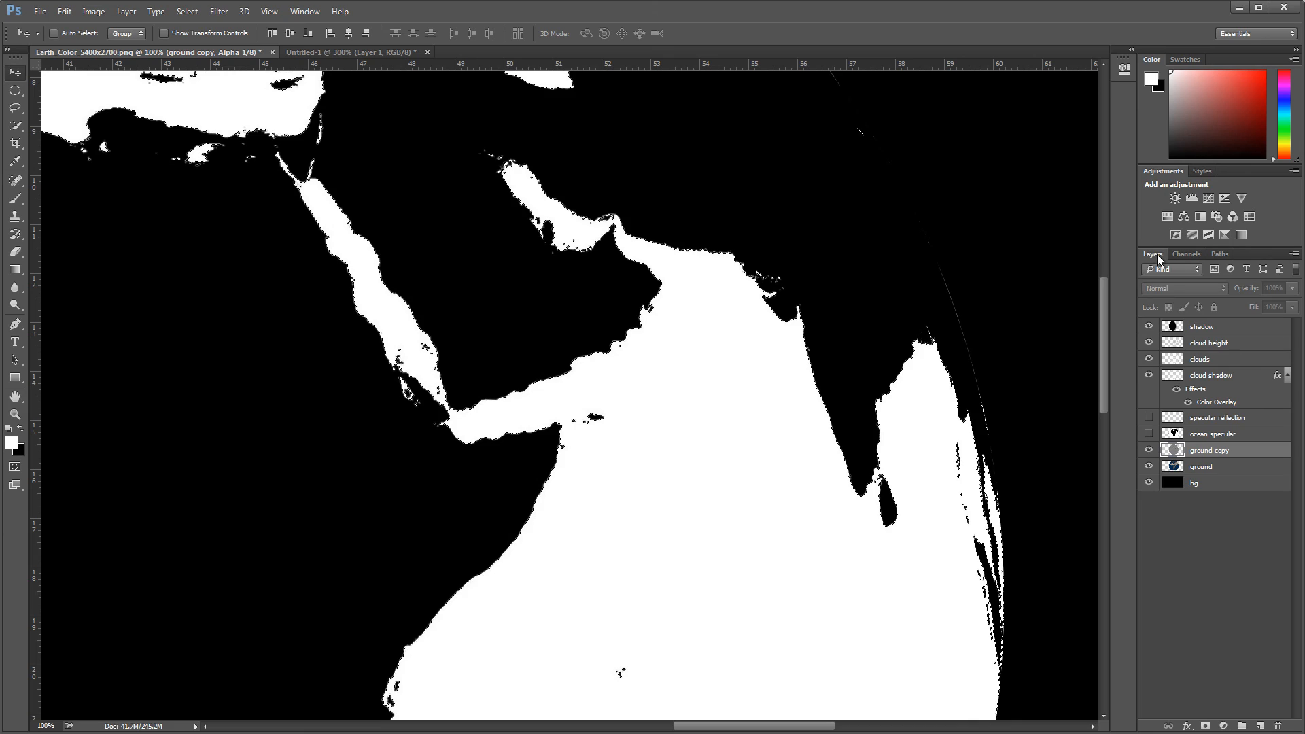
click(1210, 452)
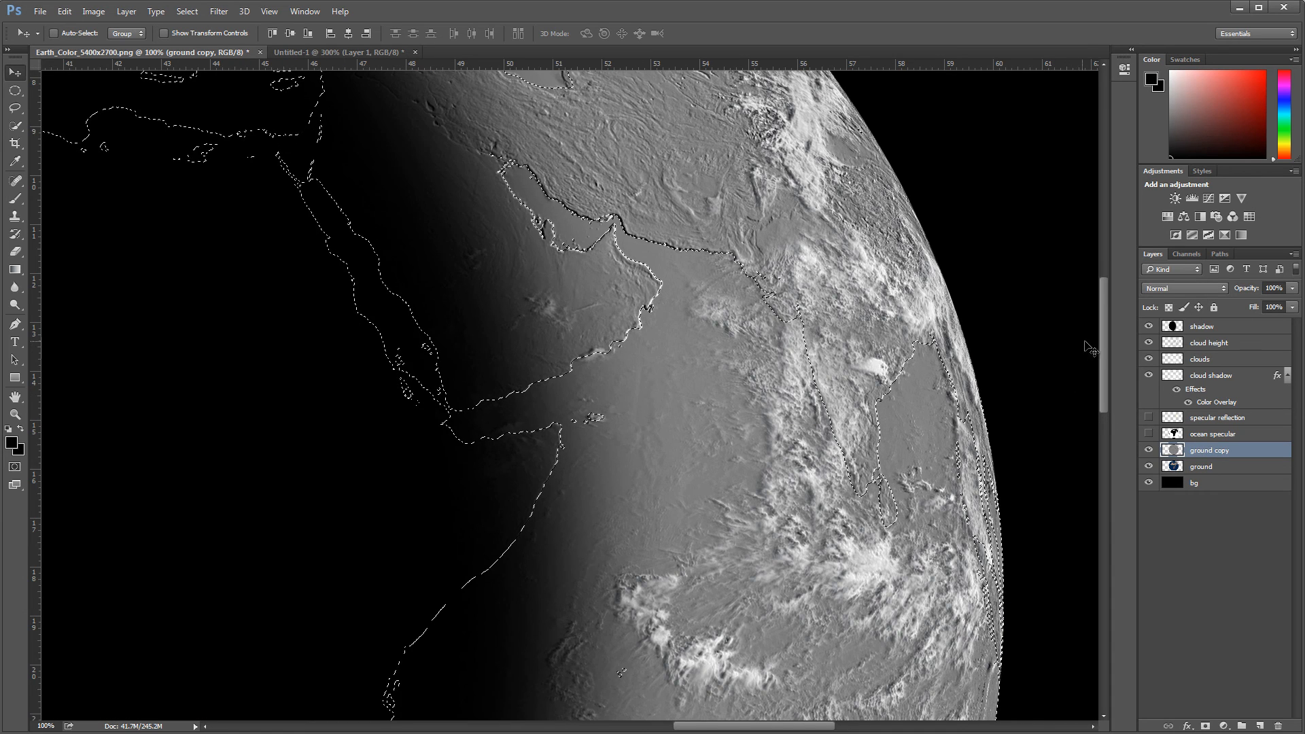
Expand the ocean selection by 10 pixels so it extends past the embossed coastlines
key(z)
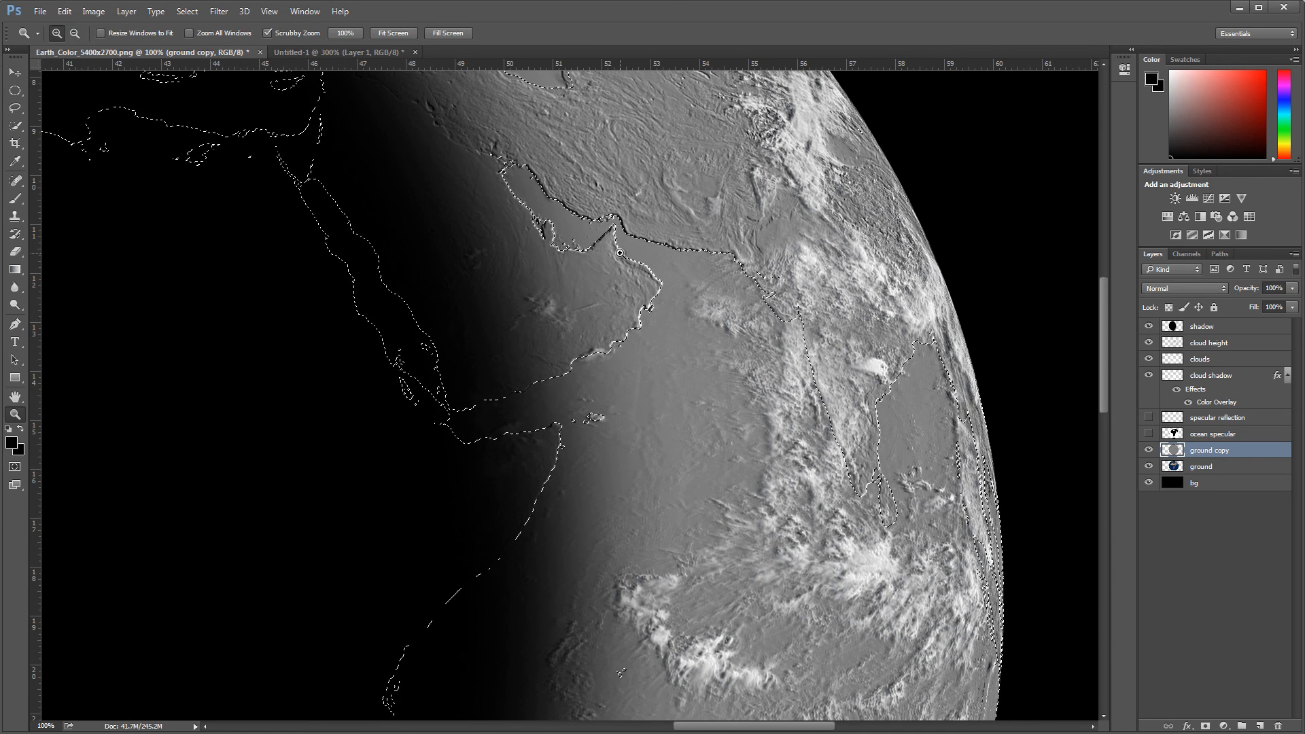
click(620, 272)
click(620, 274)
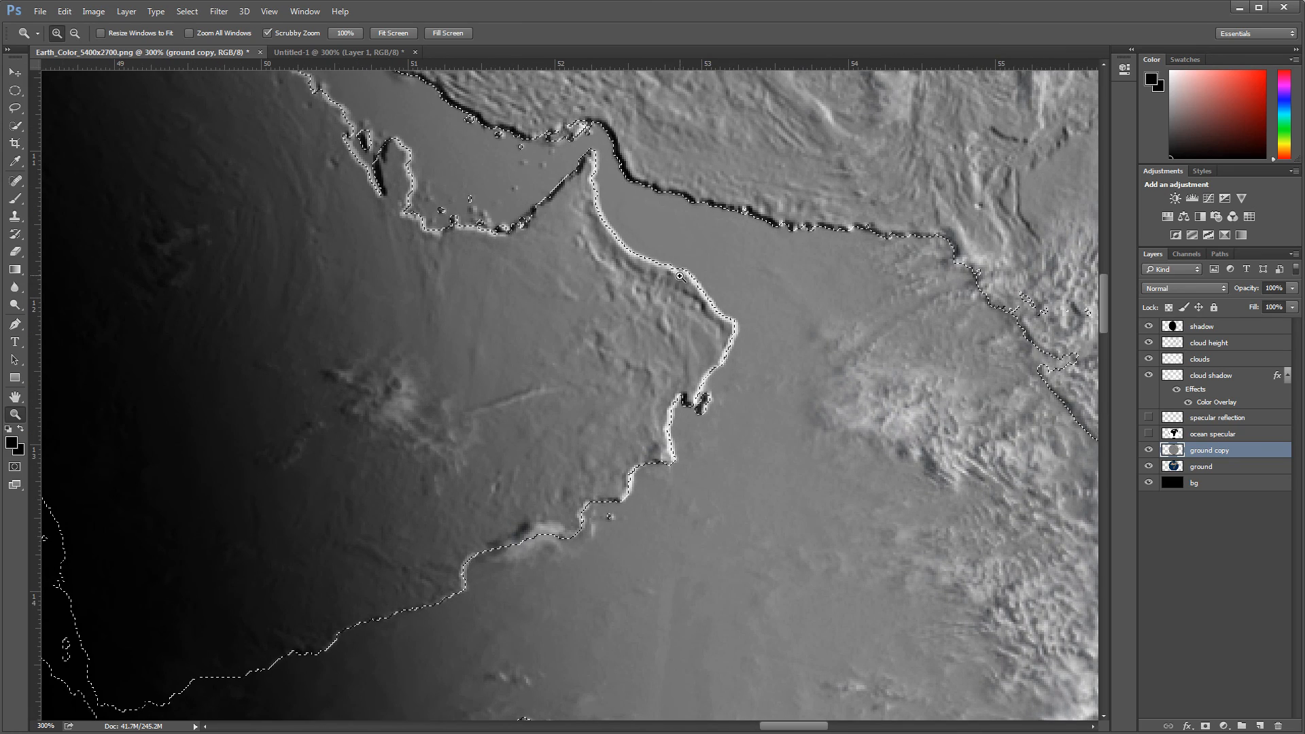
key(v)
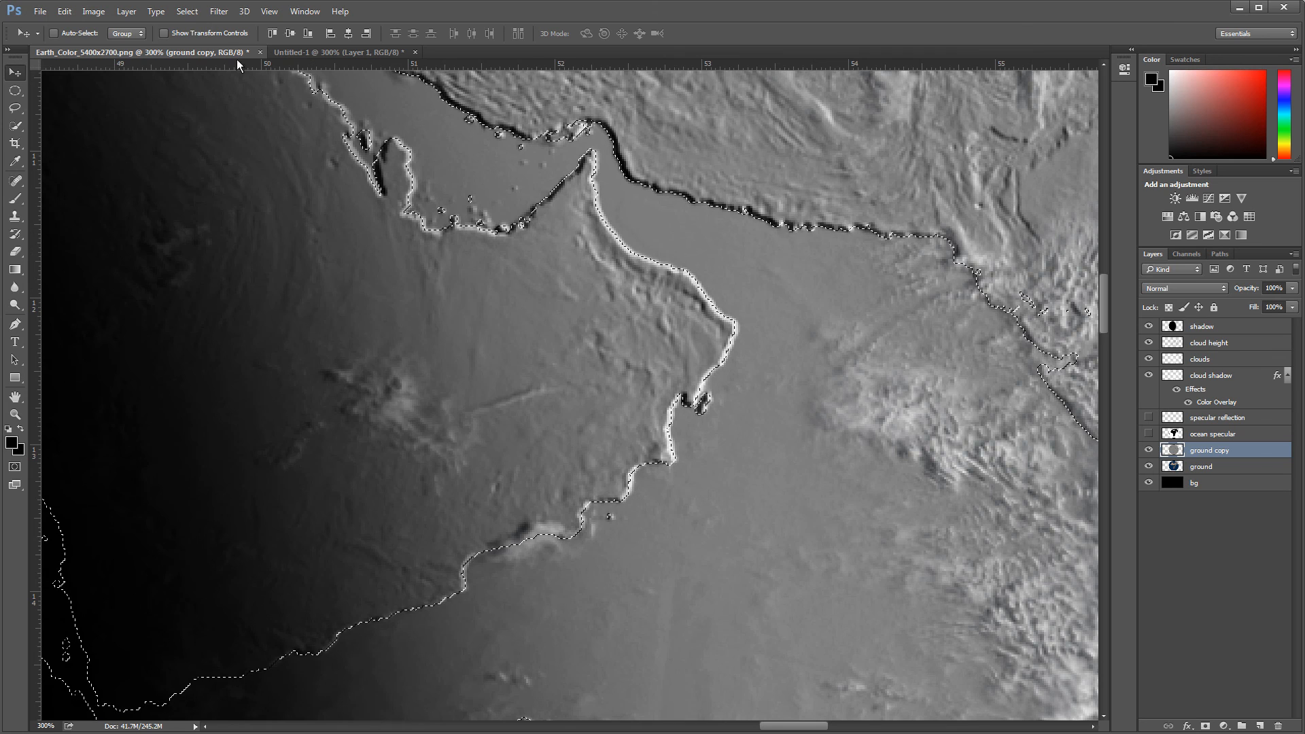
click(186, 11)
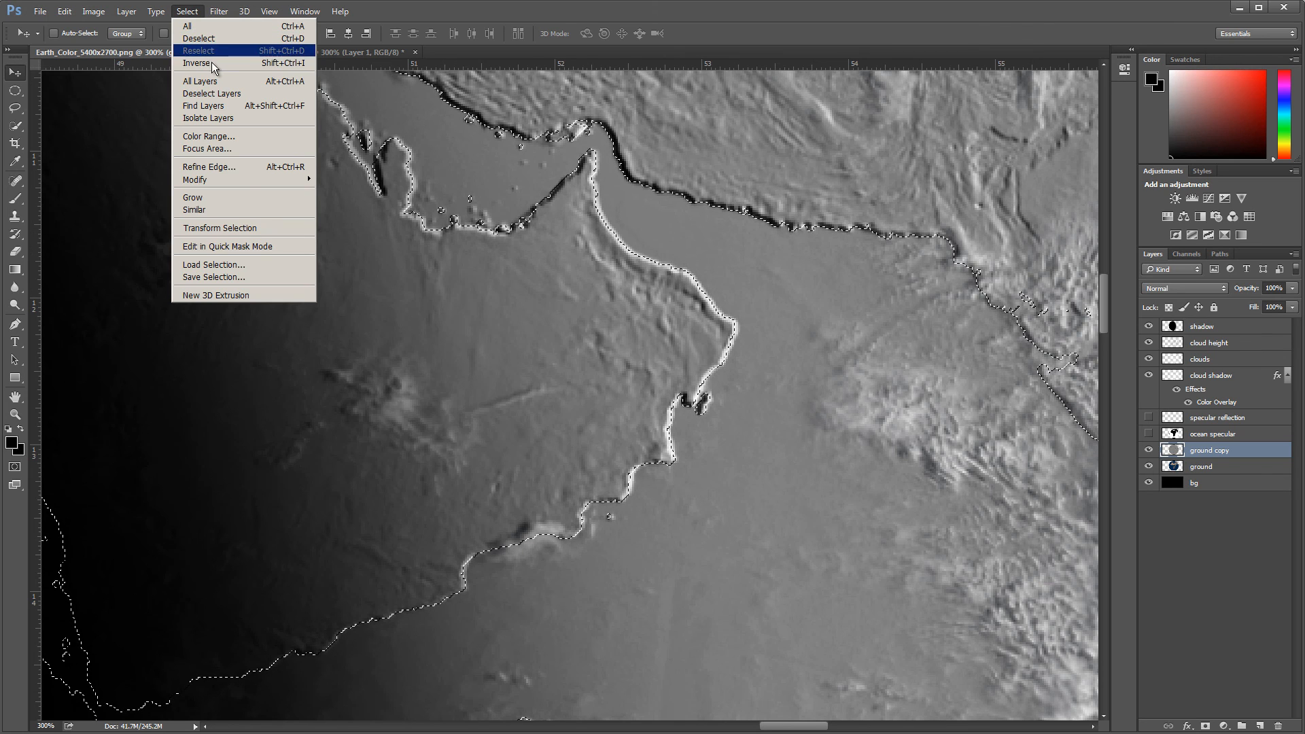
mouse_move(245, 180)
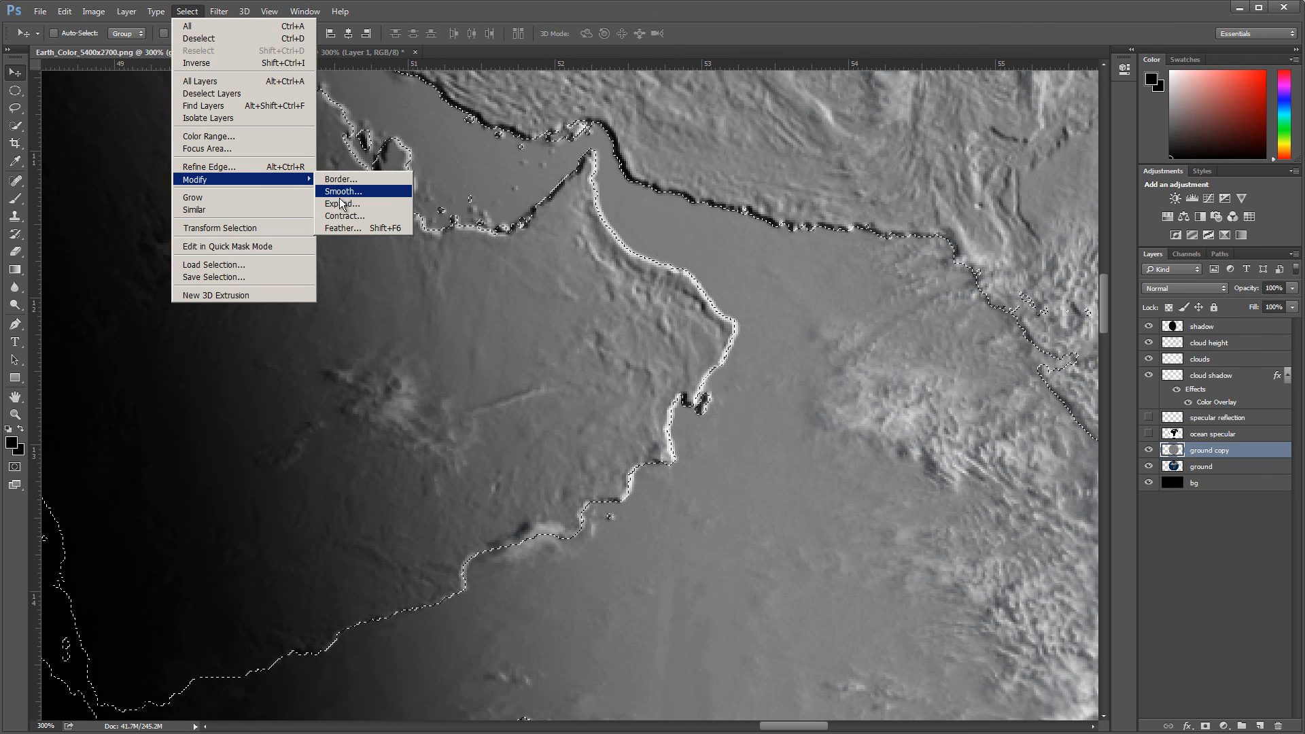
click(342, 204)
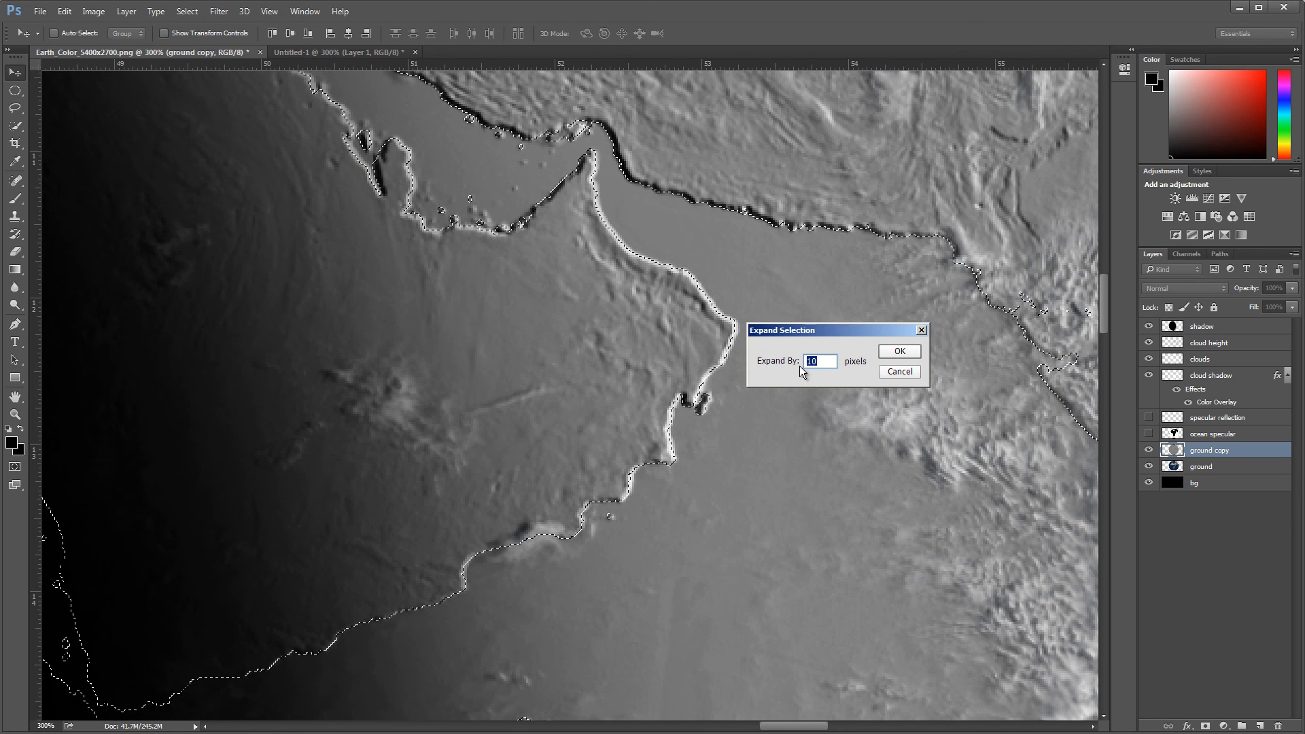
click(897, 352)
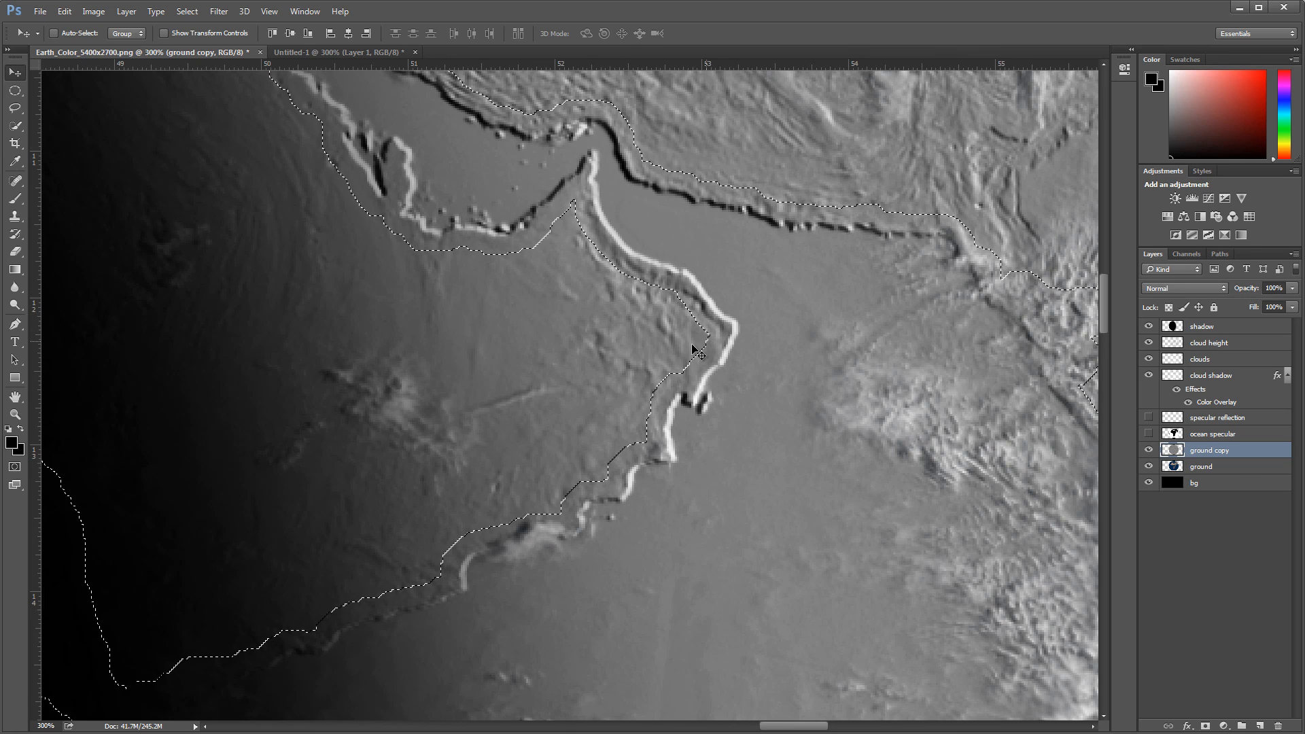
Feather the expanded ocean selection with a 10-pixel radius
click(187, 11)
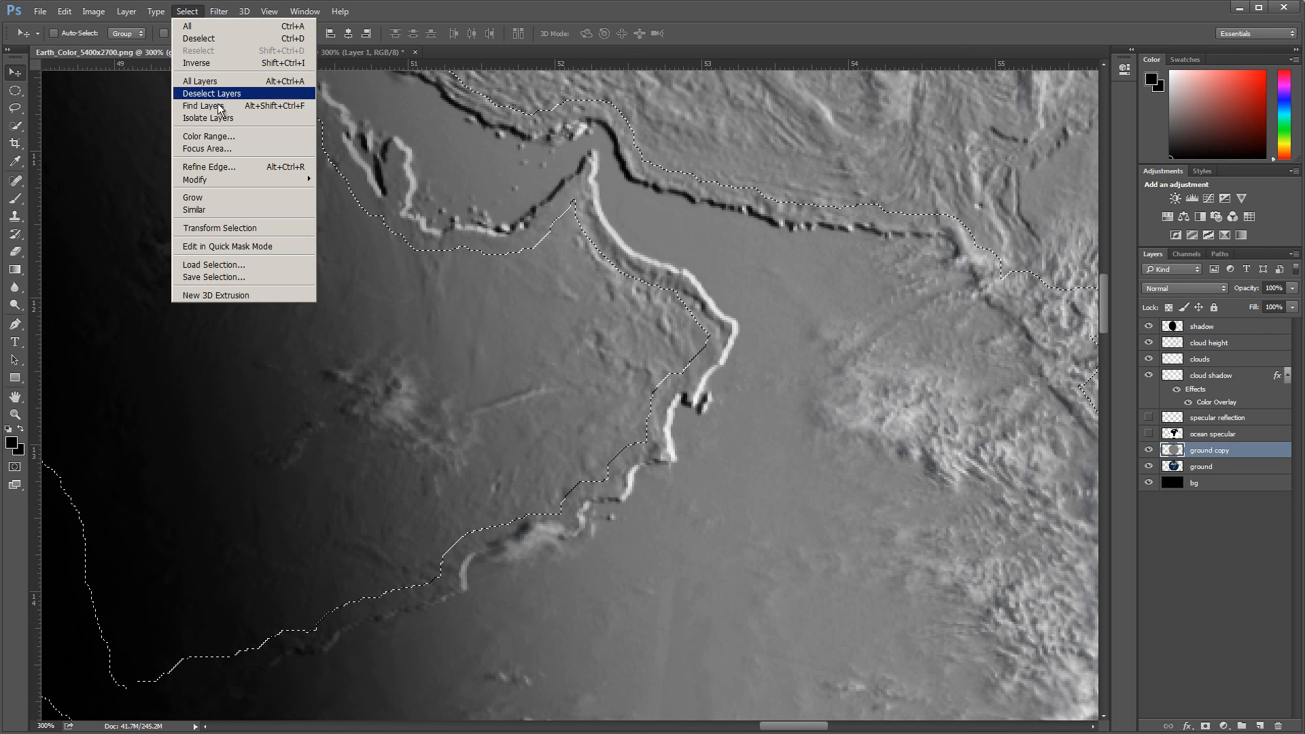
mouse_move(252, 179)
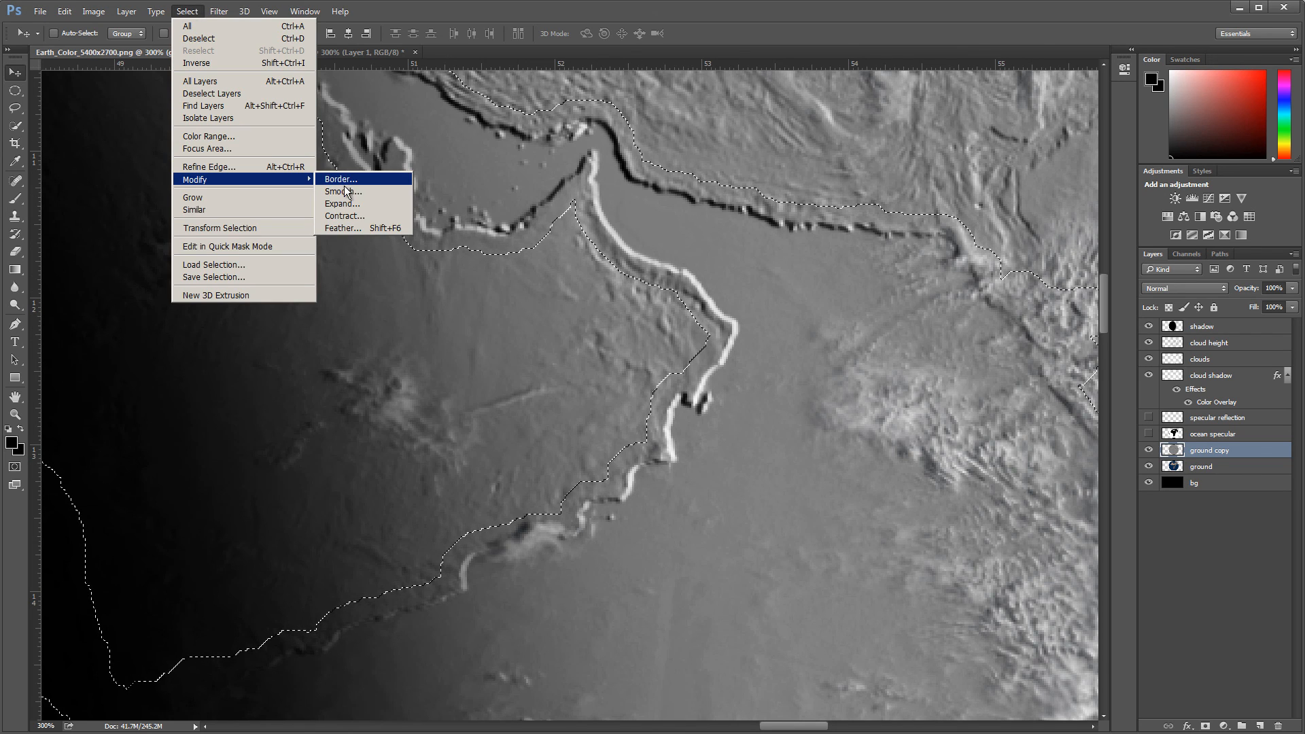
click(348, 230)
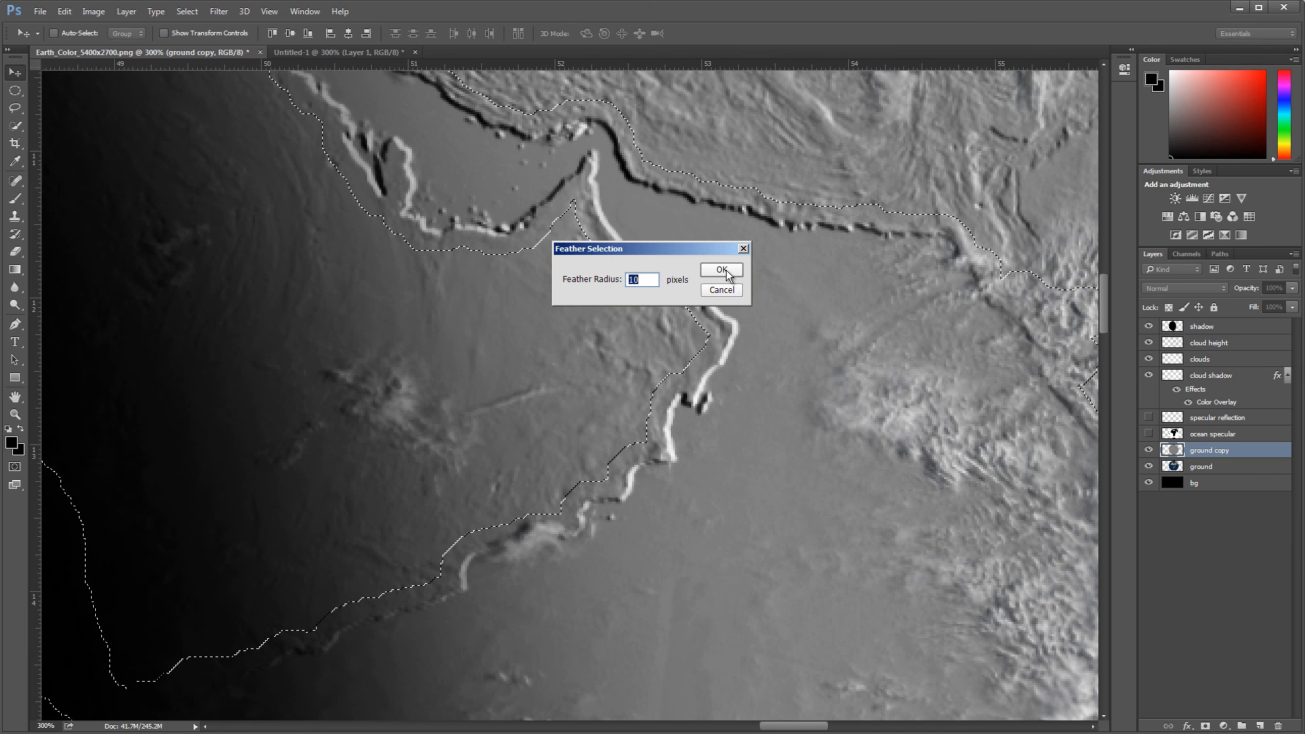
click(725, 269)
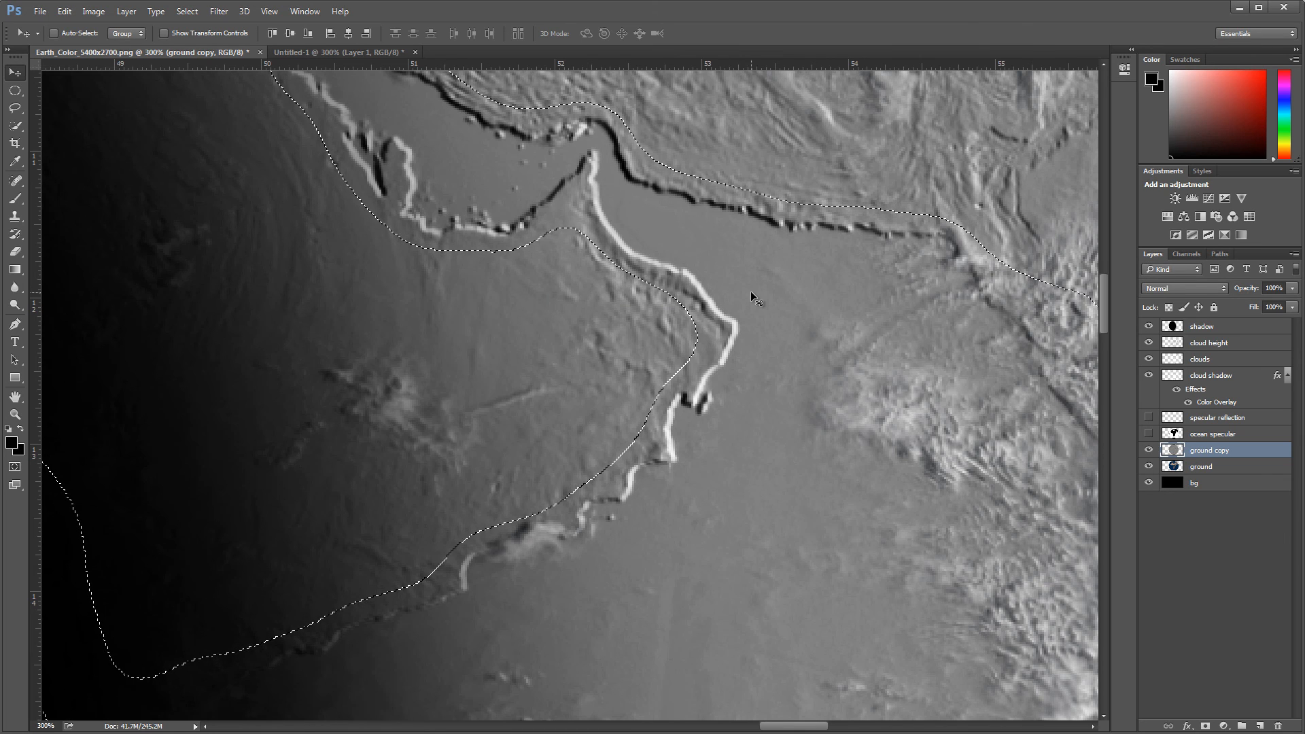
Delete the feathered ocean area from the embossed ground copy layer and clear the selection
key(Delete)
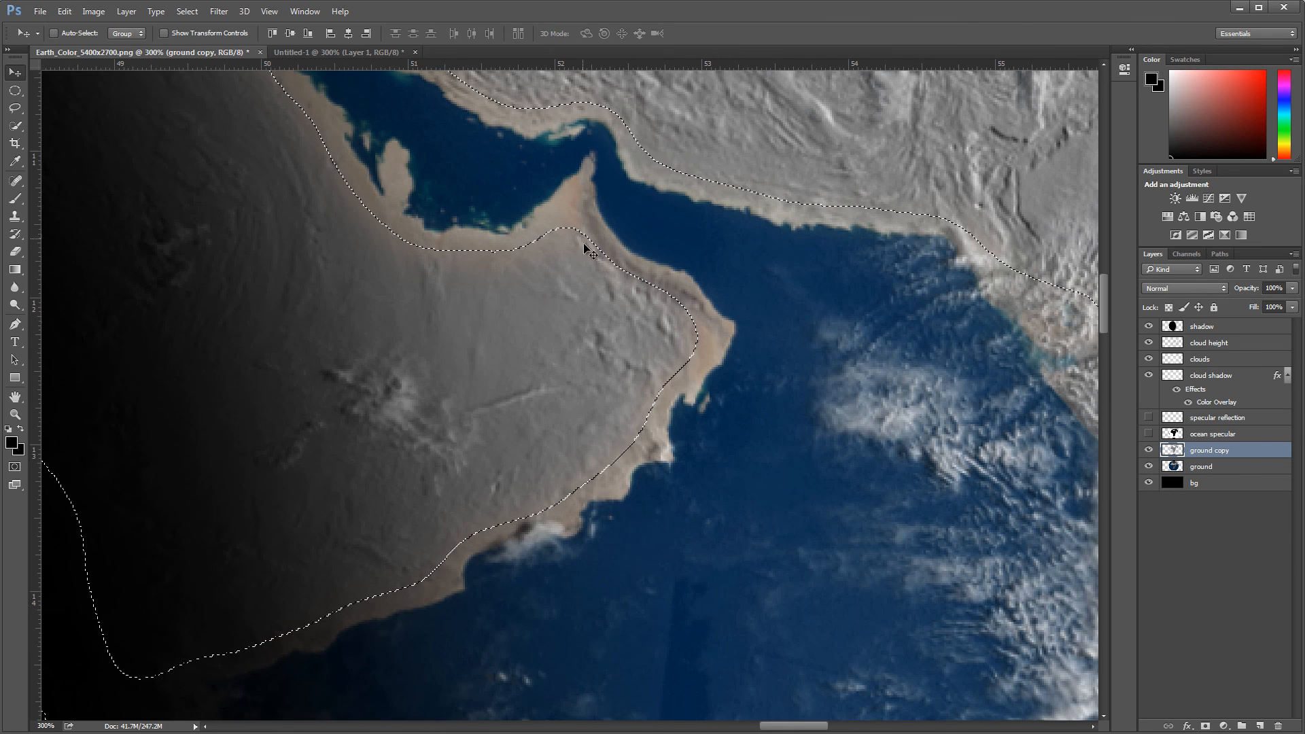
click(187, 12)
click(194, 39)
Examine the trimmed grey relief along the coastlines and across the surrounding land
click(15, 414)
alt+click(608, 354)
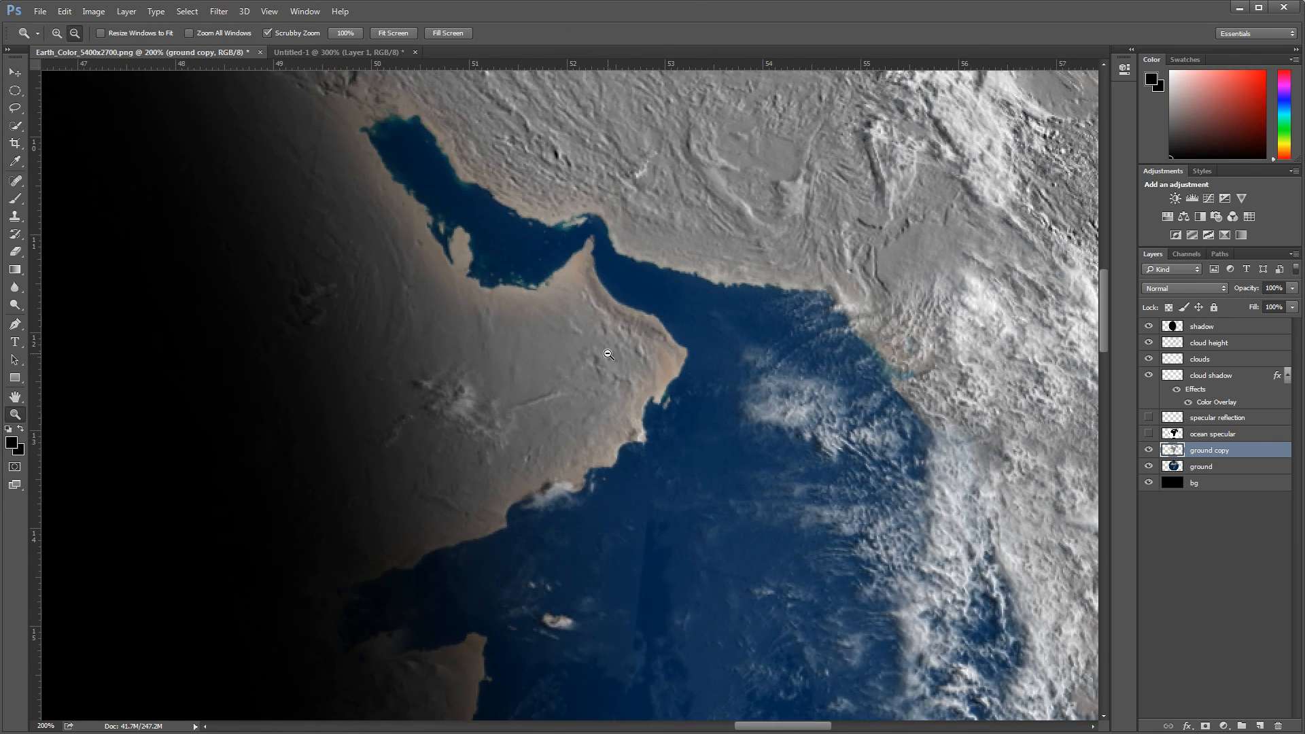
alt+click(609, 355)
click(614, 95)
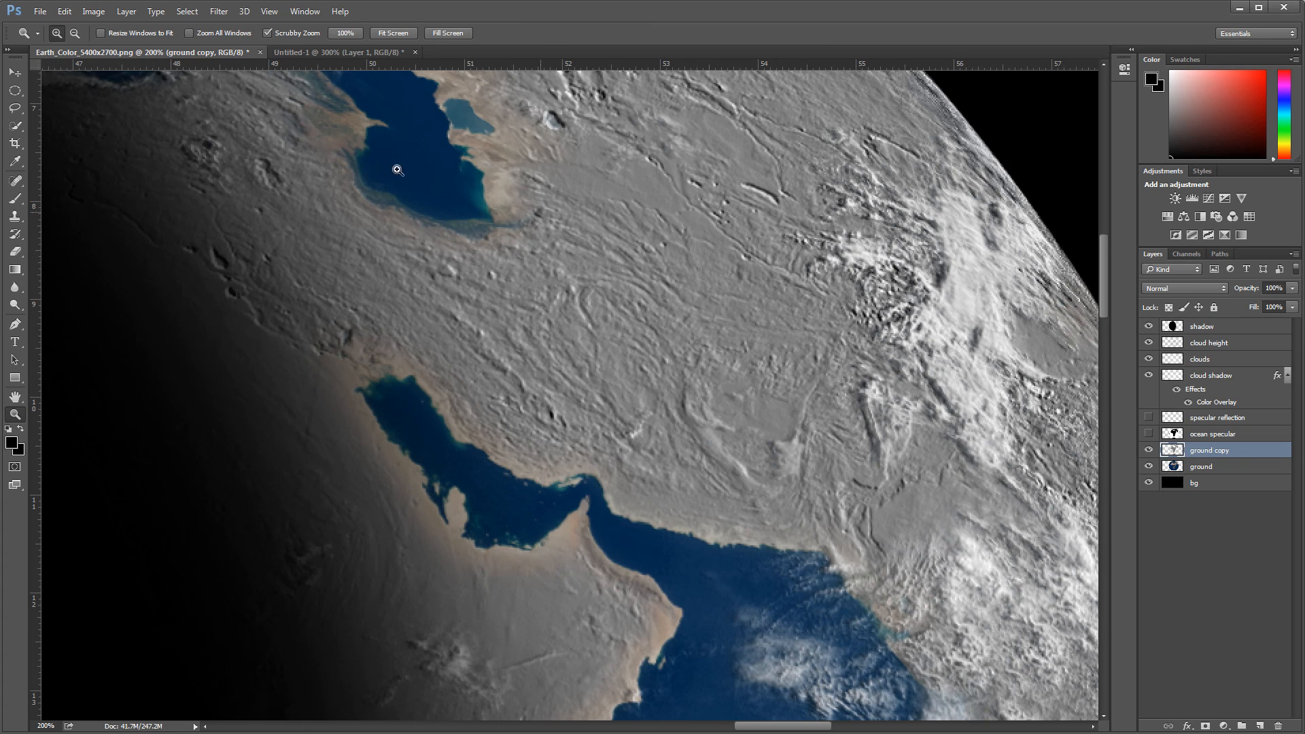
click(15, 72)
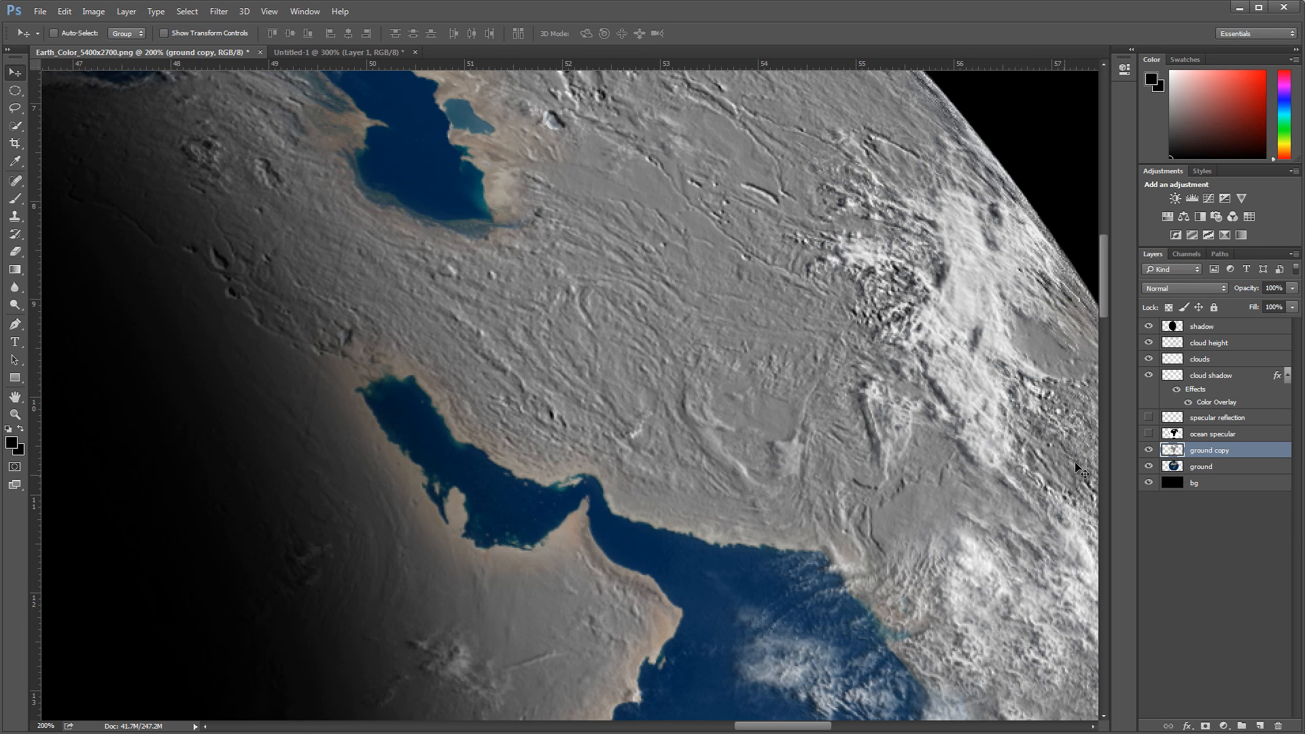
scroll(1108, 256, down, 4)
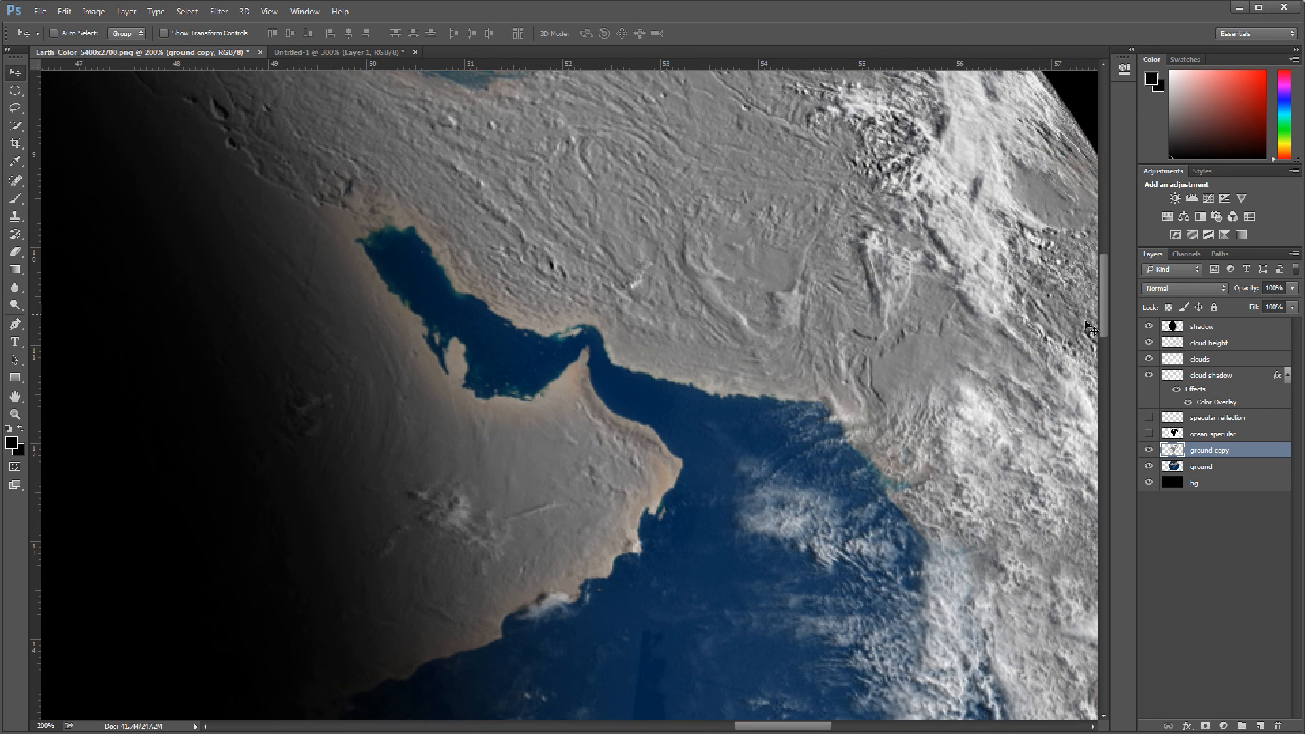
scroll(1102, 329, right, 1)
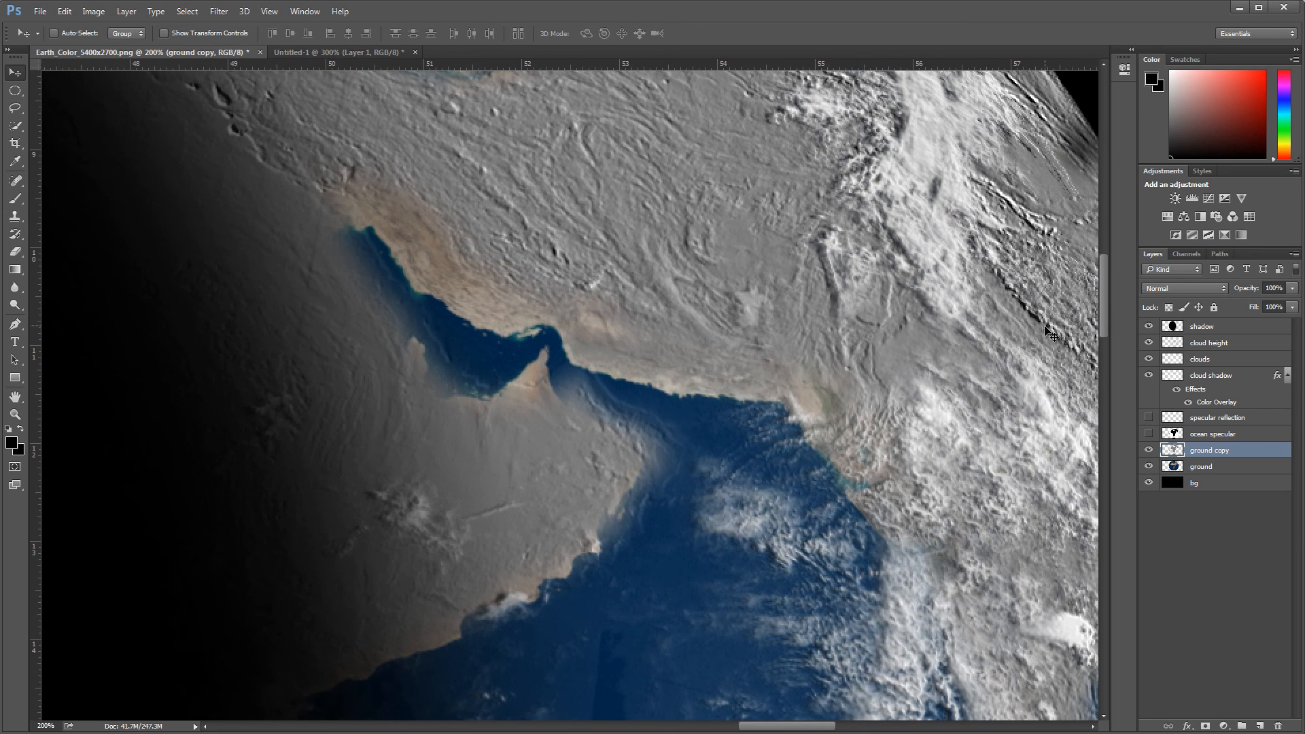
scroll(1103, 315, up, 3)
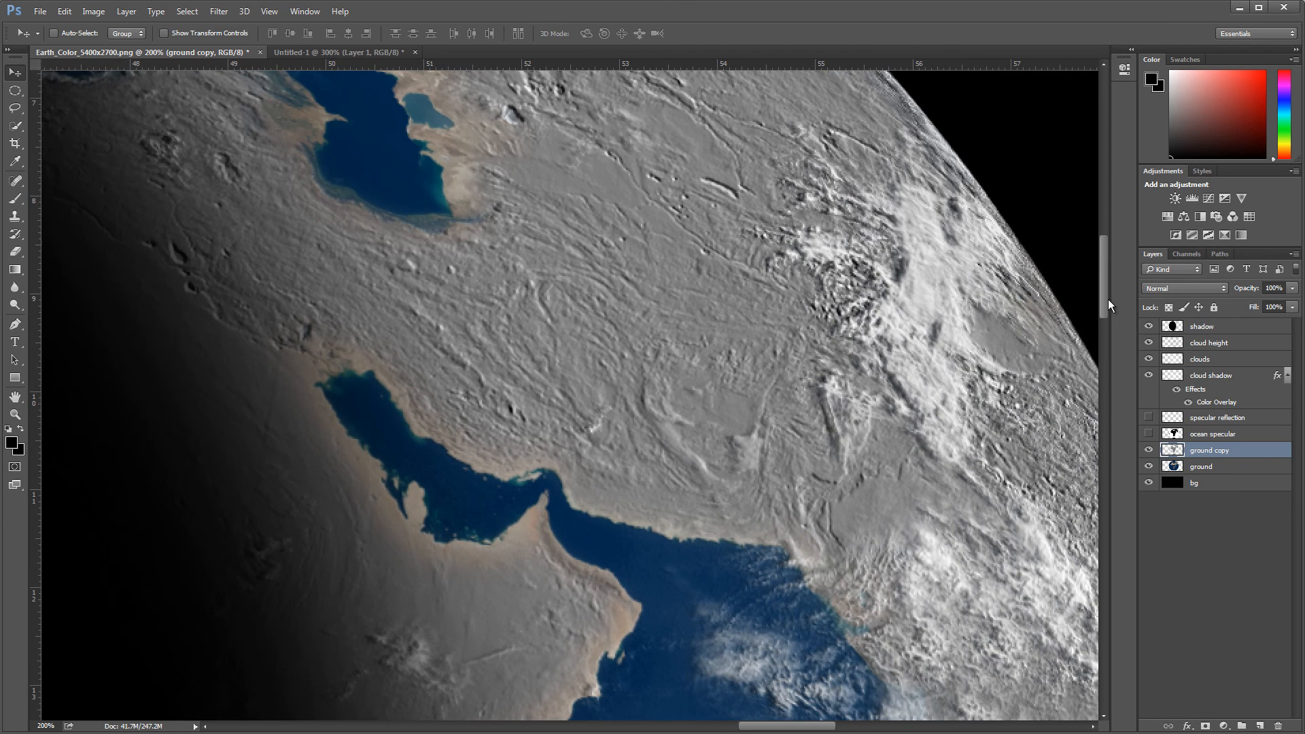
Rename the ground copy layer as ground height and set its blend mode to Overlay
click(1149, 451)
click(1149, 450)
double_click(1223, 451)
text(ground height)
key(Return)
click(1172, 286)
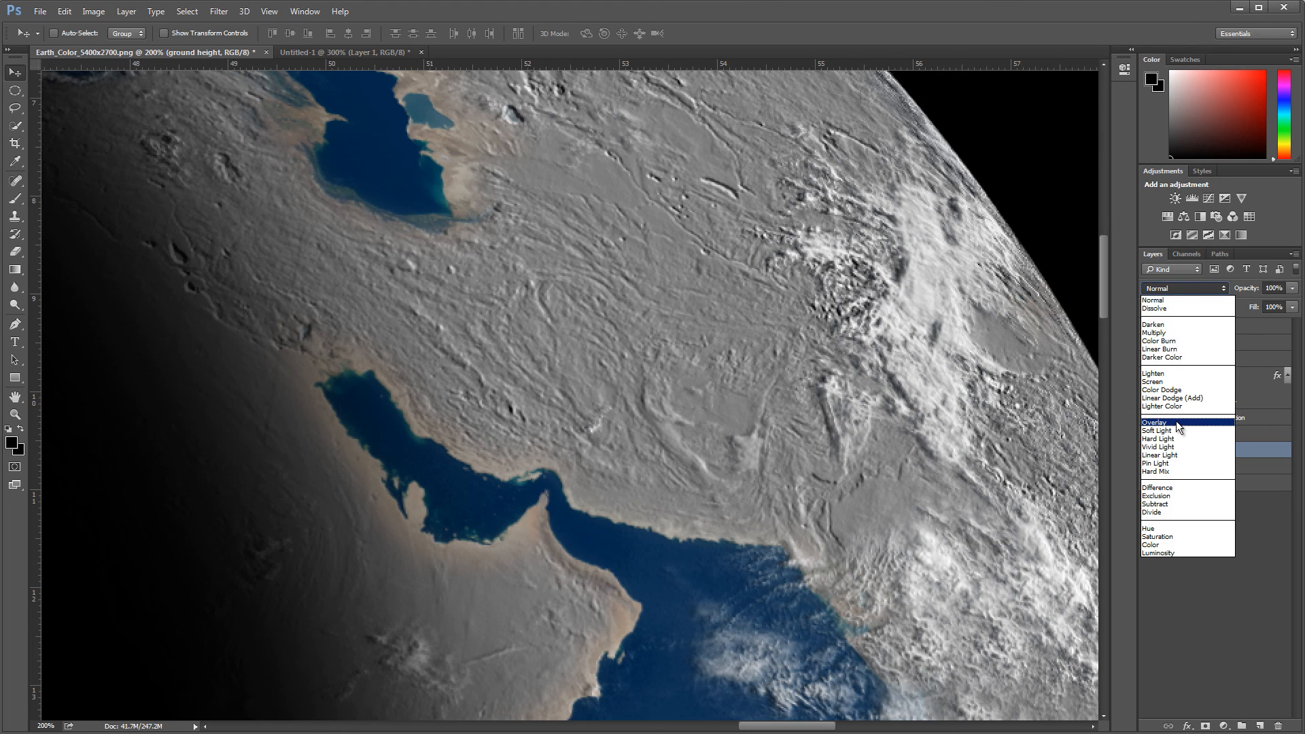
click(1175, 422)
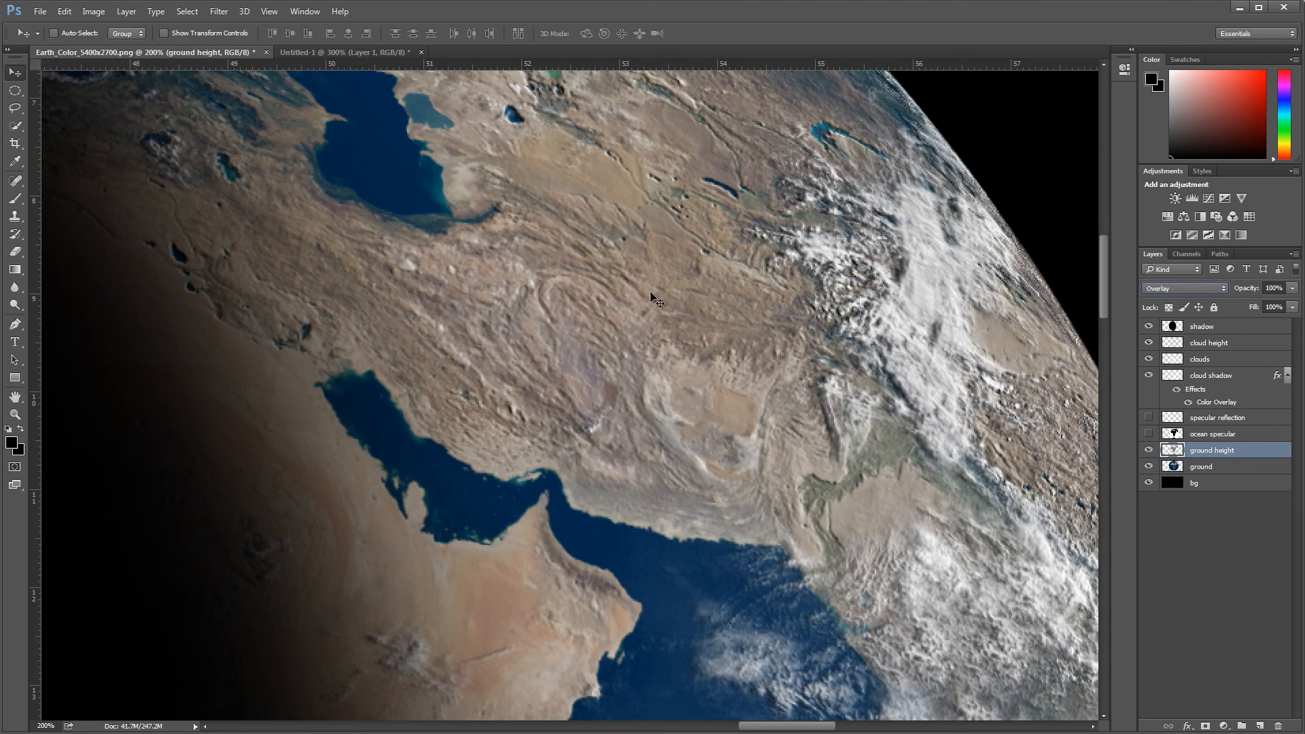
Compare the terrain with the ground height layer hidden and shown
click(1148, 452)
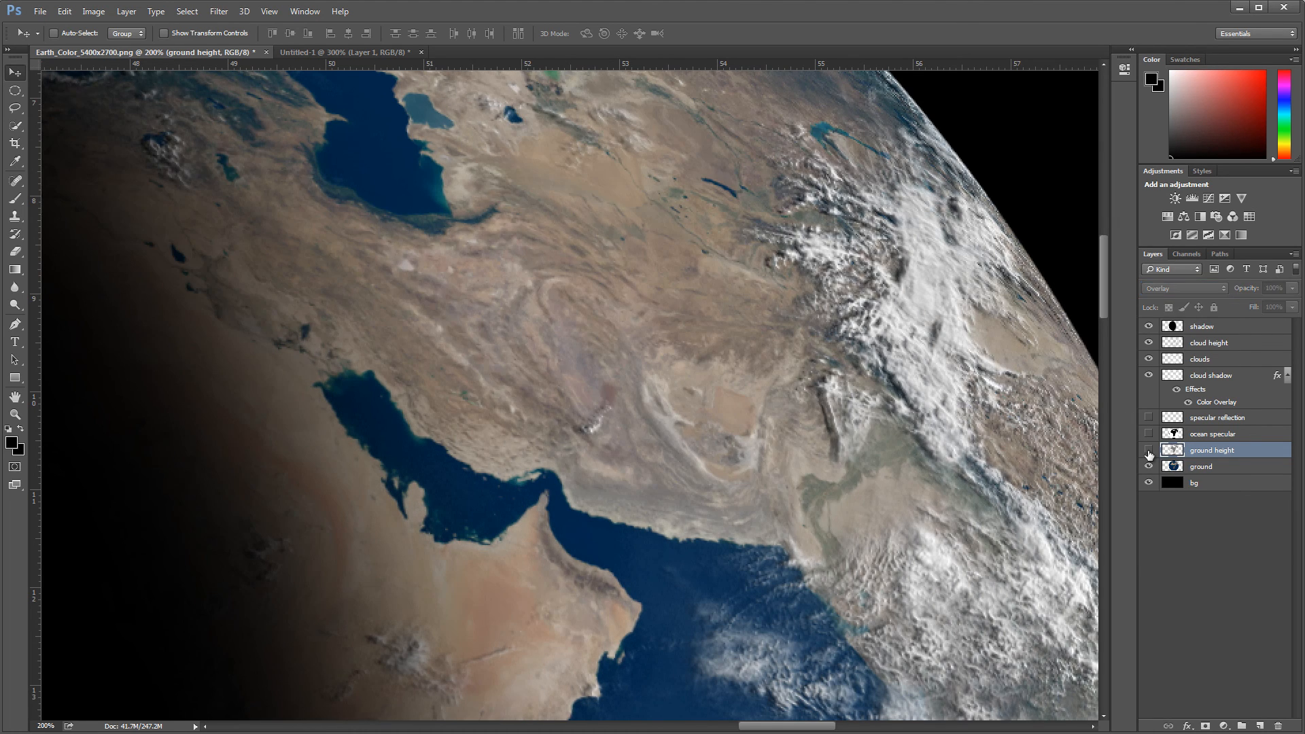
click(1149, 452)
click(1149, 451)
click(1149, 452)
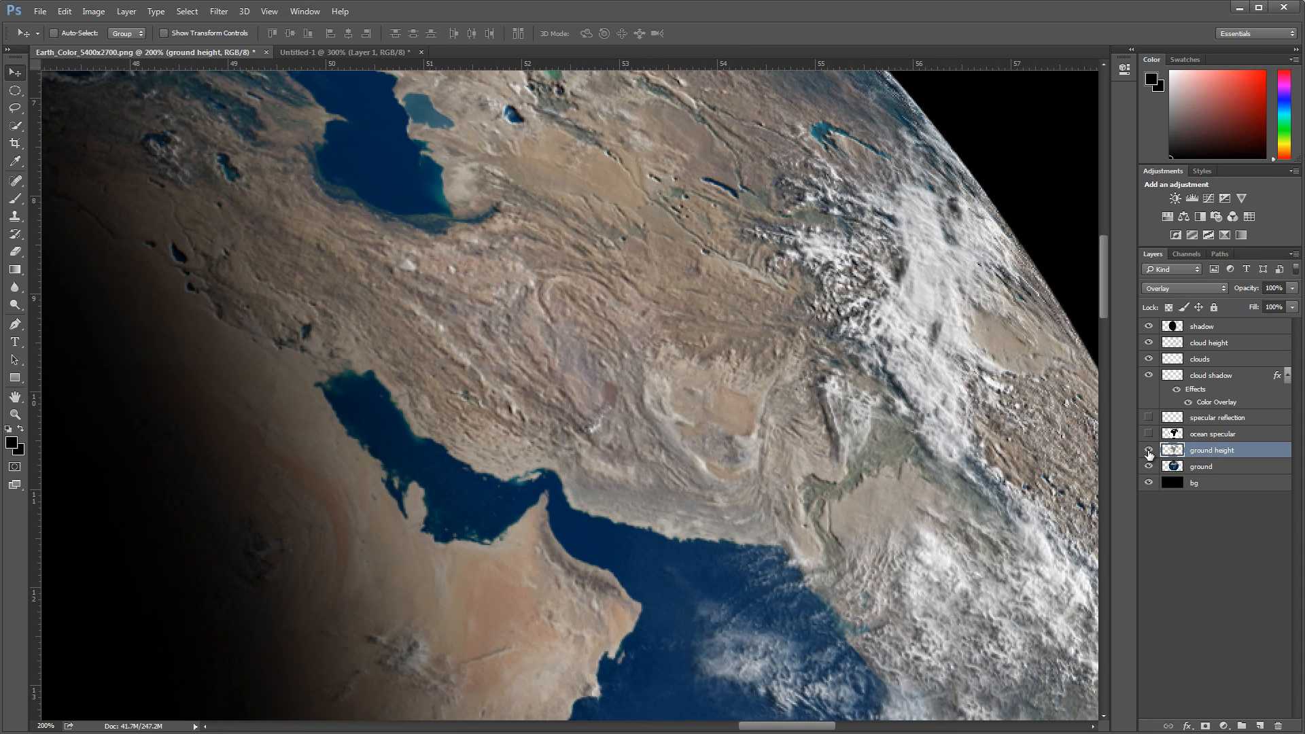
click(1149, 451)
click(1149, 452)
click(1148, 451)
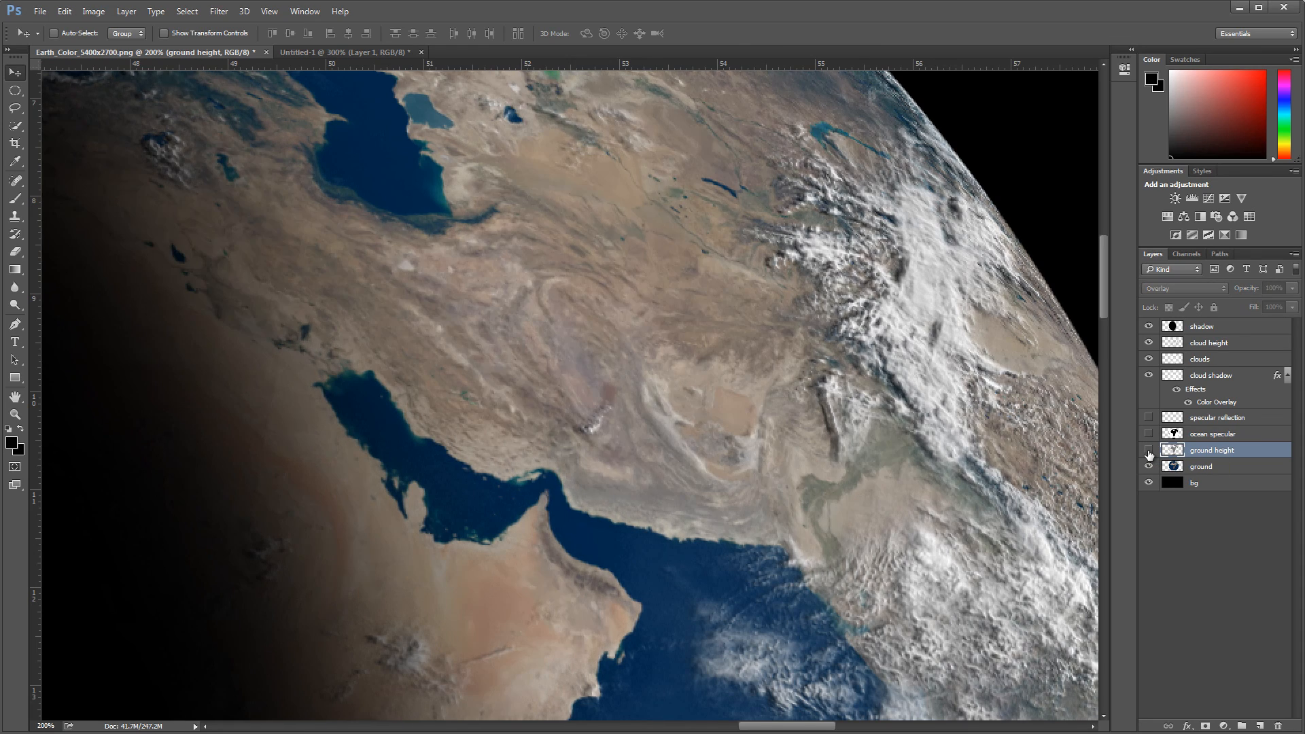
click(1149, 451)
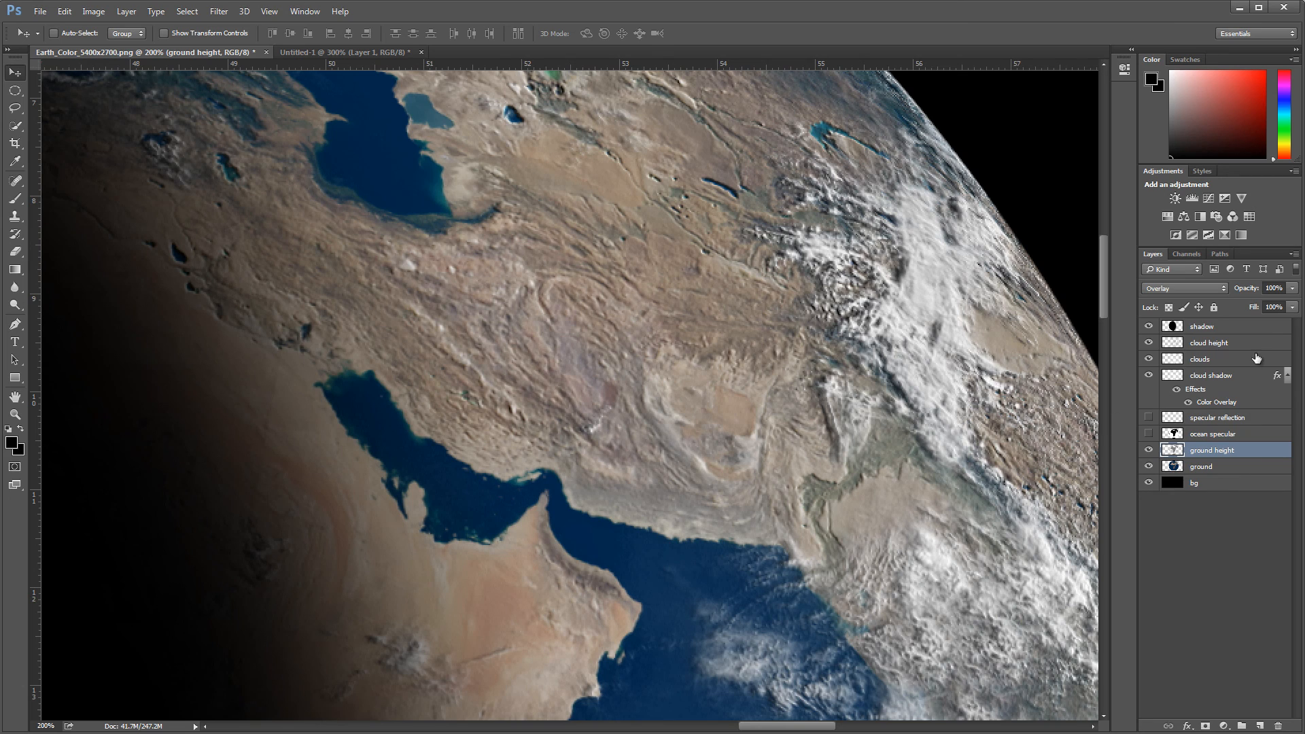
Reduce the ground height layer's opacity to 70% and compare the terrain with and without it
click(1292, 291)
drag(1294, 309, 1284, 308)
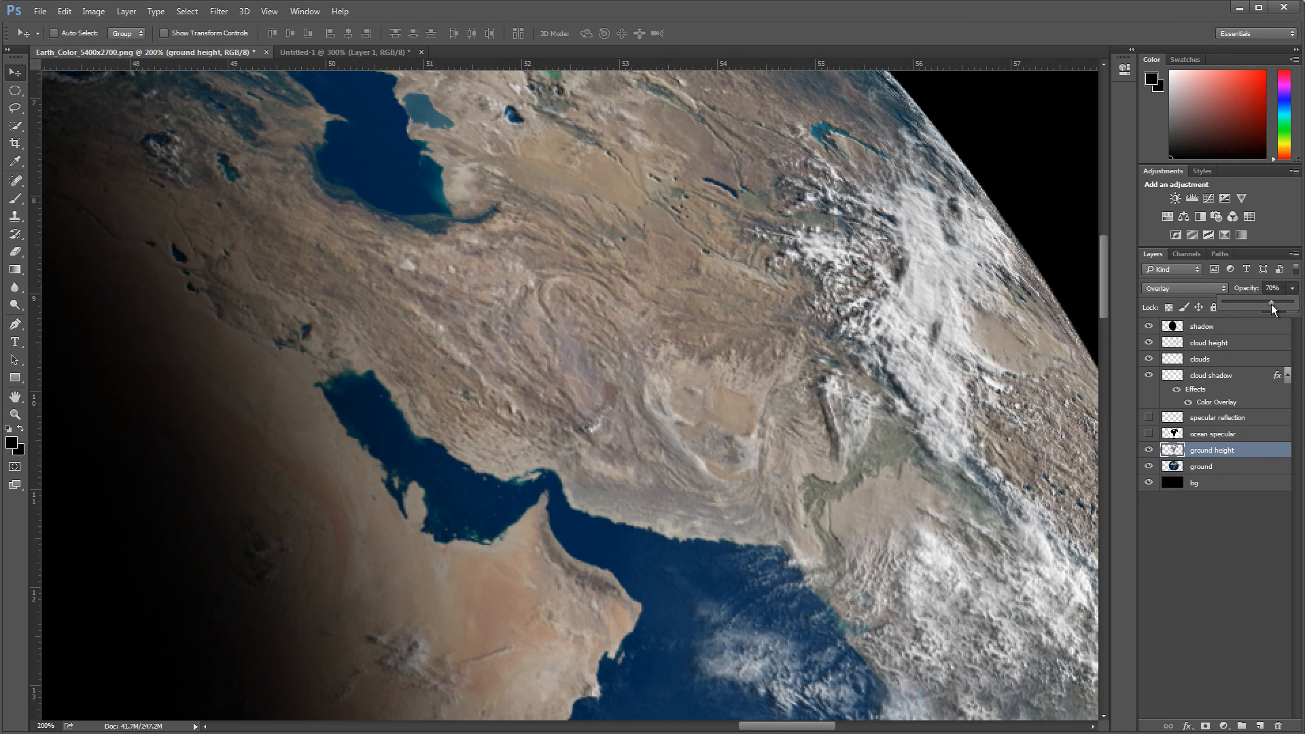
click(1150, 452)
click(1148, 450)
click(1148, 450)
click(1148, 450)
click(1148, 450)
Make the specular reflection layer visible, keeping the ocean specular layer hidden
click(14, 415)
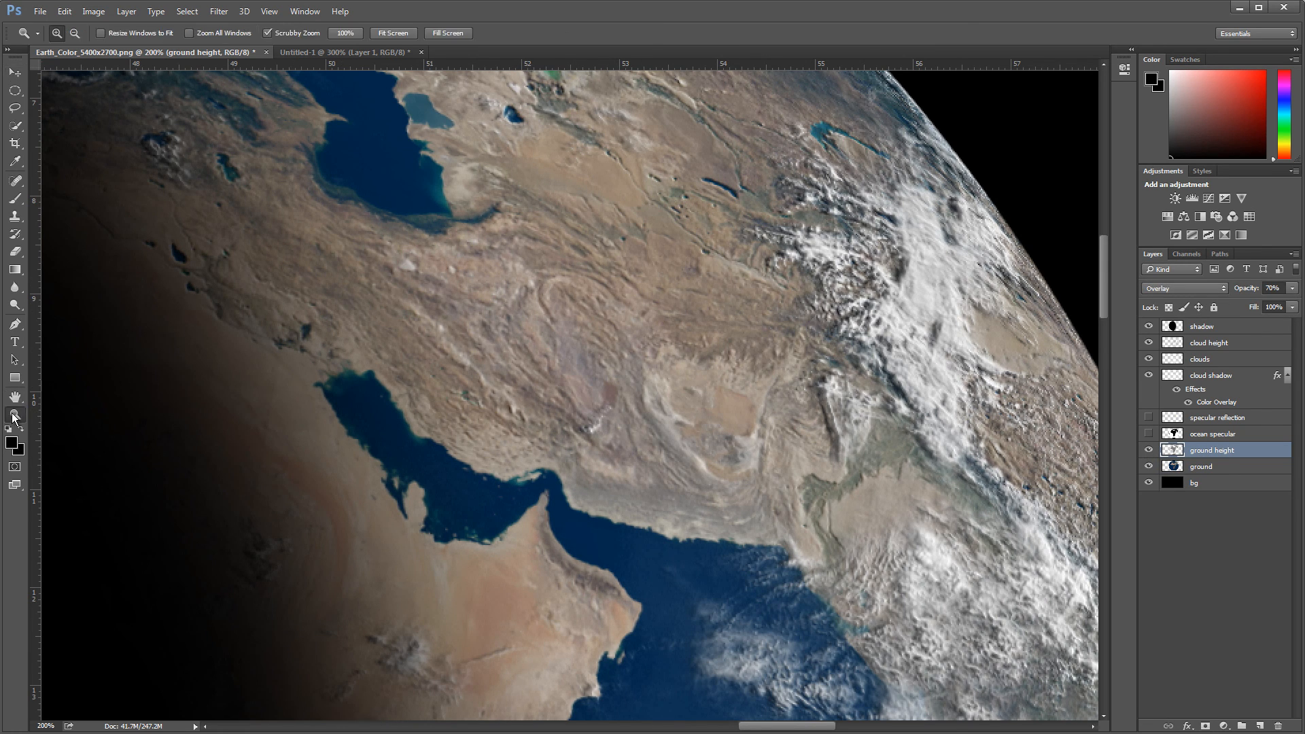
right_click(422, 373)
click(443, 397)
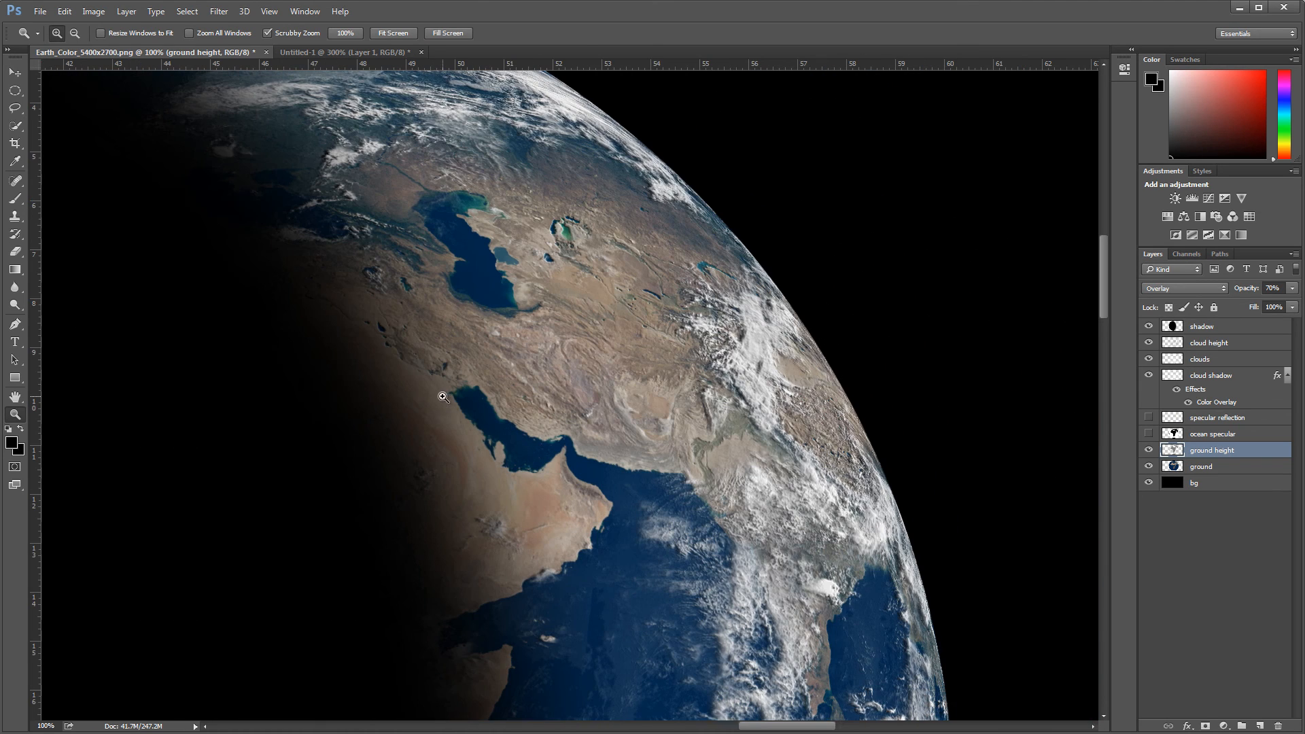
mouse_move(1106, 272)
mouse_down()
mouse_move(1108, 323)
mouse_move(1108, 286)
mouse_up()
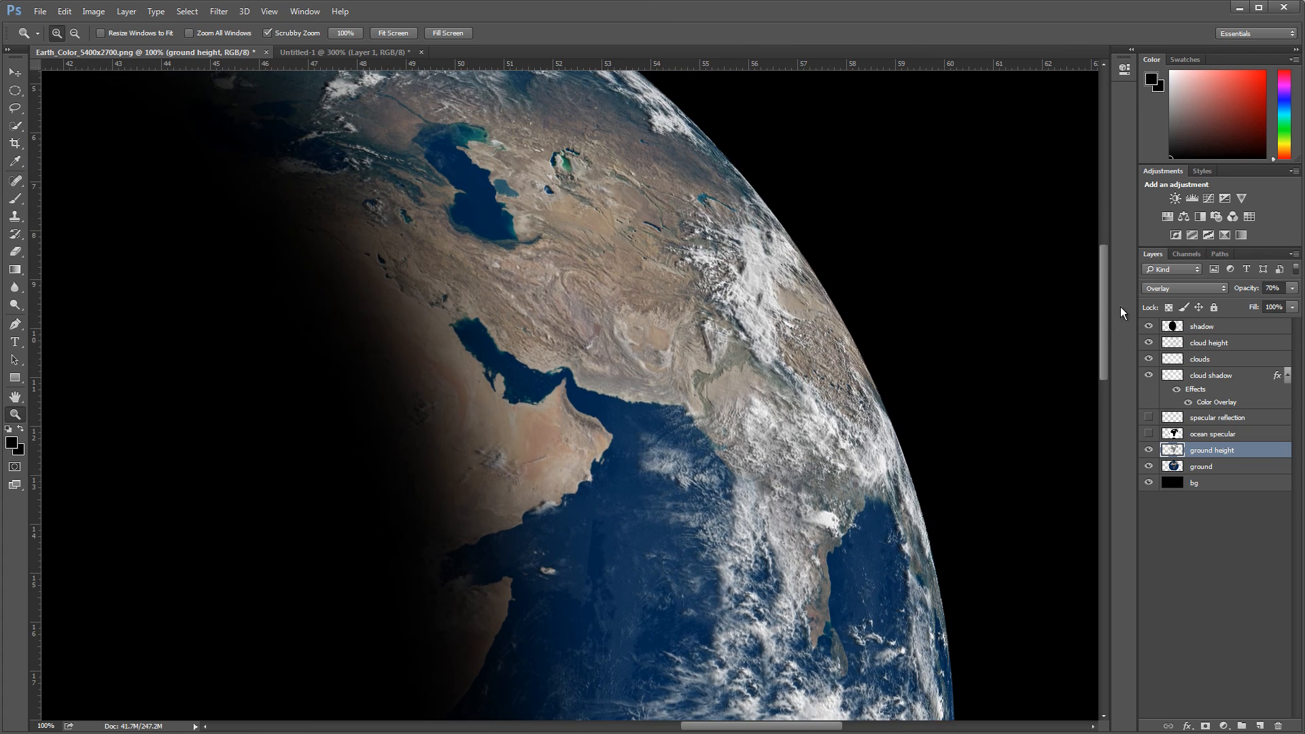
click(1148, 433)
click(1149, 417)
drag(1104, 317, 1106, 357)
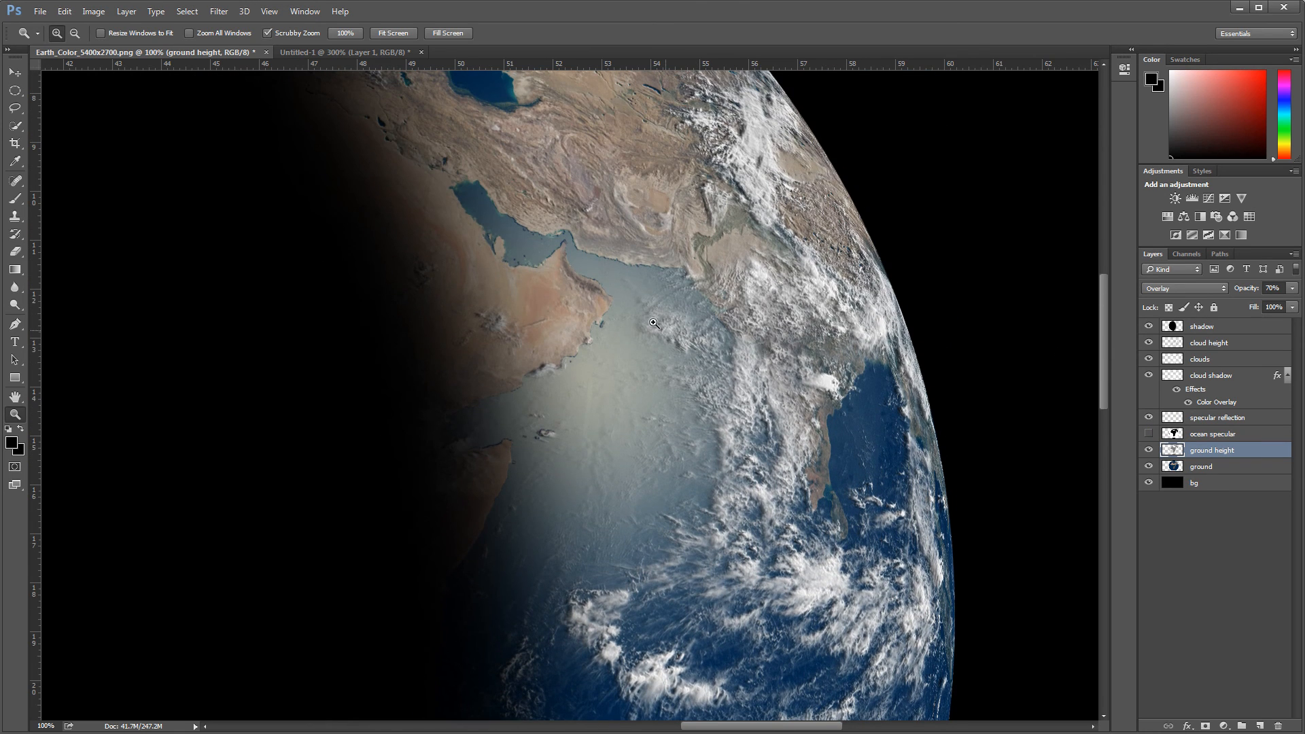
right_click(605, 294)
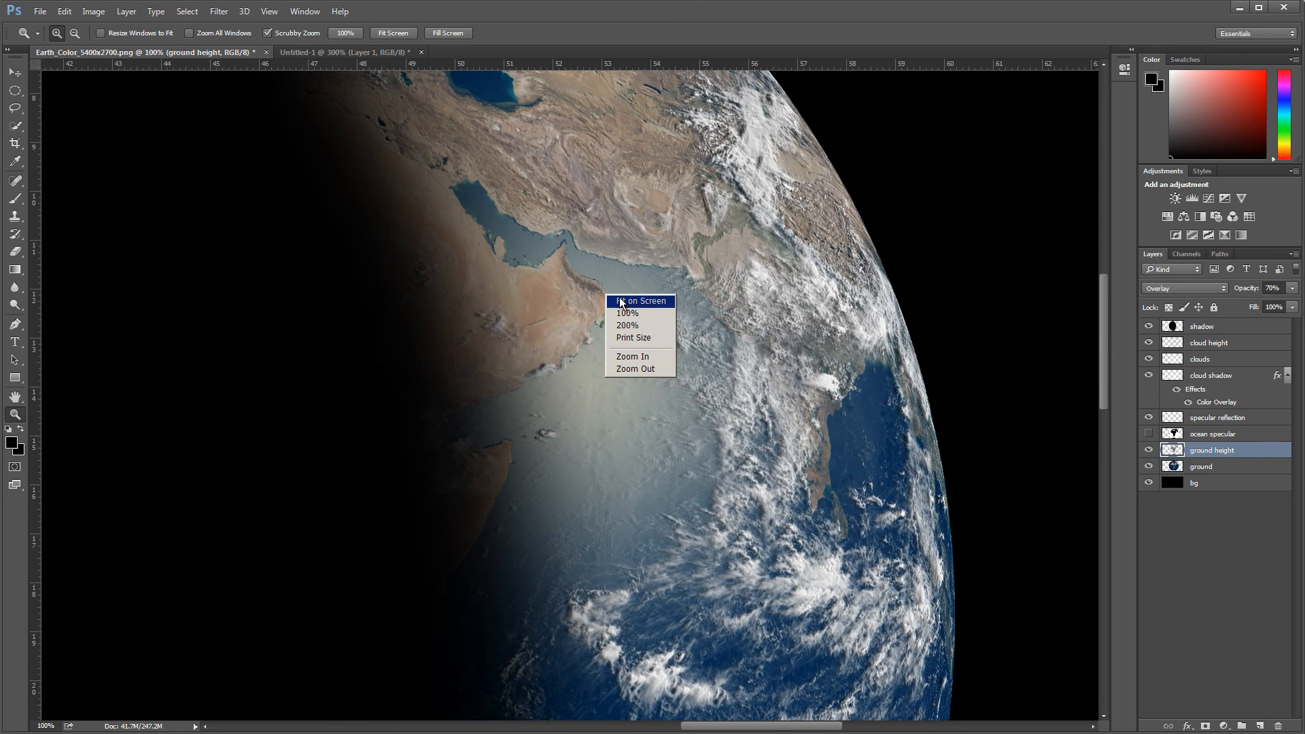
click(621, 303)
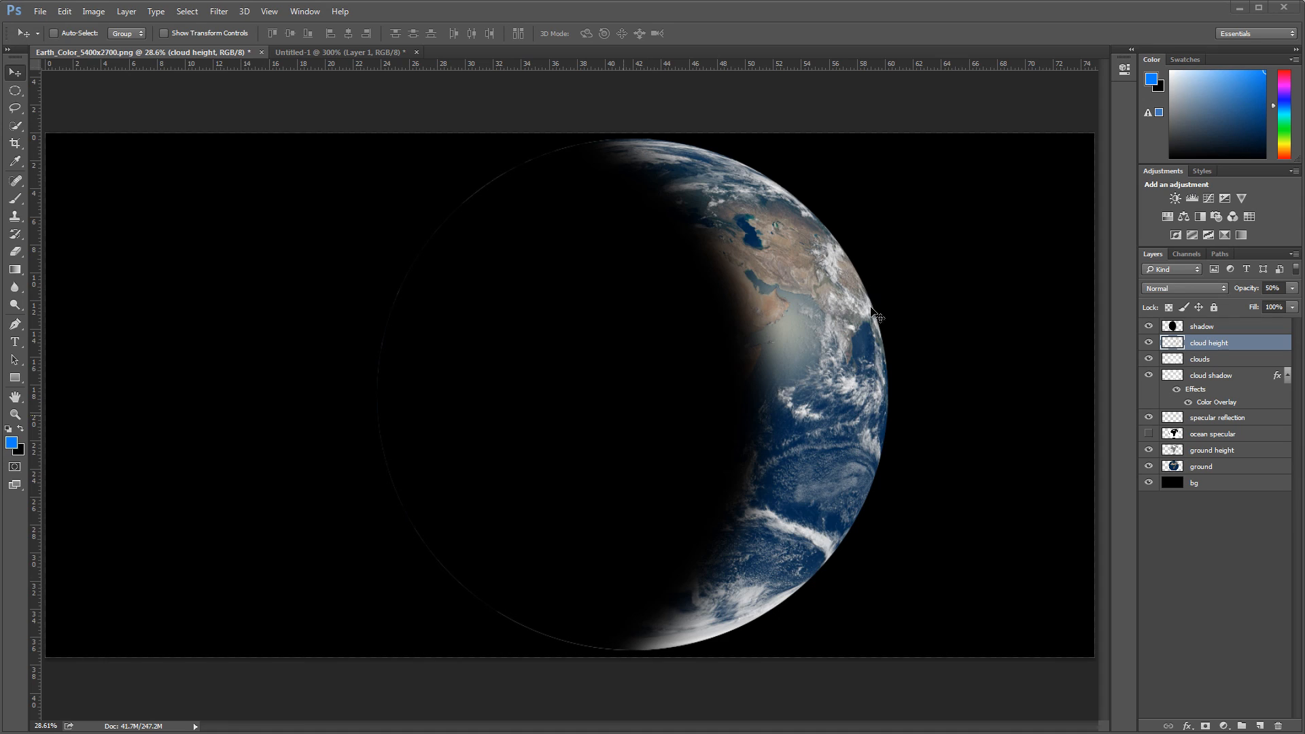
Add a new layer above cloud height and name it atmosphere falloff
click(1260, 726)
double_click(1201, 344)
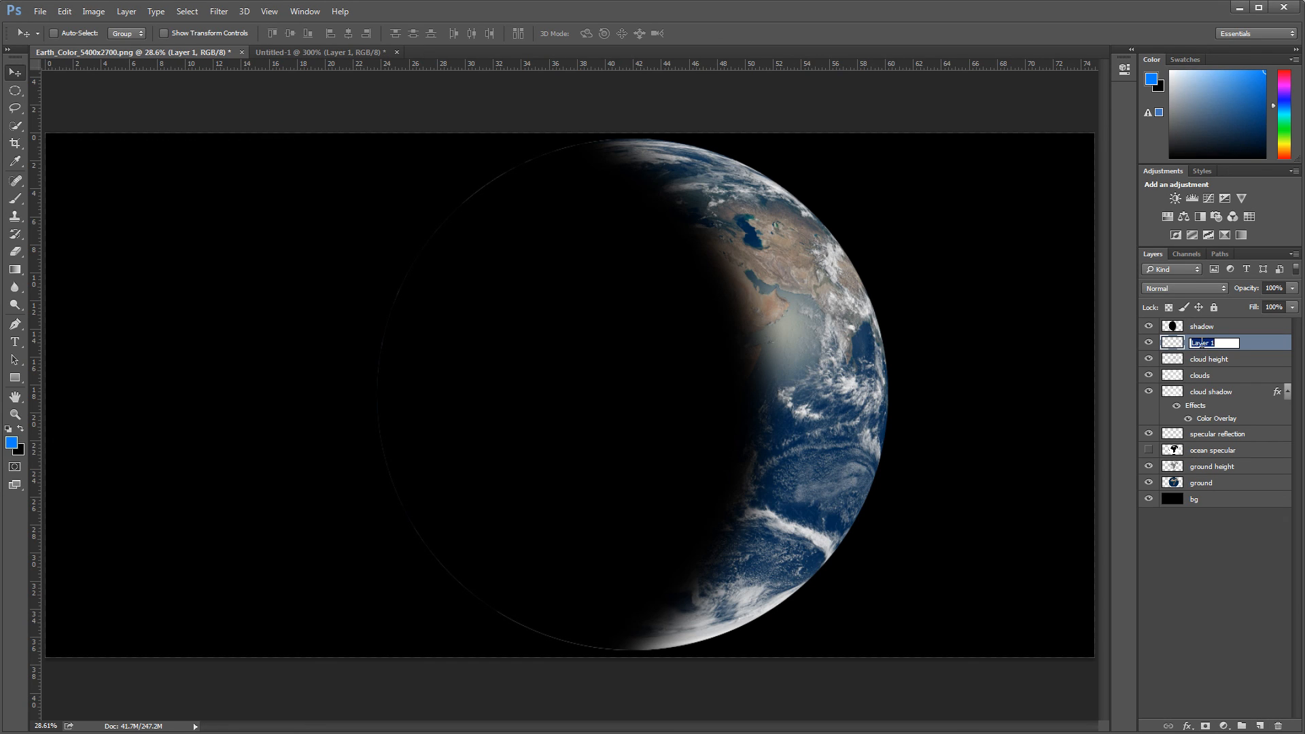
text(atmosphere falloff)
key(Return)
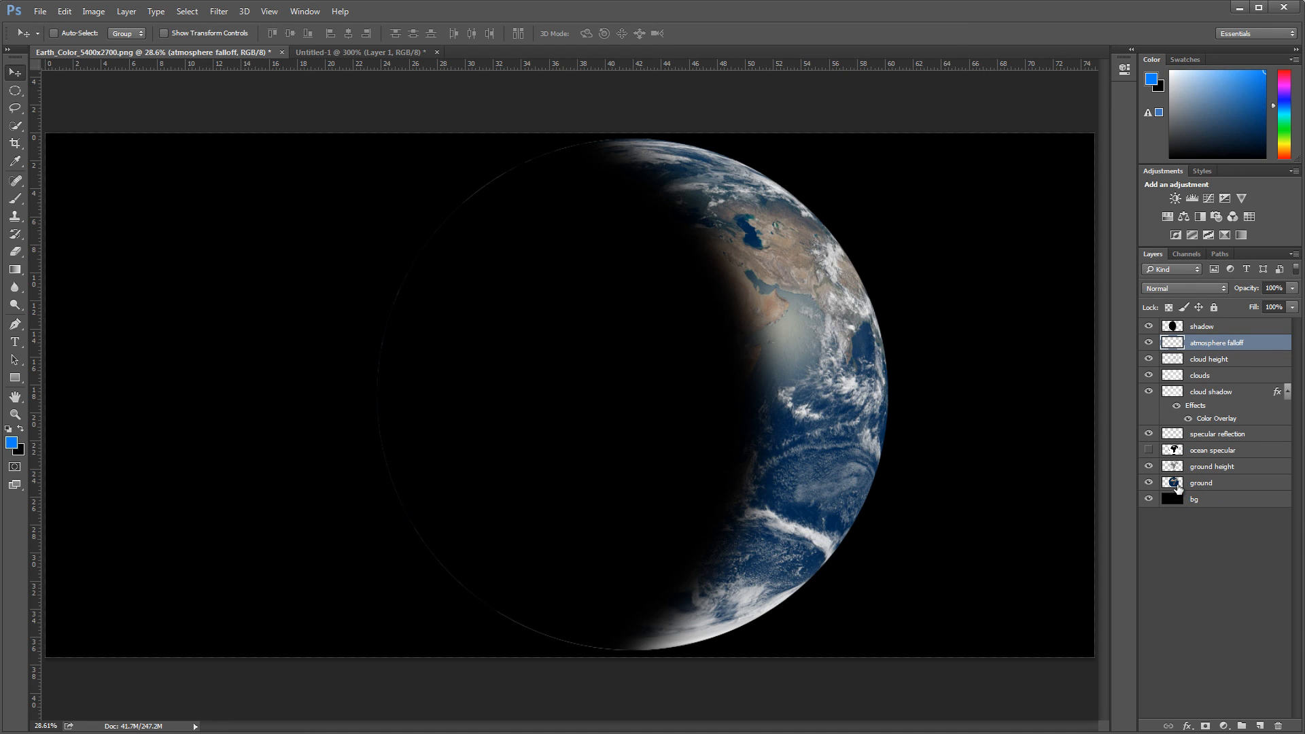
Load the ground layer's outline as a selection and fill it with black on the atmosphere falloff layer
ctrl+click(1177, 485)
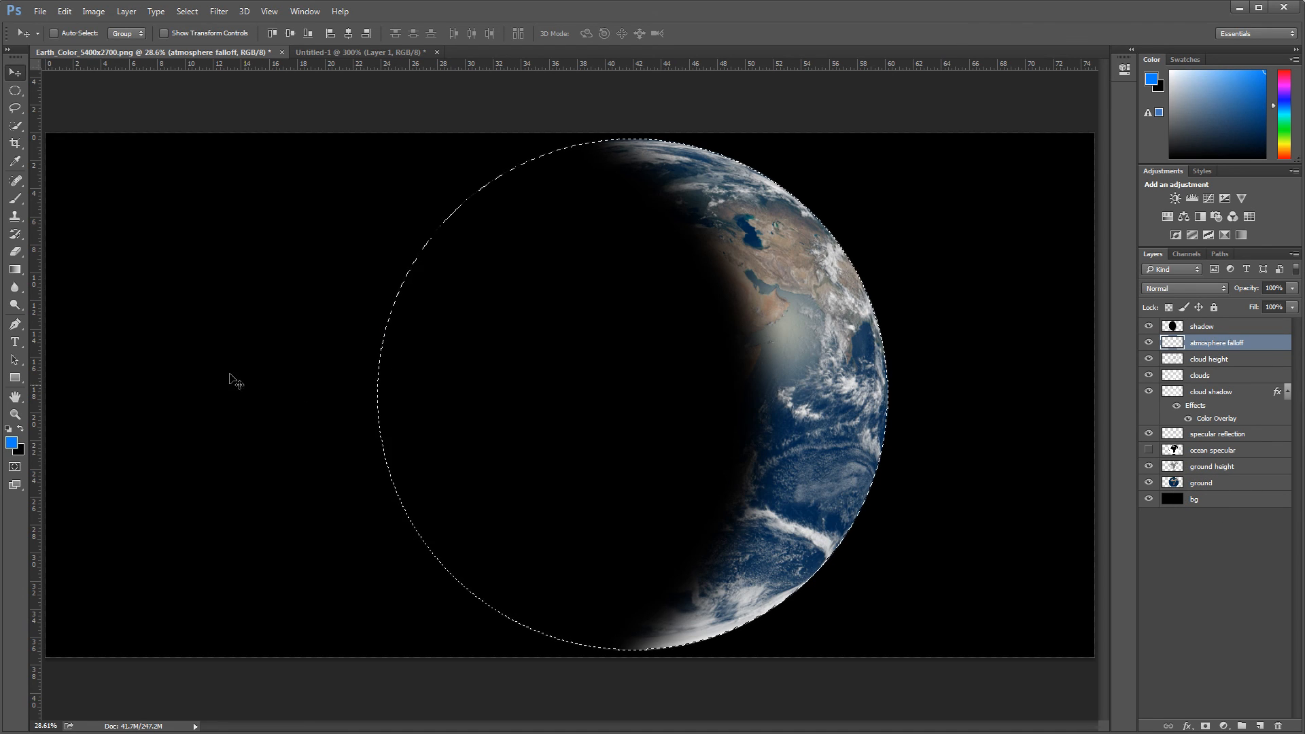
click(21, 429)
click(65, 11)
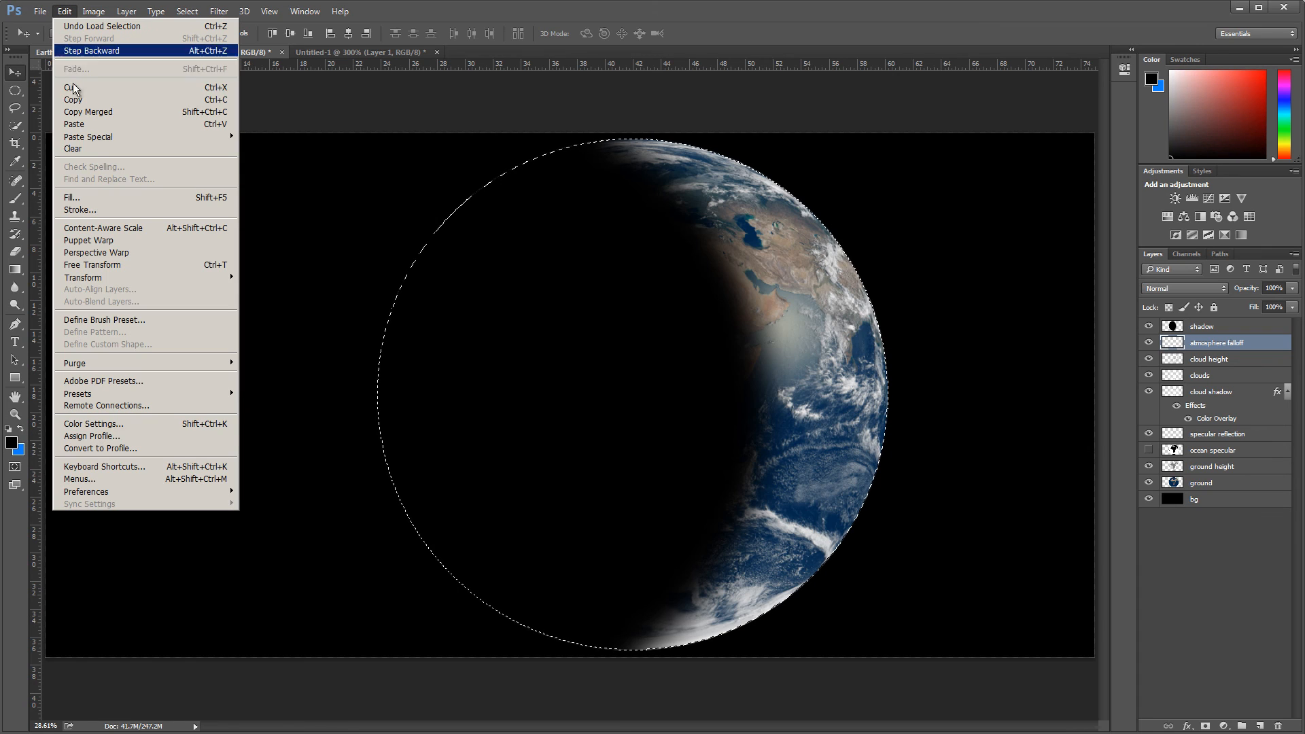
click(99, 196)
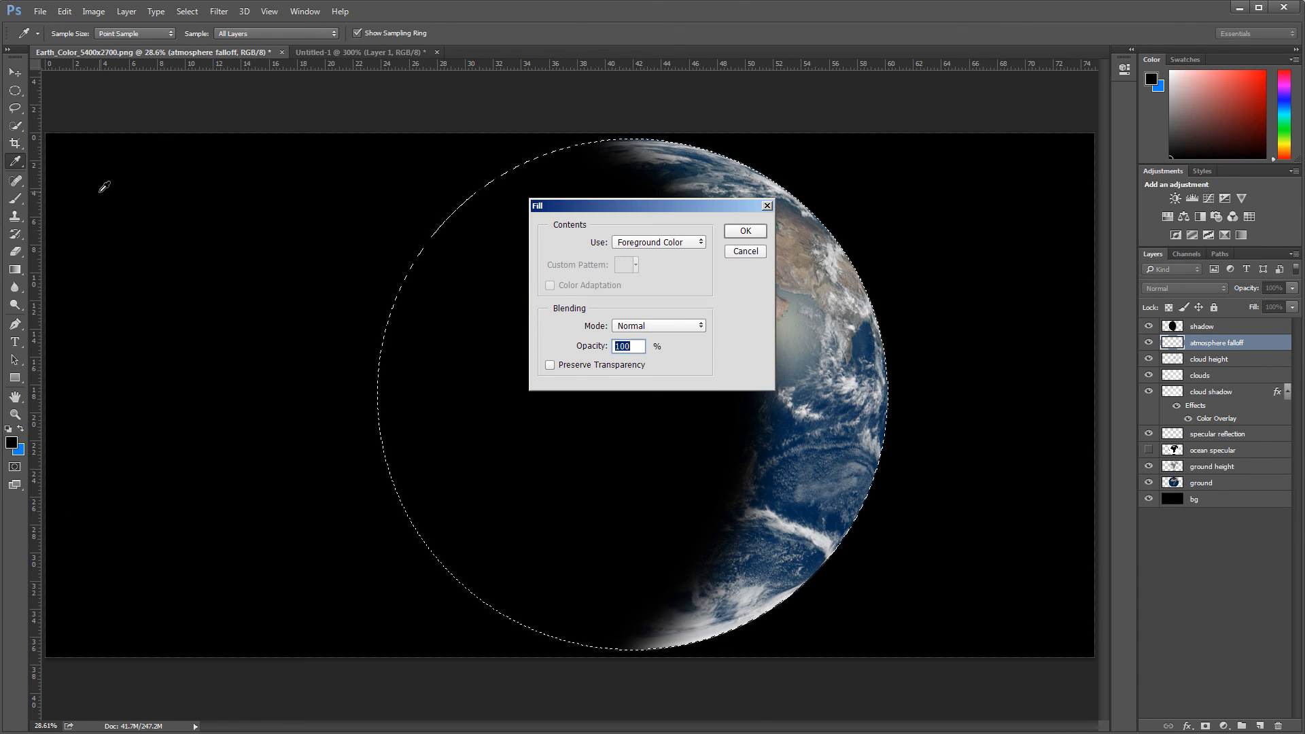
key(Return)
key(v)
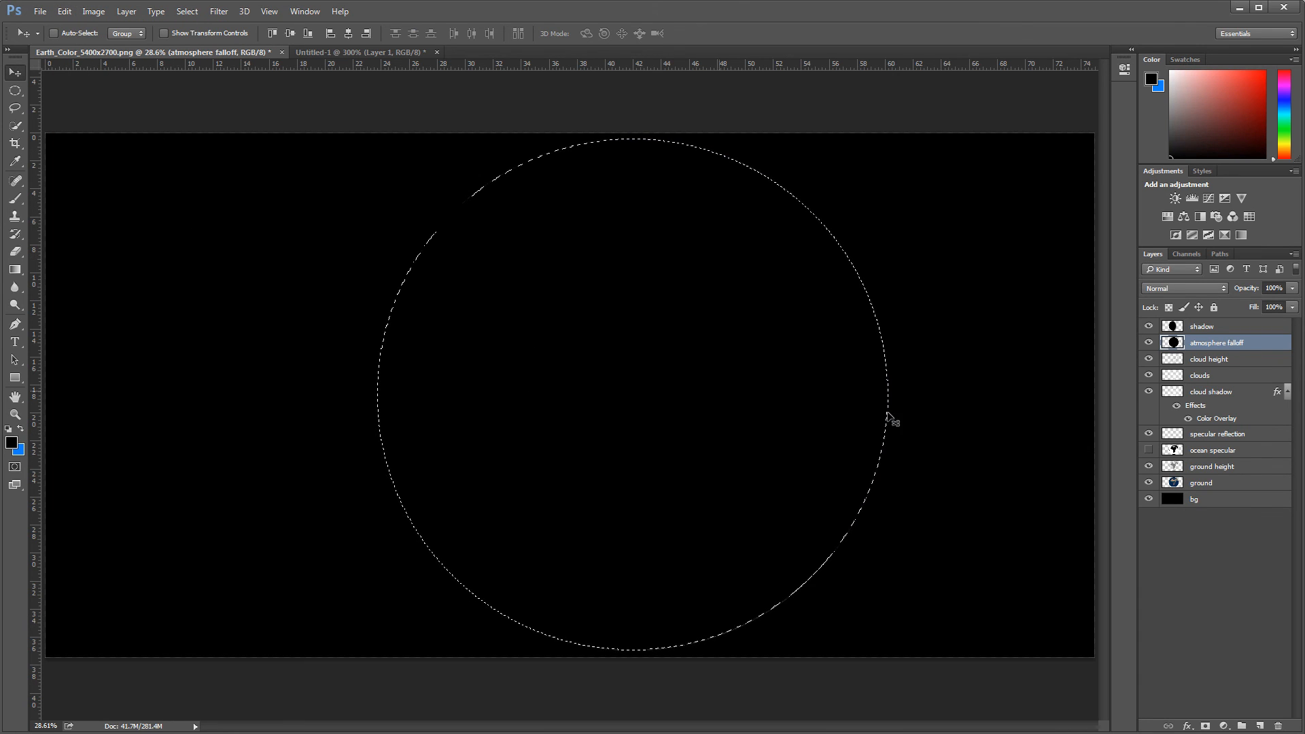
Hide the shadow layer and switch the foreground colour back to blue, 0080ff
click(1149, 327)
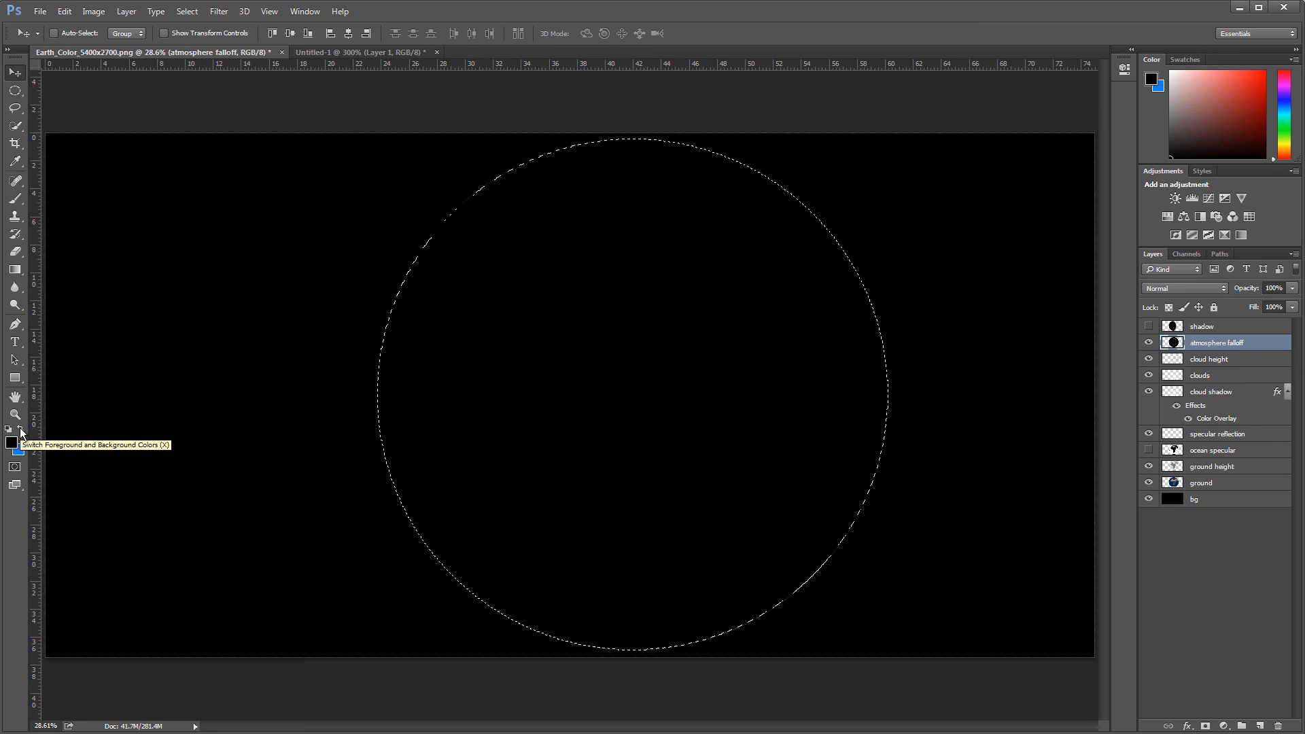
click(20, 430)
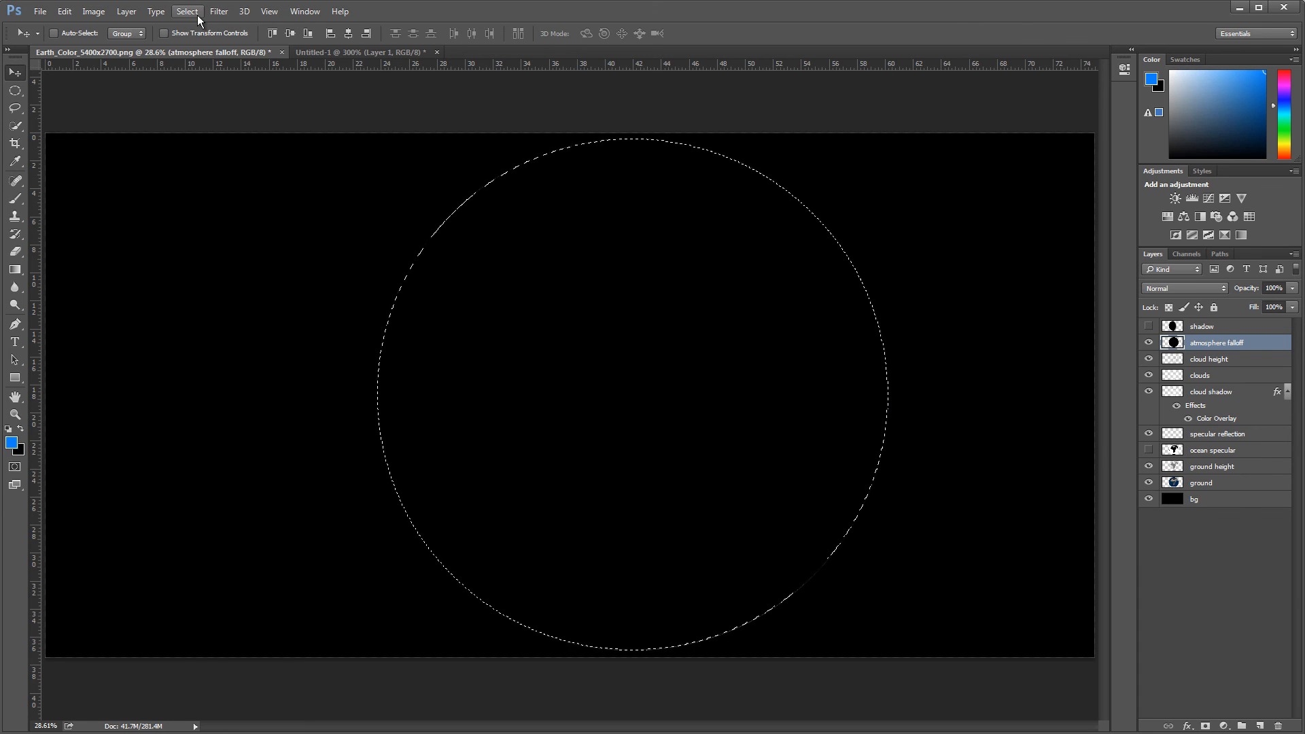
click(11, 443)
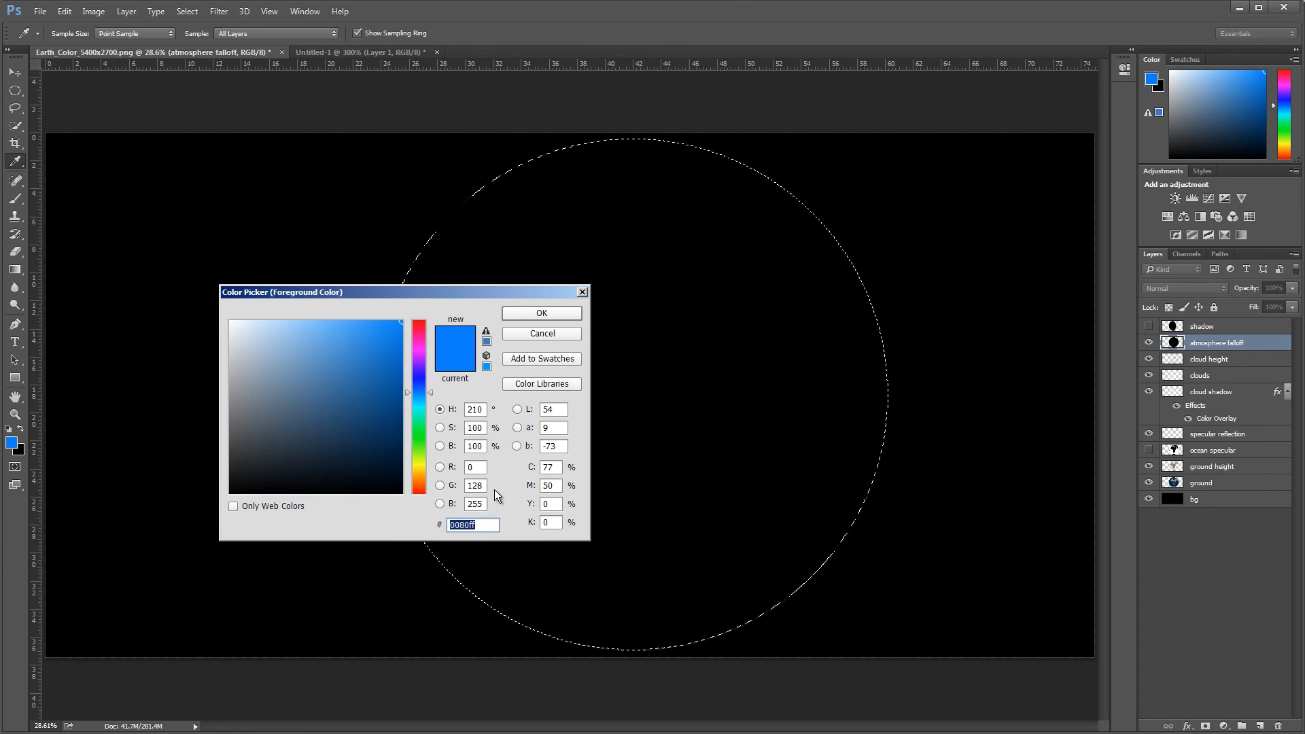
click(567, 314)
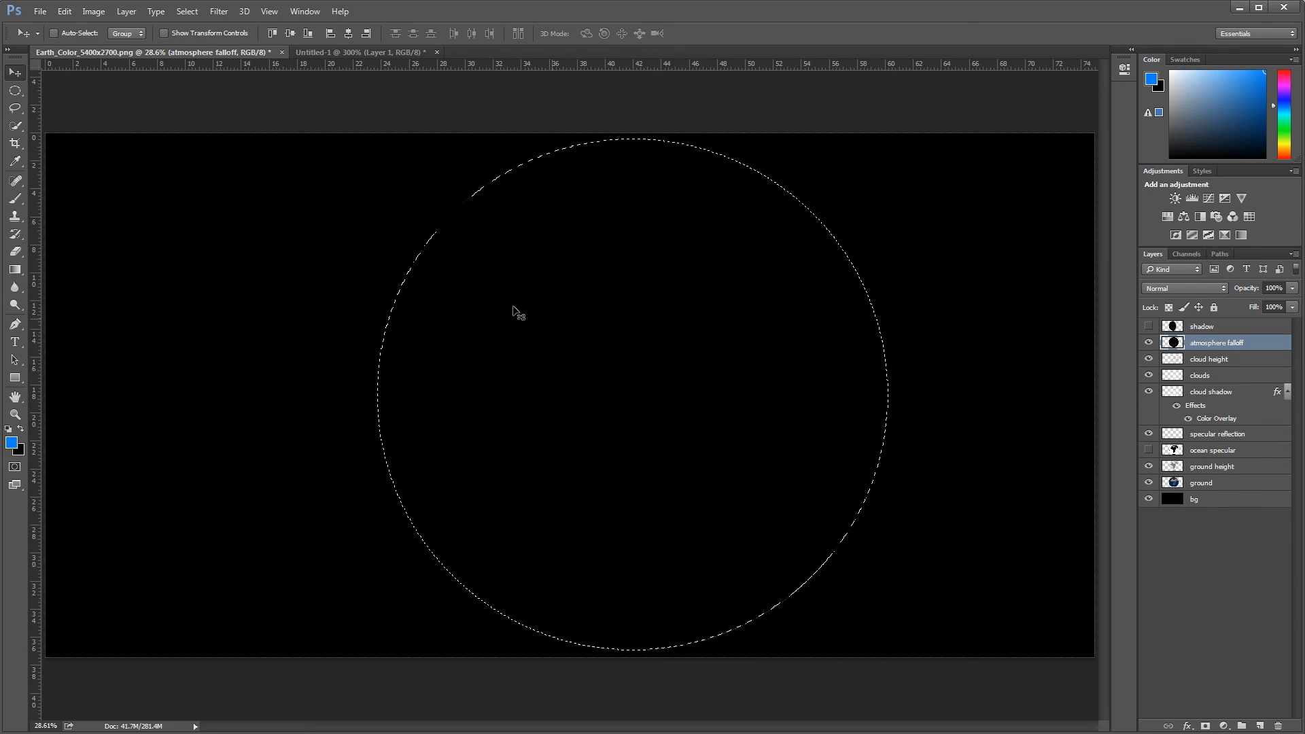
Add an Inner Glow to the atmosphere falloff layer with Normal blend mode and 100% opacity
click(120, 12)
mouse_move(189, 93)
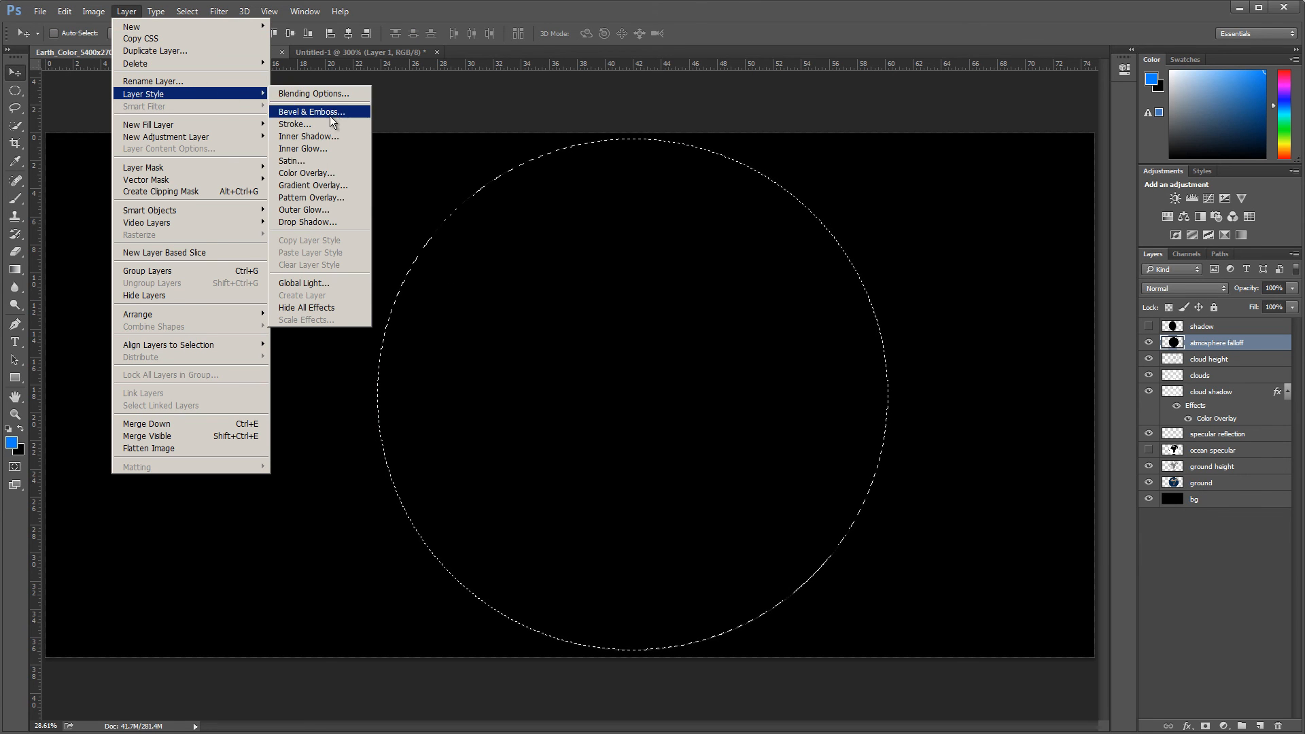
click(320, 153)
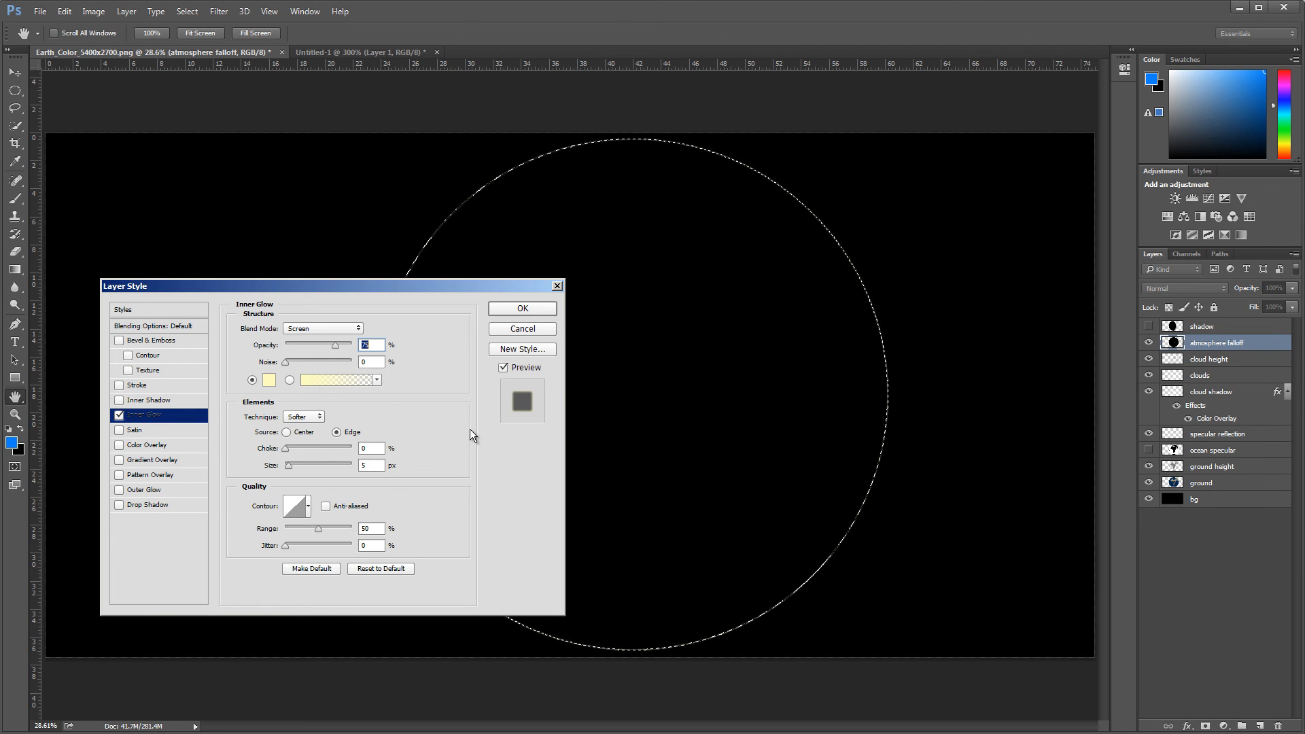
click(299, 331)
click(306, 328)
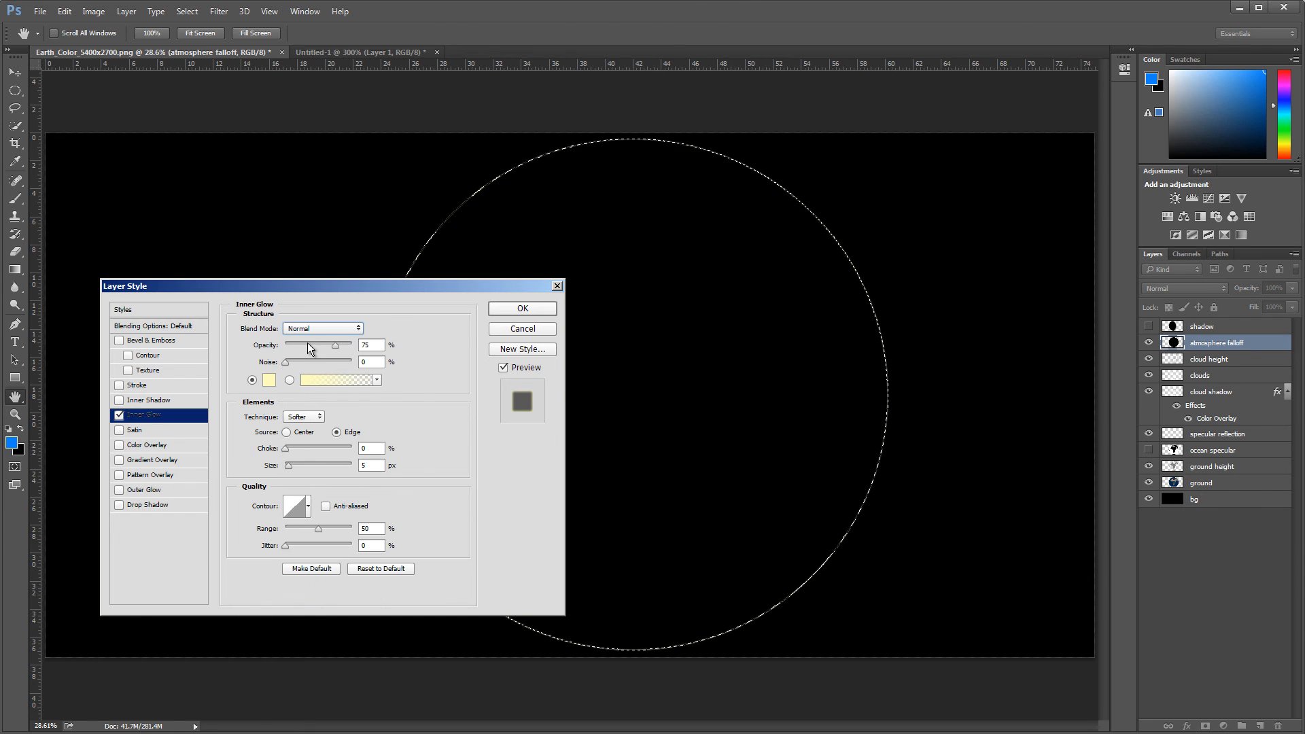
drag(340, 347, 355, 346)
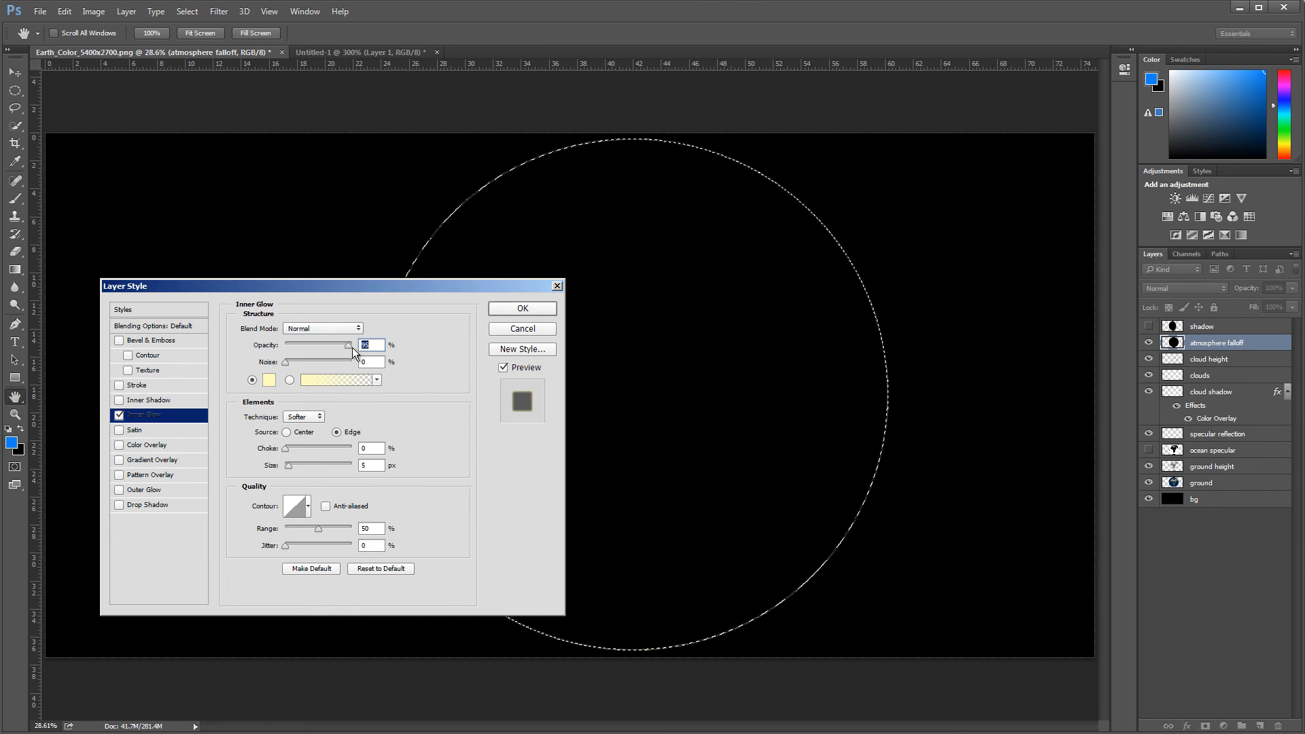
Set the inner glow colour to blue with RGB values 0, 128, 255
click(269, 381)
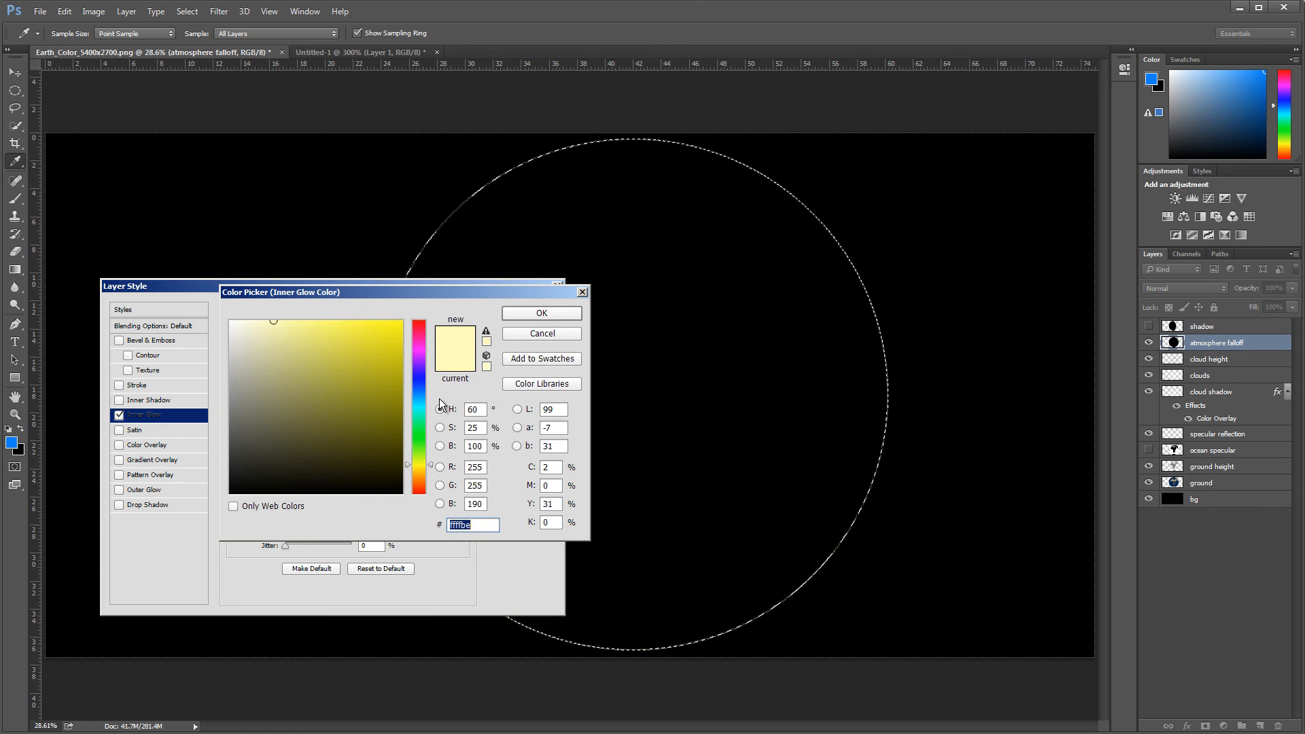
click(477, 466)
text(0)
key(Tab)
text(128)
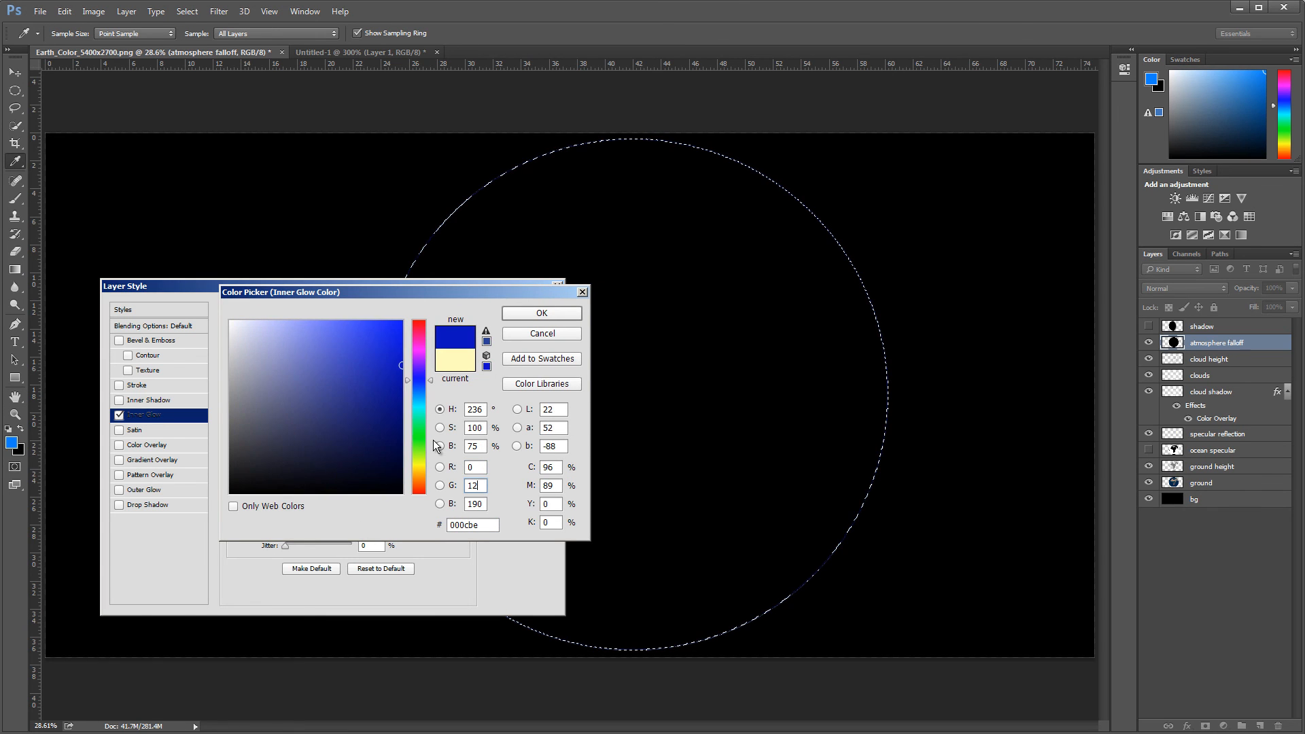
key(Tab)
text(255)
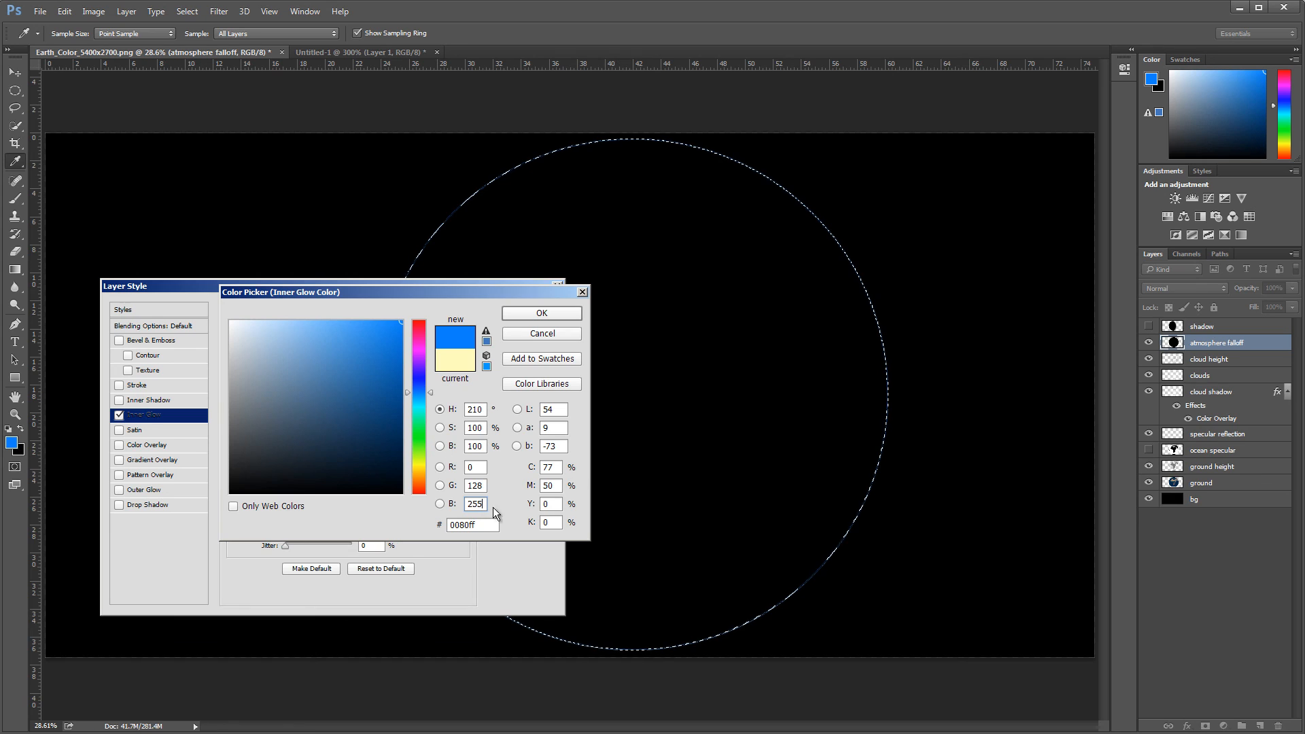
click(541, 313)
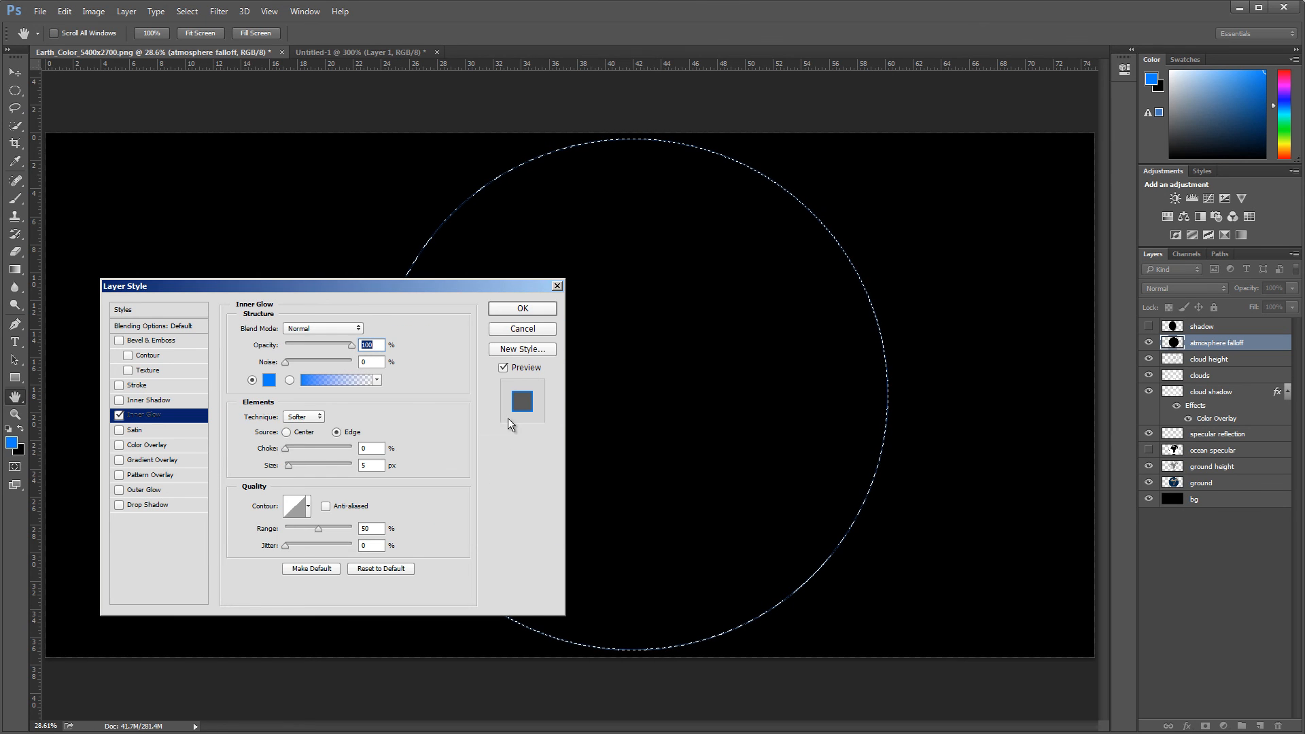
Set the inner glow's technique to Precise and its size to 250 px, and apply the style
drag(289, 467, 348, 480)
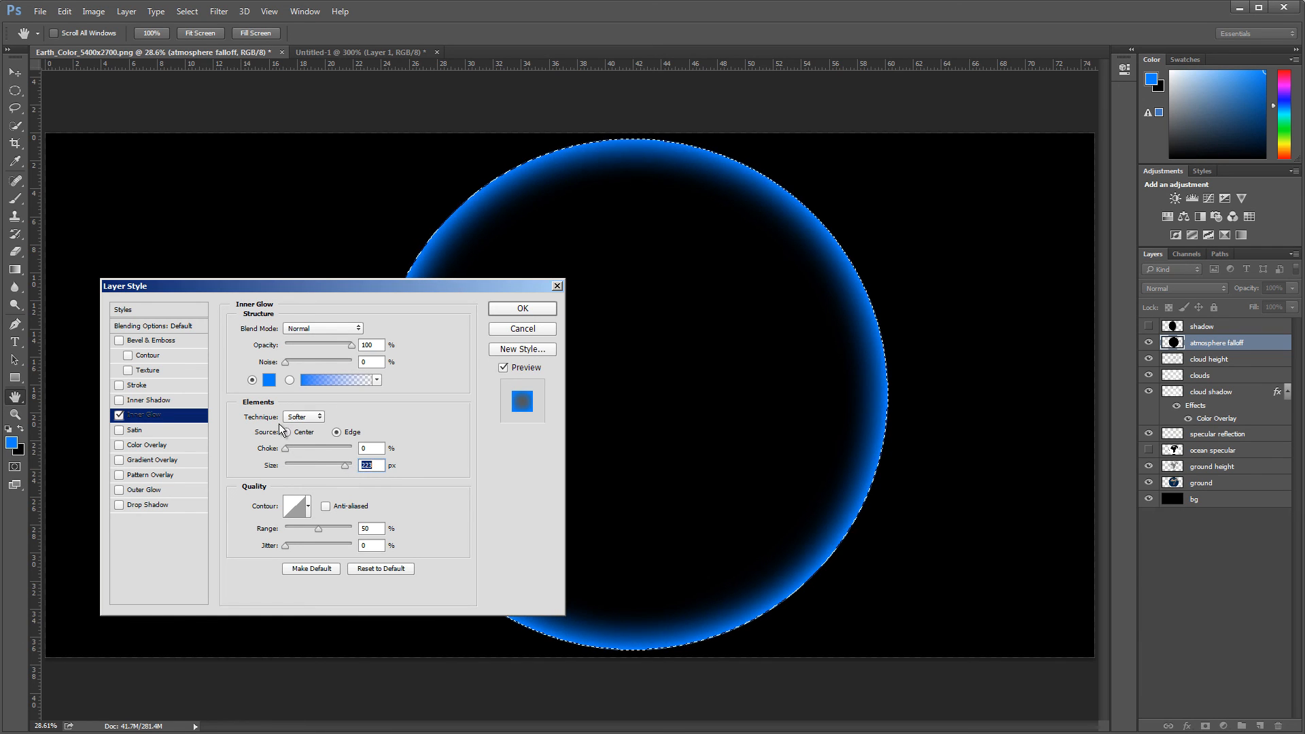
click(312, 419)
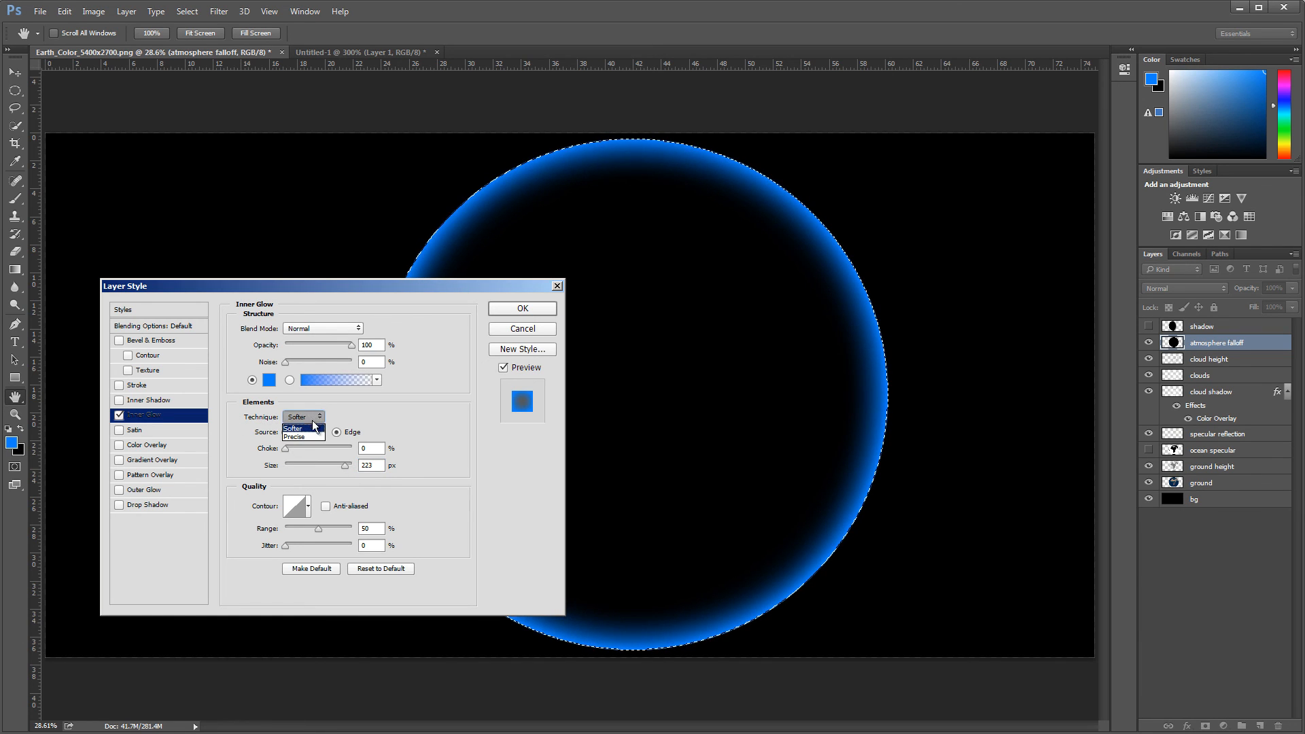
click(314, 436)
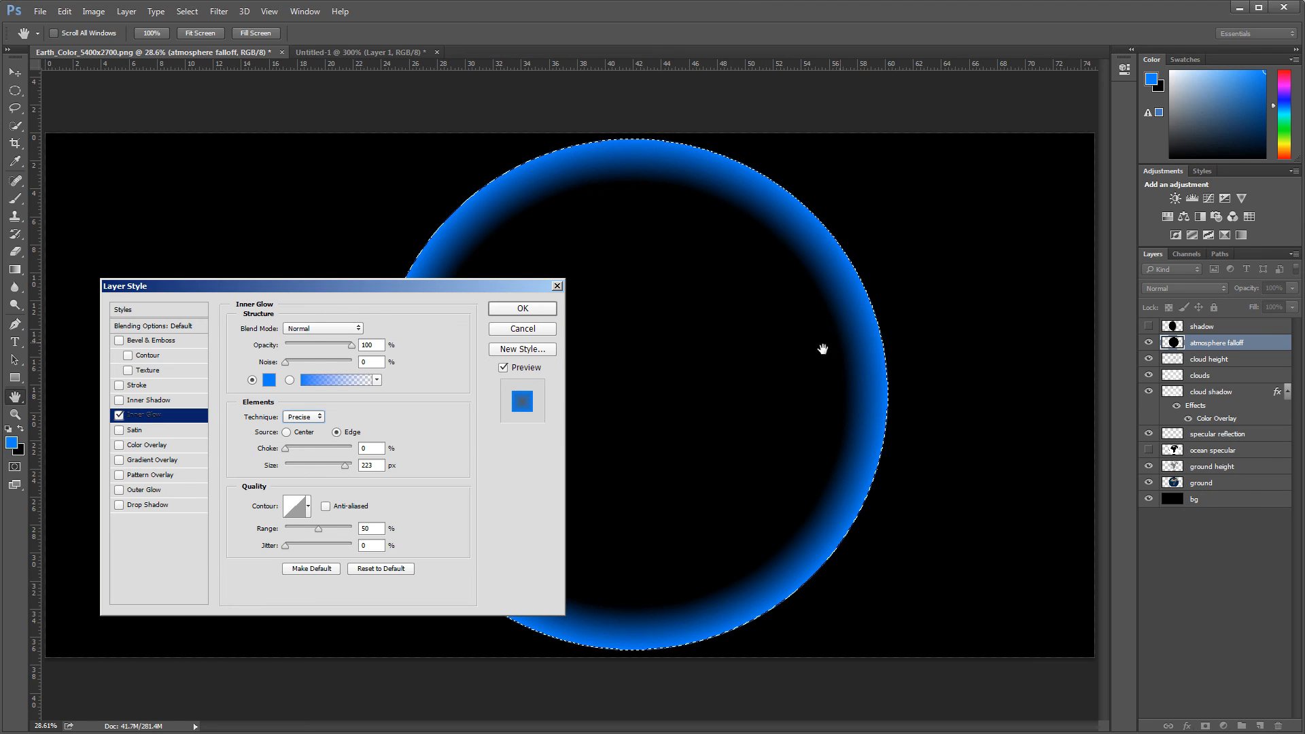
drag(343, 468, 391, 480)
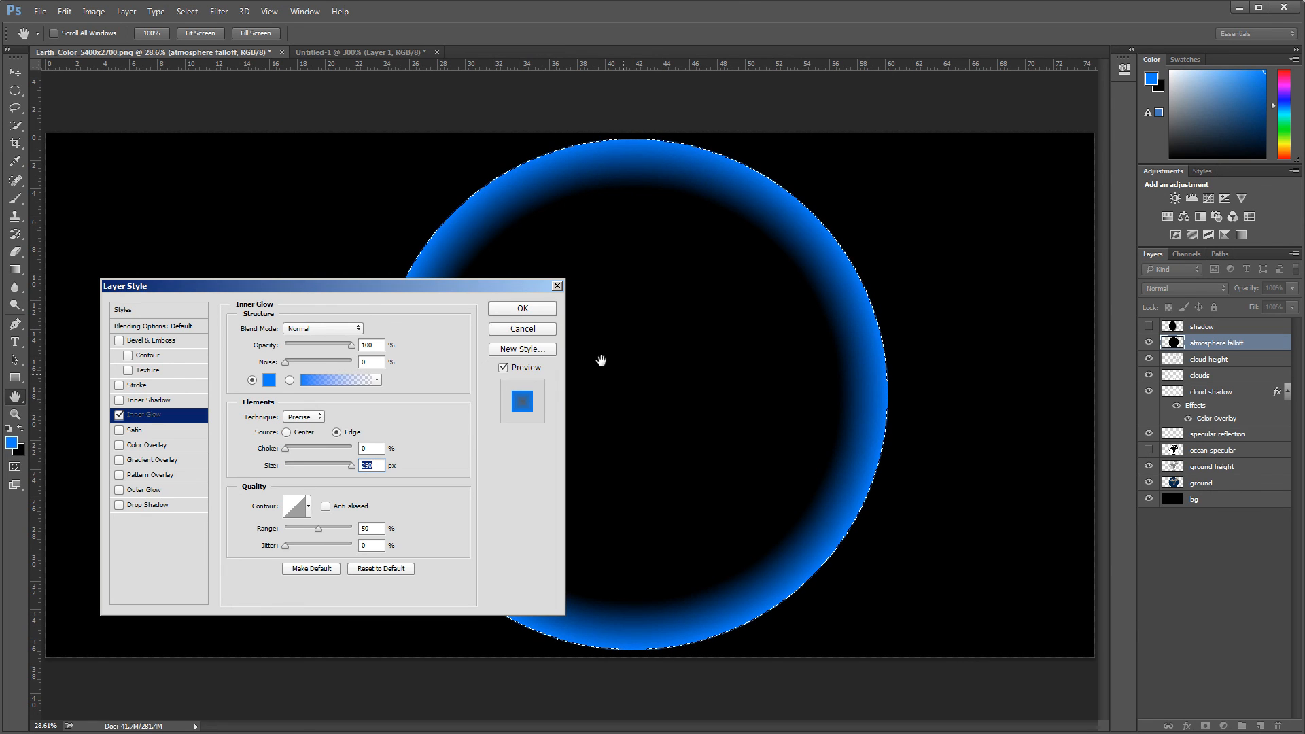
click(520, 307)
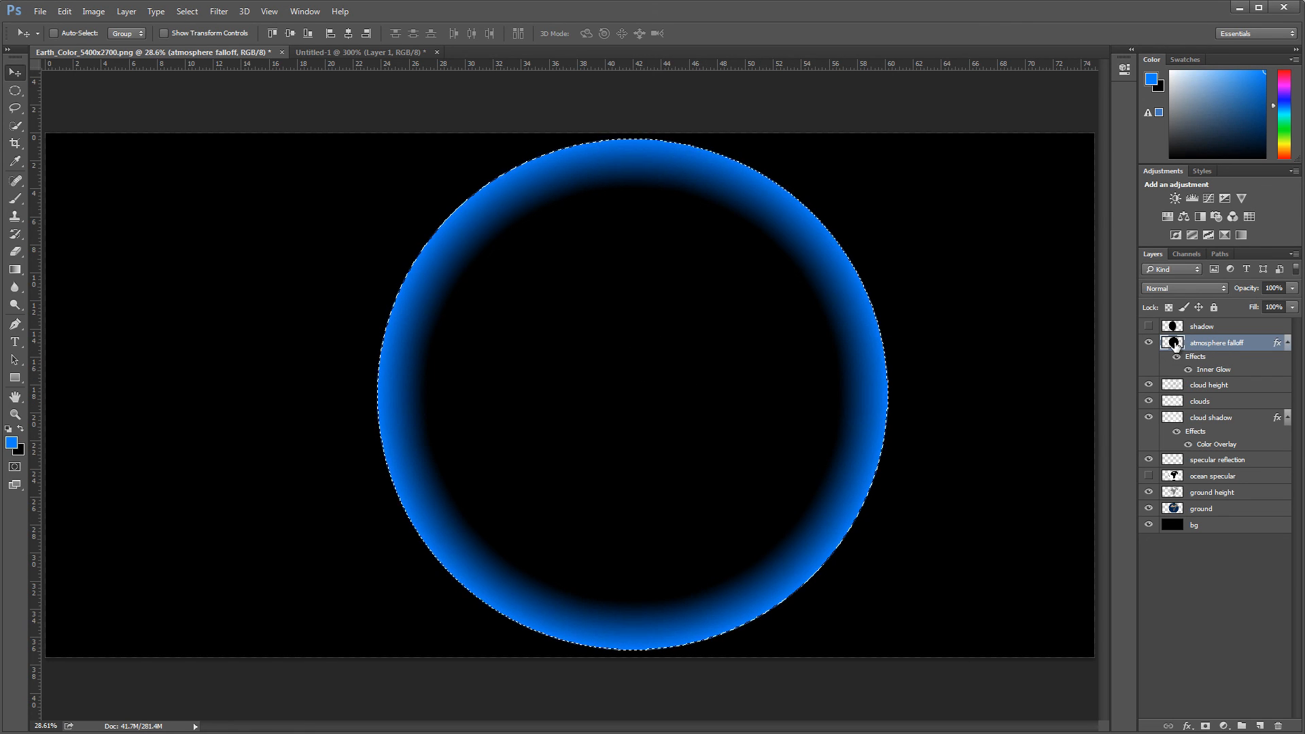
Hide the atmosphere falloff layer's black fill by setting the Blend If black point for This Layer to 1
double_click(1176, 346)
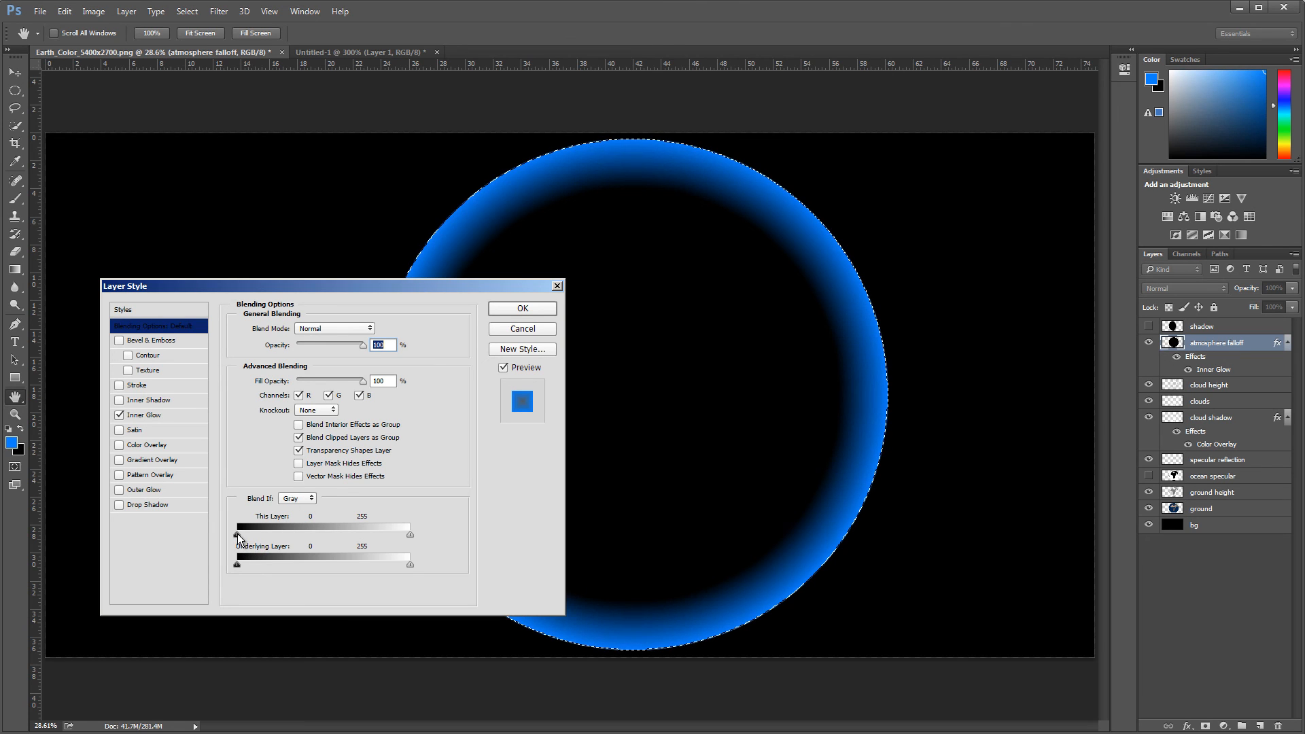
drag(238, 532, 240, 535)
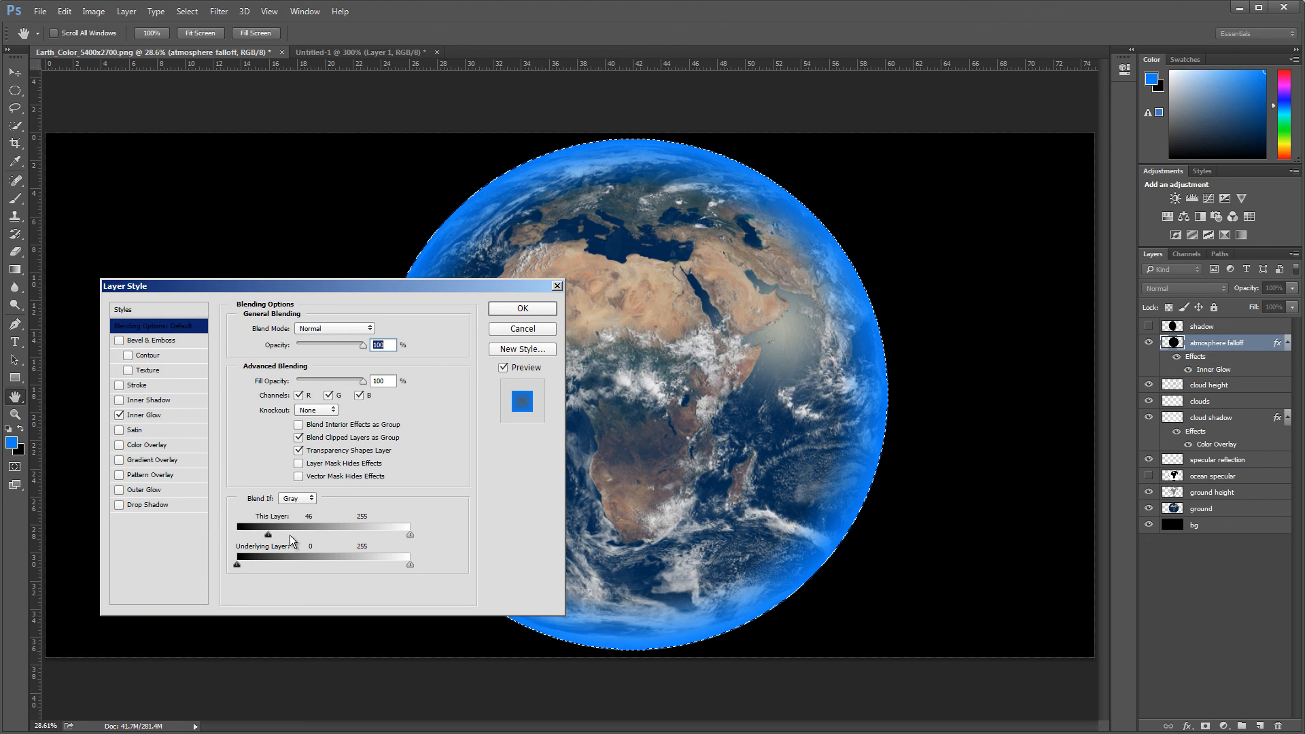
drag(375, 537, 238, 535)
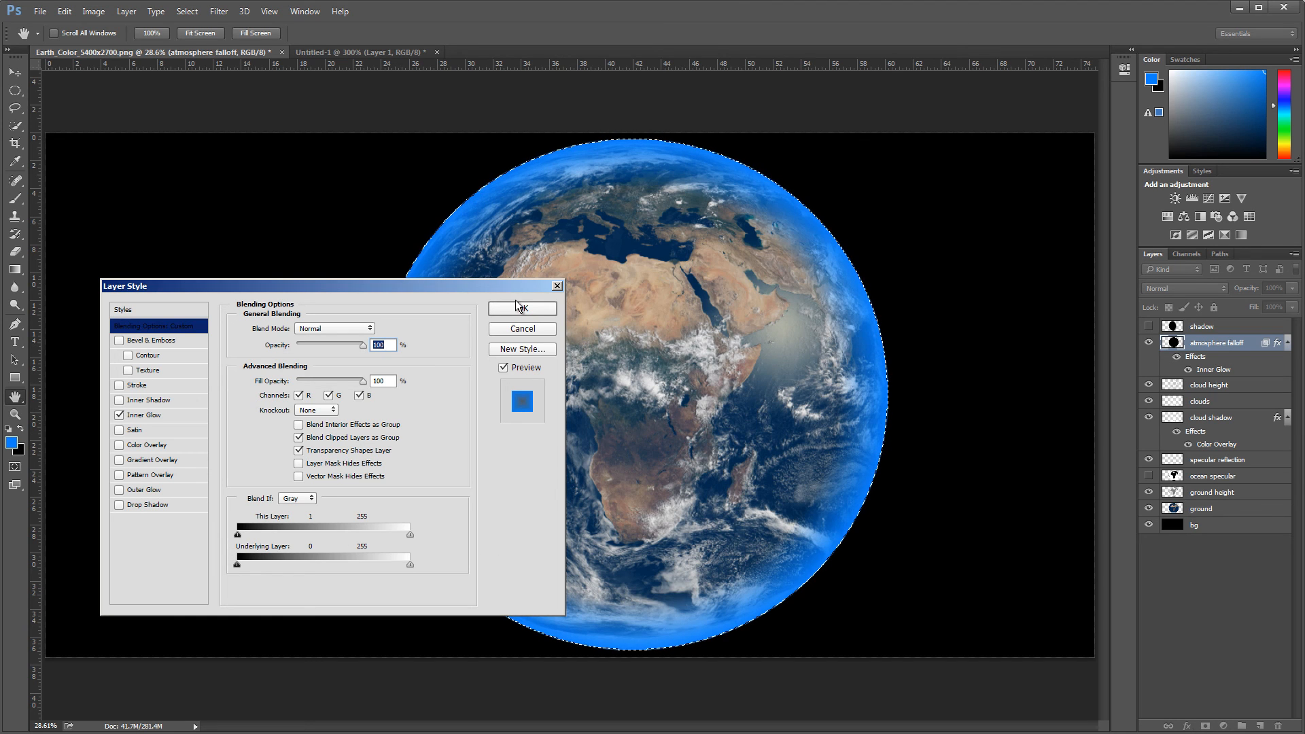
click(523, 310)
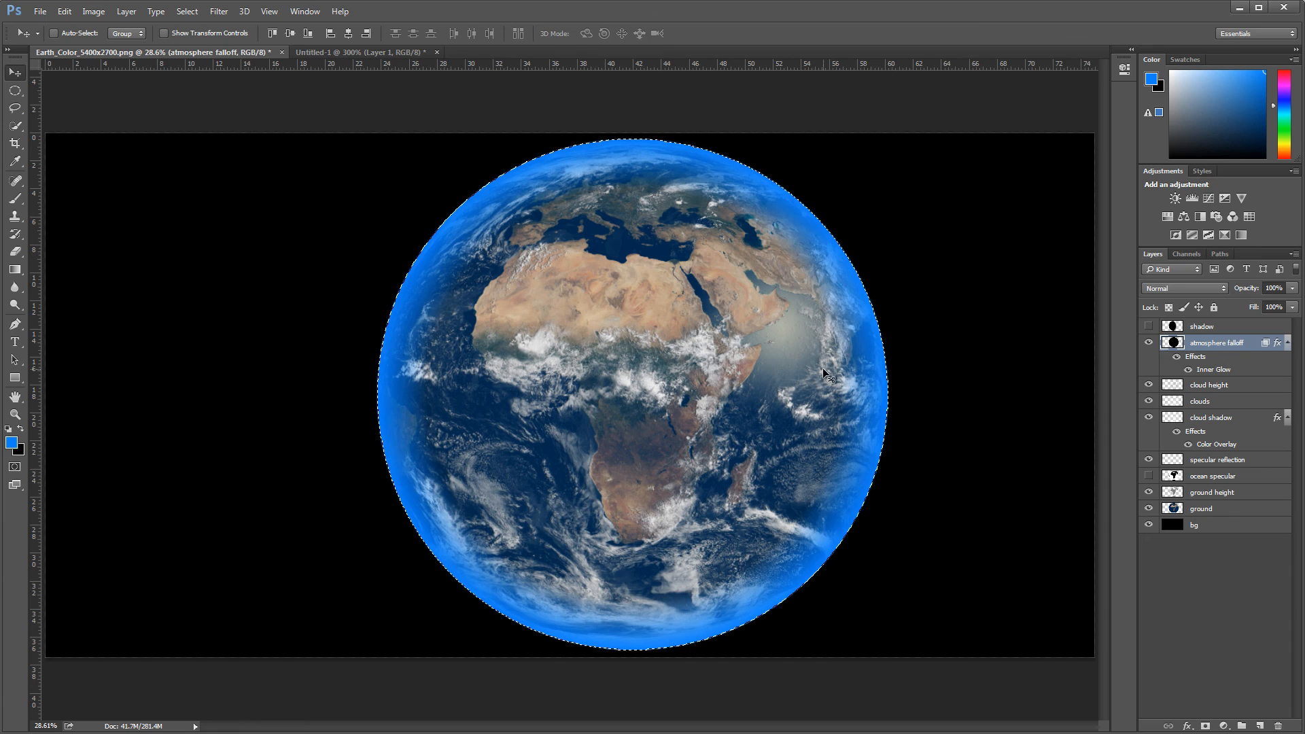
Make the shadow layer visible and clear the selection around the planet
click(1150, 327)
click(187, 11)
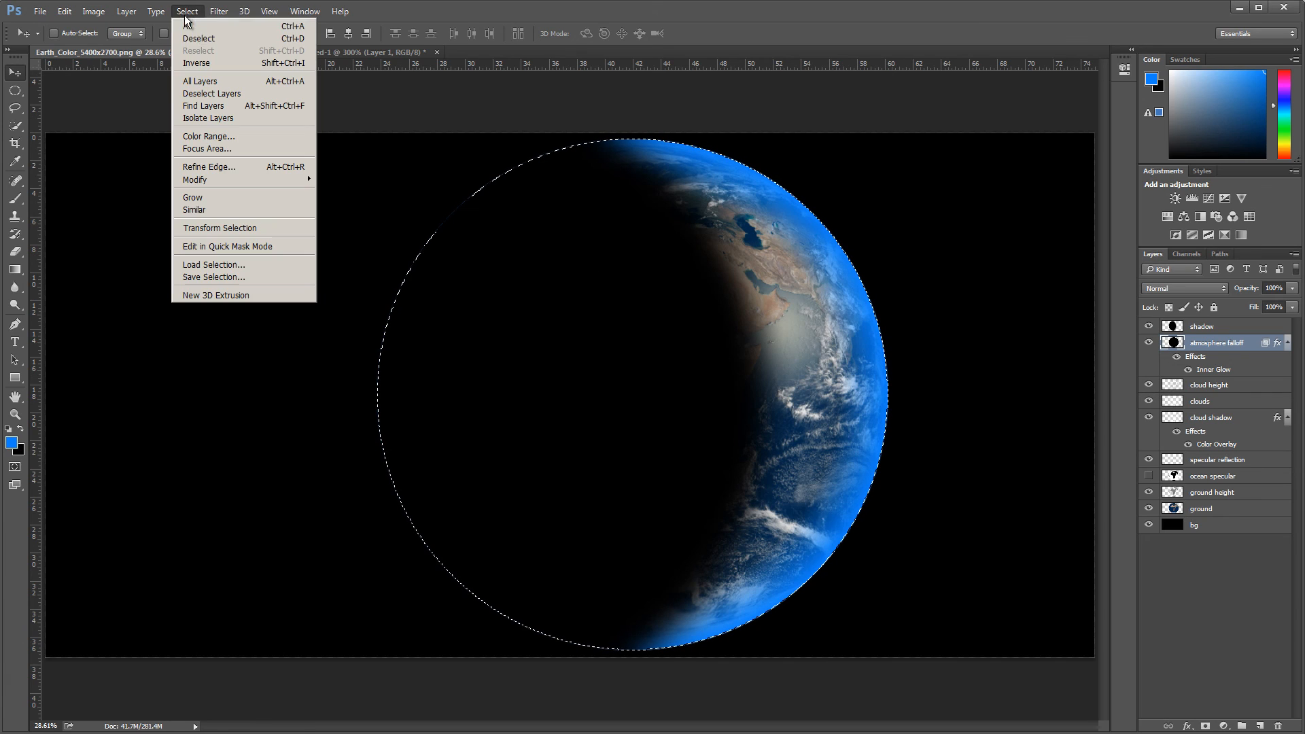
click(198, 39)
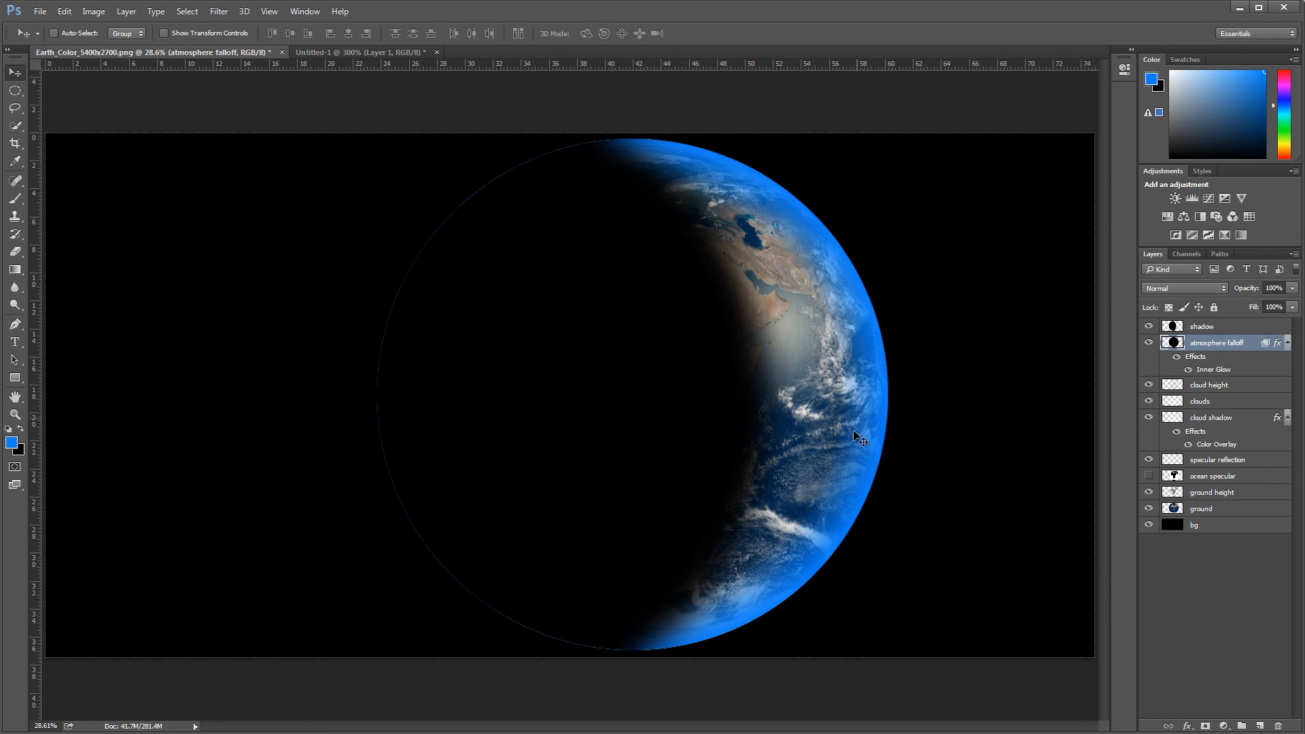
Change the atmosphere falloff layer's inner glow to a softer, slightly less saturated blue, 3899f8
double_click(1223, 372)
click(271, 380)
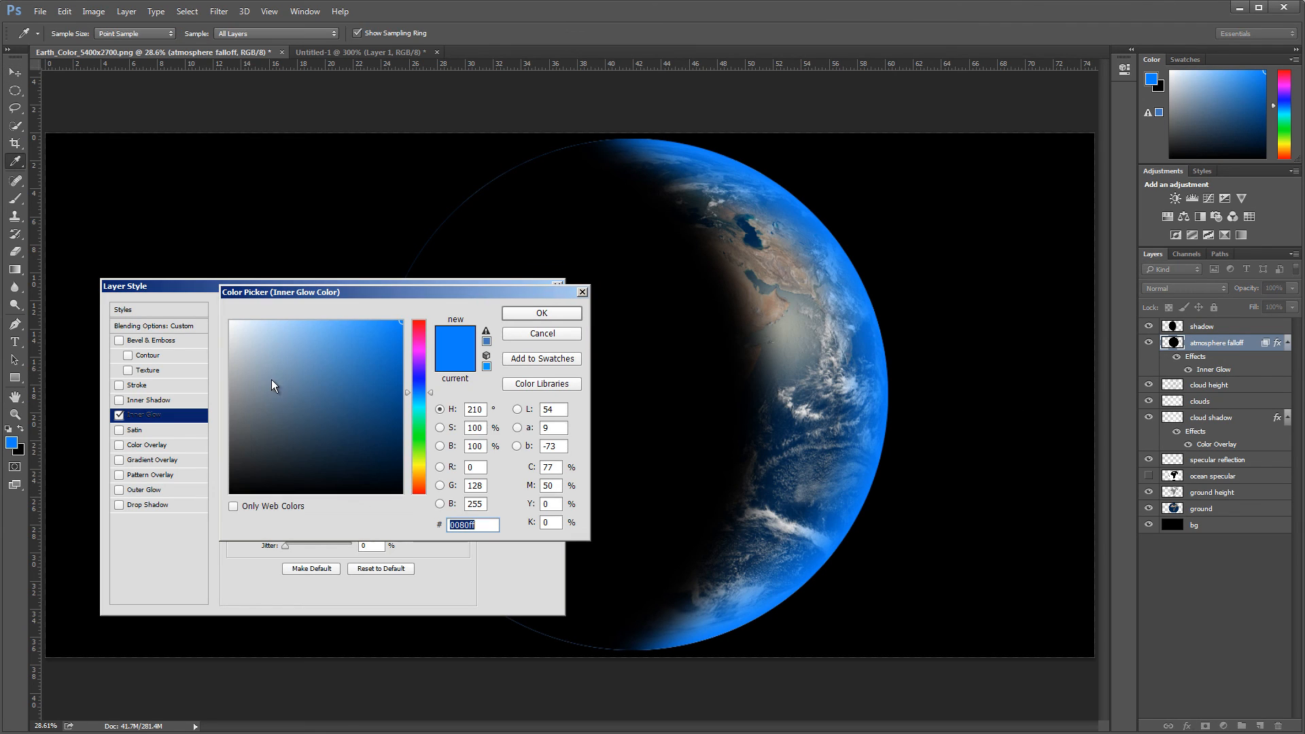
mouse_move(398, 321)
mouse_down()
mouse_move(335, 321)
mouse_move(343, 365)
mouse_move(359, 373)
mouse_move(335, 343)
mouse_move(382, 342)
mouse_move(333, 327)
mouse_move(364, 326)
mouse_up()
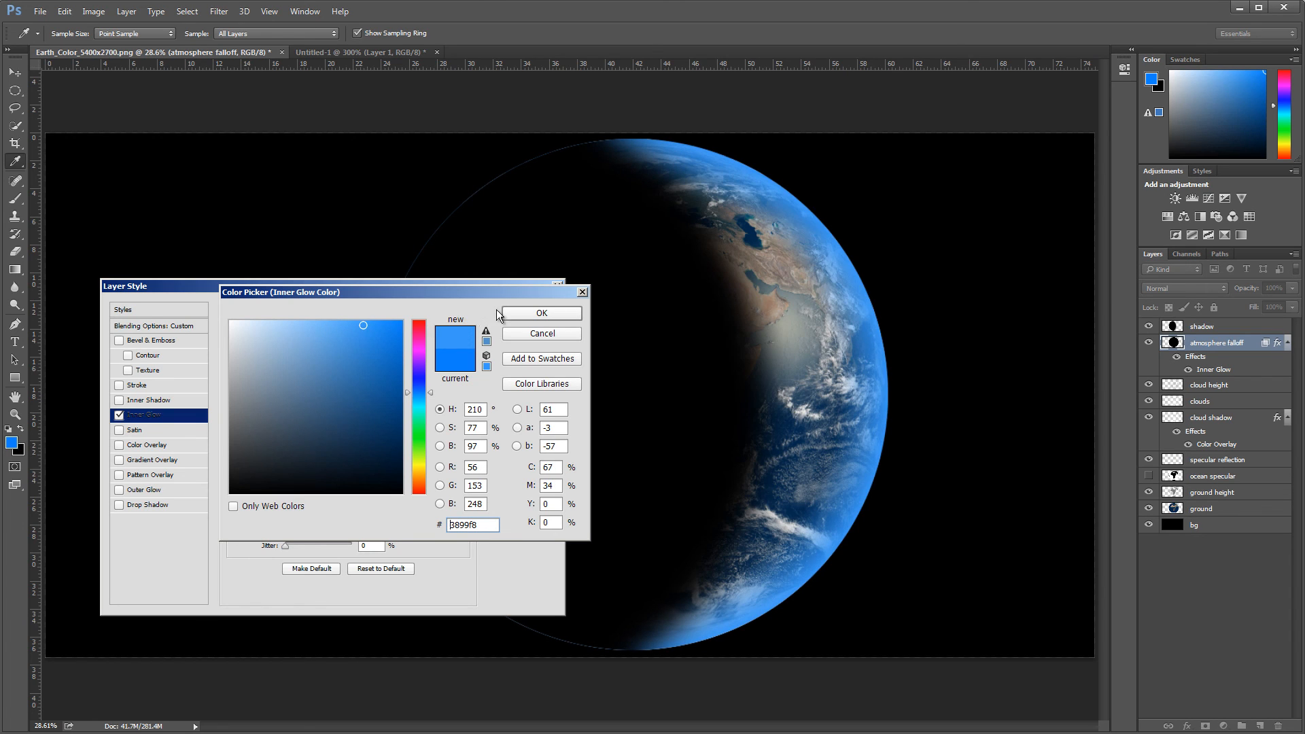
click(528, 312)
click(522, 304)
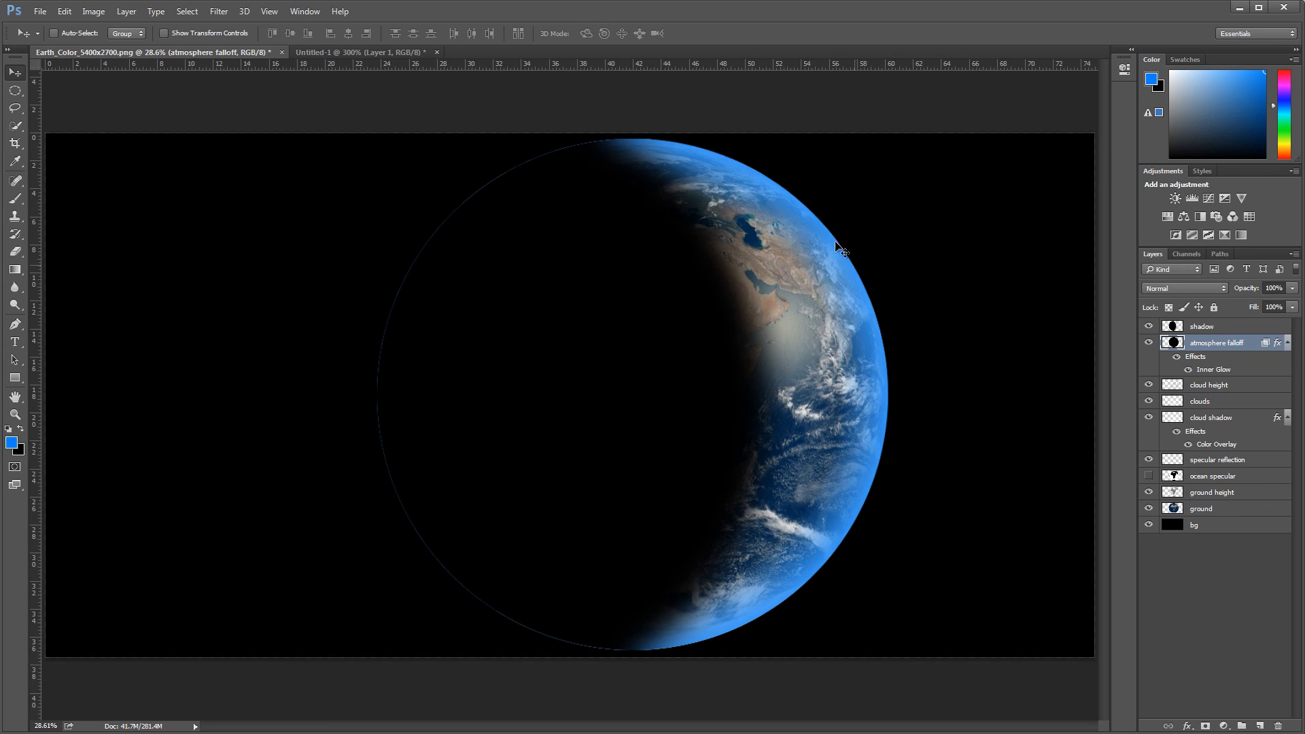
Lower the atmosphere falloff layer's opacity to 69% and compare the planet with the layer hidden and shown
click(1292, 289)
drag(1282, 307, 1275, 306)
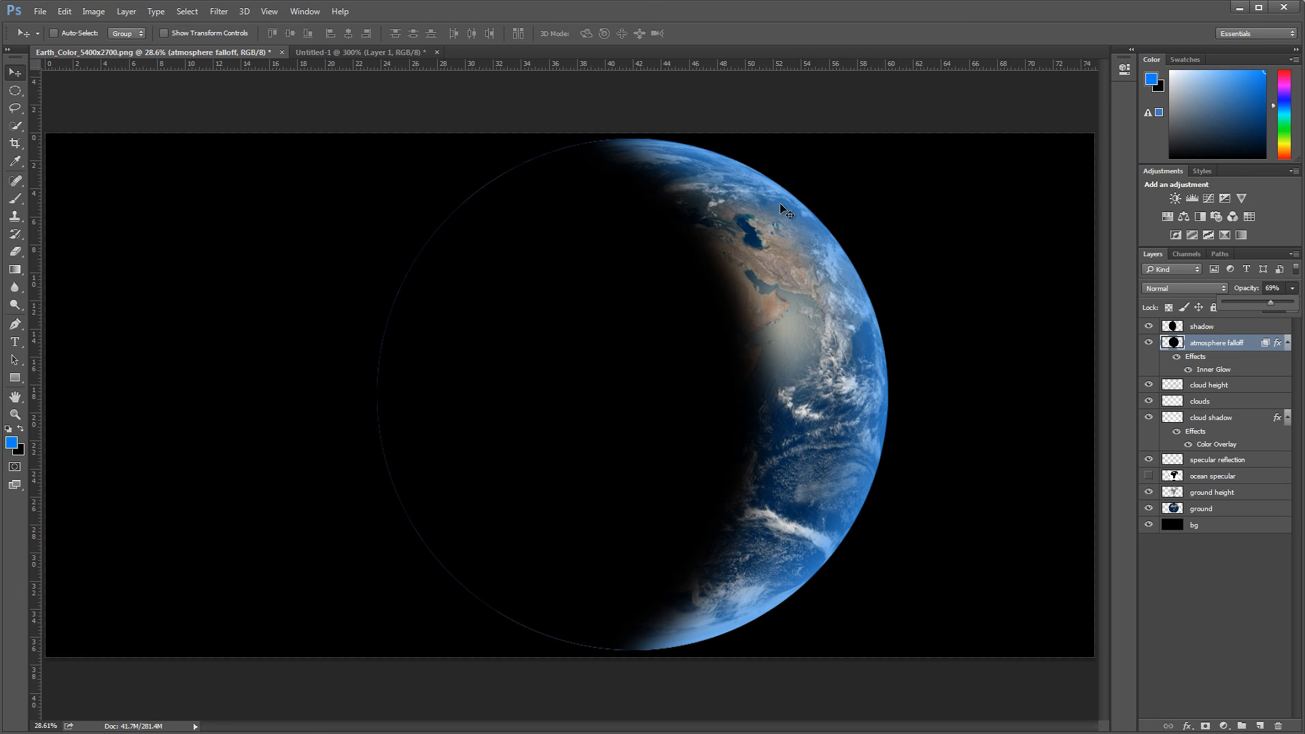
click(1149, 343)
click(1149, 342)
click(1150, 343)
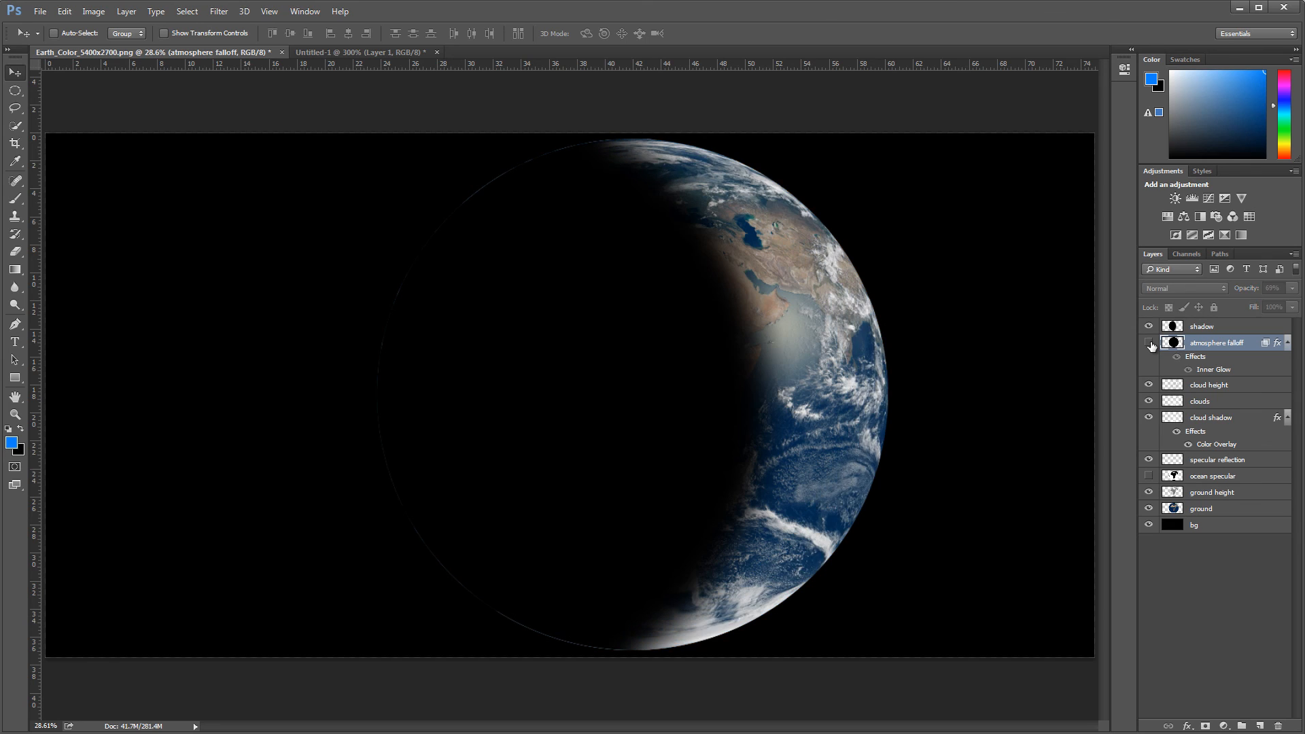
click(1149, 342)
click(1149, 342)
click(1149, 342)
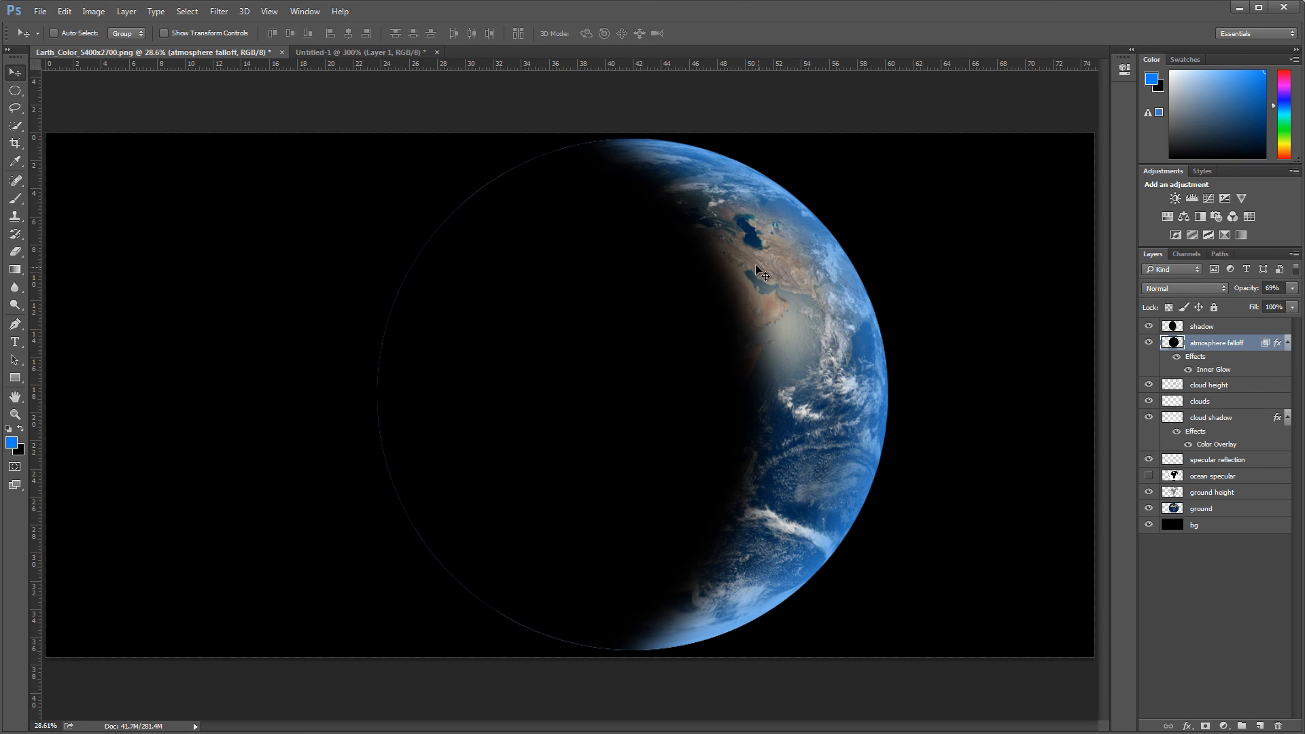
Add a new layer above atmosphere falloff and fill the ground layer's outline on it with the blue foreground colour
click(1259, 726)
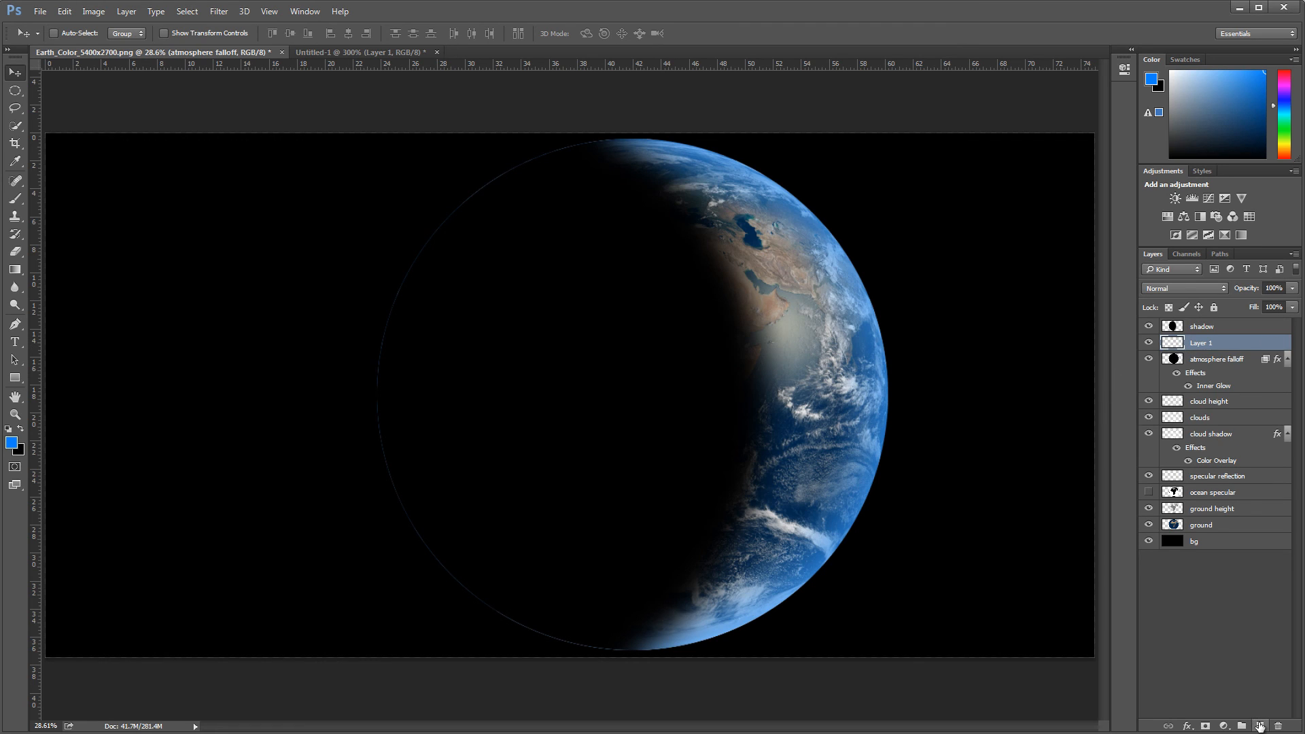
ctrl+click(1173, 525)
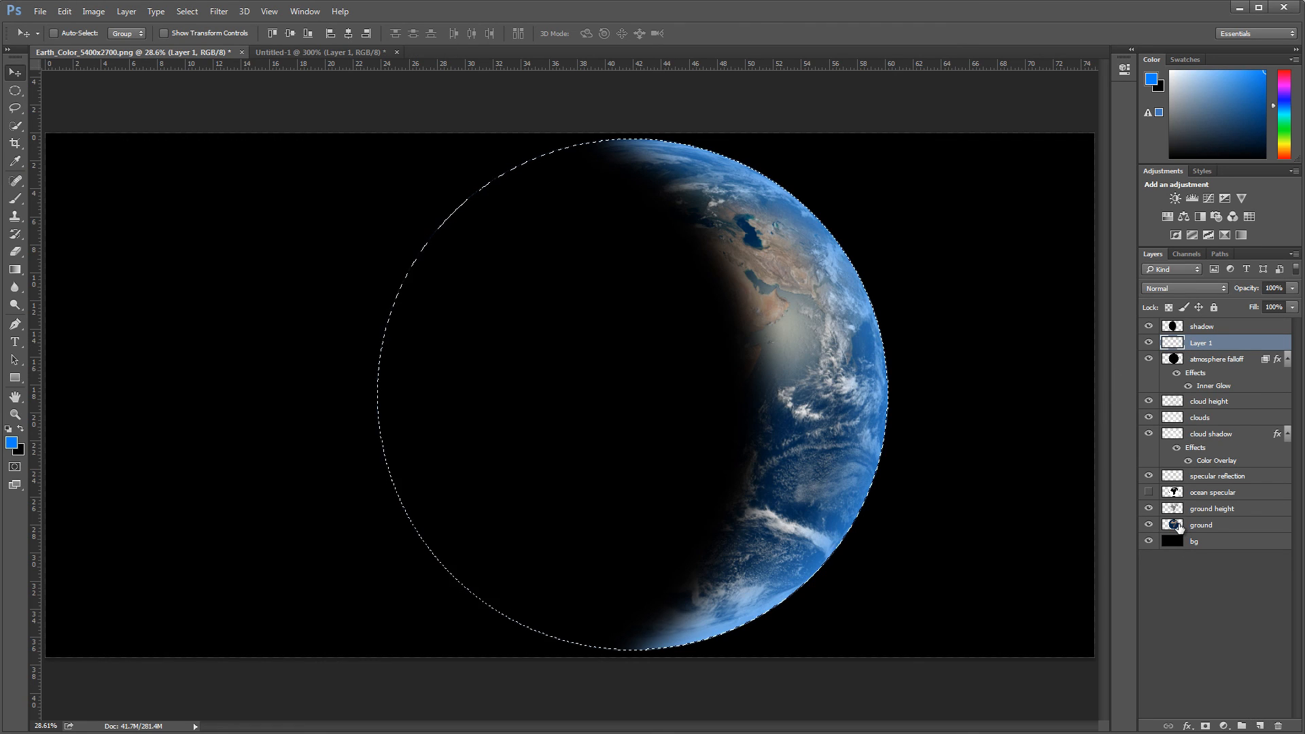
click(65, 11)
click(102, 197)
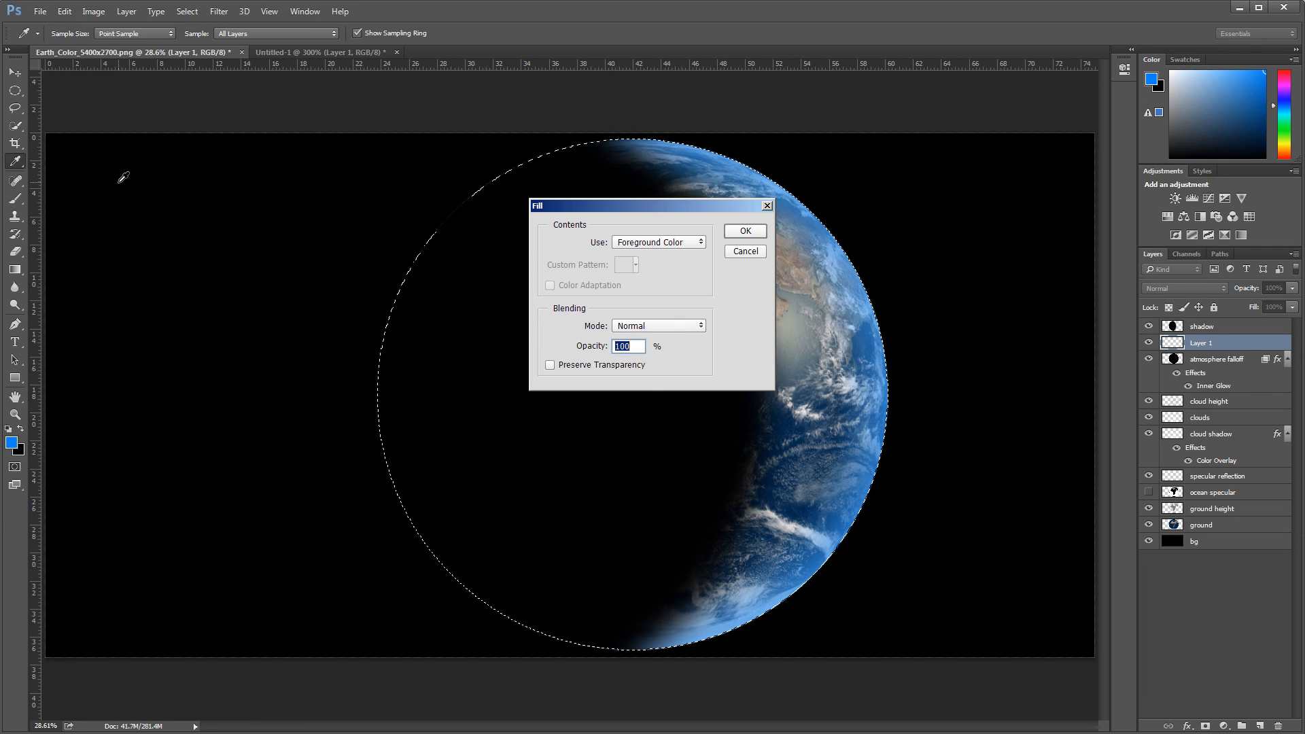
key(Return)
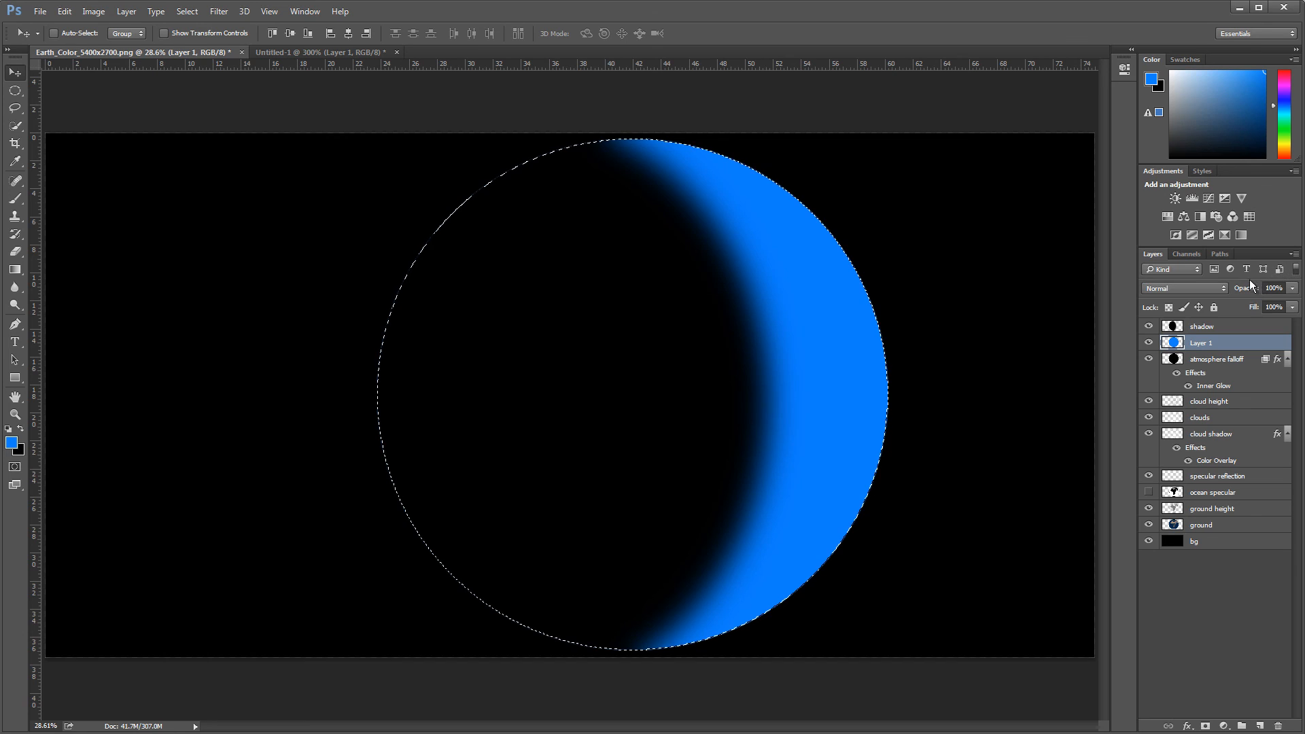
Lower the blue-filled layer's opacity to 7% and rename it atmosphere, comparing the planet with and without it
click(1292, 288)
drag(1291, 303, 1221, 304)
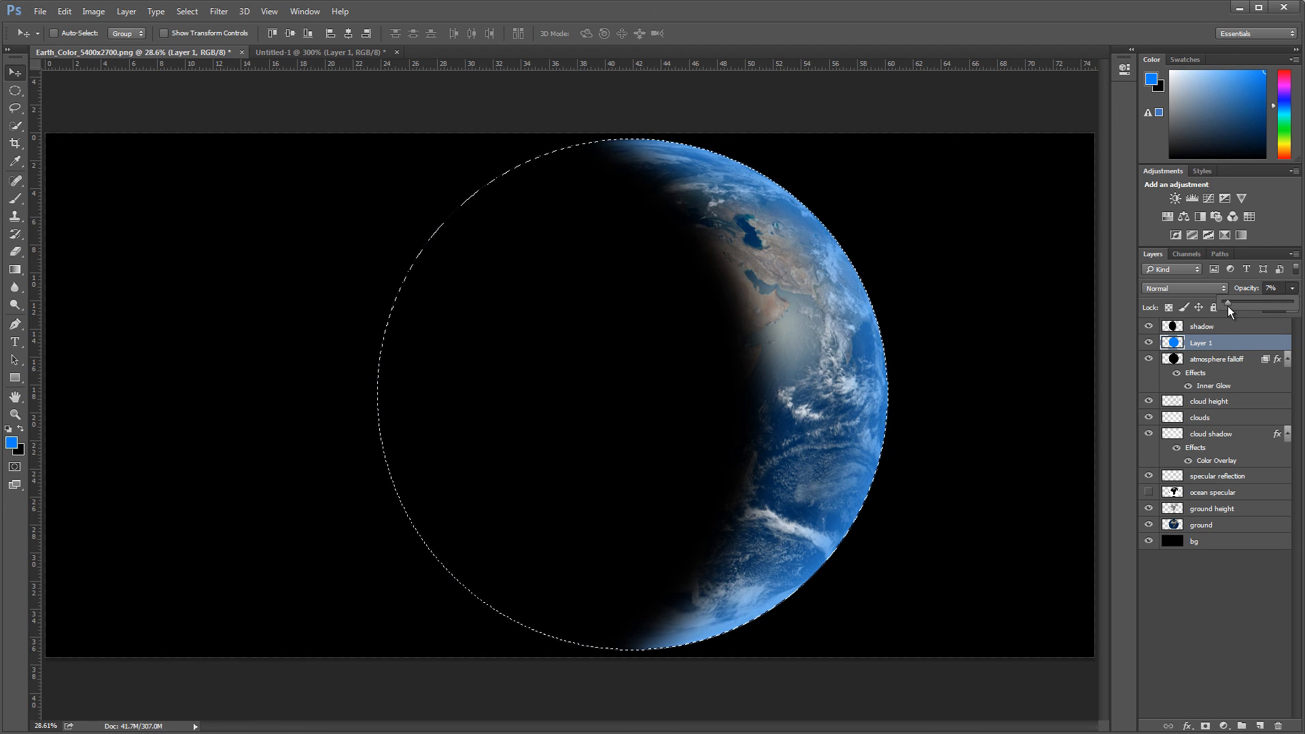
click(1214, 345)
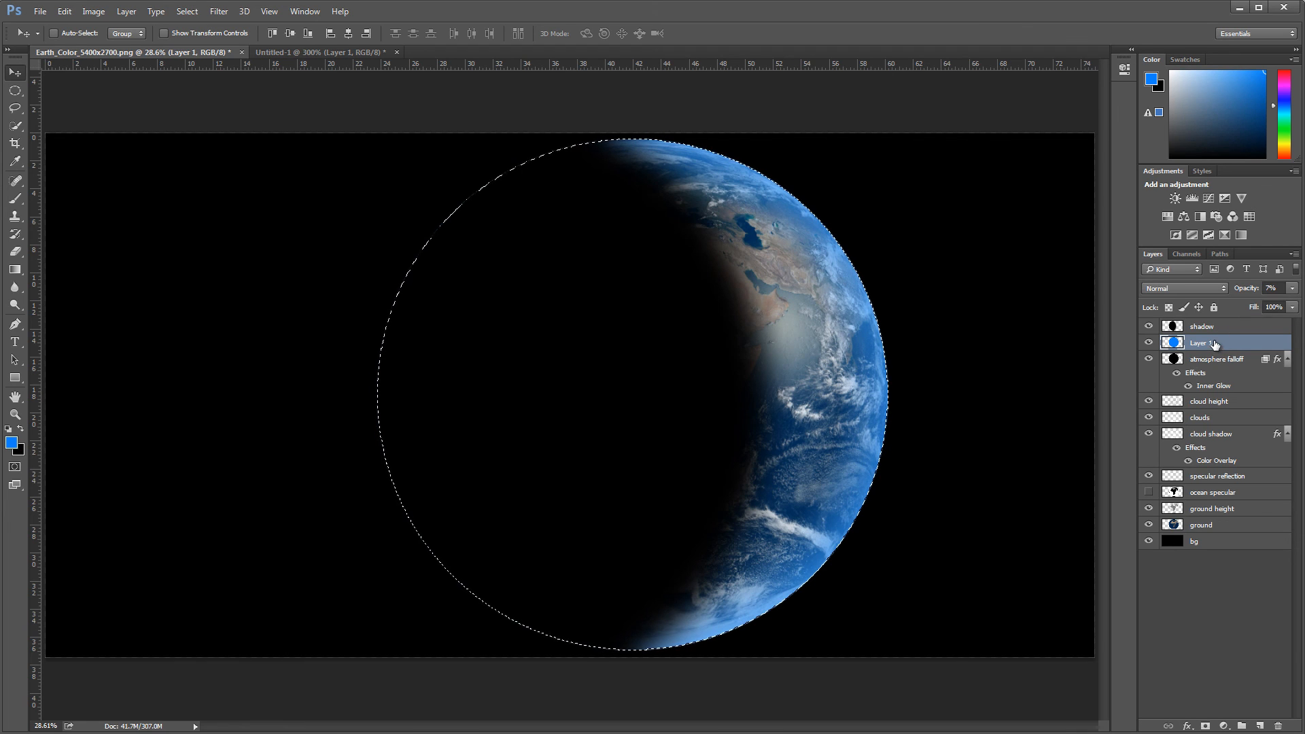
double_click(1205, 344)
text(atmosphere)
key(Return)
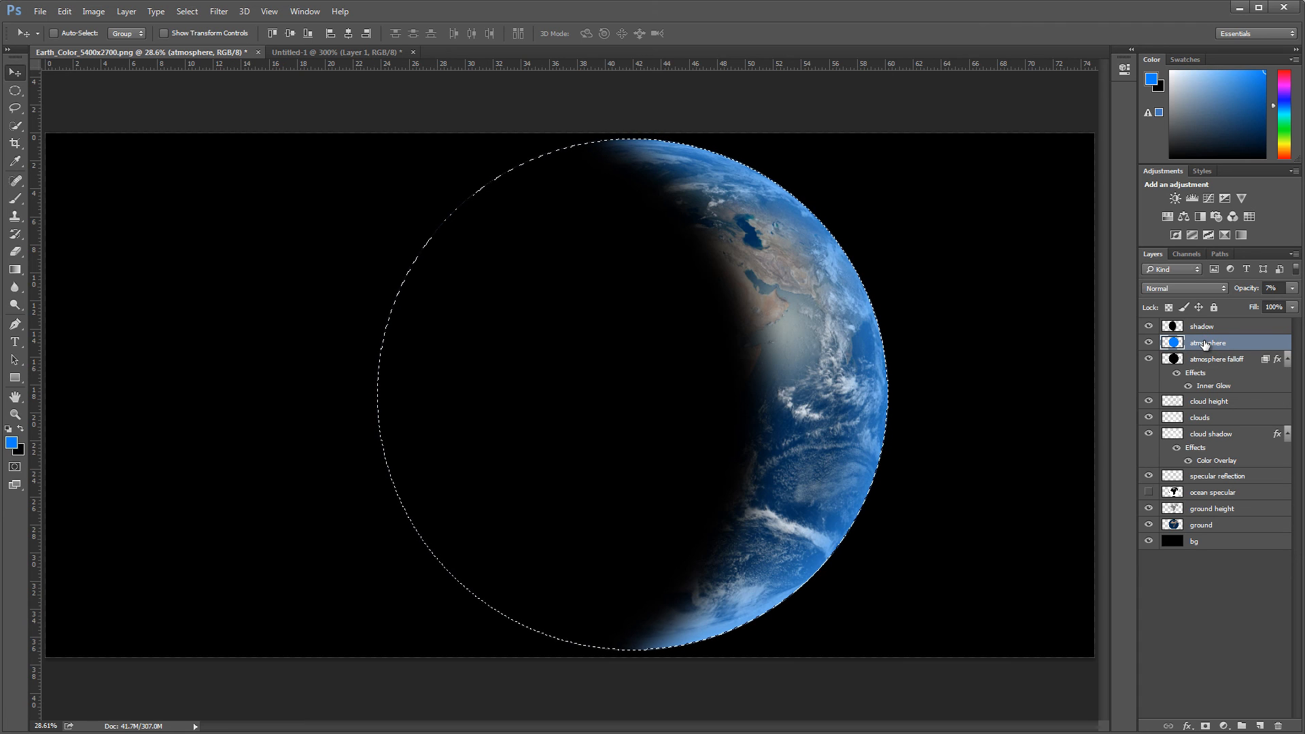
click(1148, 343)
click(1148, 342)
Clear the selection and swap the foreground and background colours so that black is the foreground
click(1286, 361)
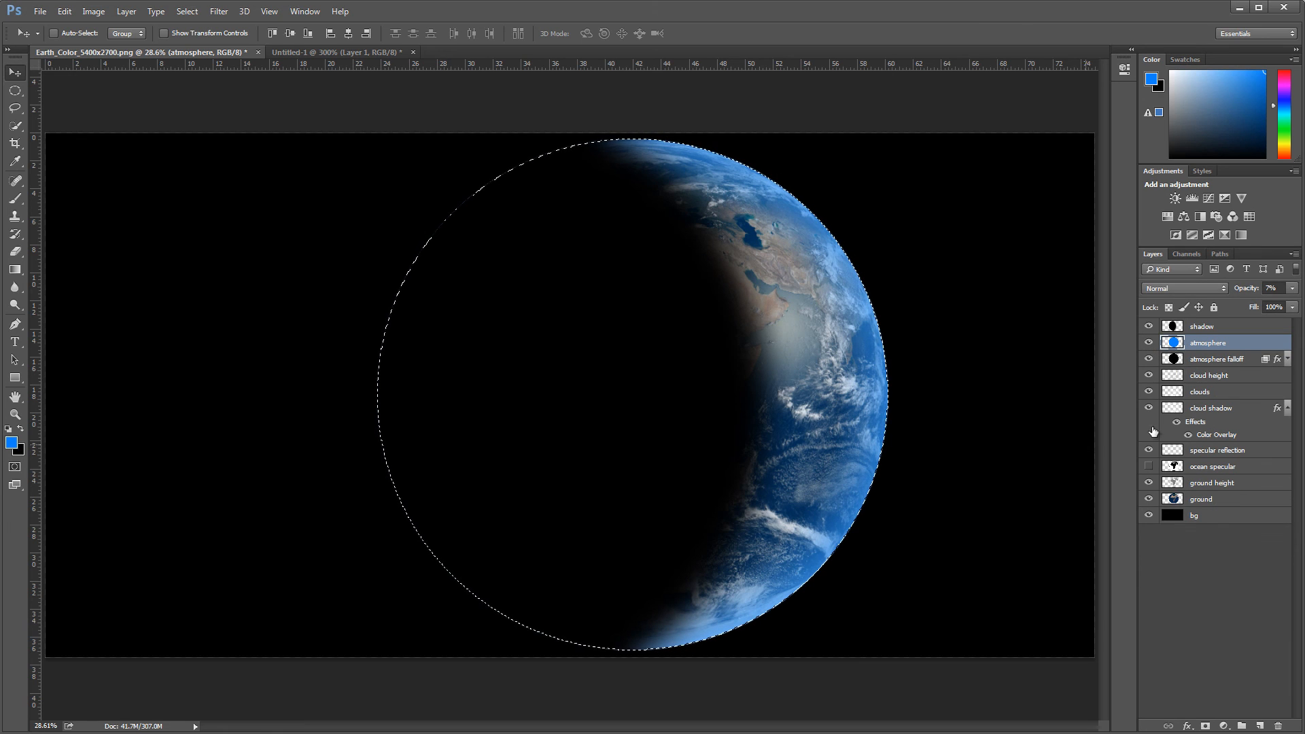
key(ctrl+d)
key(x)
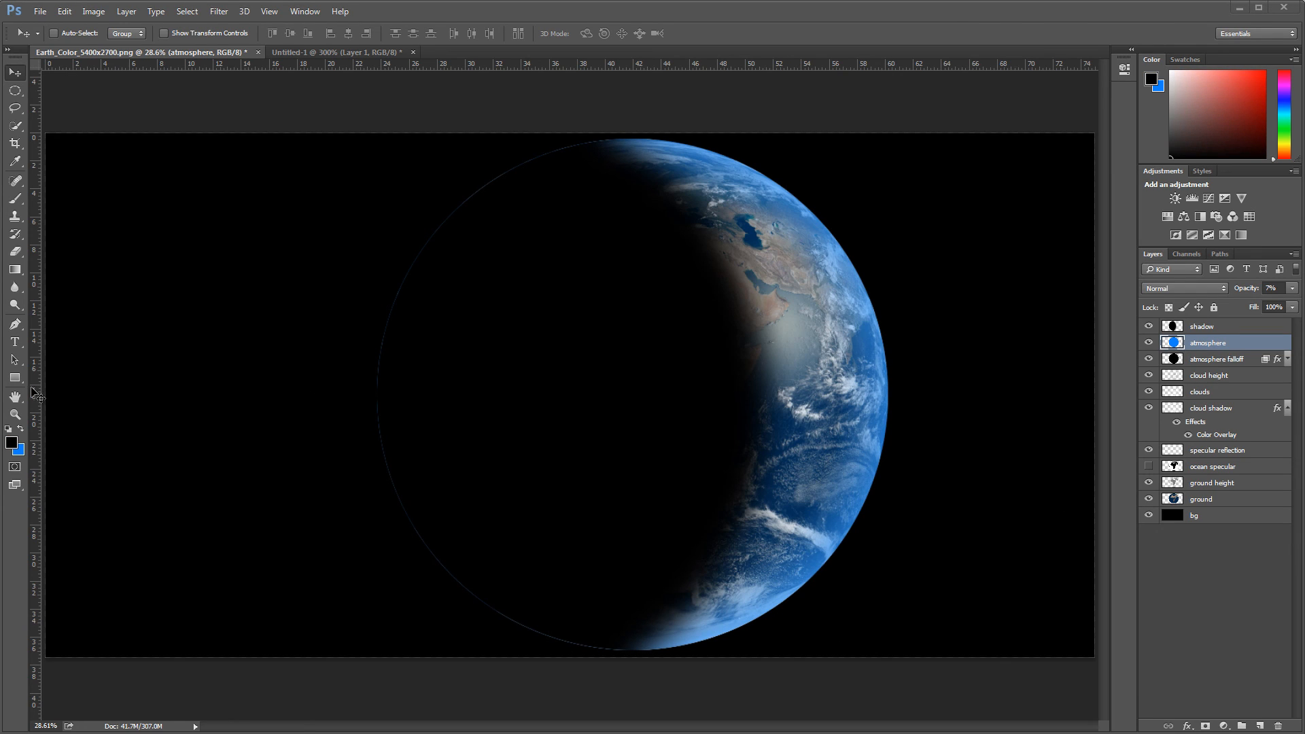
Examine the planet's outline up close along the dark edge and along the sunlit edge
click(15, 414)
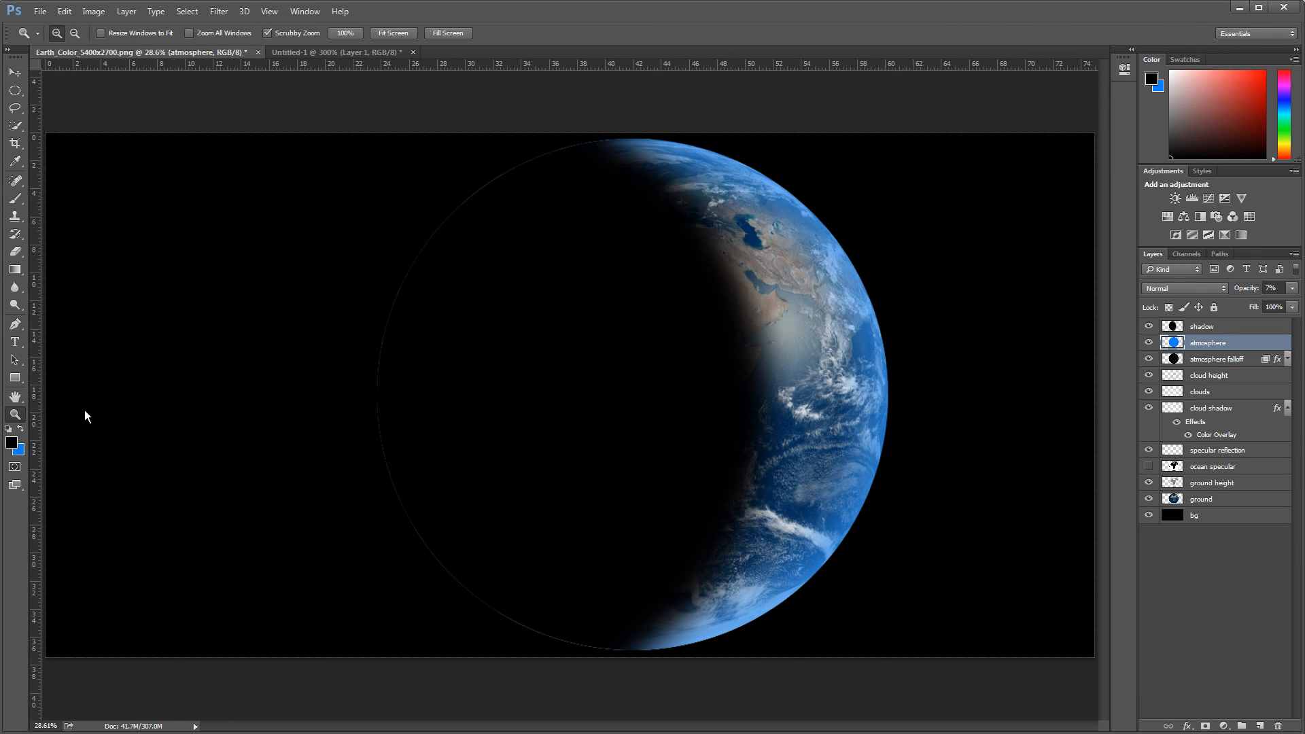
right_click(384, 269)
click(410, 289)
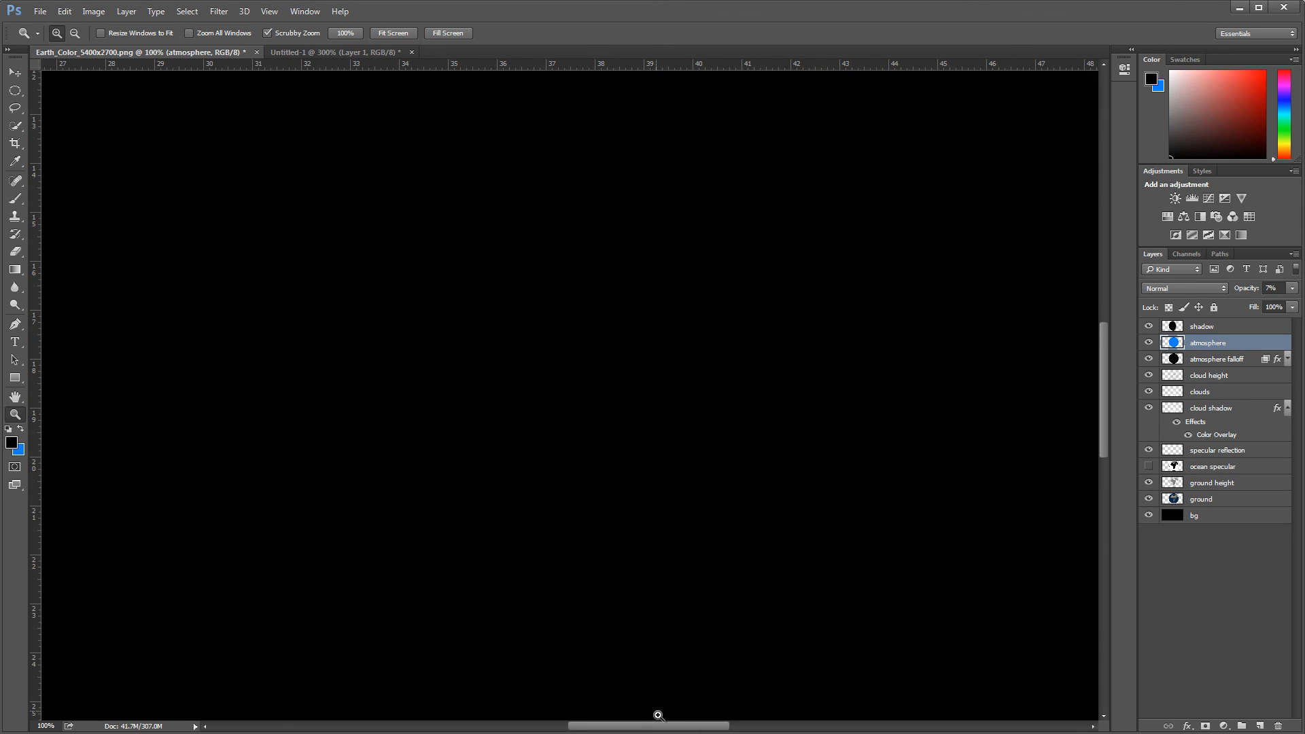
drag(672, 729, 605, 729)
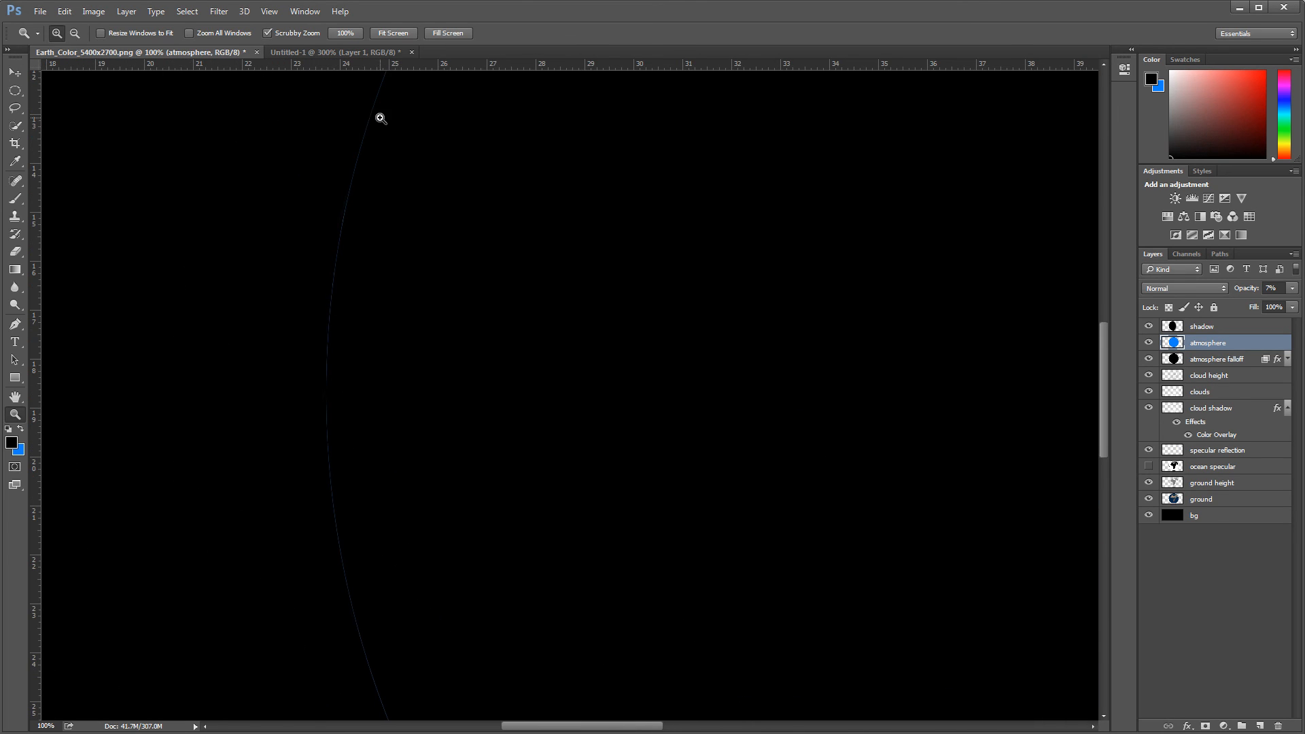
click(326, 314)
click(326, 314)
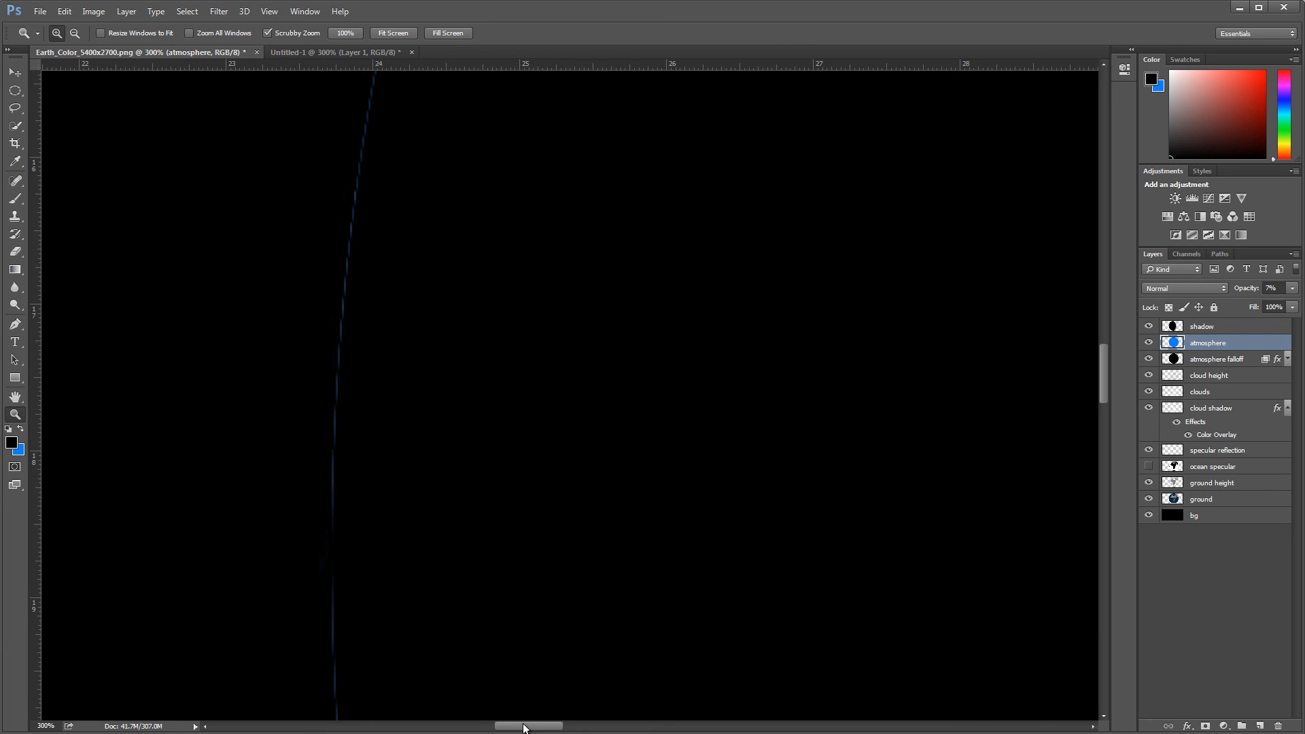
drag(523, 727, 858, 711)
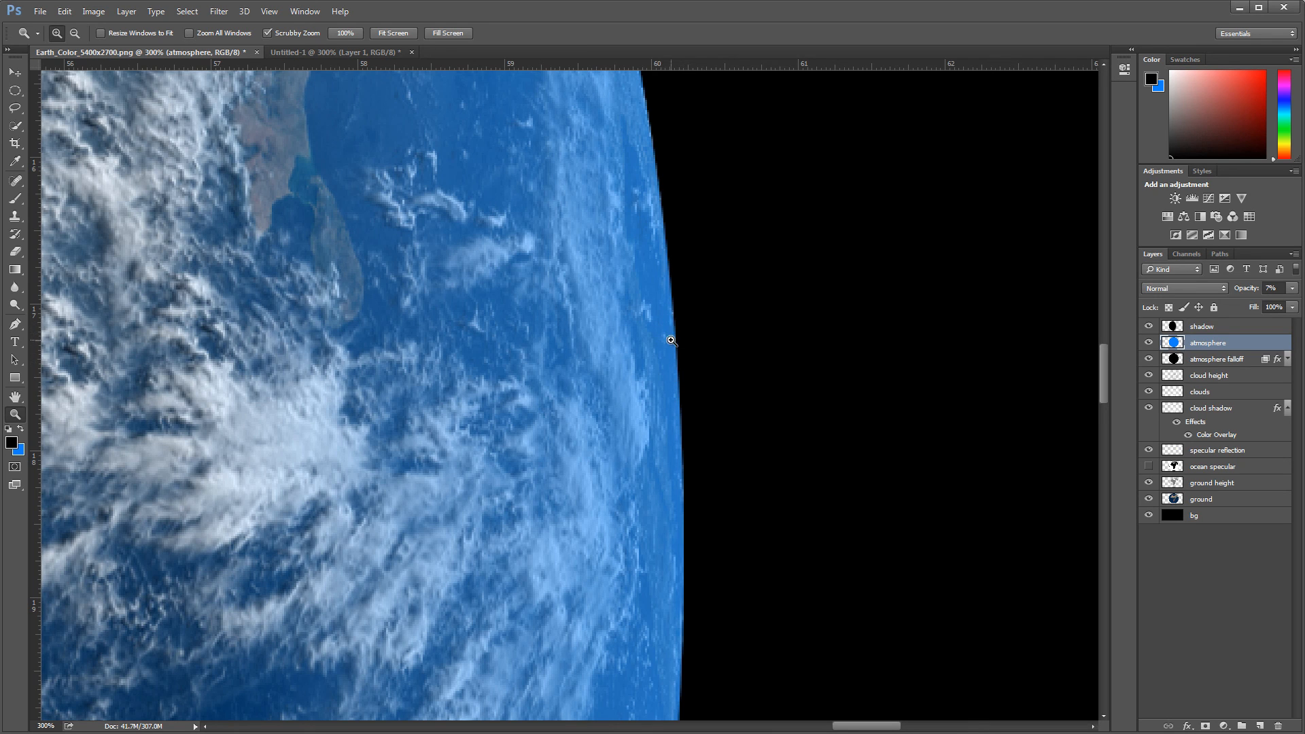
right_click(524, 307)
click(548, 328)
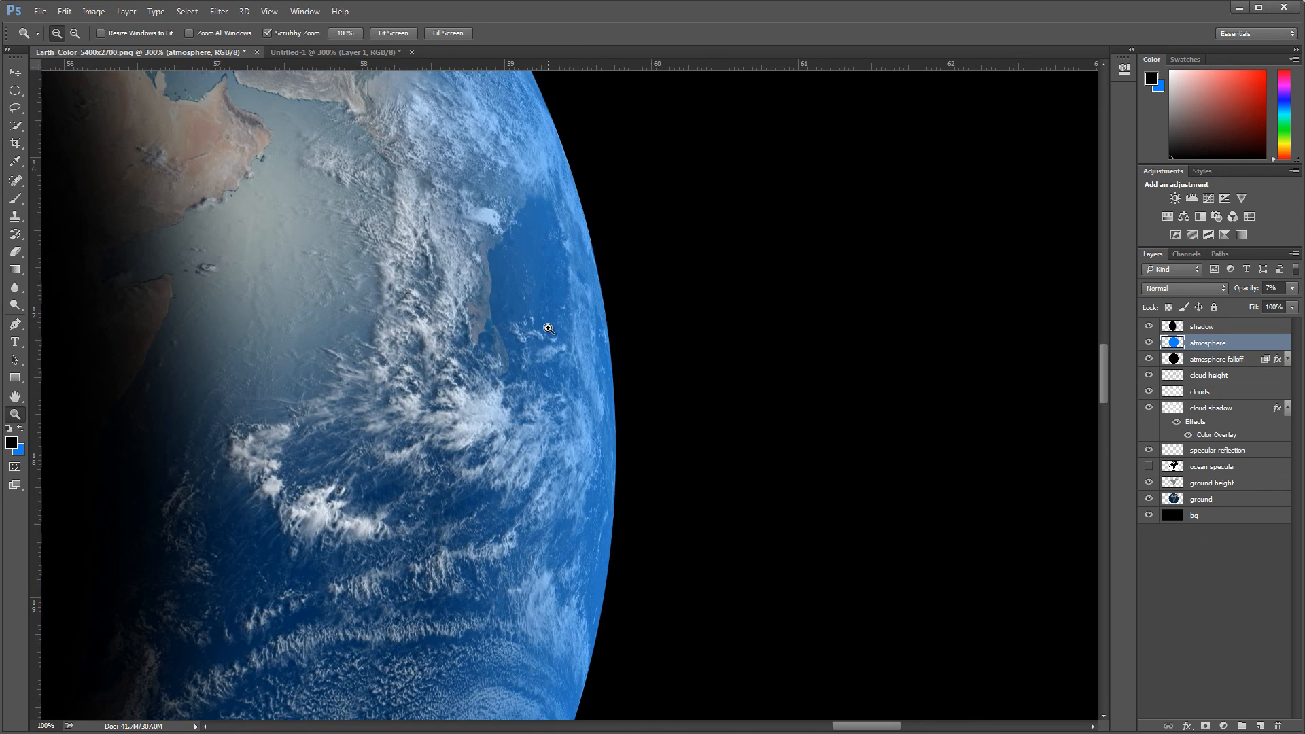
Load the ground layer's outline as a selection and contract it by 3 pixels
click(15, 72)
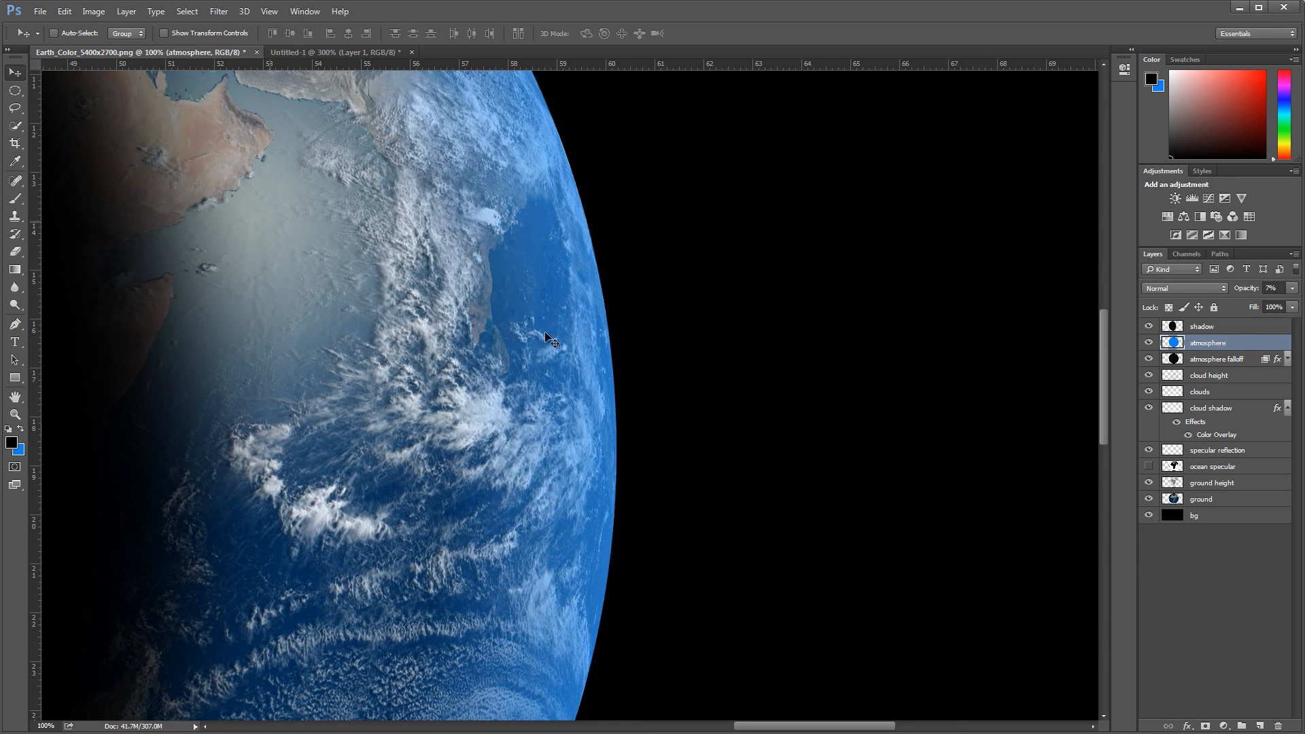
click(1205, 501)
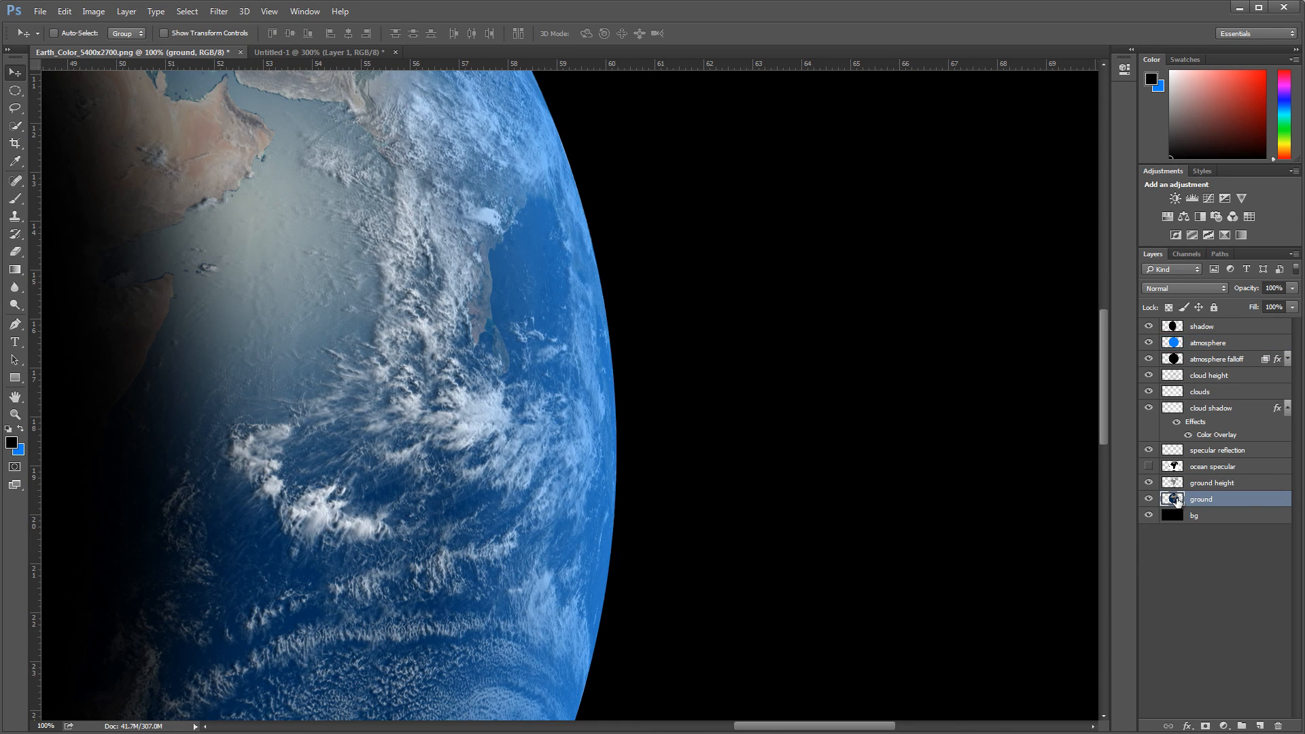
key(ctrl)
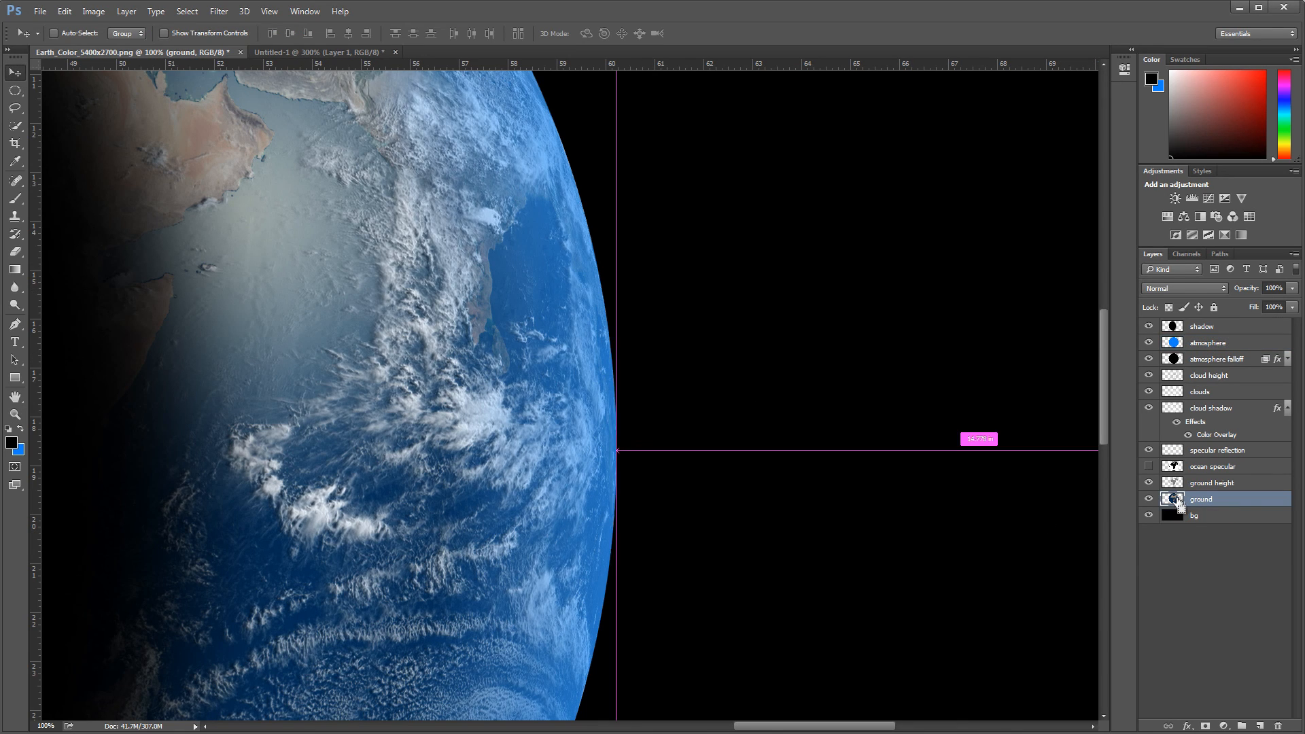
ctrl+click(1178, 504)
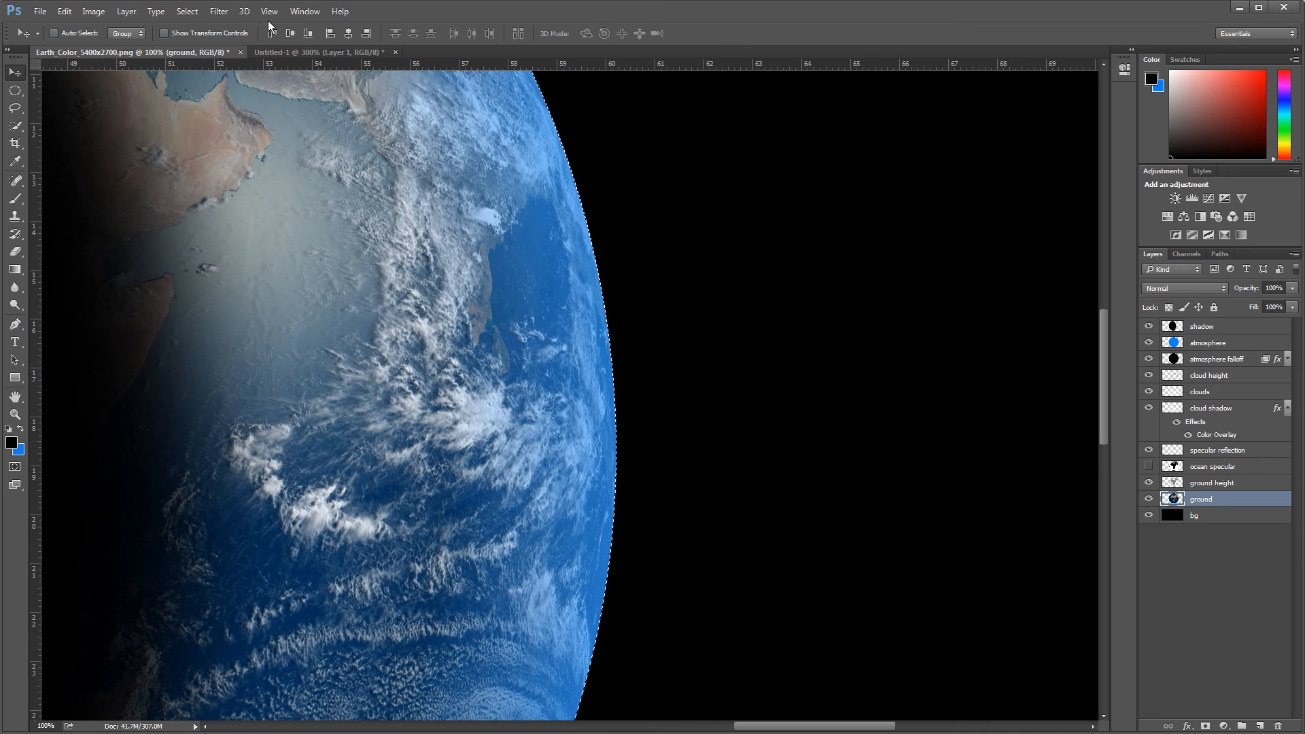
click(187, 11)
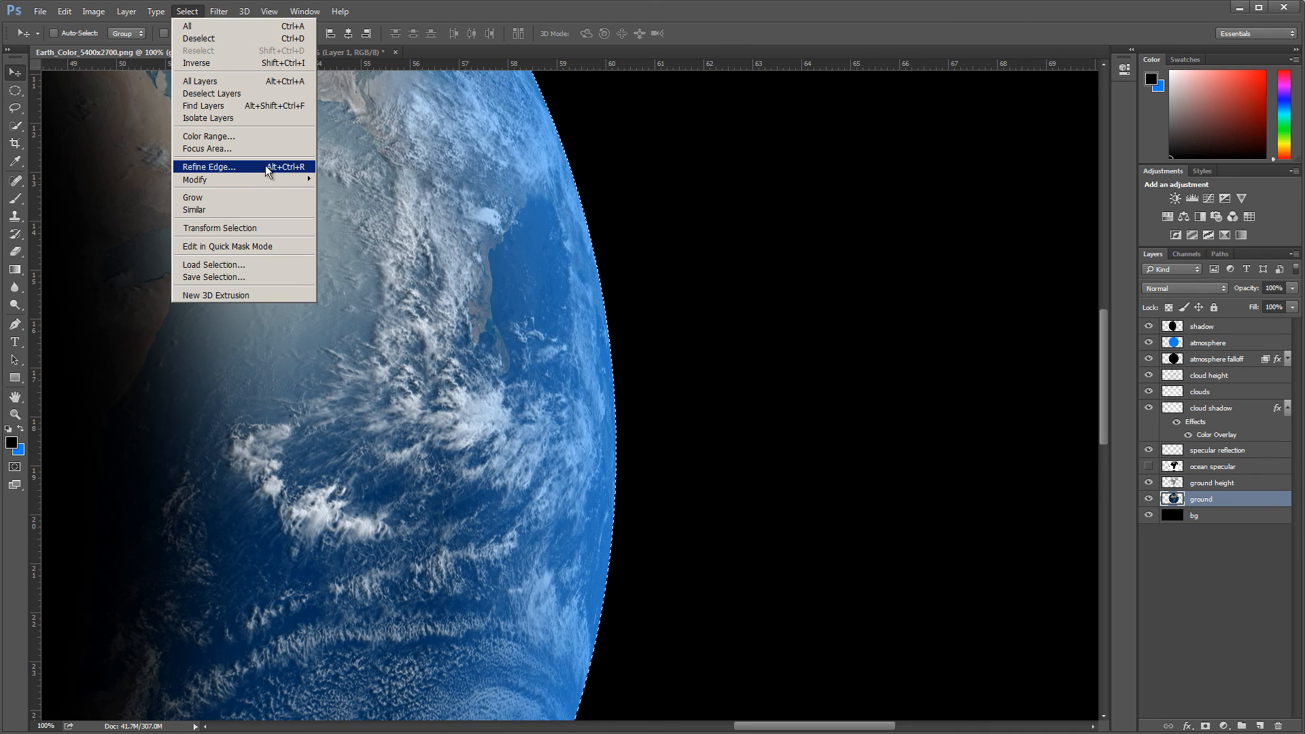
mouse_move(269, 176)
click(369, 215)
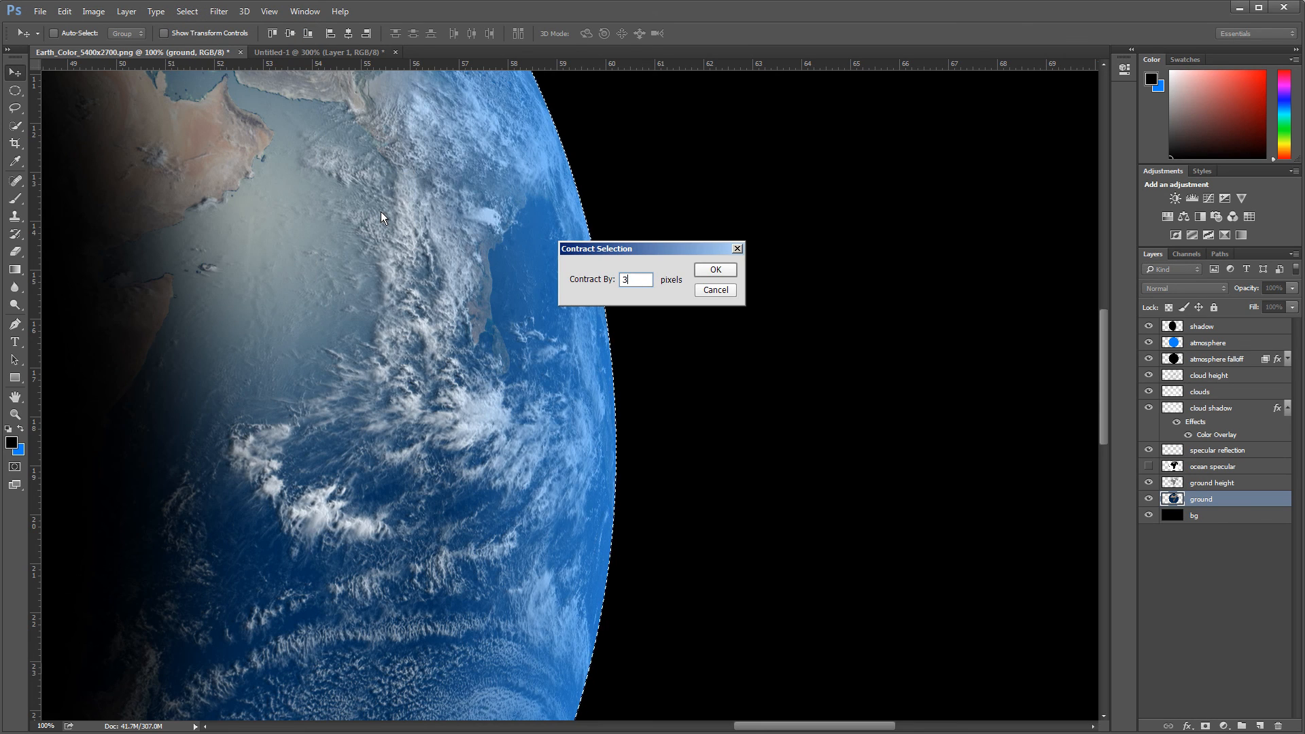
key(Return)
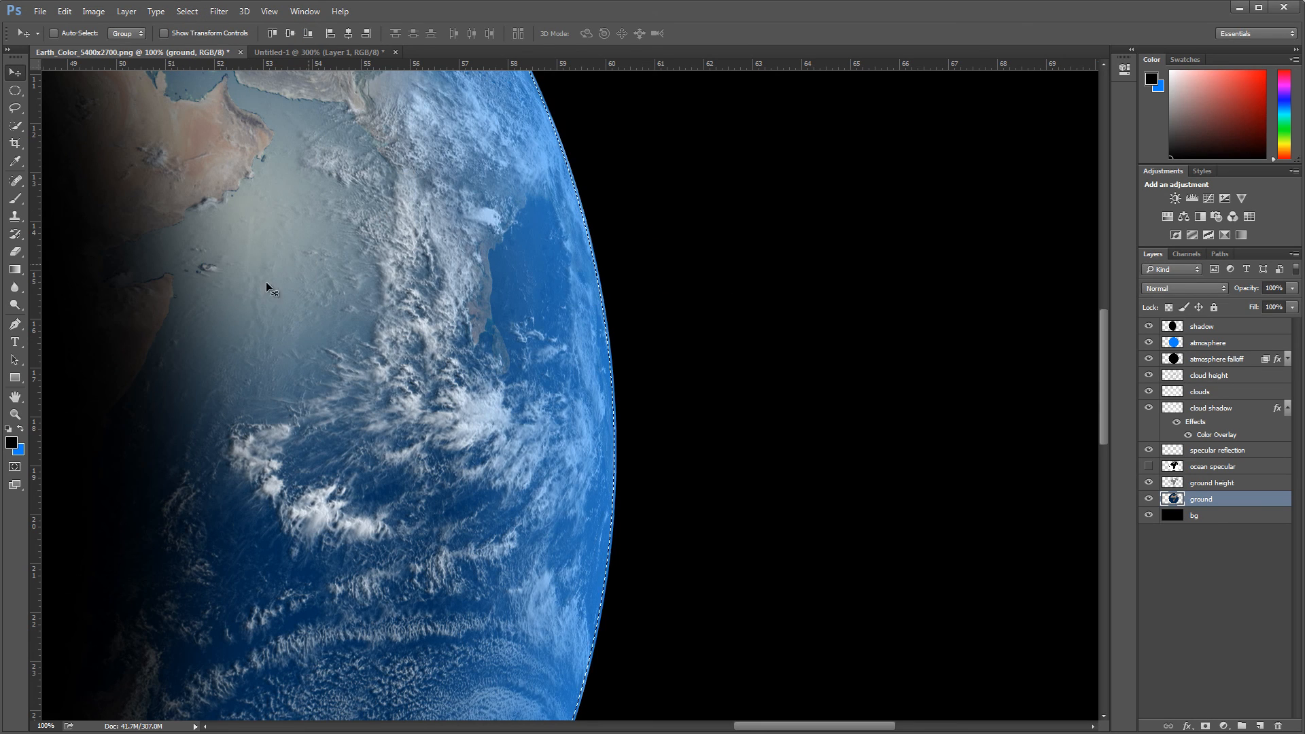
Check the contracted selection against the planet's edge and feather it with a 3-pixel radius
click(15, 414)
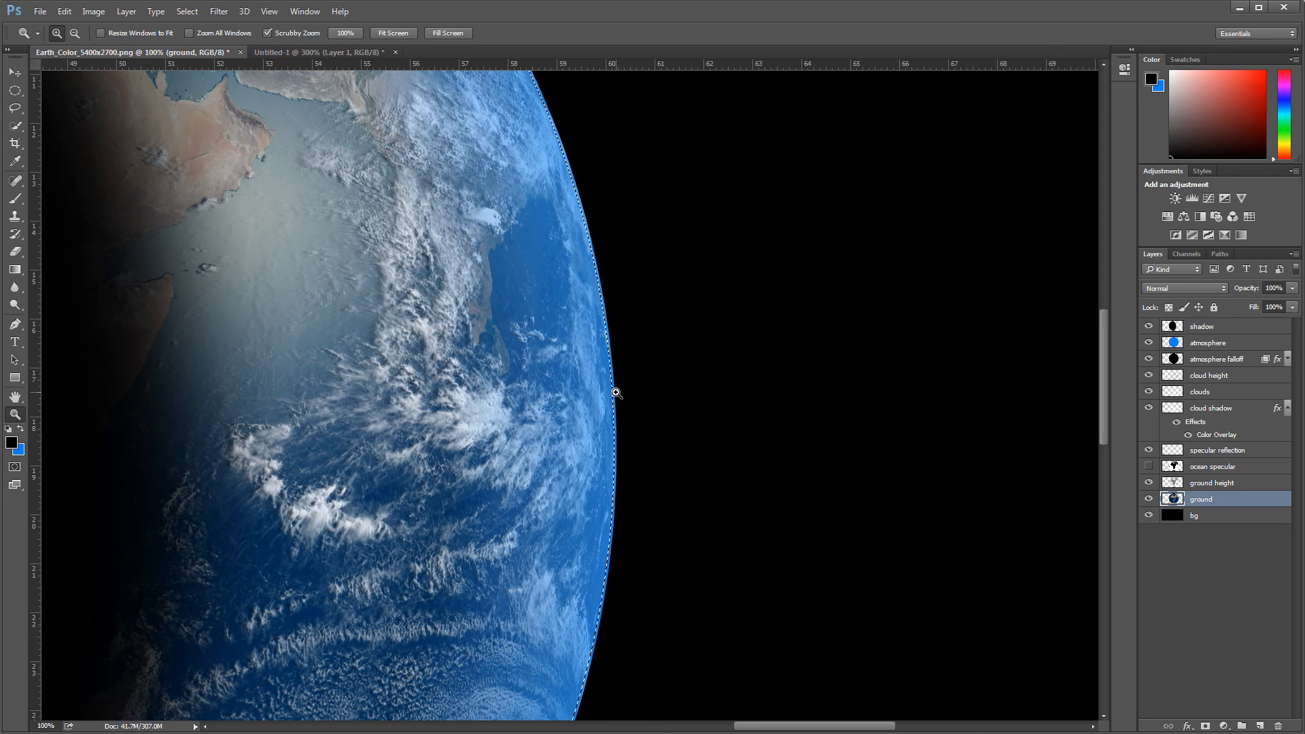
drag(611, 387, 609, 393)
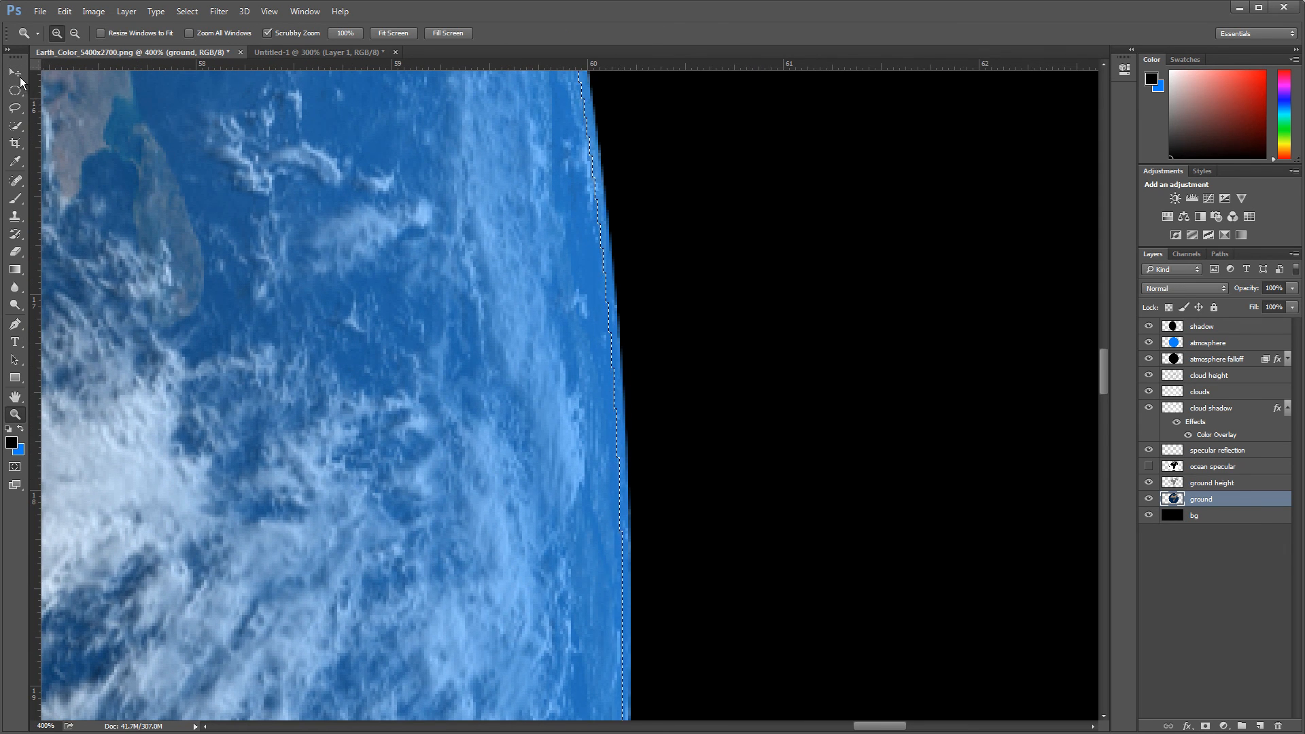
key(v)
click(184, 12)
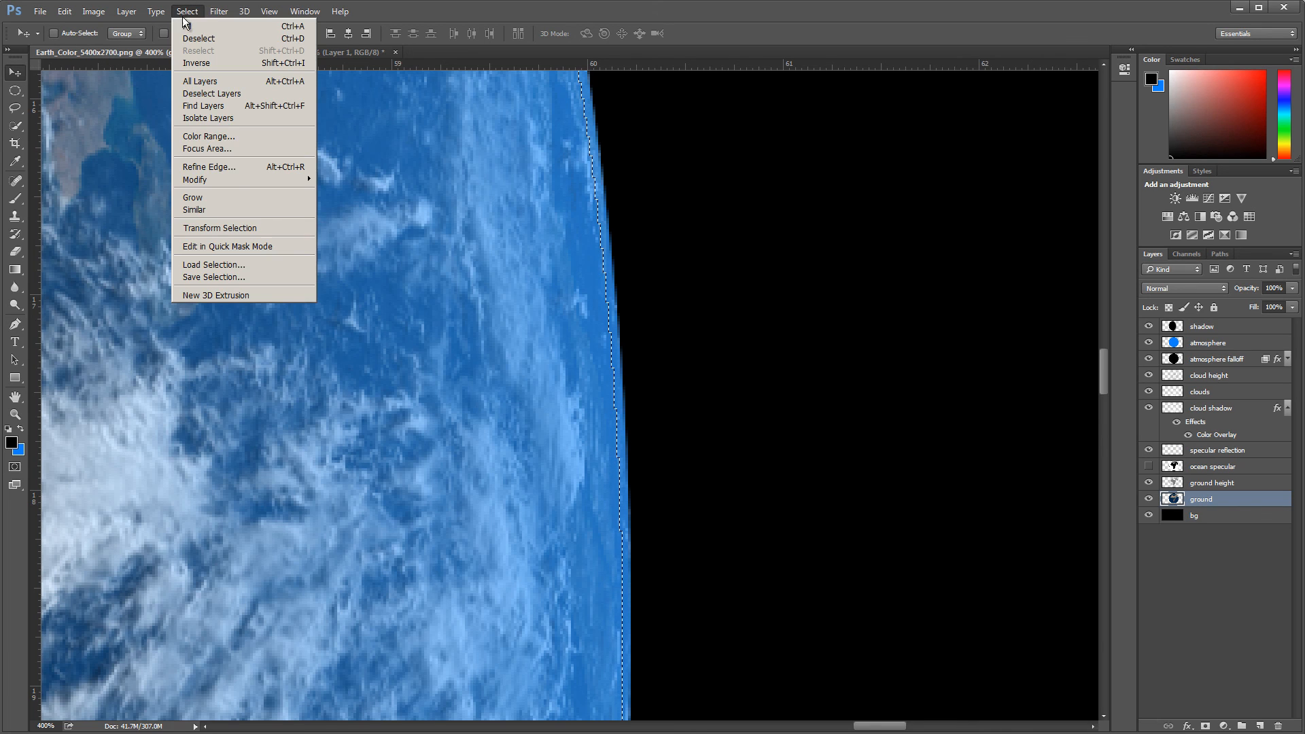
mouse_move(285, 179)
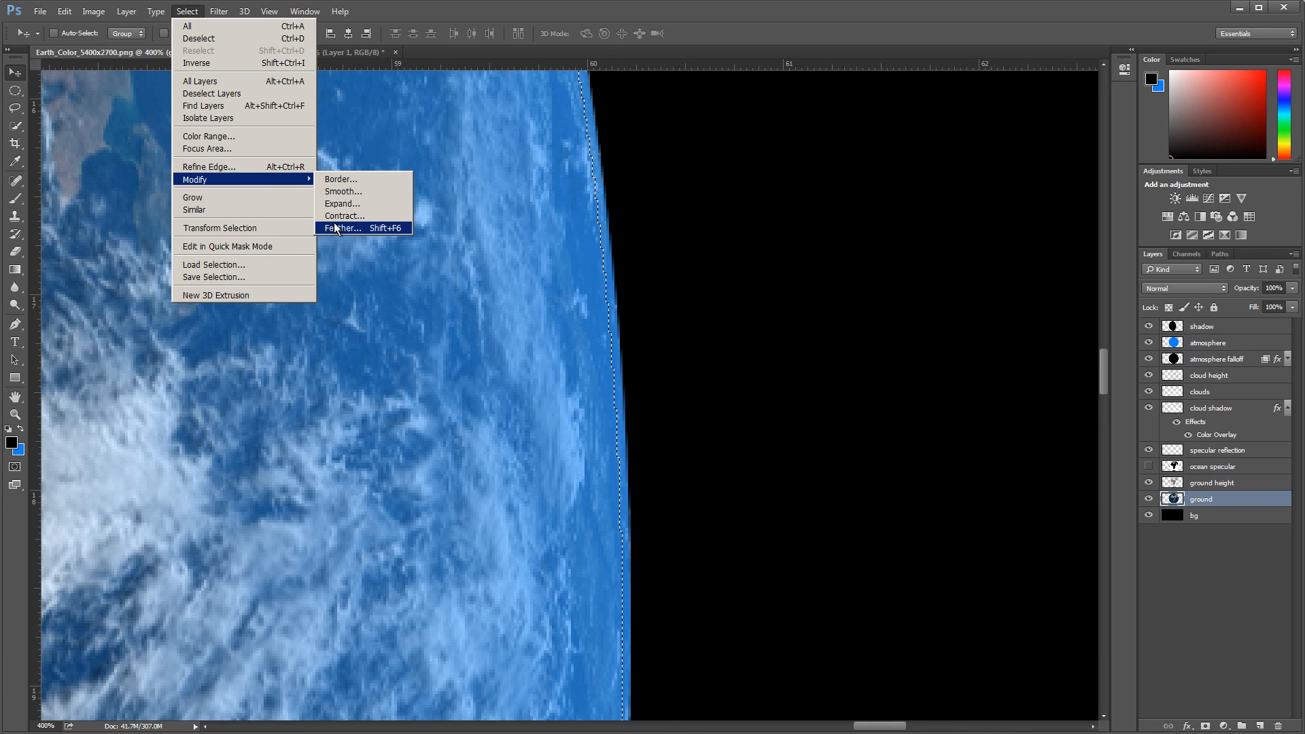
click(334, 228)
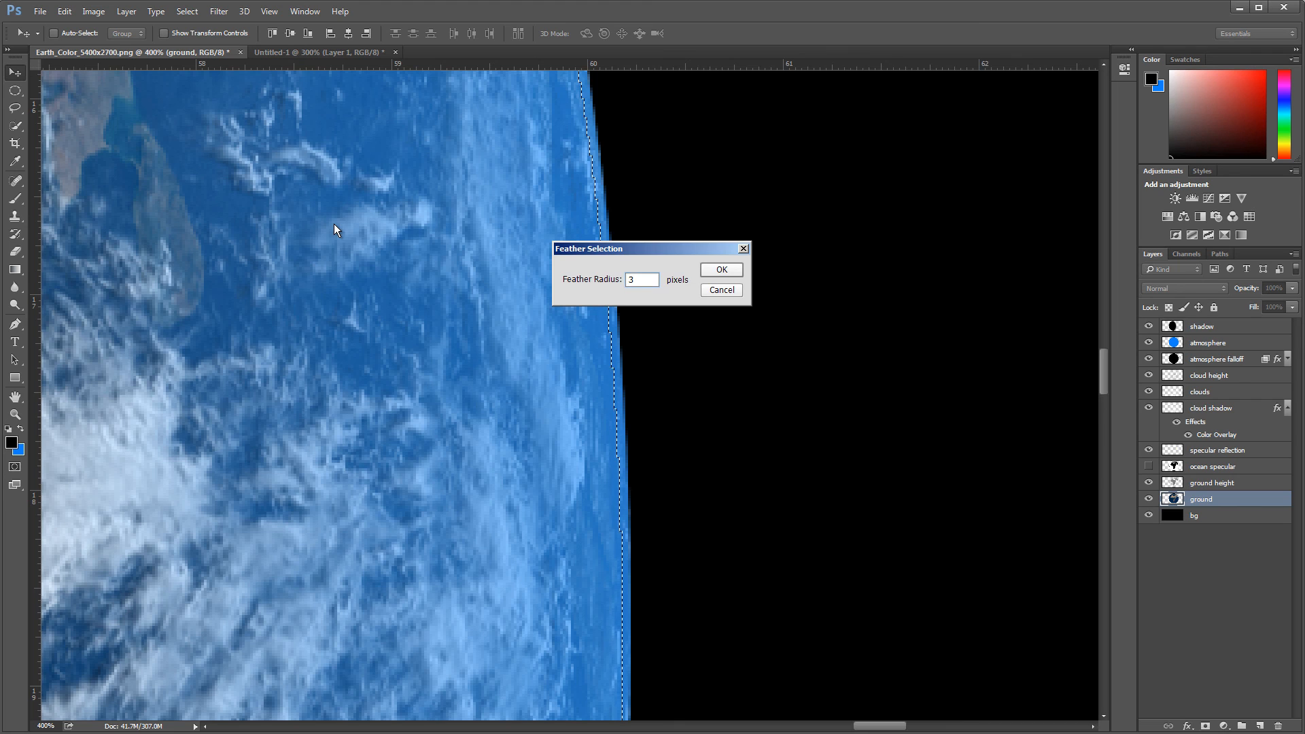
key(Return)
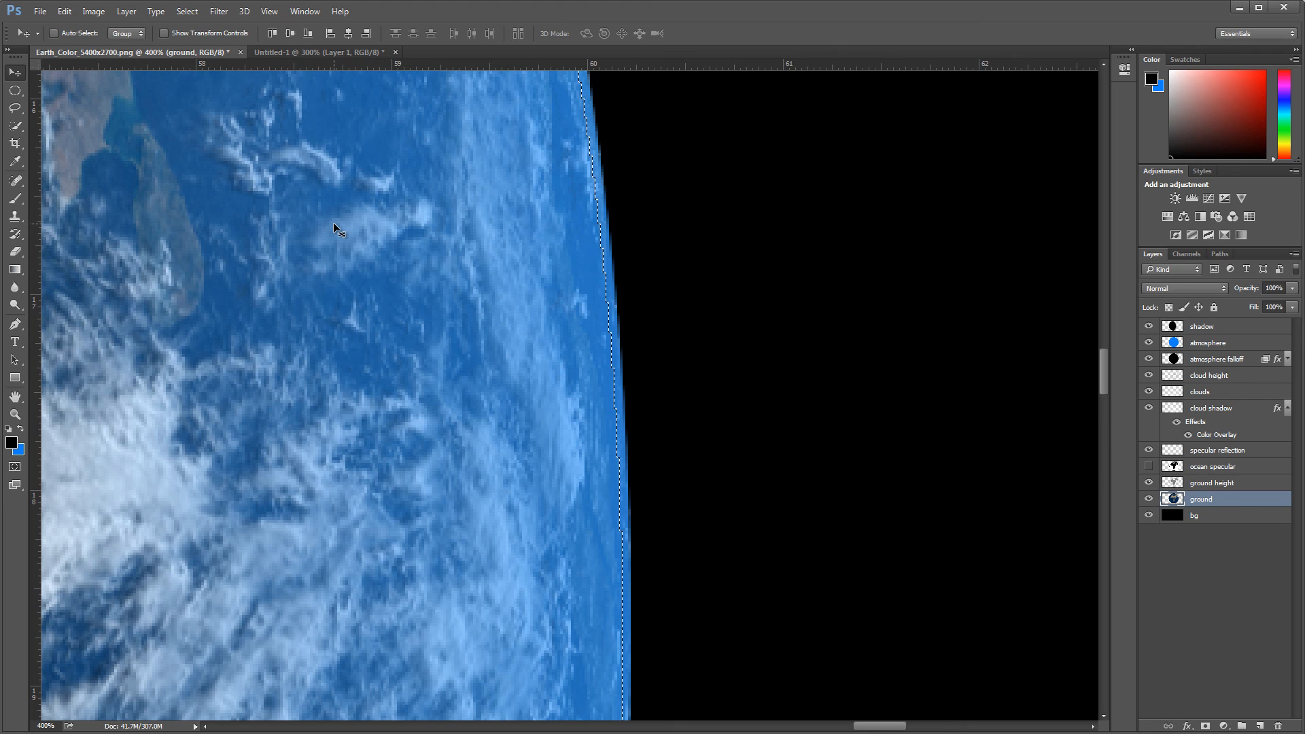
Invert the feathered selection so that it covers the area outside the planet
click(15, 414)
alt+click(295, 393)
alt+click(295, 392)
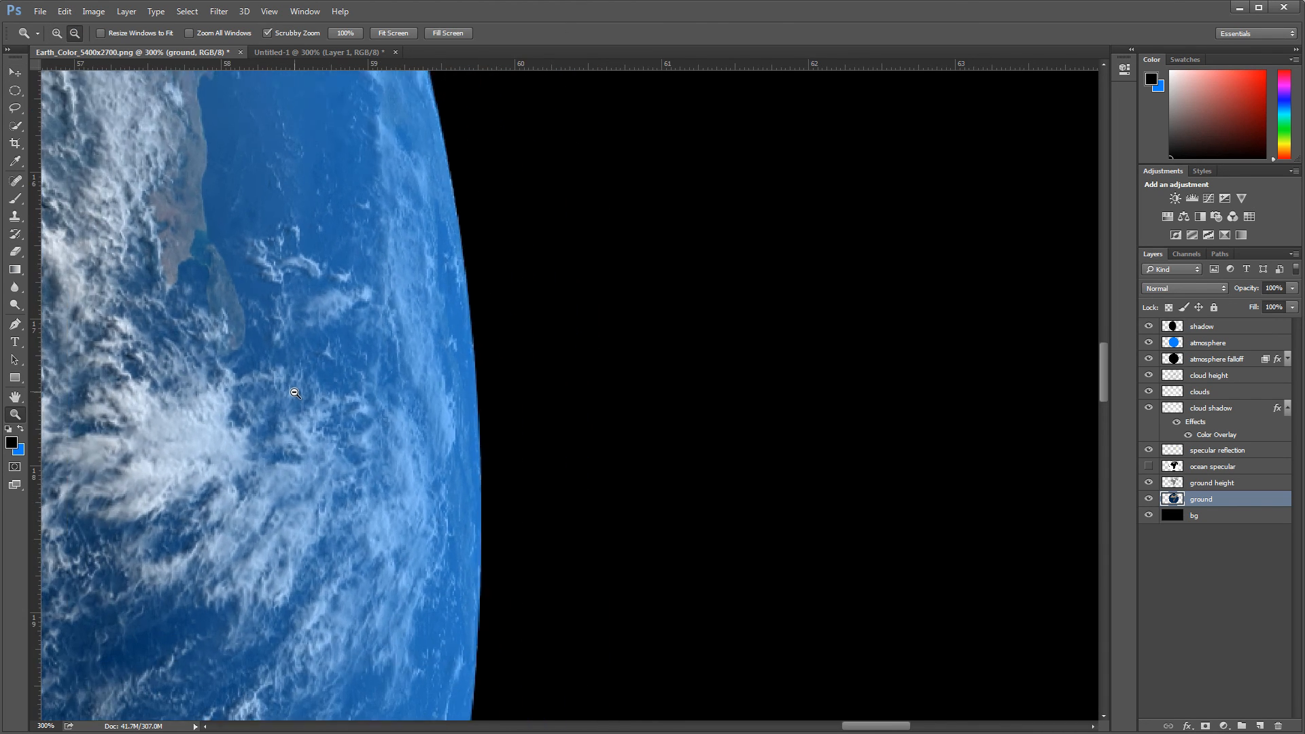
click(187, 11)
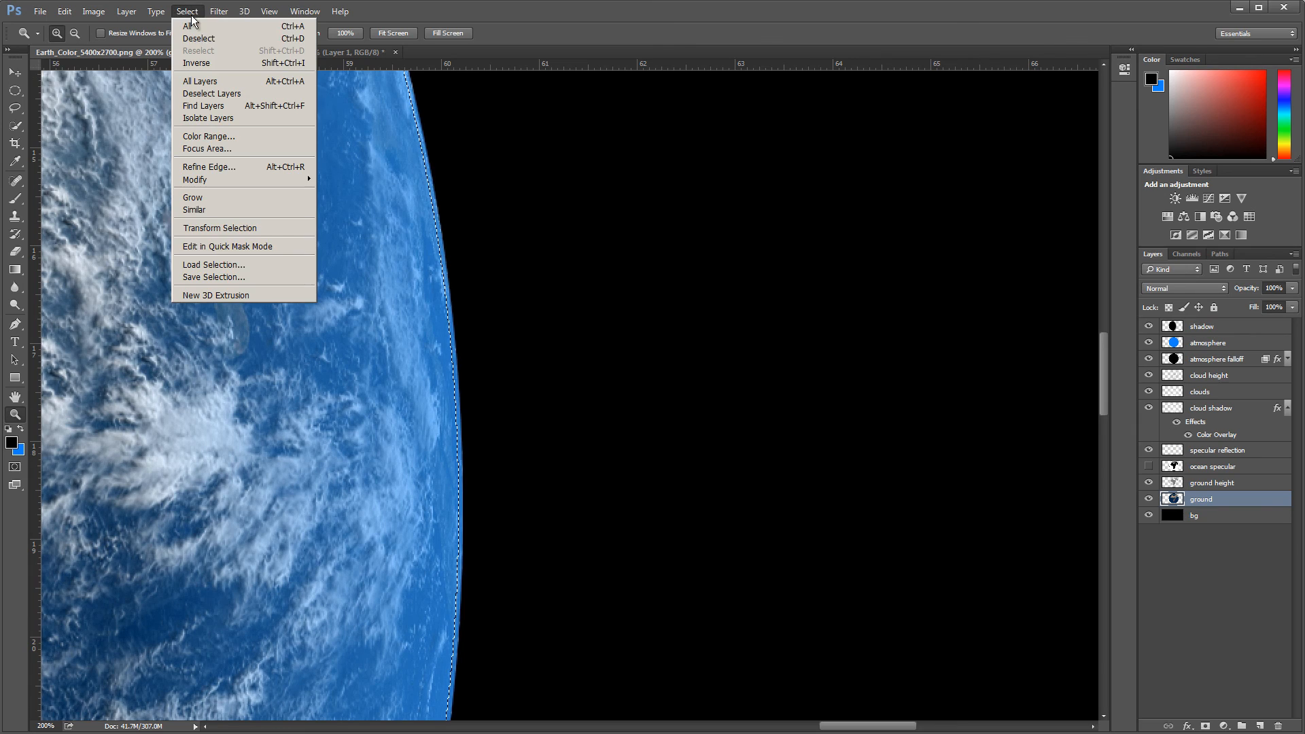
click(204, 63)
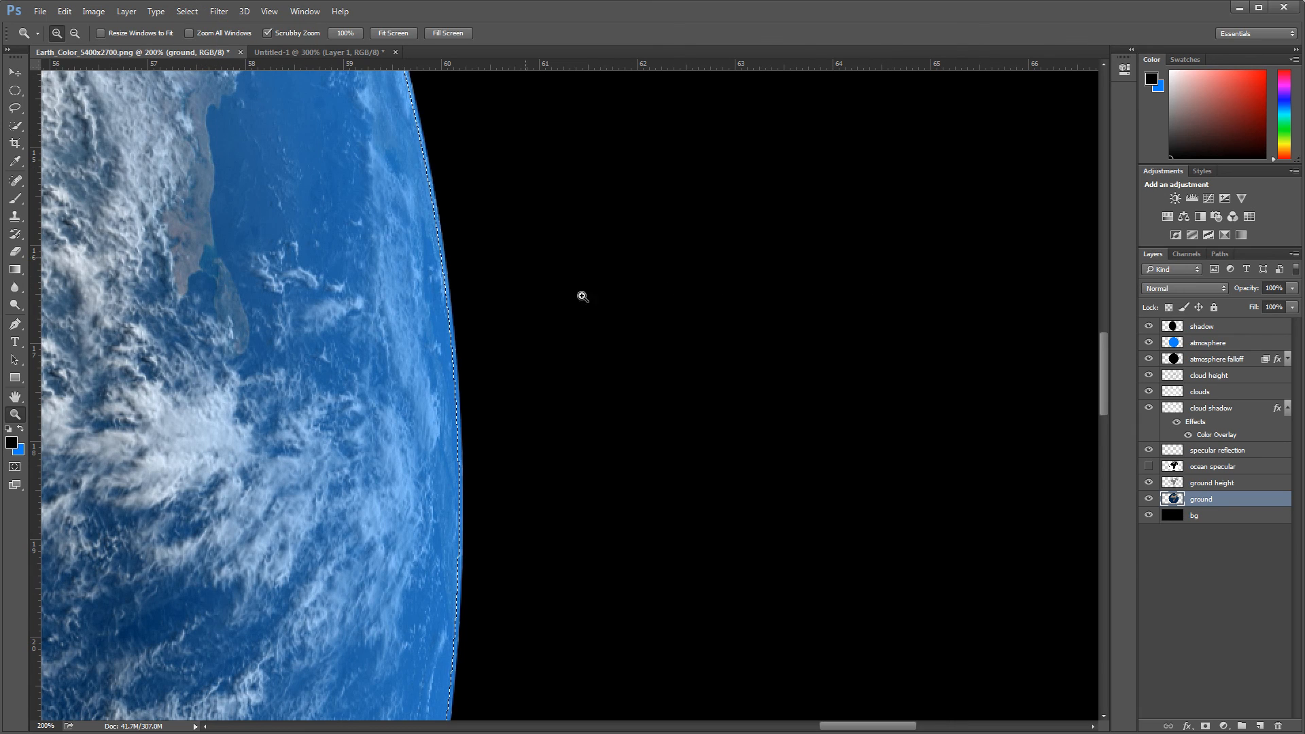
Hide the shadow layer and delete the selected outer rim from the ground, ground height, specular reflection, cloud shadow, clouds, cloud height, atmosphere falloff and atmosphere layers
click(15, 72)
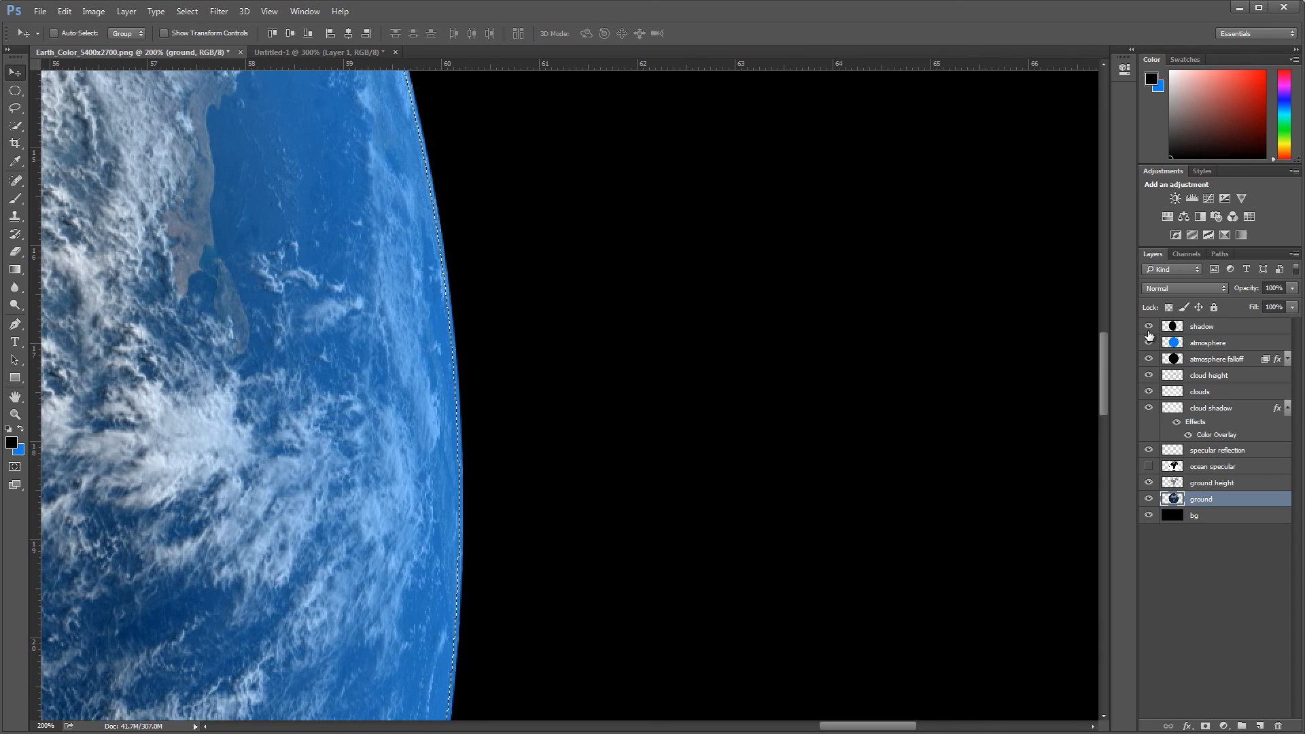
drag(904, 725, 865, 725)
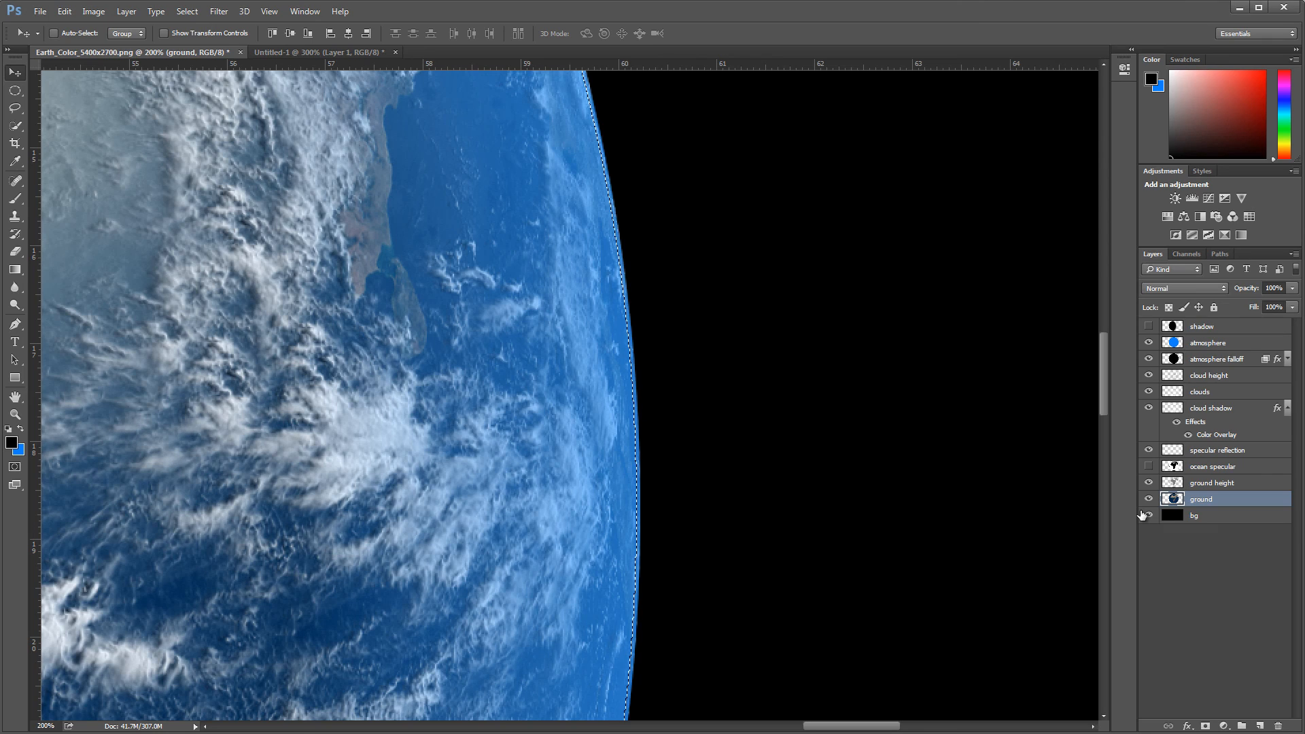
click(1210, 485)
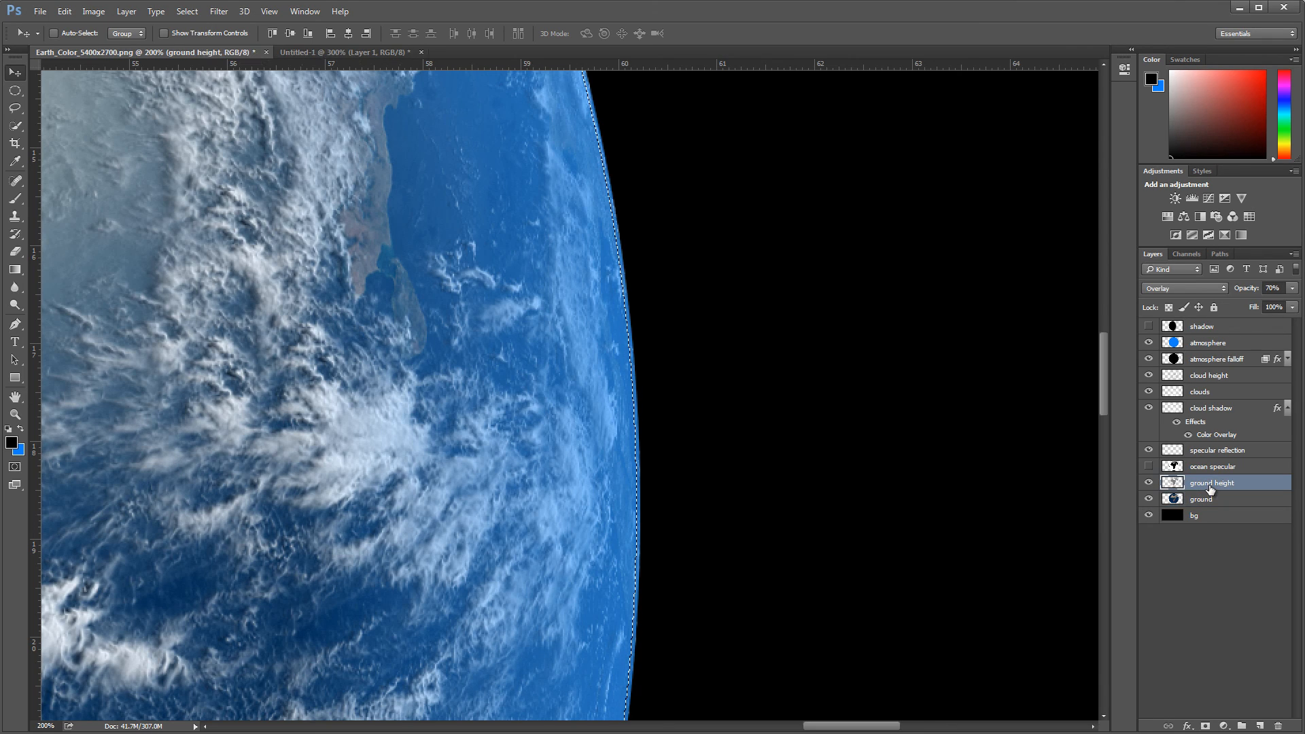
click(1224, 450)
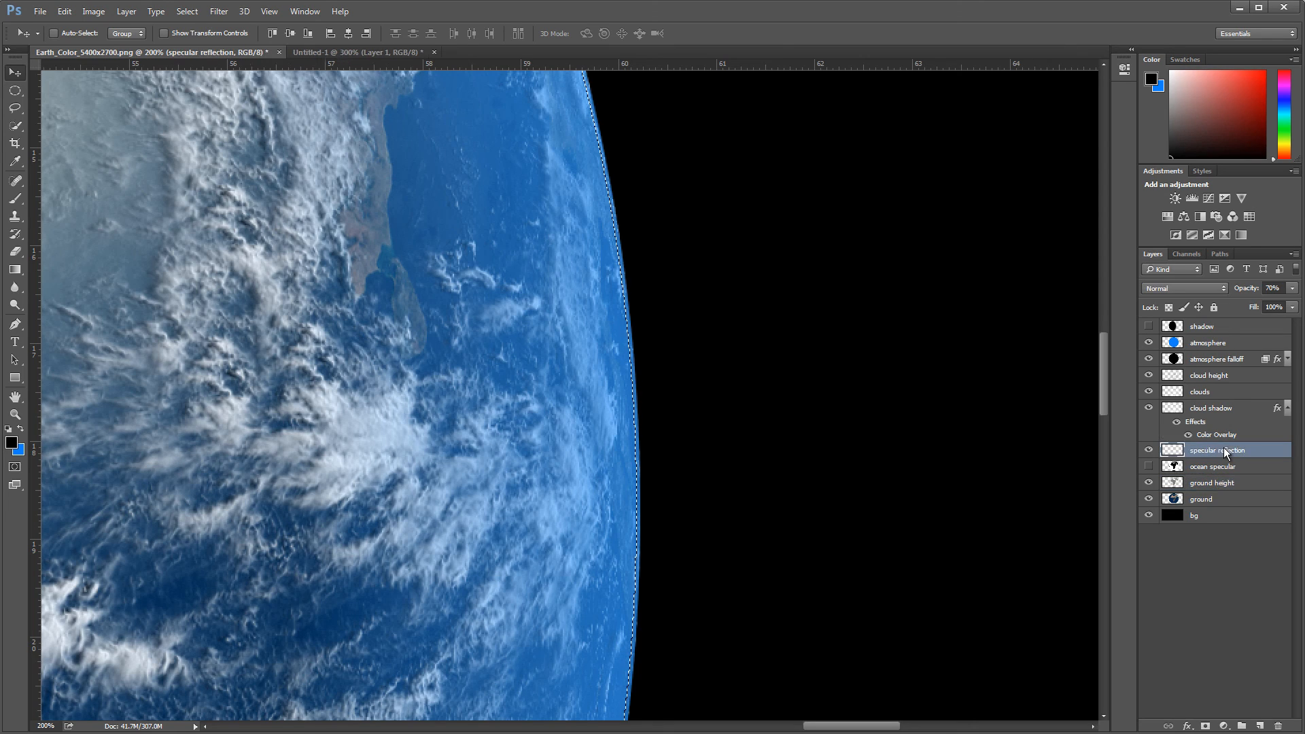
click(1220, 410)
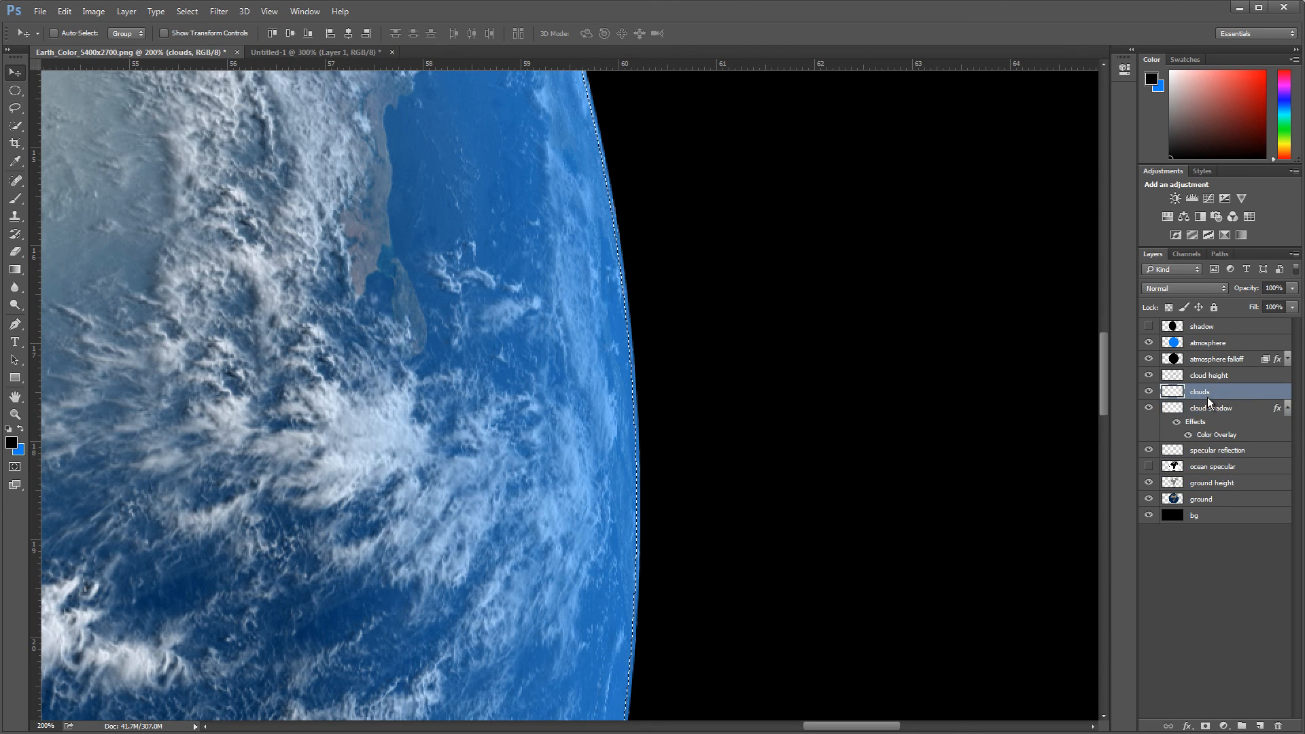
click(1208, 384)
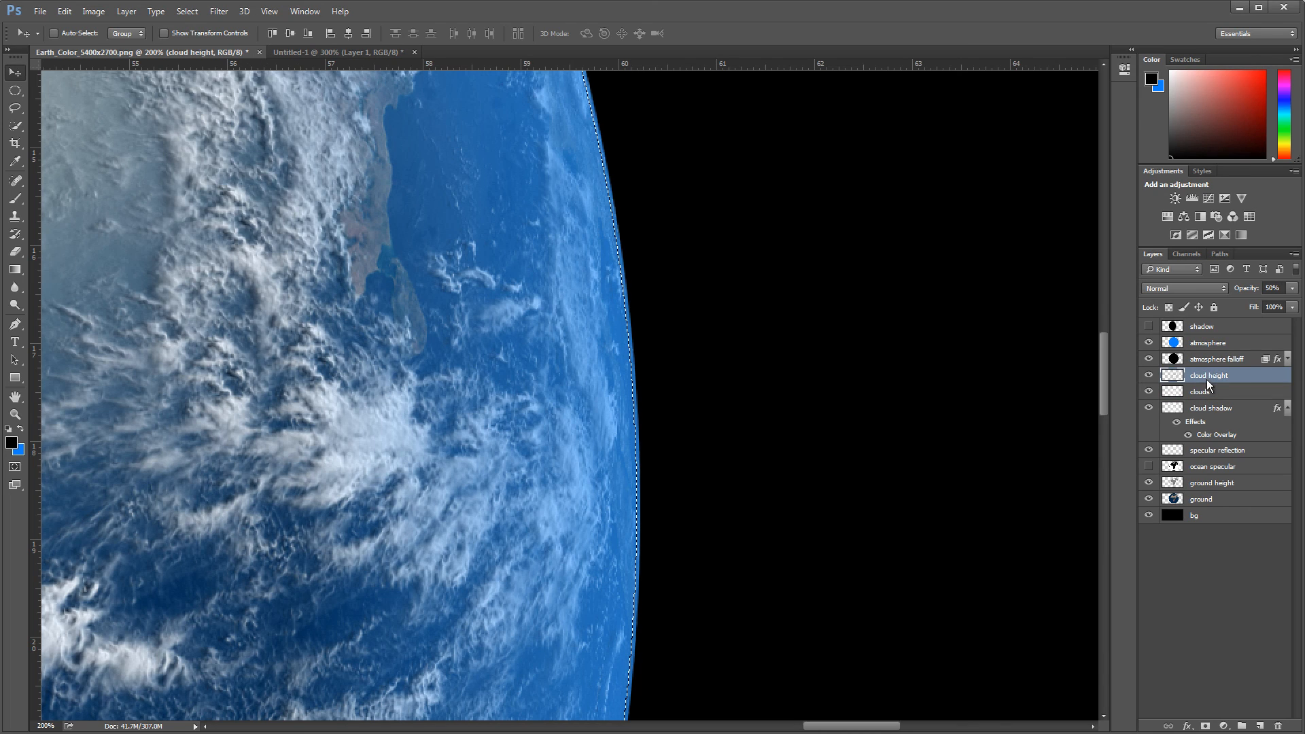
click(1205, 364)
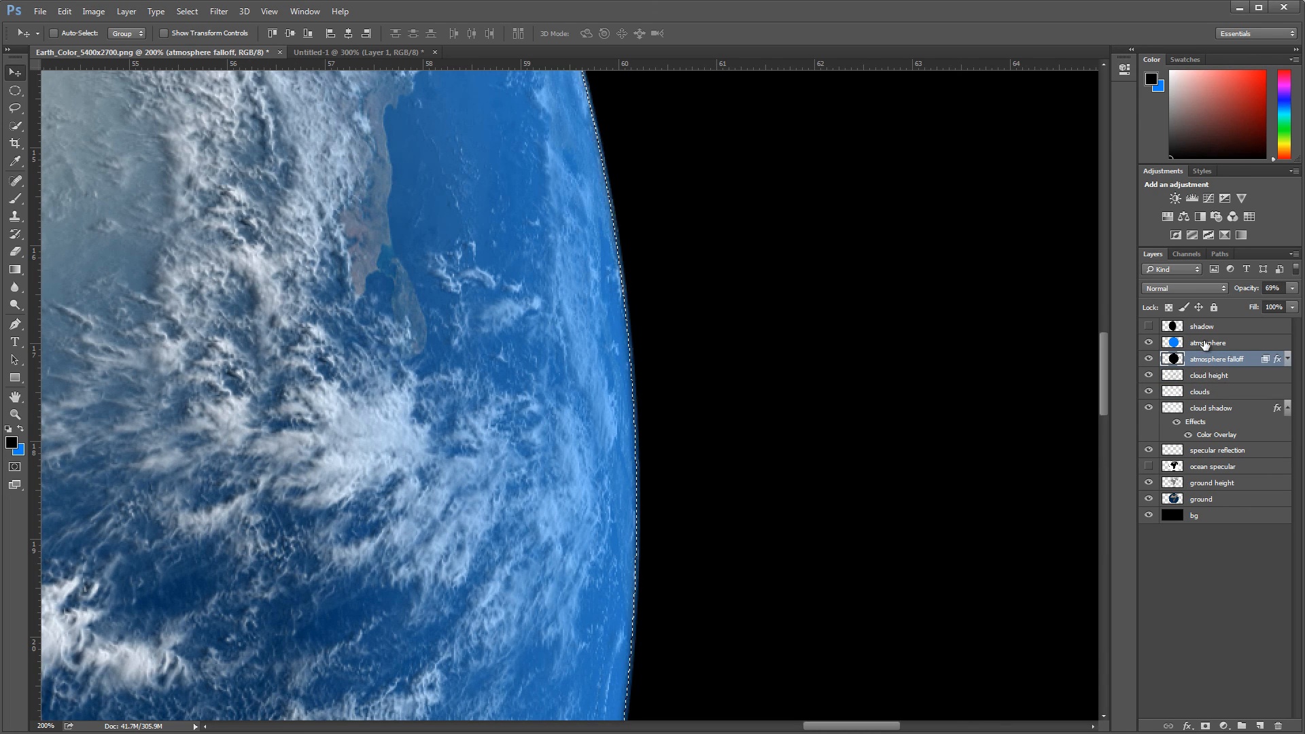
click(1205, 345)
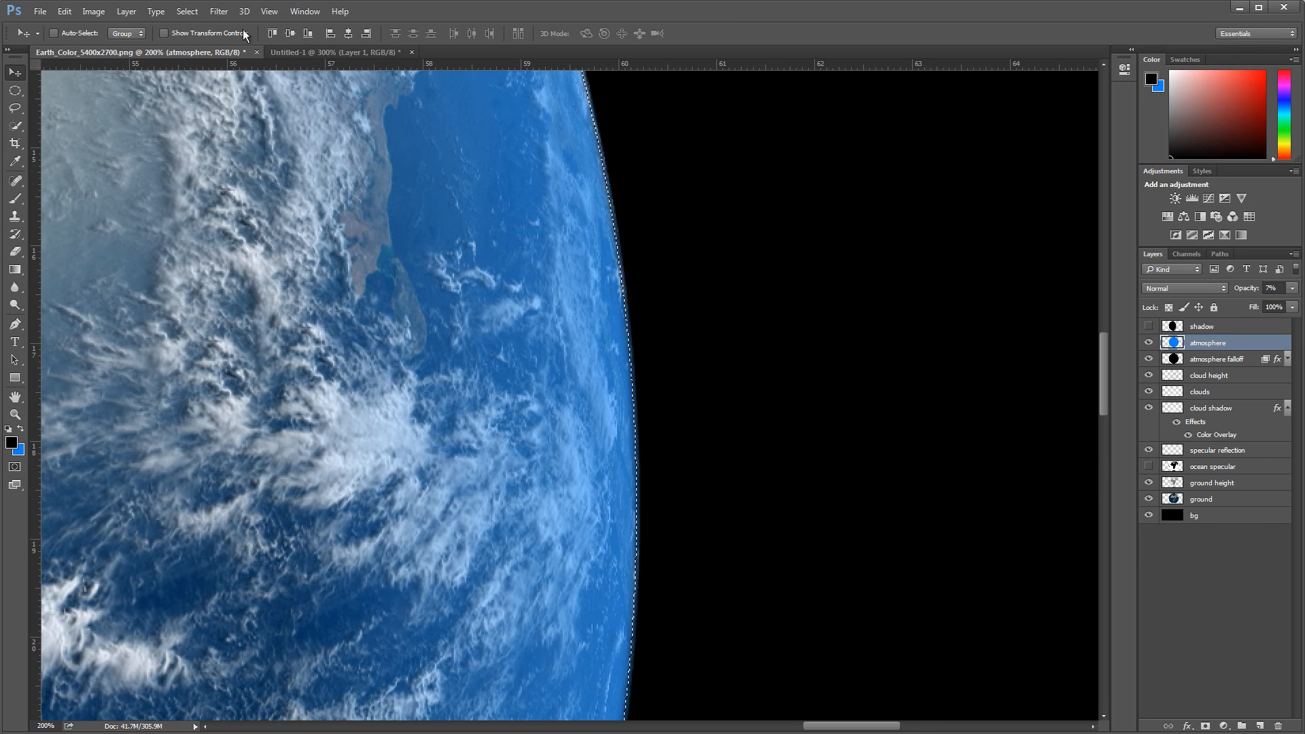
Clear the selection, show the shadow layer again and inspect the planet's sunlit edge
click(187, 11)
click(201, 38)
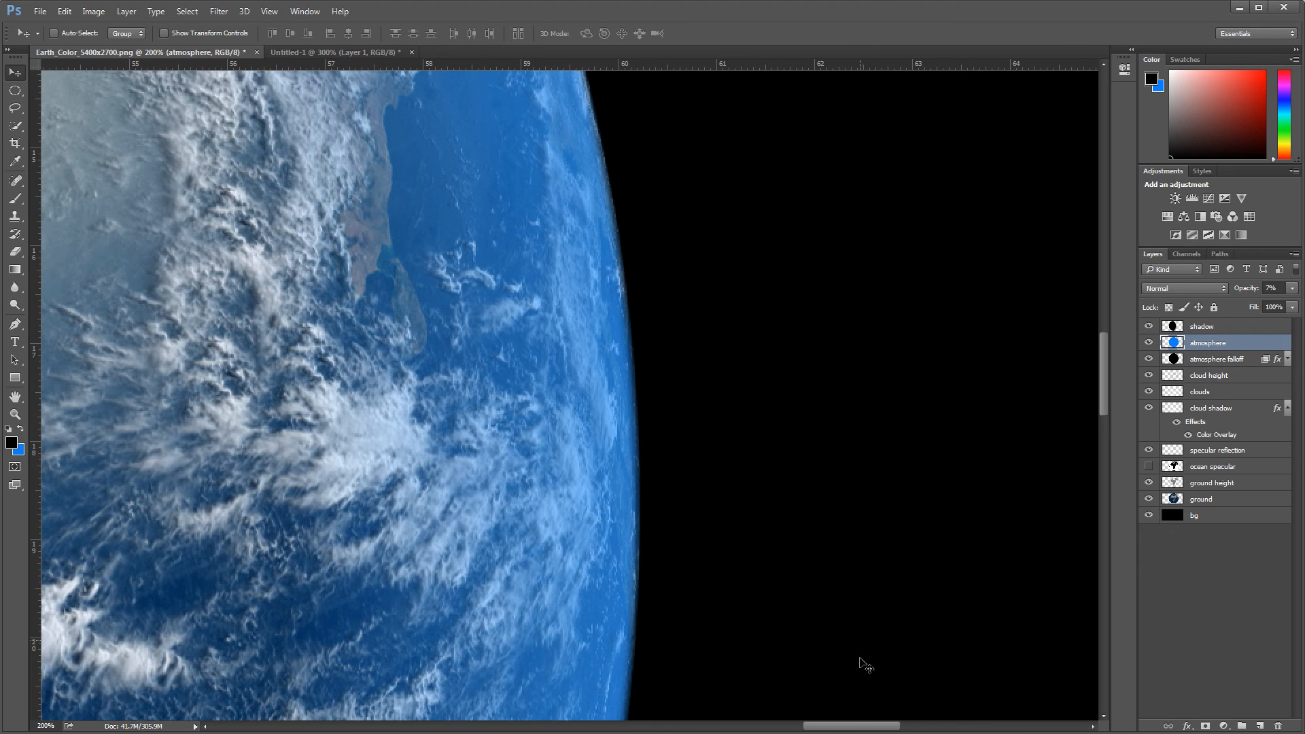
drag(862, 726, 896, 708)
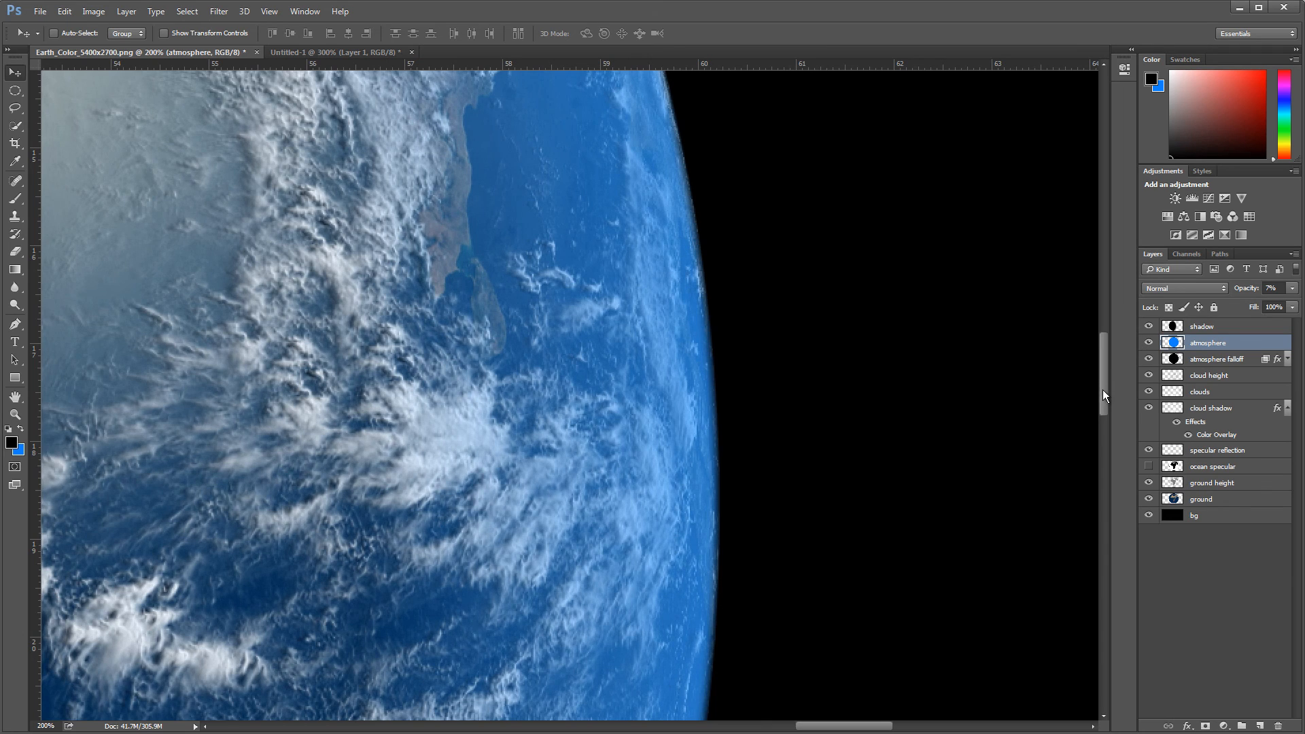
drag(1103, 391, 1105, 249)
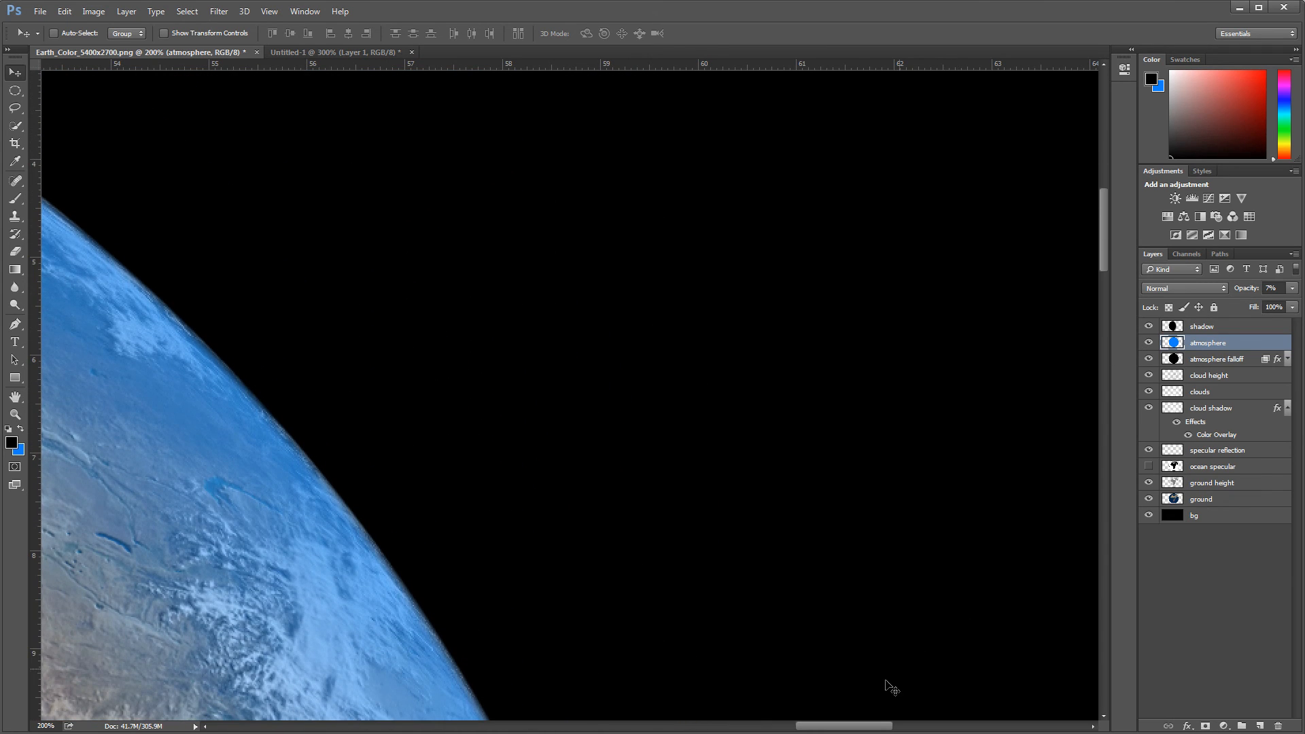
drag(873, 726, 836, 726)
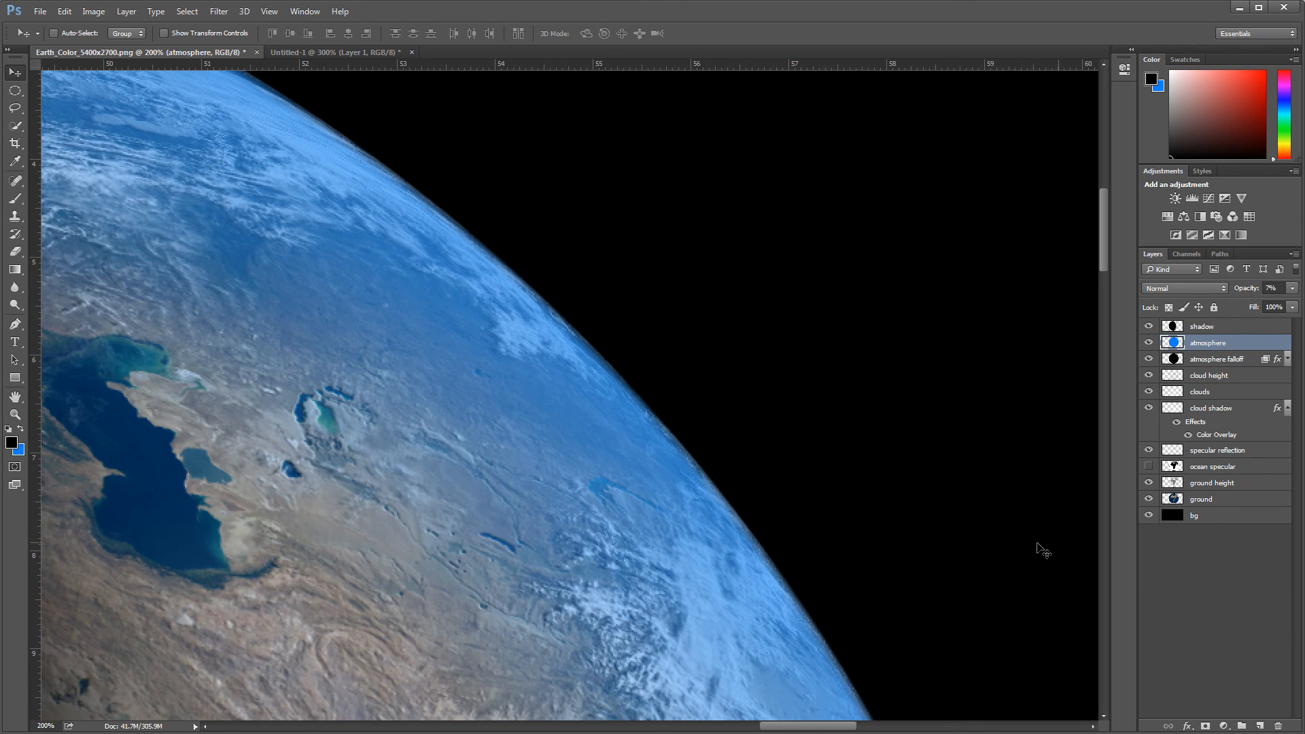
drag(1101, 260, 1102, 302)
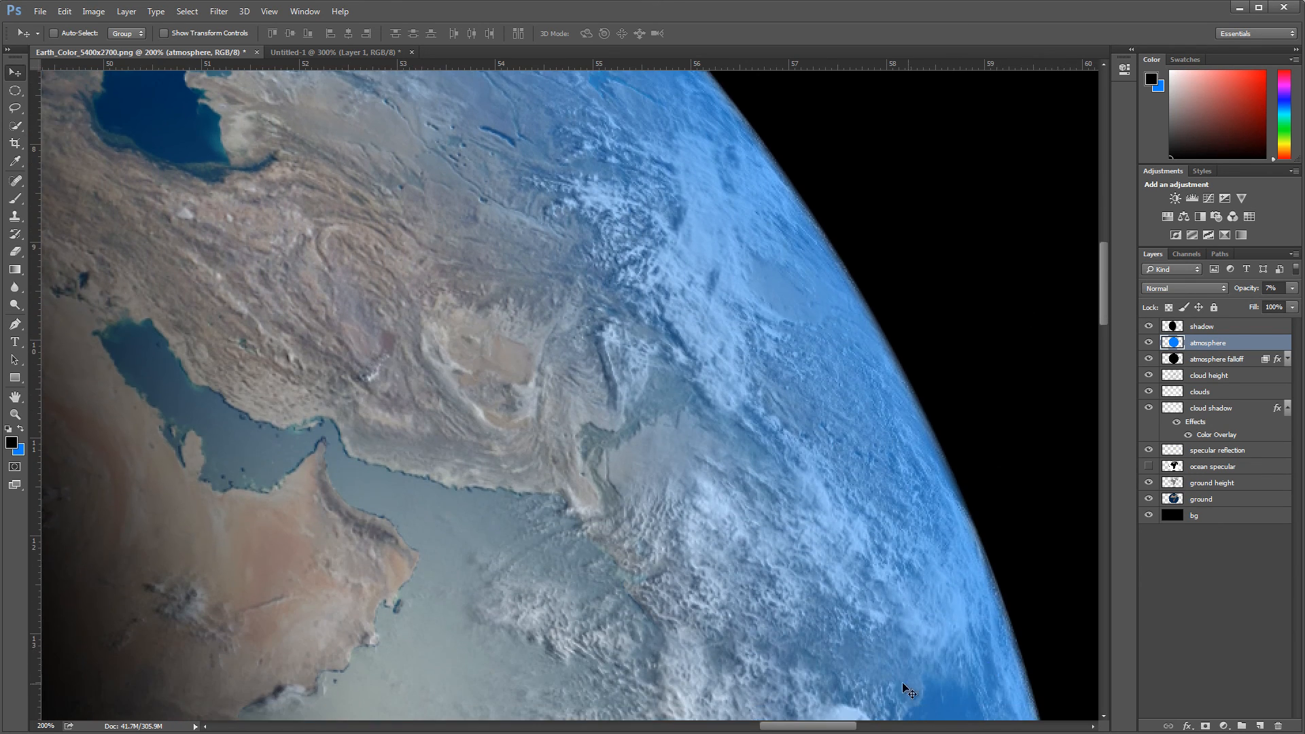
Add a new layer directly above the bg layer and name it "outer atmosphere"
drag(838, 726, 855, 726)
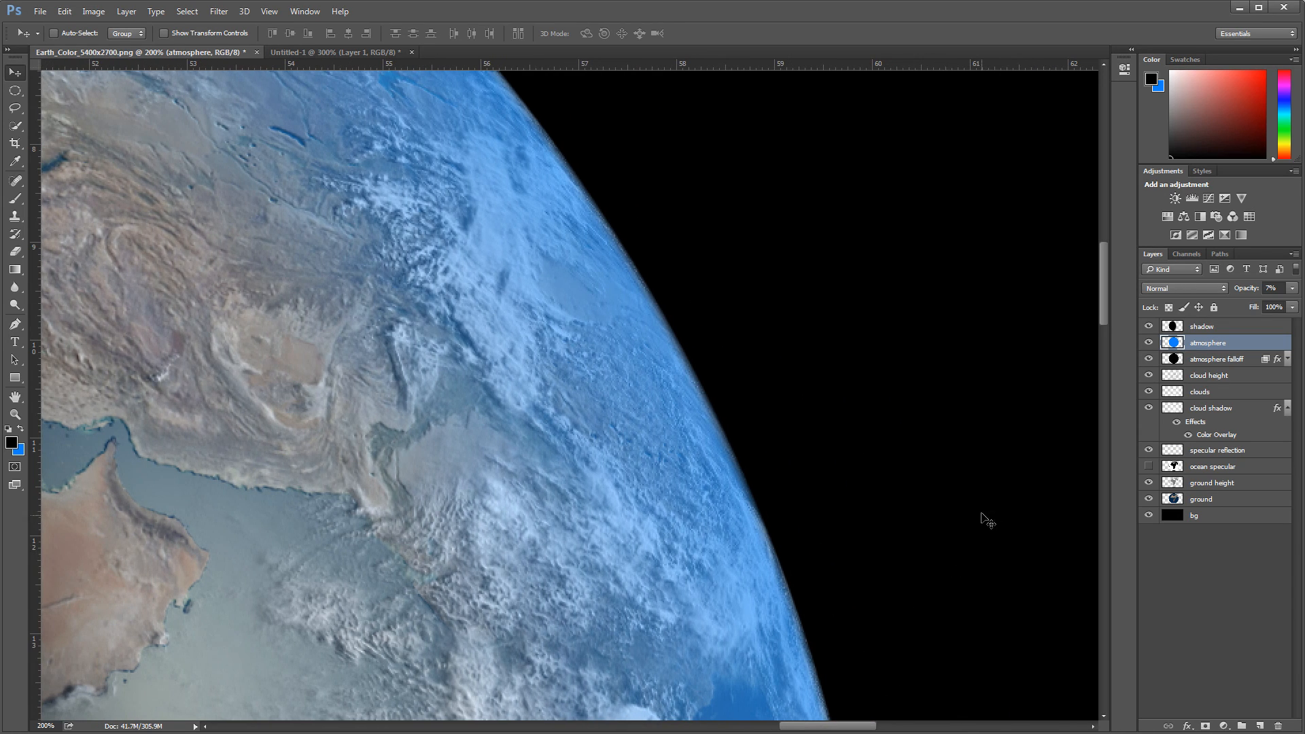
click(1226, 516)
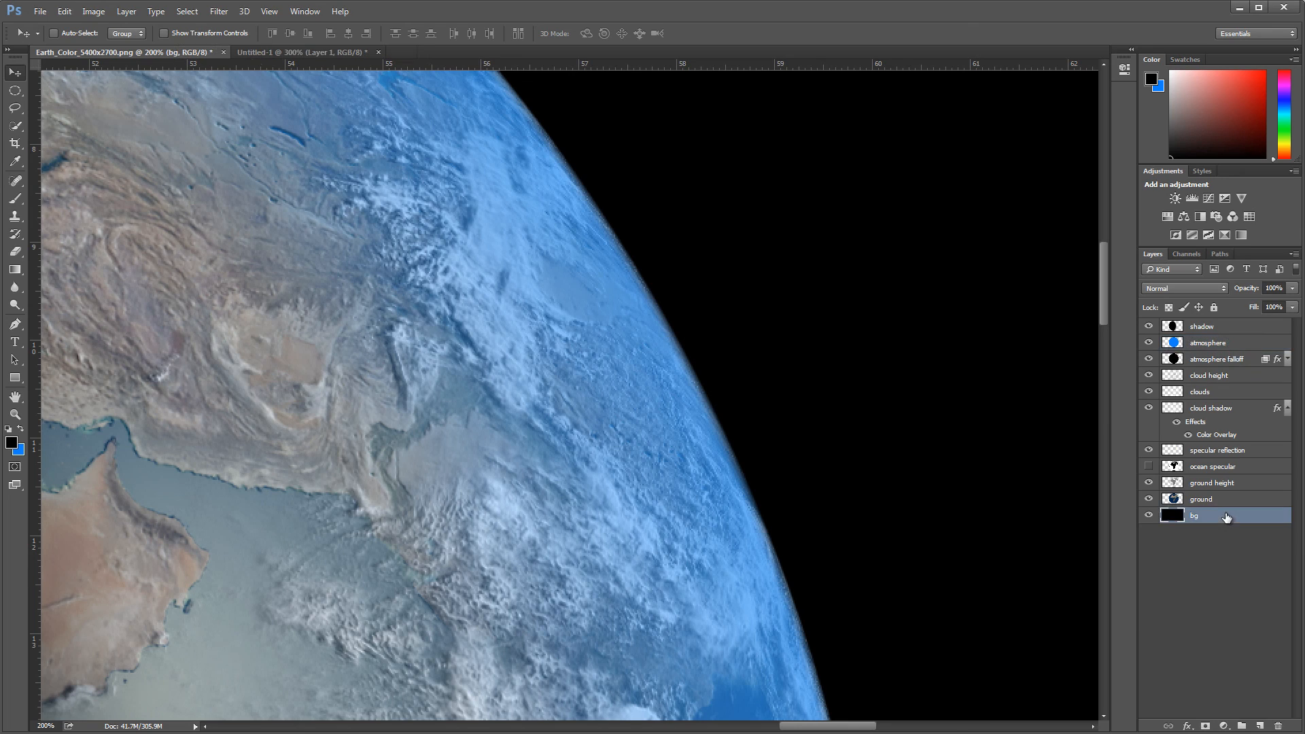
click(1259, 726)
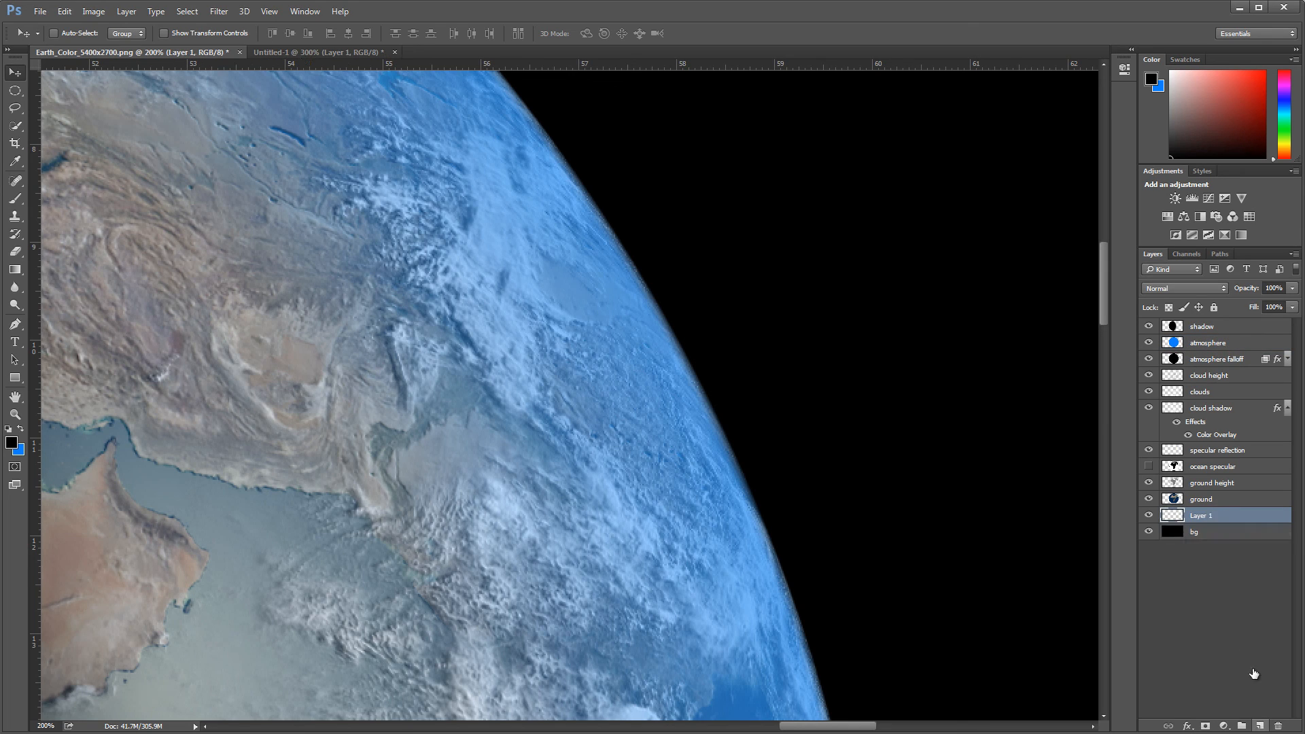
double_click(1201, 517)
text(cuter atmosphere)
key(Return)
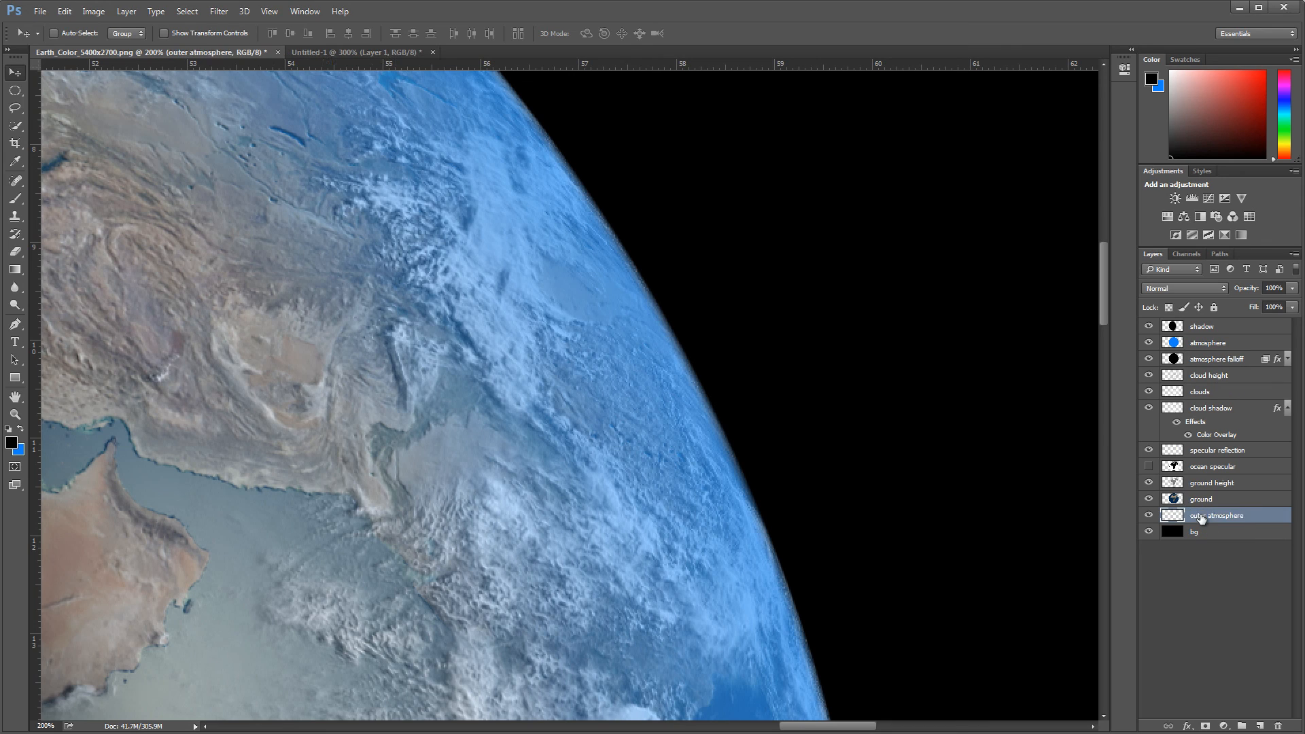
Load the ground layer's outline as a selection, fill it with the black foreground color on the outer atmosphere layer, and deselect
click(1175, 503)
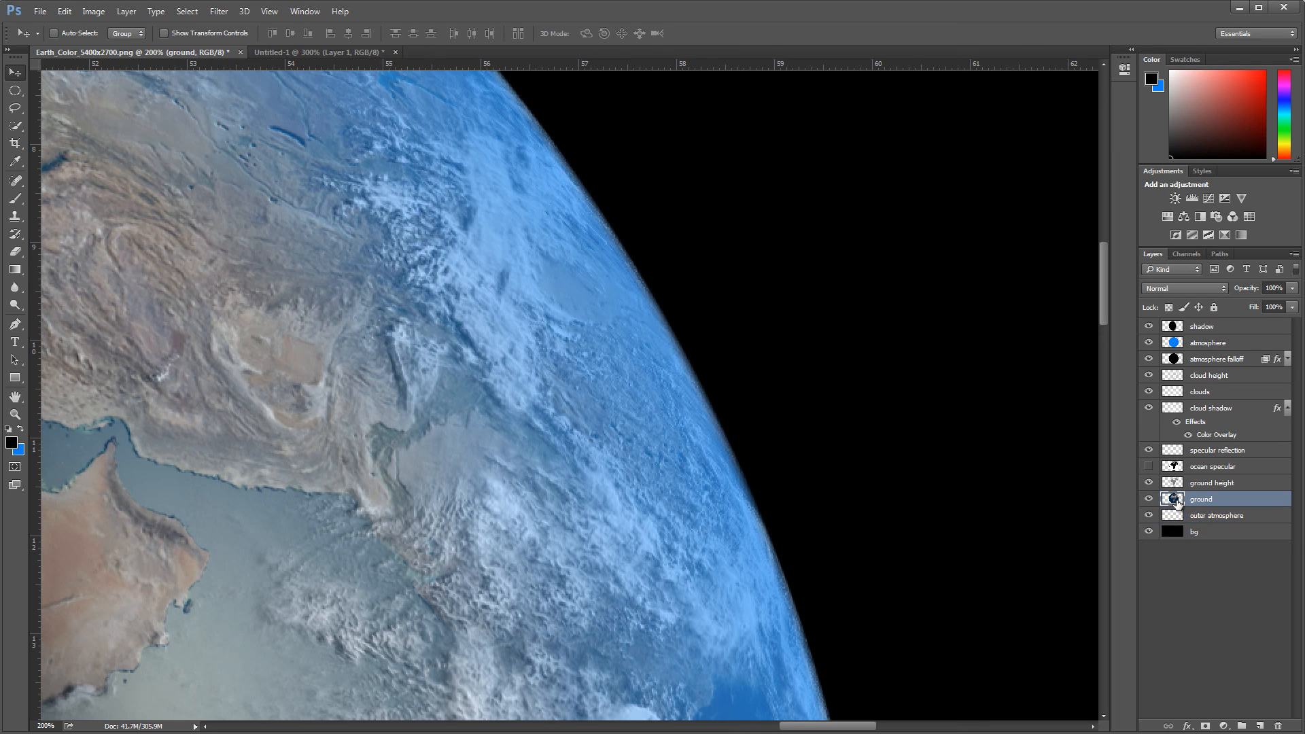
ctrl+click(1175, 503)
click(1171, 518)
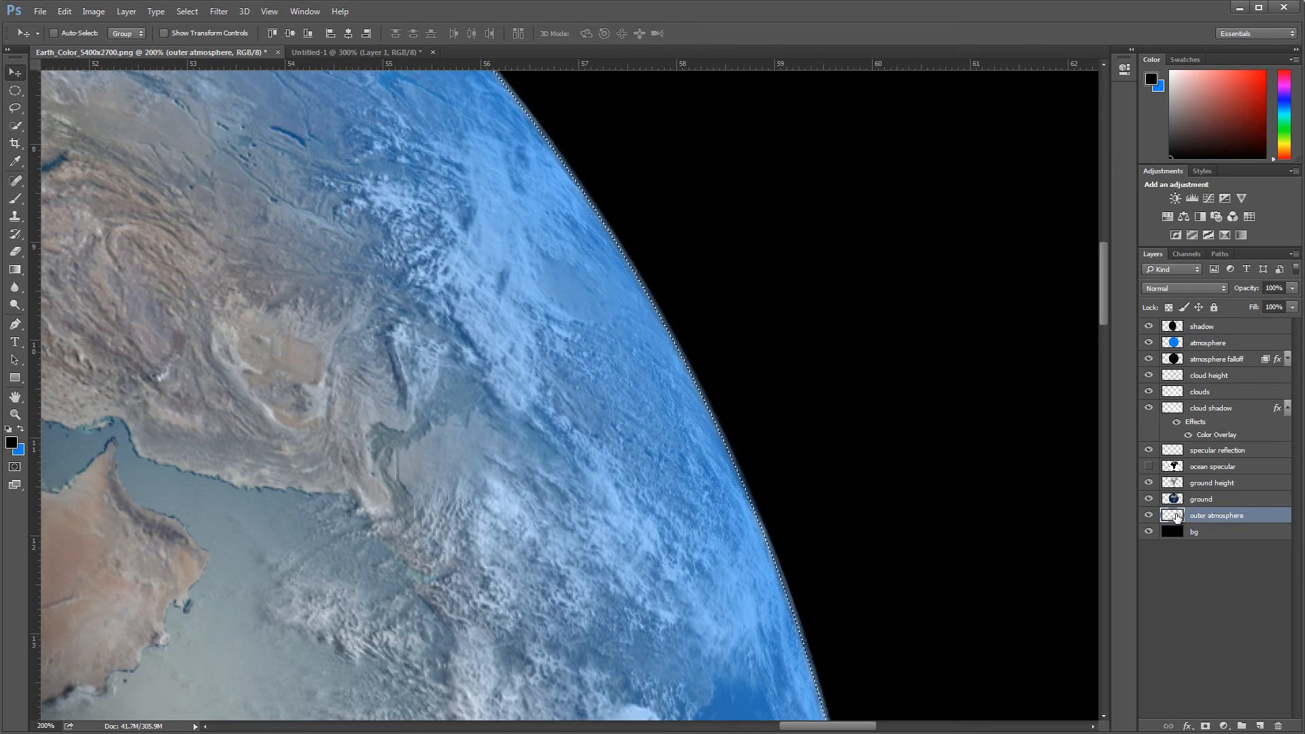
click(65, 12)
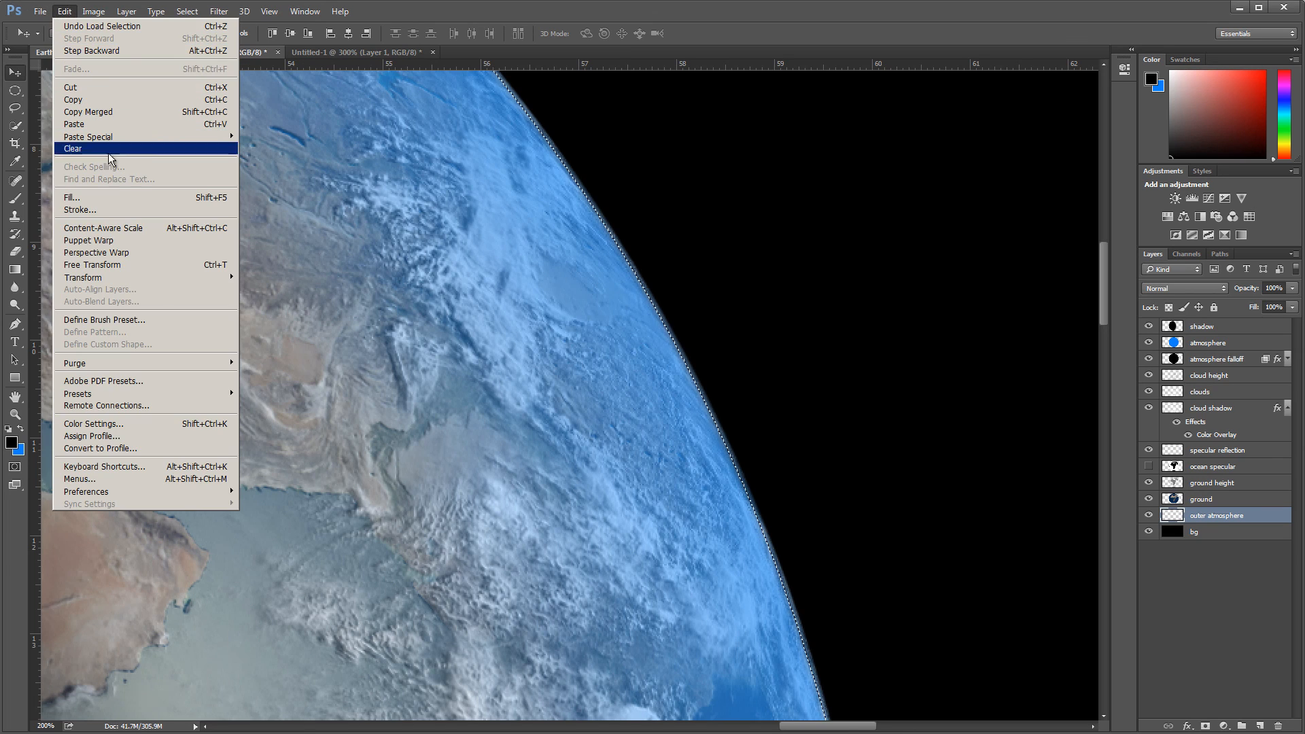
click(113, 197)
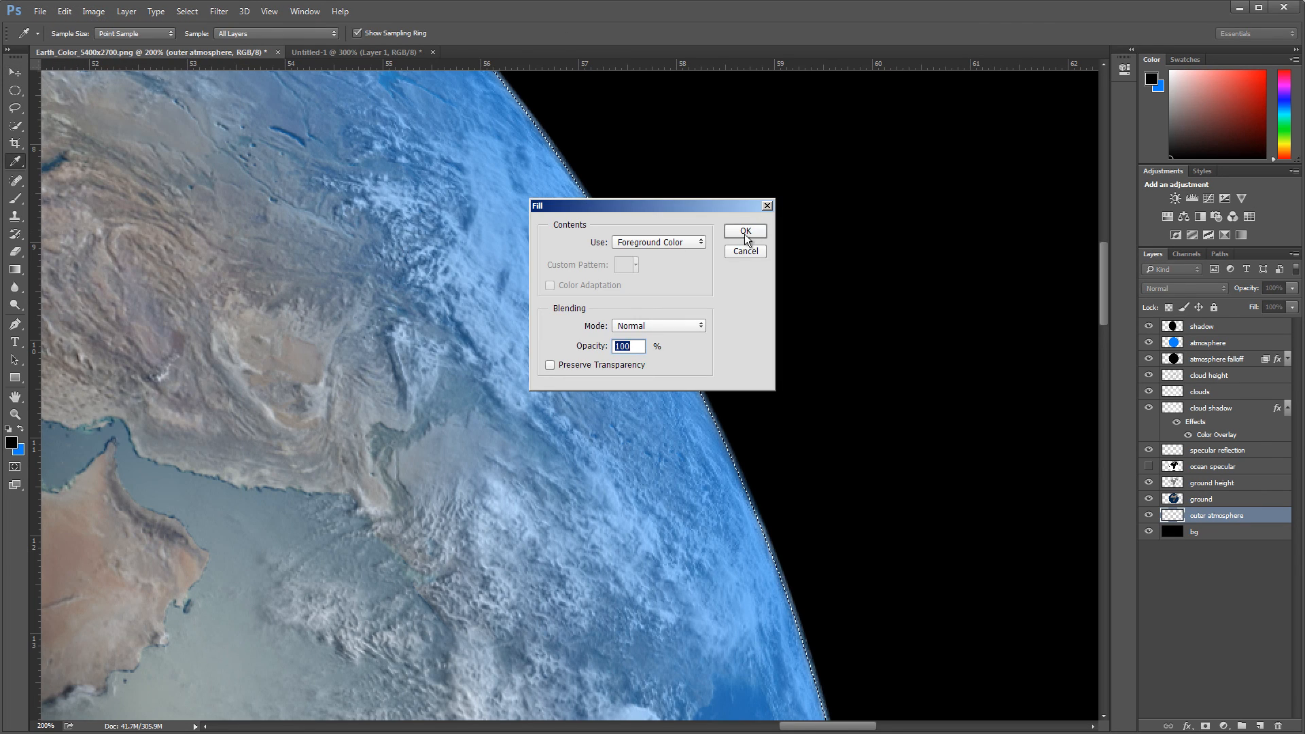
click(746, 231)
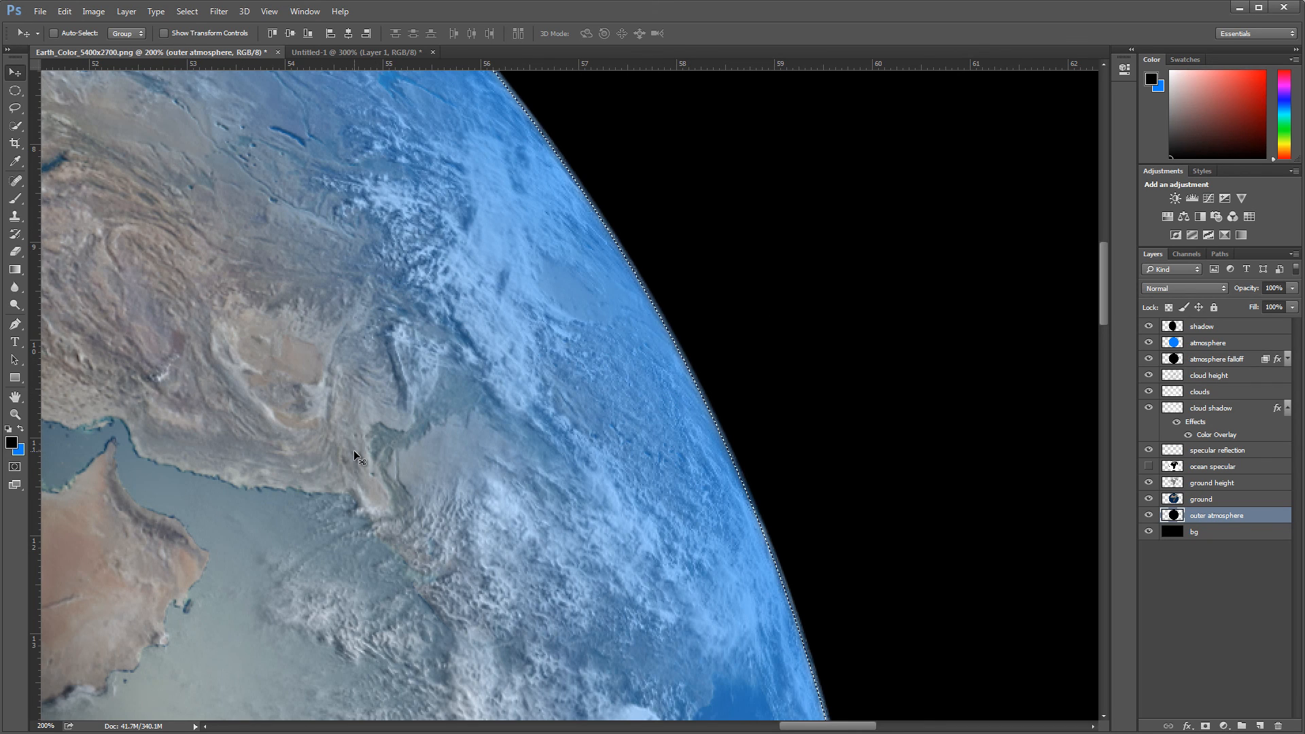
click(187, 11)
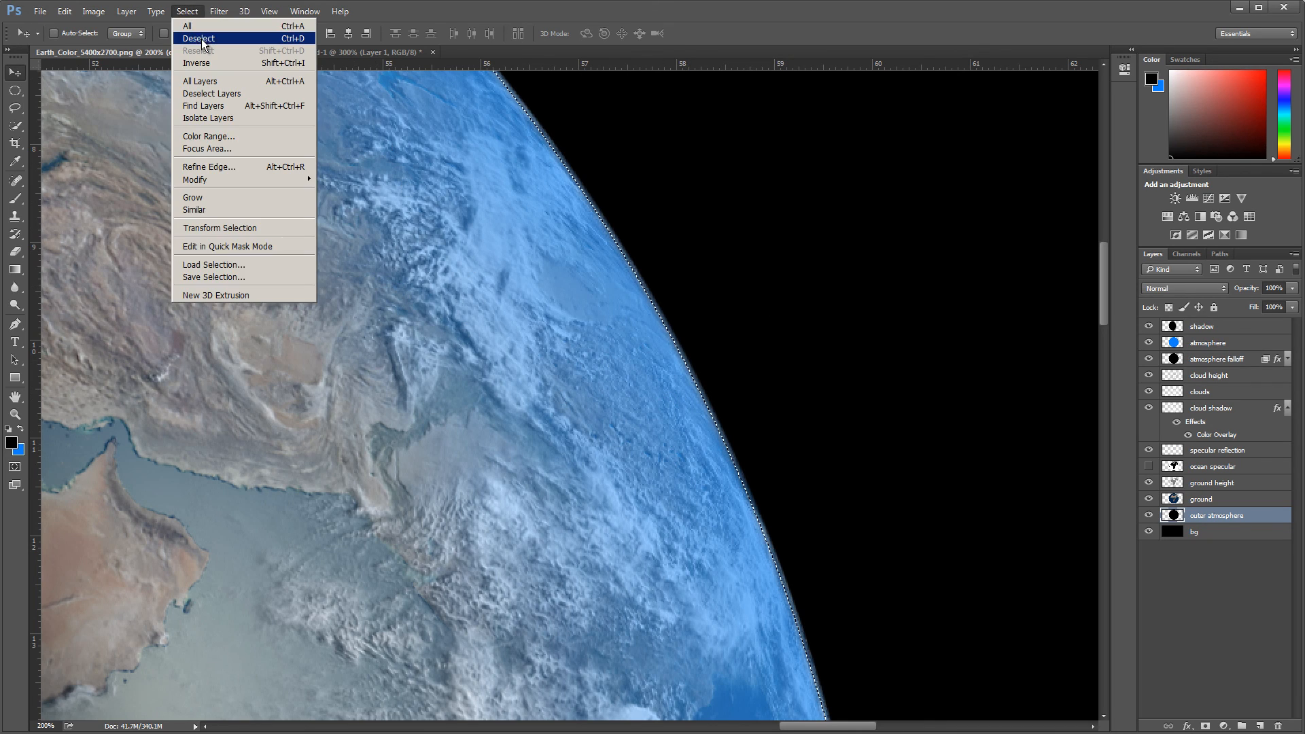
click(201, 39)
Add an Outer Glow to the outer atmosphere layer with 100% opacity and Normal blend mode
click(181, 12)
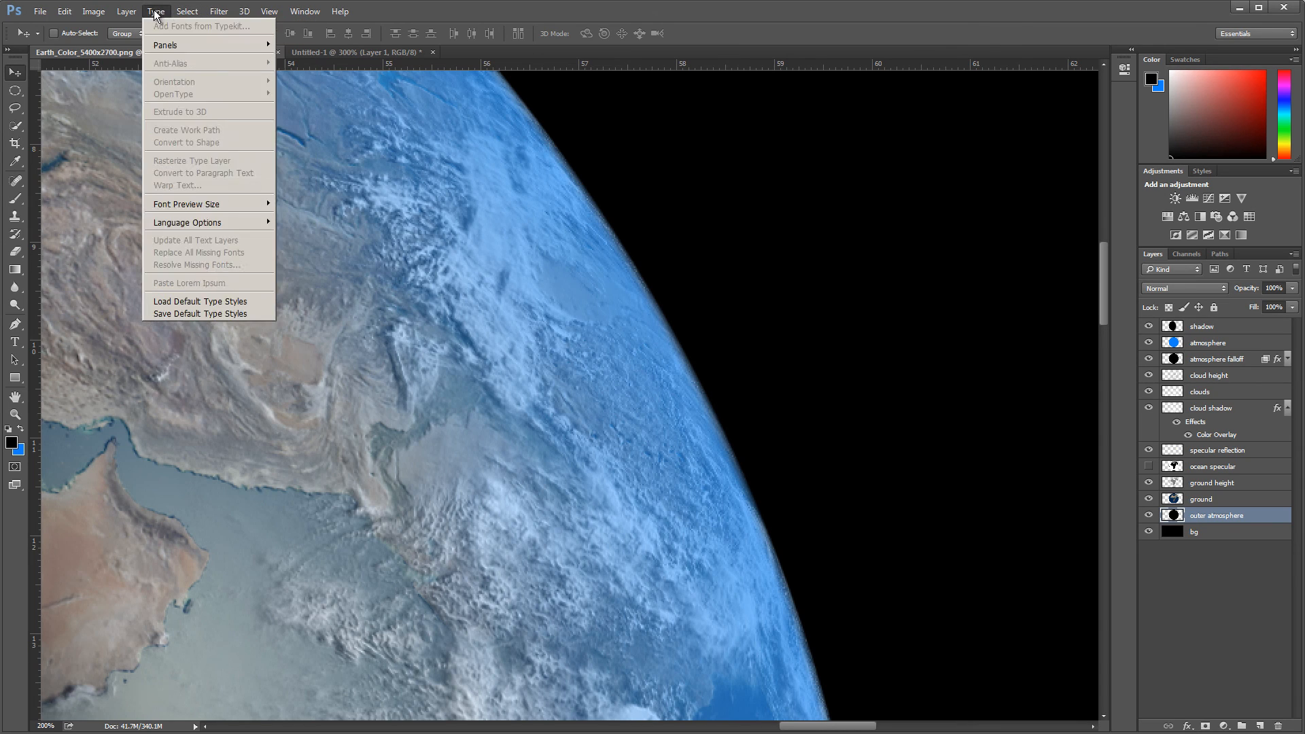
mouse_move(169, 92)
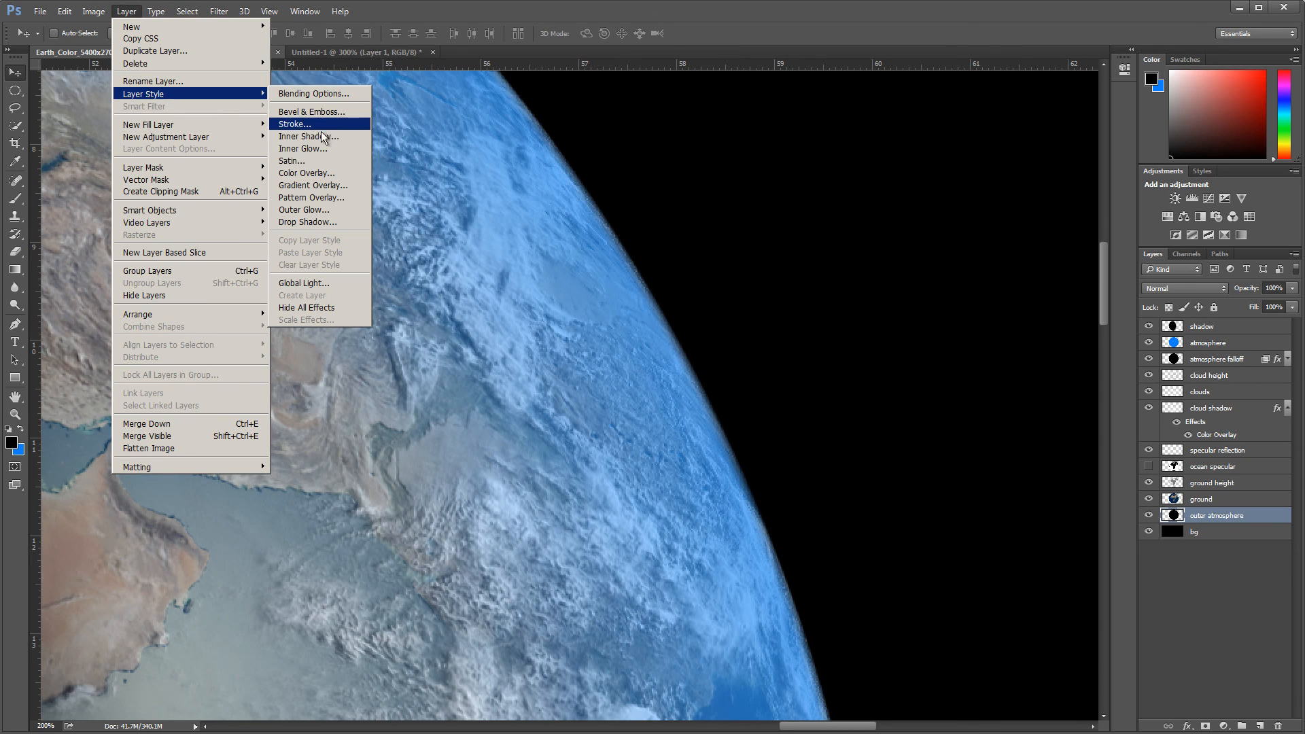
click(323, 216)
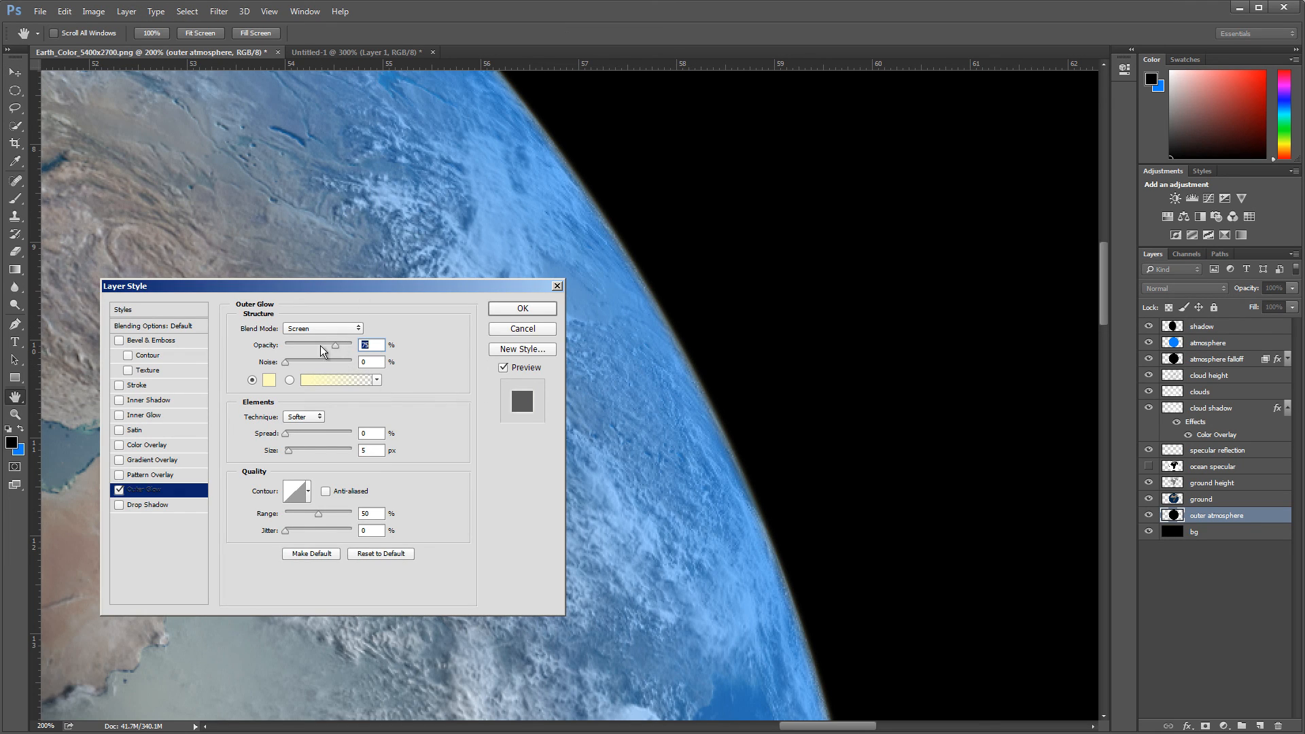
drag(340, 349, 360, 350)
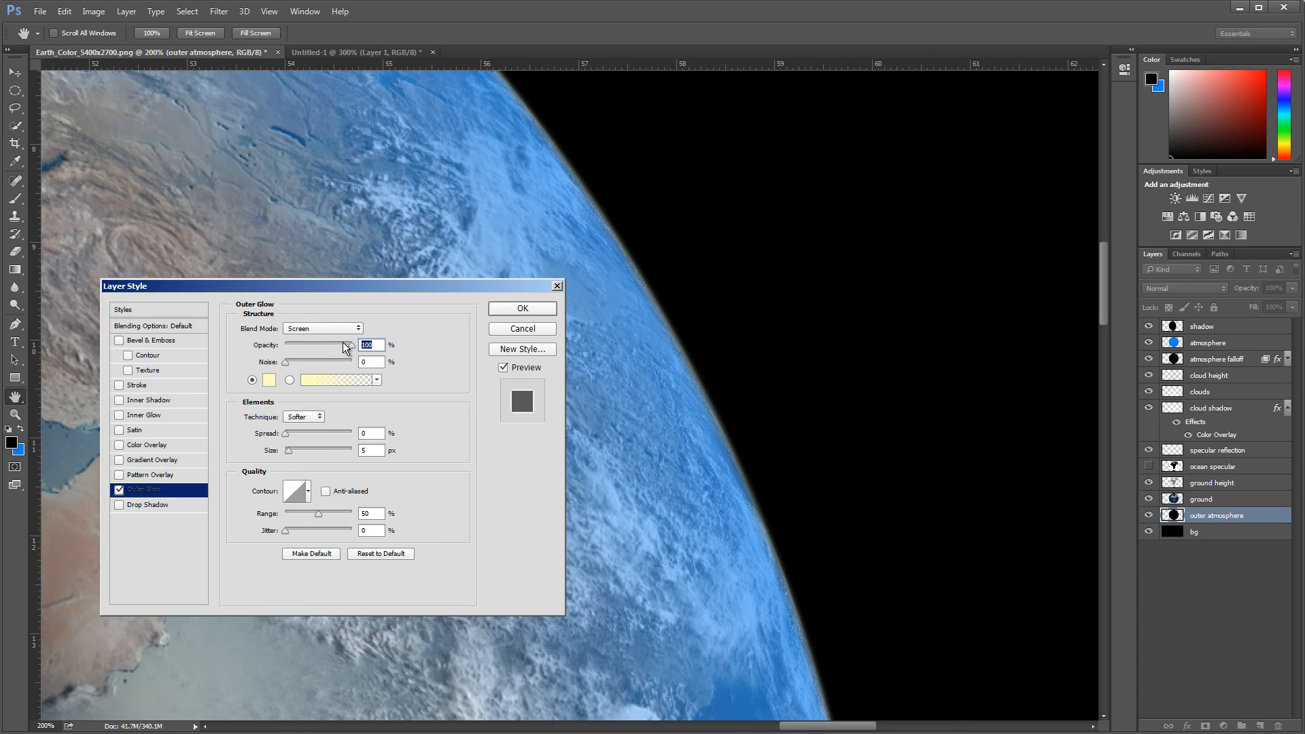
click(321, 330)
click(317, 339)
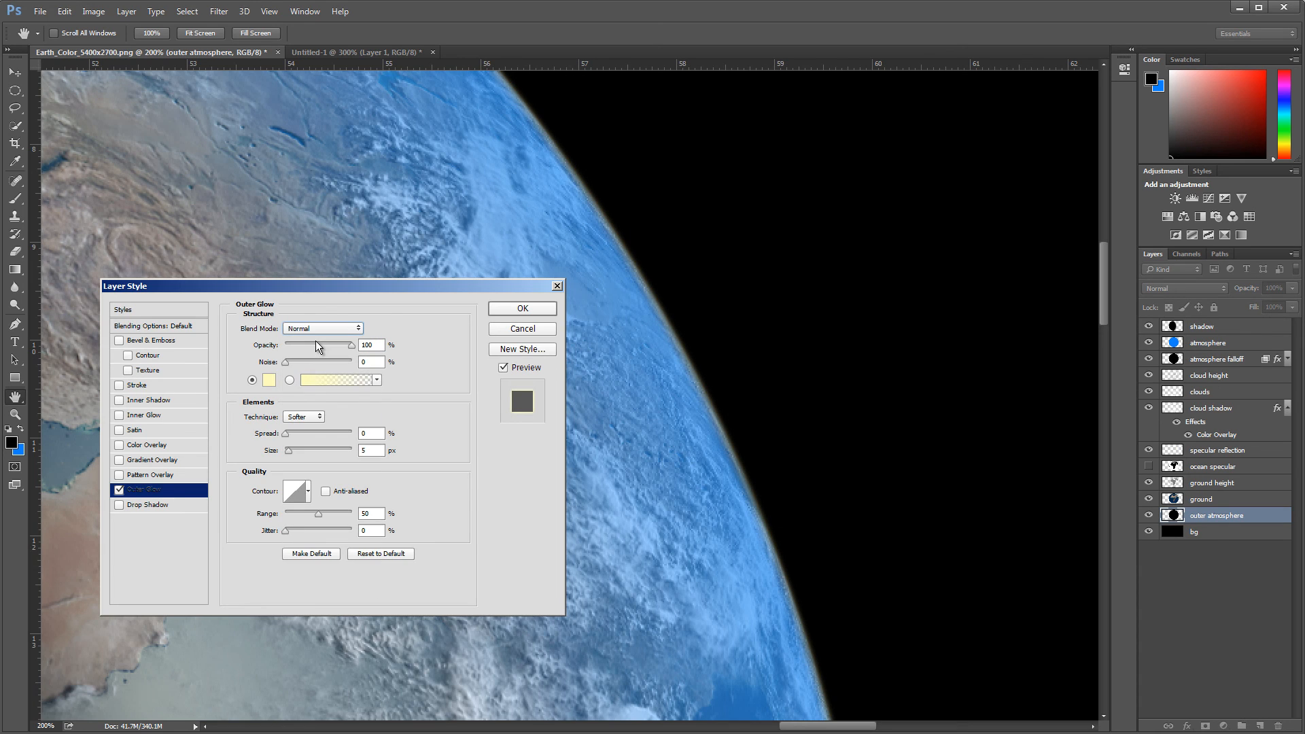
Set the outer glow color to RGB 0, 128, 255
click(269, 380)
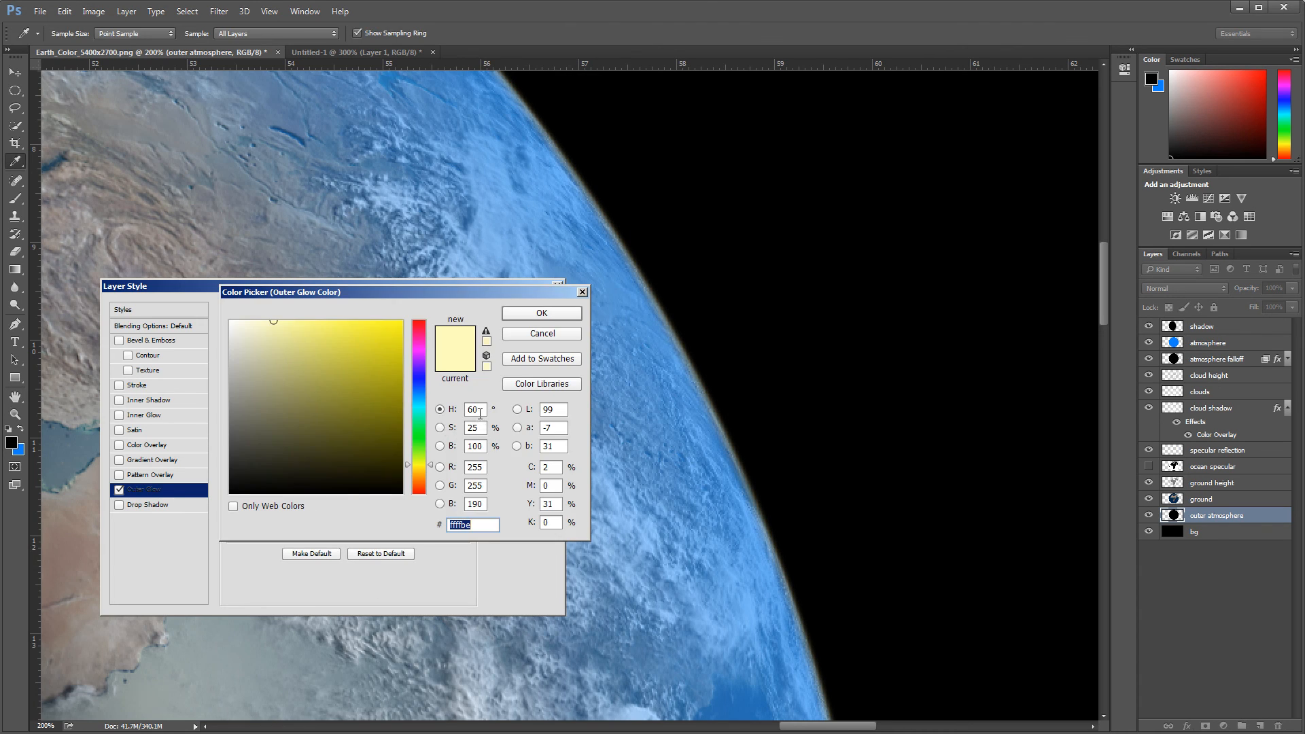
double_click(481, 465)
text(0)
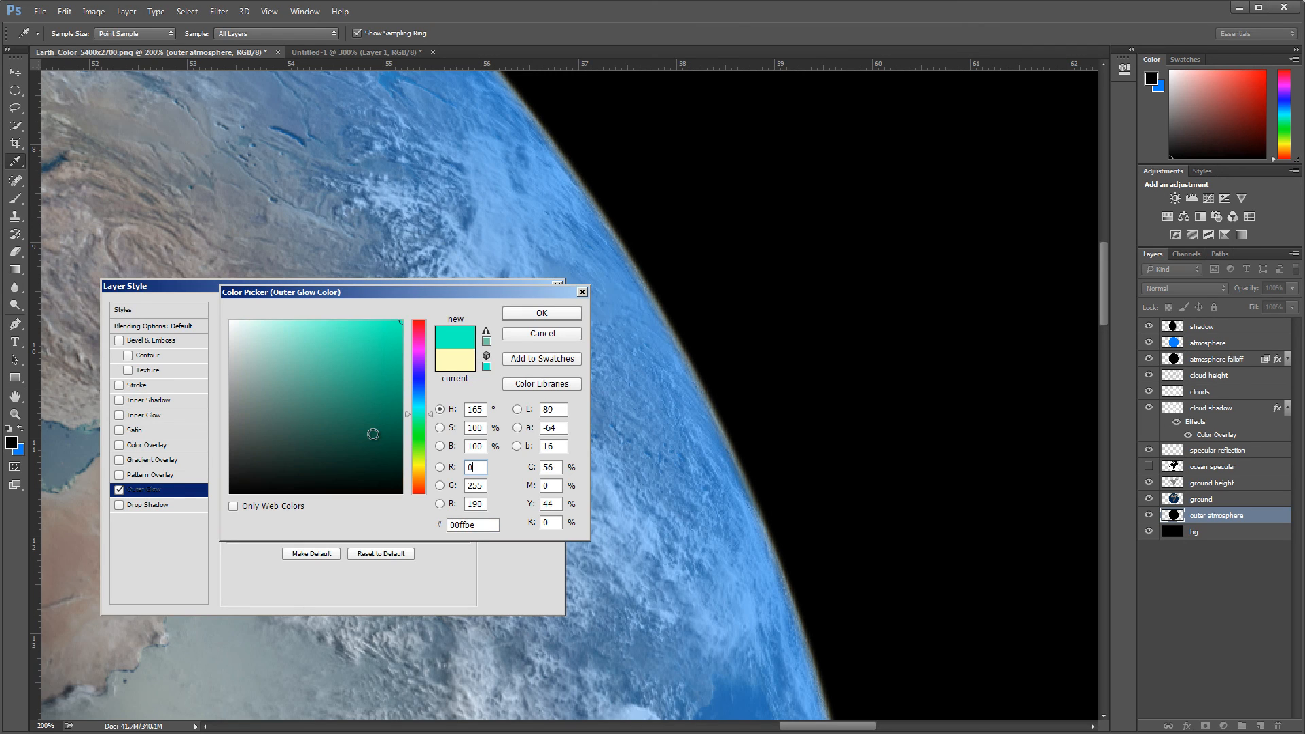
key(Tab)
text(128)
key(Tab)
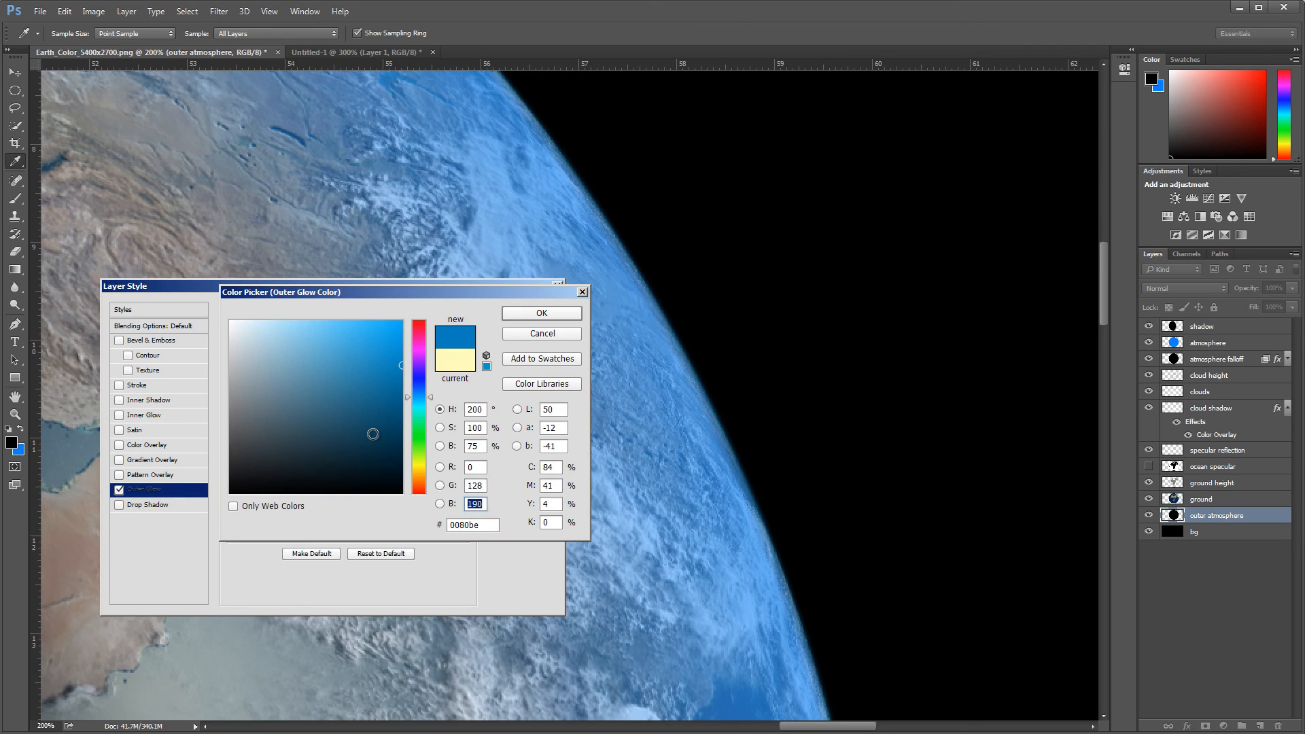
text(255)
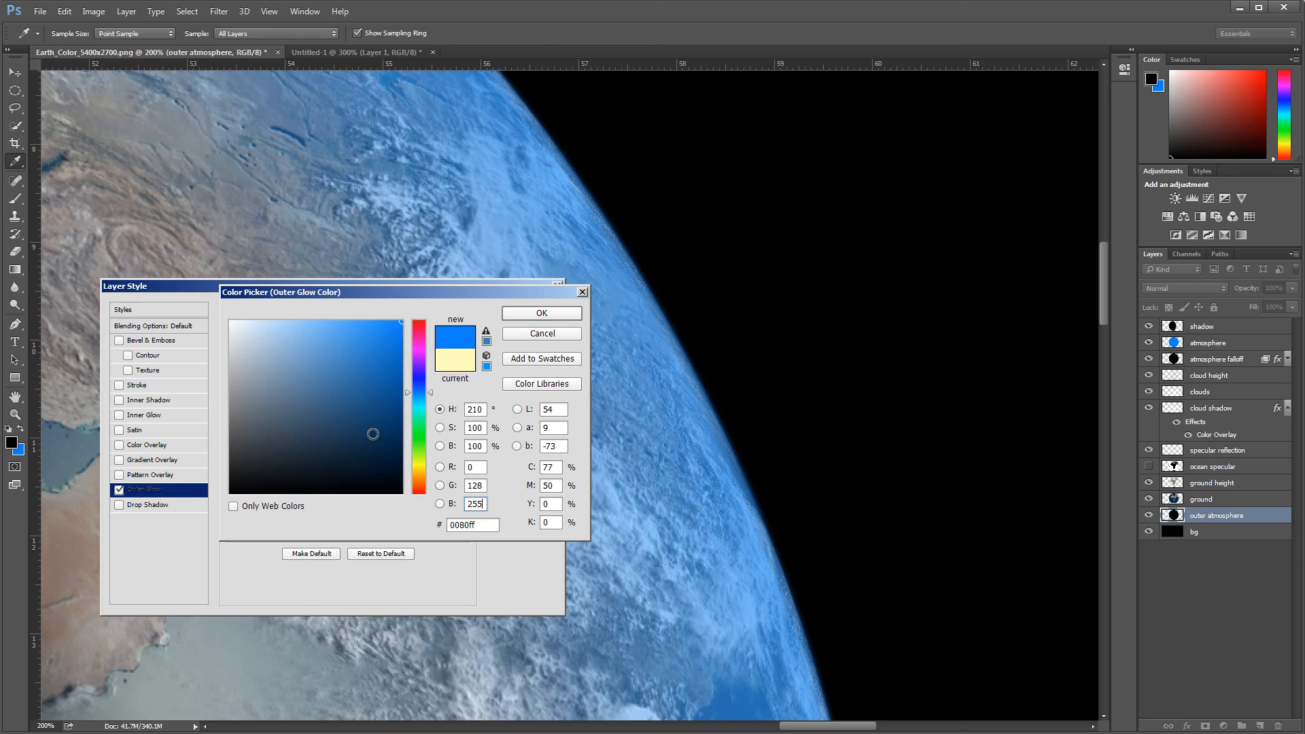
click(542, 312)
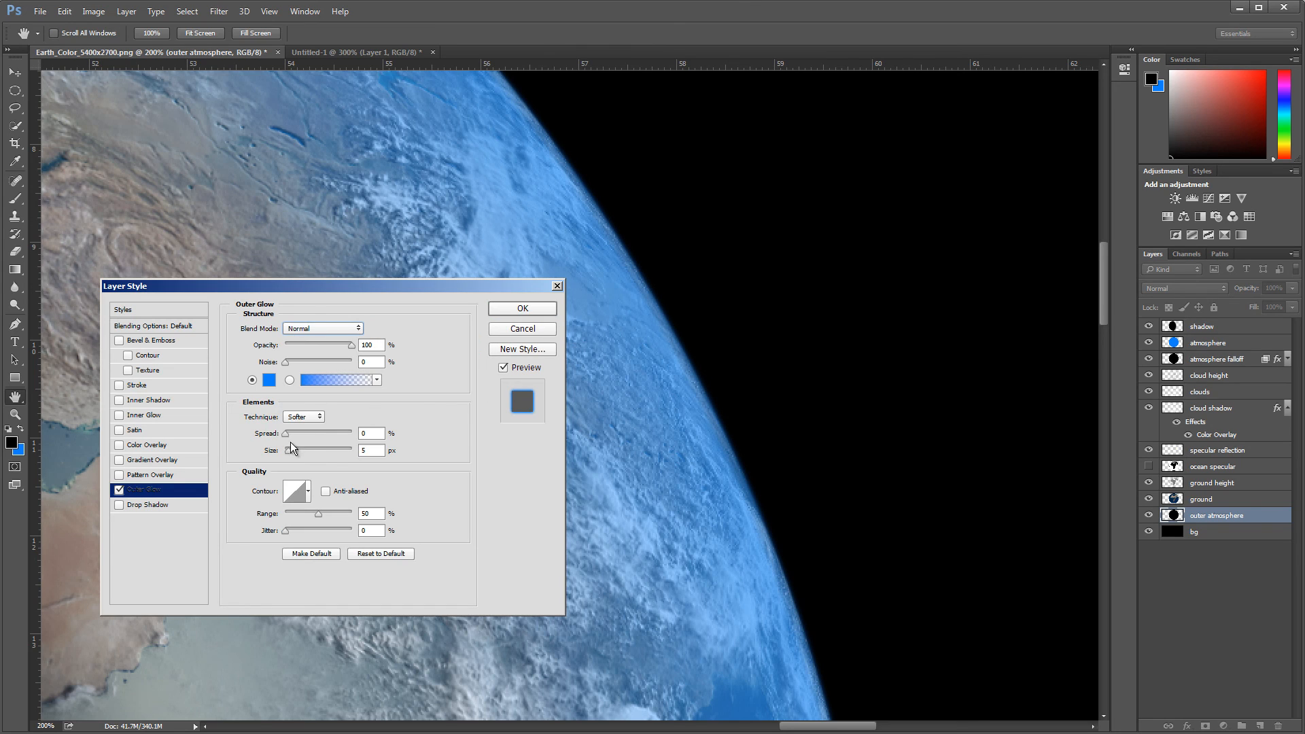
Try a wide outer glow, reduce its size to a narrow rim around the planet's edge, and apply the layer style
drag(288, 452, 327, 453)
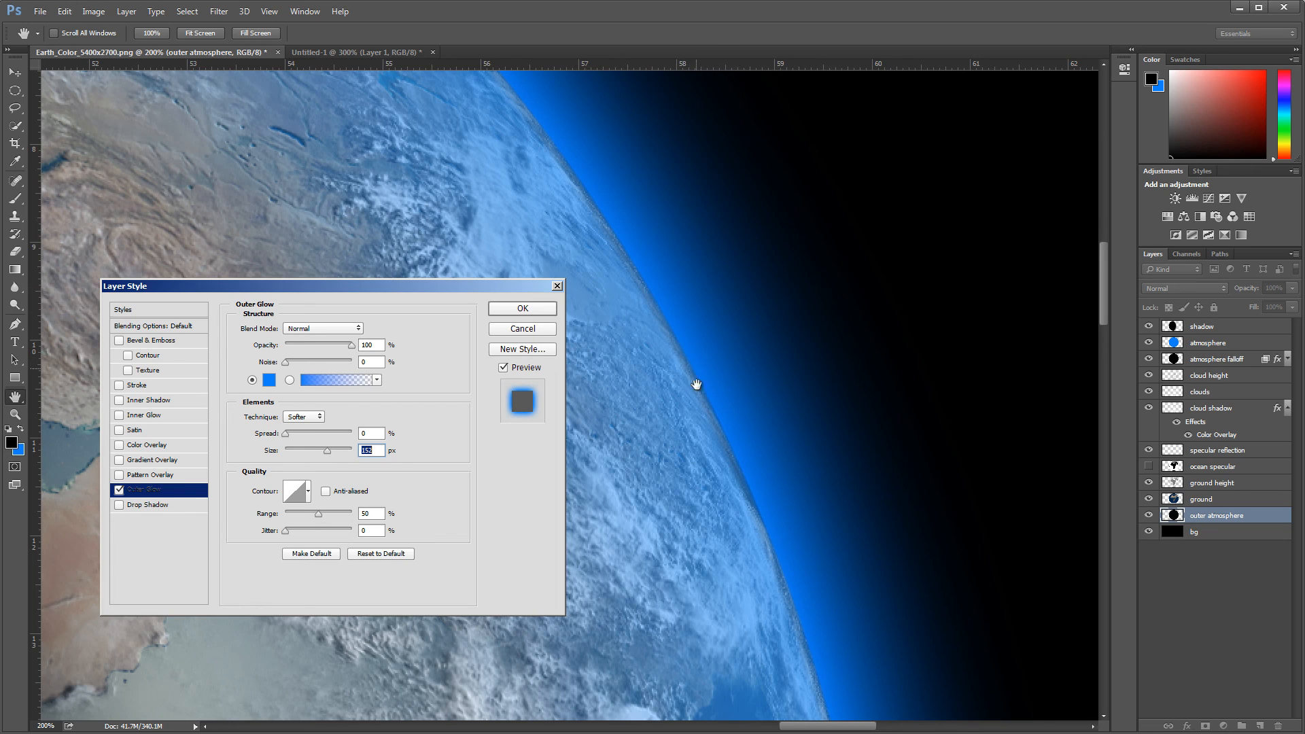
drag(326, 454, 298, 461)
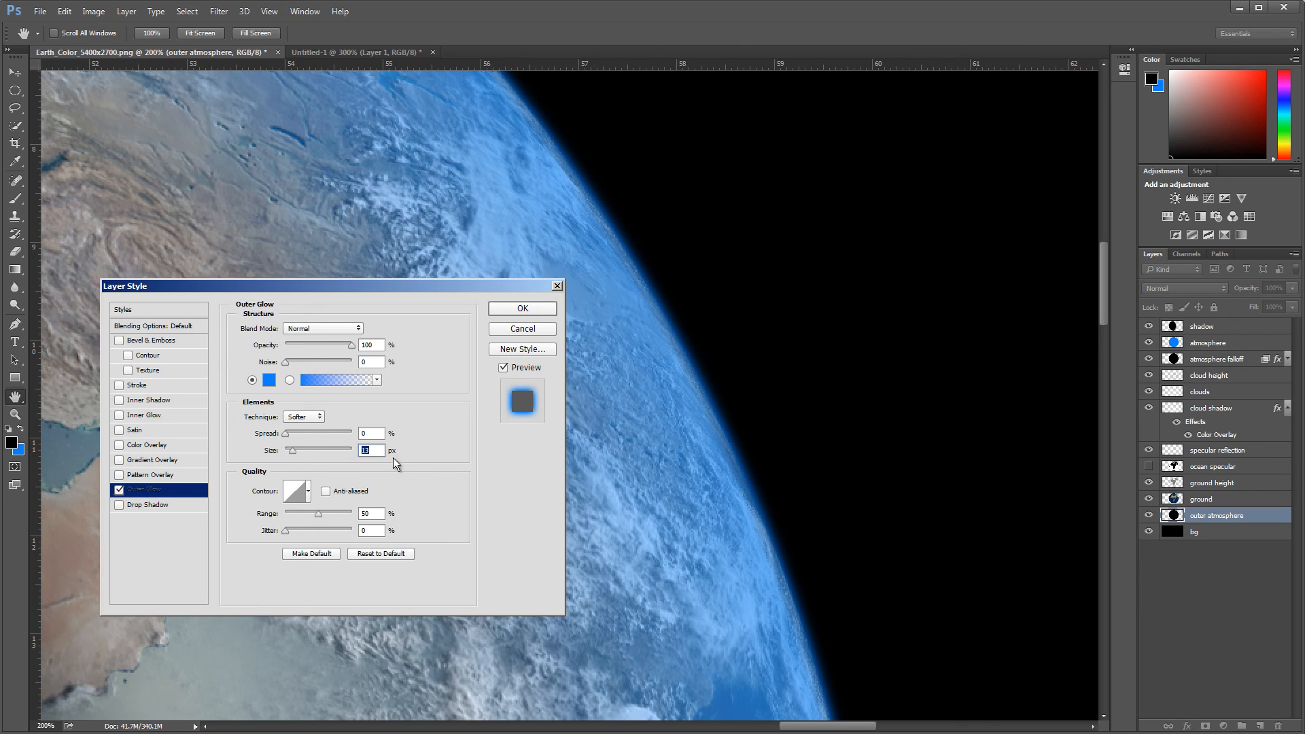
click(523, 309)
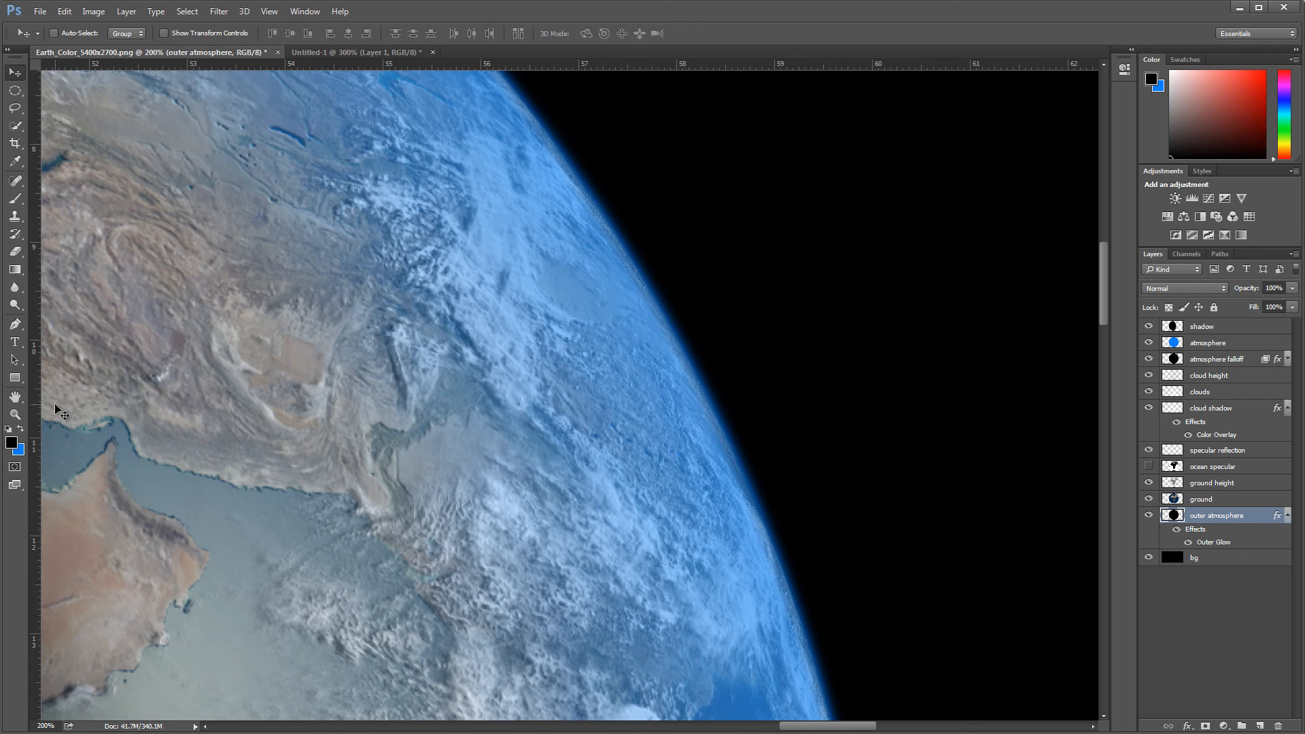
View the whole planet and examine the blue glow along both its sunlit and dark edges
click(15, 414)
right_click(438, 394)
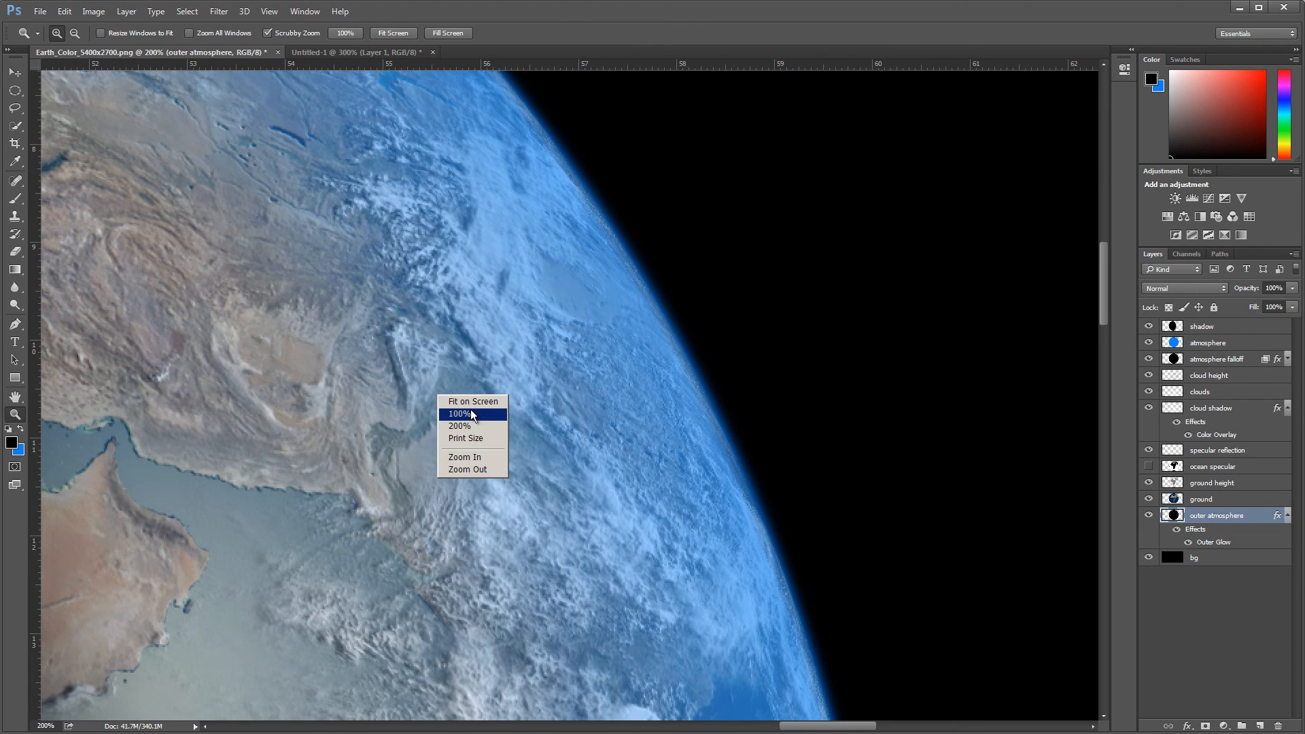
click(473, 401)
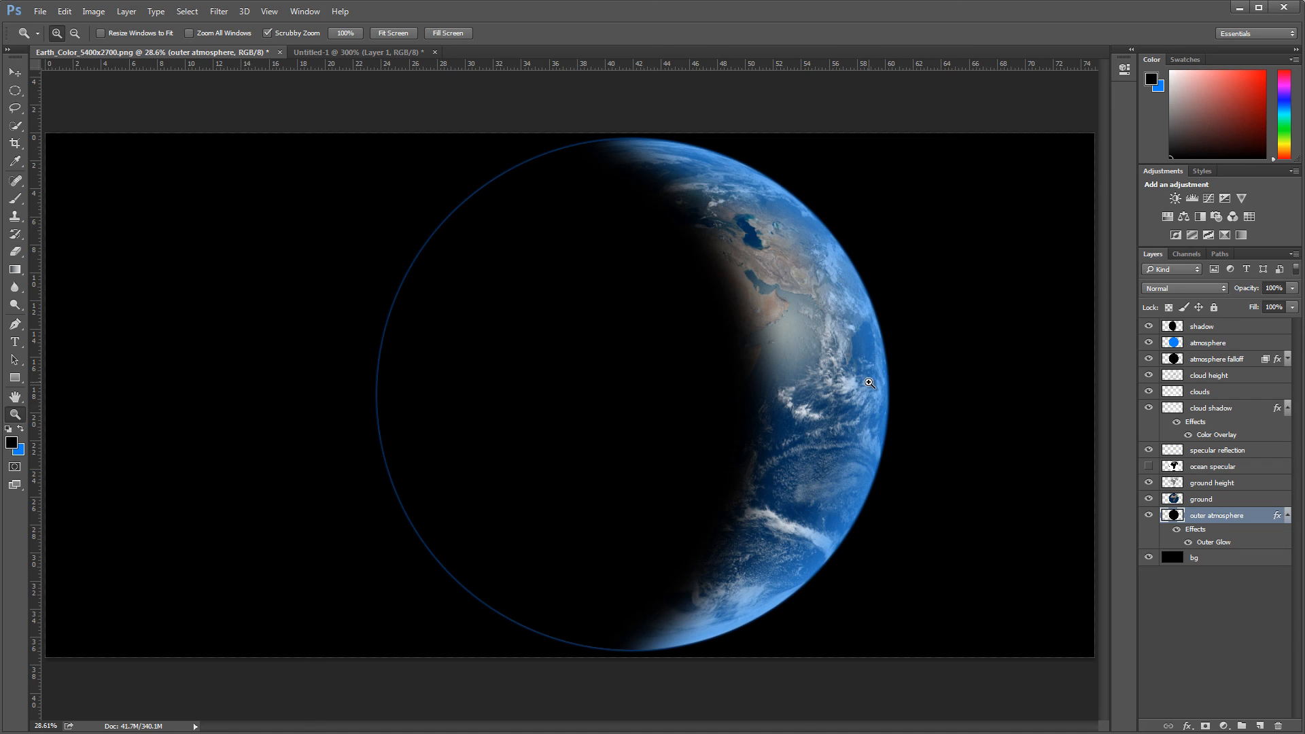
click(885, 380)
click(887, 381)
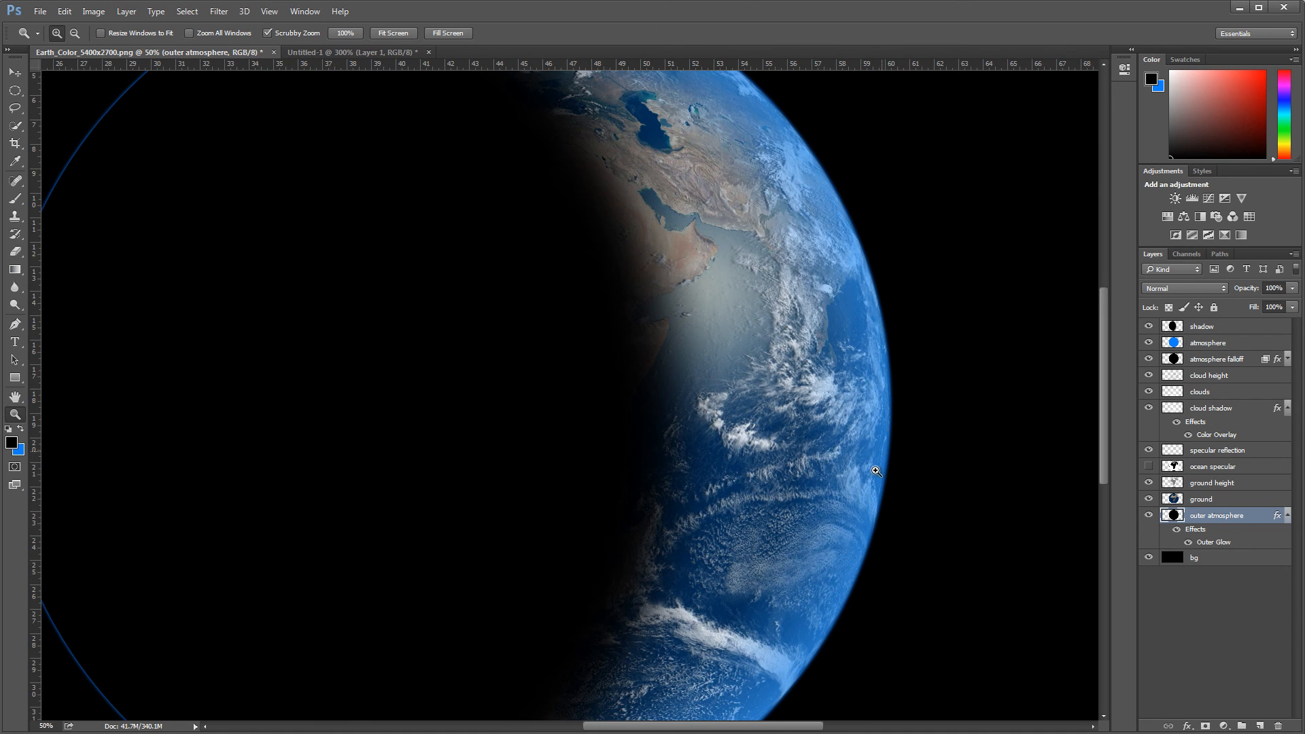
scroll(517, 517, left, 4)
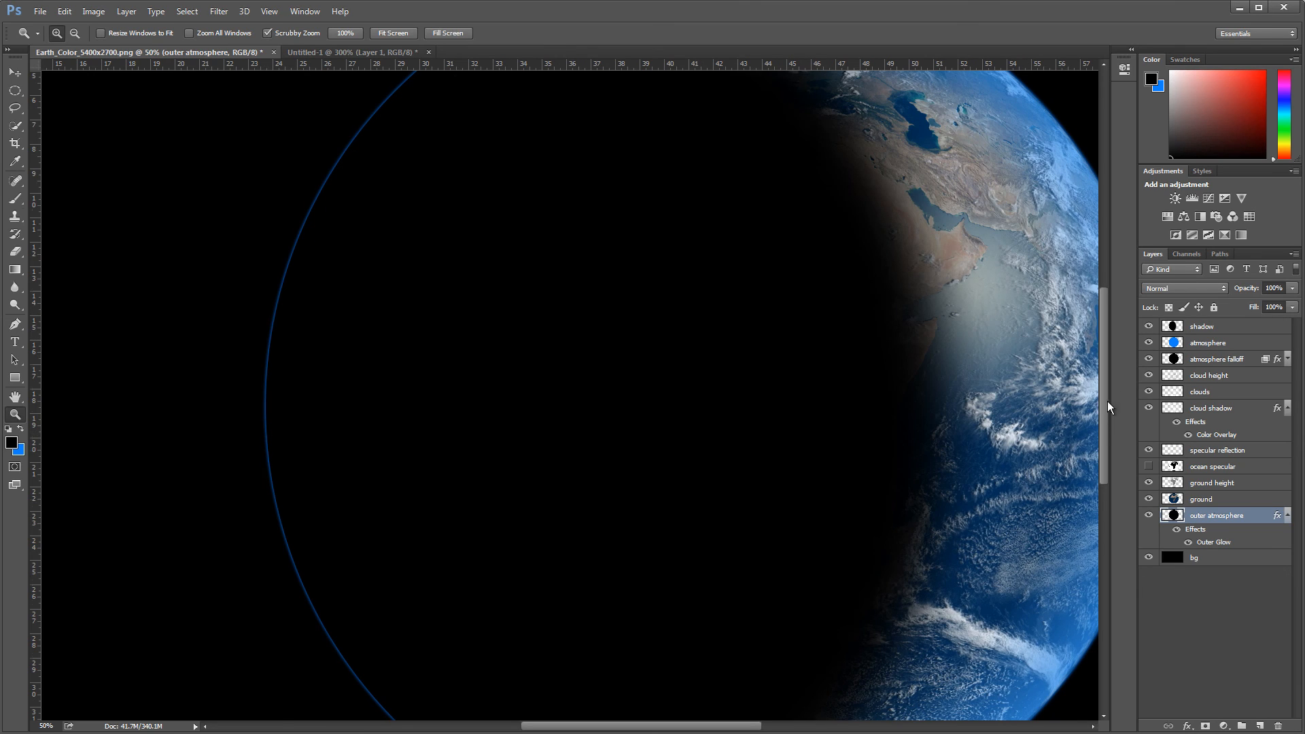
drag(1107, 401, 1116, 344)
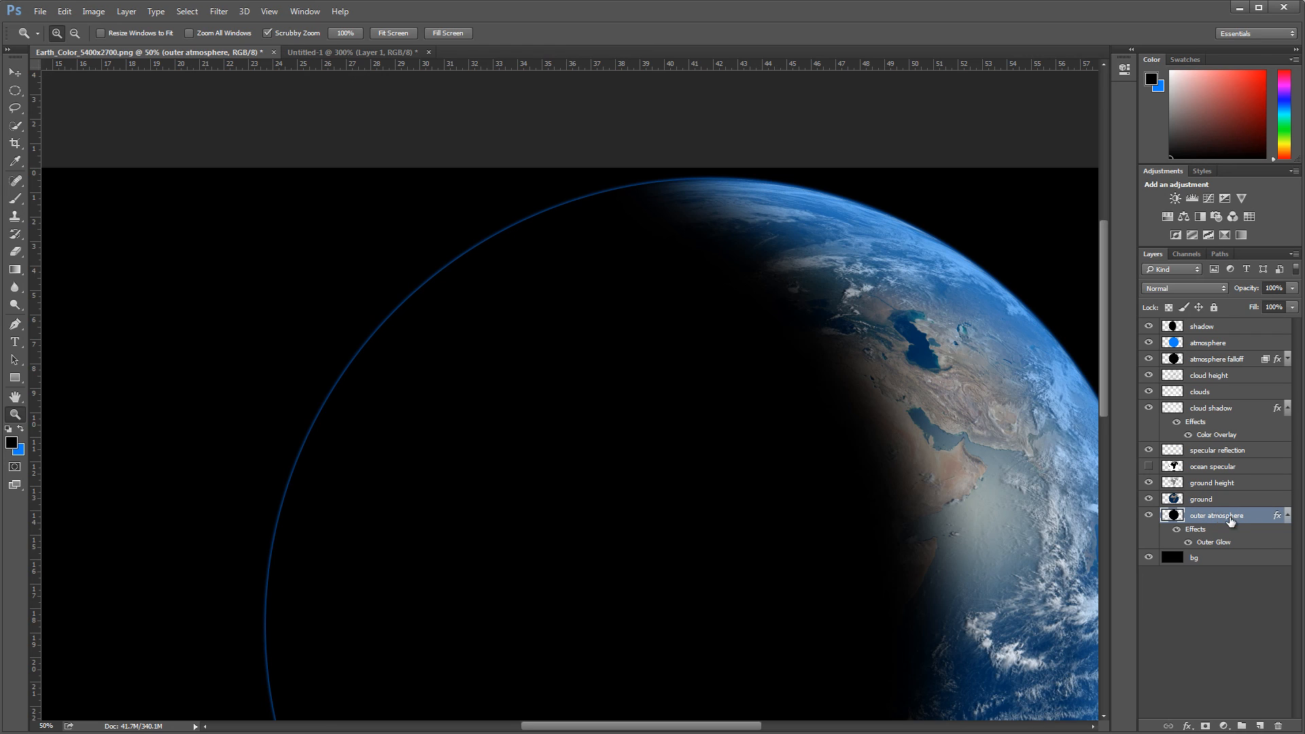
Convert the outer atmosphere's Outer Glow effect into its own layer and delete the original black outer atmosphere layer
click(127, 11)
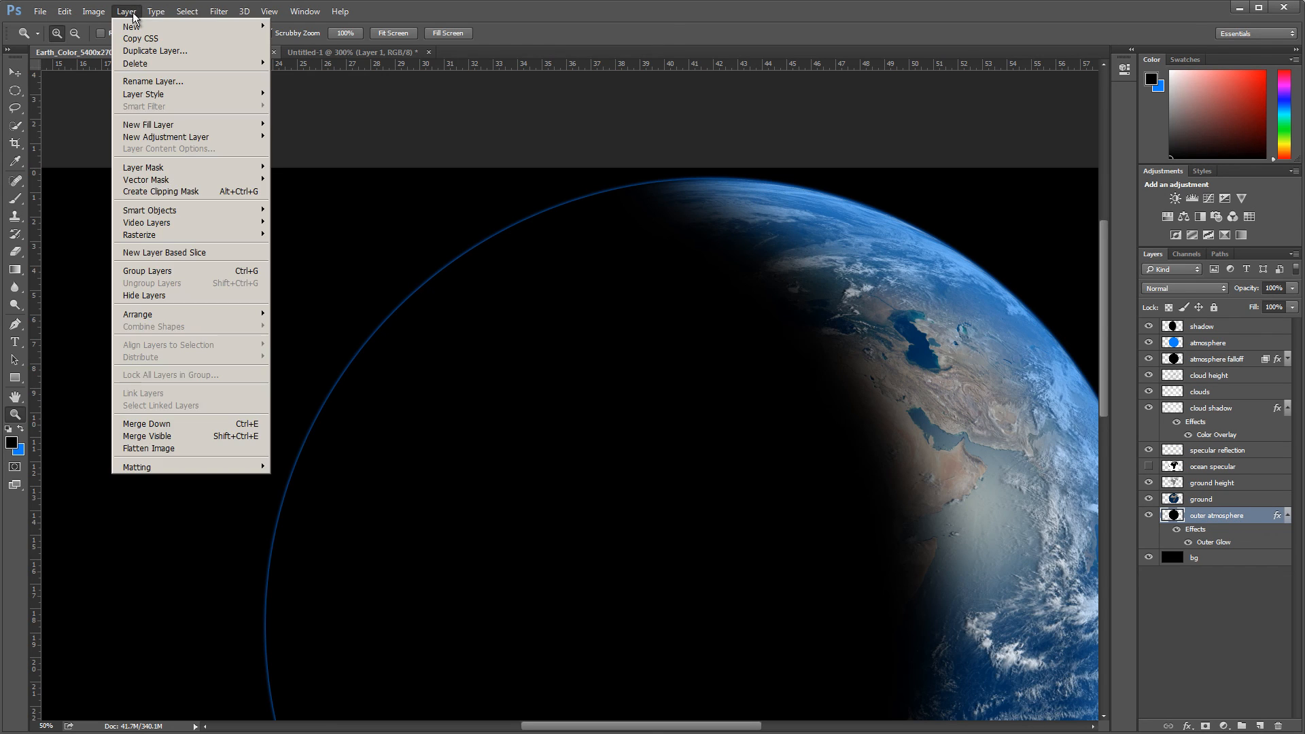
mouse_move(183, 95)
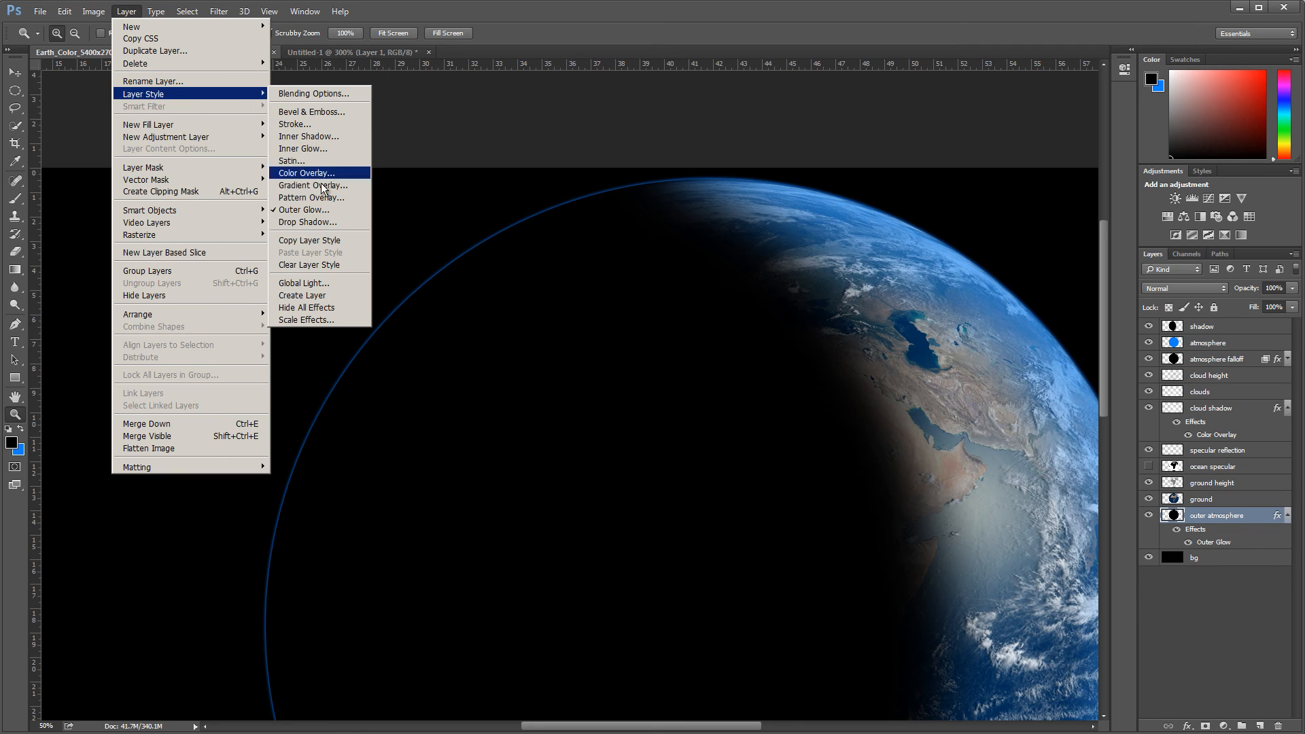
click(328, 303)
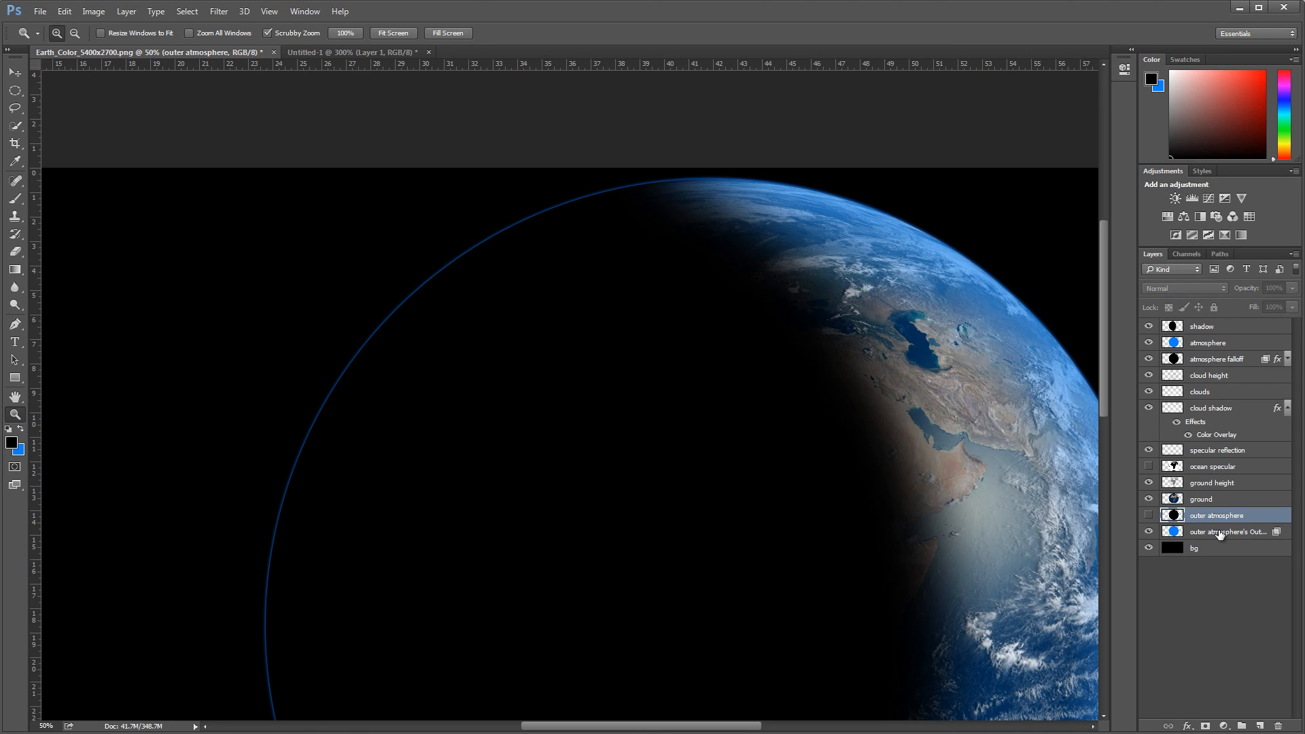
click(1241, 534)
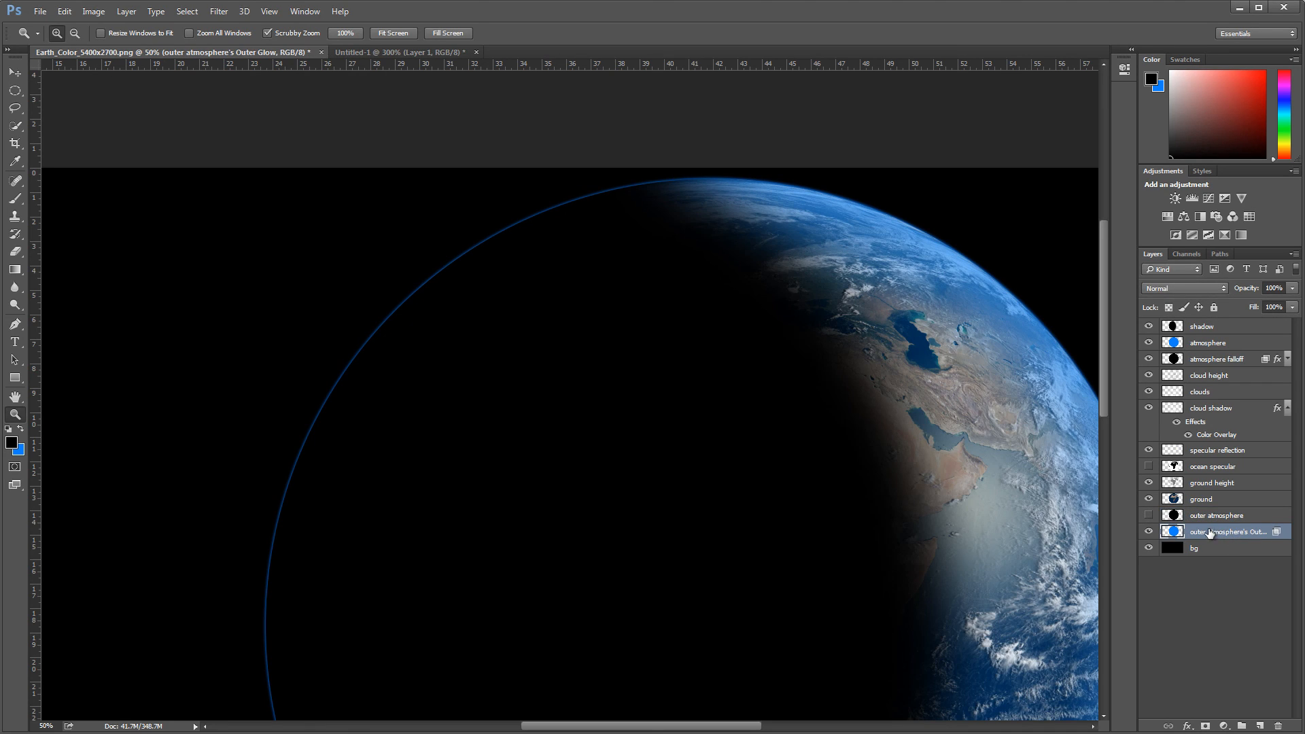
click(1237, 519)
drag(1230, 519, 1277, 726)
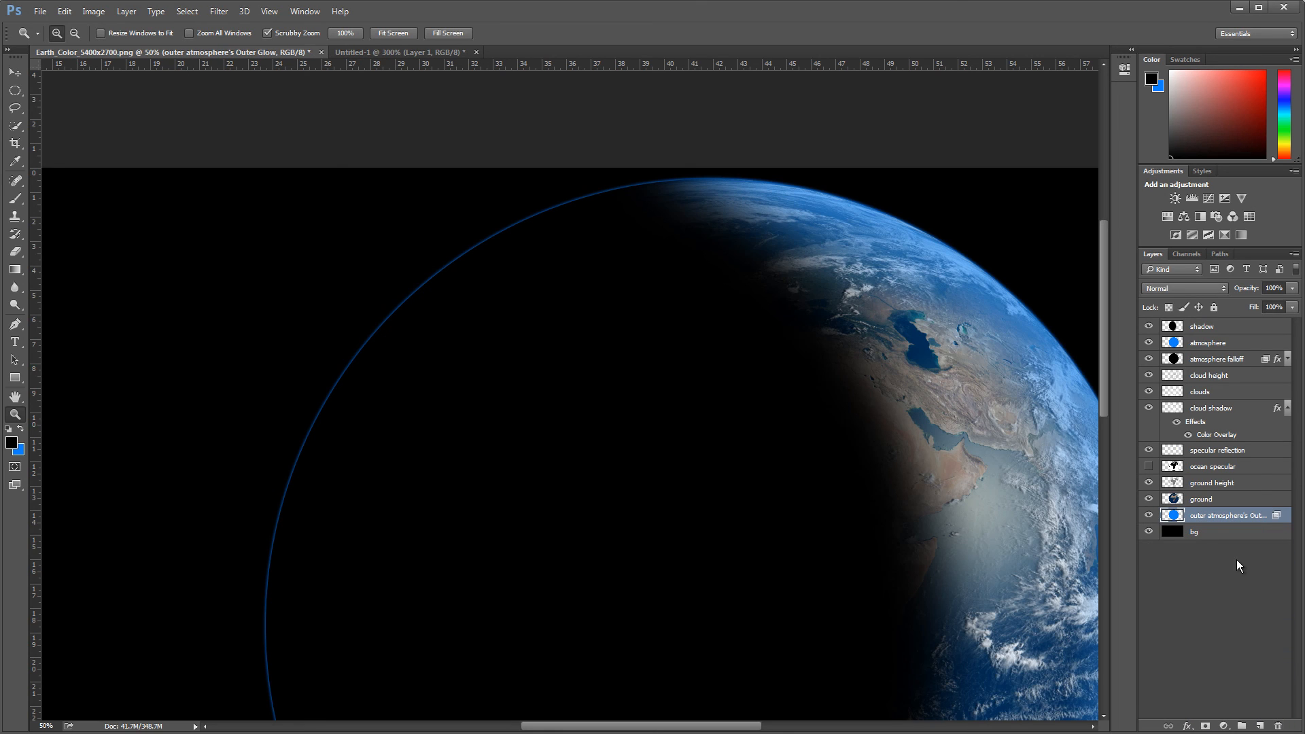
Hide all layers from ground up to shadow to examine the separated outer glow layer on its own
drag(740, 729, 755, 729)
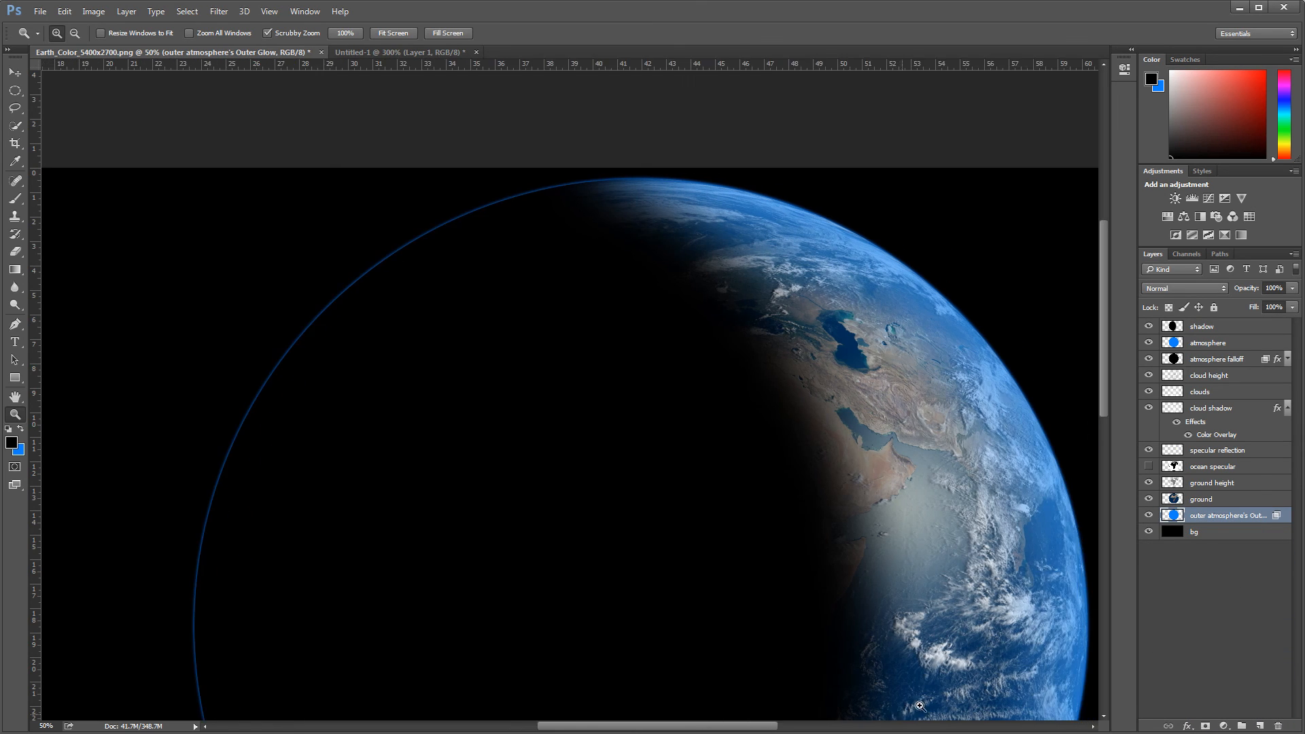
drag(1149, 501, 1152, 322)
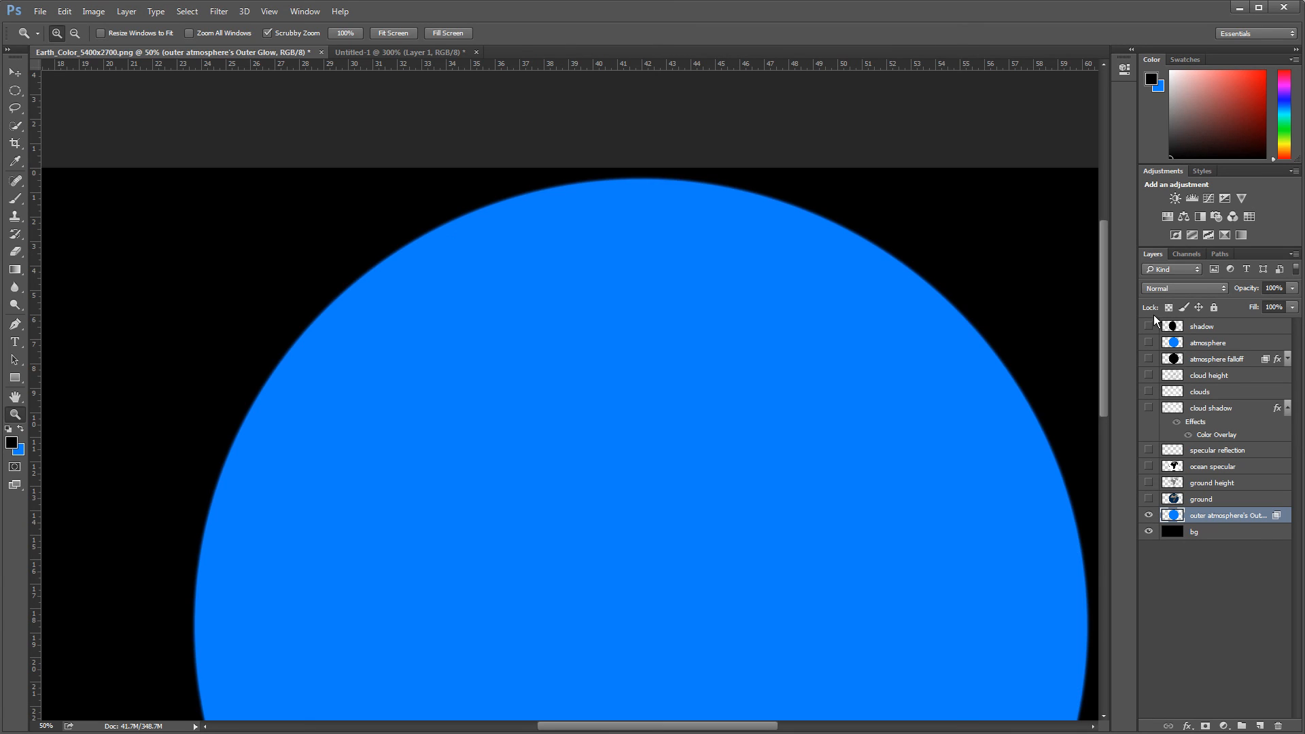
Show the layers from ground up to shadow again, keeping the ocean specular and specular reflection layers hidden
drag(1149, 503, 1150, 467)
drag(1150, 408, 1152, 327)
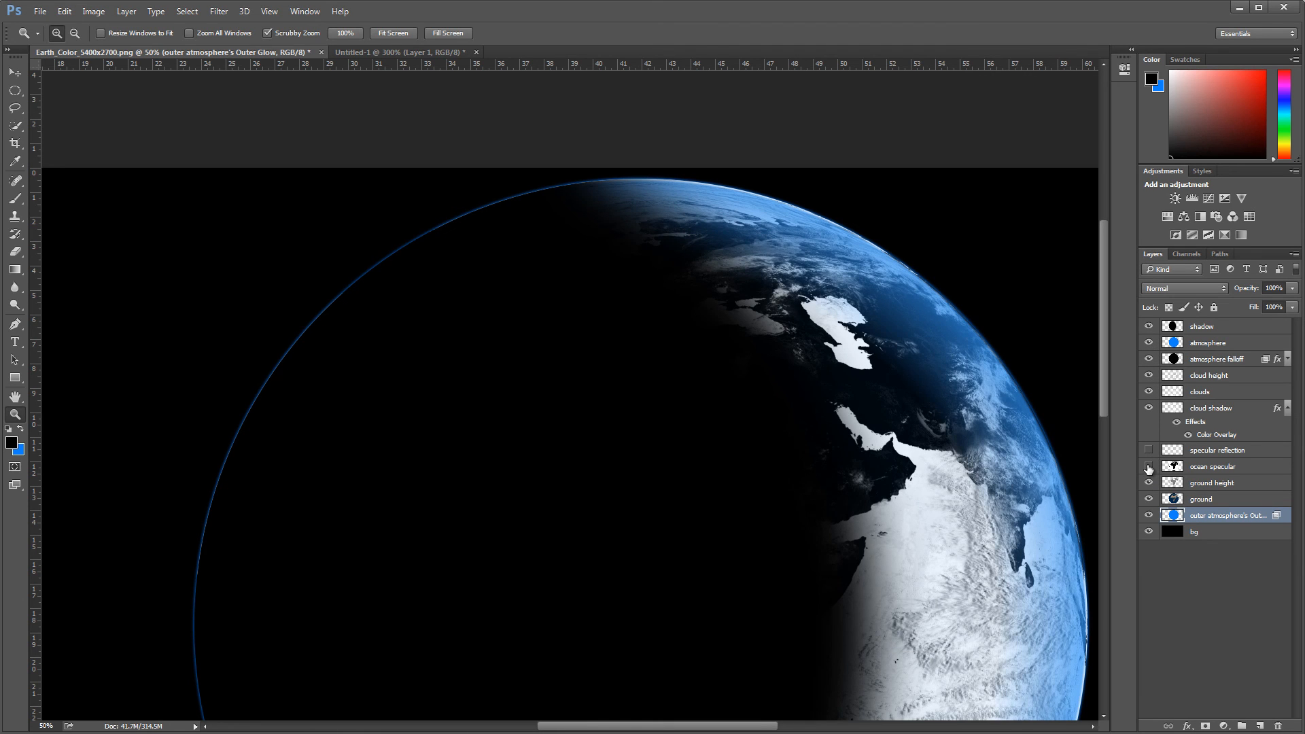
click(1148, 468)
scroll(1110, 390, down, 1)
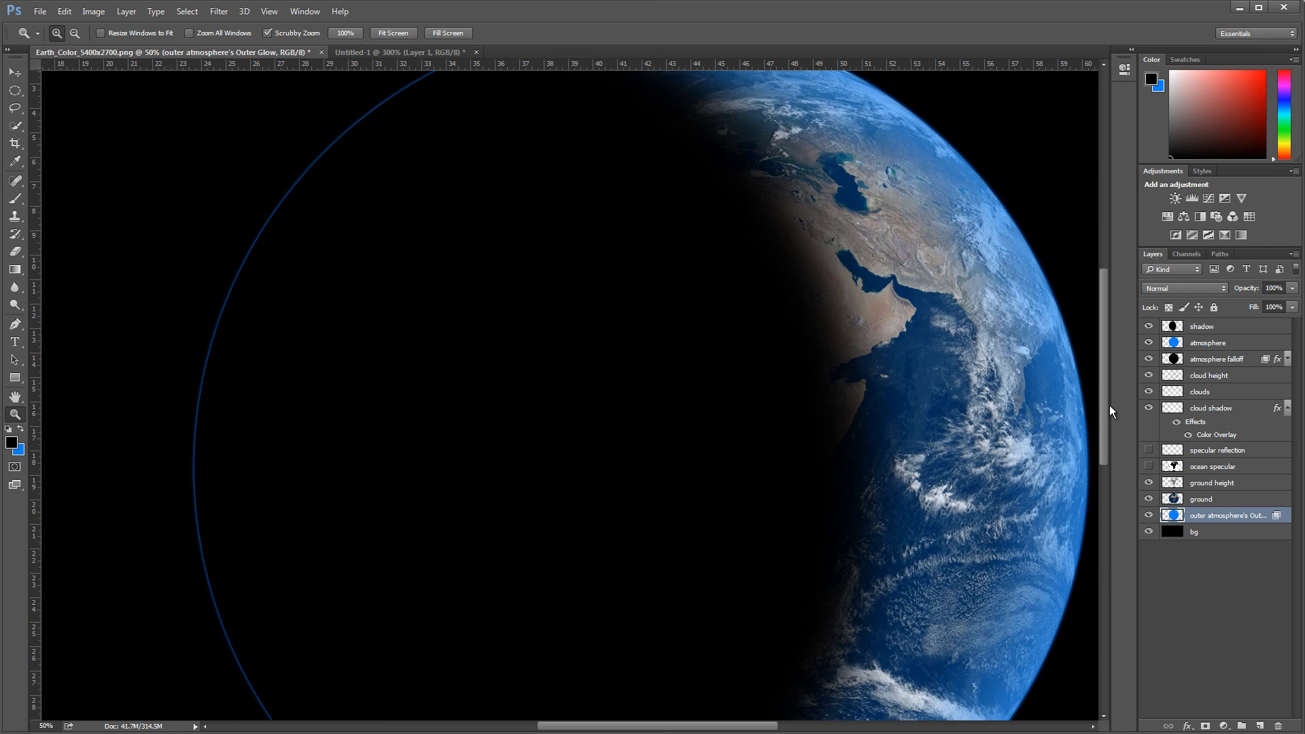
scroll(1115, 370, up, 1)
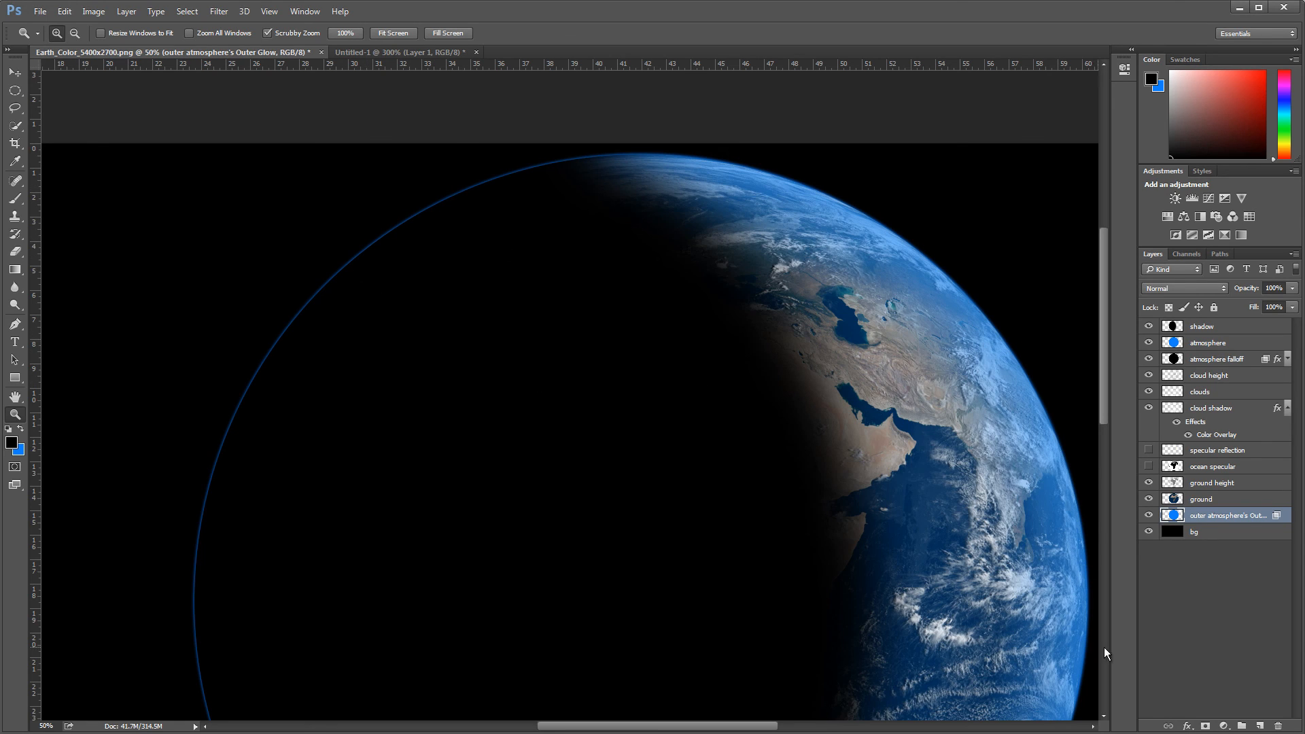
Add a layer mask to the outer atmosphere glow layer and paint out the blue rim along the upper dark edge with a 600 px black brush
click(1205, 726)
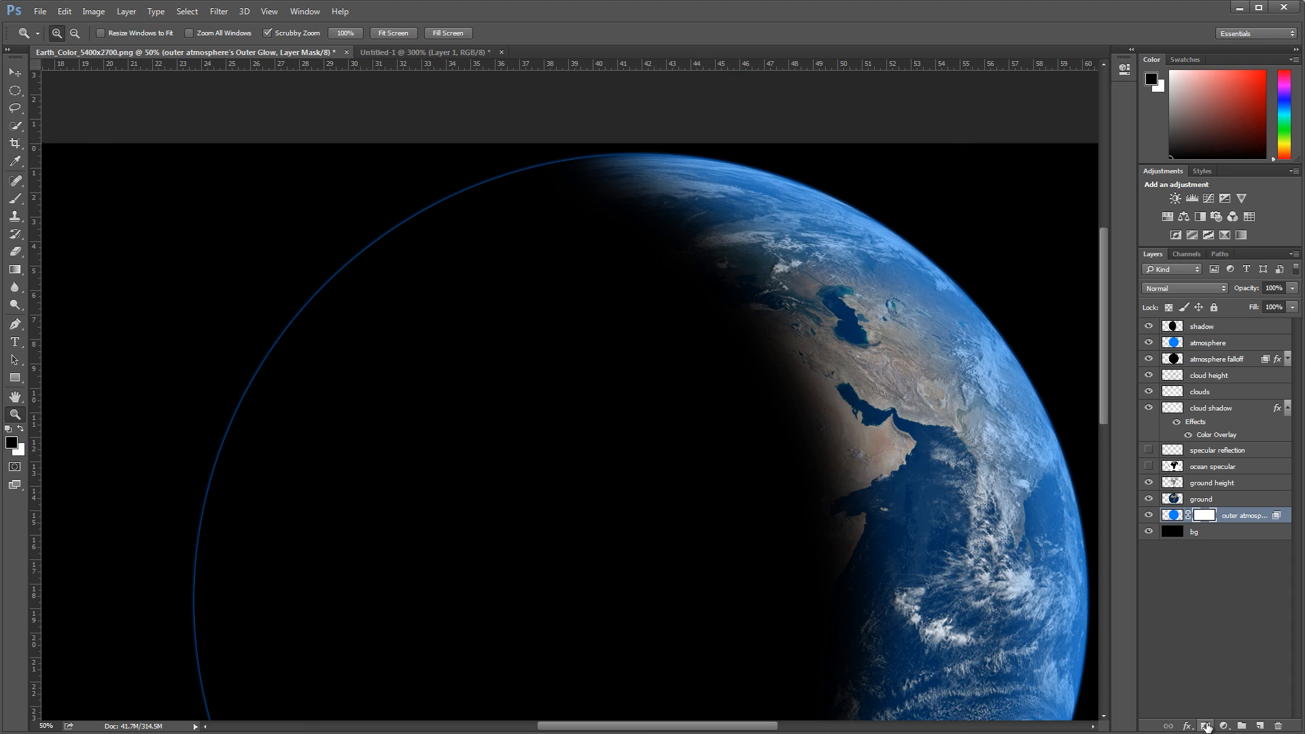
click(16, 198)
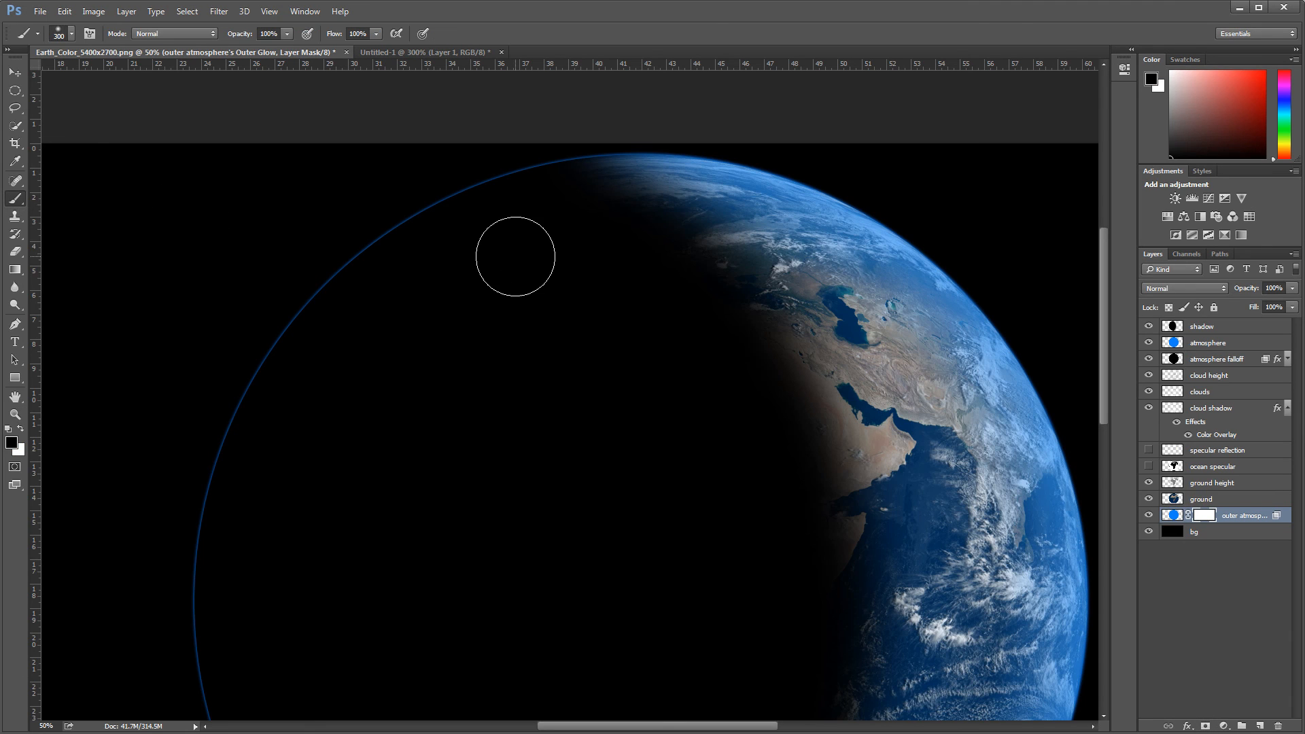
key(bracketright)
key(bracketright)
key(bracketright)
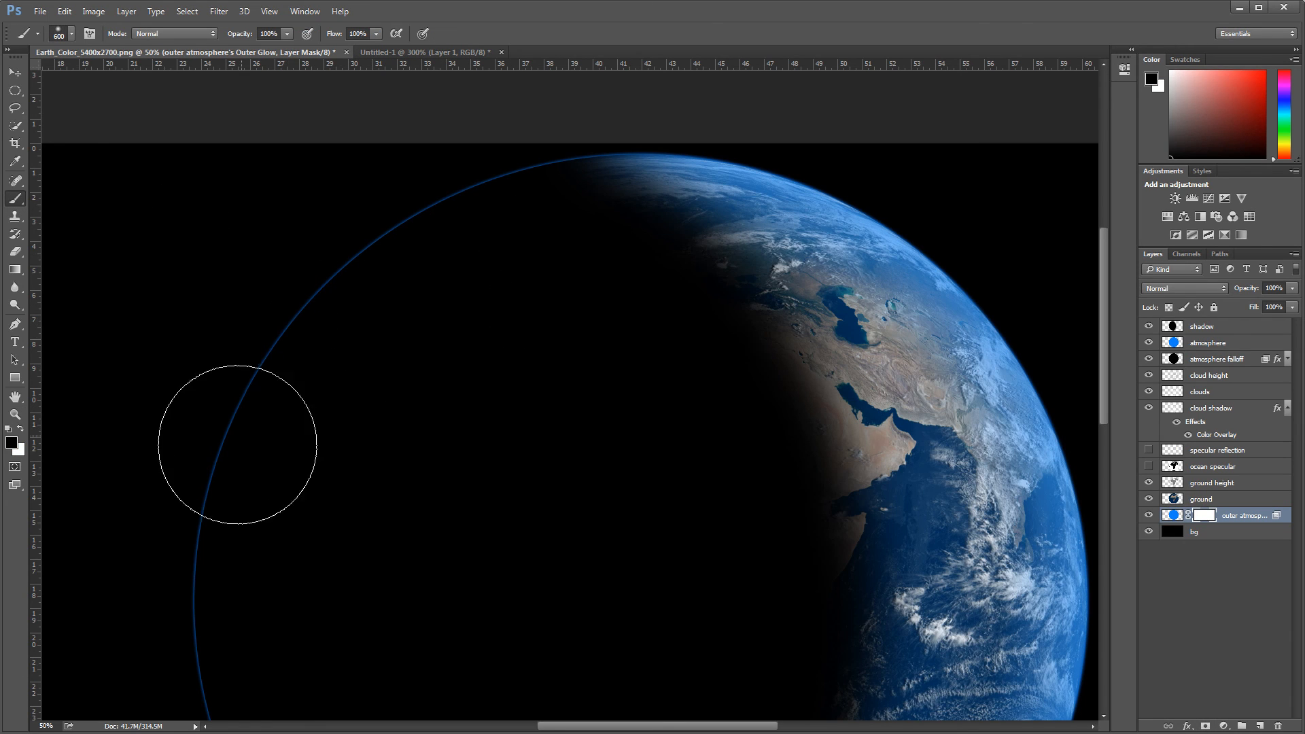
drag(236, 431, 228, 486)
mouse_move(236, 384)
mouse_down()
mouse_move(263, 333)
mouse_move(263, 352)
mouse_move(301, 260)
mouse_move(394, 321)
mouse_move(521, 276)
mouse_up()
mouse_move(539, 174)
mouse_down()
mouse_move(539, 152)
mouse_move(603, 248)
mouse_move(545, 224)
mouse_up()
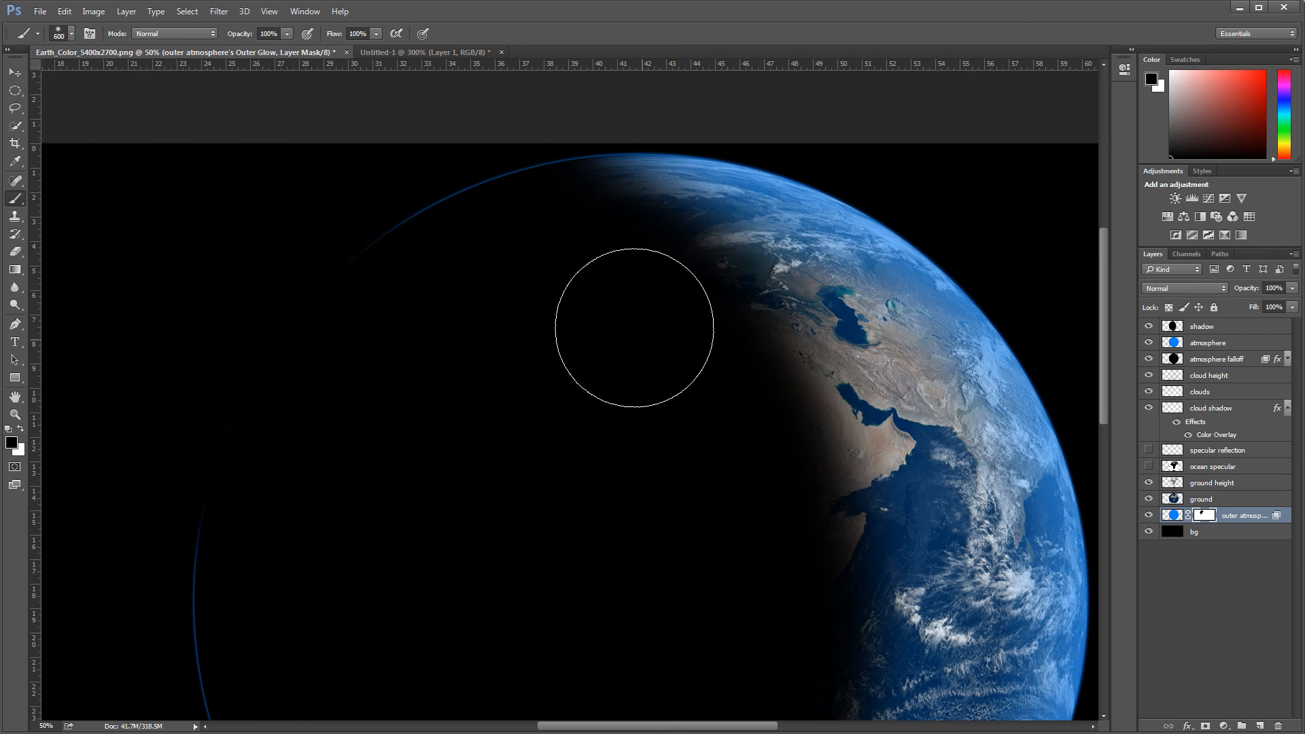
mouse_move(454, 186)
mouse_down()
mouse_move(354, 157)
mouse_move(305, 202)
mouse_move(286, 279)
mouse_move(394, 182)
mouse_move(331, 240)
mouse_up()
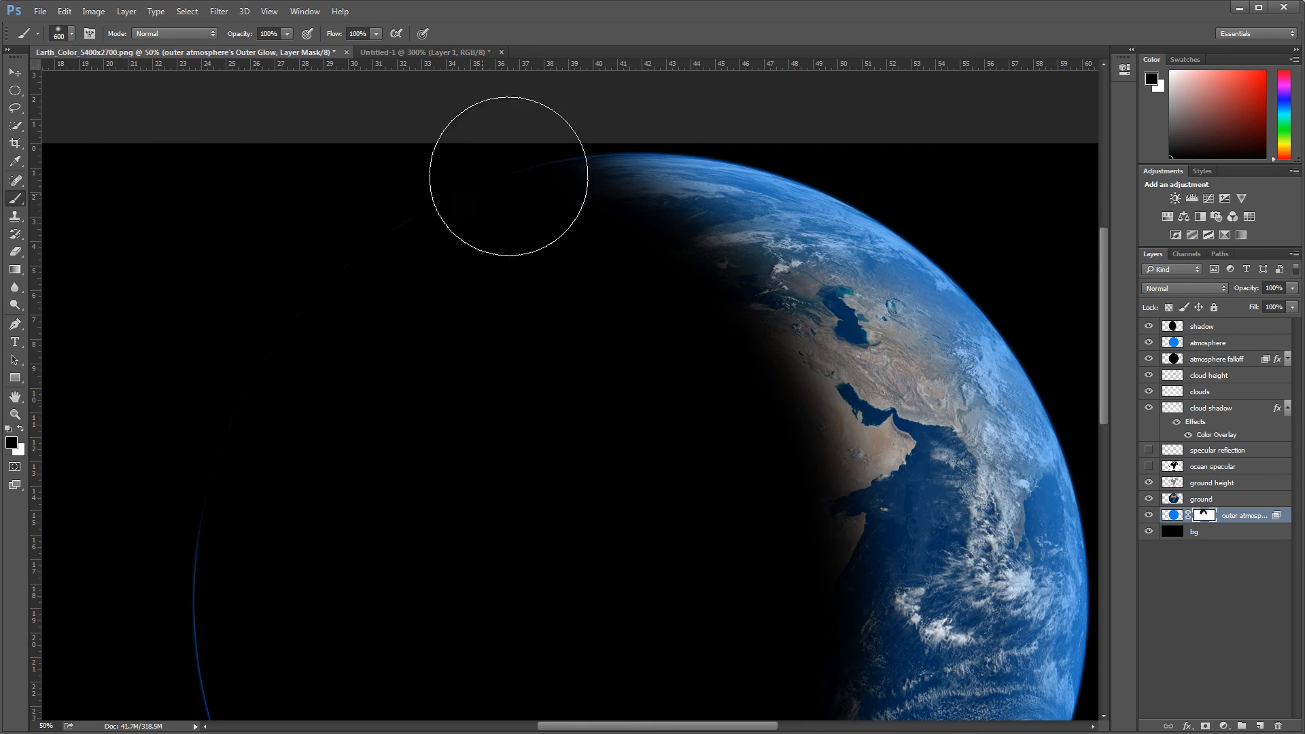
Mask out the remaining blue rim along the planet's lower dark edge with the same black brush
mouse_move(1105, 348)
mouse_down()
mouse_move(1113, 383)
mouse_move(1085, 446)
mouse_up()
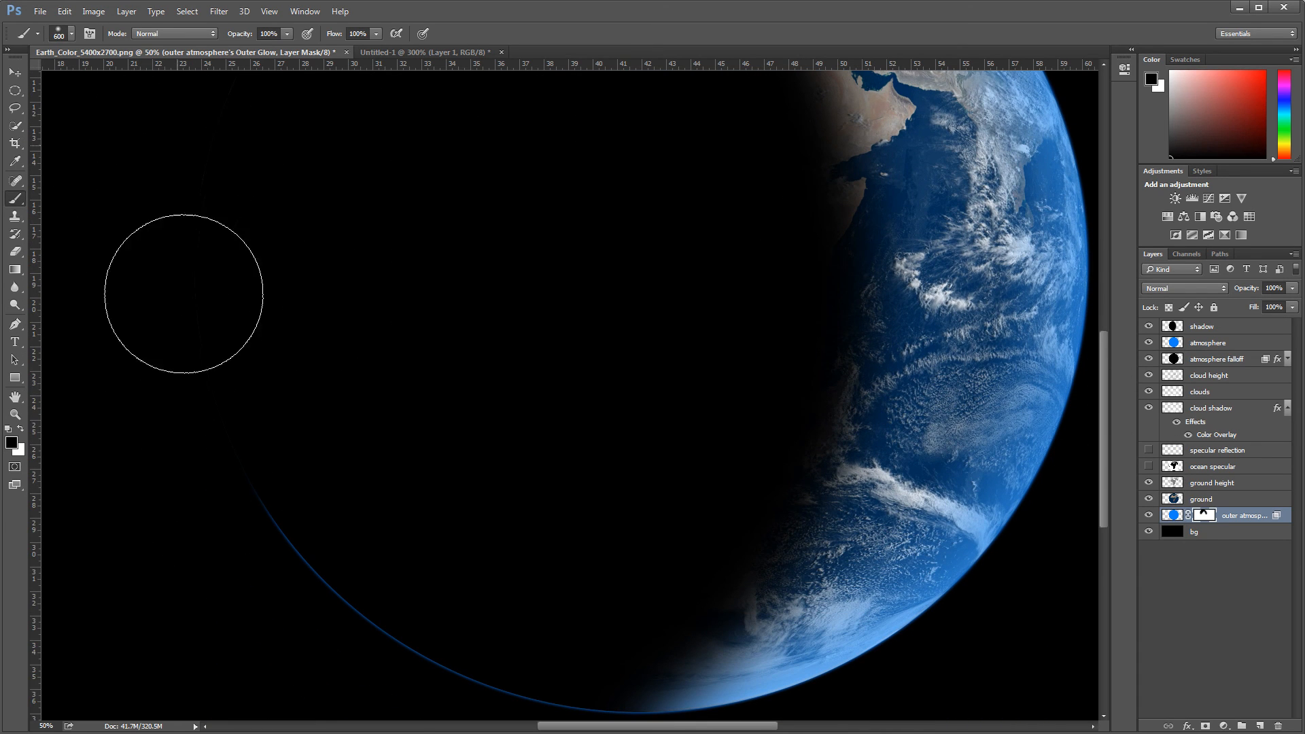
mouse_move(183, 291)
mouse_down()
mouse_move(252, 476)
mouse_move(296, 520)
mouse_move(250, 392)
mouse_move(340, 562)
mouse_move(357, 572)
mouse_move(328, 511)
mouse_move(379, 554)
mouse_up()
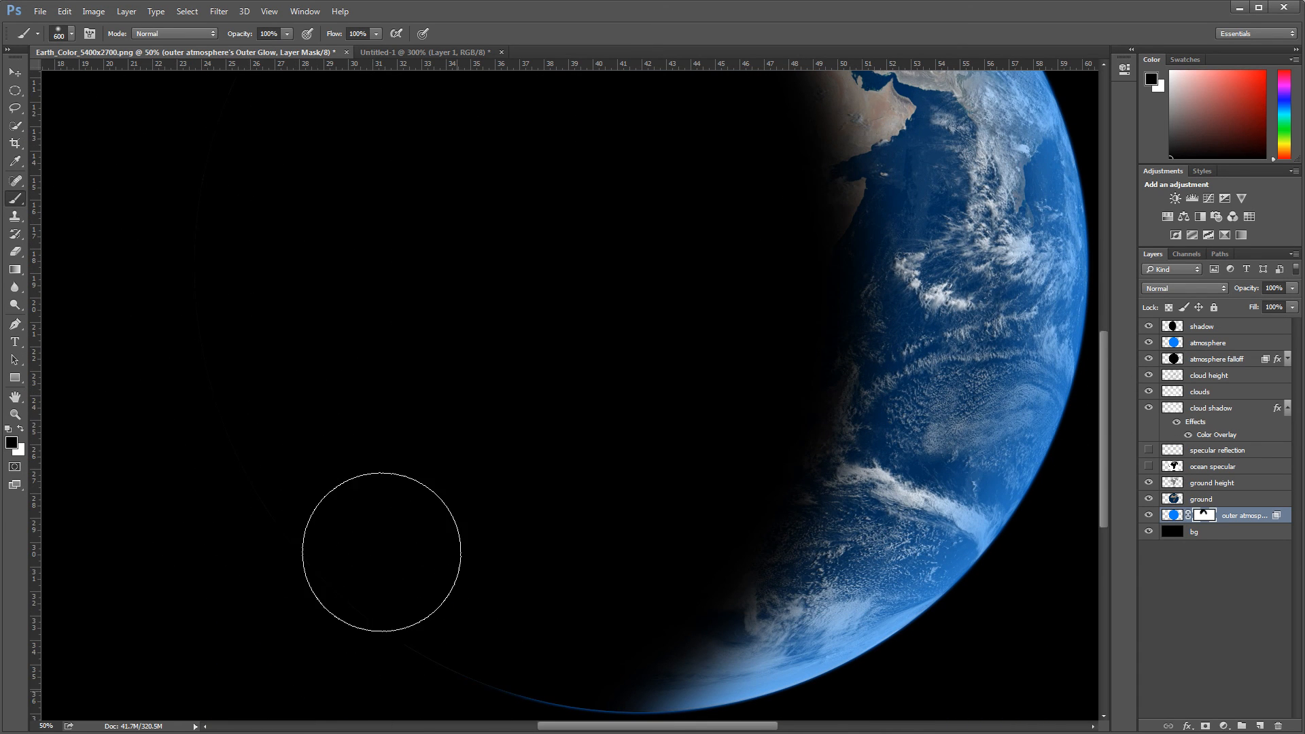
drag(1107, 428, 1105, 465)
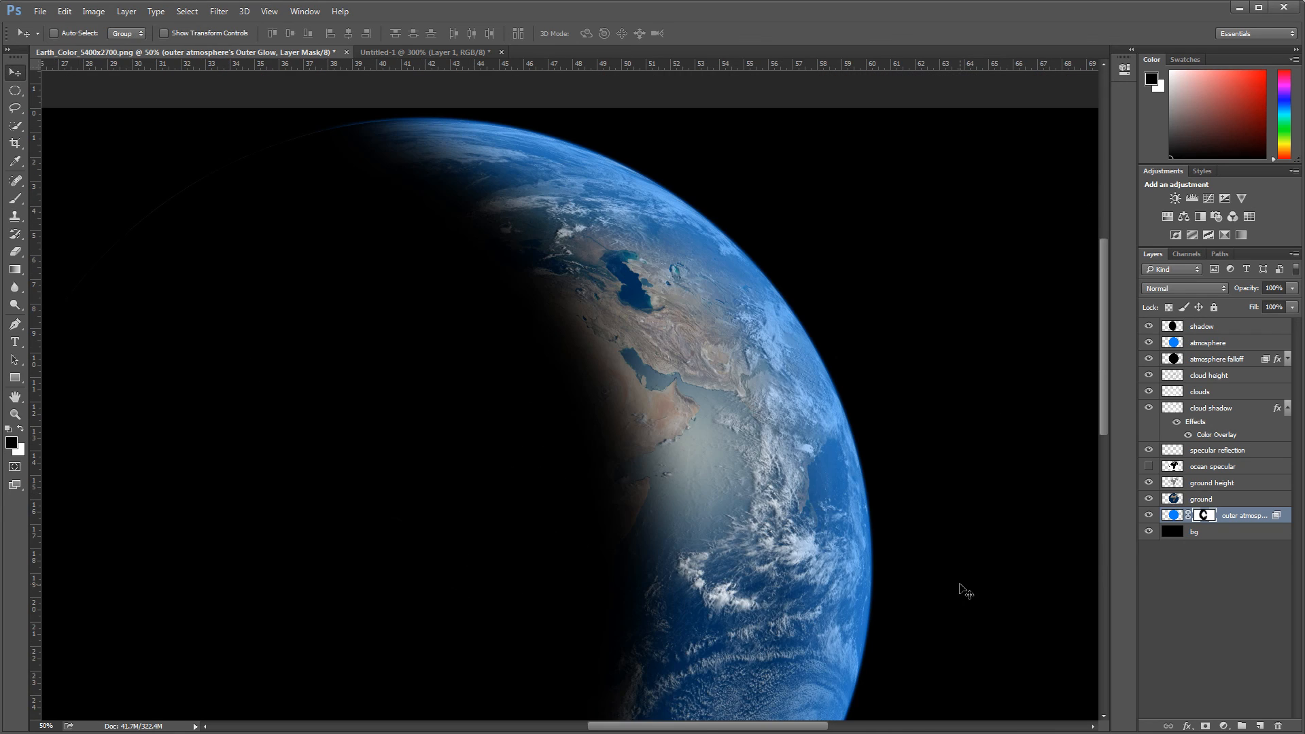
drag(808, 730, 728, 729)
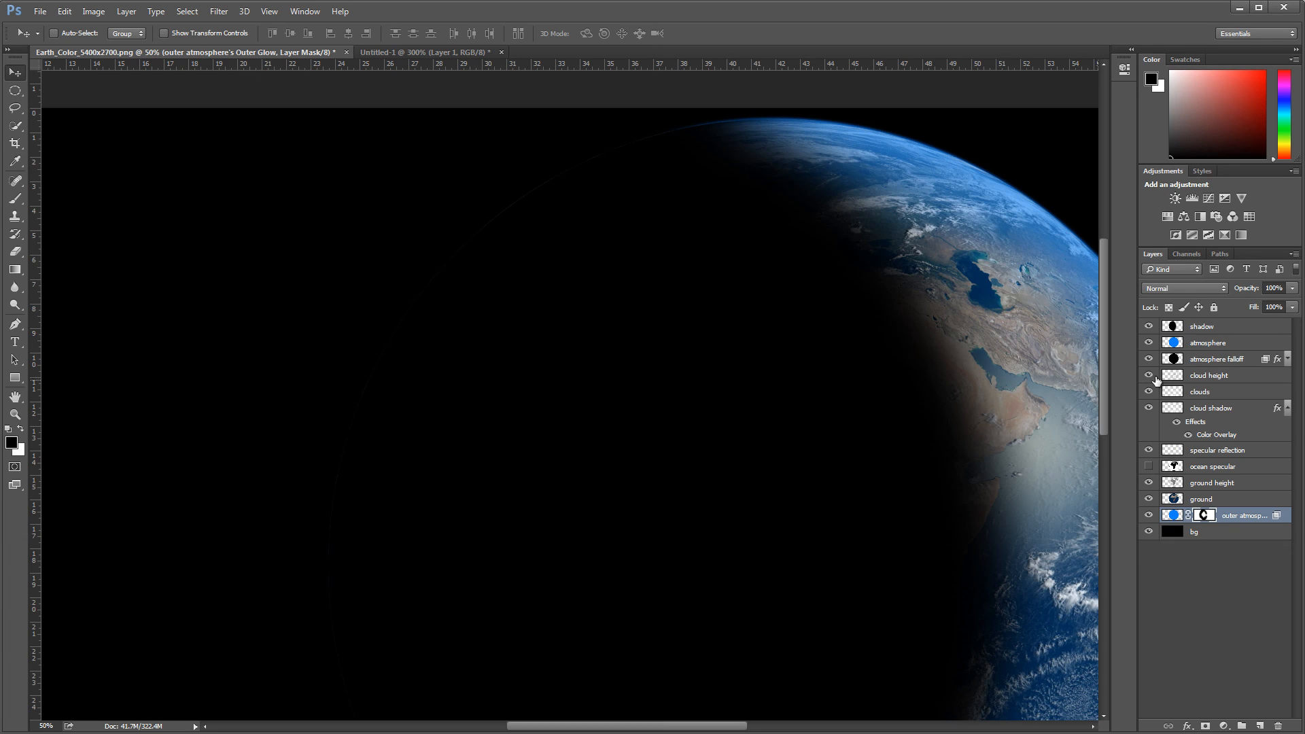
click(1180, 327)
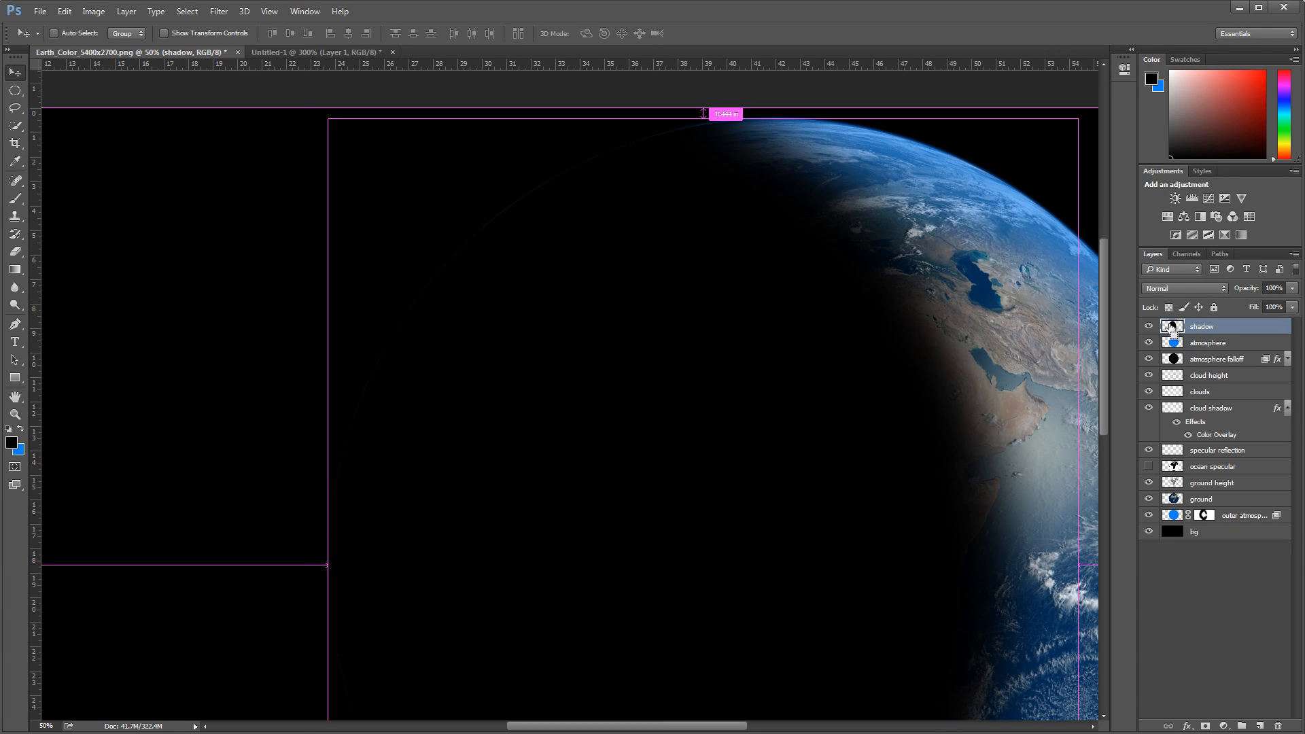
ctrl+click(1171, 328)
key(s)
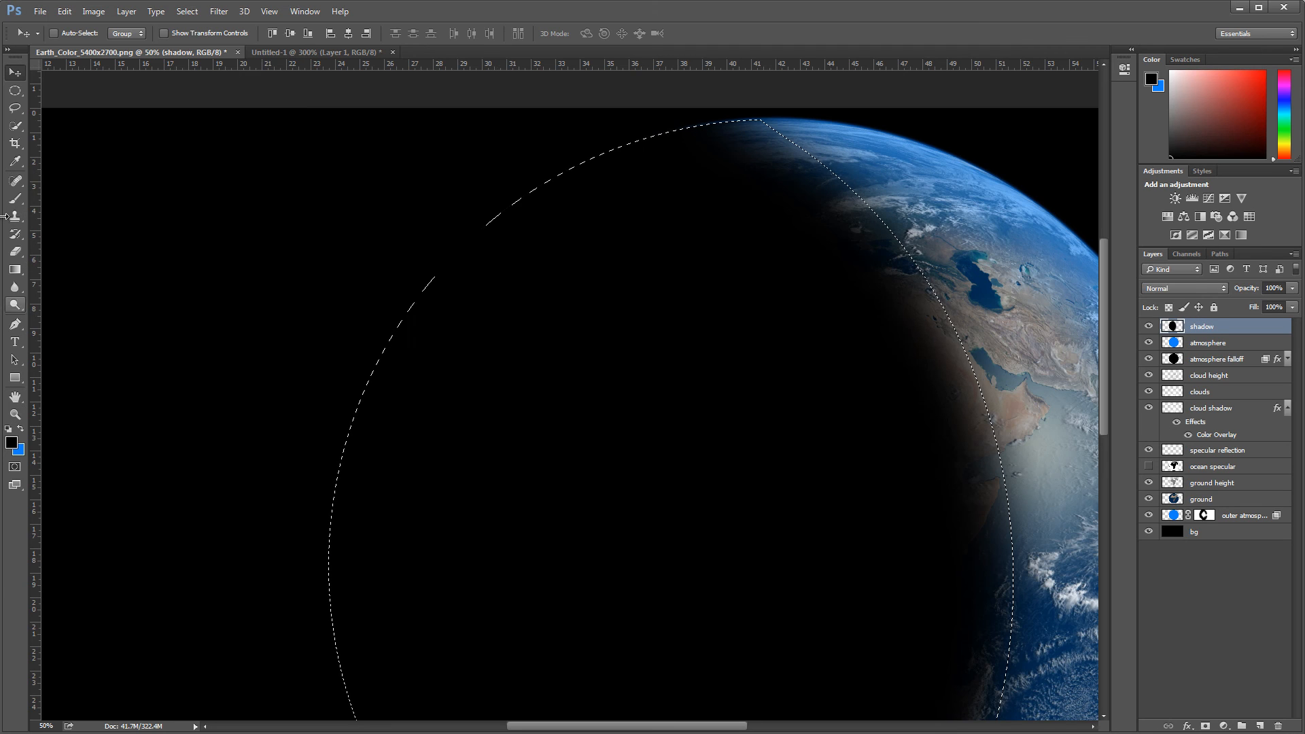
click(15, 199)
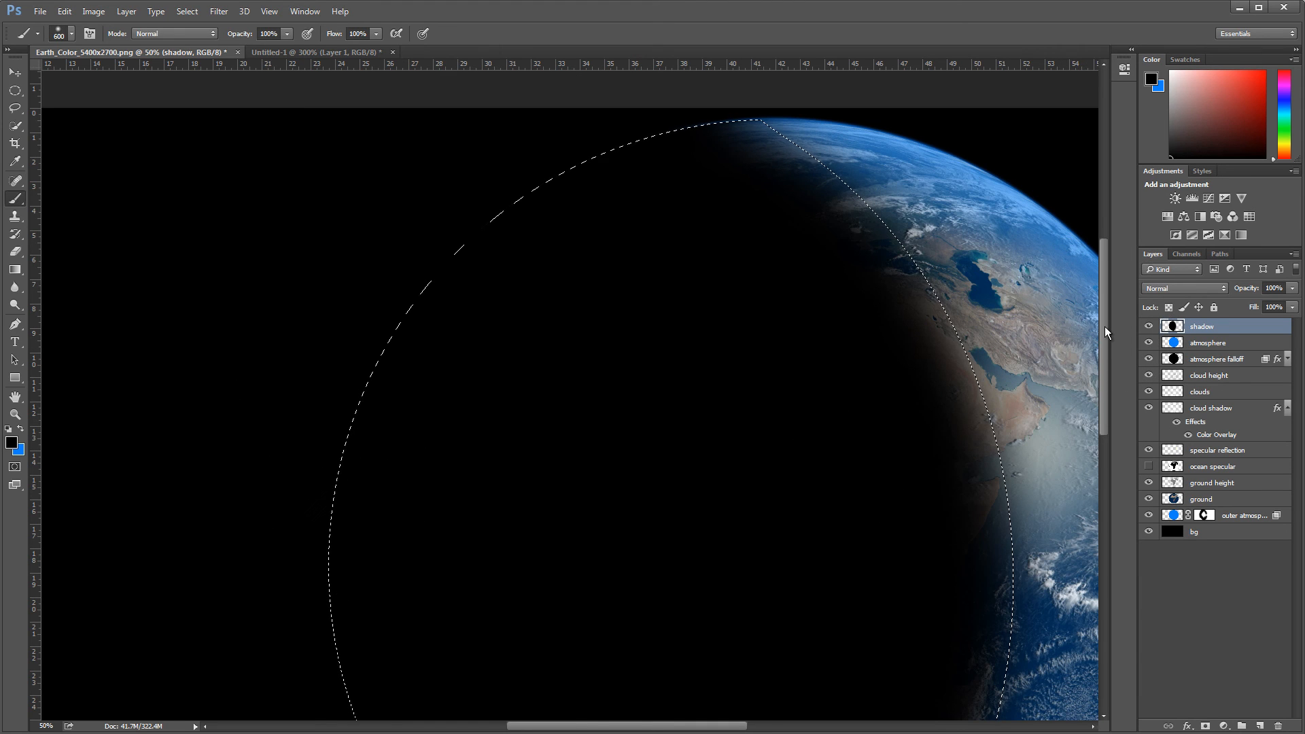
drag(1103, 326, 1099, 422)
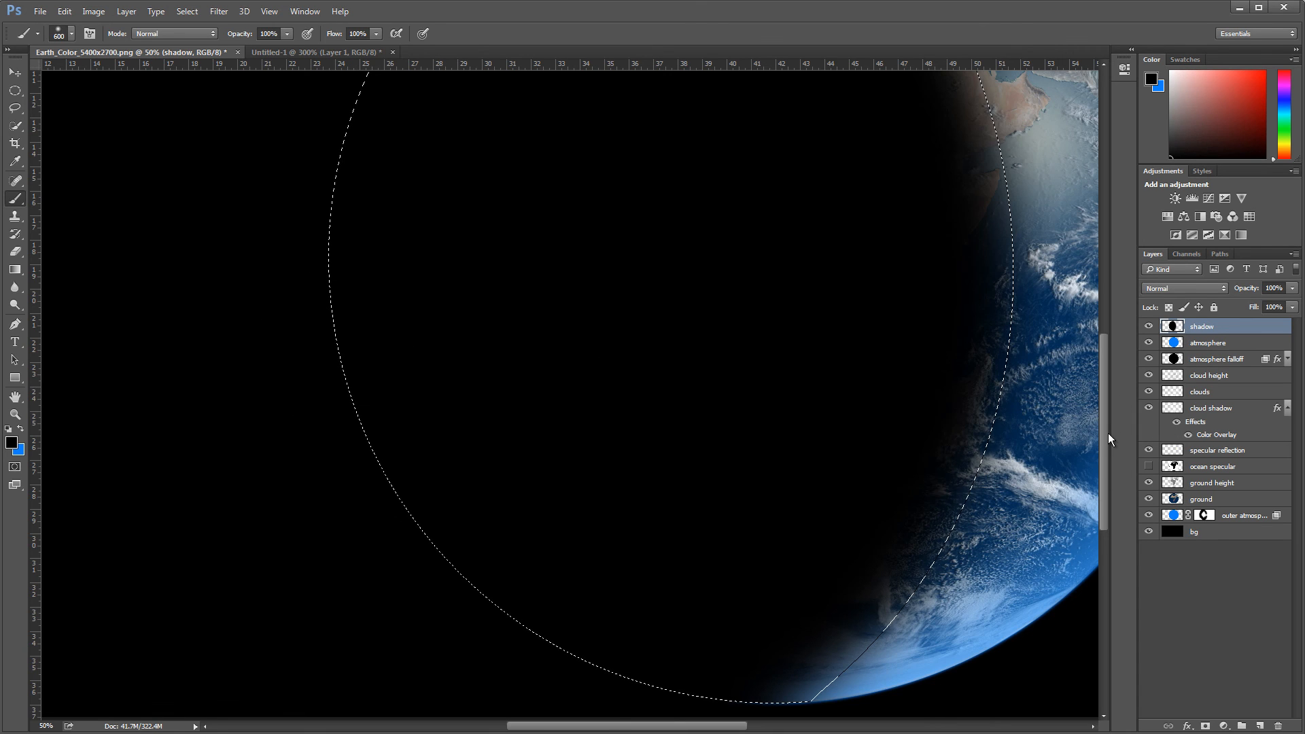
drag(1108, 433, 1117, 326)
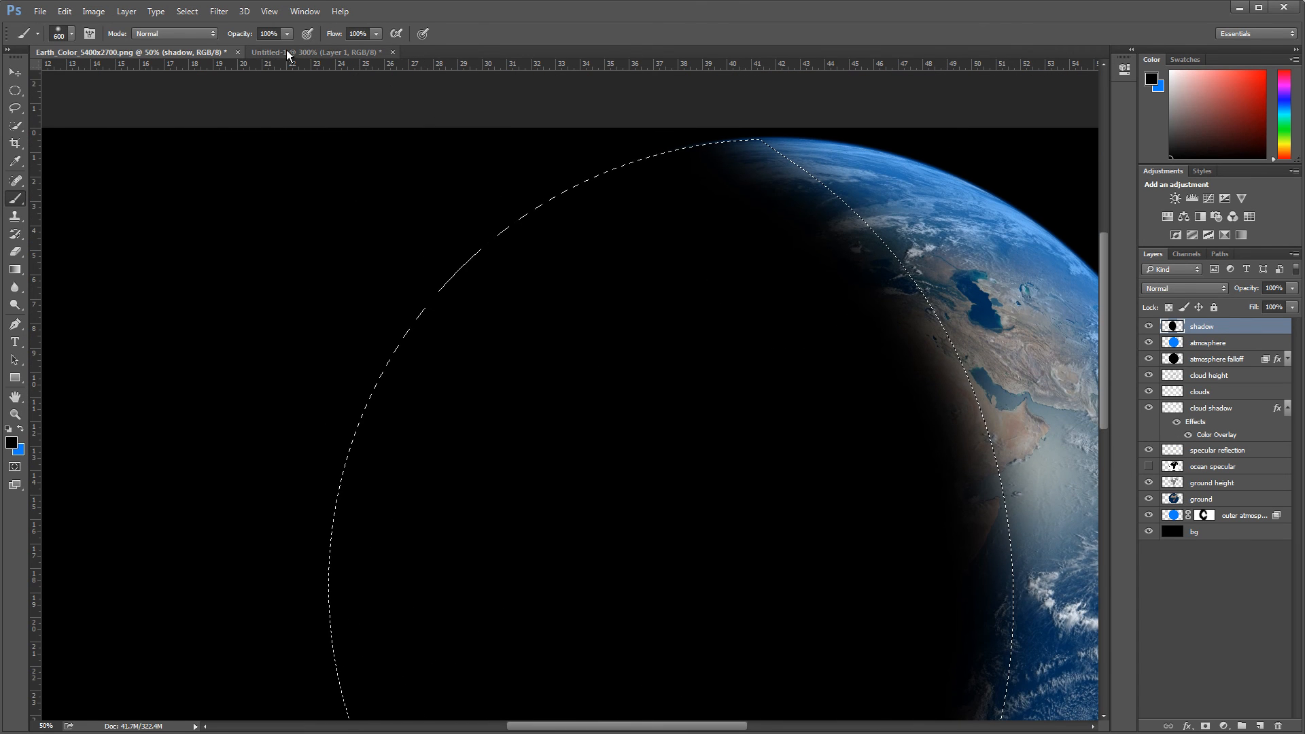
click(186, 11)
click(193, 37)
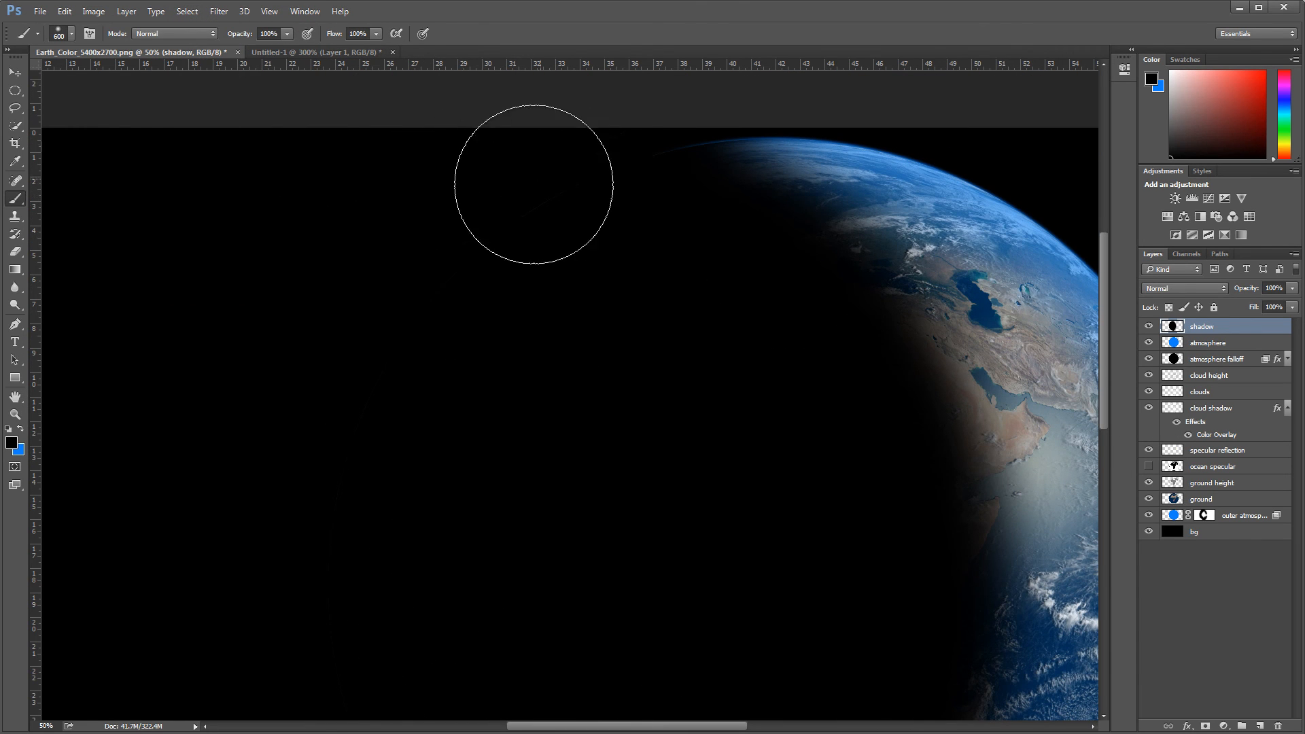
Load the shadow layer's outline as a selection and expand it by 4 pixels
ctrl+click(1172, 327)
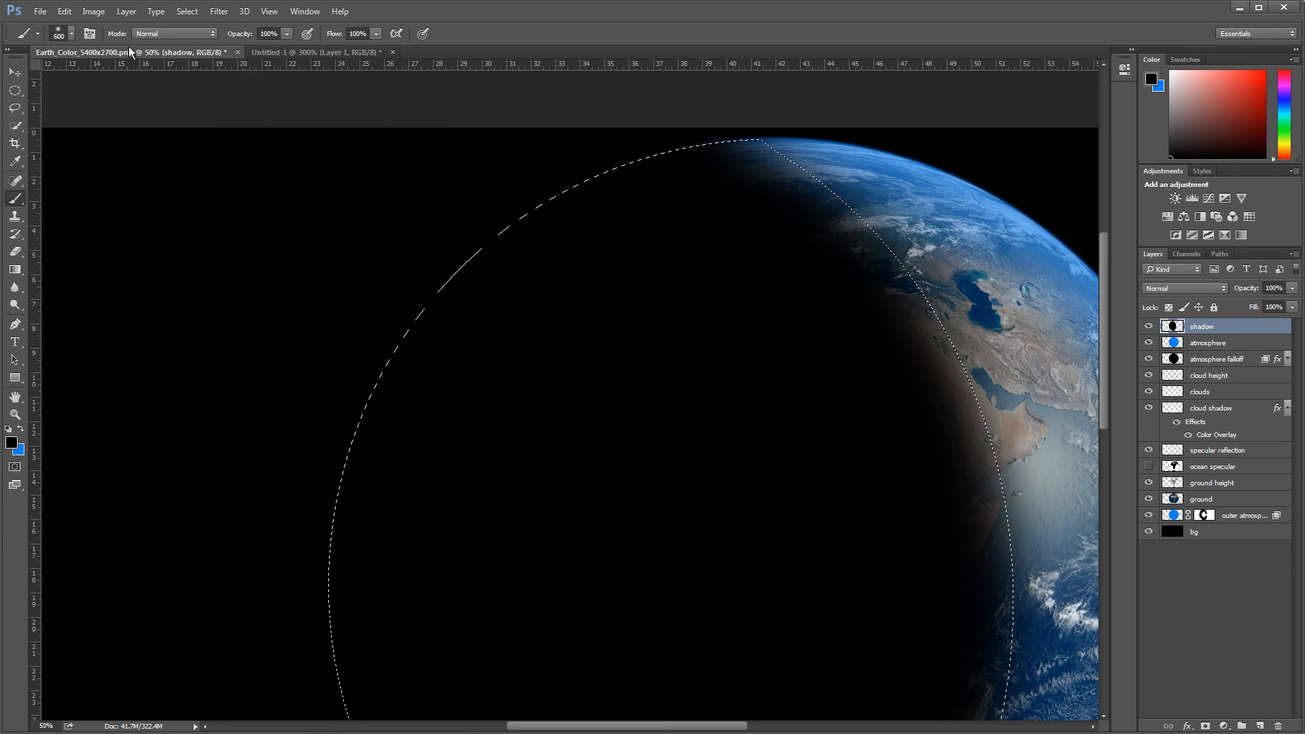
click(187, 11)
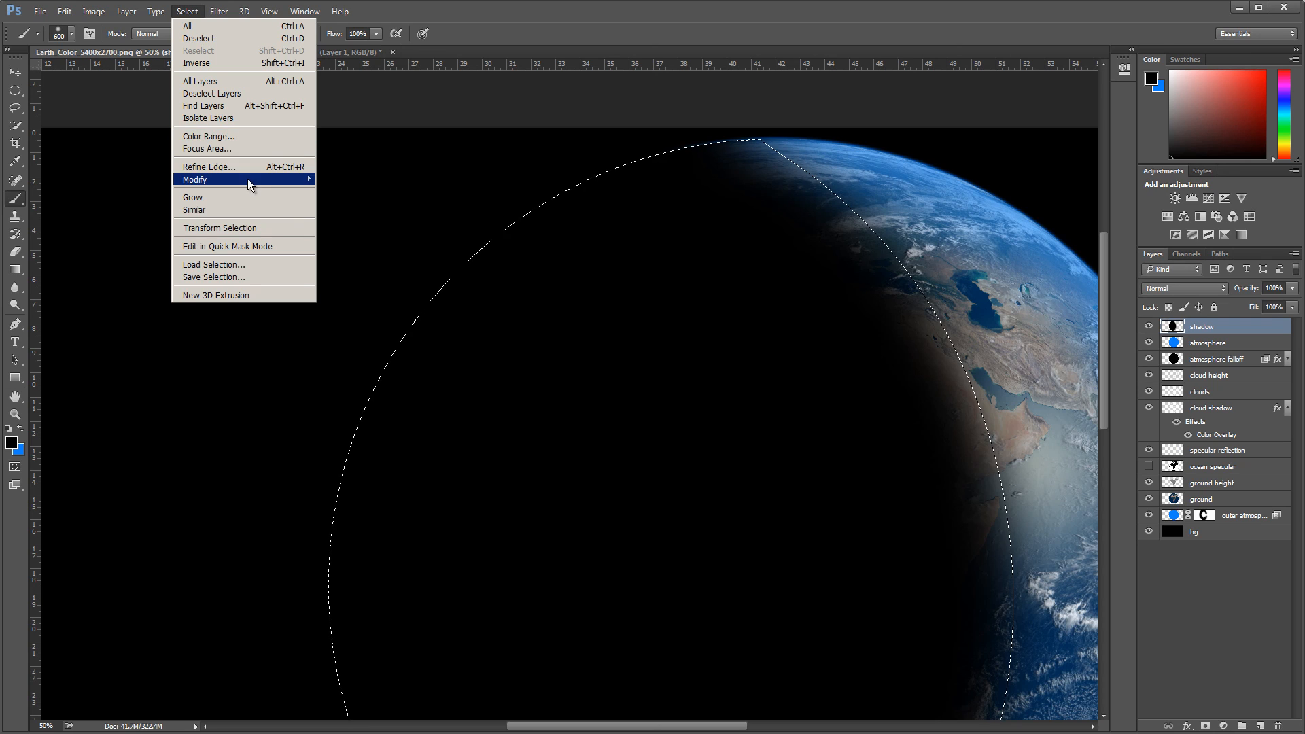
mouse_move(248, 178)
click(361, 207)
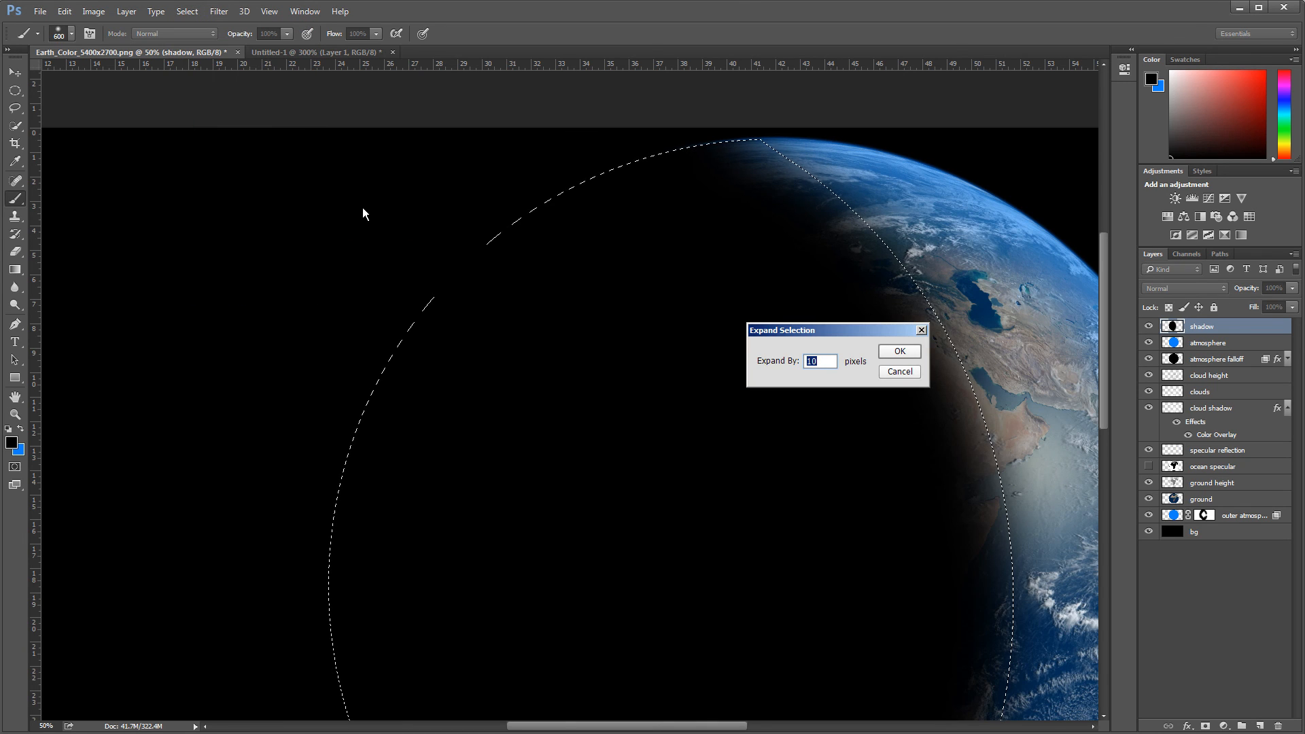
text(4)
key(Return)
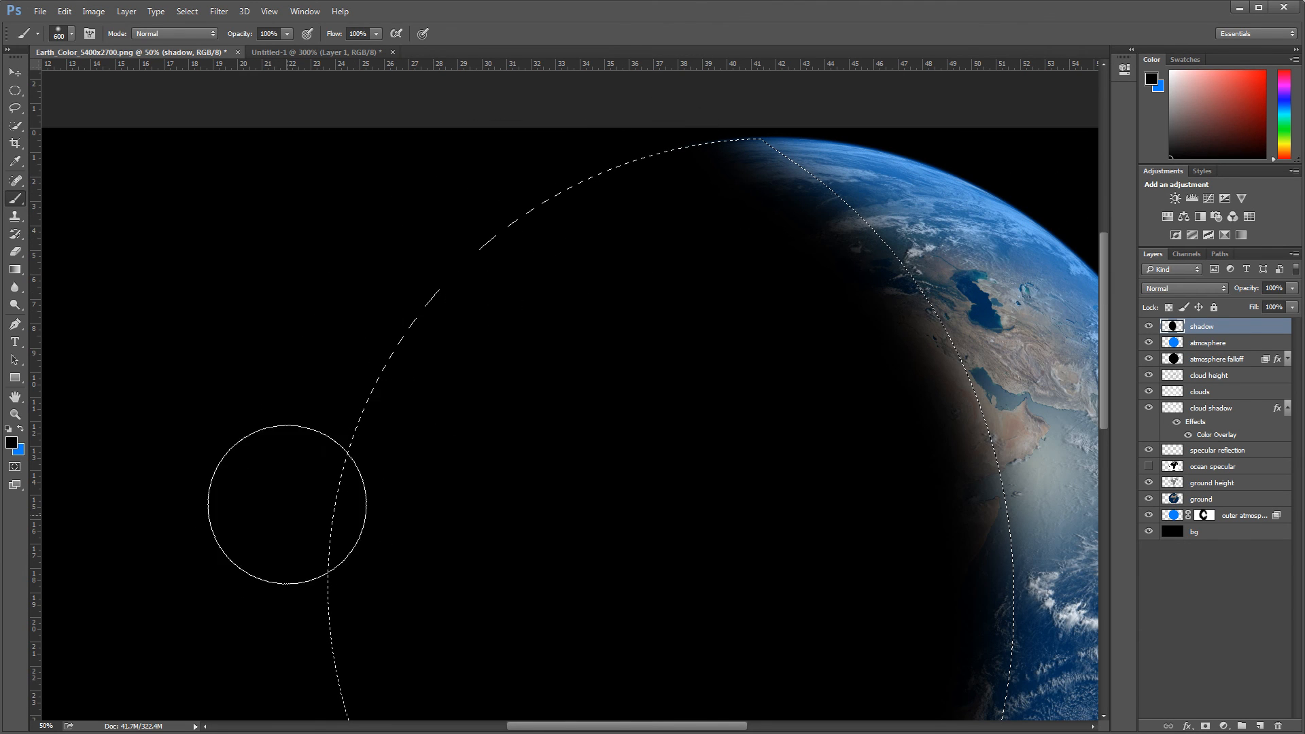
Check the expanded shadow selection down along the planet's dark edge, and clear the selection
drag(1103, 344, 1116, 471)
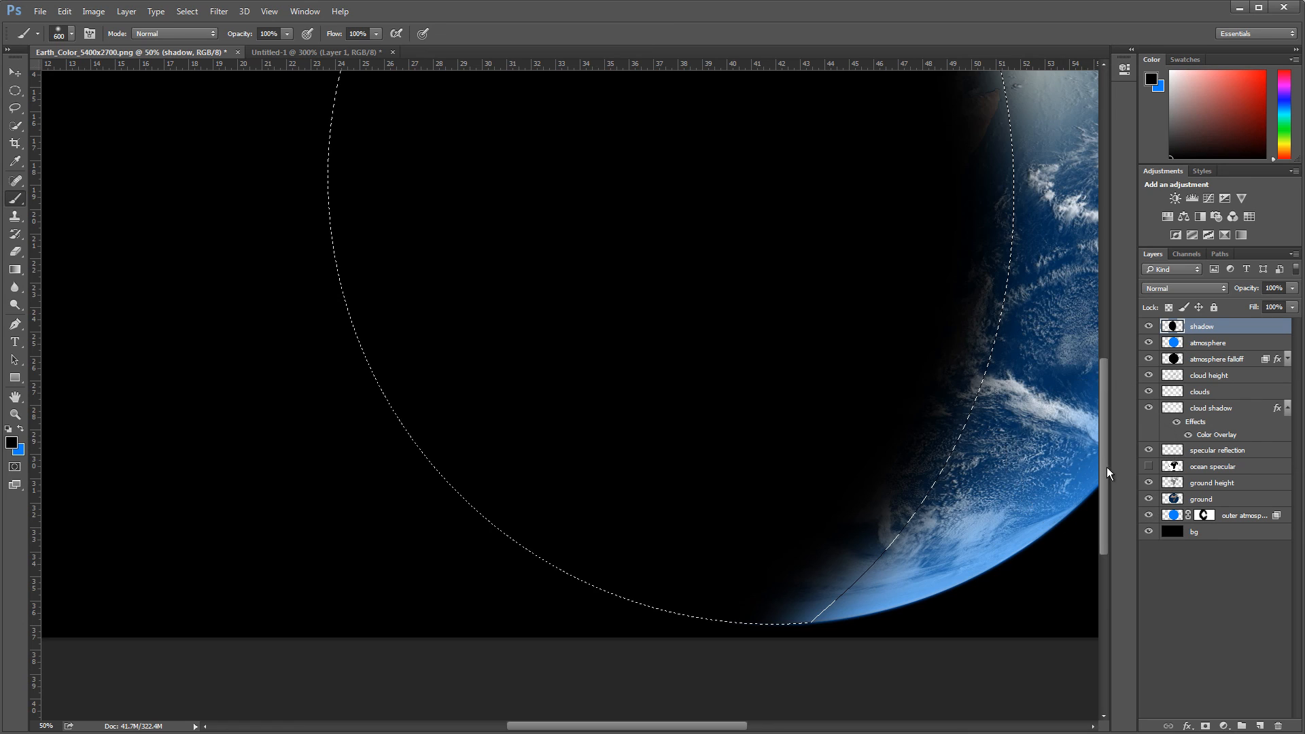
drag(1106, 467, 1113, 411)
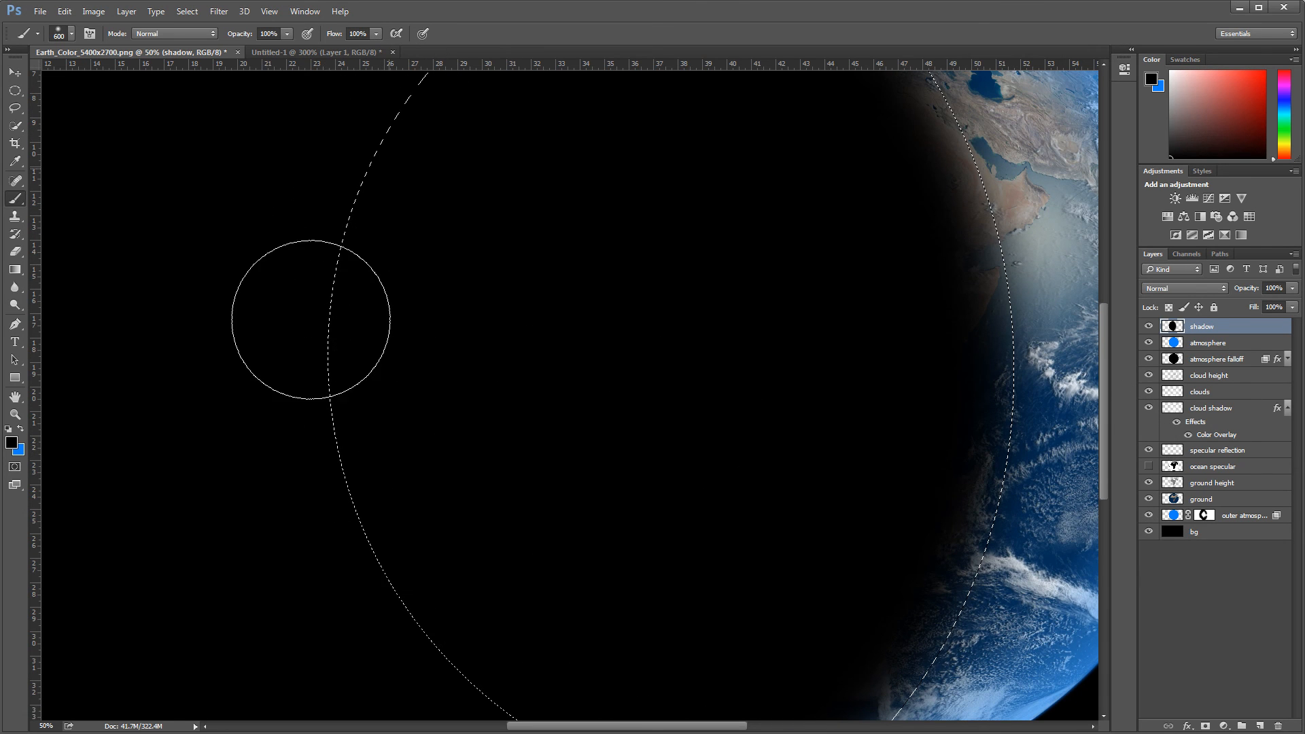
click(187, 12)
click(198, 42)
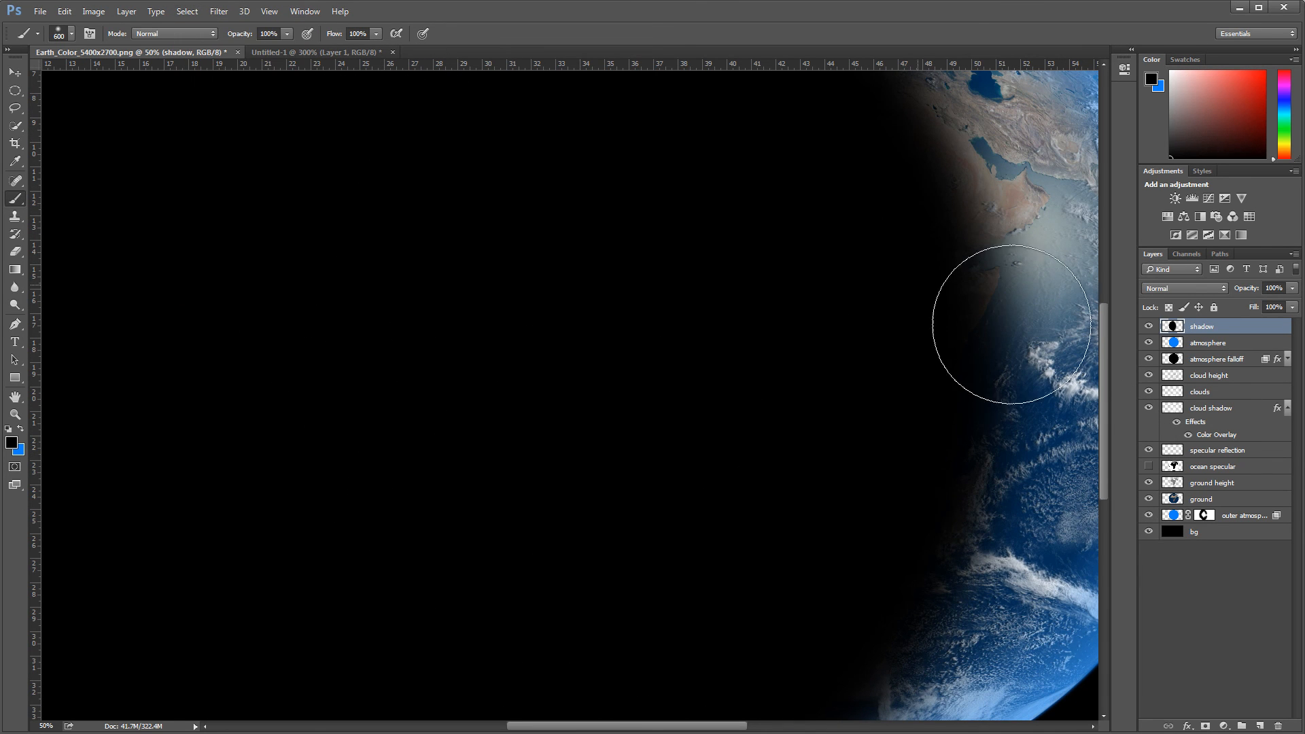
Try the shadow layer at 90% opacity to reveal the night side faintly, and restore it to 100%
drag(1102, 477, 1113, 398)
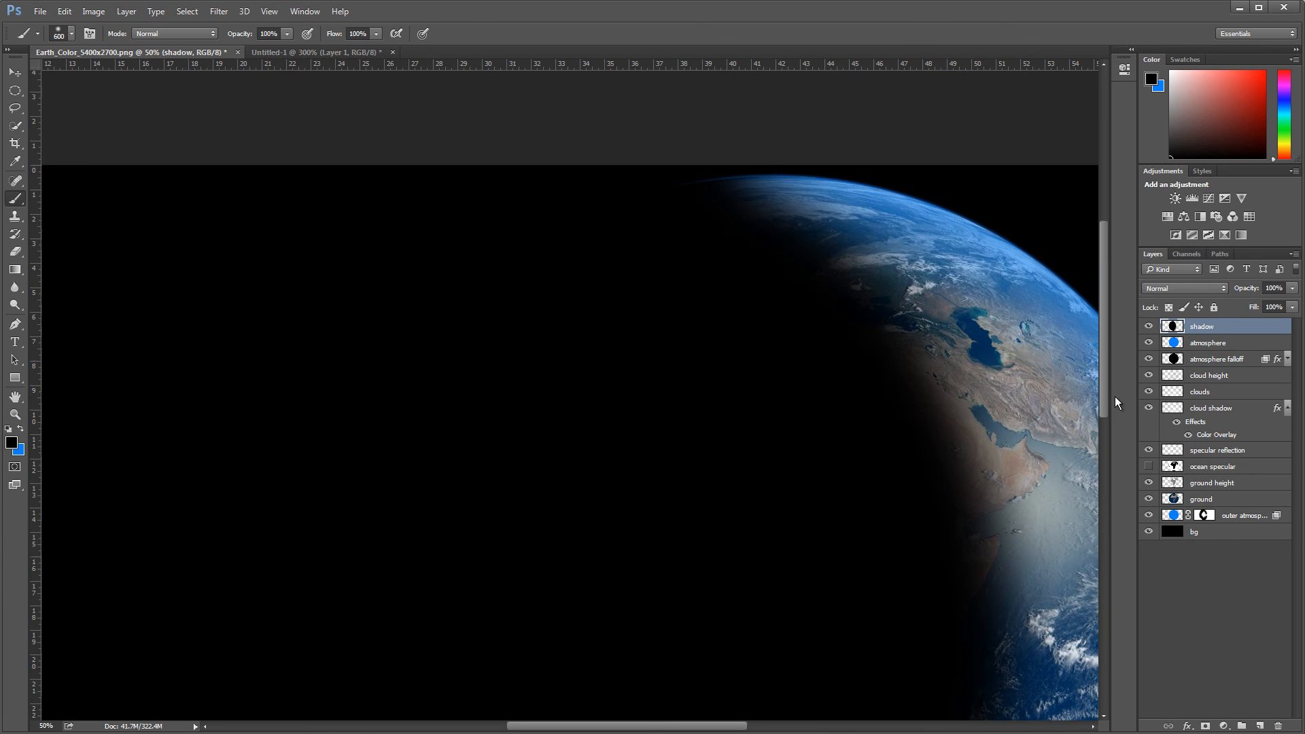
click(14, 73)
drag(696, 729, 714, 728)
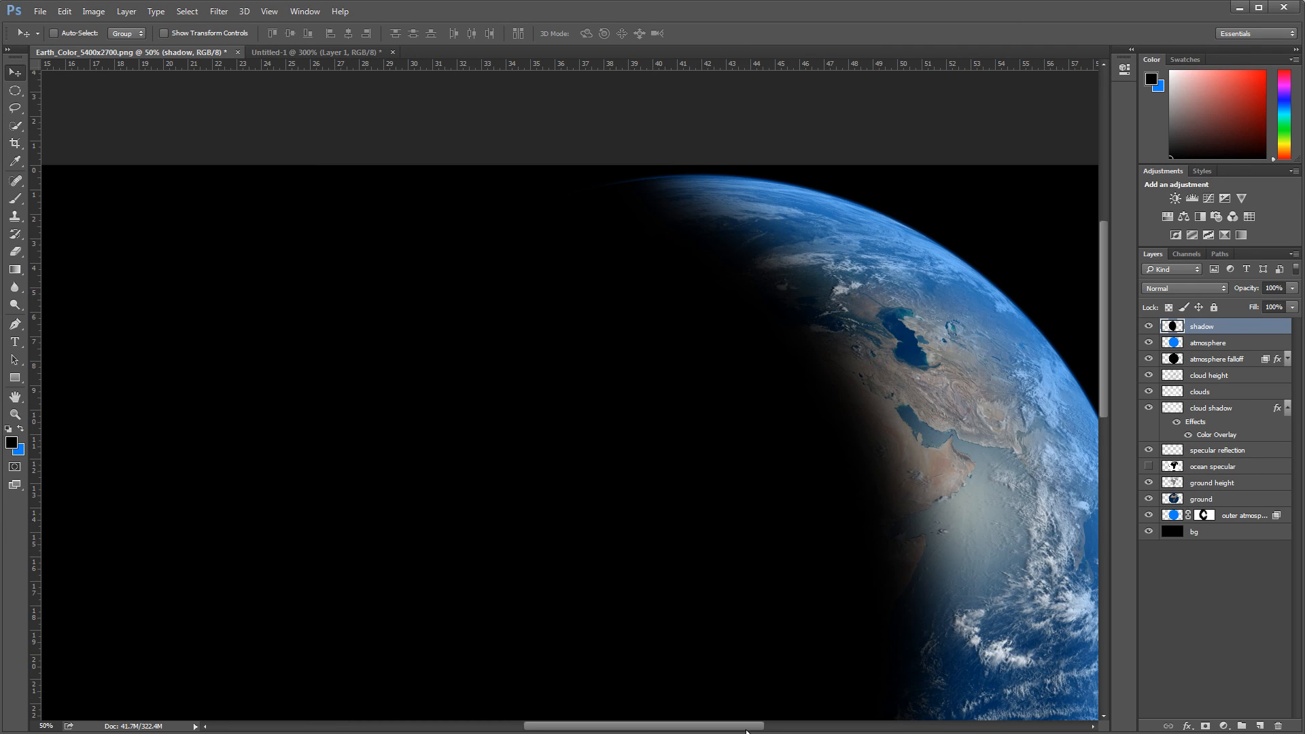
drag(741, 731, 755, 730)
drag(1104, 357, 1106, 379)
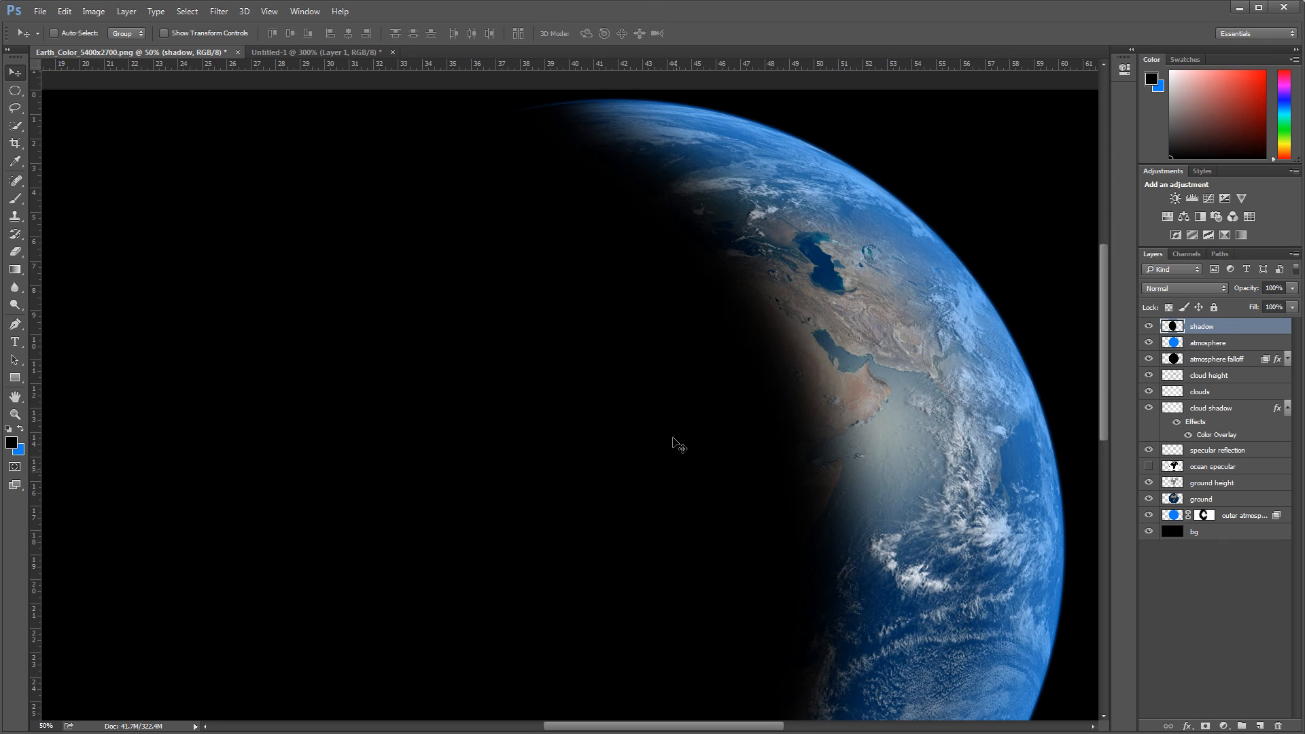
click(1291, 291)
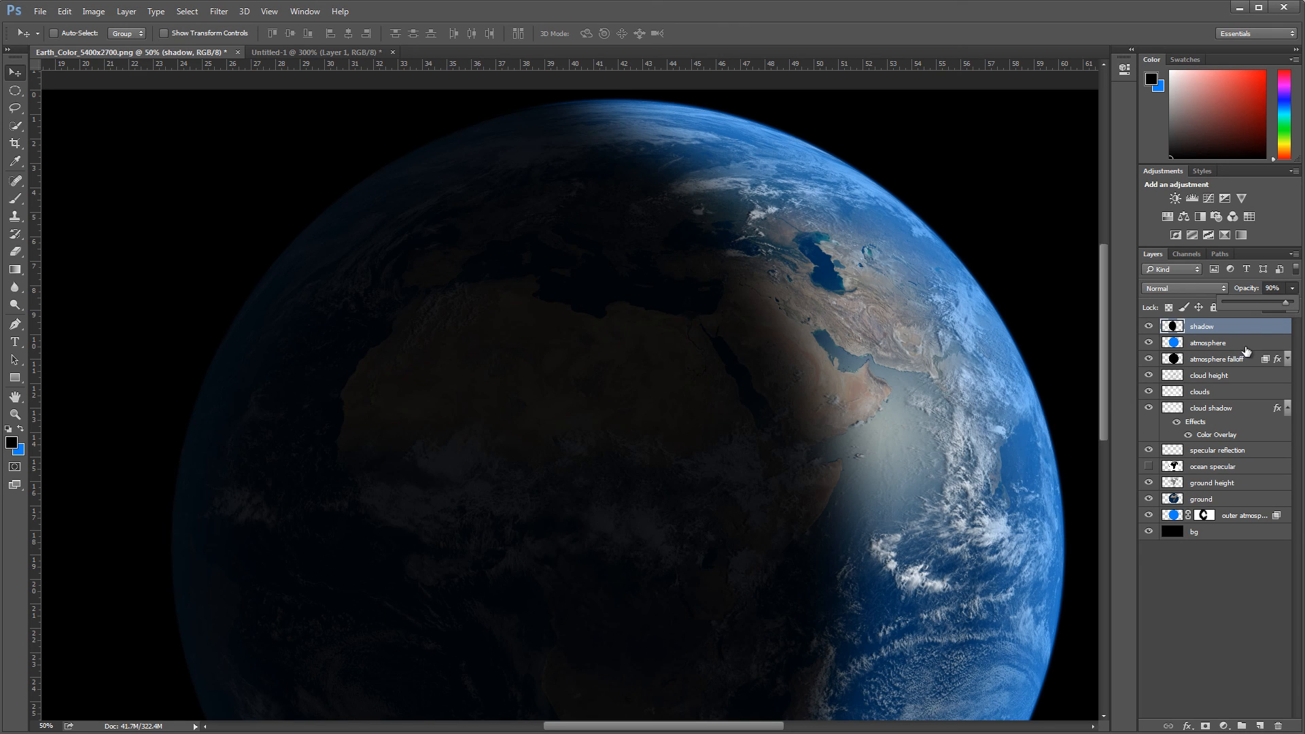
drag(1299, 307, 1299, 301)
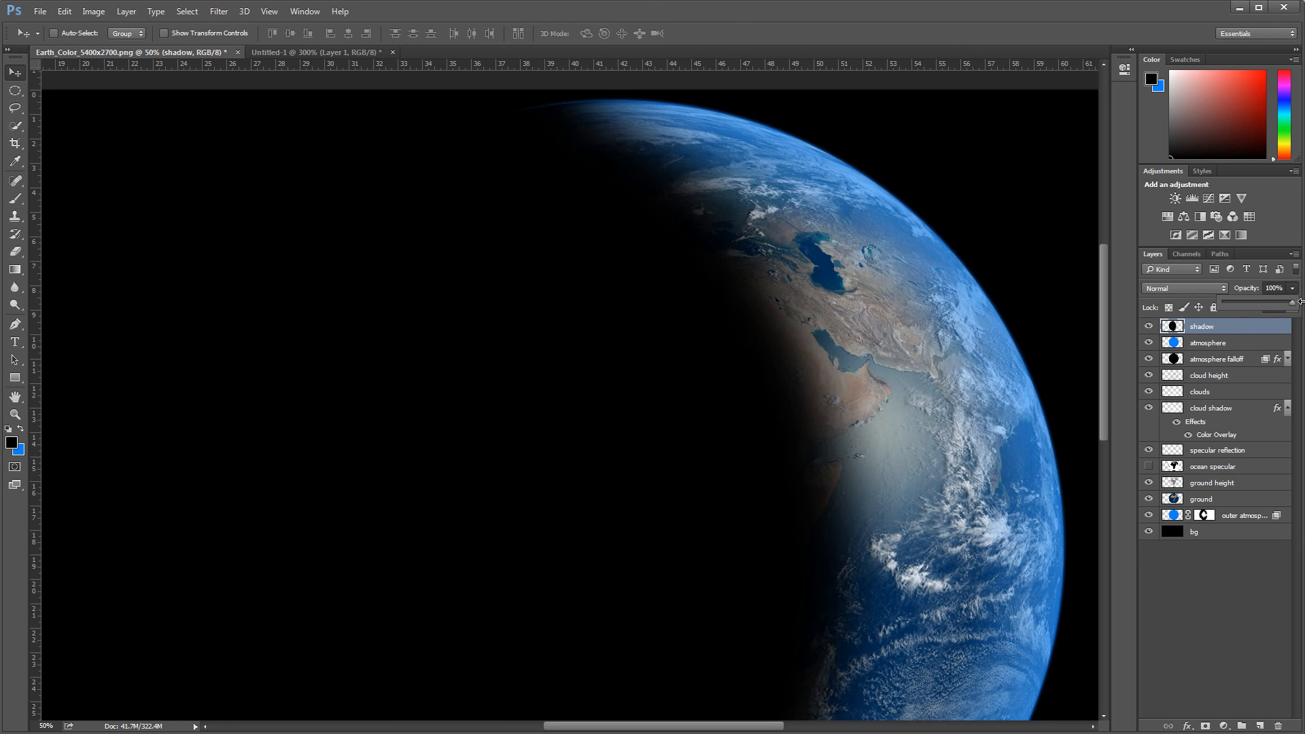
Hide the black bg layer and merge all visible planet layers into a single layer on transparency
drag(768, 731, 822, 730)
mouse_move(1105, 264)
mouse_down()
mouse_move(1099, 369)
mouse_move(1103, 261)
mouse_up()
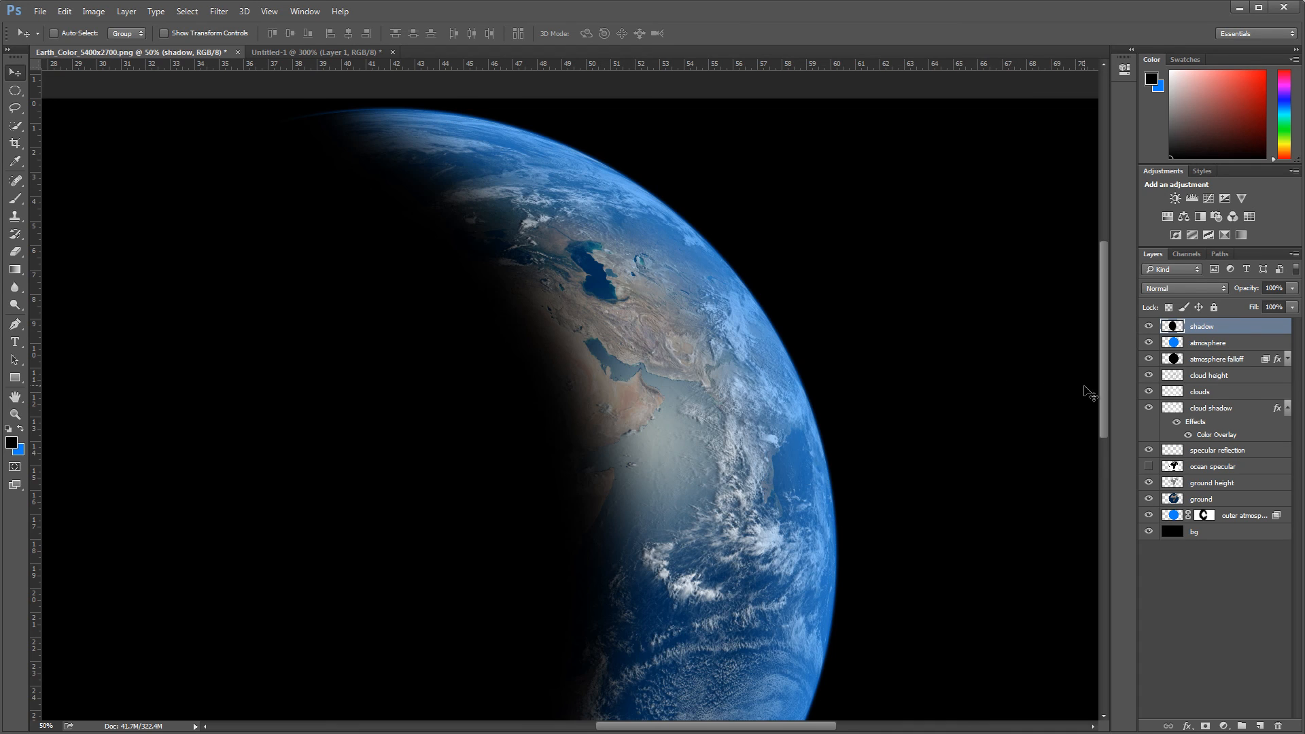
click(1150, 533)
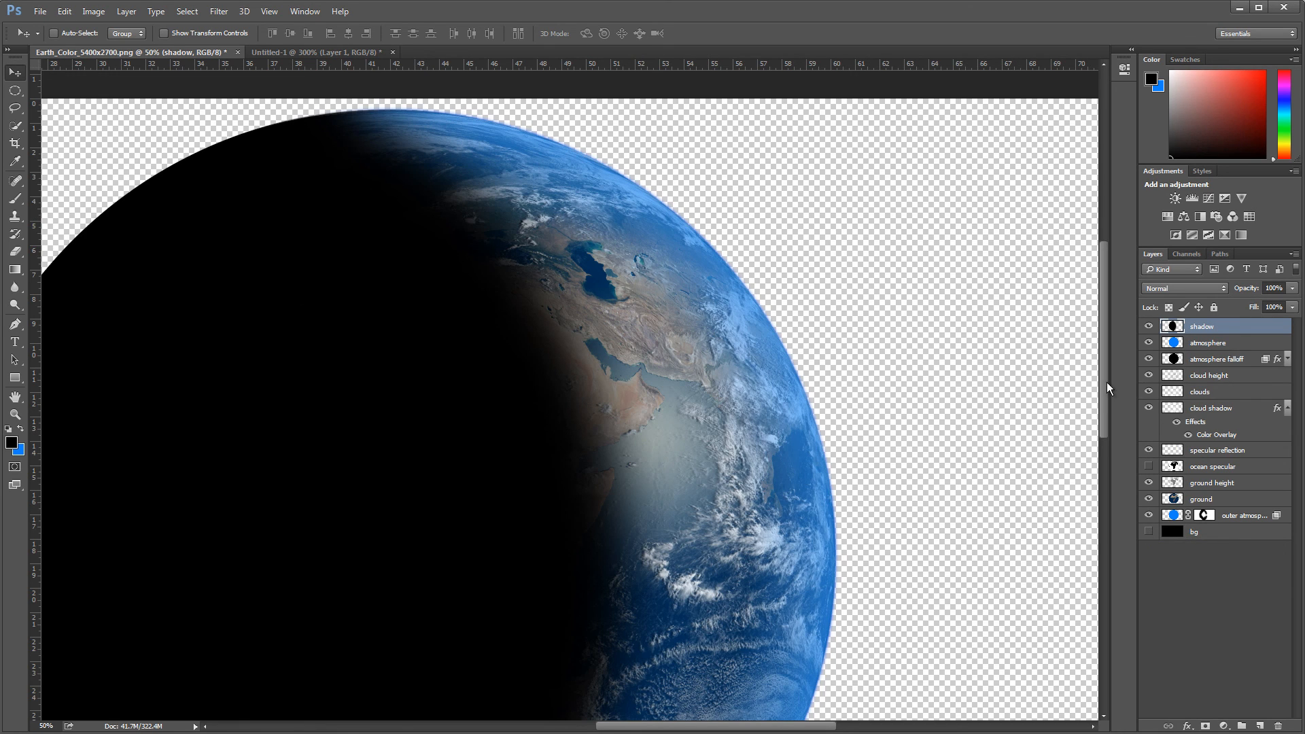
click(1293, 253)
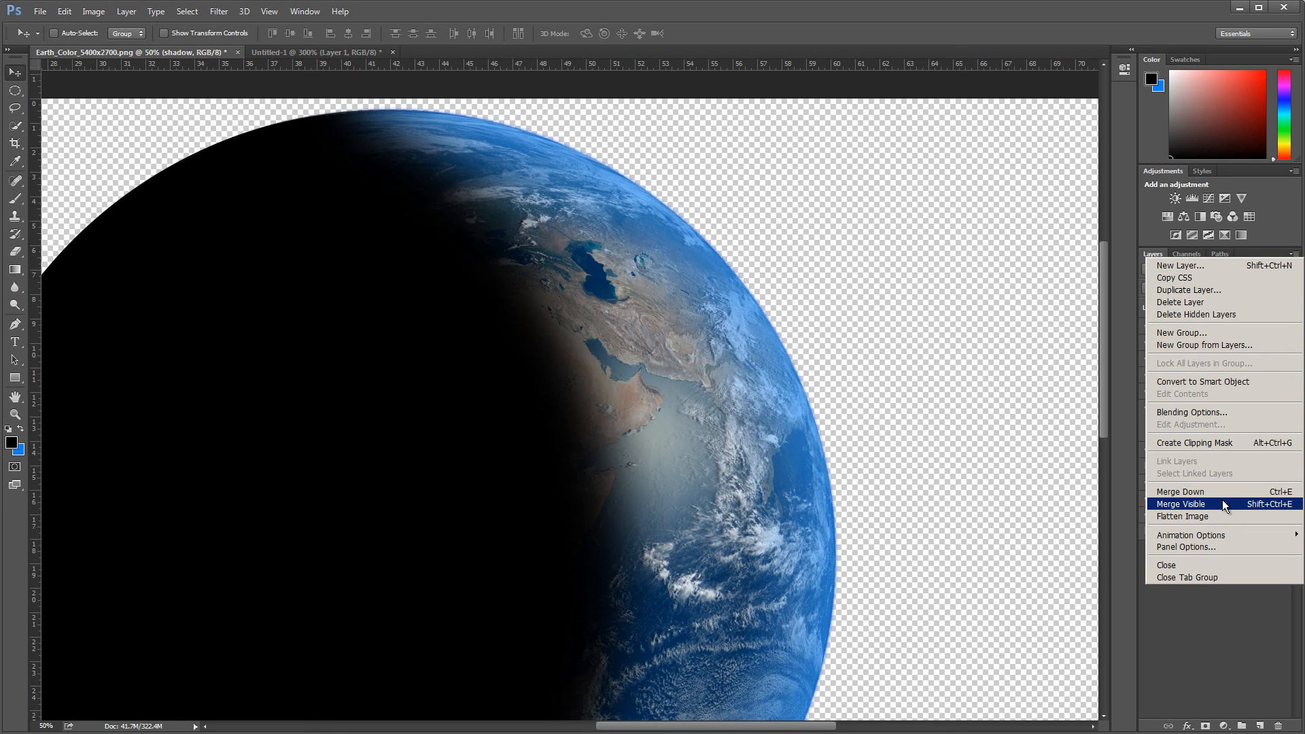
click(1227, 502)
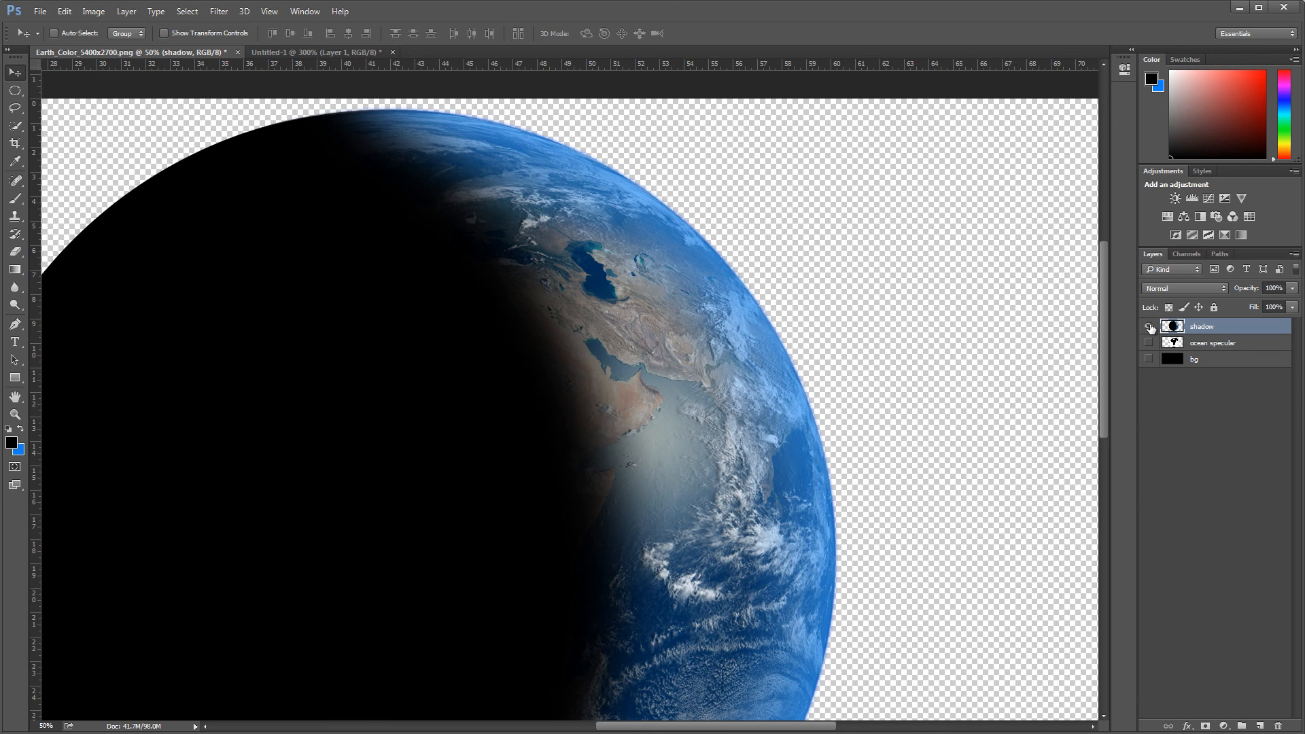
Toggle the merged planet layer's visibility off and on to check that it holds the whole planet
click(1149, 326)
click(1149, 327)
click(1148, 327)
click(1148, 327)
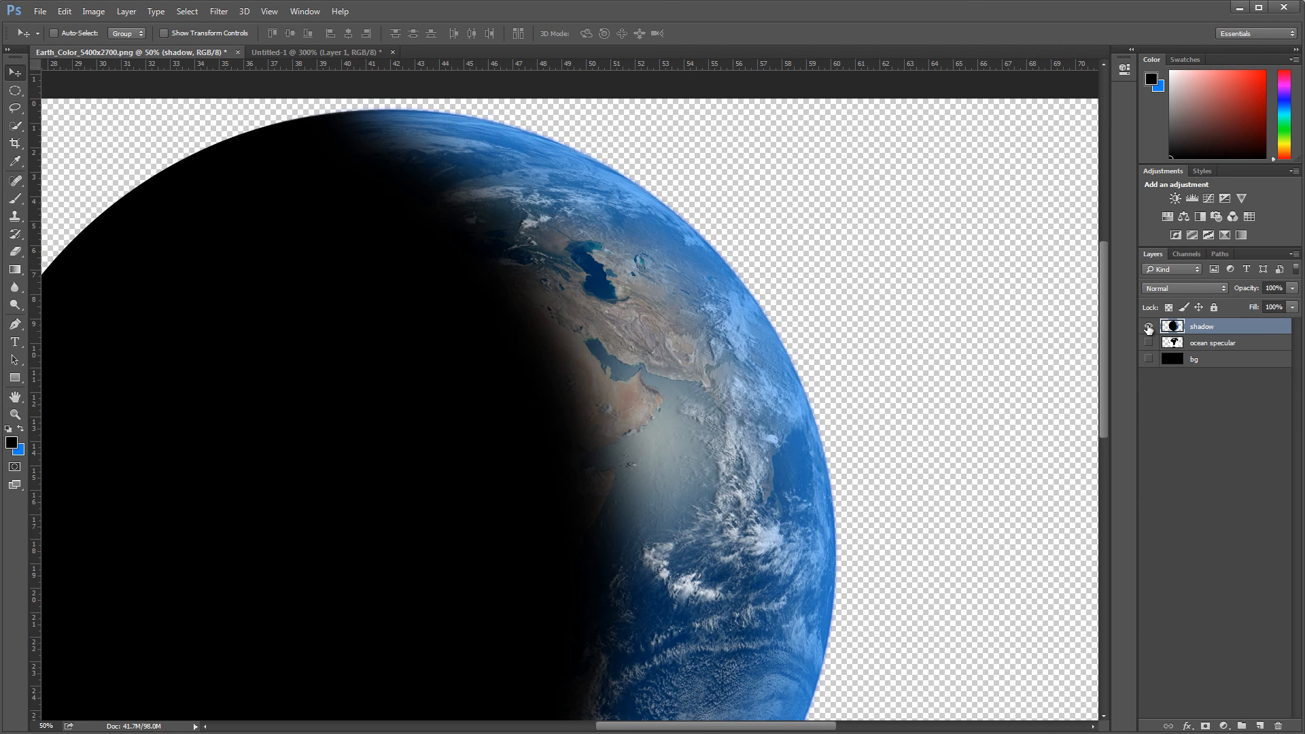
Rename the merged shadow layer as Earth and show the black bg layer again
double_click(1203, 327)
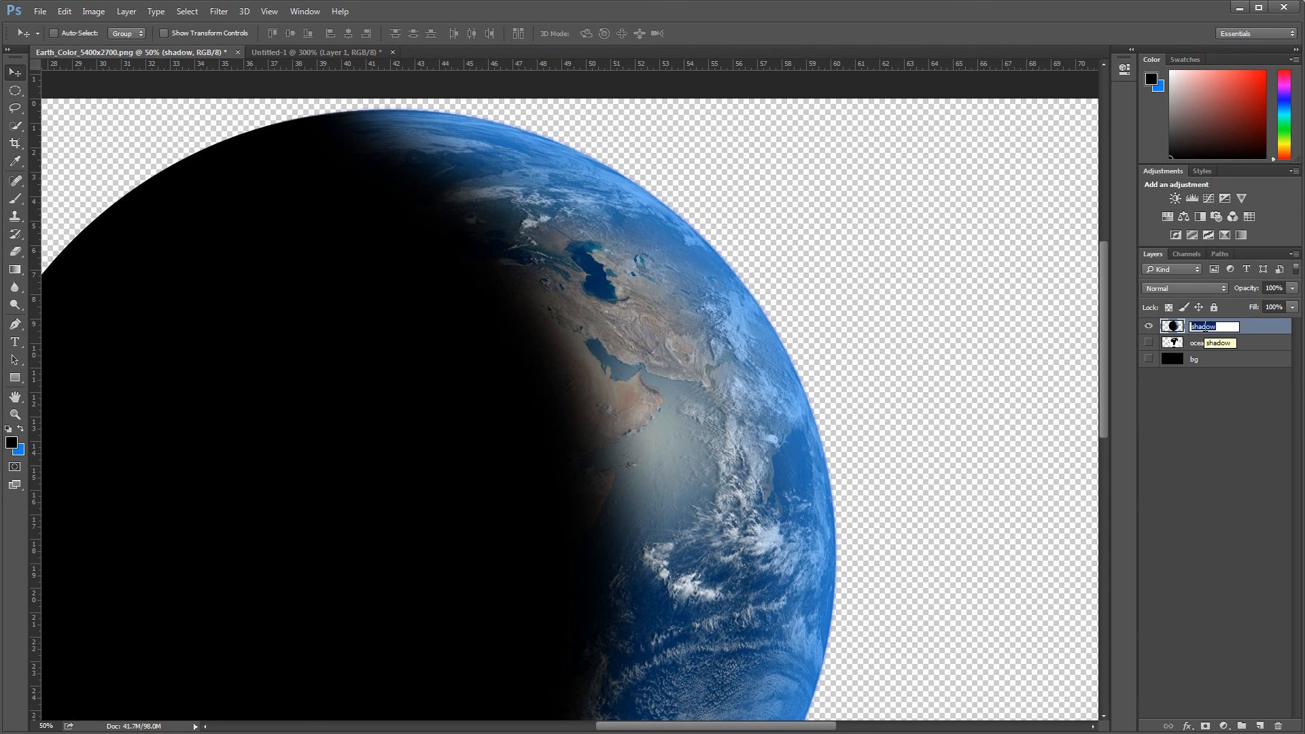
text(Earth)
key(Return)
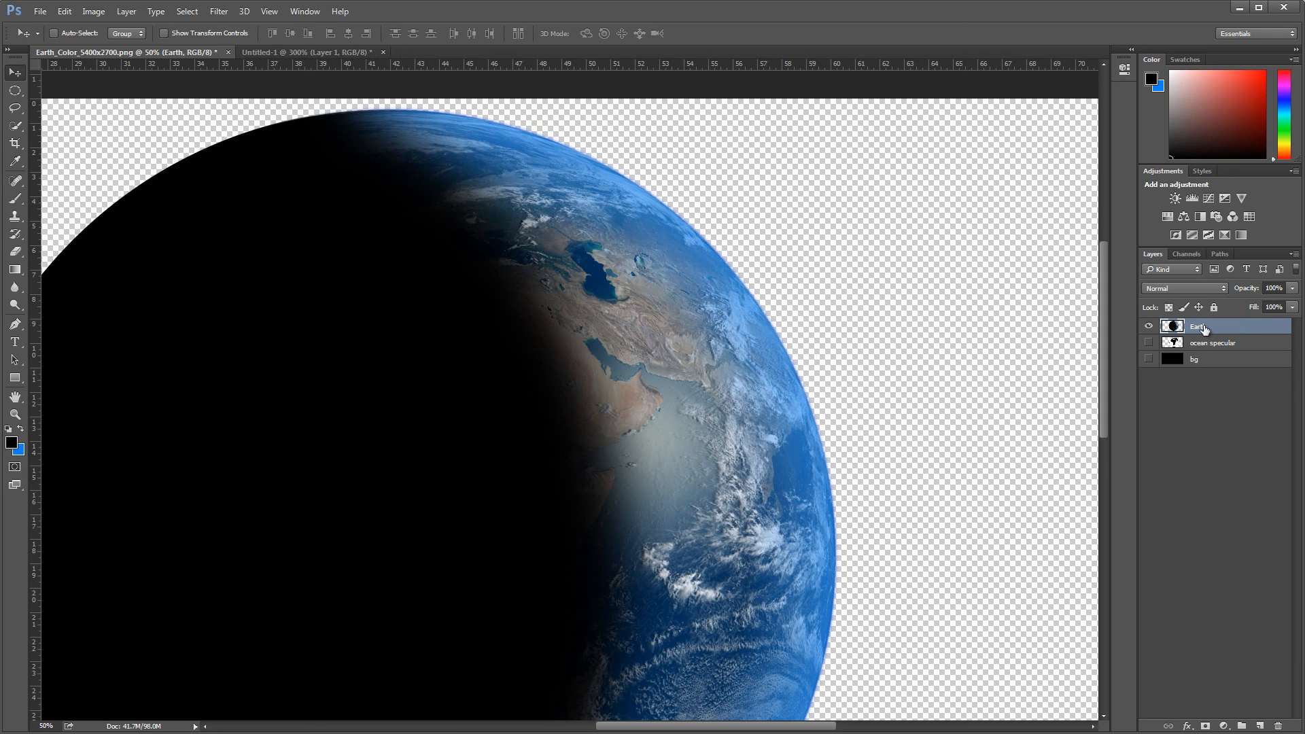
click(1148, 359)
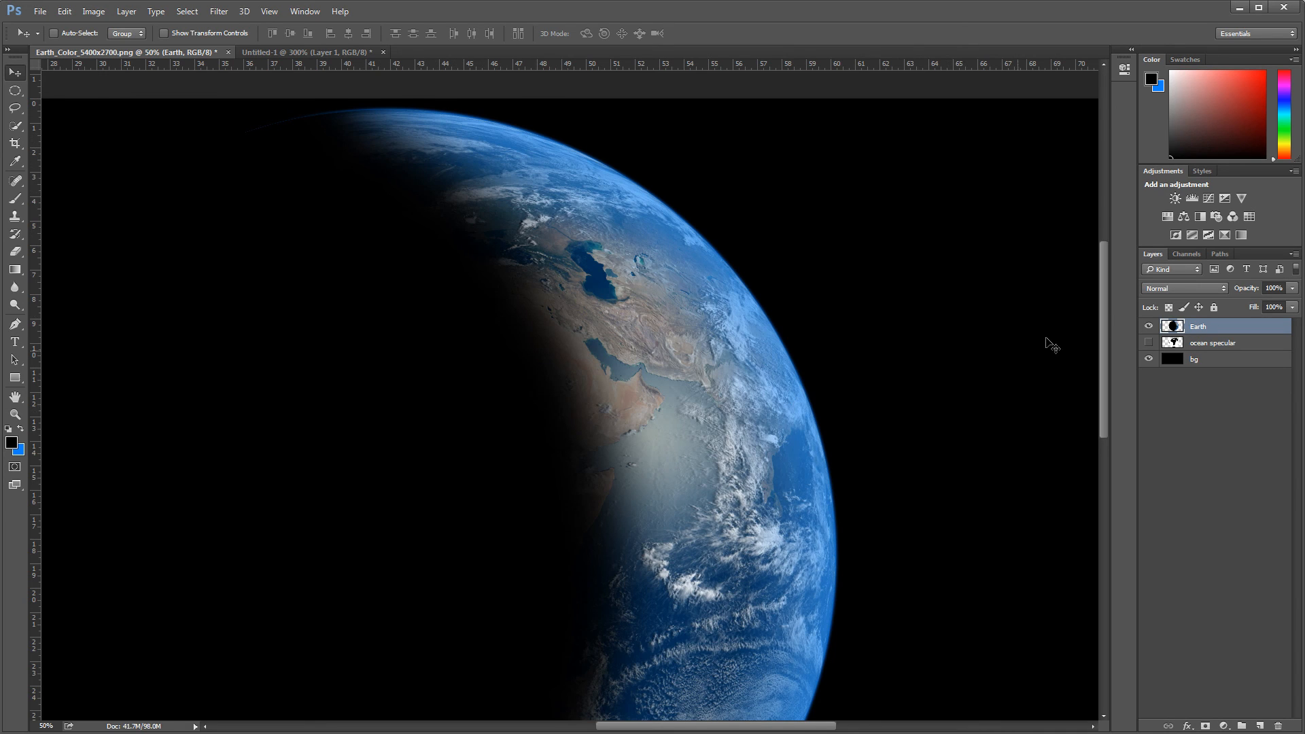
Start a Color Balance adjustment on the Earth layer and shift its shadows toward red at +10
scroll(1104, 303, down, 3)
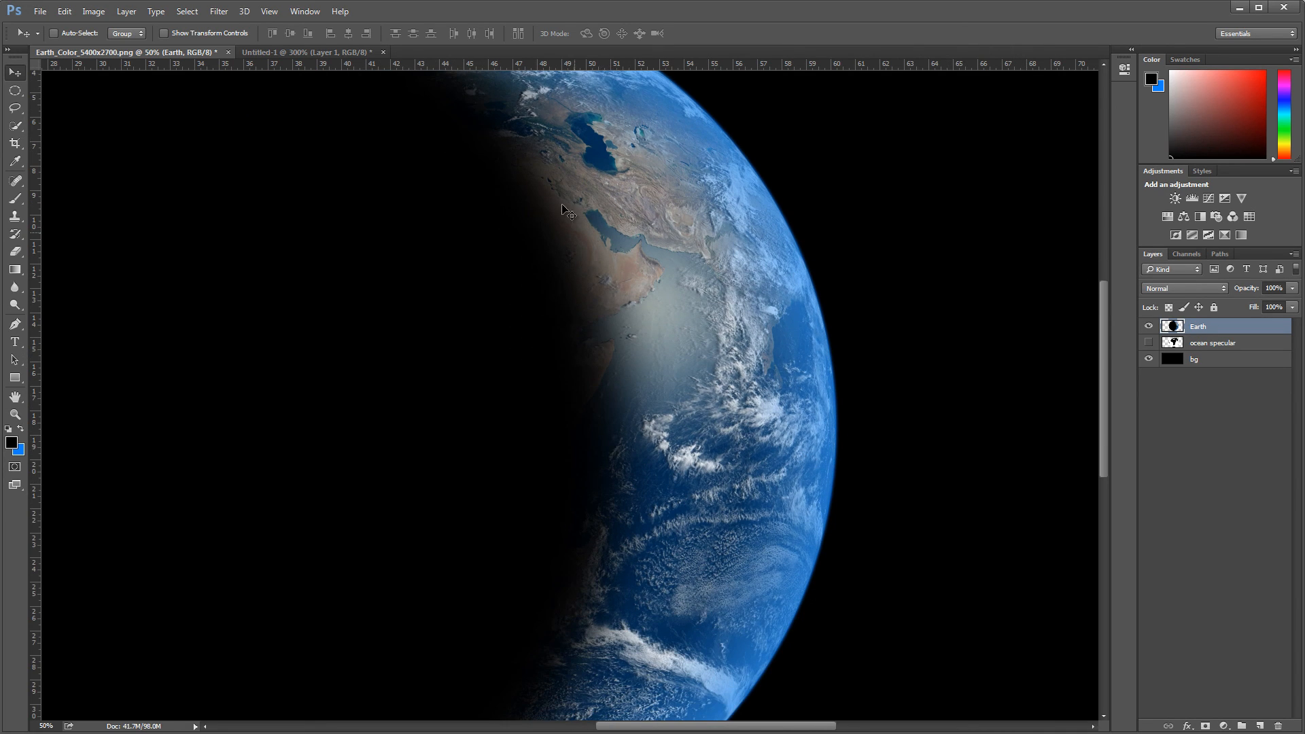
drag(1103, 397, 1105, 370)
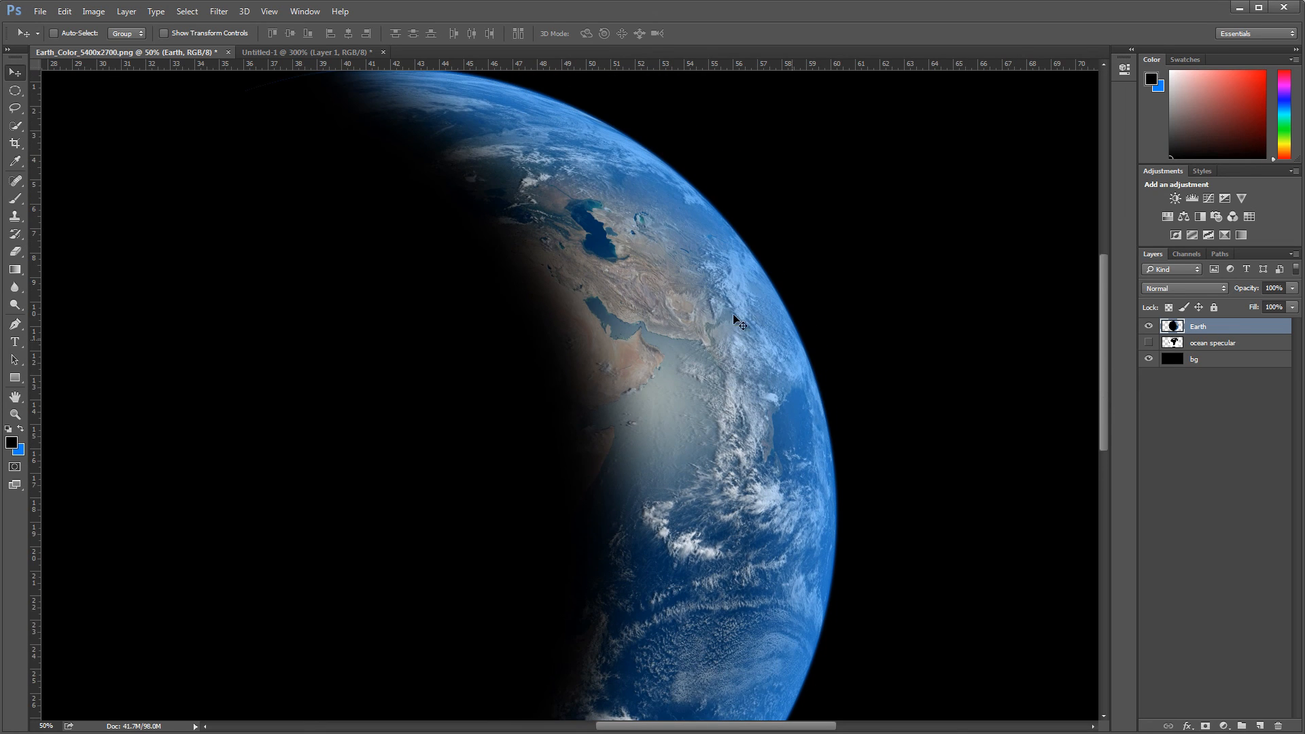
click(96, 11)
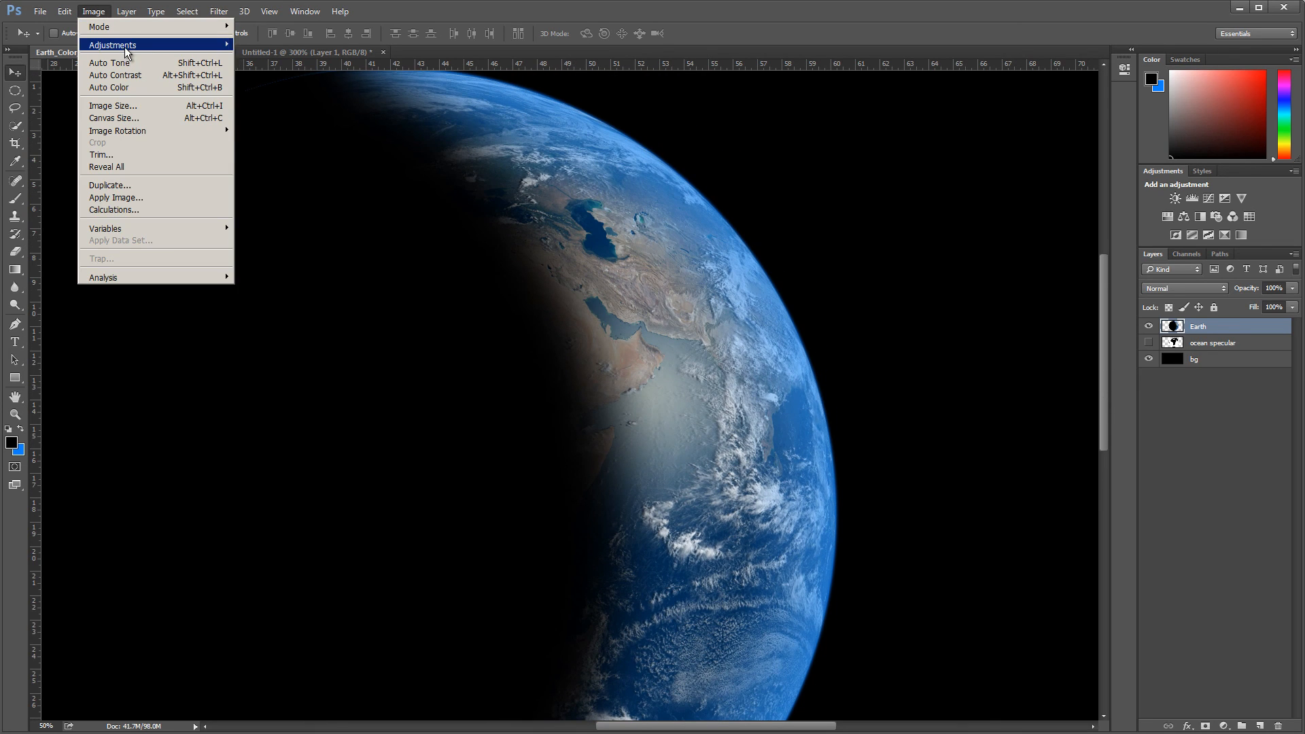
mouse_move(124, 47)
click(271, 123)
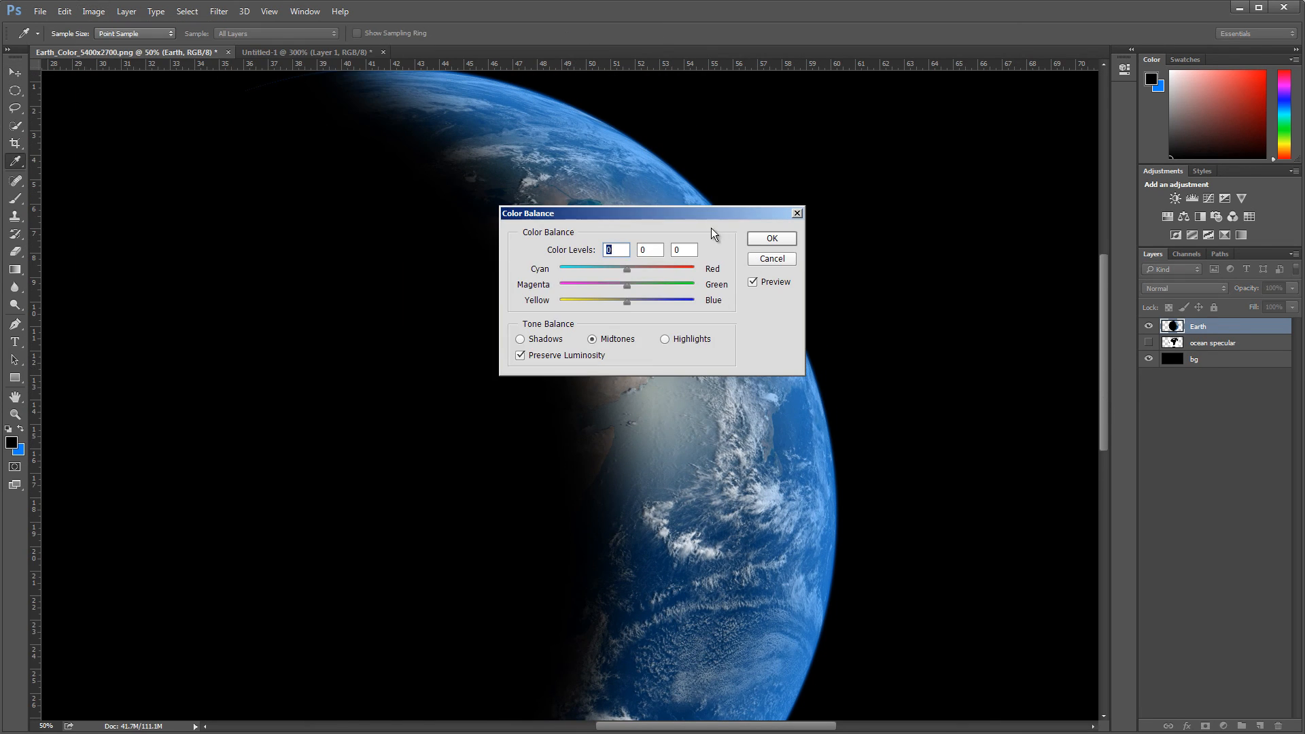
drag(663, 213, 905, 280)
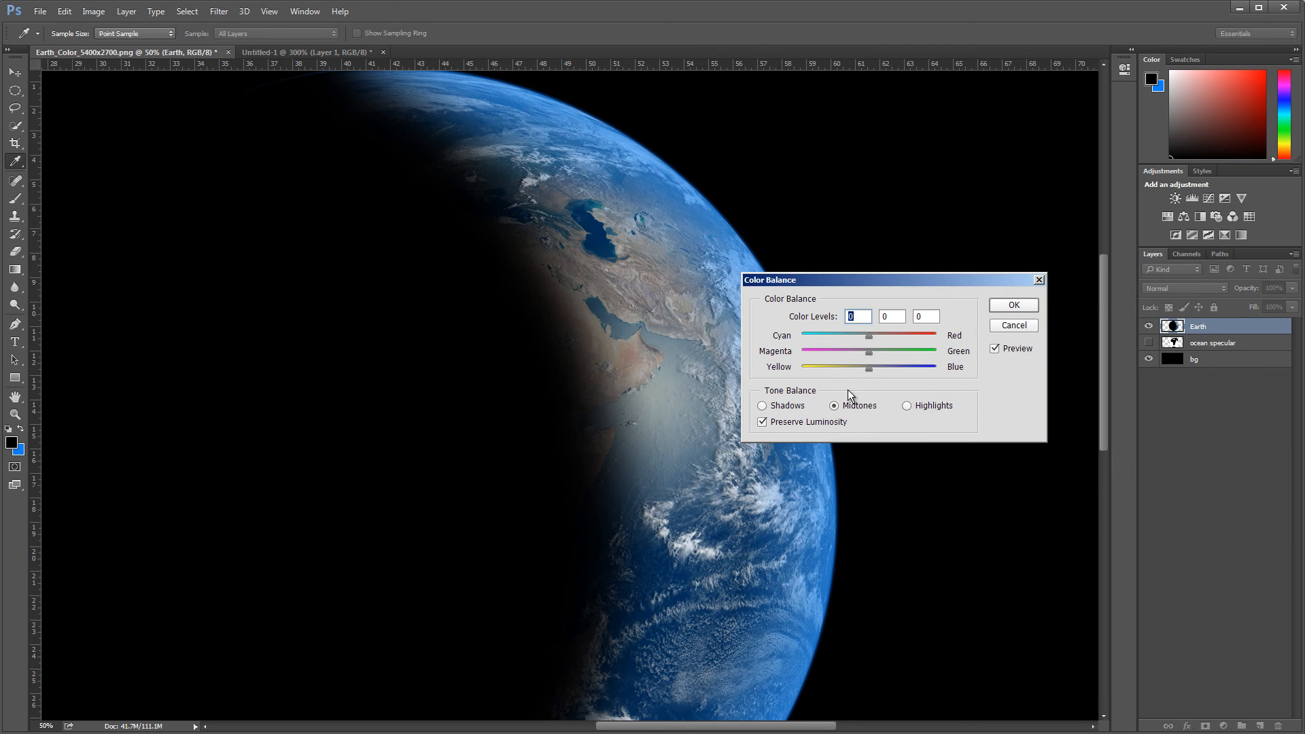
click(763, 406)
drag(874, 339, 913, 343)
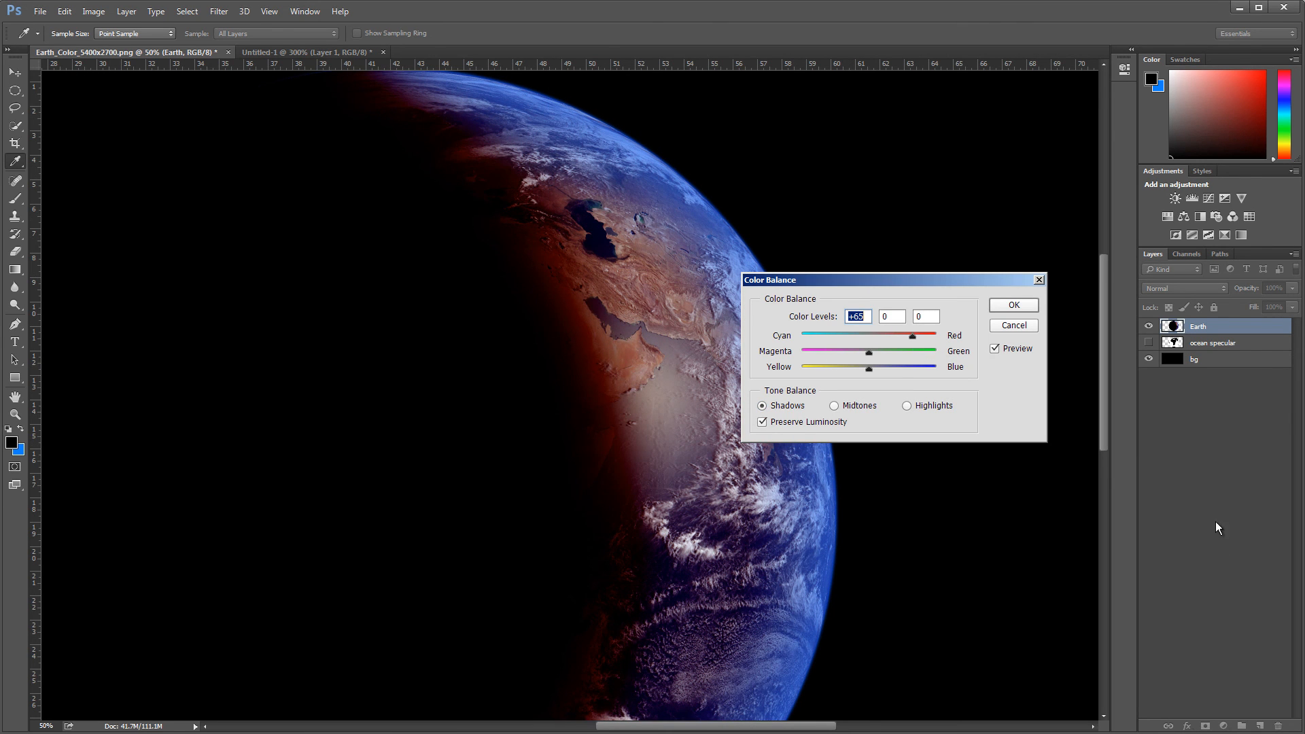
drag(912, 337, 872, 338)
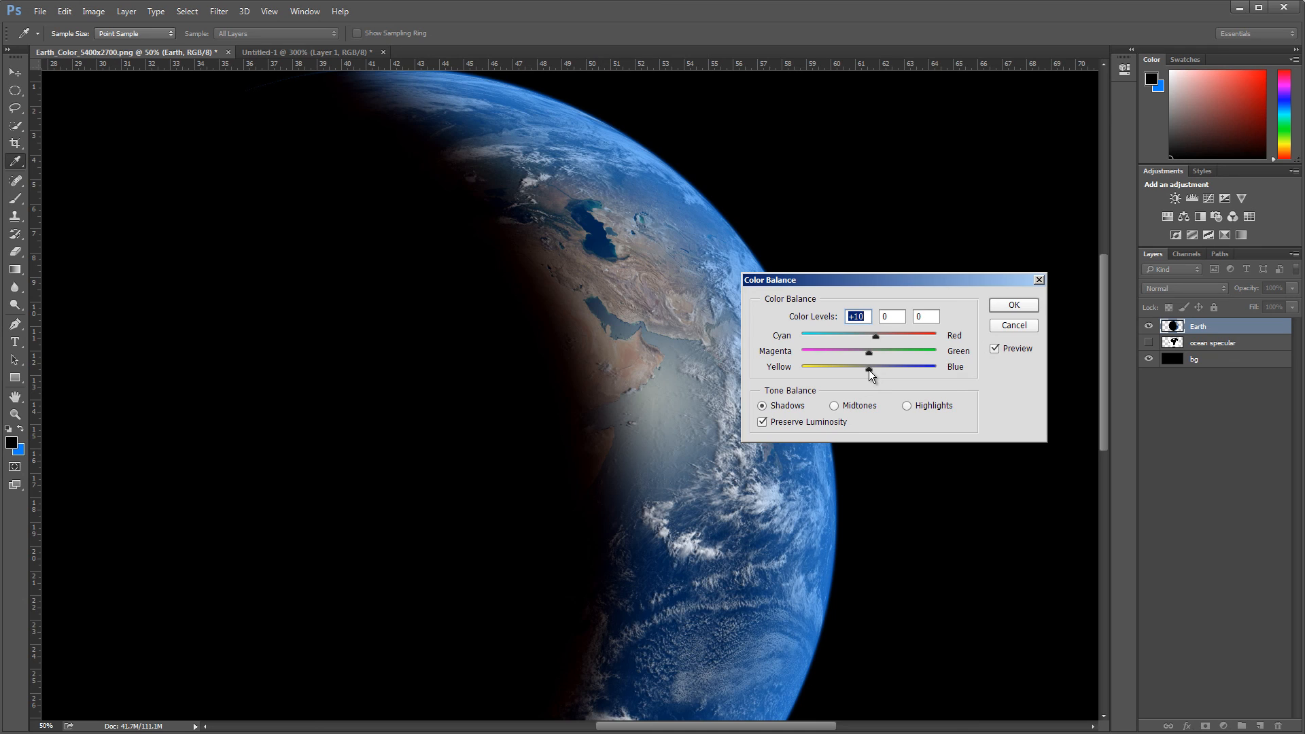
Shift the shadows slightly toward yellow in the Color Balance and apply the adjustment
mouse_move(869, 369)
mouse_down()
mouse_move(797, 377)
mouse_move(848, 382)
mouse_up()
key(Tab)
key(Tab)
click(1012, 306)
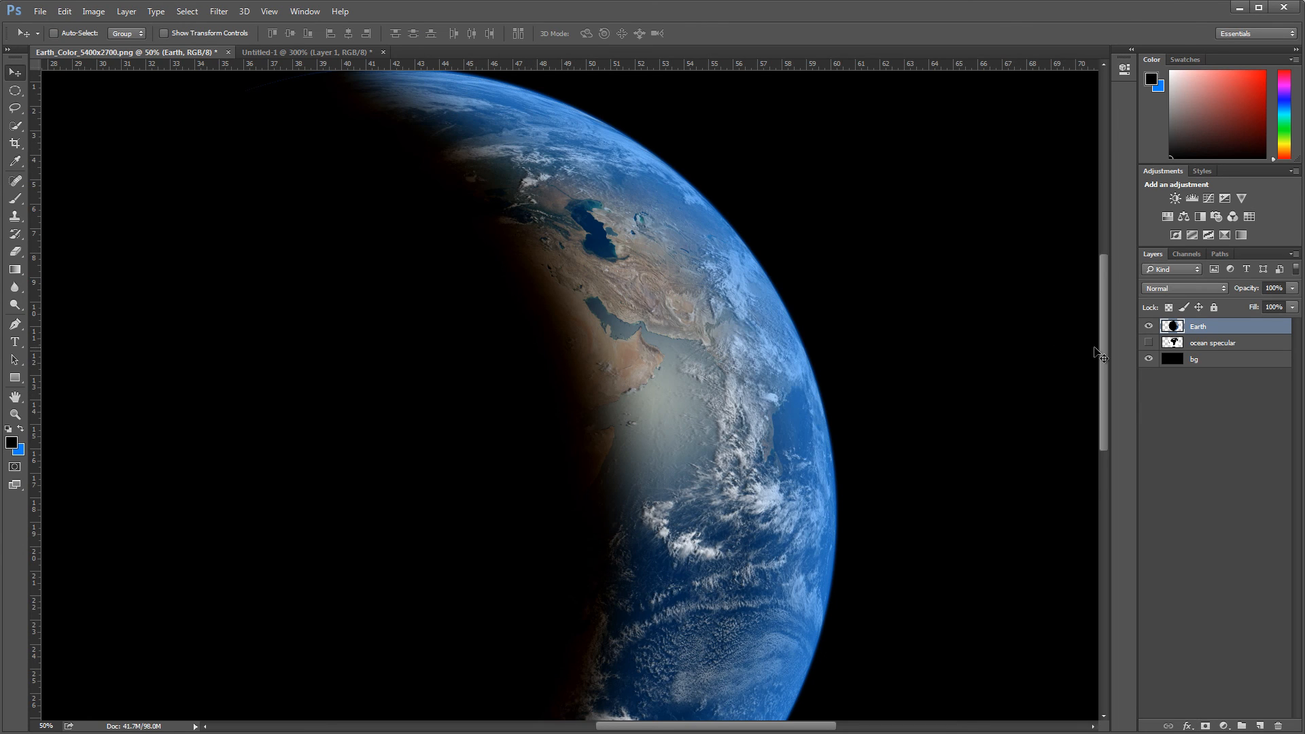
Merge the visible Earth and bg layers into one layer, leaving out the hidden ocean specular layer
drag(1103, 353, 1135, 369)
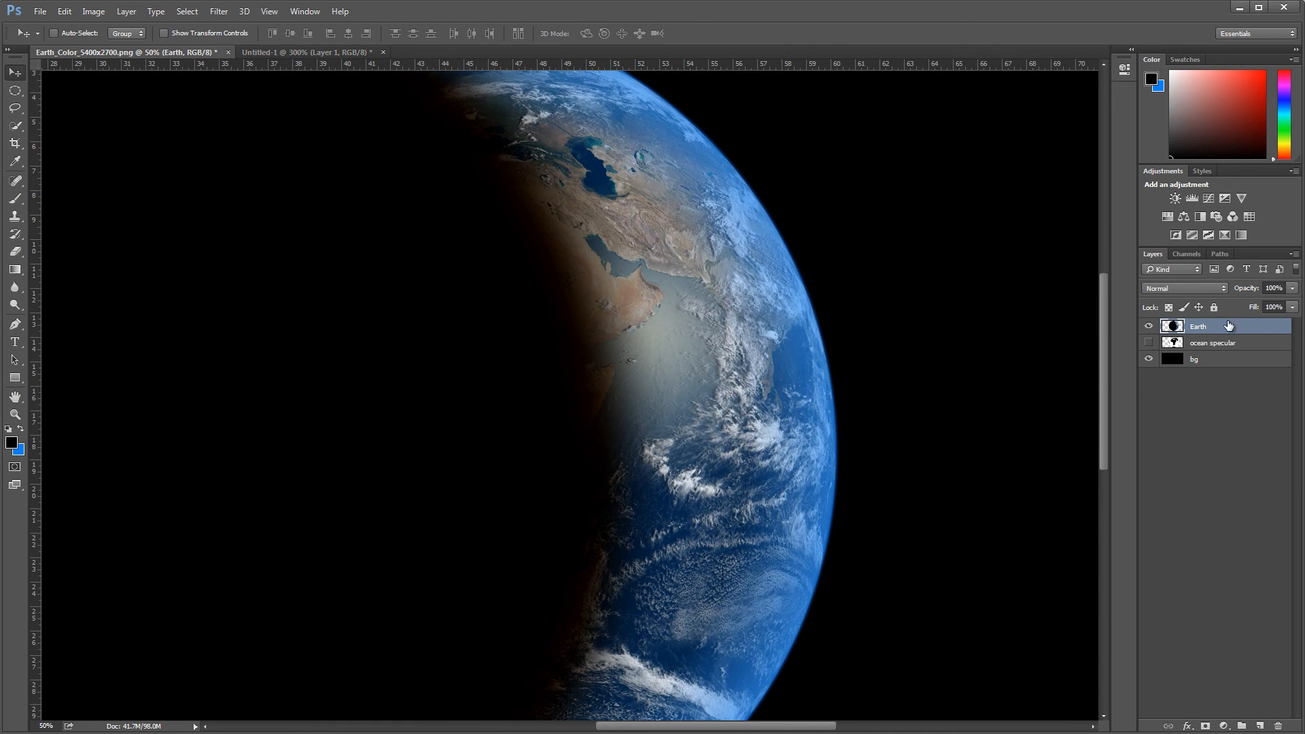
click(1292, 255)
click(1227, 498)
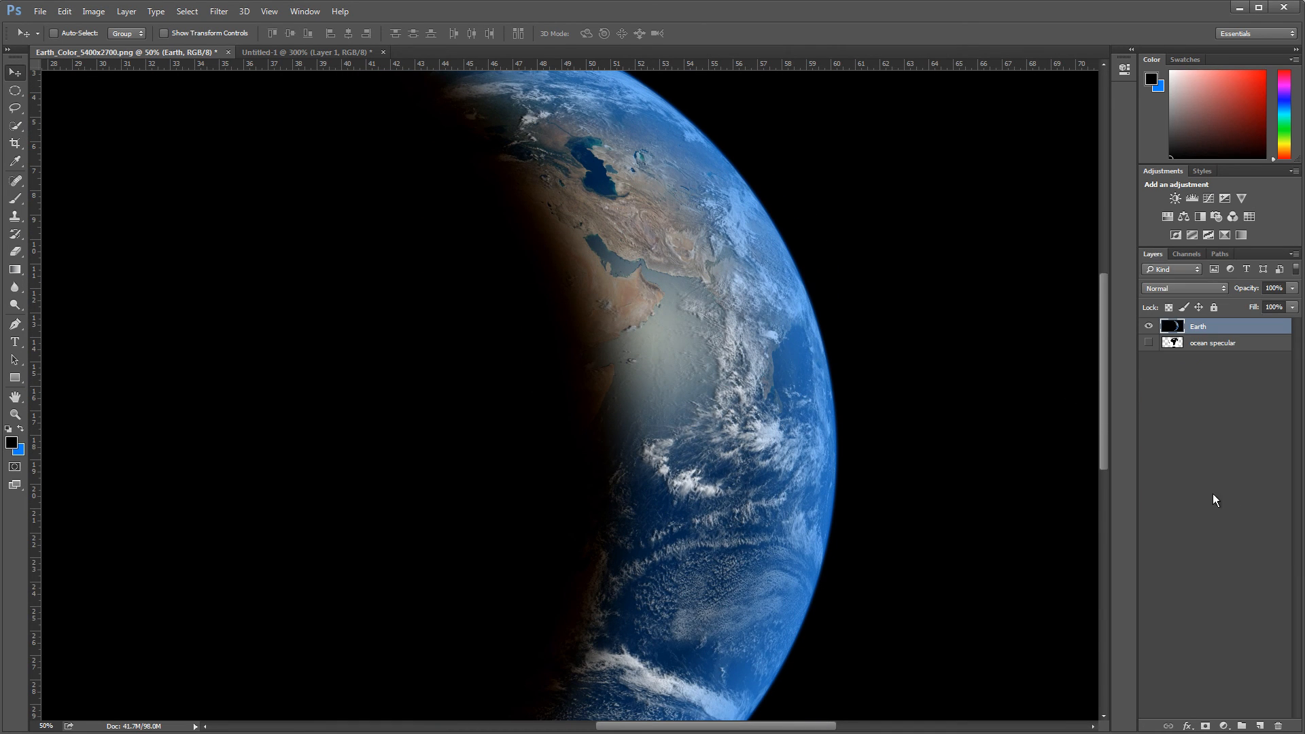
Reduce the Earth layer's saturation to -20 with a Hue/Saturation adjustment
drag(1108, 406, 1107, 385)
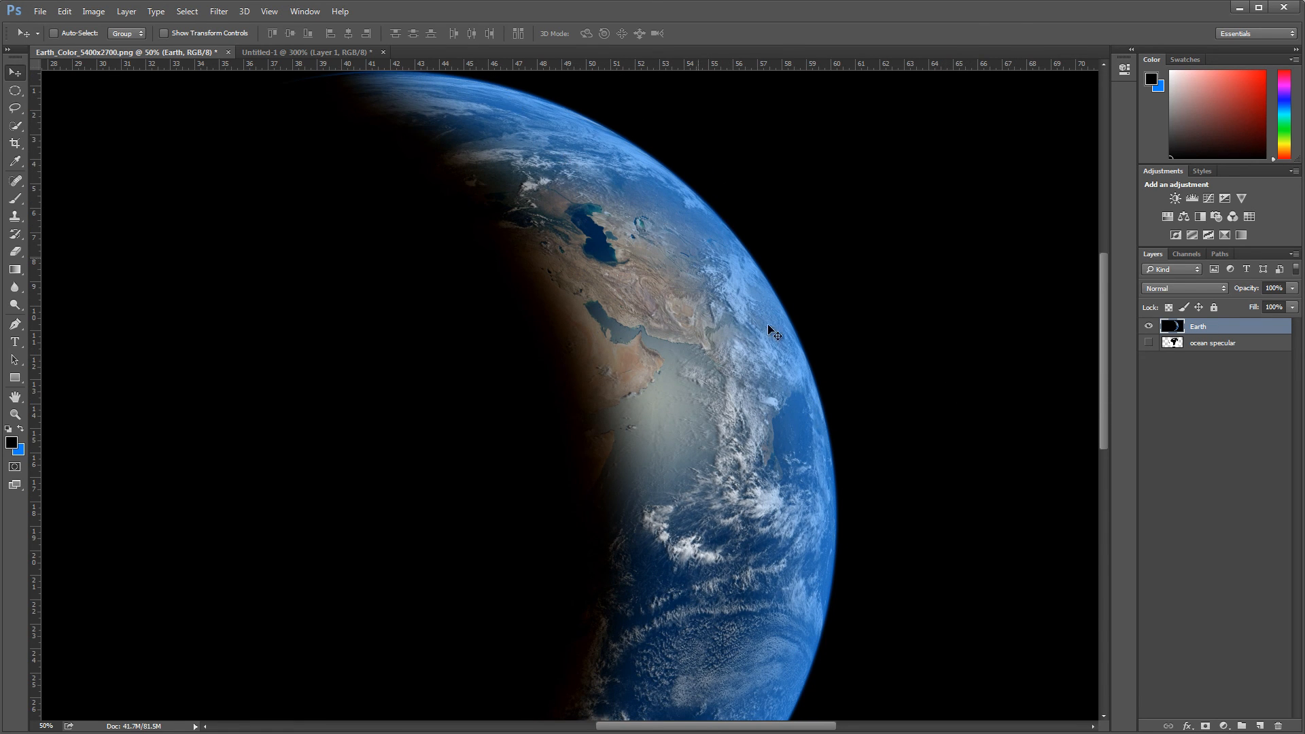
mouse_move(1104, 302)
mouse_down()
mouse_move(1105, 408)
mouse_move(1107, 303)
mouse_up()
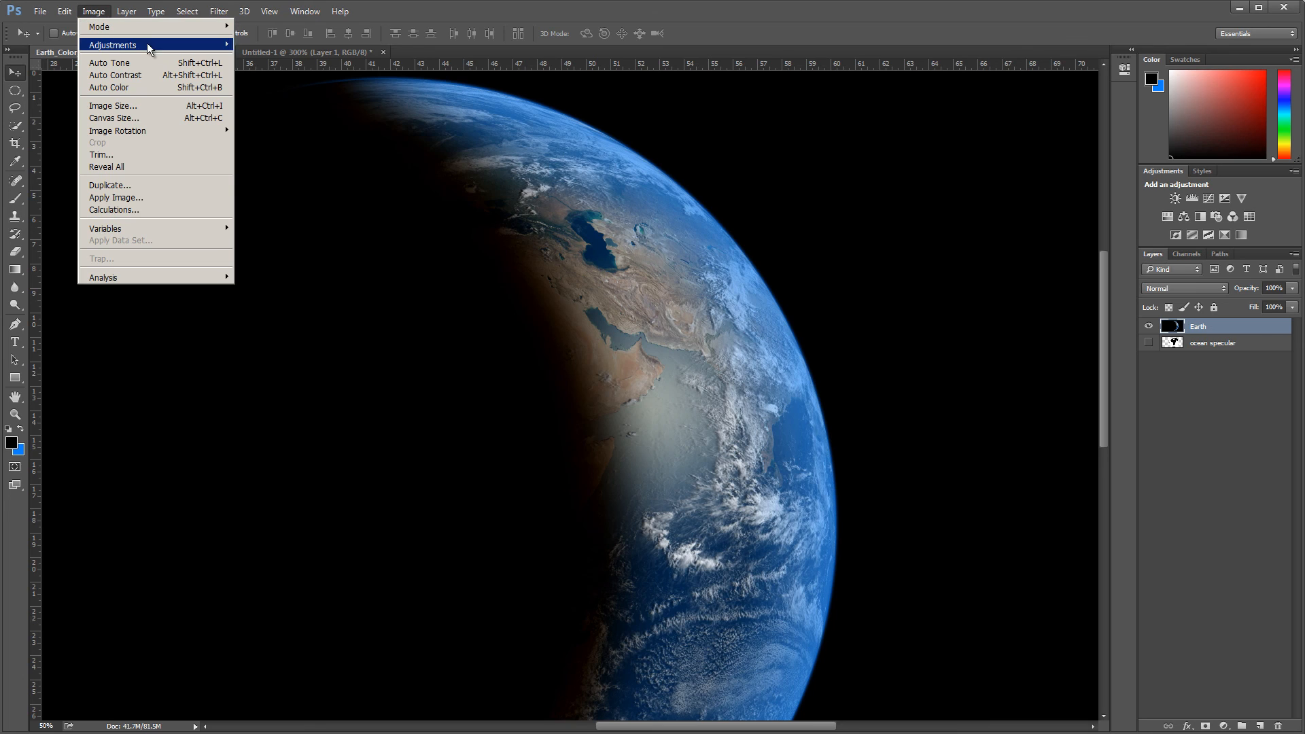
mouse_move(147, 45)
click(268, 110)
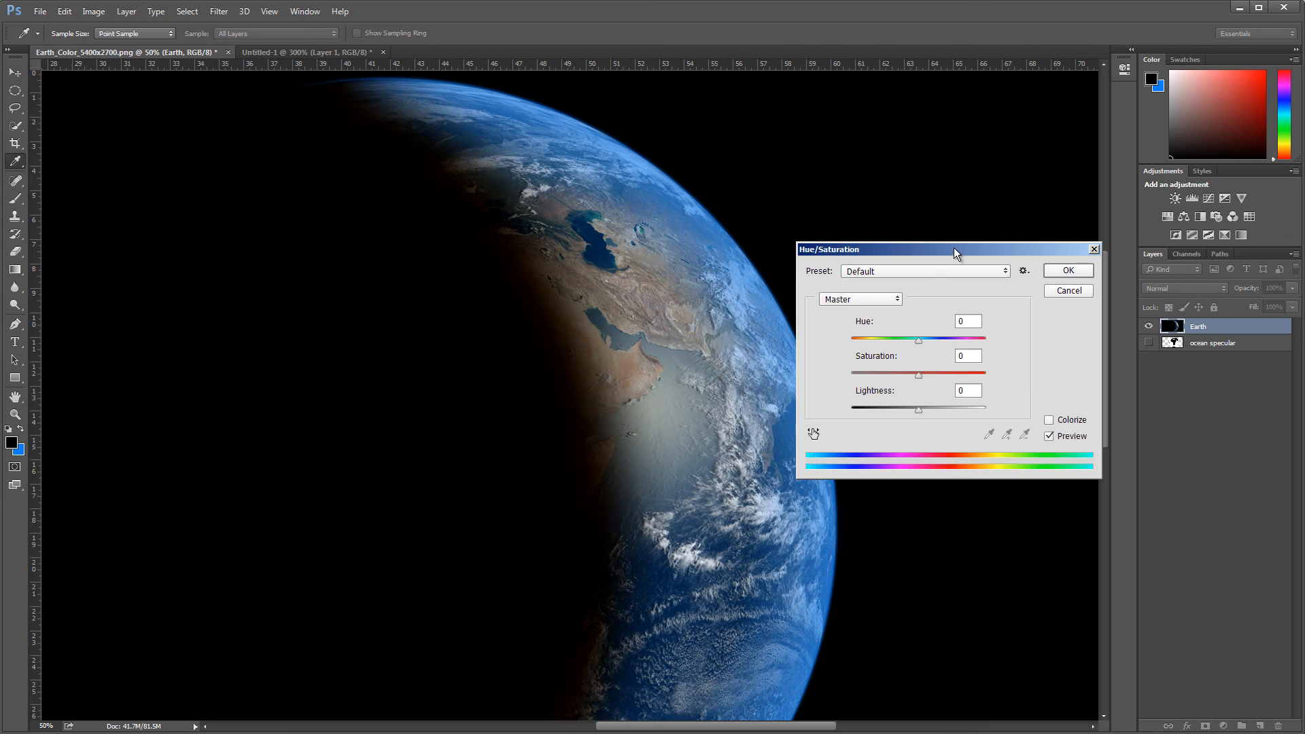
drag(952, 249, 1046, 255)
mouse_move(1011, 383)
mouse_down()
mouse_move(968, 391)
mouse_move(1012, 386)
mouse_move(997, 387)
mouse_up()
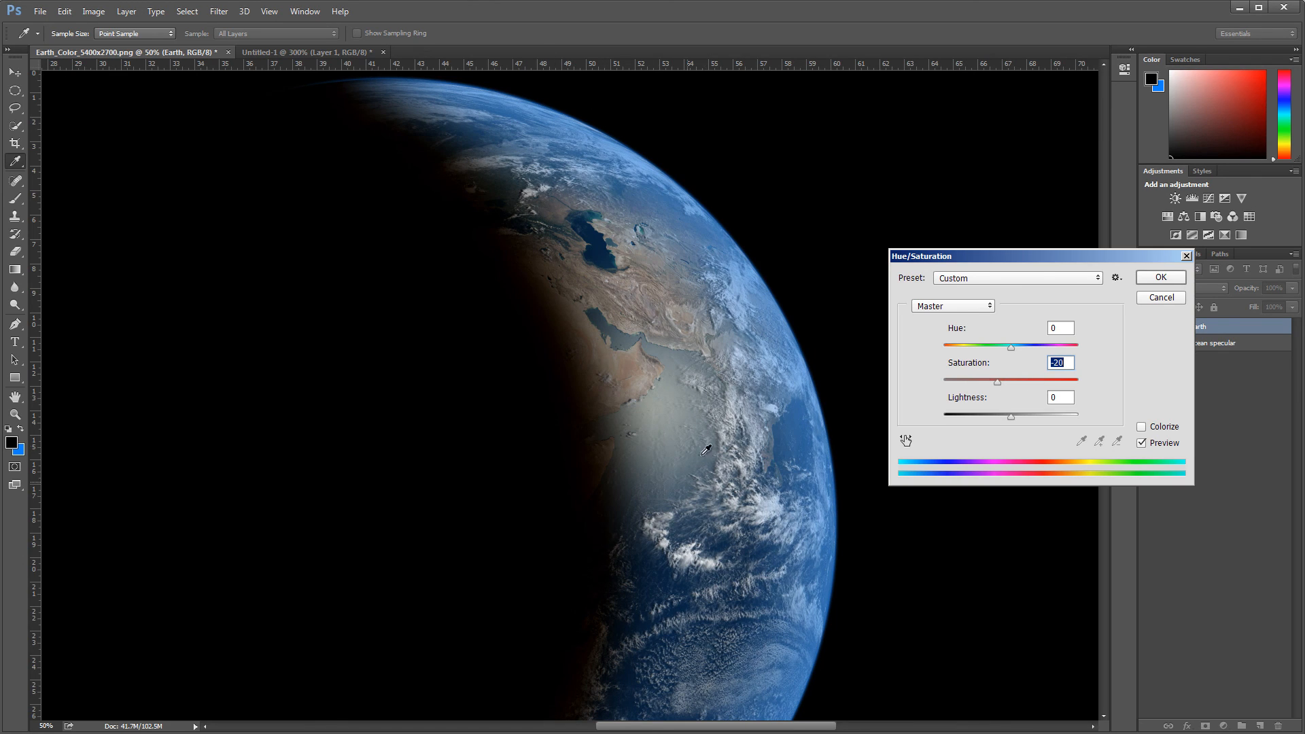
click(1163, 277)
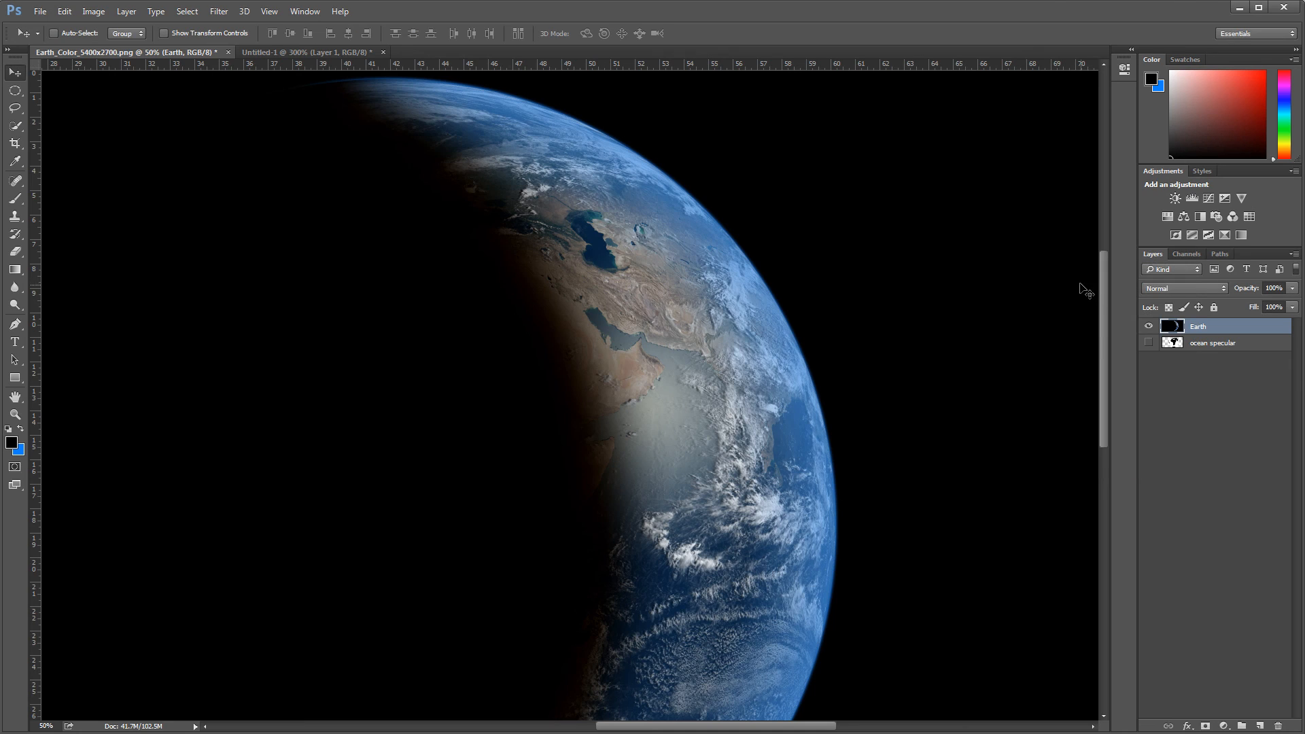
Soften the Earth layer with a Gaussian Blur of 0.5 pixels radius
mouse_move(1101, 293)
mouse_down()
mouse_move(1105, 374)
mouse_move(1103, 298)
mouse_up()
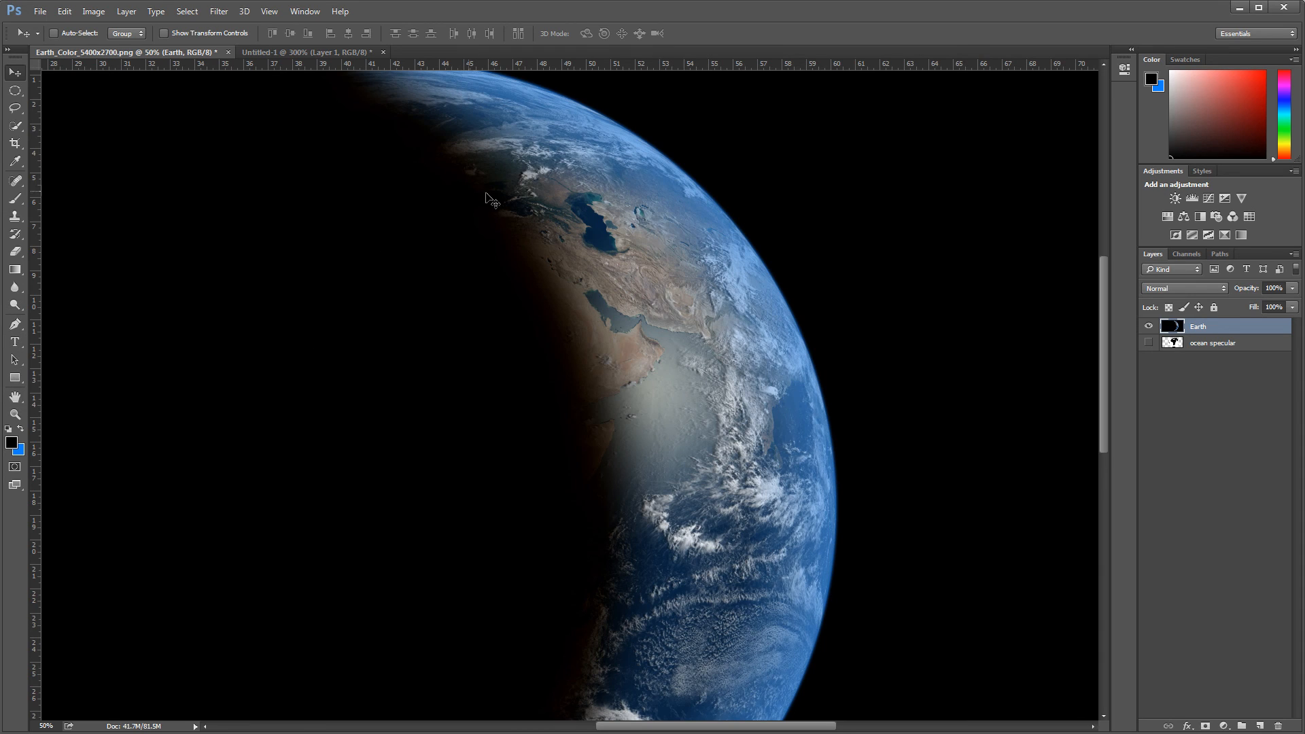
click(219, 12)
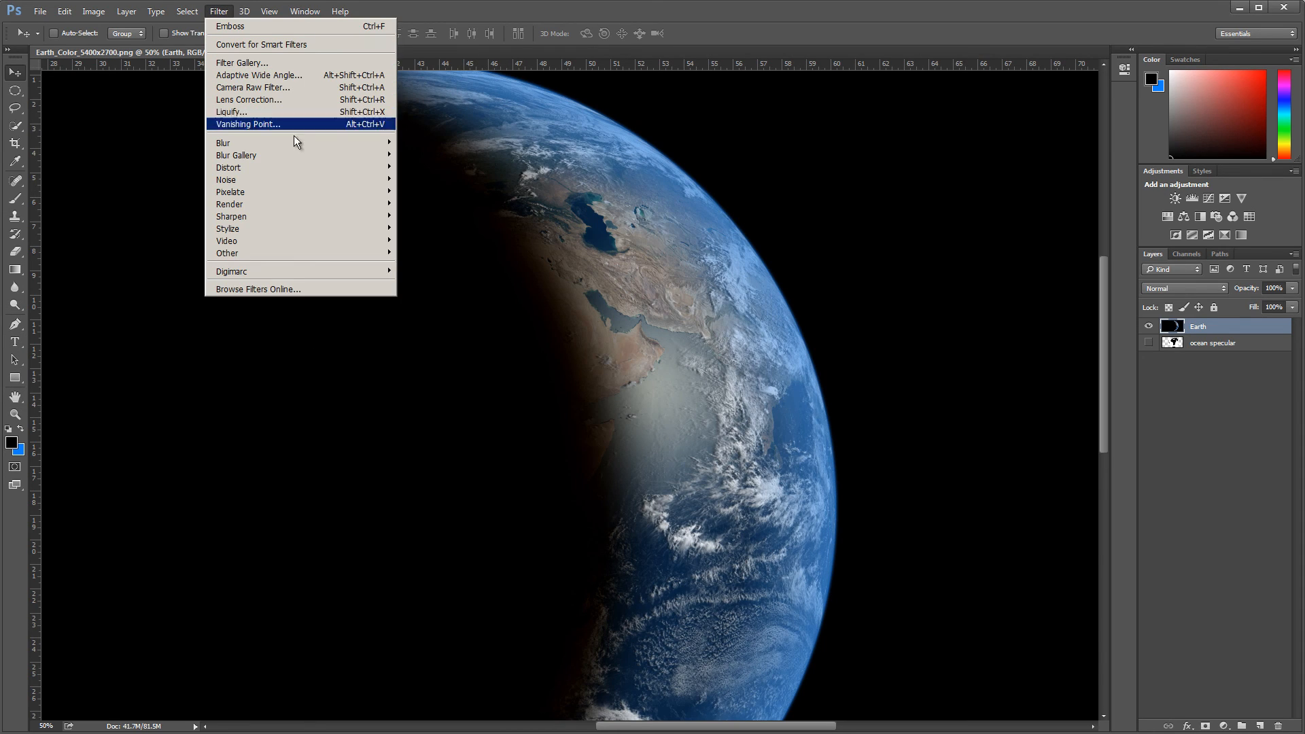
mouse_move(361, 142)
click(446, 190)
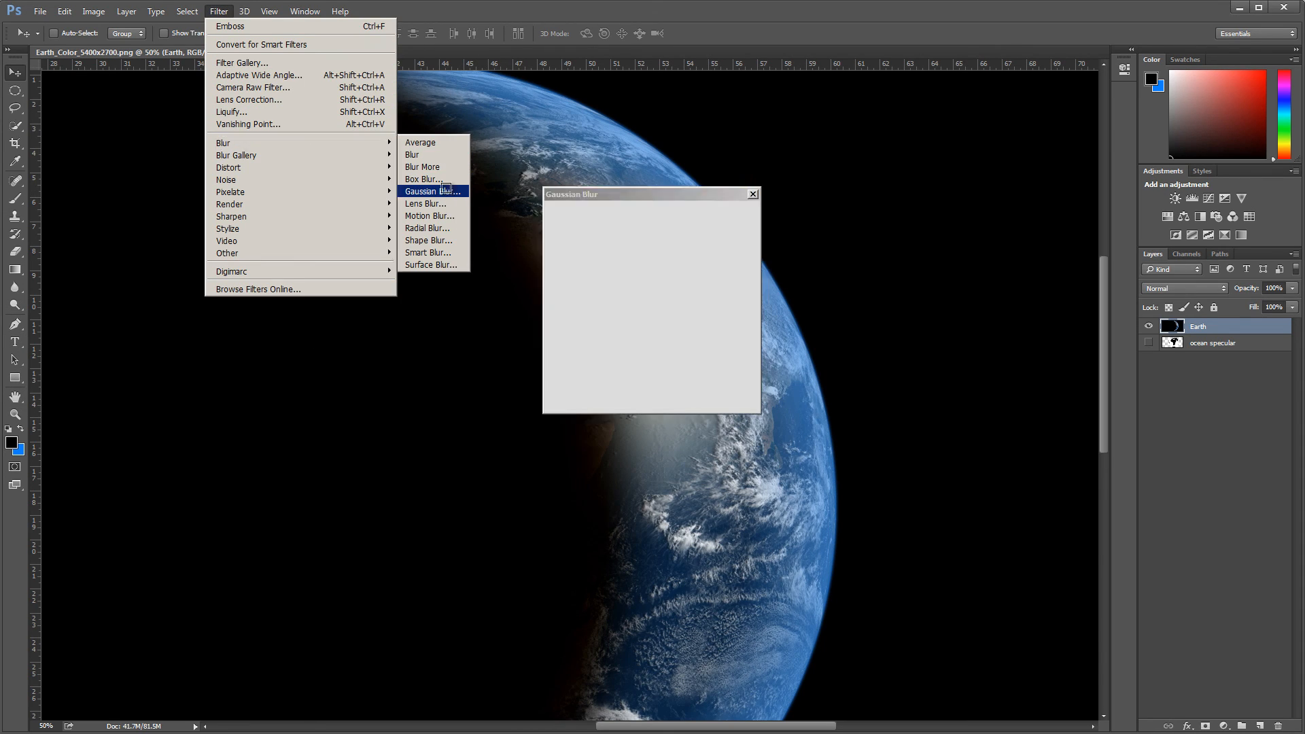
drag(607, 196, 934, 250)
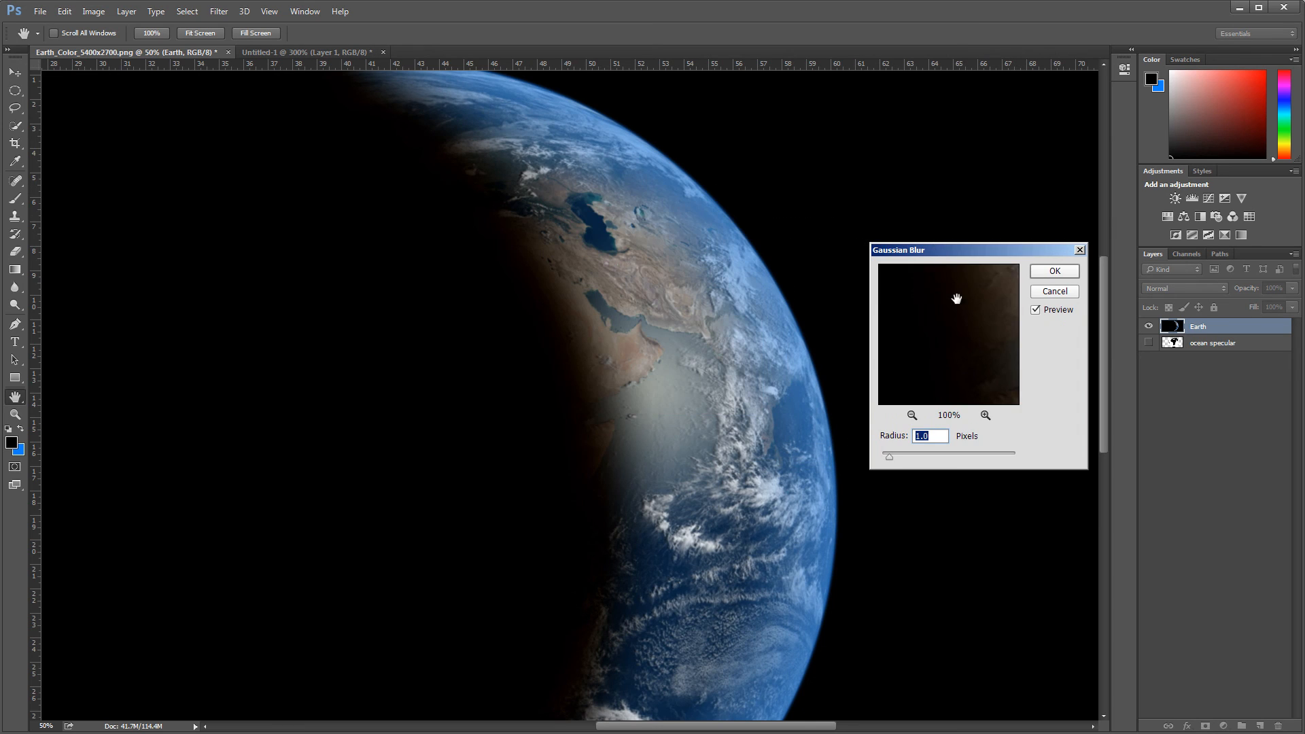
text(.5)
key(Return)
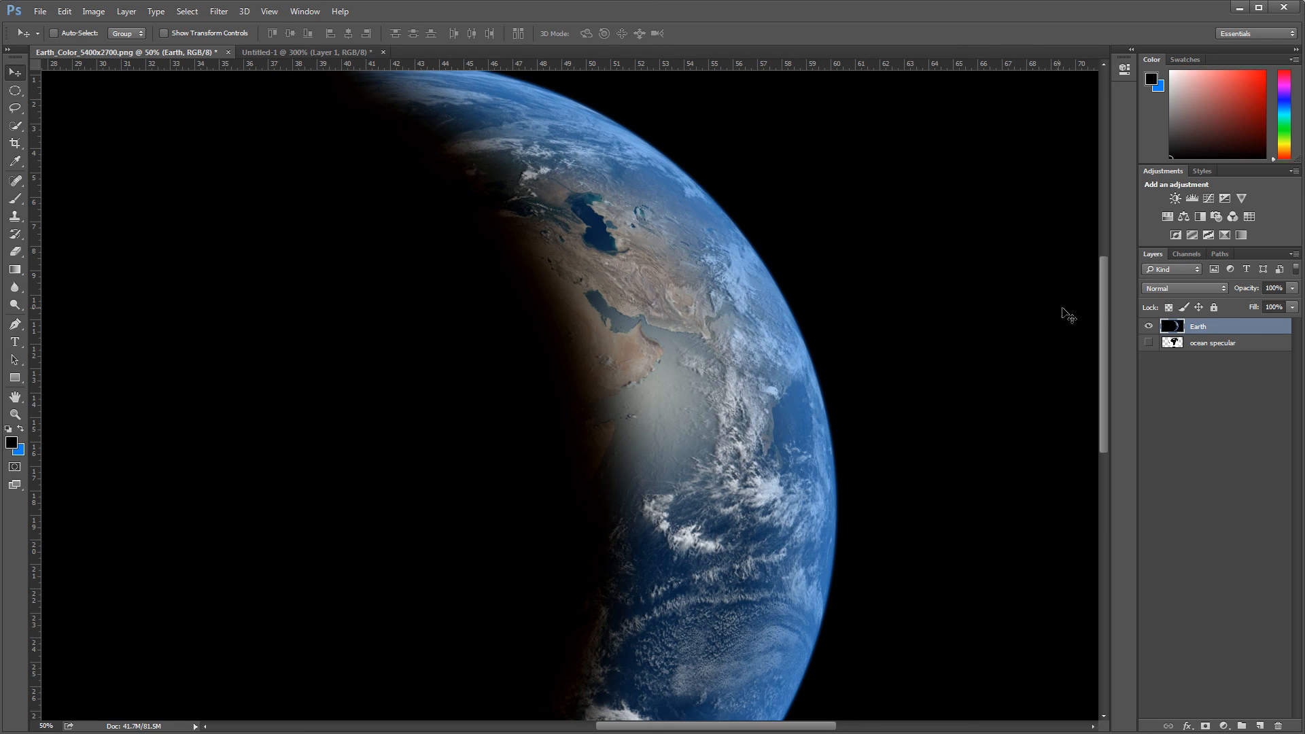
drag(1103, 301, 1105, 329)
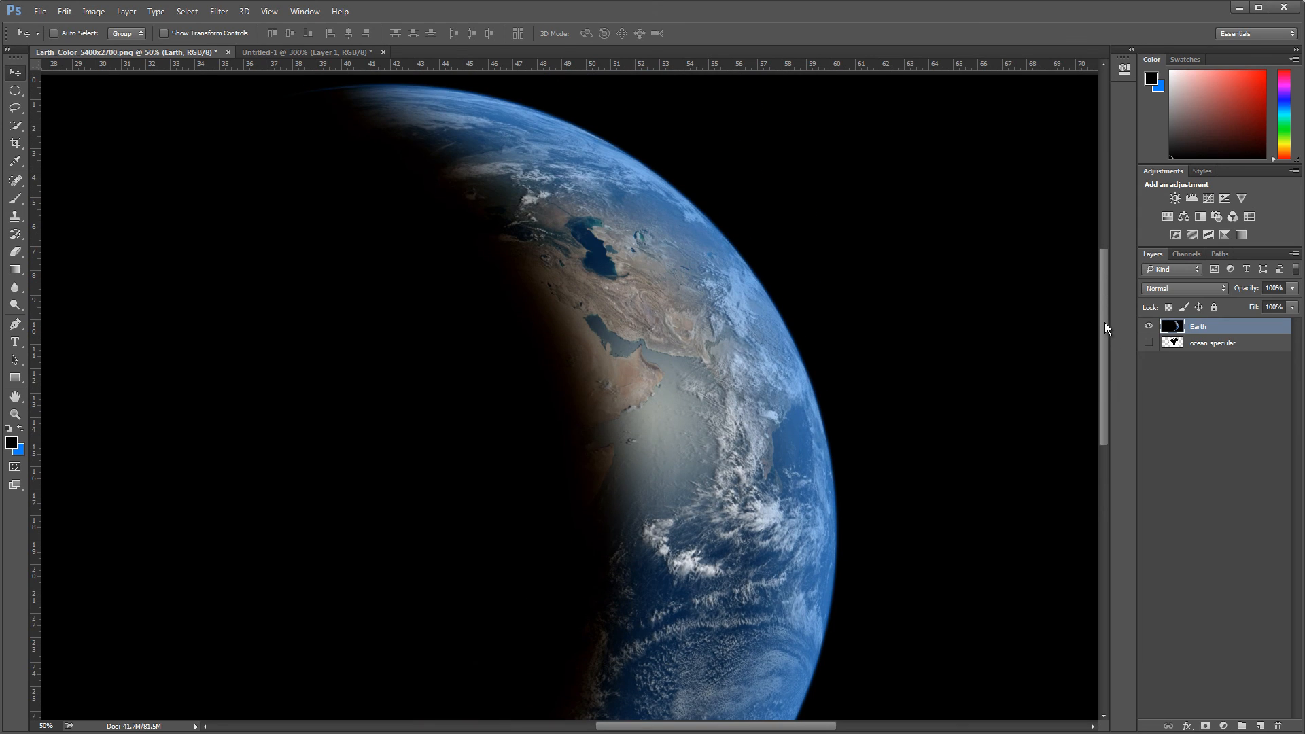